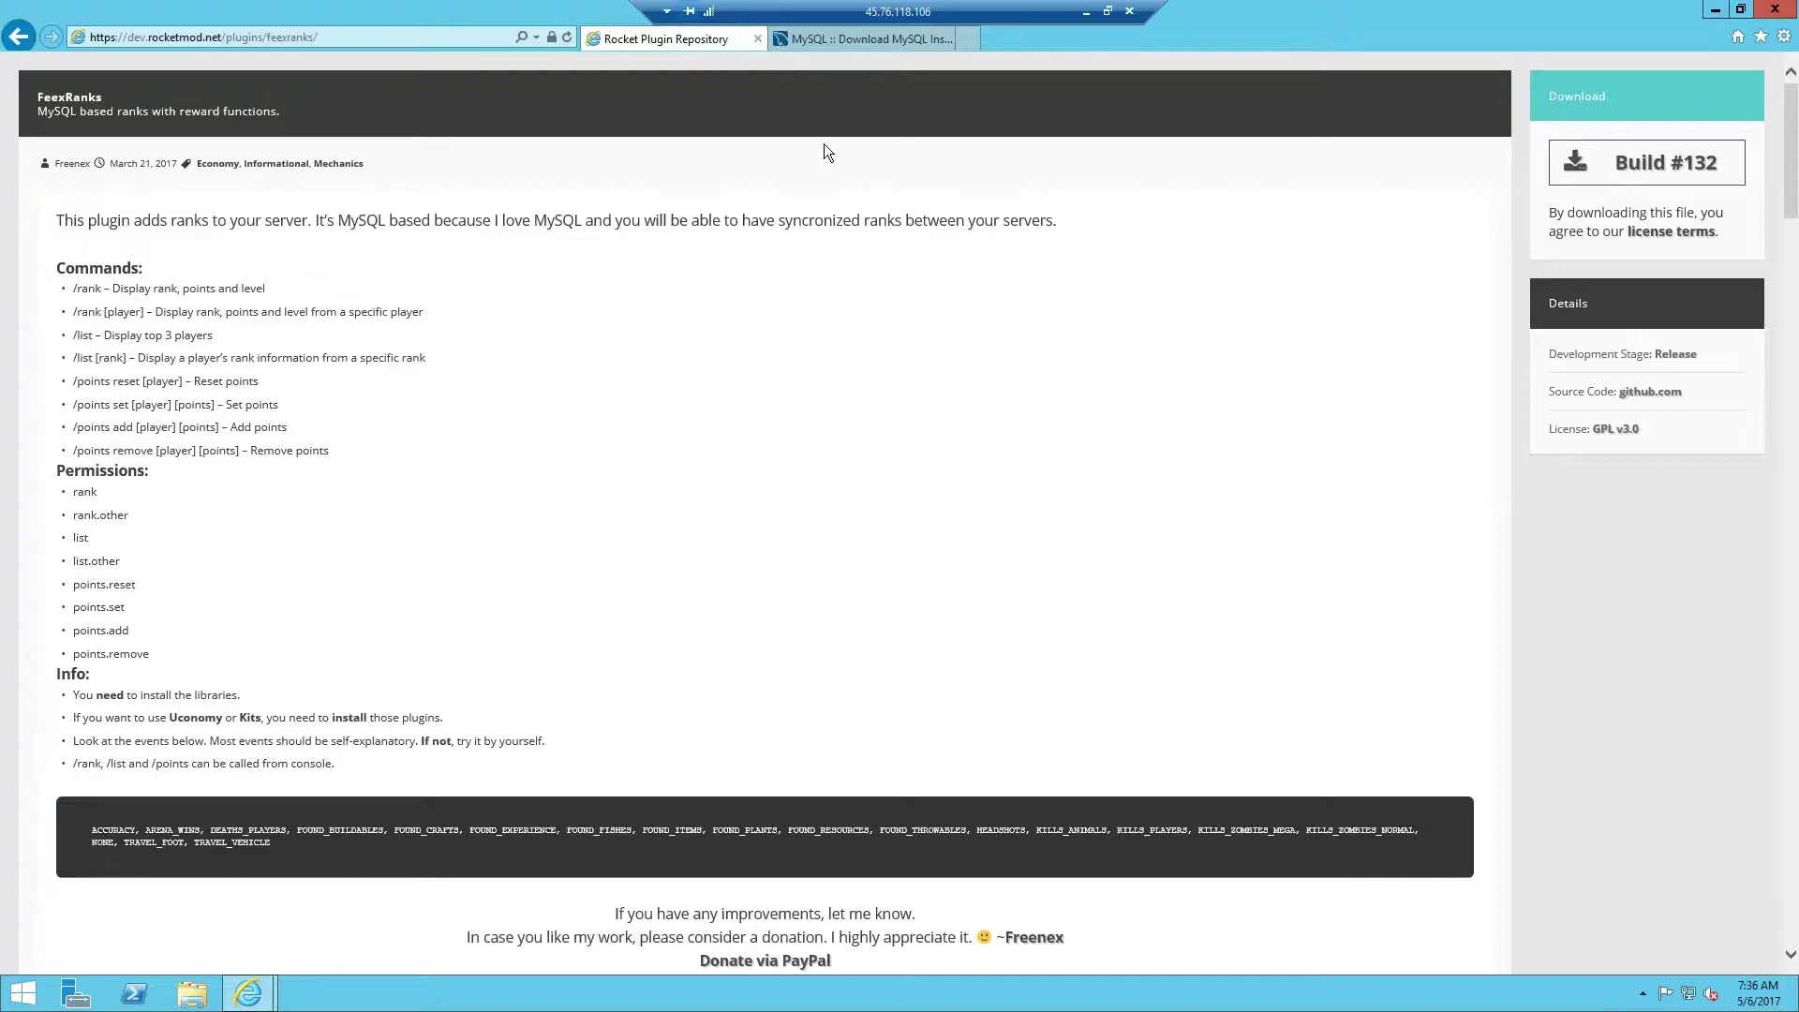
Download the MySQL web community installer 5.7.18.1 without signing in and run it
{"action": "left_click", "coordinate": [850, 39]}
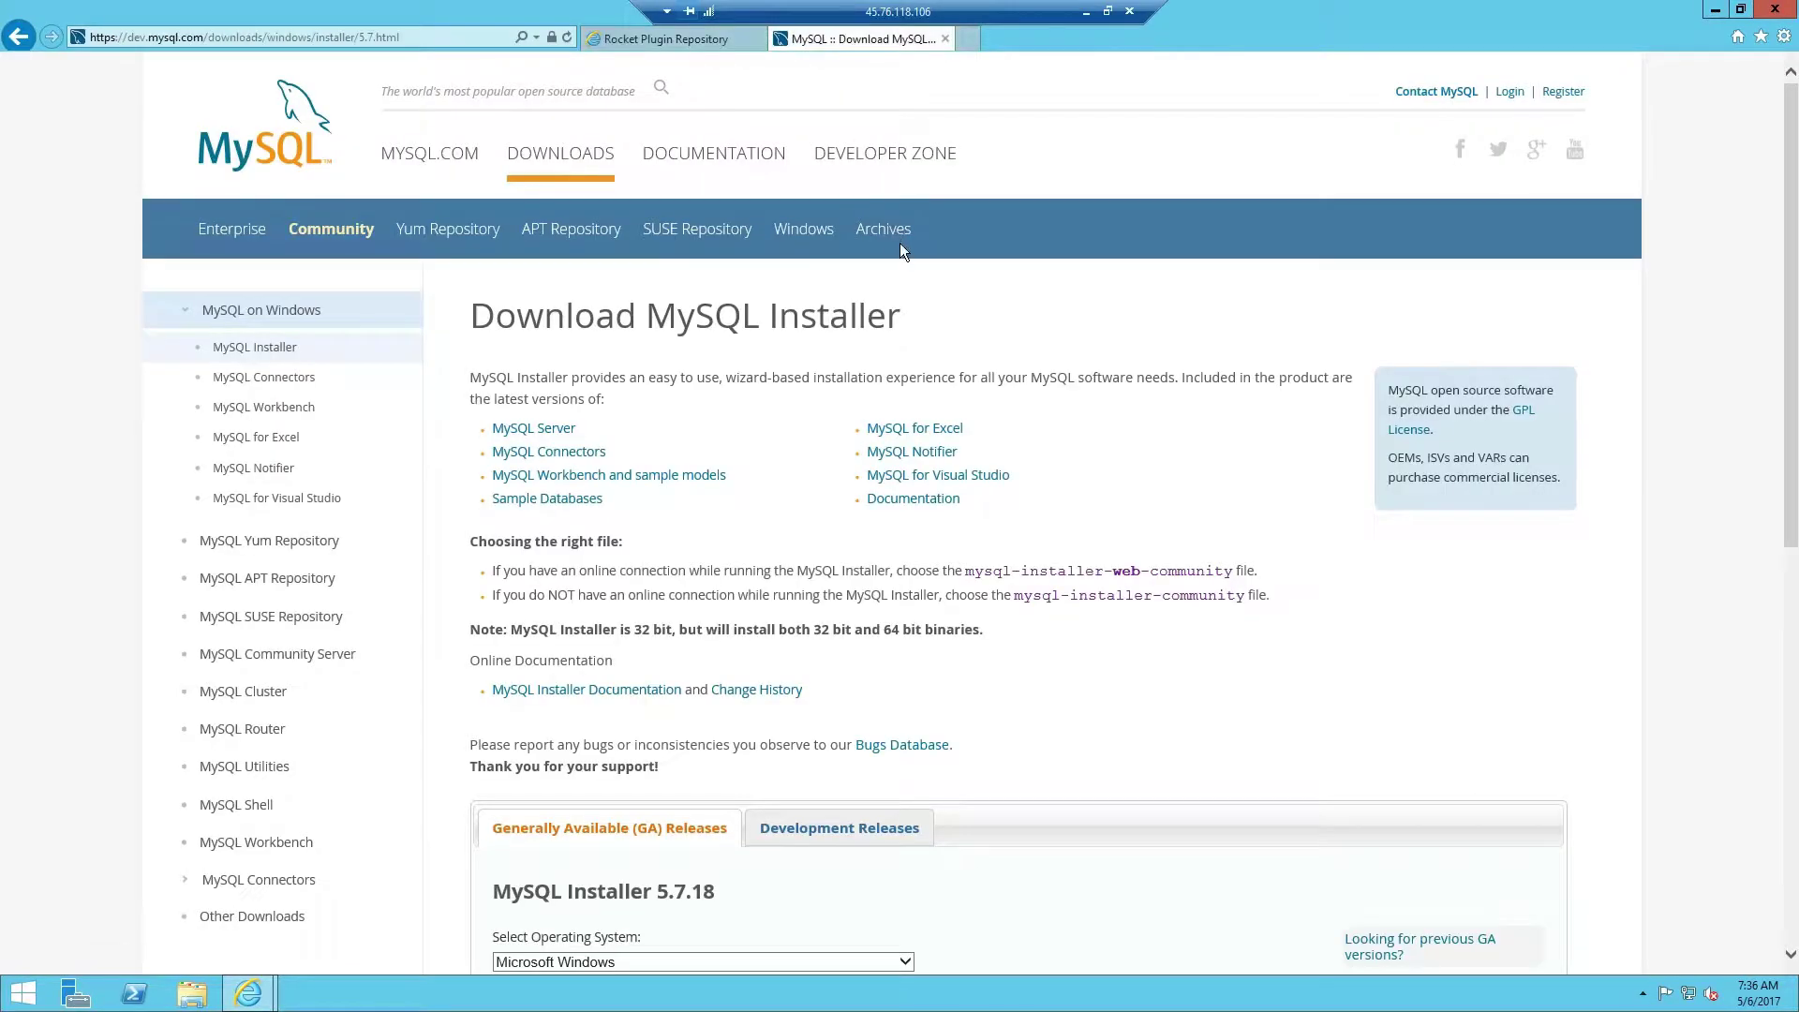
{"action": "scroll", "coordinate": [1043, 391], "scroll_direction": "down", "scroll_amount": 4}
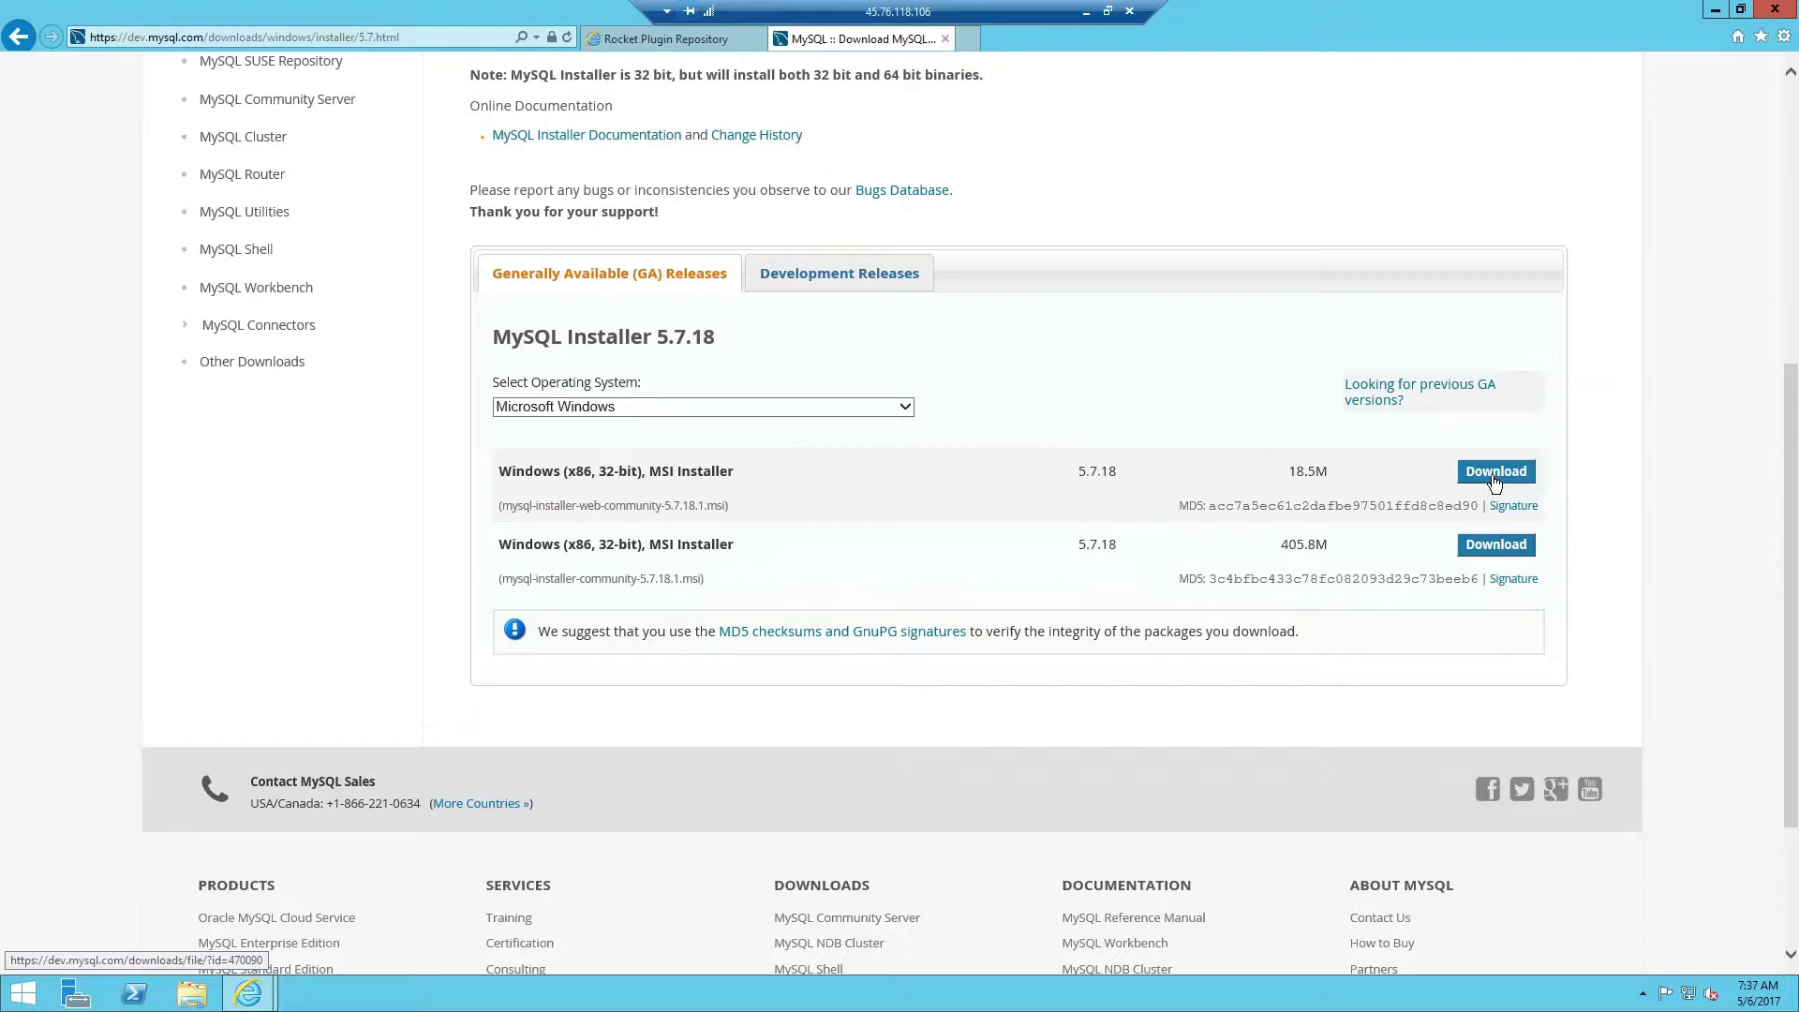
{"action": "scroll", "coordinate": [1496, 484], "scroll_direction": "up", "scroll_amount": 4}
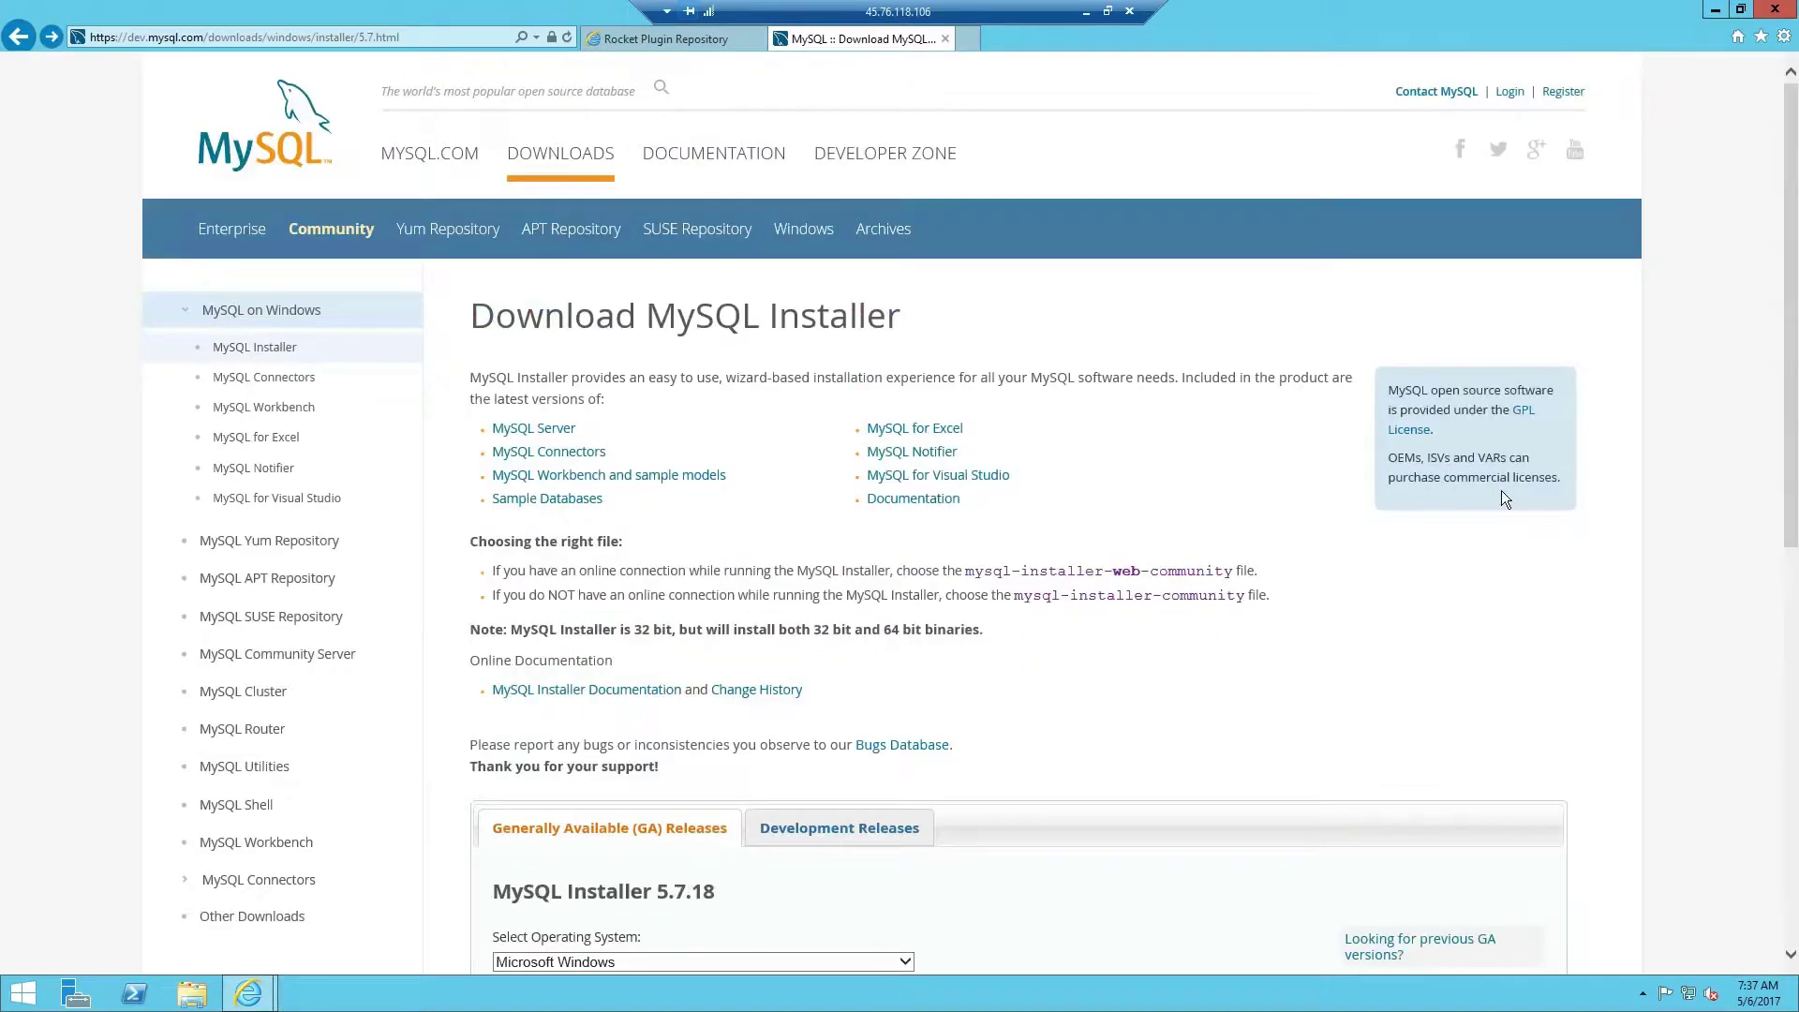
{"action": "scroll", "coordinate": [1501, 491], "scroll_direction": "down", "scroll_amount": 5}
{"action": "scroll", "coordinate": [1502, 494], "scroll_direction": "up", "scroll_amount": 1}
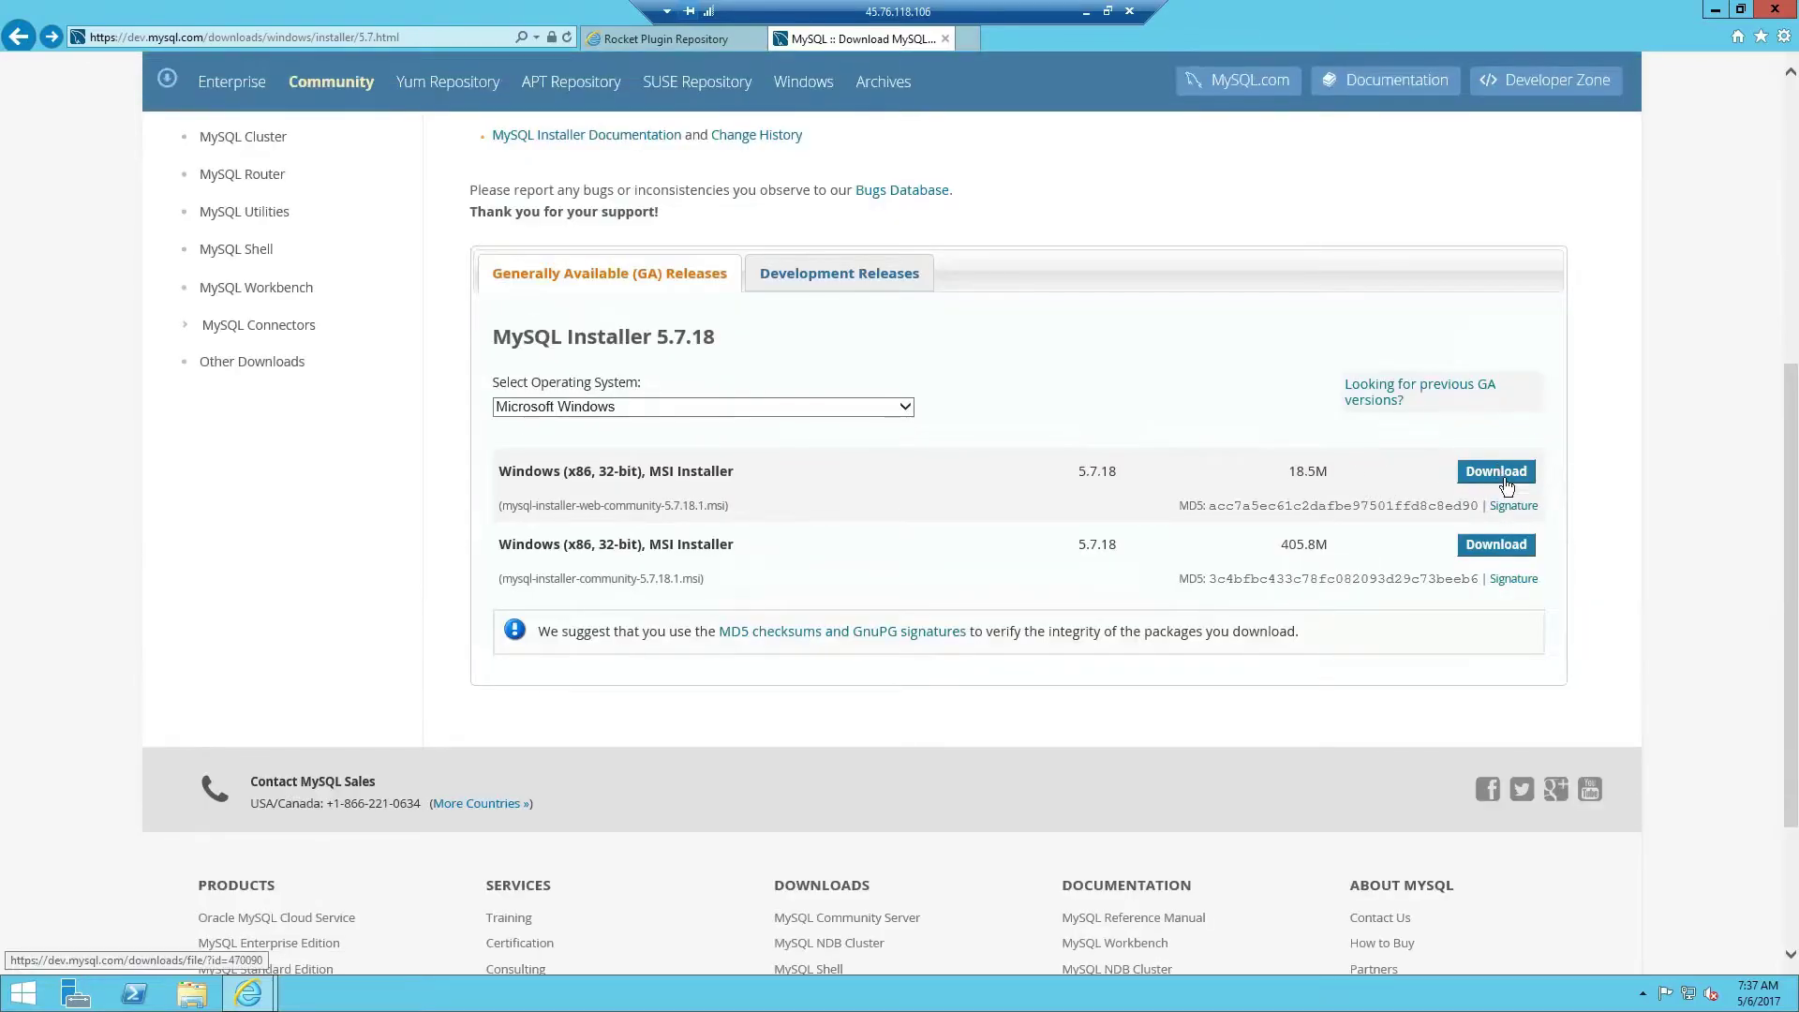
{"action": "left_click", "coordinate": [1496, 471]}
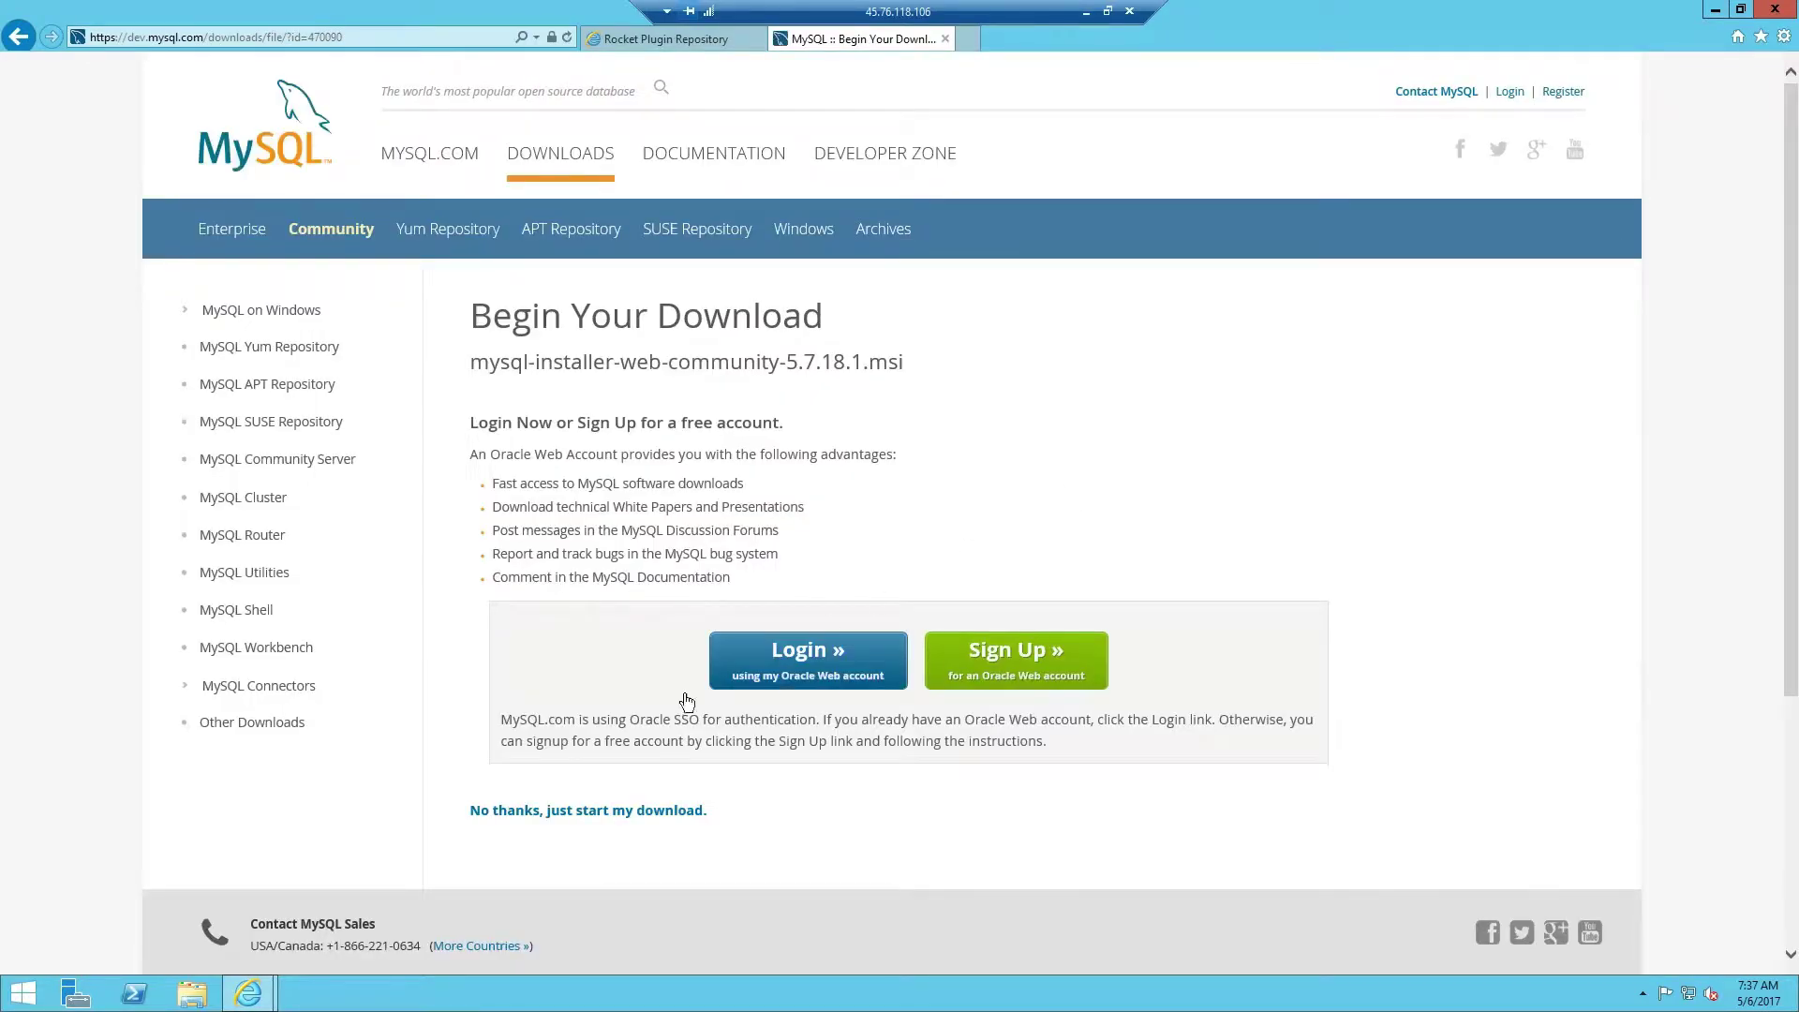
{"action": "scroll", "coordinate": [552, 541], "scroll_direction": "down", "scroll_amount": 2}
{"action": "left_click", "coordinate": [553, 540]}
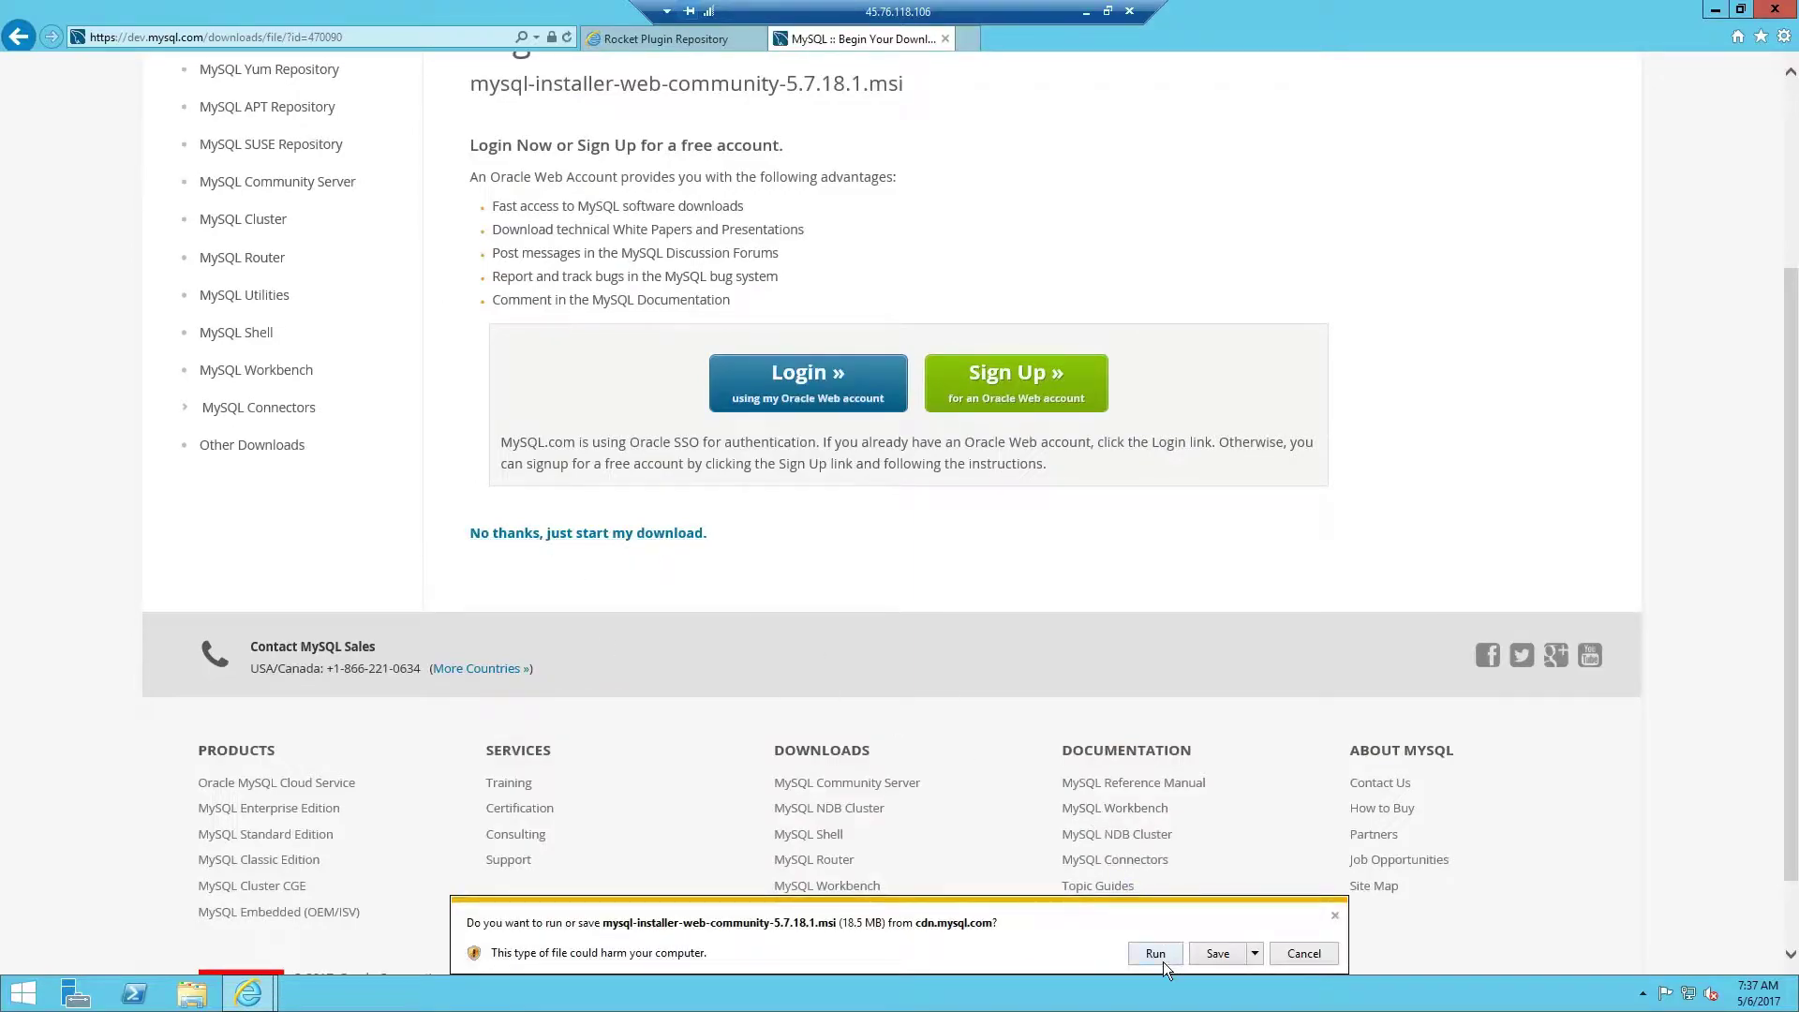
{"action": "left_click", "coordinate": [1206, 958]}
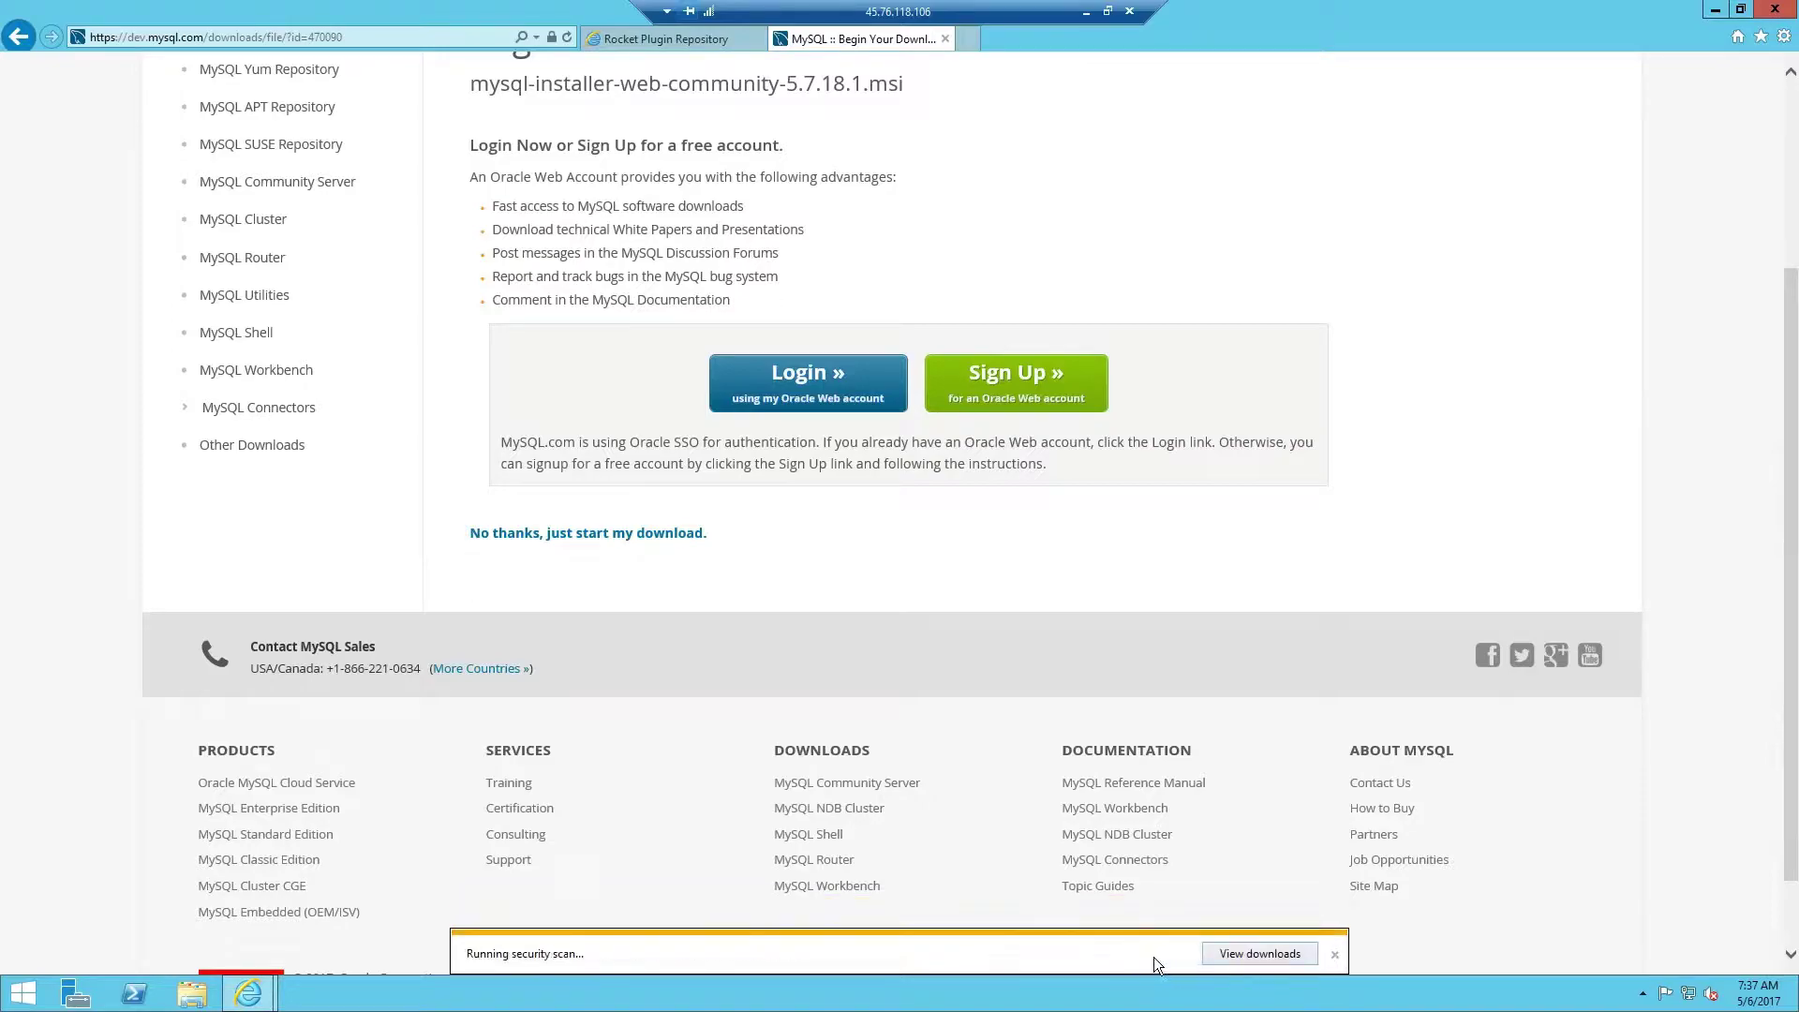
Accept the MySQL license terms and choose the Server only setup type
{"action": "left_click", "coordinate": [1071, 955]}
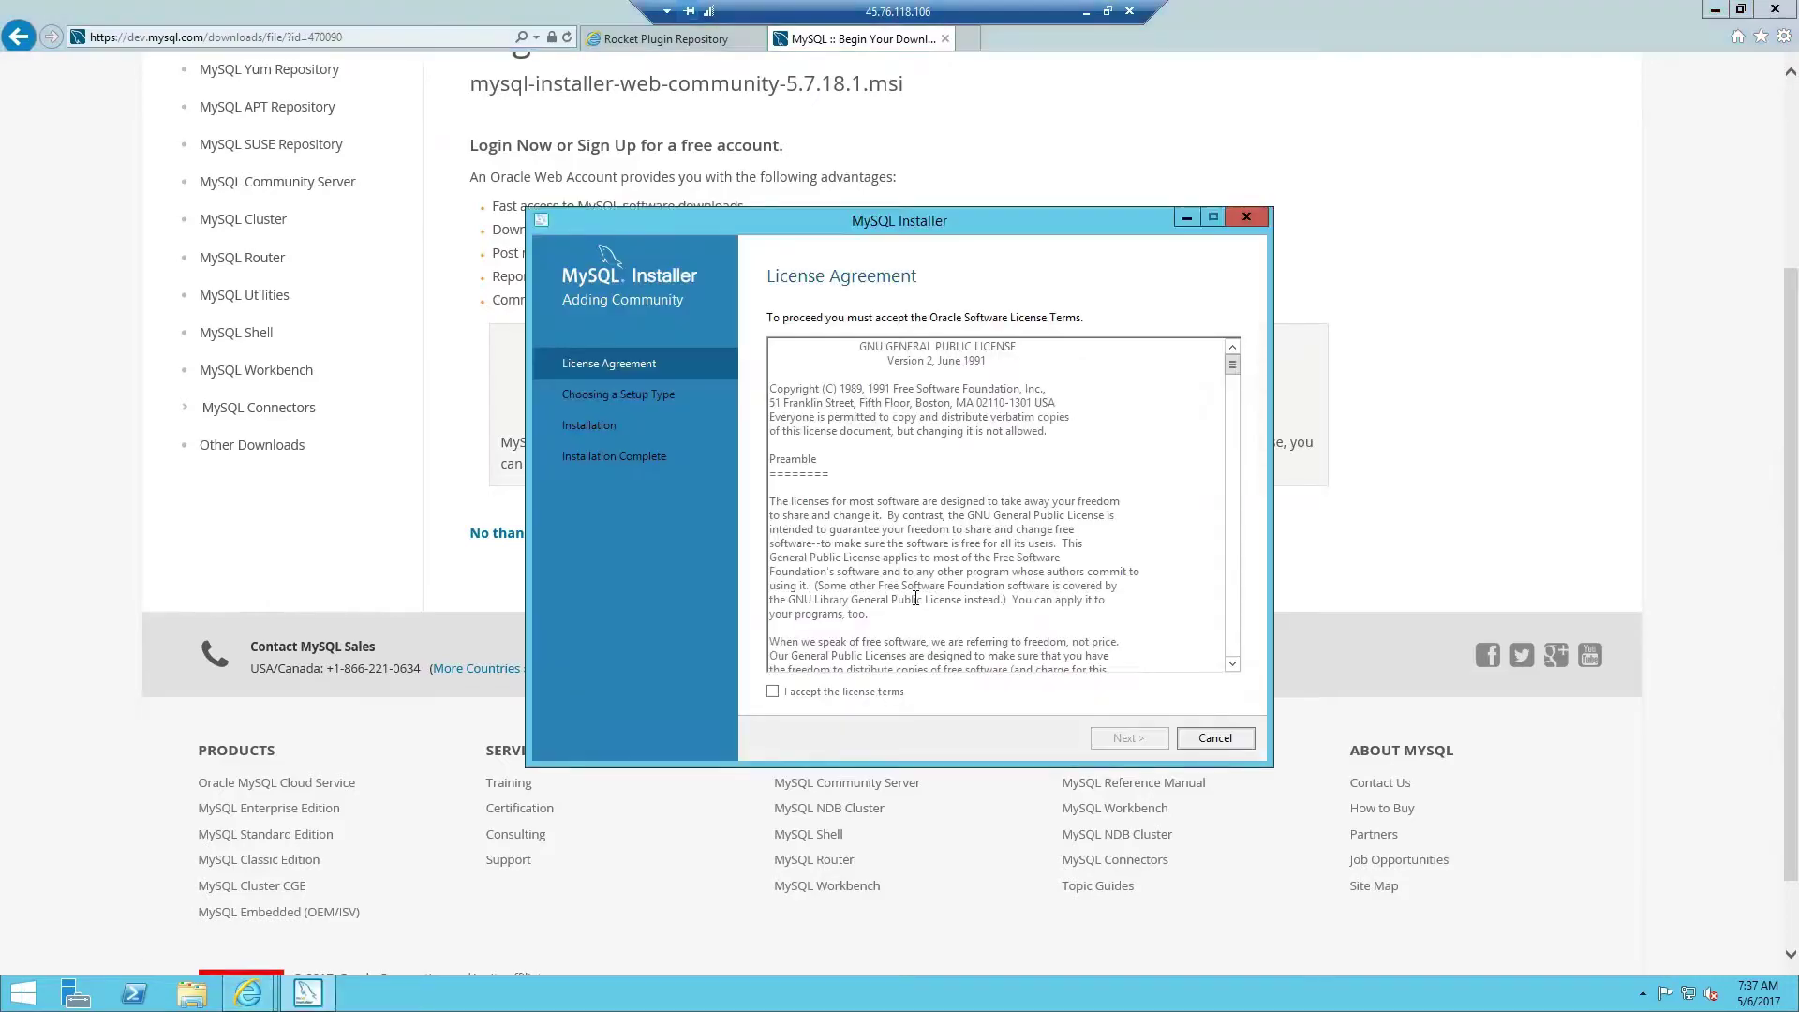
{"action": "left_click", "coordinate": [772, 693]}
{"action": "left_click", "coordinate": [1149, 741]}
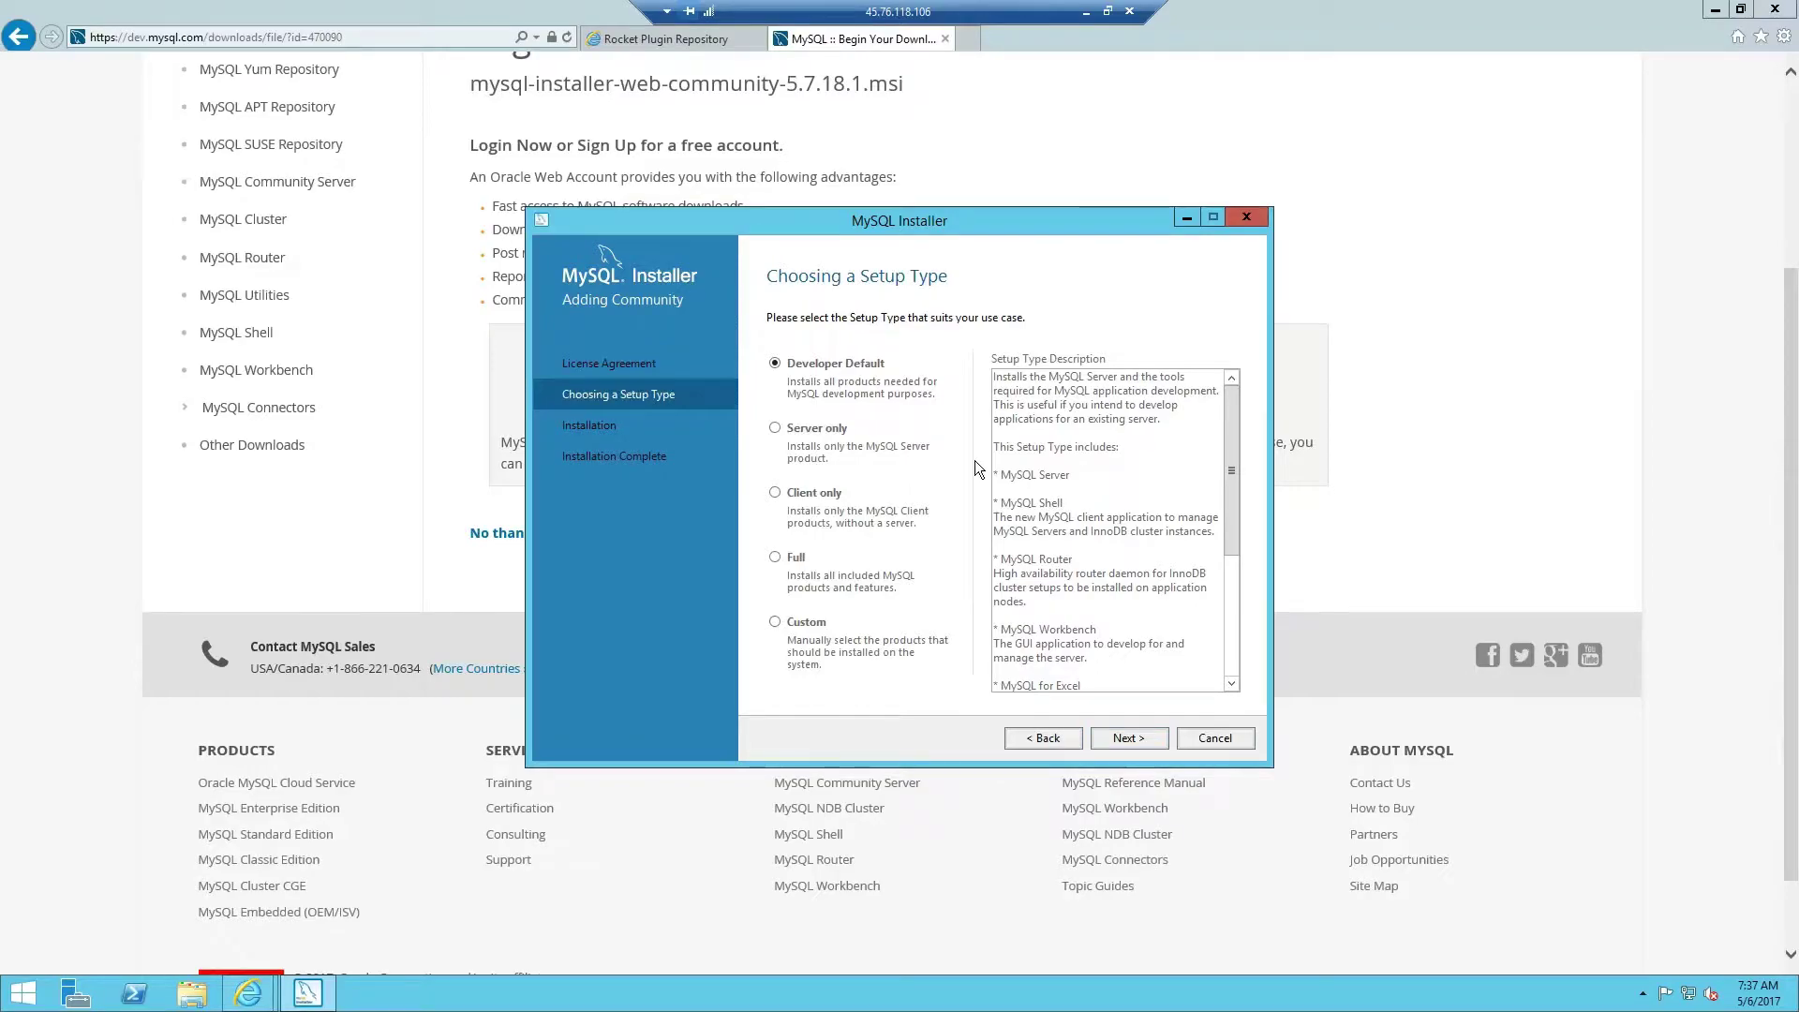
{"action": "left_click", "coordinate": [775, 428]}
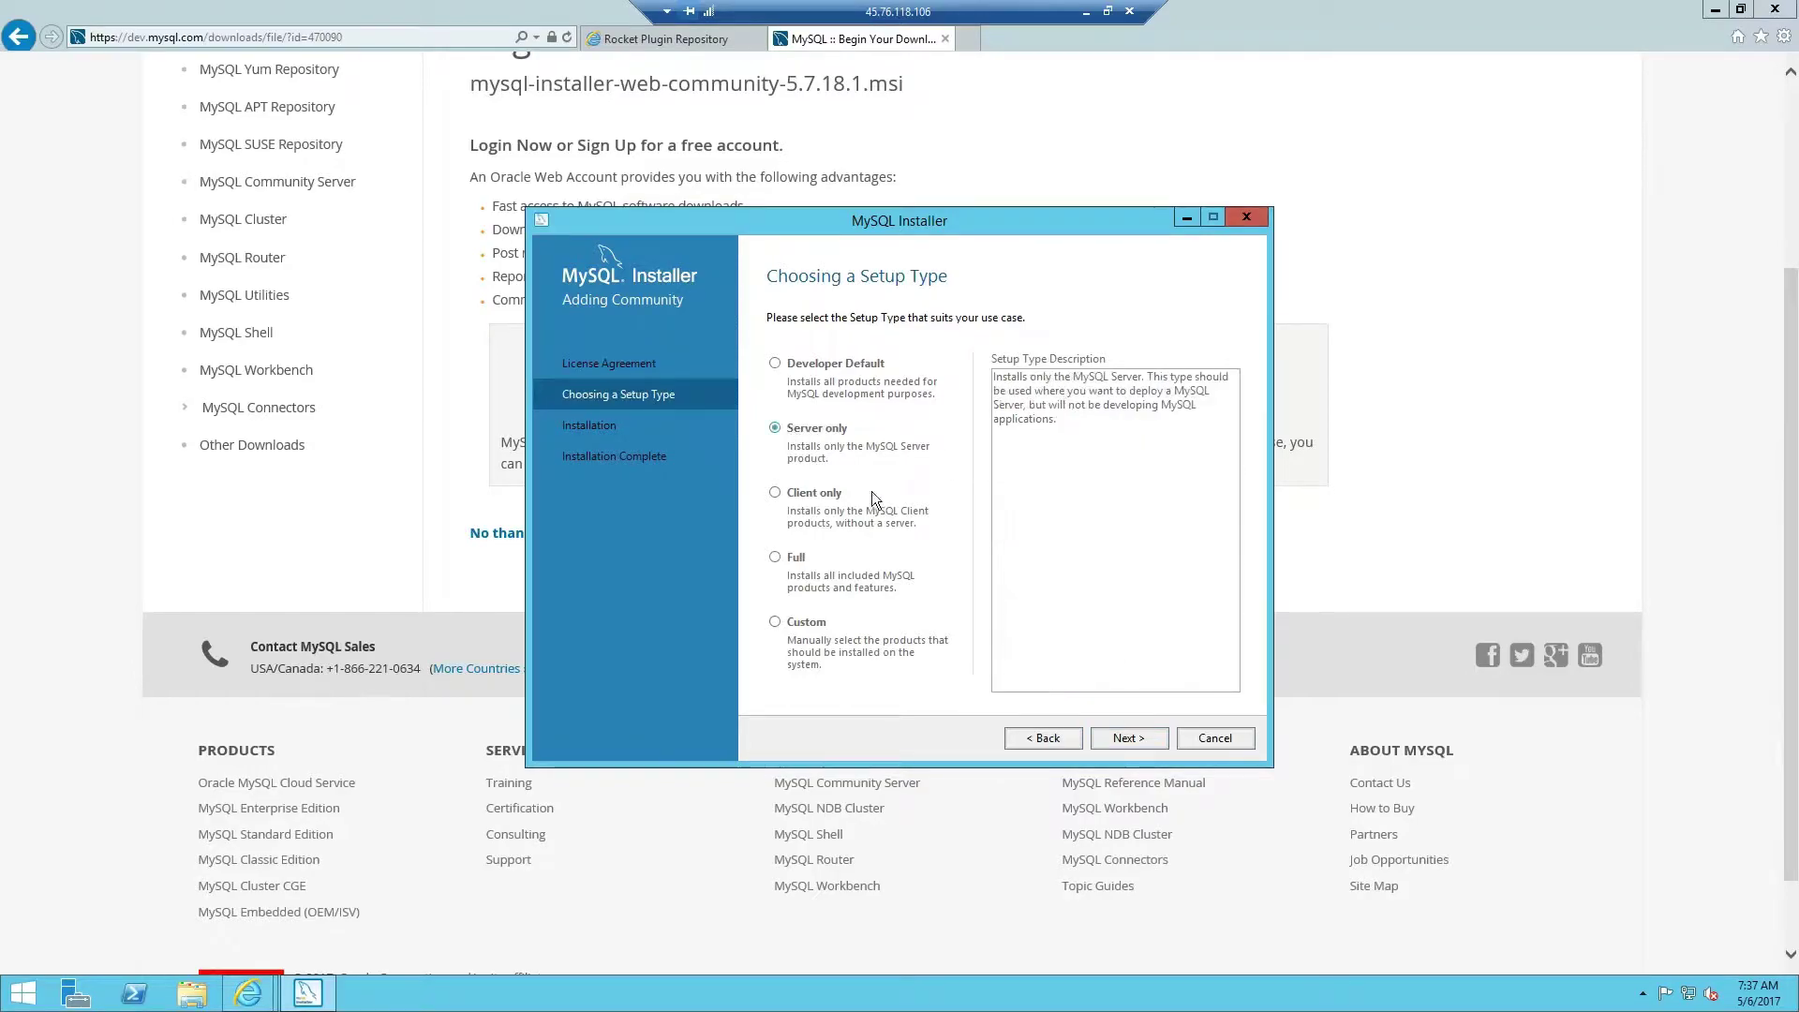
{"action": "left_click", "coordinate": [1121, 737]}
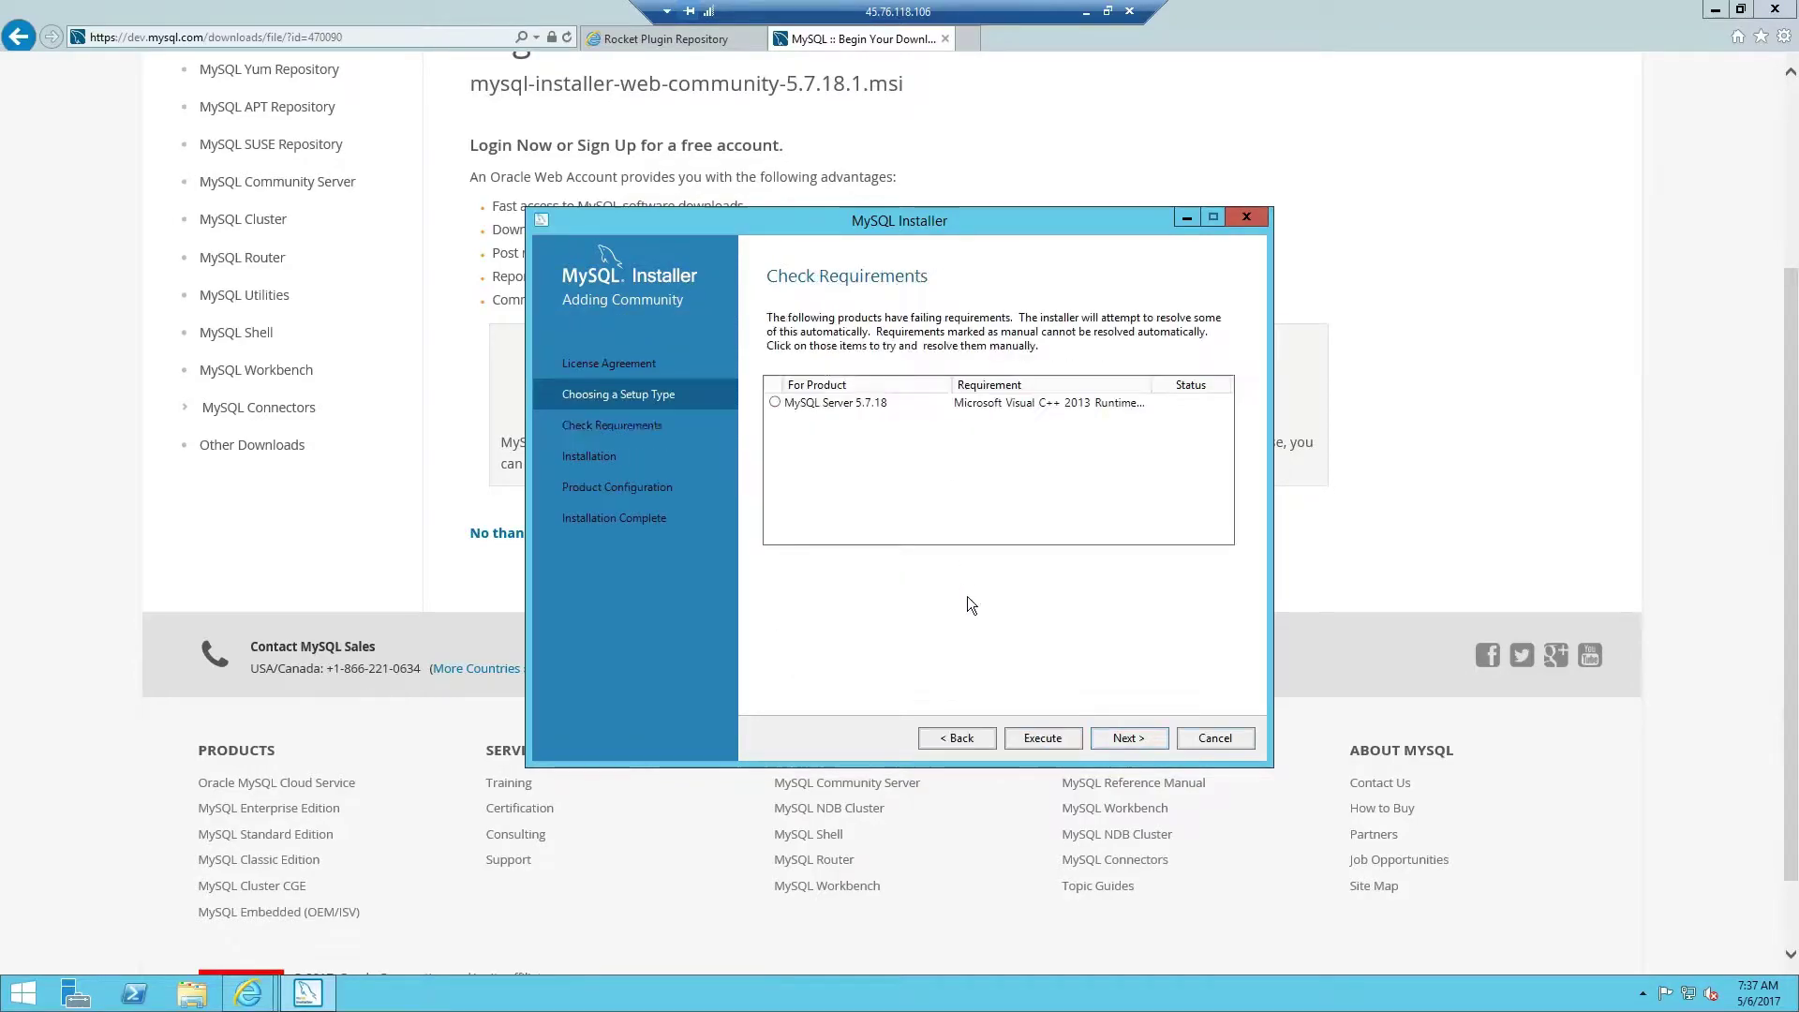
Install the Visual C++ 2013 redistributable, then start installing MySQL Server 5.7.18
{"action": "left_click", "coordinate": [1044, 742]}
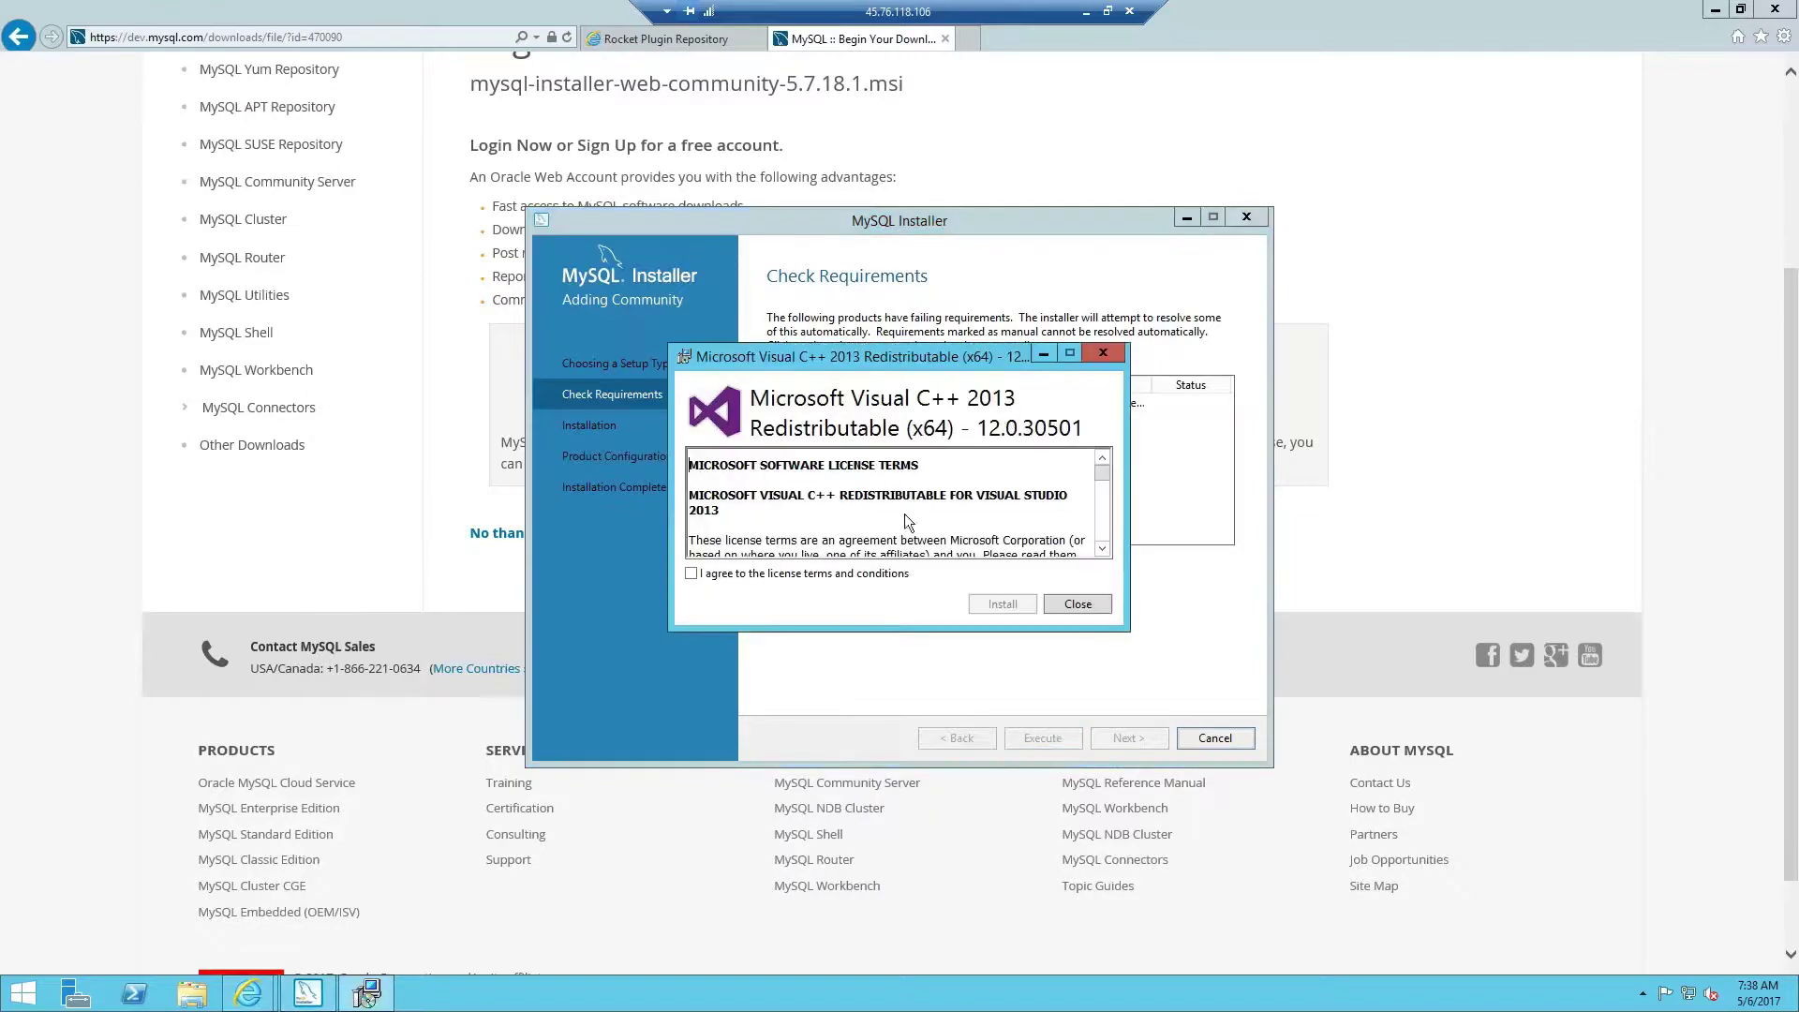
{"action": "left_click", "coordinate": [692, 575]}
{"action": "left_click", "coordinate": [998, 604]}
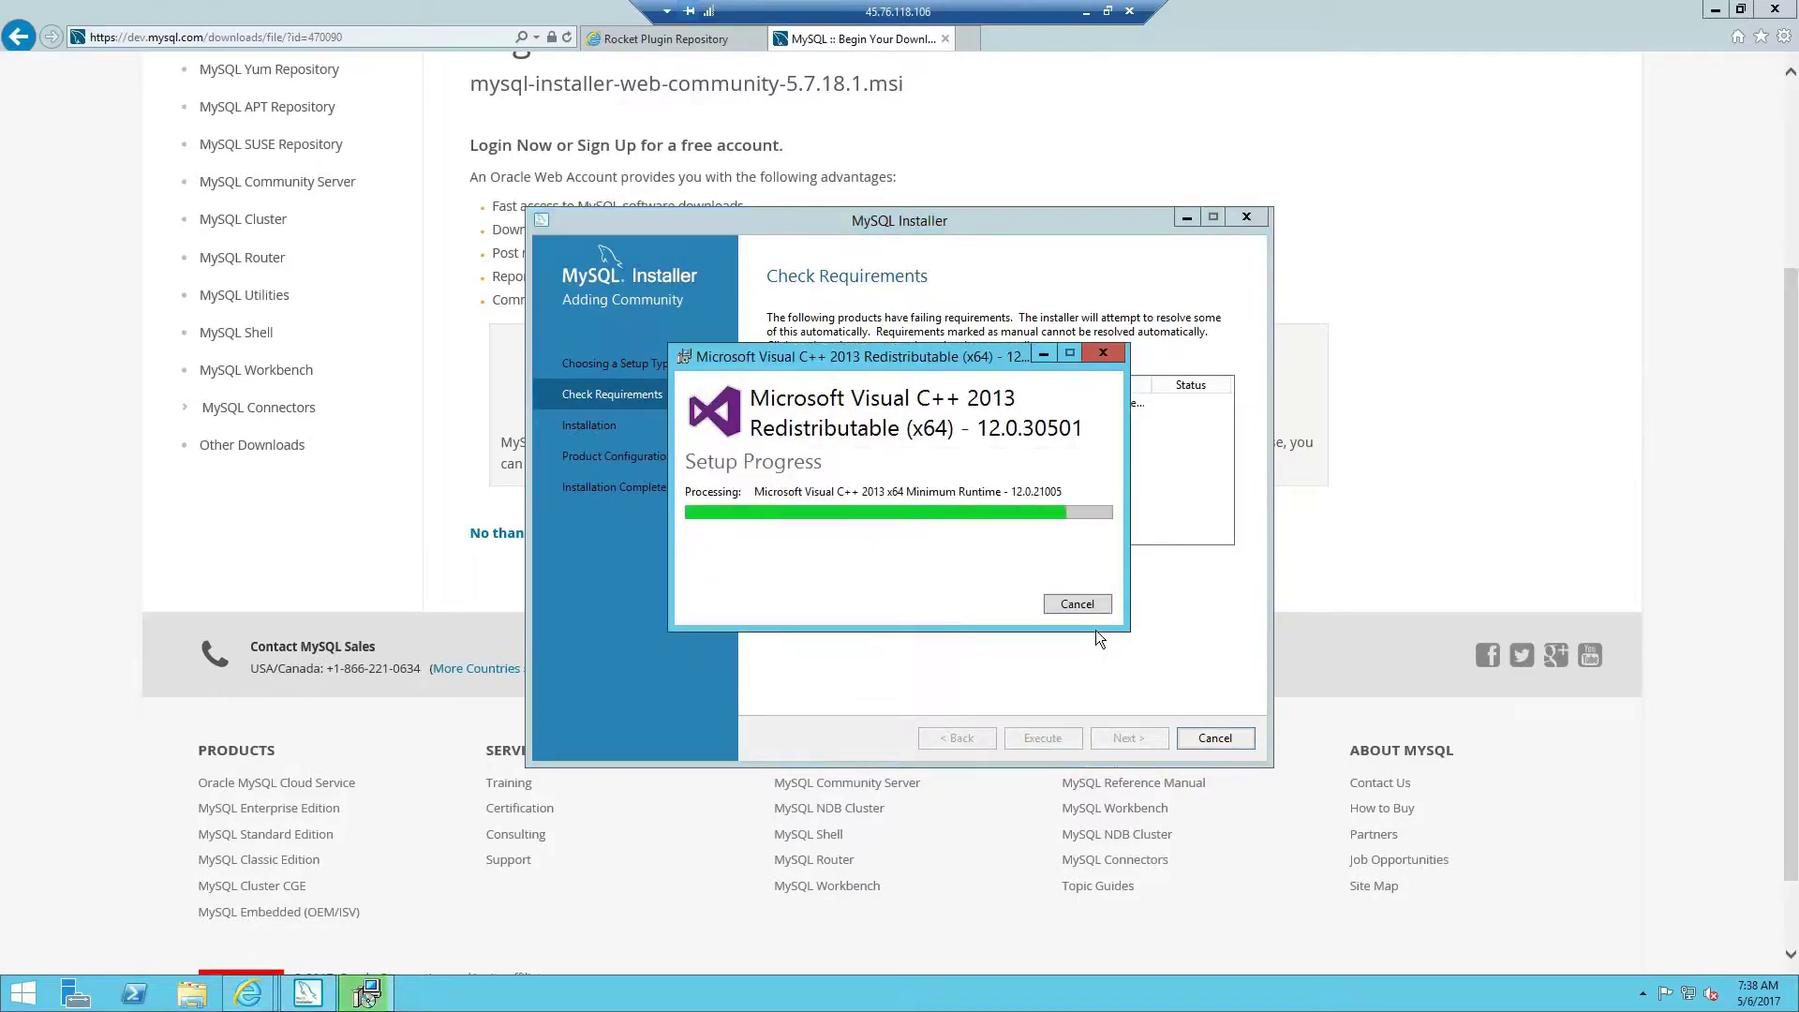
{"action": "left_click", "coordinate": [1079, 605]}
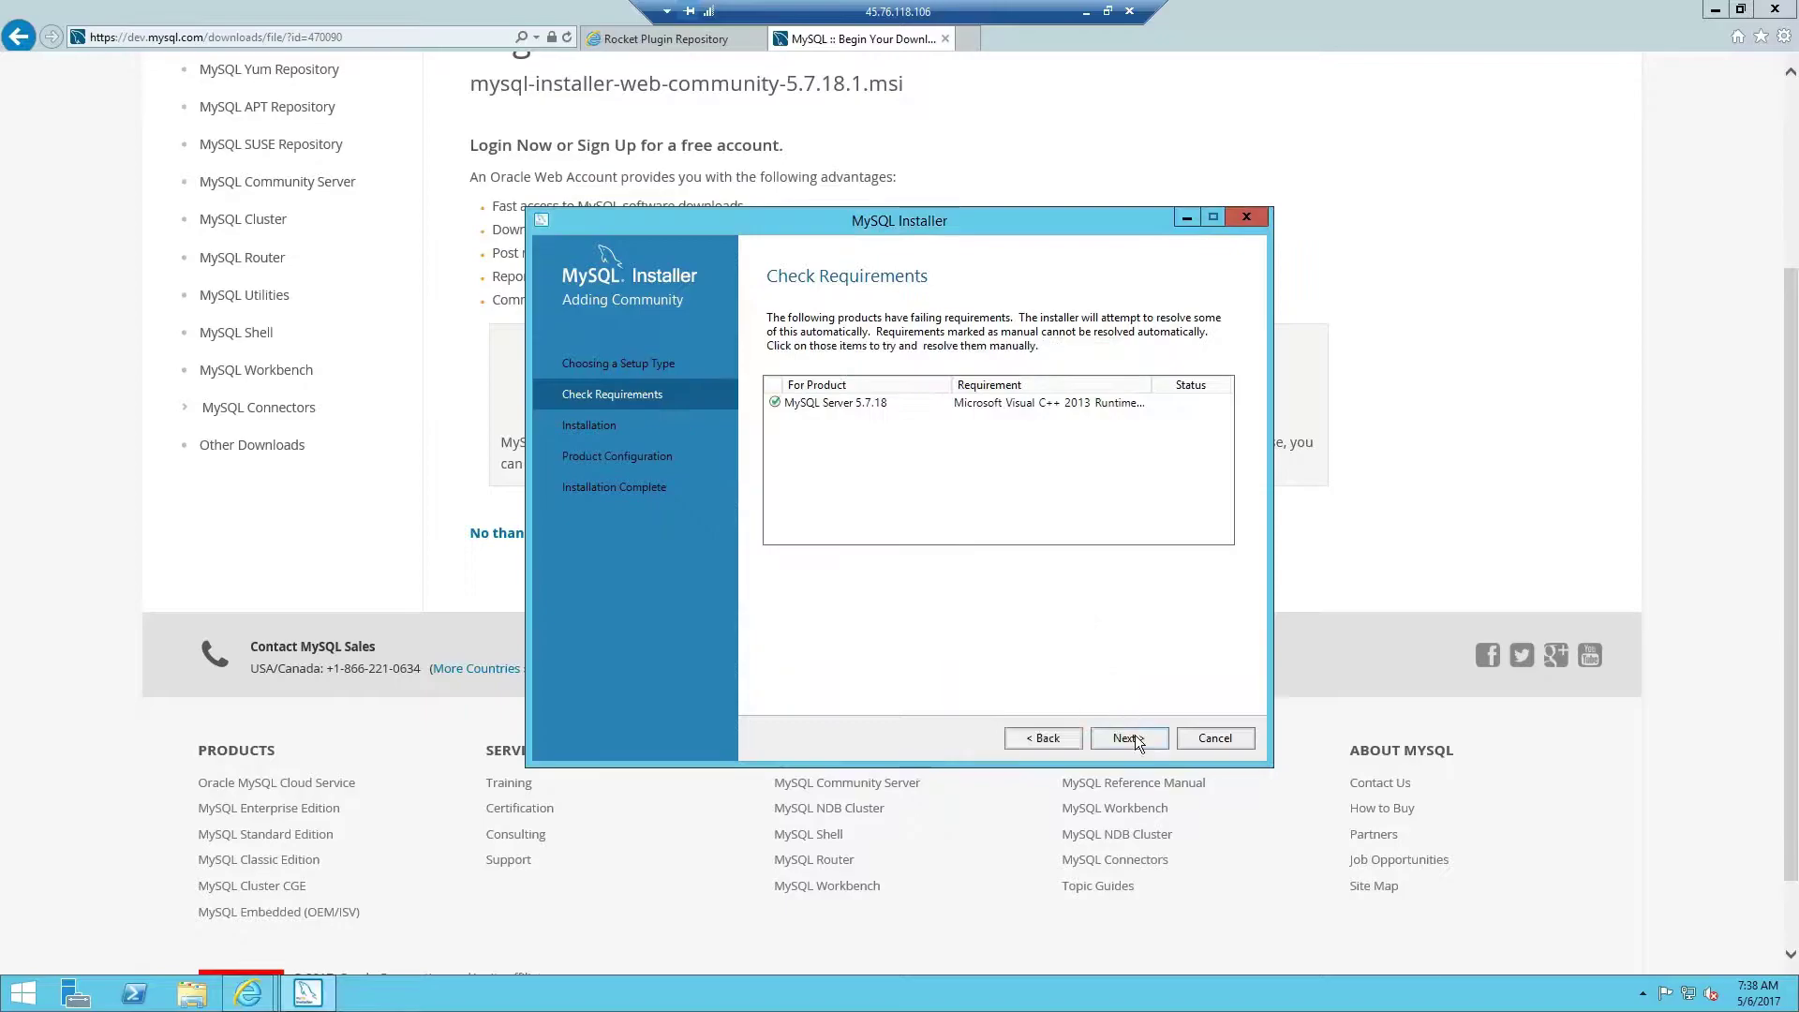
{"action": "left_click", "coordinate": [1132, 738]}
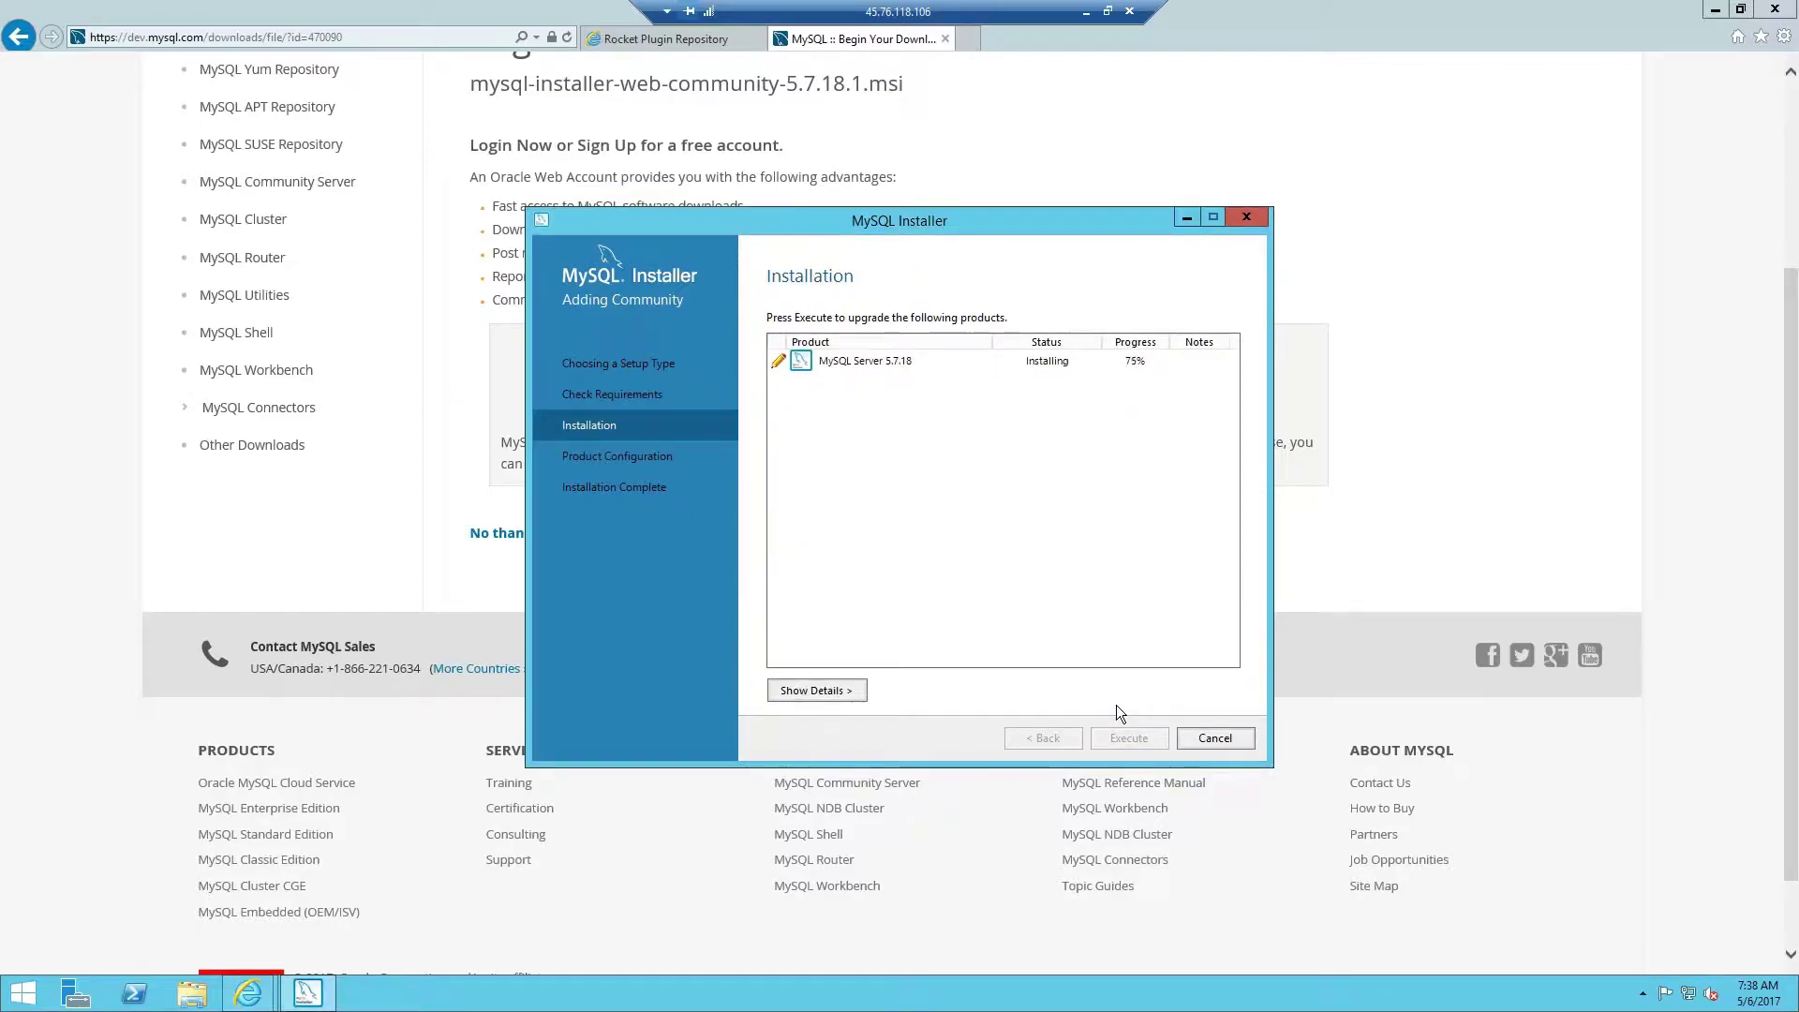
Keep Development Machine, set and repeat the root password, and keep MySQL57 service defaults
{"action": "left_click", "coordinate": [1135, 744]}
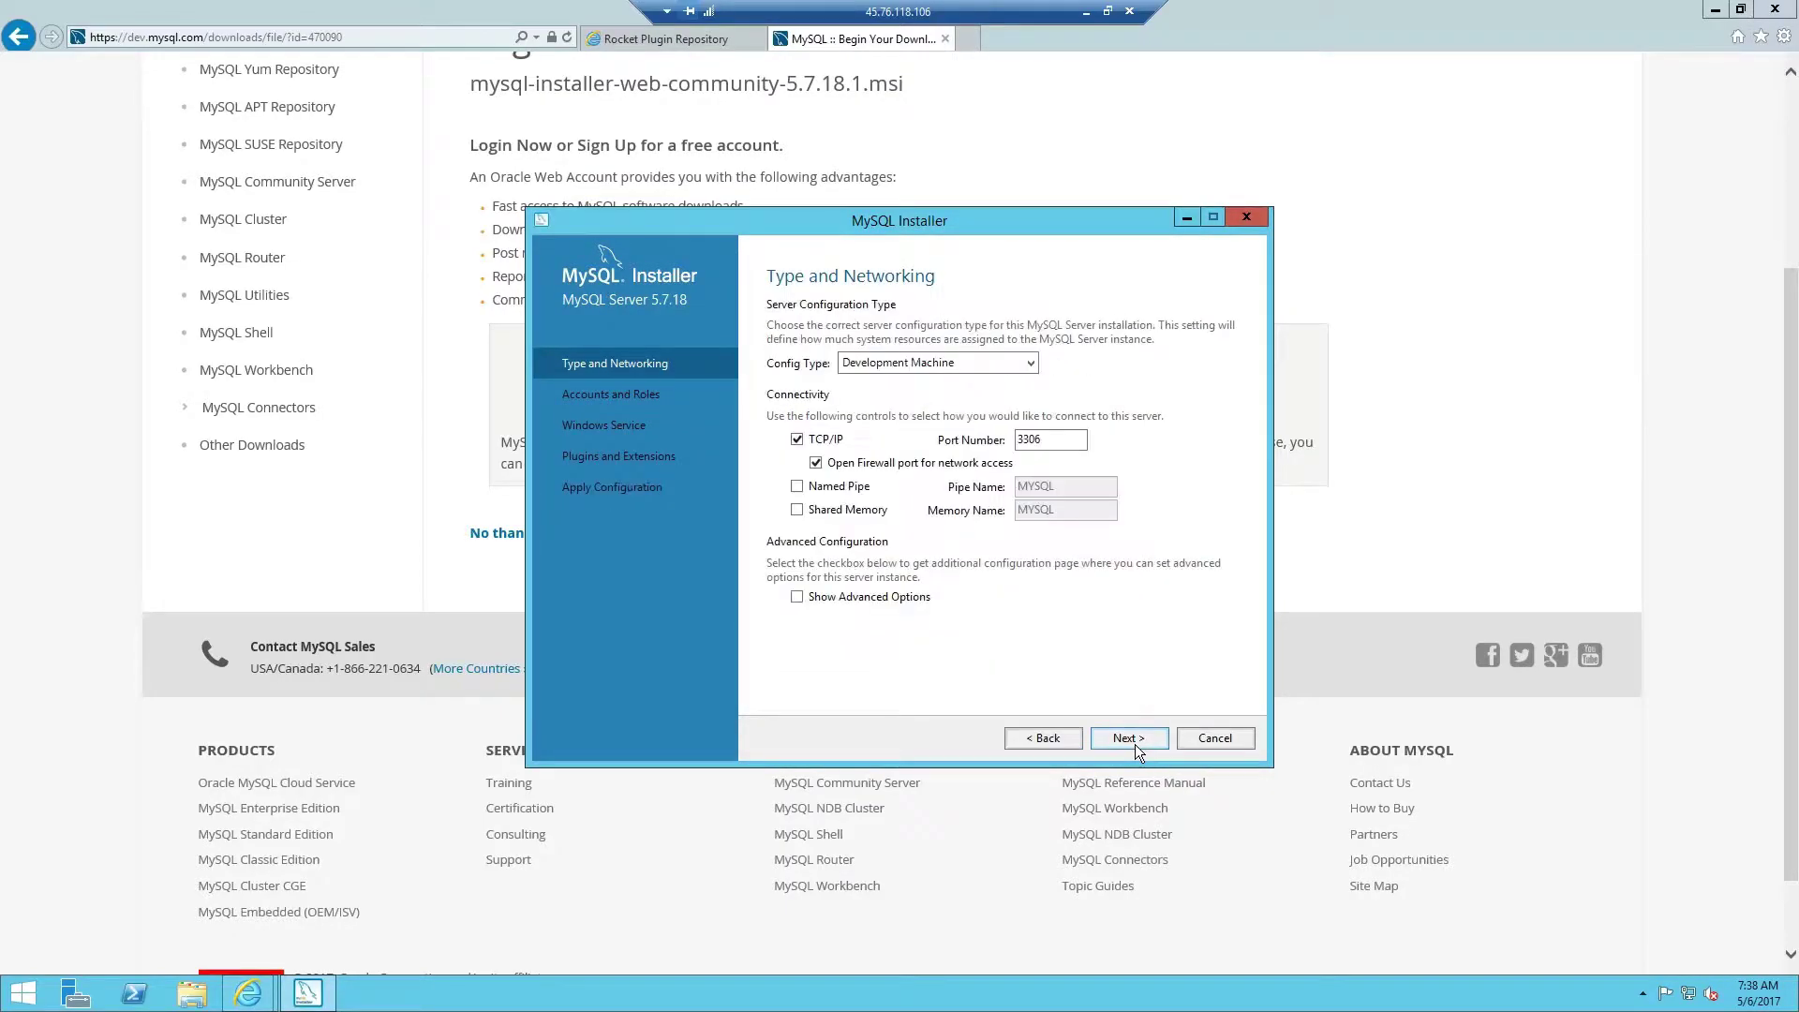
{"action": "left_click", "coordinate": [1022, 363]}
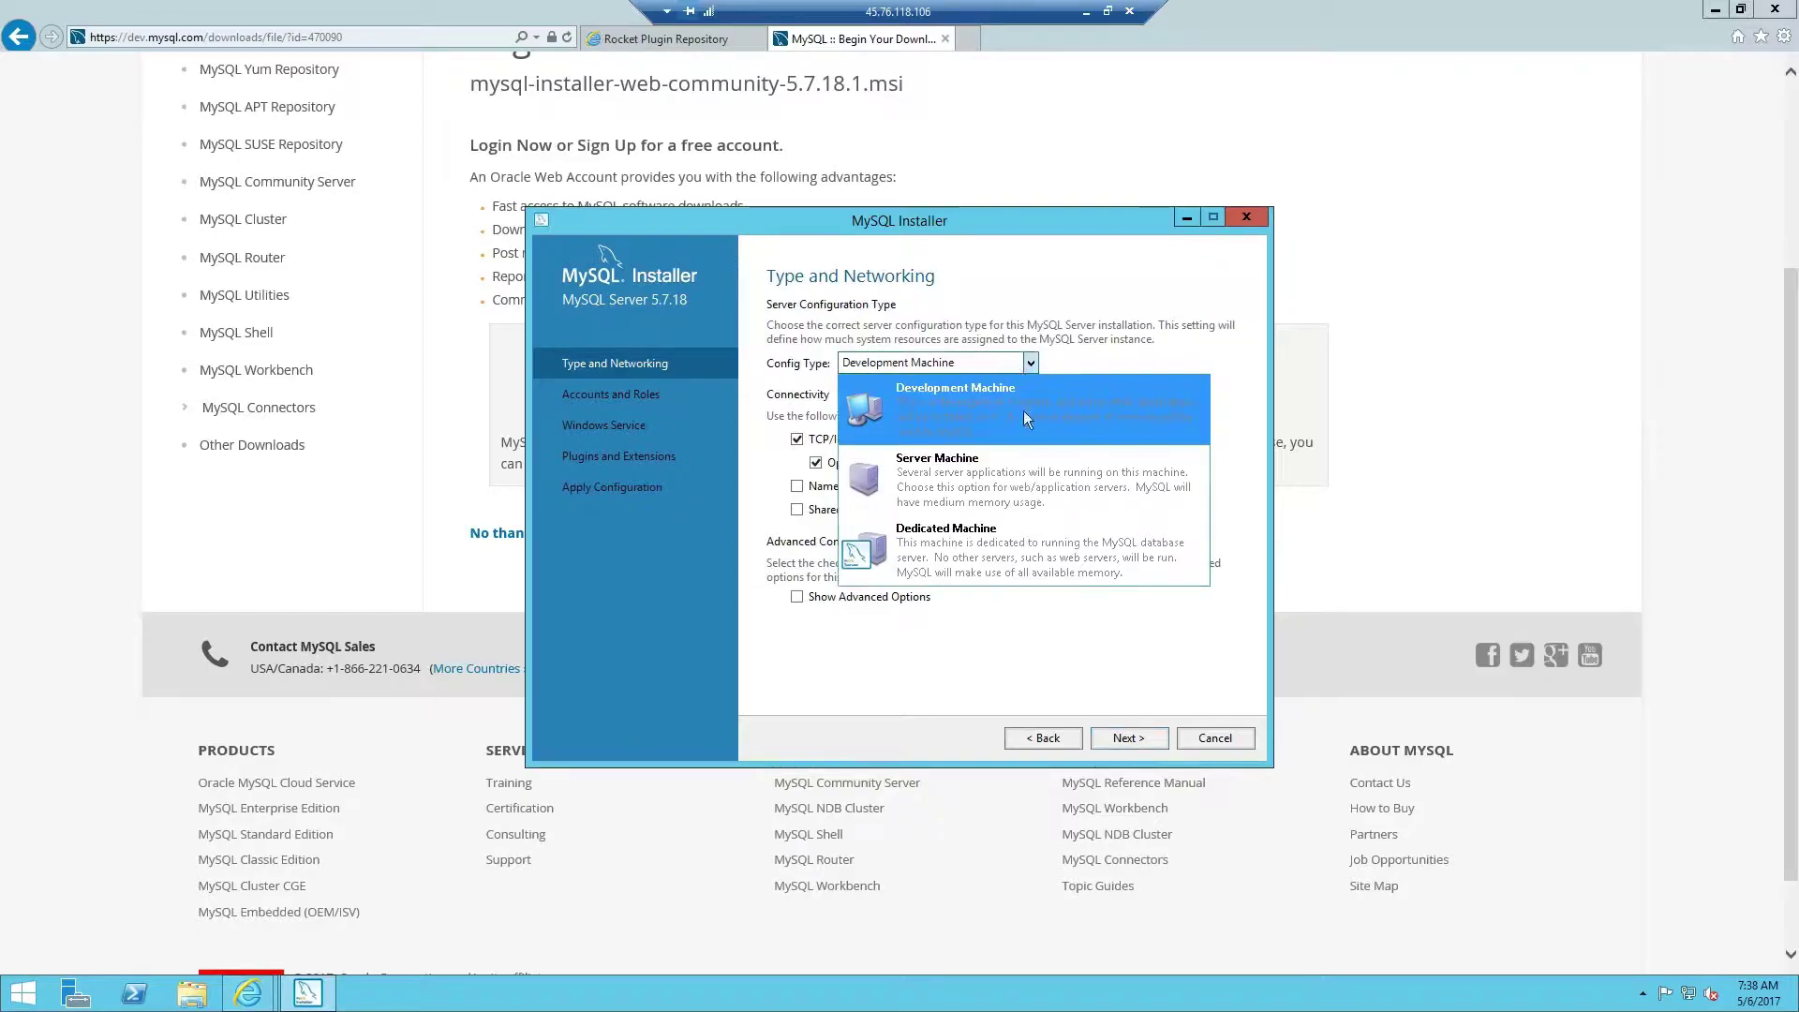
{"action": "left_click", "coordinate": [936, 409]}
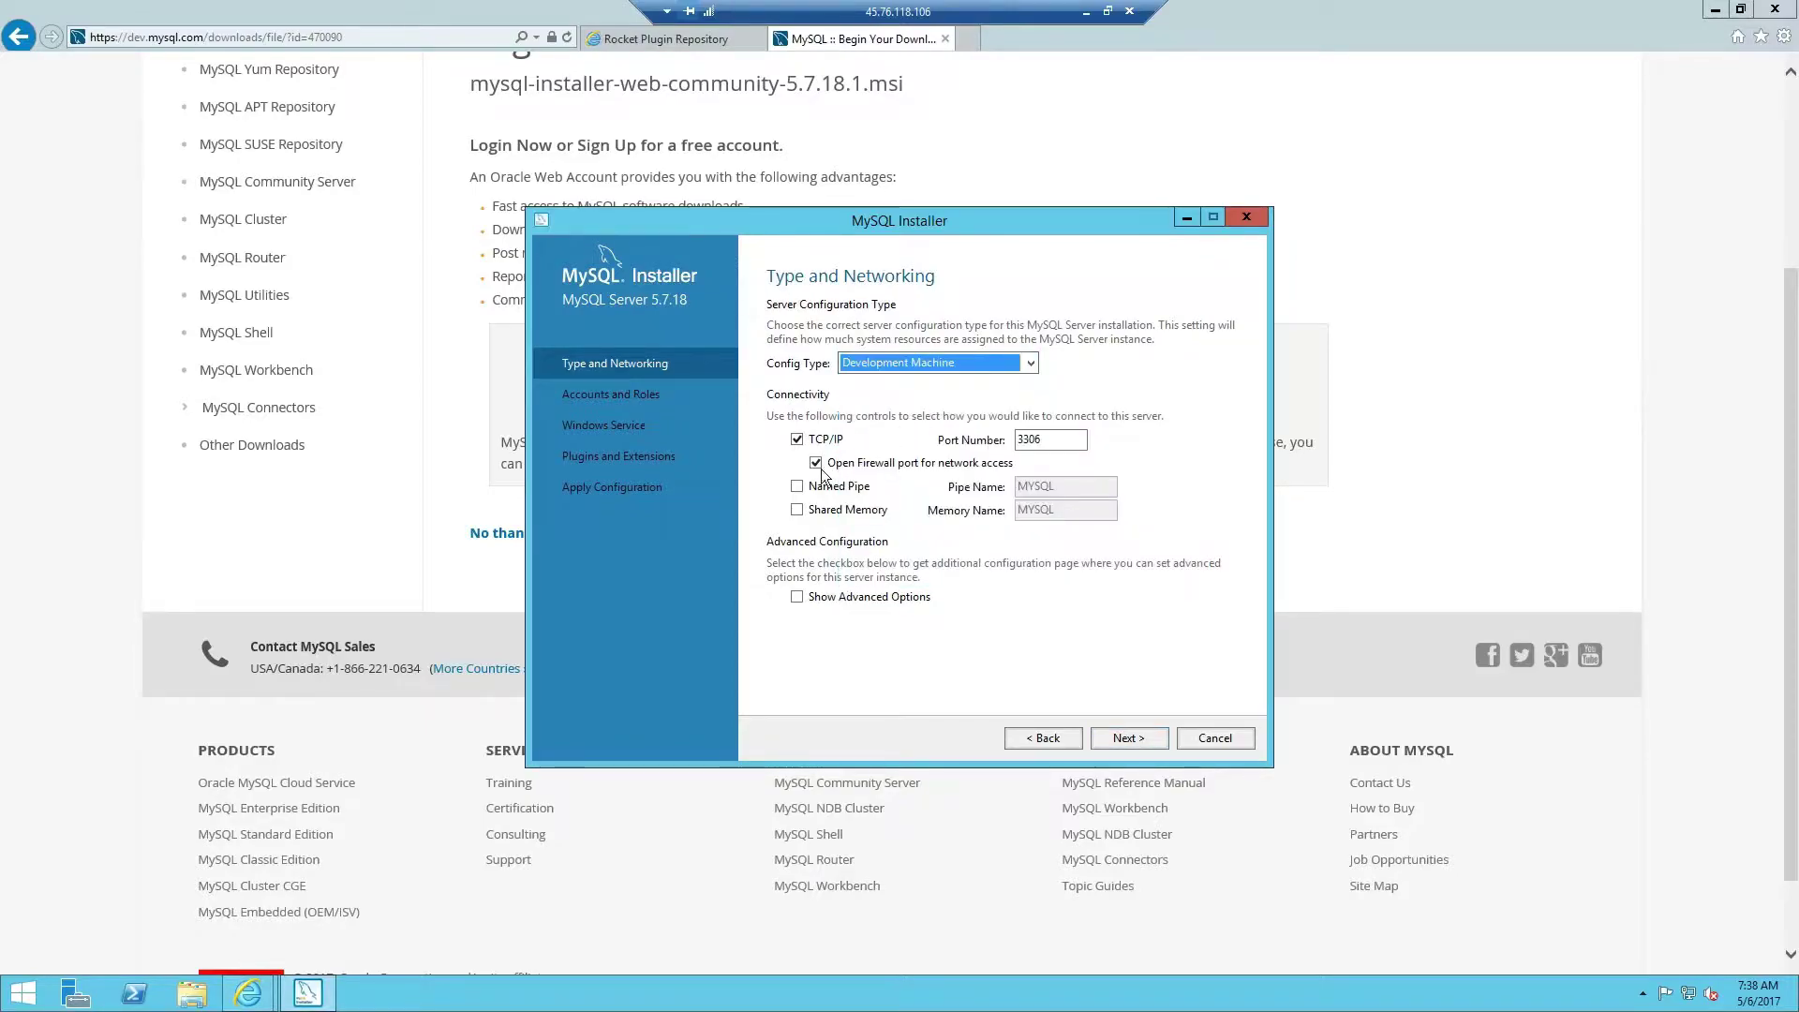
{"action": "left_click", "coordinate": [1127, 744]}
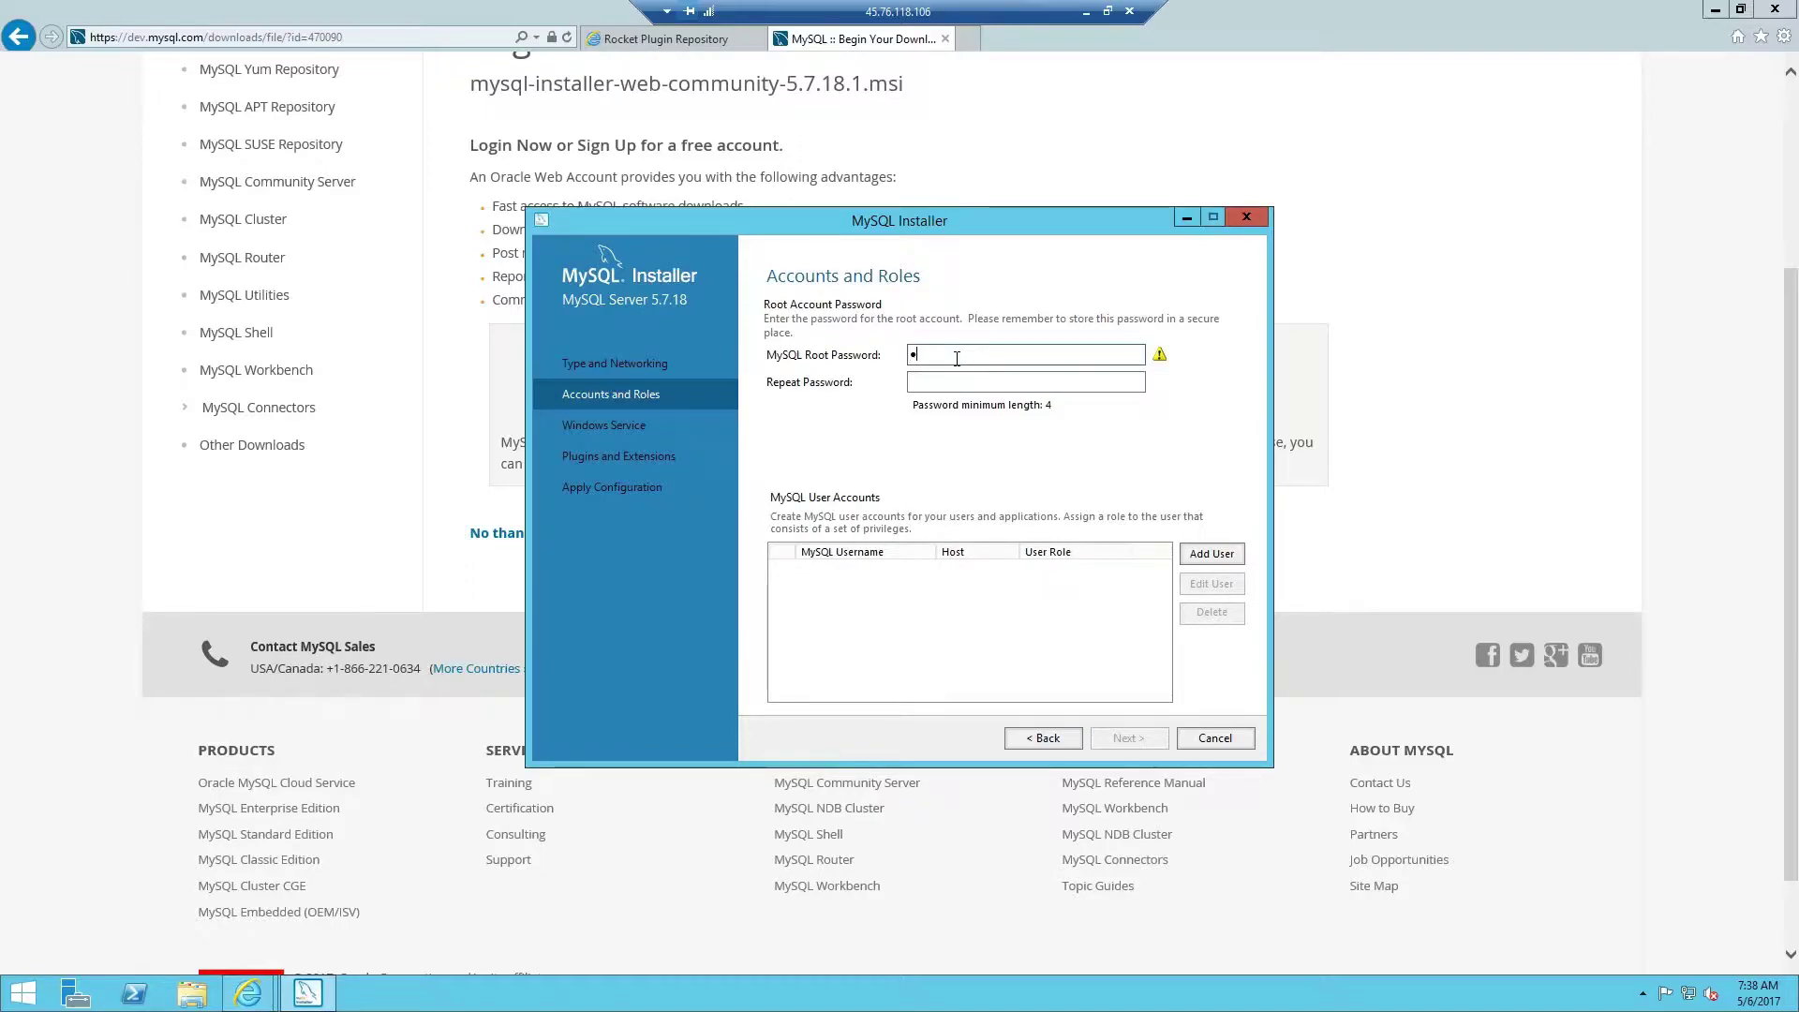
{"action": "type", "text": "*****"}
{"action": "left_click", "coordinate": [978, 383]}
{"action": "type", "text": "*****"}
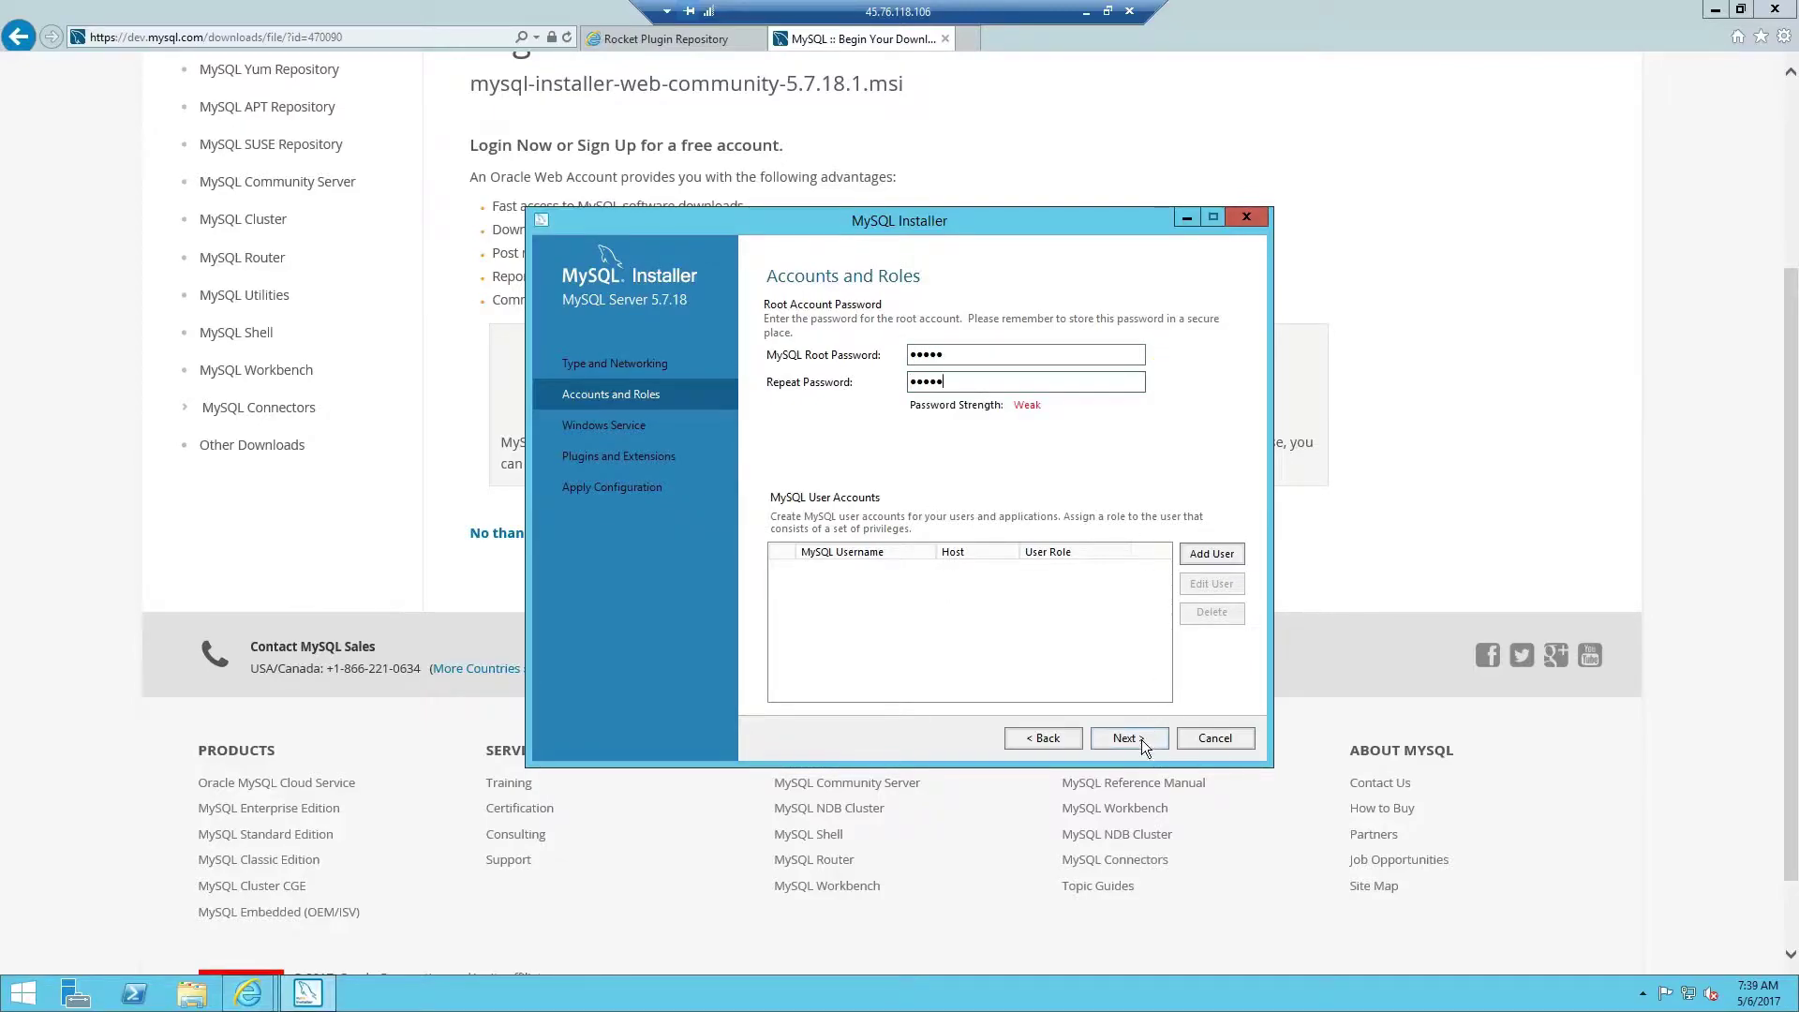
{"action": "left_click", "coordinate": [1141, 741]}
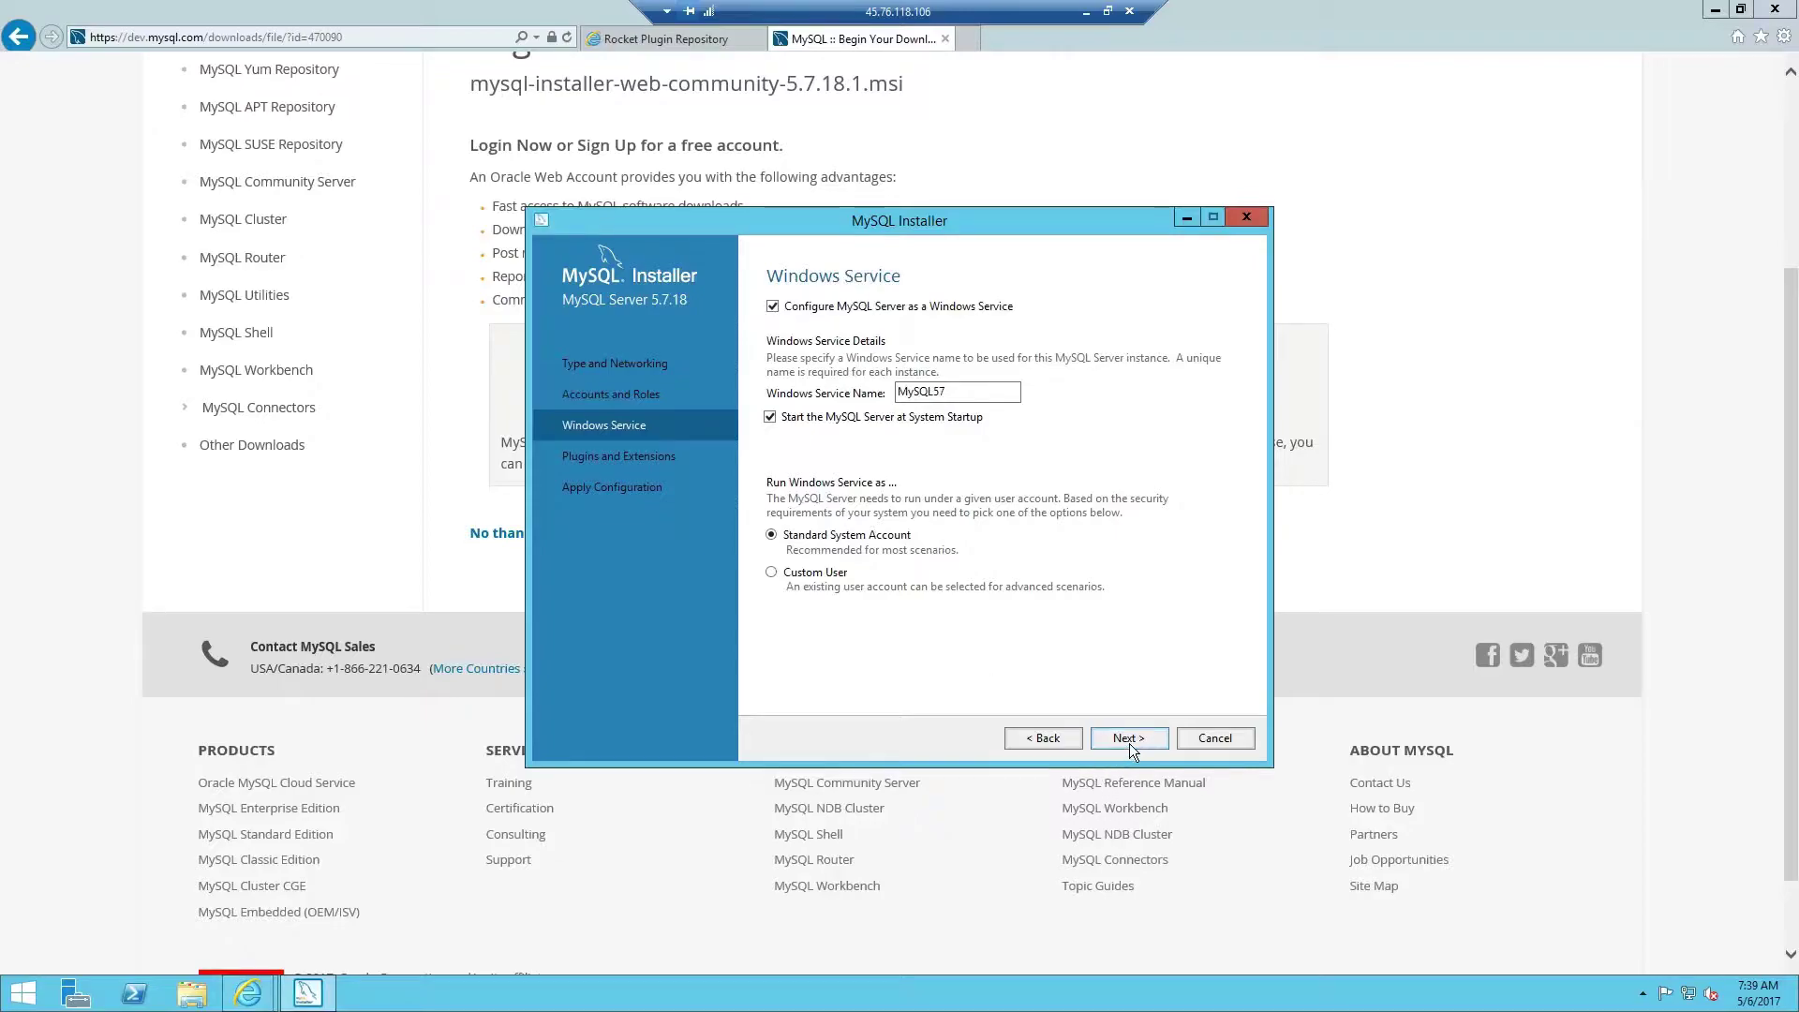
{"action": "left_click", "coordinate": [1129, 743]}
{"action": "left_click", "coordinate": [1130, 744]}
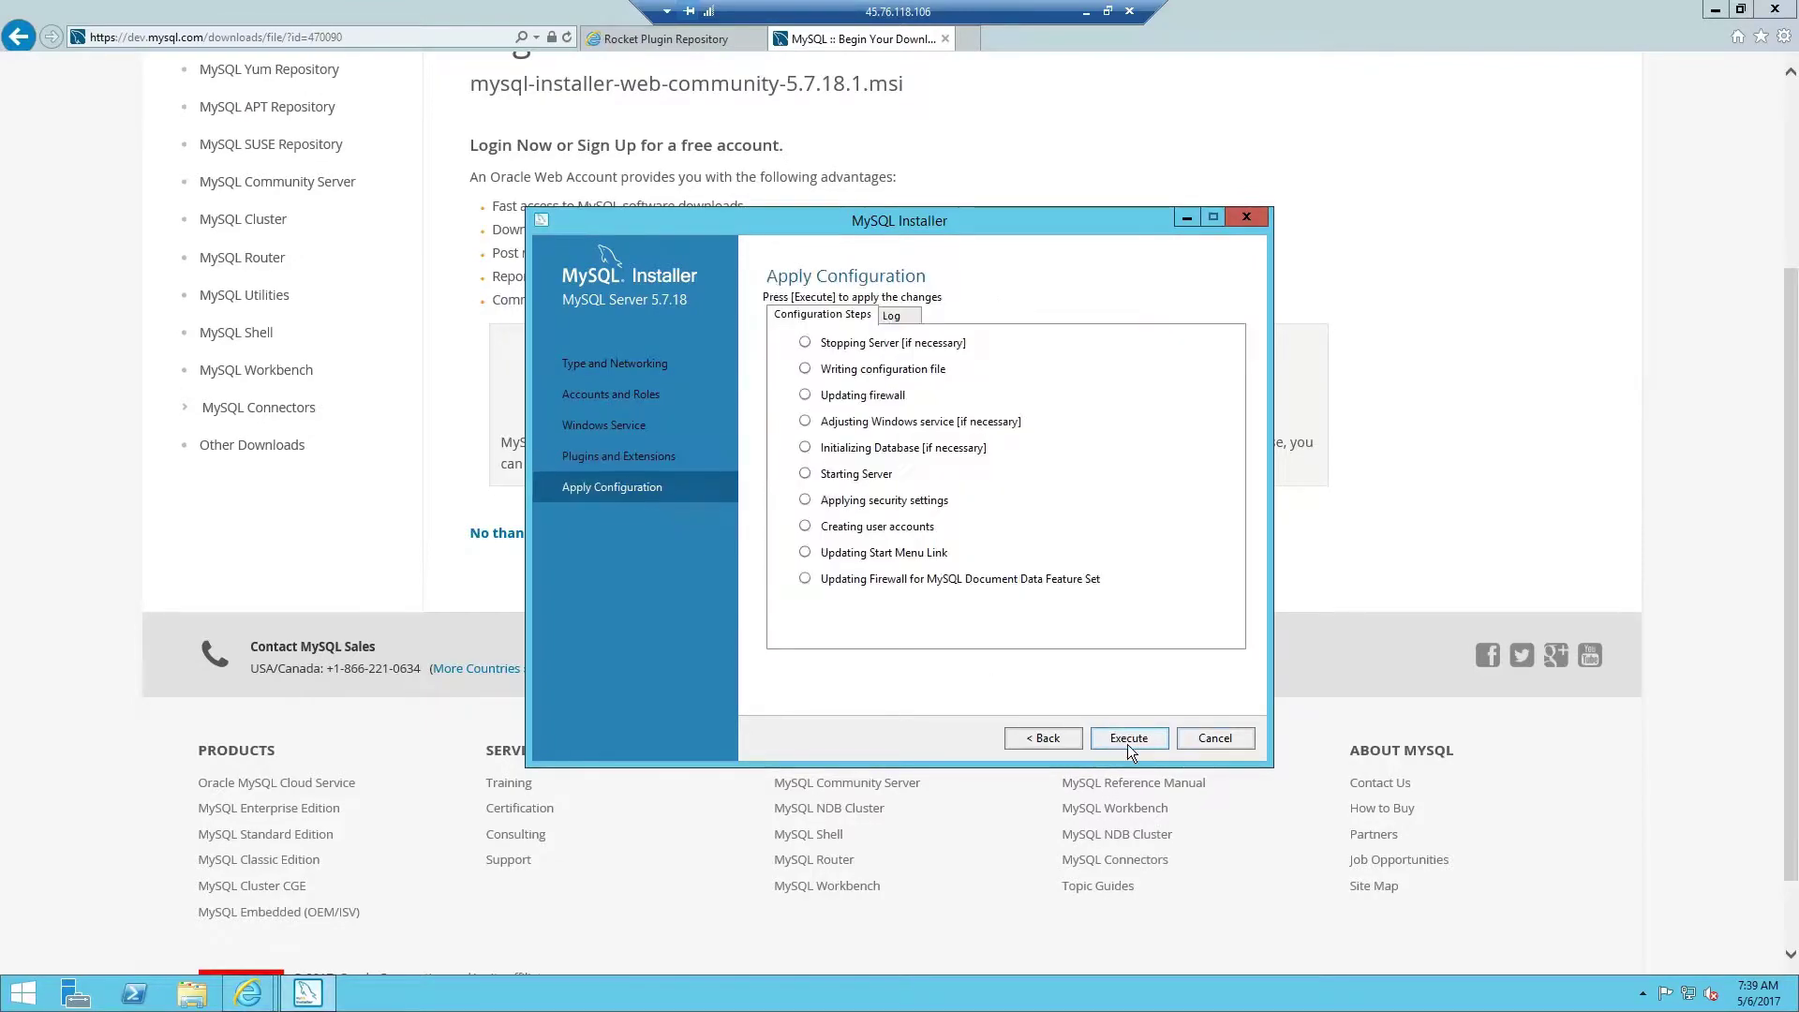
{"action": "left_click", "coordinate": [1128, 744]}
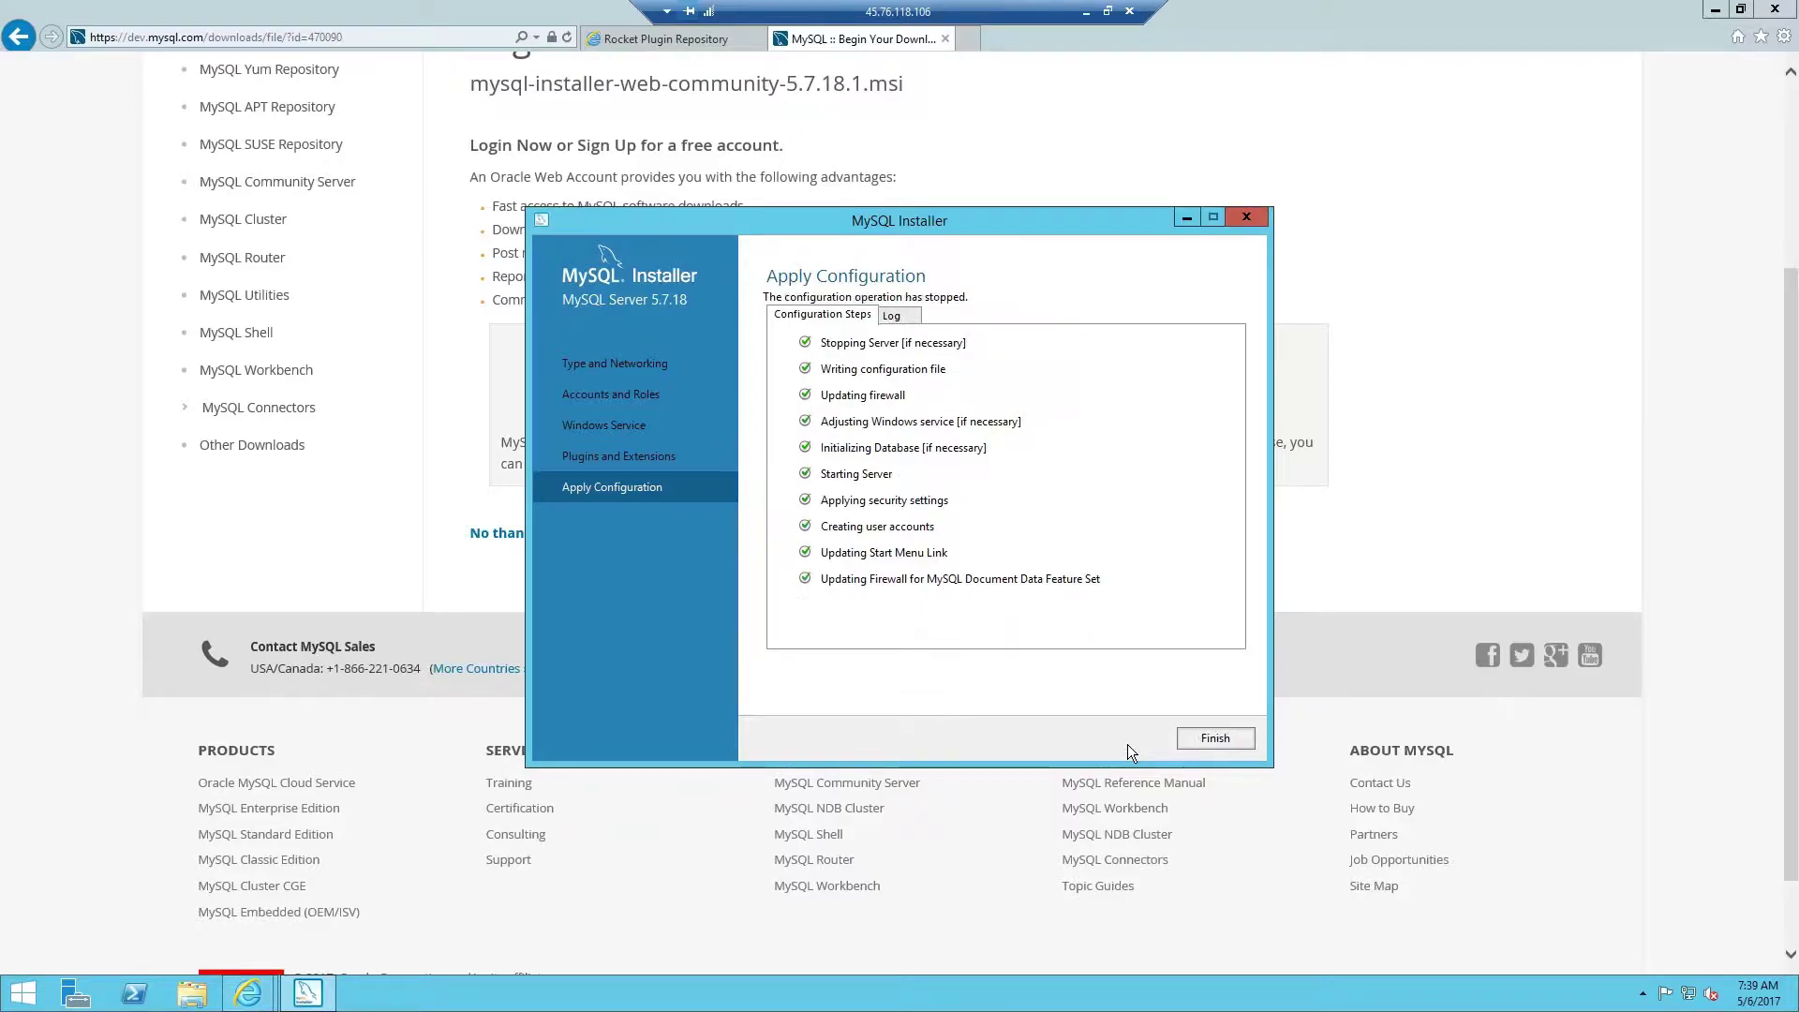
Finish the MySQL installer and close the MySQL download page
{"action": "left_click", "coordinate": [1214, 742]}
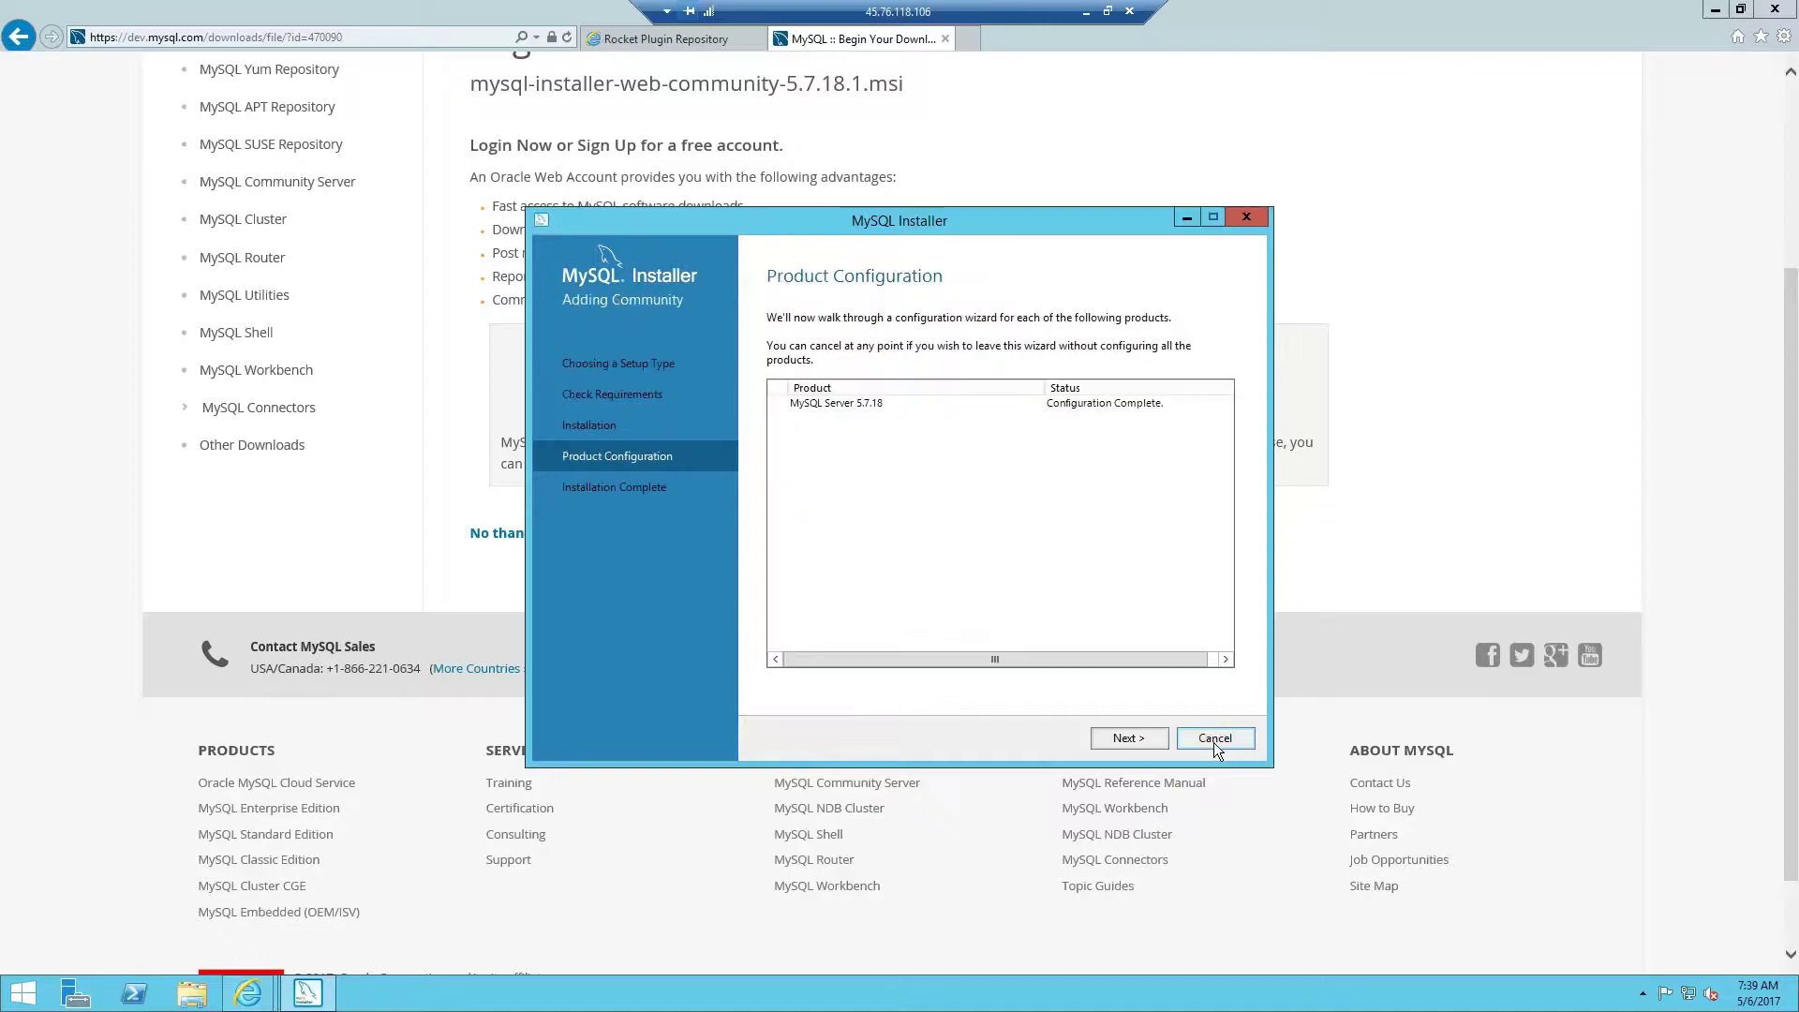
{"action": "left_click", "coordinate": [1142, 742]}
{"action": "left_click", "coordinate": [1213, 740]}
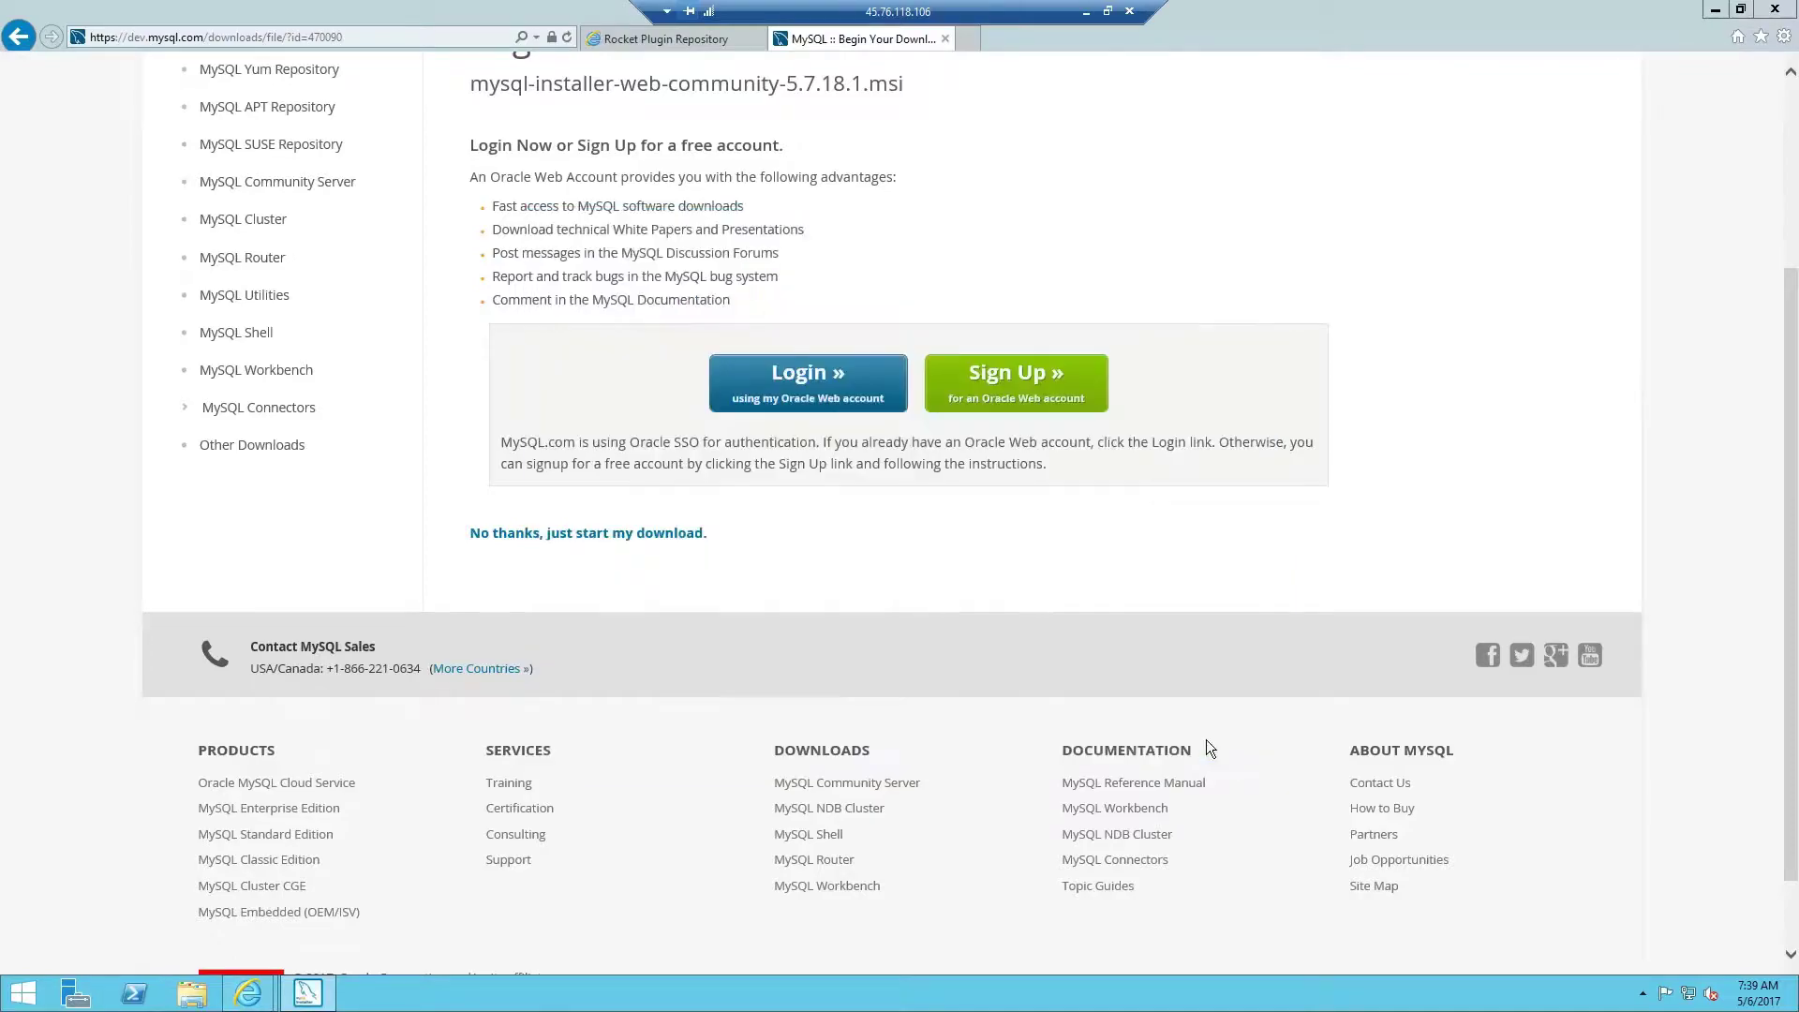
{"action": "left_click", "coordinate": [943, 38]}
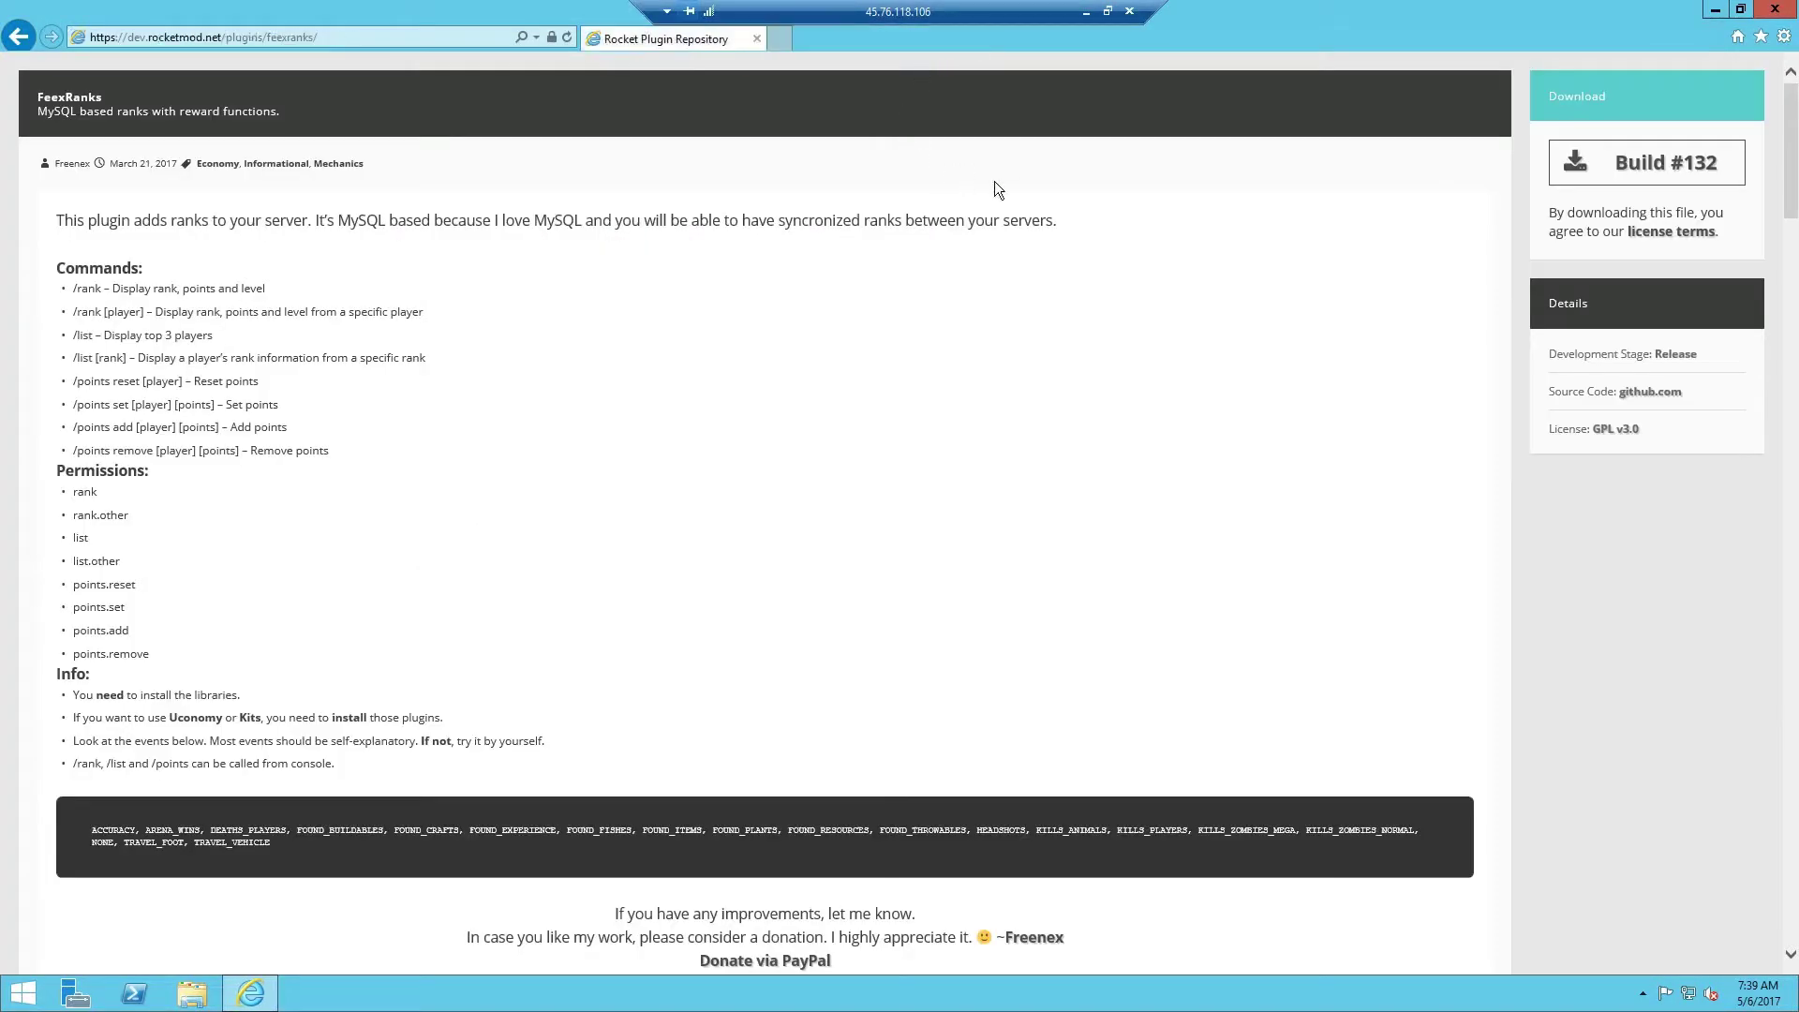
Save the FeexRanks Build #132 zip and open it
{"action": "left_click", "coordinate": [1637, 176]}
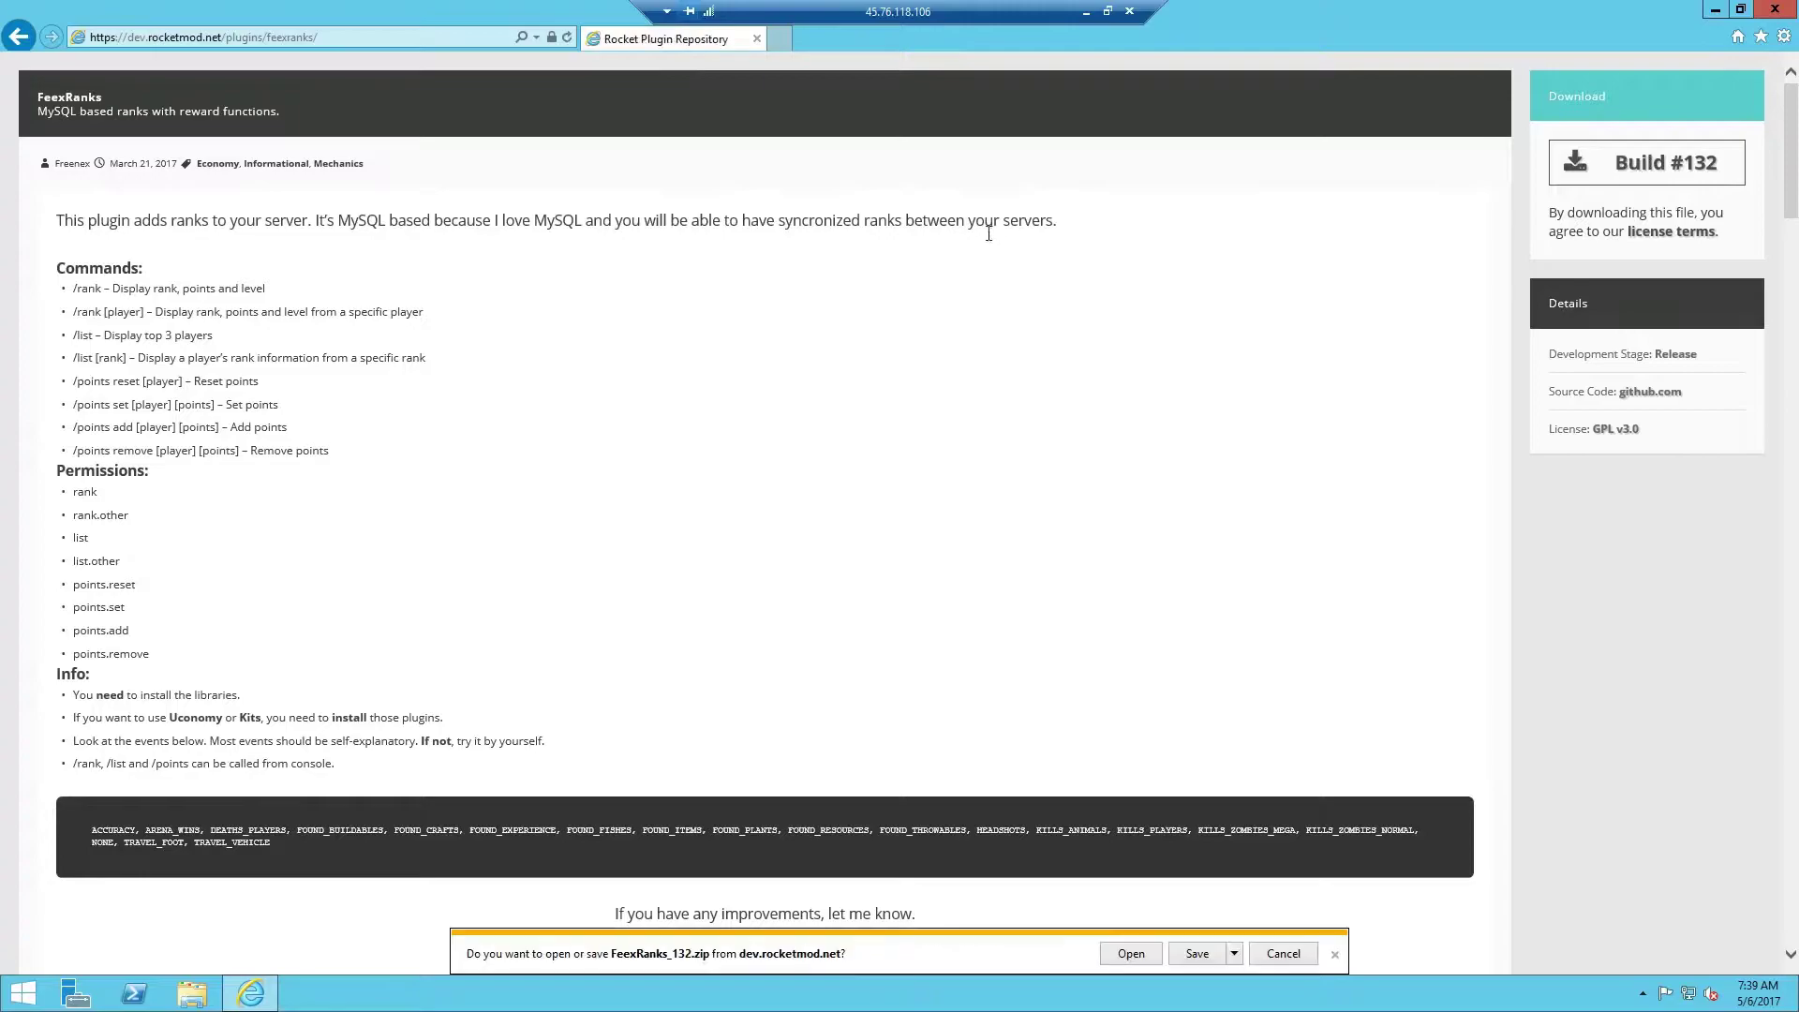
{"action": "left_click", "coordinate": [1178, 949]}
{"action": "left_click", "coordinate": [1050, 943]}
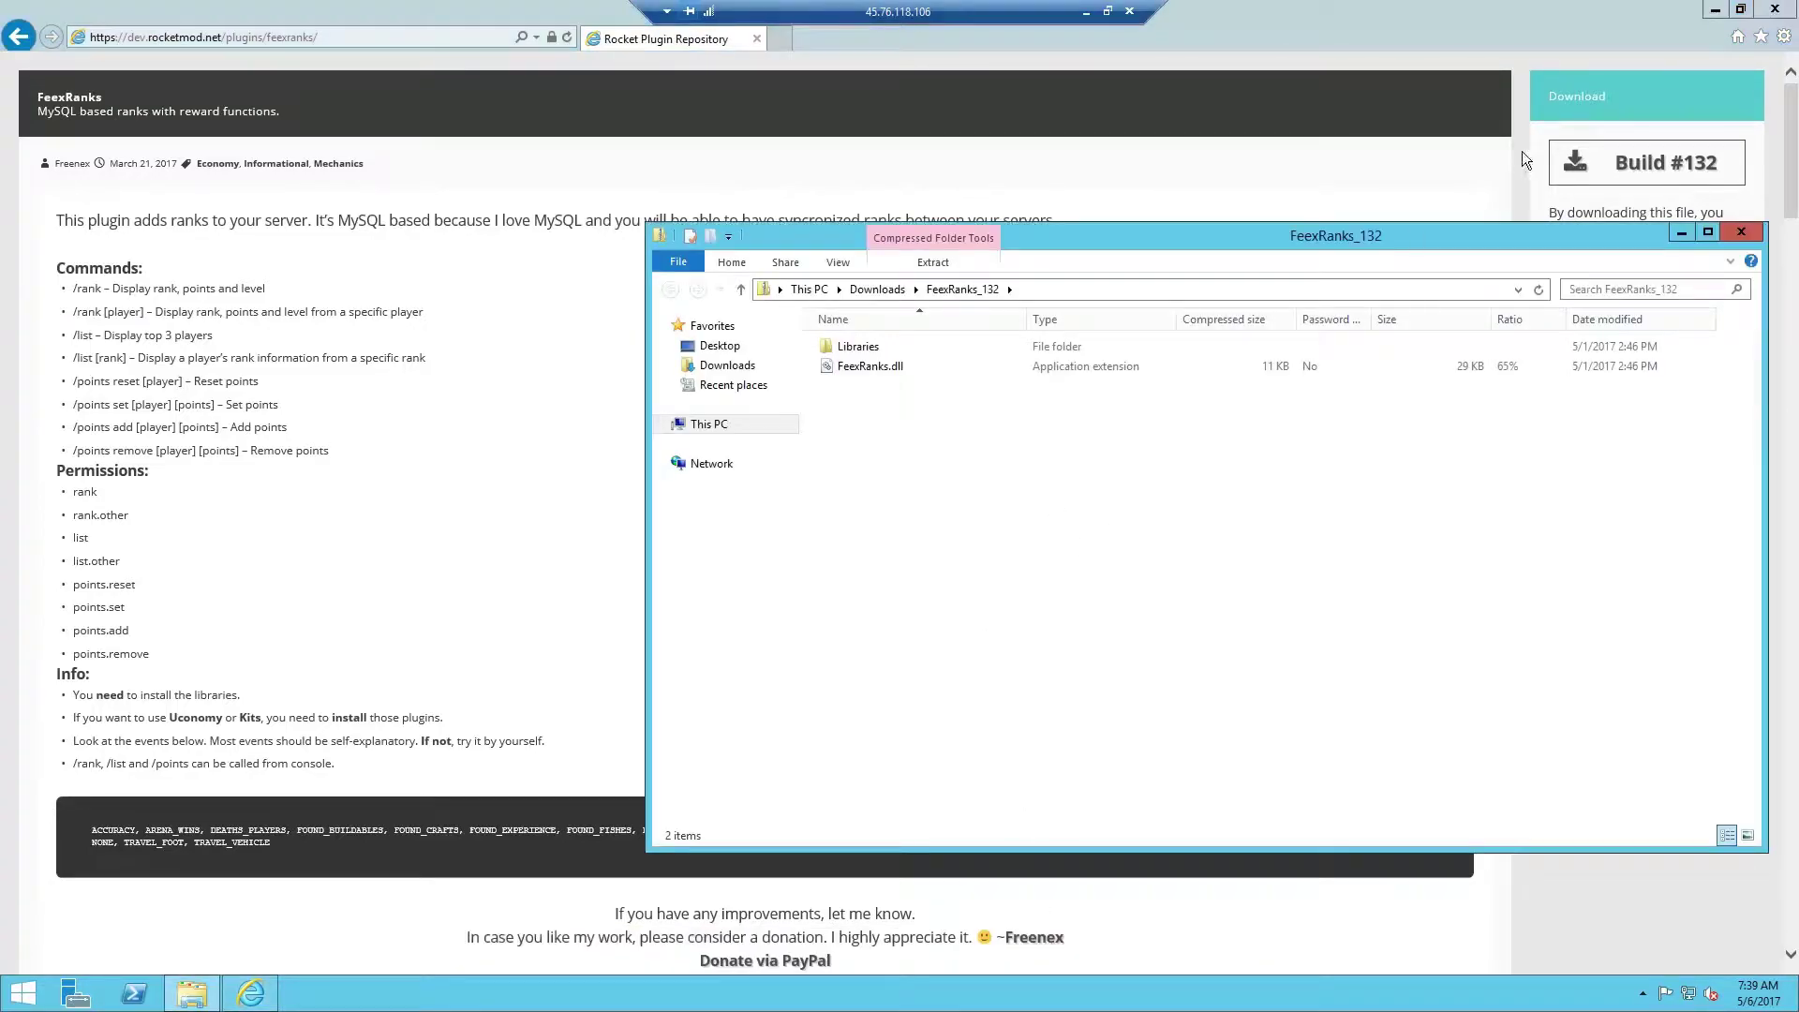
Open unturned\Servers\server1\Rocket and copy FeexRanks.dll into its Plugins folder
{"action": "left_click", "coordinate": [1774, 10]}
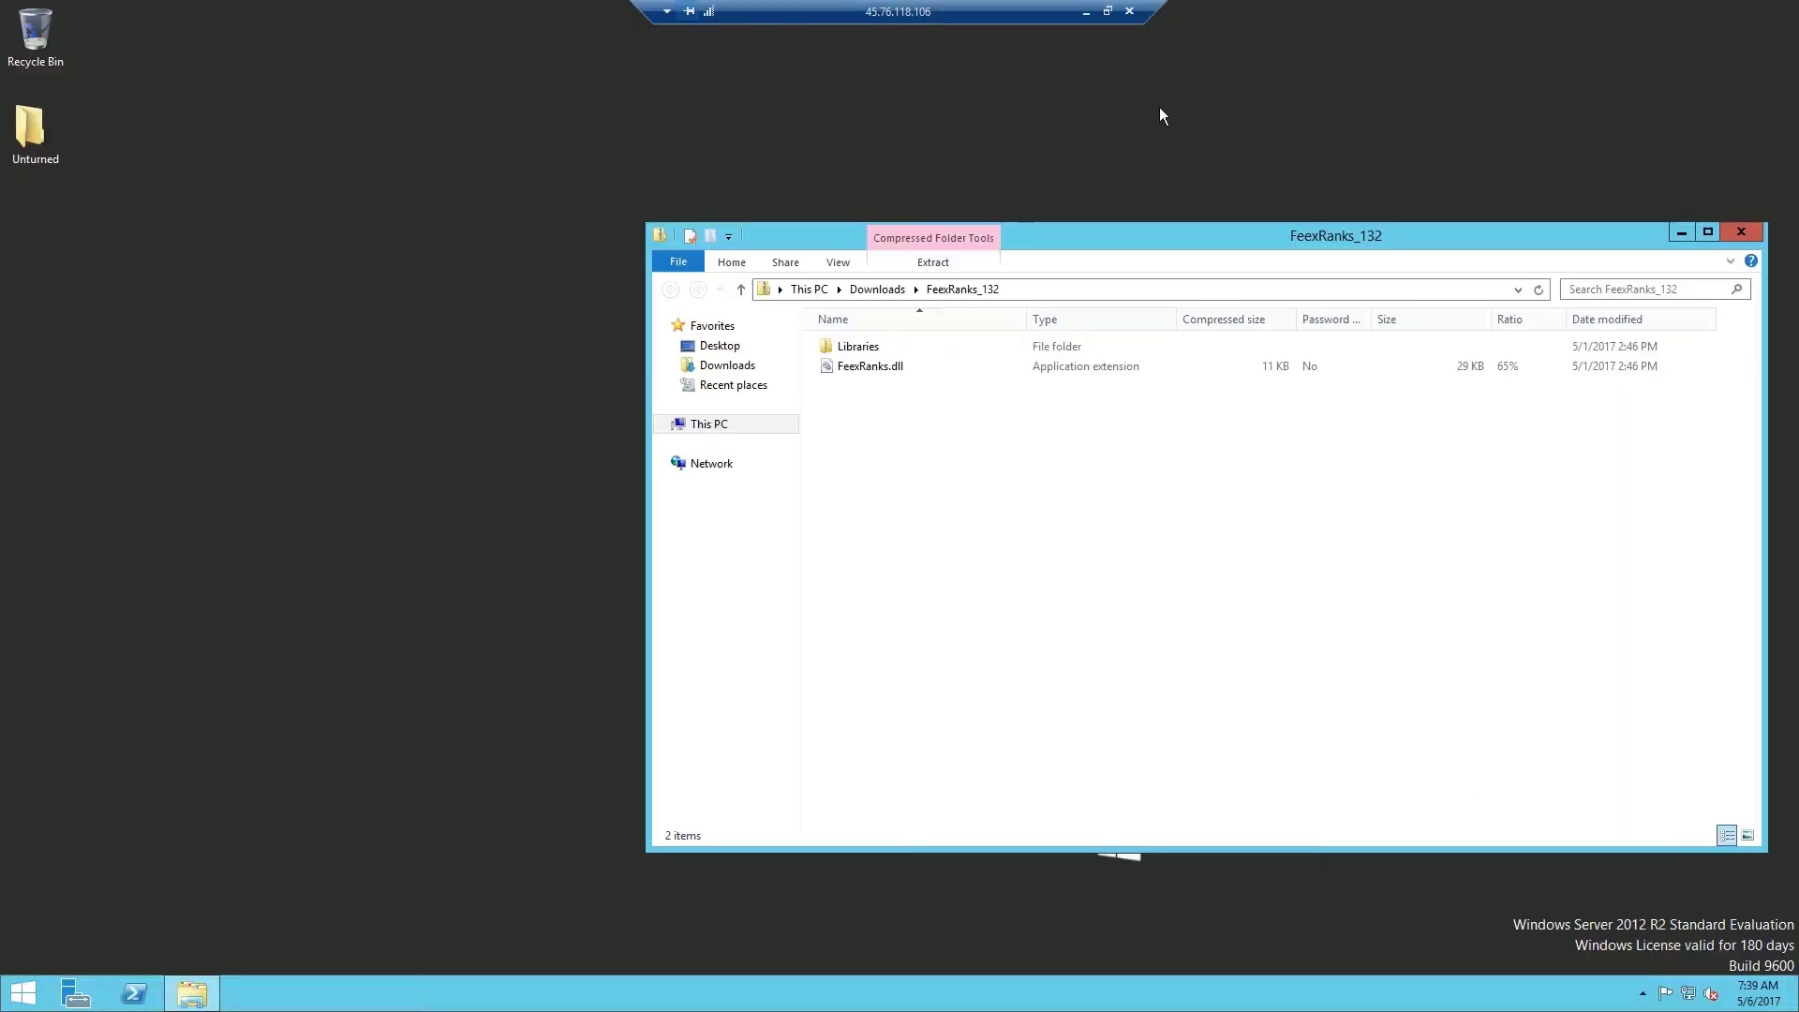
{"action": "double_click", "coordinate": [32, 134]}
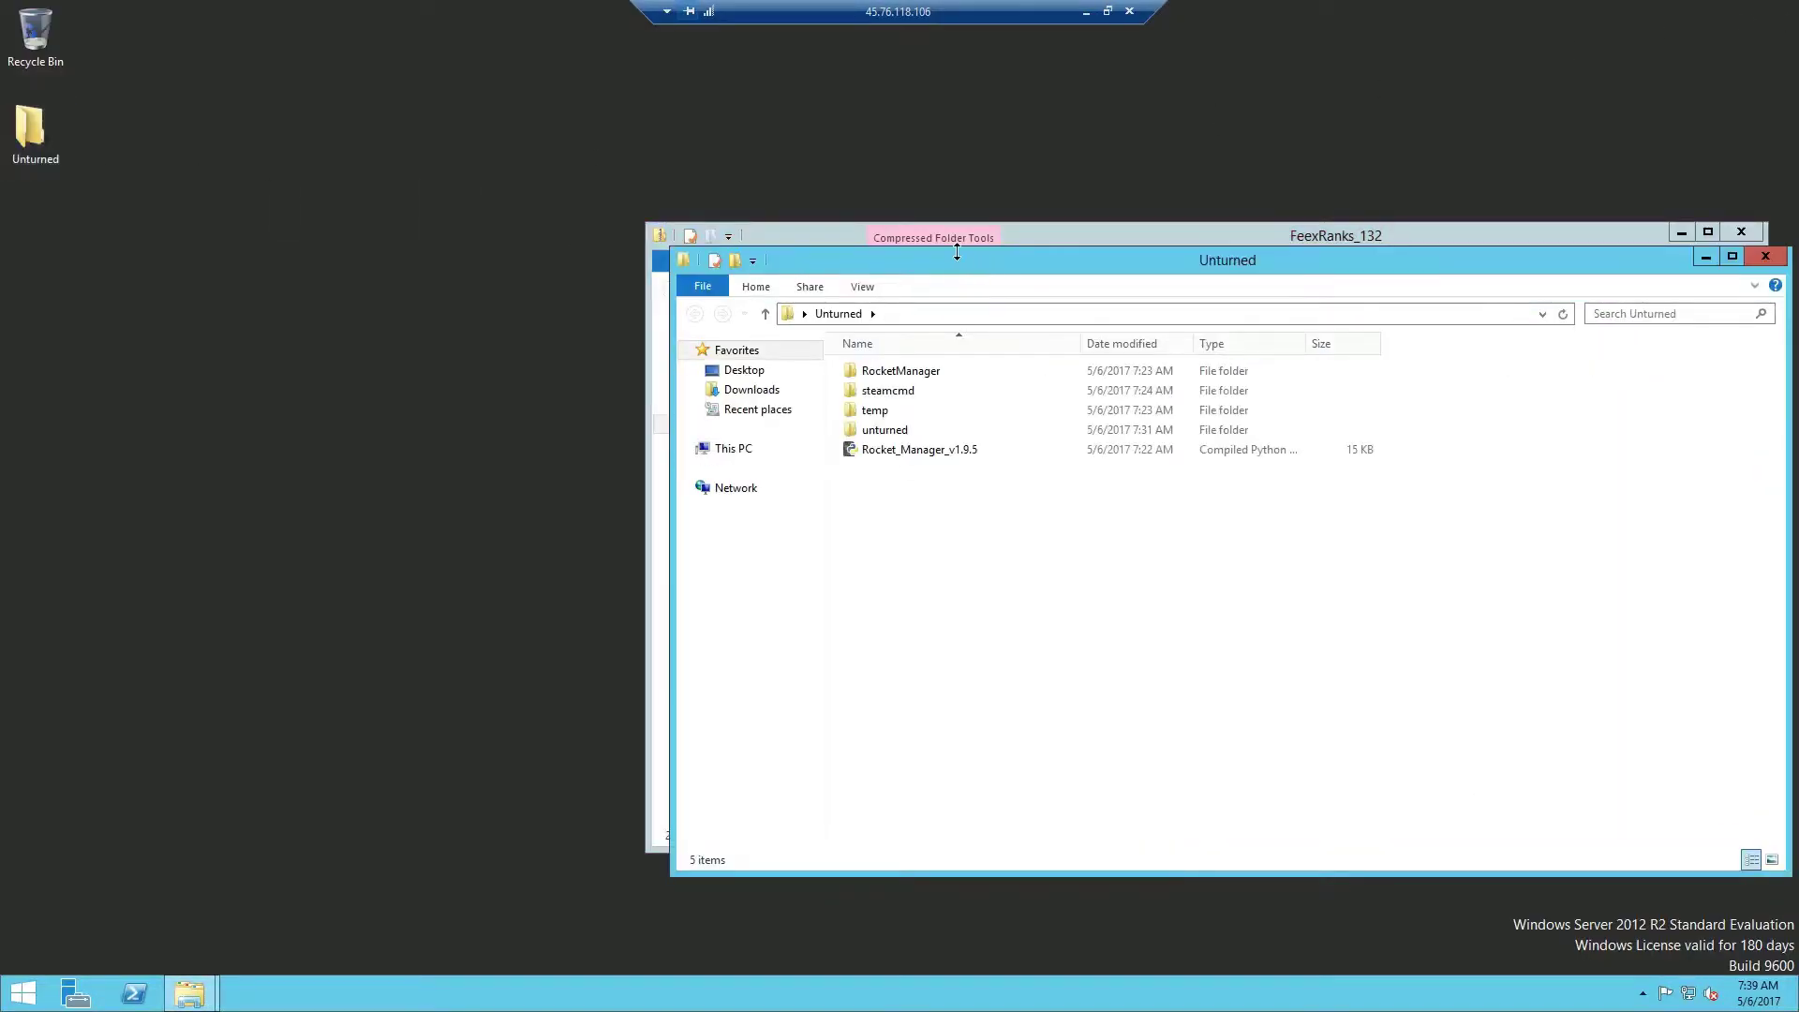
{"action": "left_click_drag", "start_coordinate": [980, 263], "coordinate": [393, 305]}
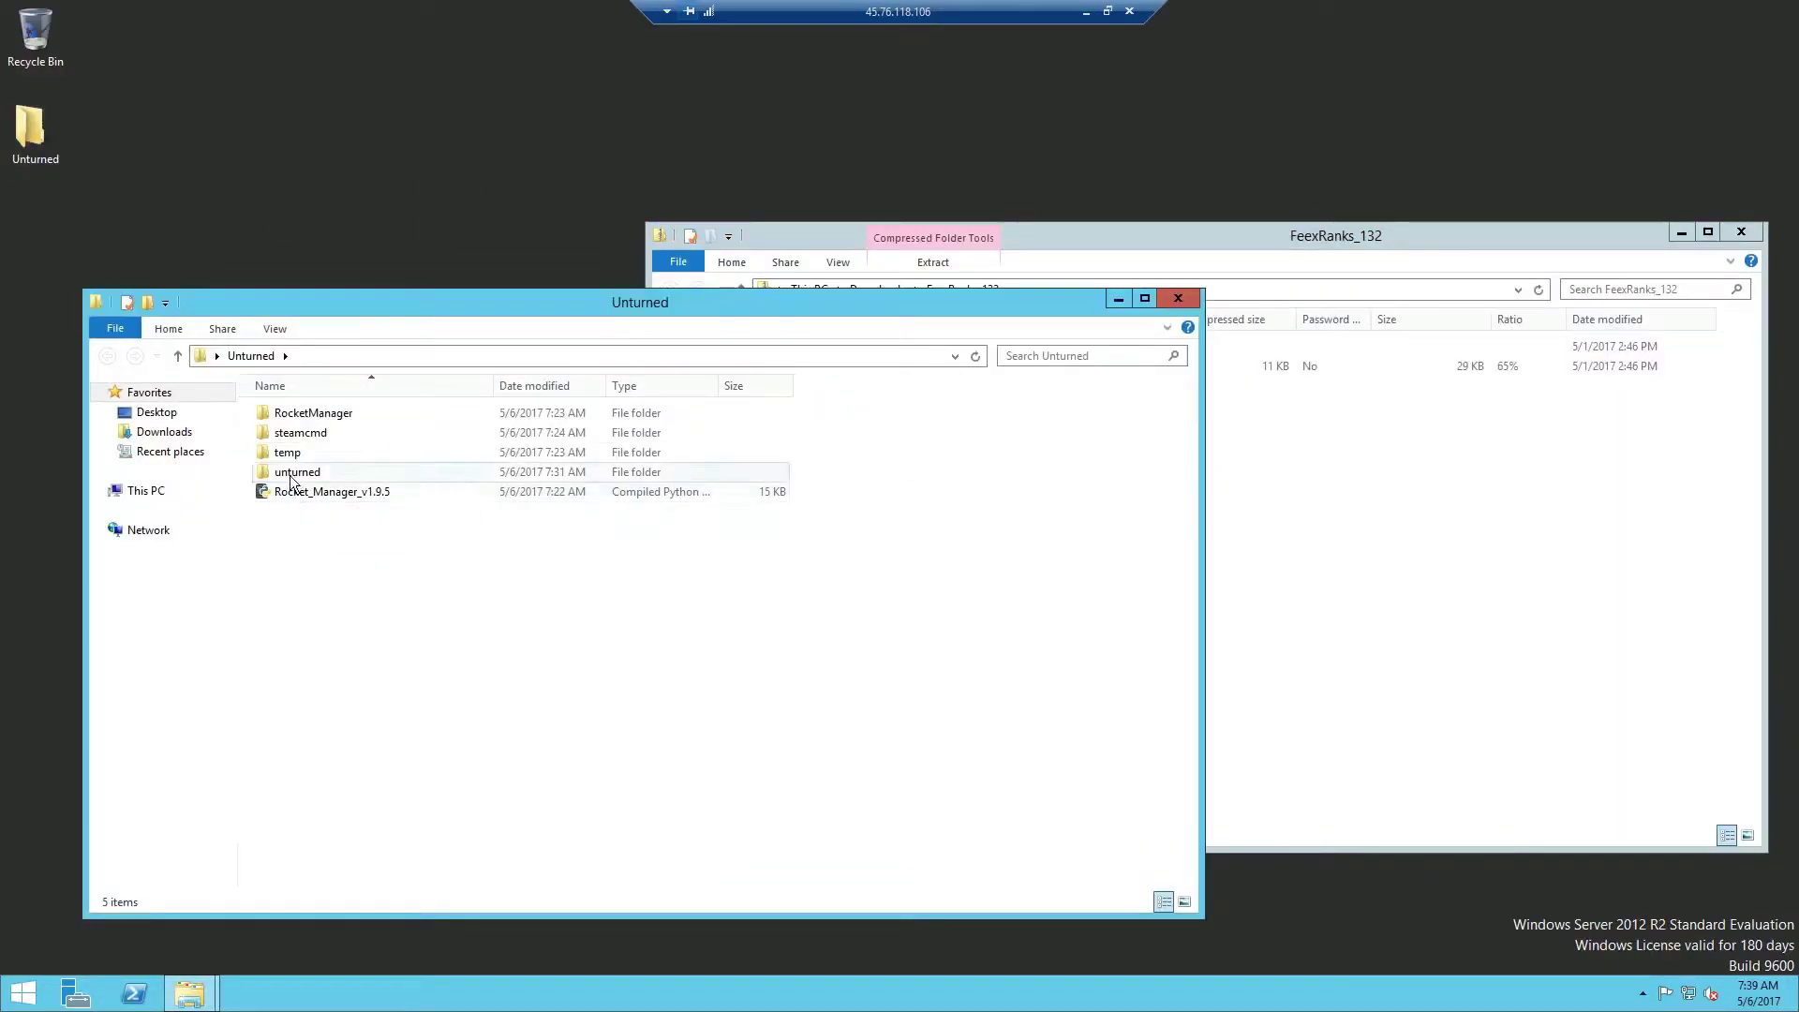
{"action": "double_click", "coordinate": [295, 474]}
{"action": "double_click", "coordinate": [290, 666]}
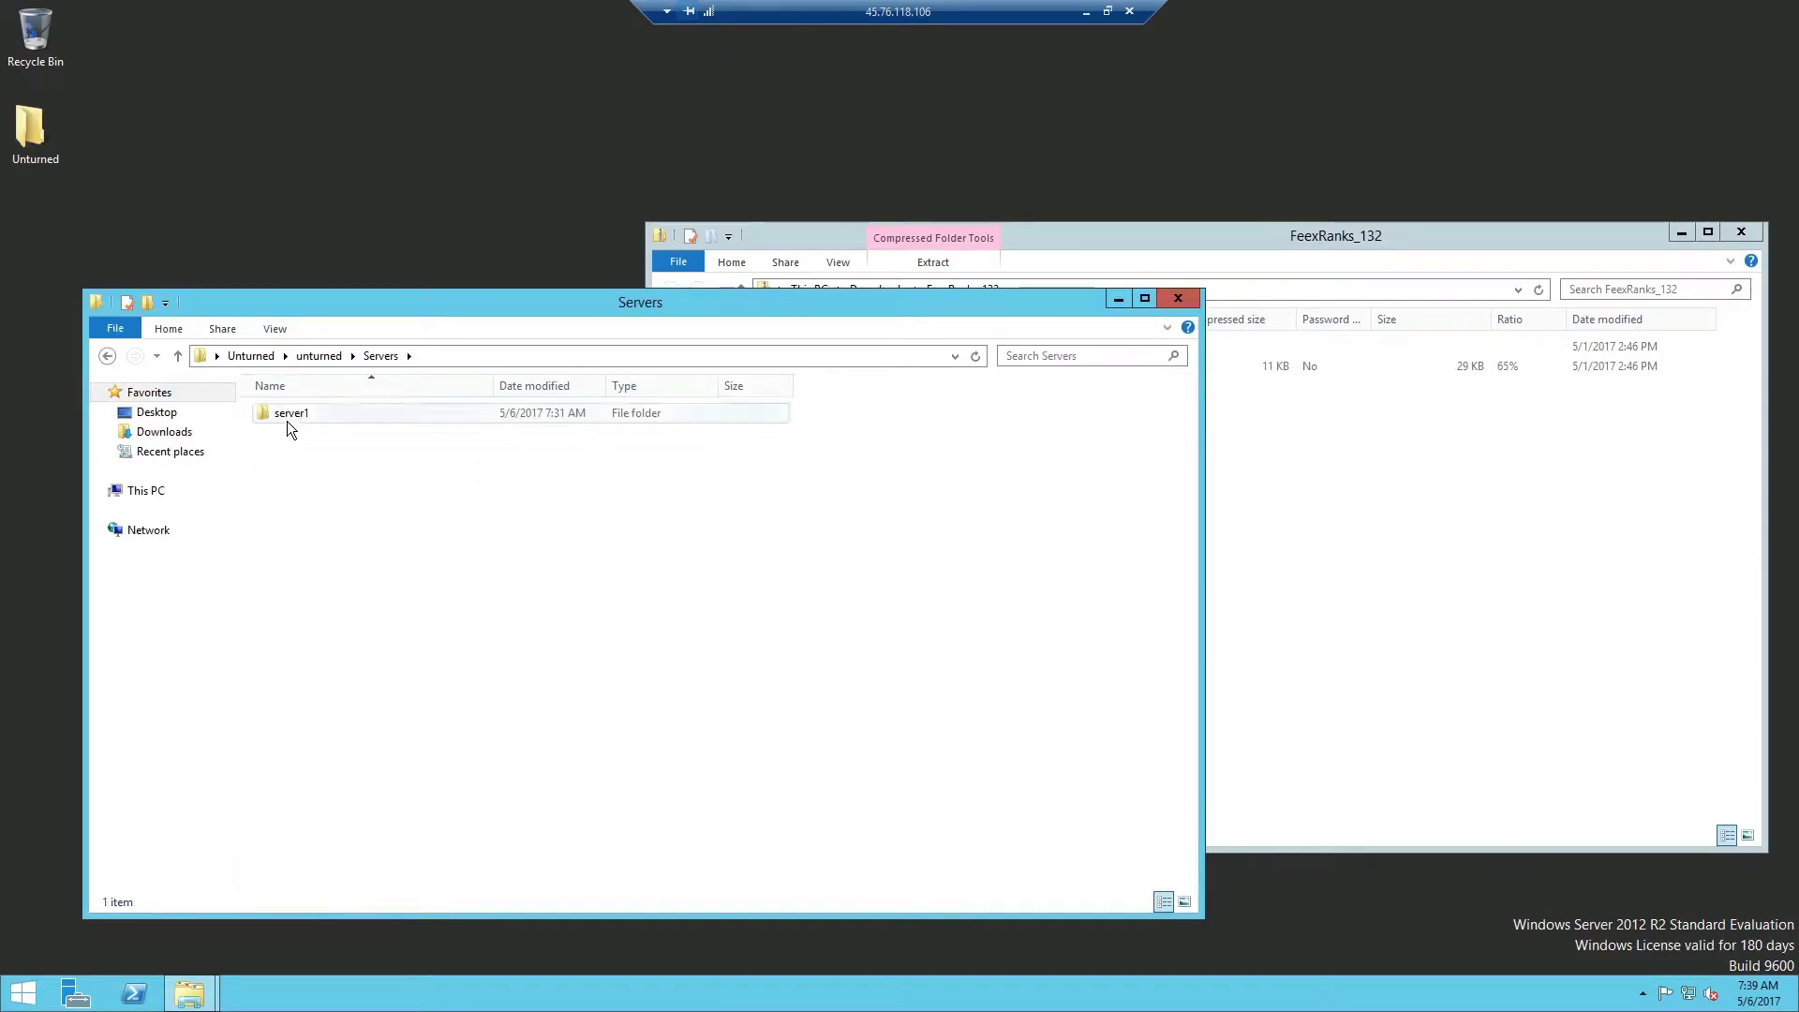
{"action": "double_click", "coordinate": [288, 421]}
{"action": "double_click", "coordinate": [291, 470]}
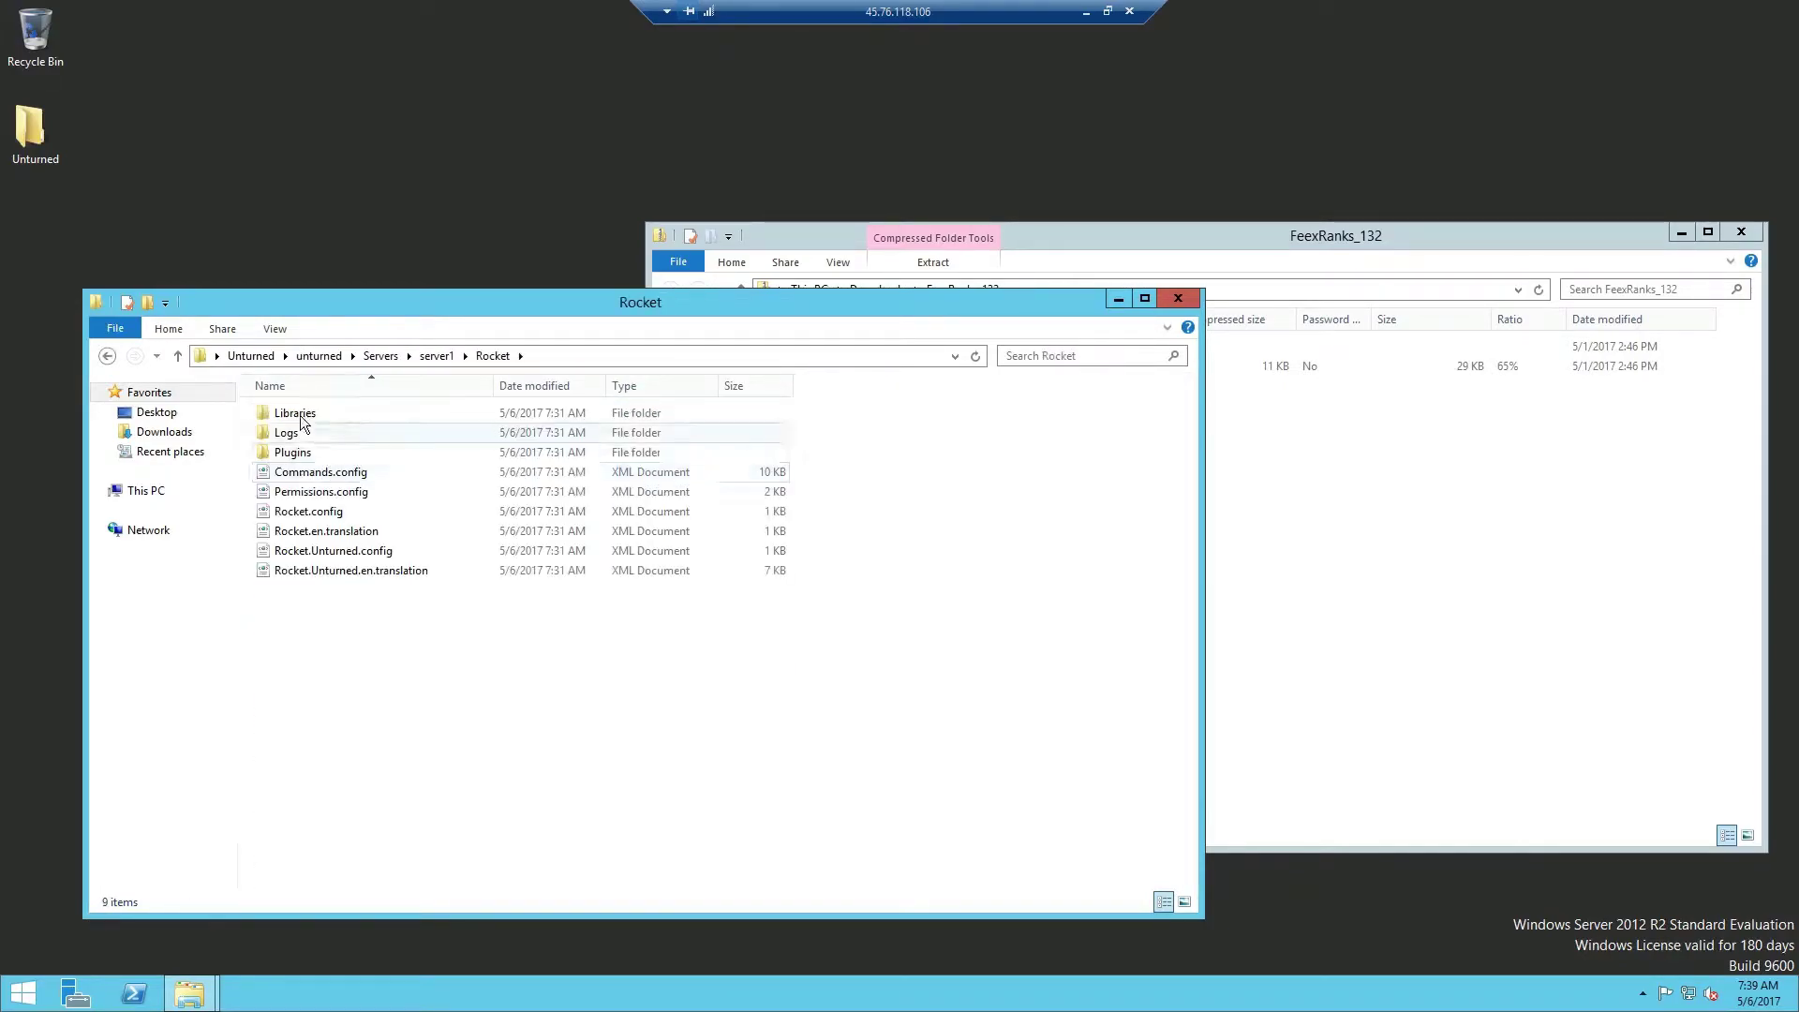
{"action": "left_click", "coordinate": [1245, 485]}
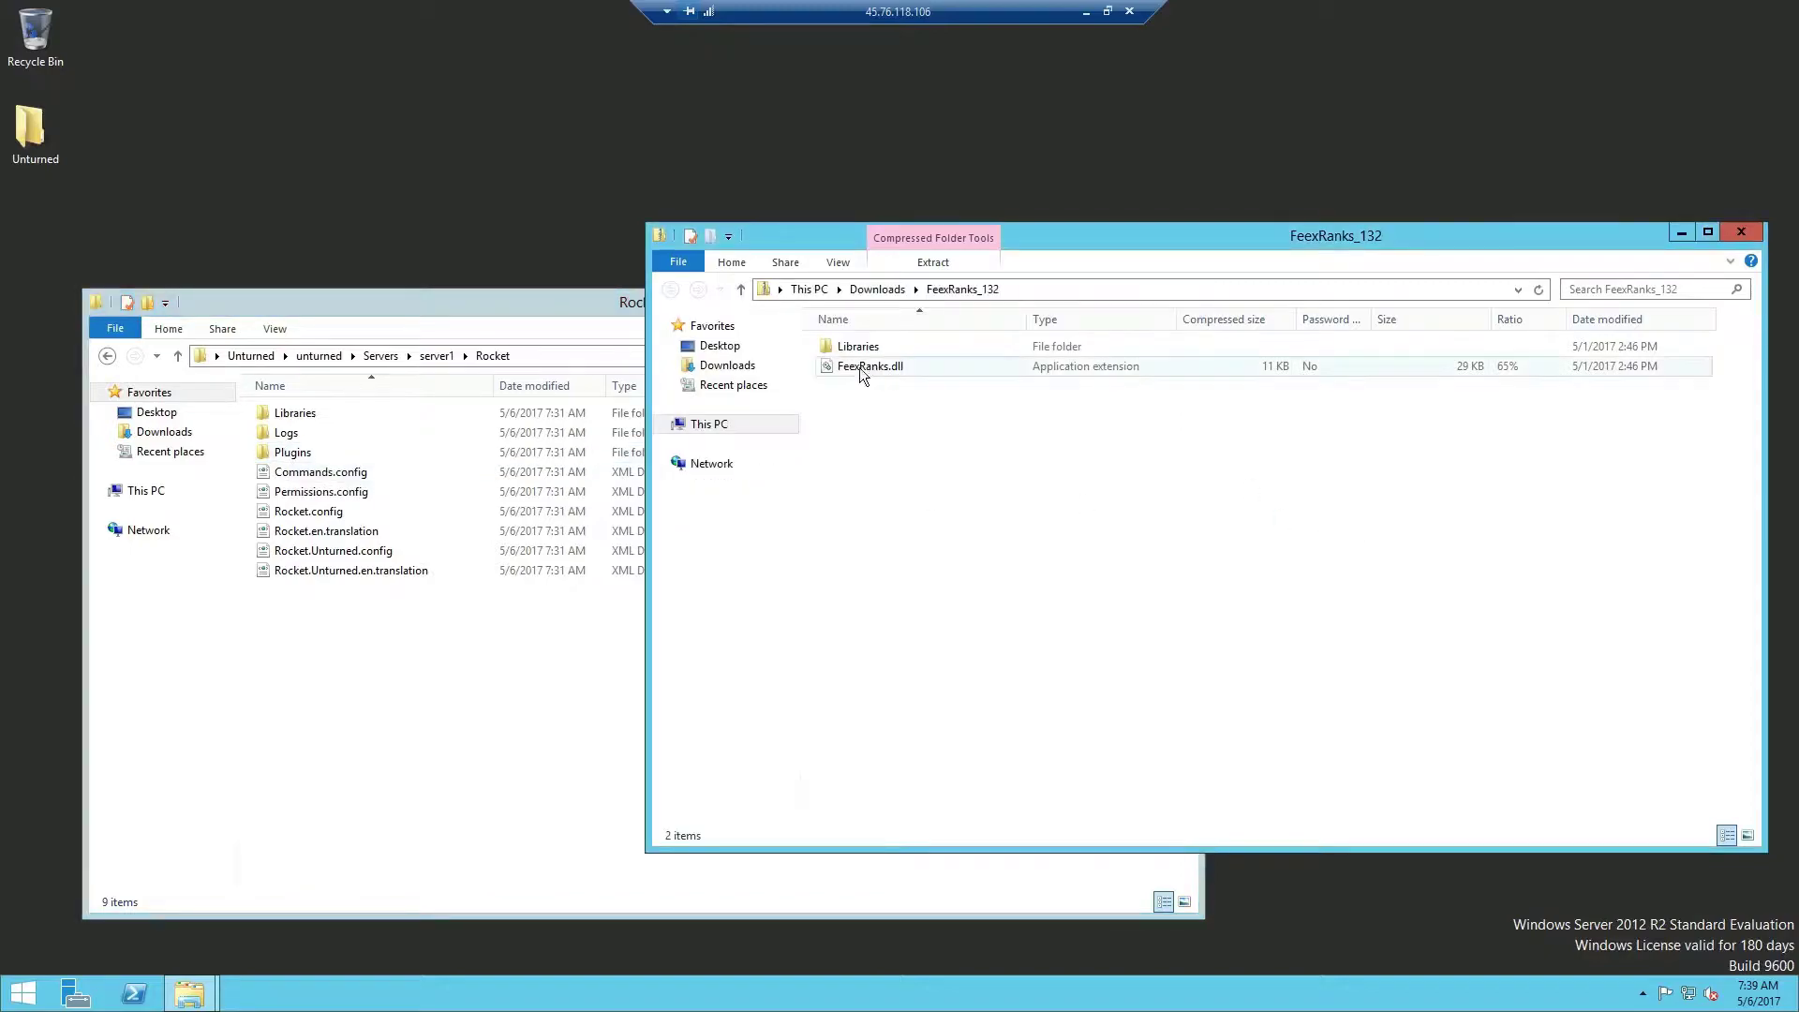
{"action": "left_click_drag", "start_coordinate": [855, 368], "coordinate": [311, 450]}
Open the zip's Libraries folder and select I18N.dll, I18N.West.dll and MySql.Data.dll
{"action": "left_click", "coordinate": [1203, 478]}
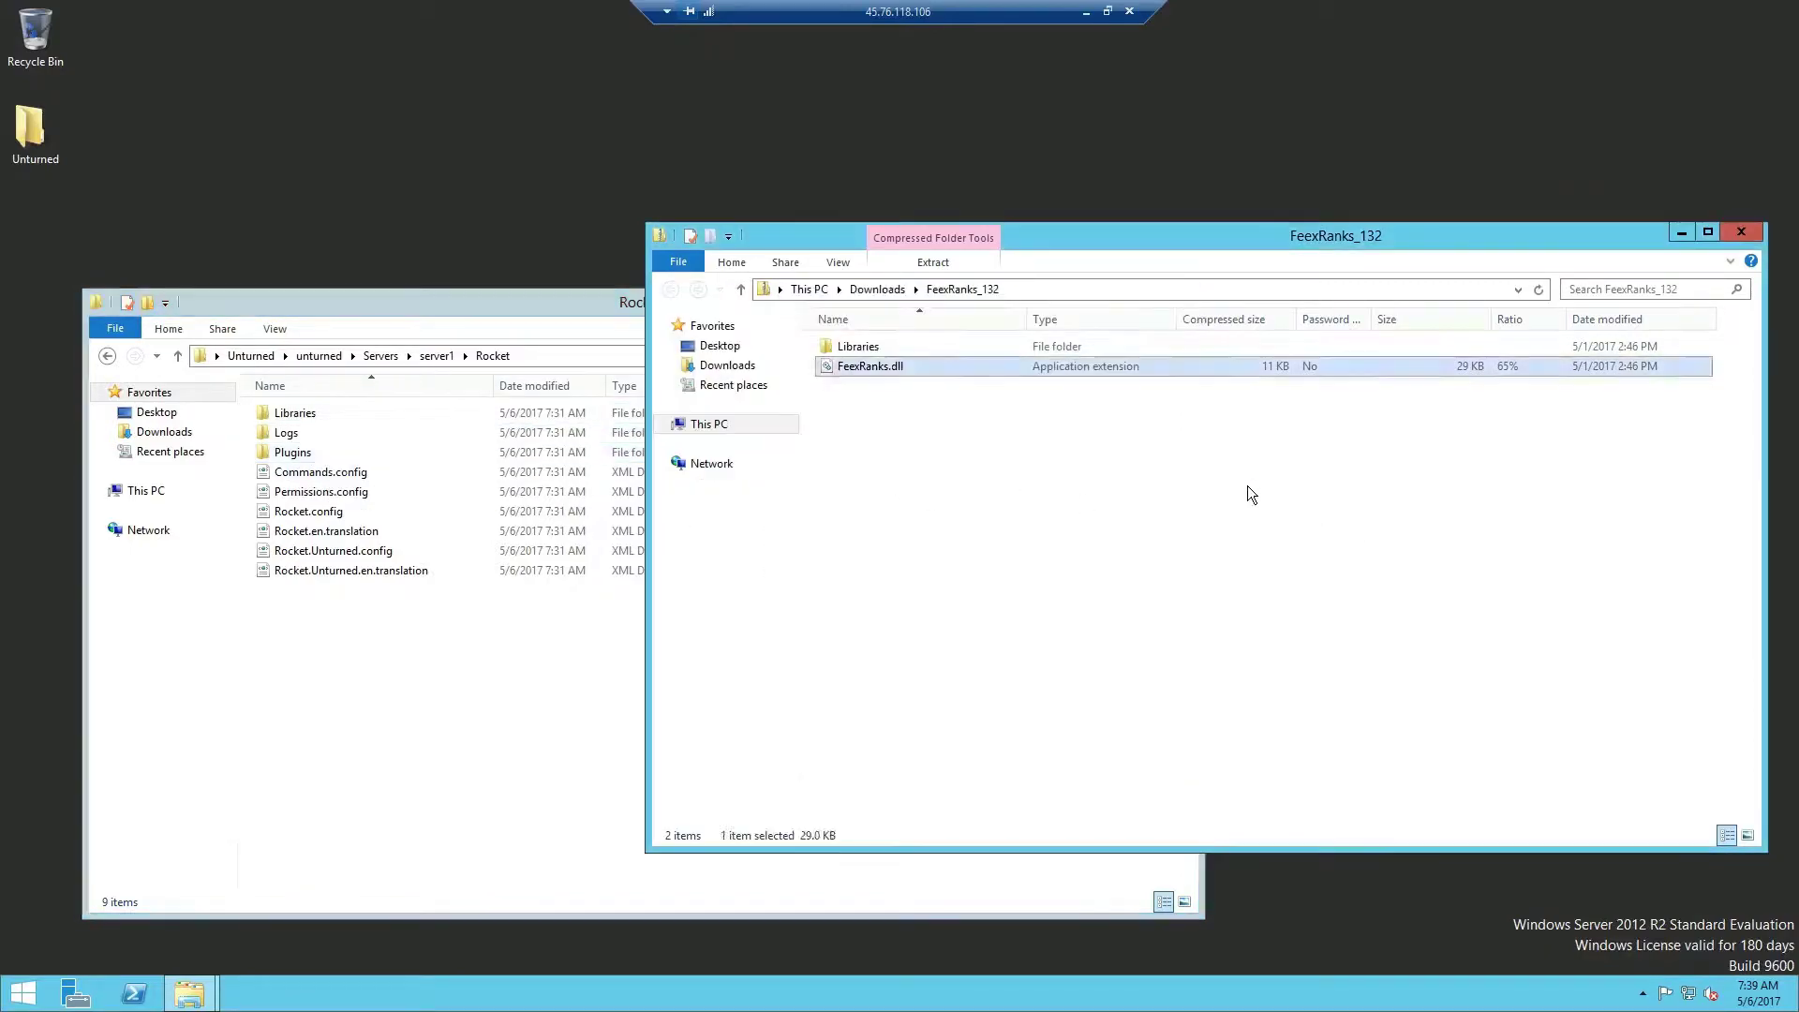
{"action": "double_click", "coordinate": [860, 349]}
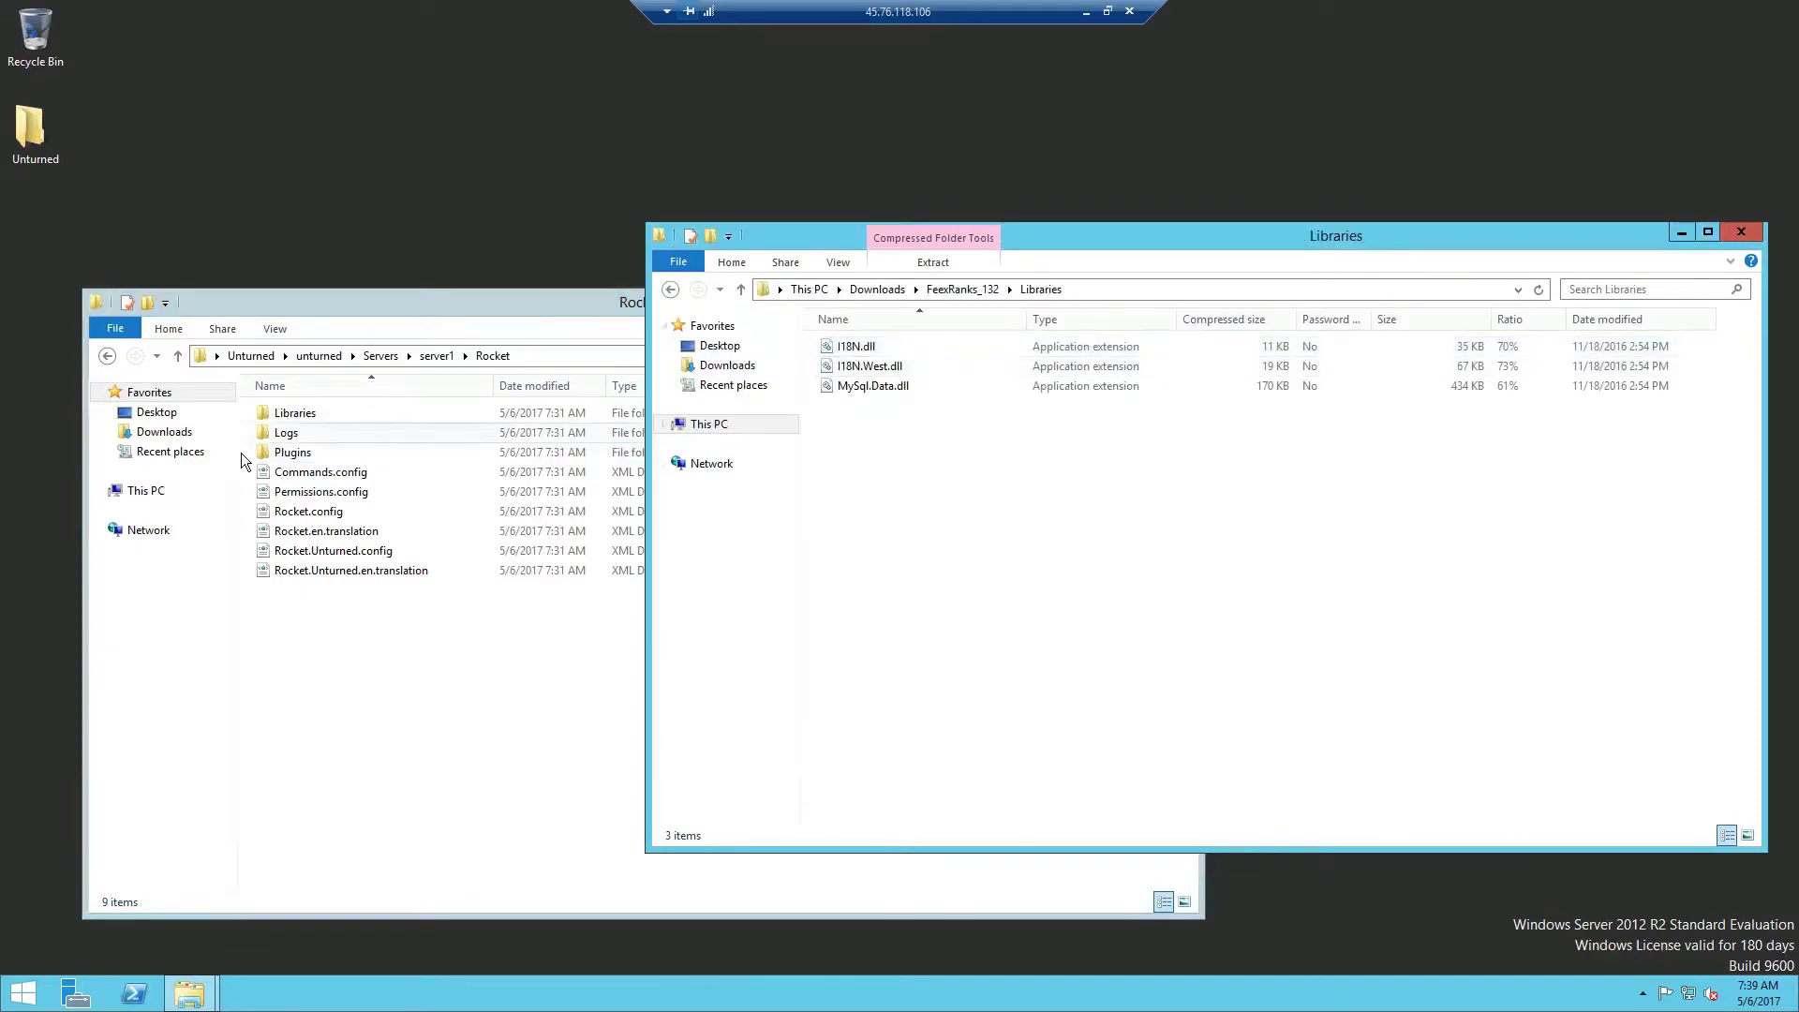
{"action": "double_click", "coordinate": [298, 413]}
{"action": "left_click", "coordinate": [1337, 562]}
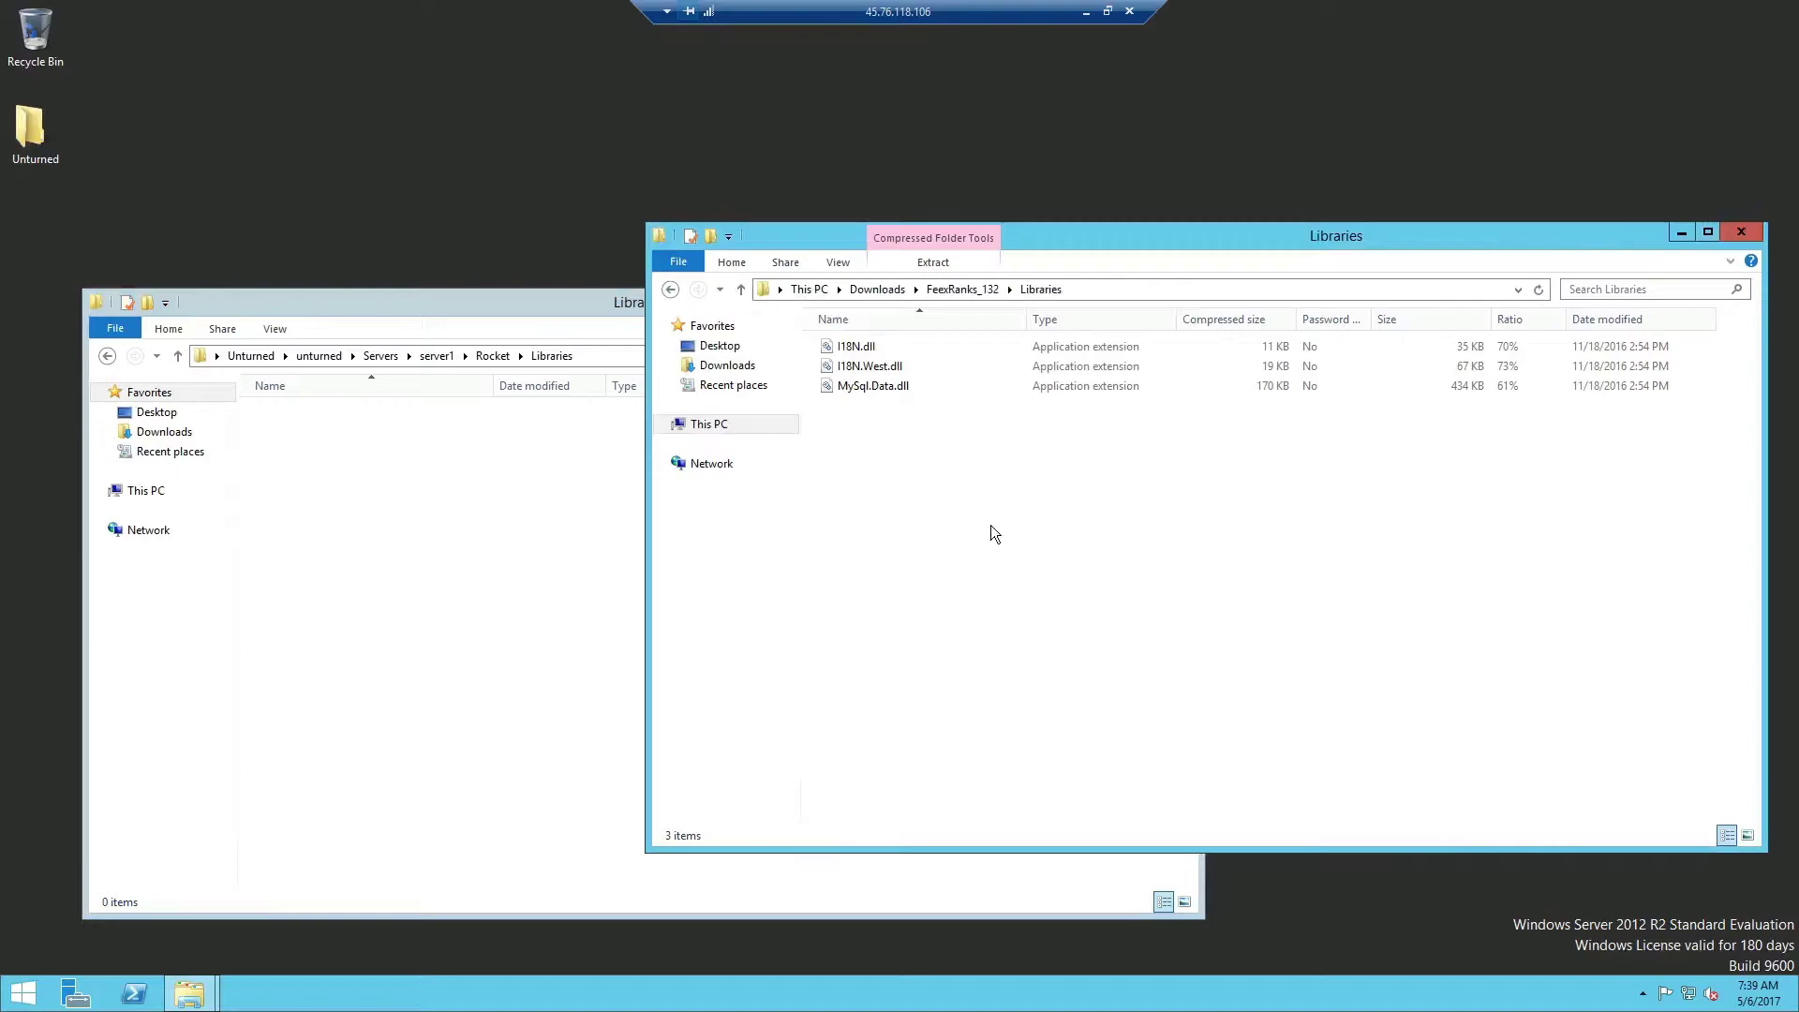
{"action": "mouse_move", "coordinate": [815, 465]}
{"action": "left_mouse_down"}
{"action": "mouse_move", "coordinate": [822, 338]}
{"action": "mouse_move", "coordinate": [452, 496]}
{"action": "left_mouse_up"}
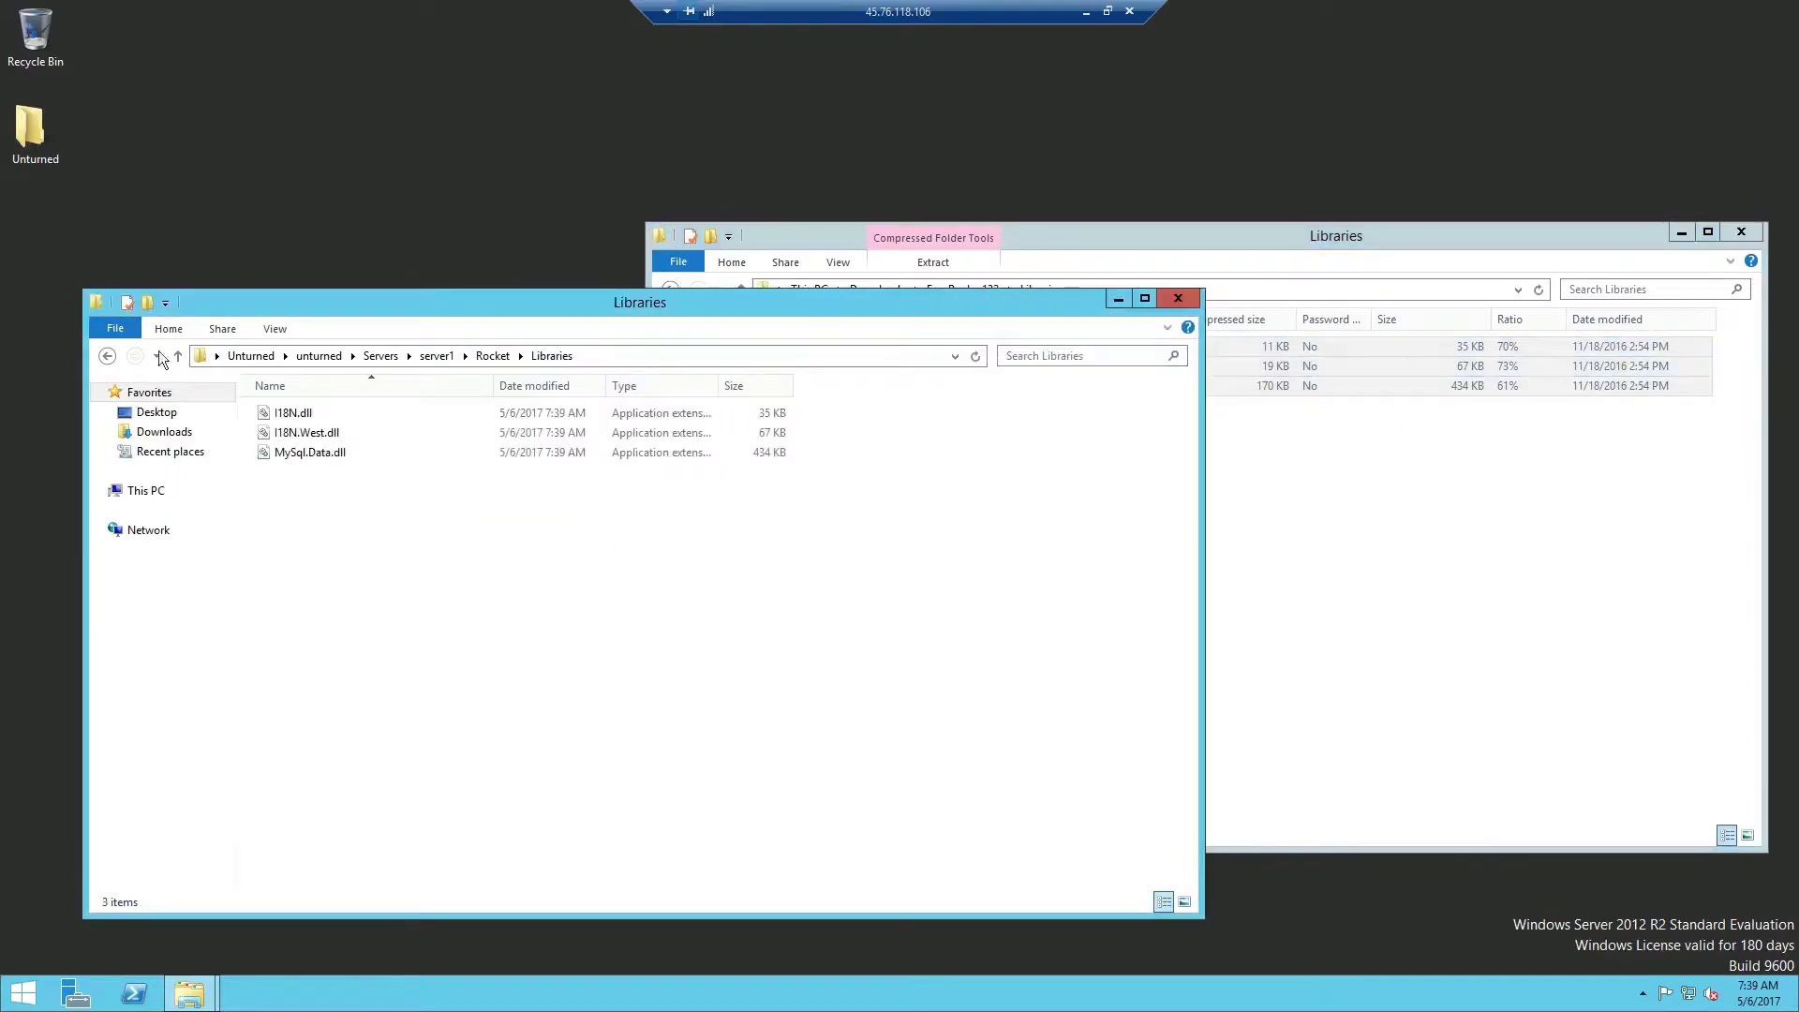
{"action": "key", "text": "BackSpace"}
{"action": "key", "text": "alt+Tab"}
{"action": "key", "text": "BackSpace"}
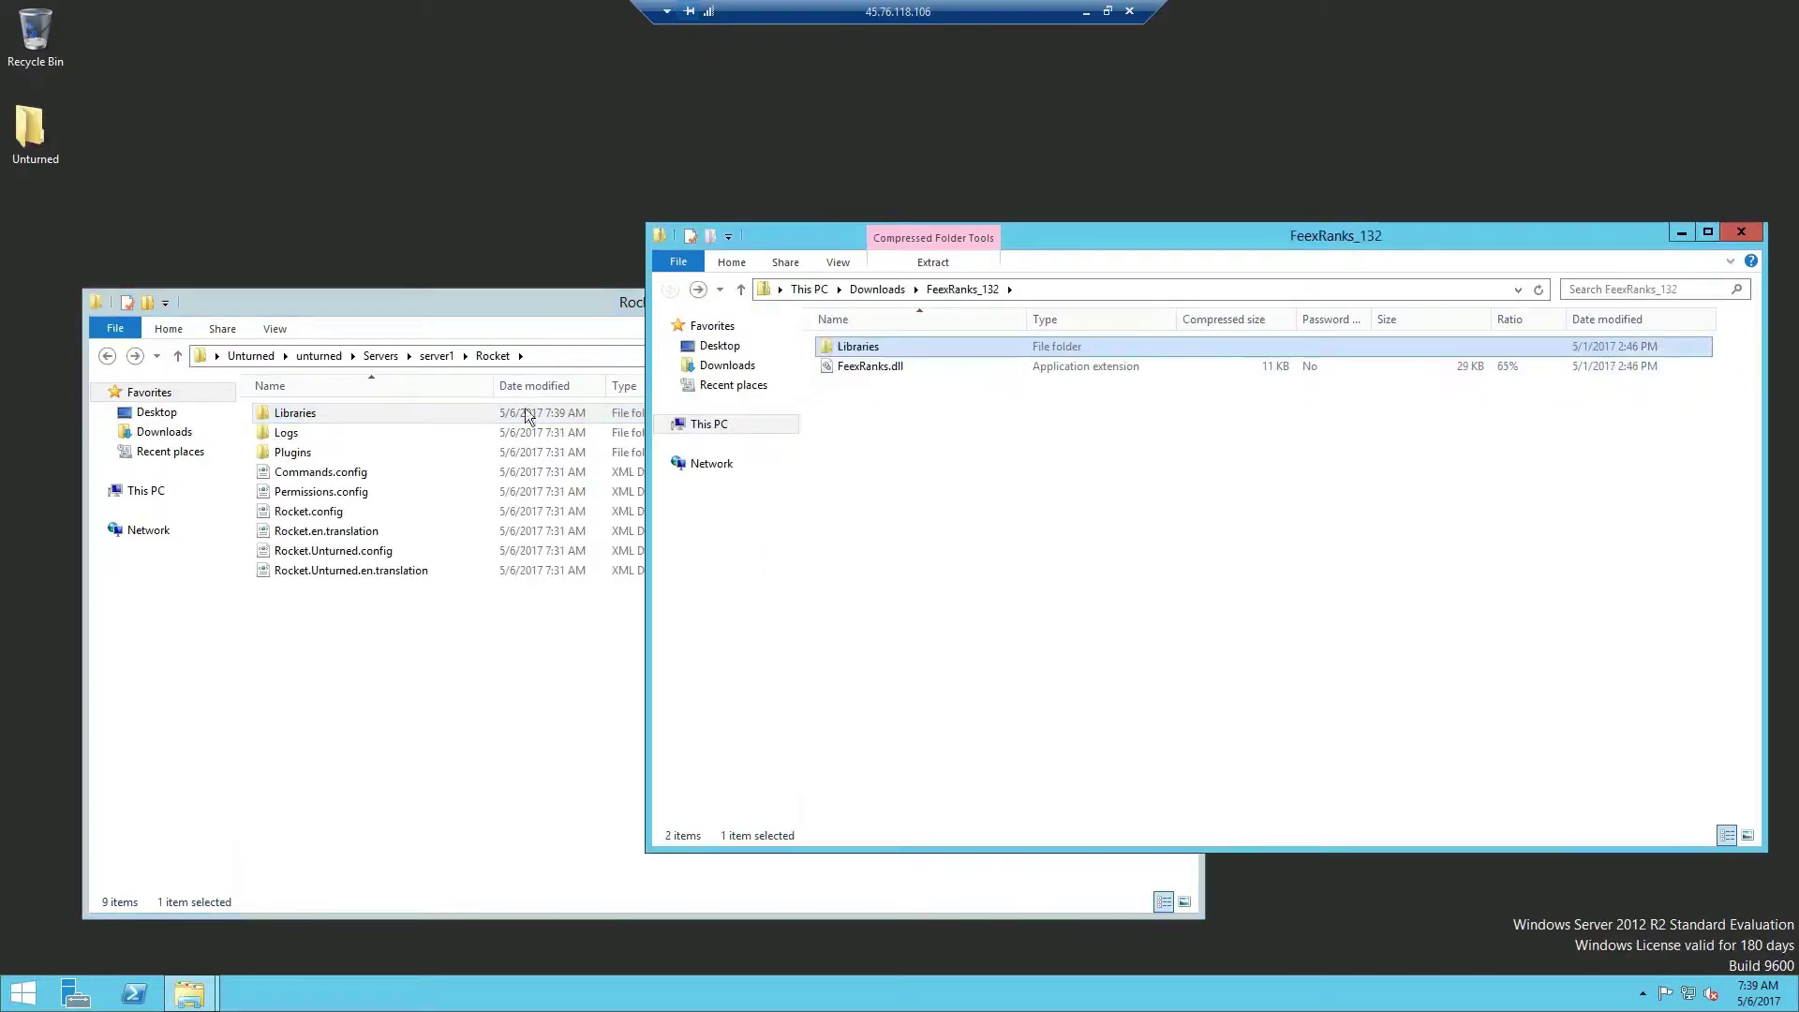
Paste the three library DLLs and check the Plugins and Libraries folder contents
{"action": "double_click", "coordinate": [408, 451]}
{"action": "key", "text": "ctrl+v"}
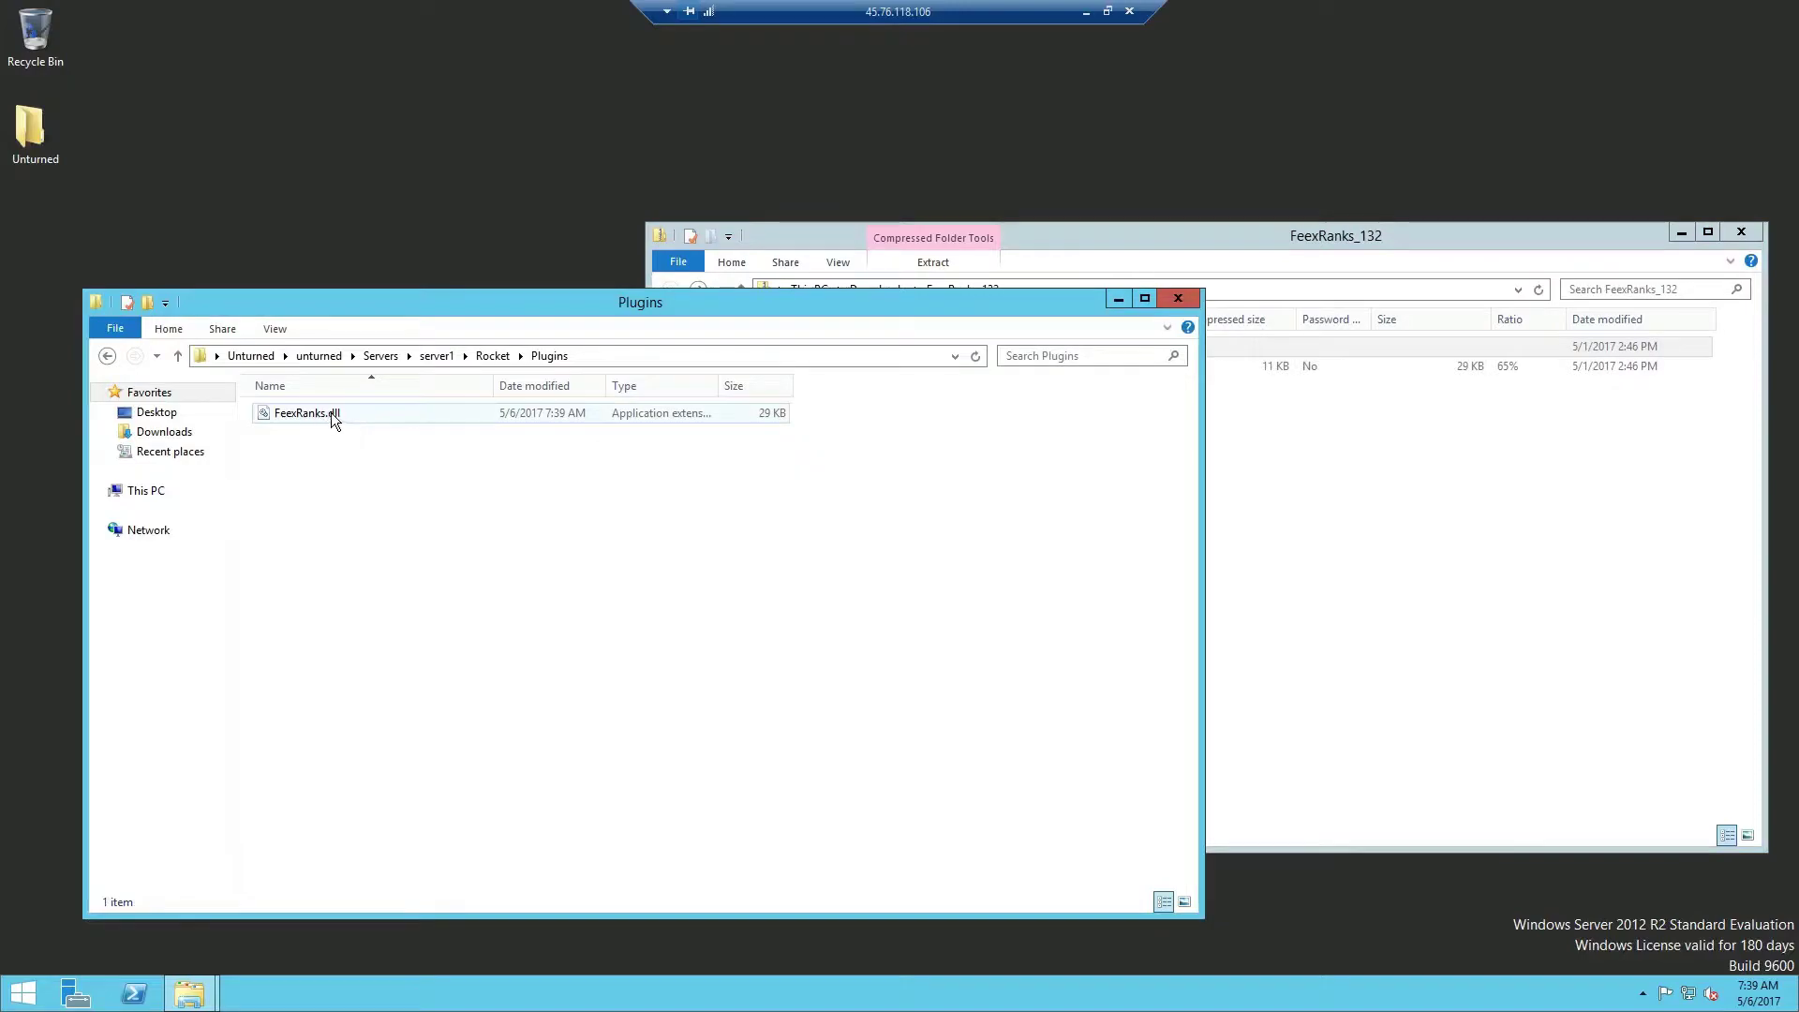
{"action": "key", "text": "BackSpace"}
{"action": "double_click", "coordinate": [325, 413]}
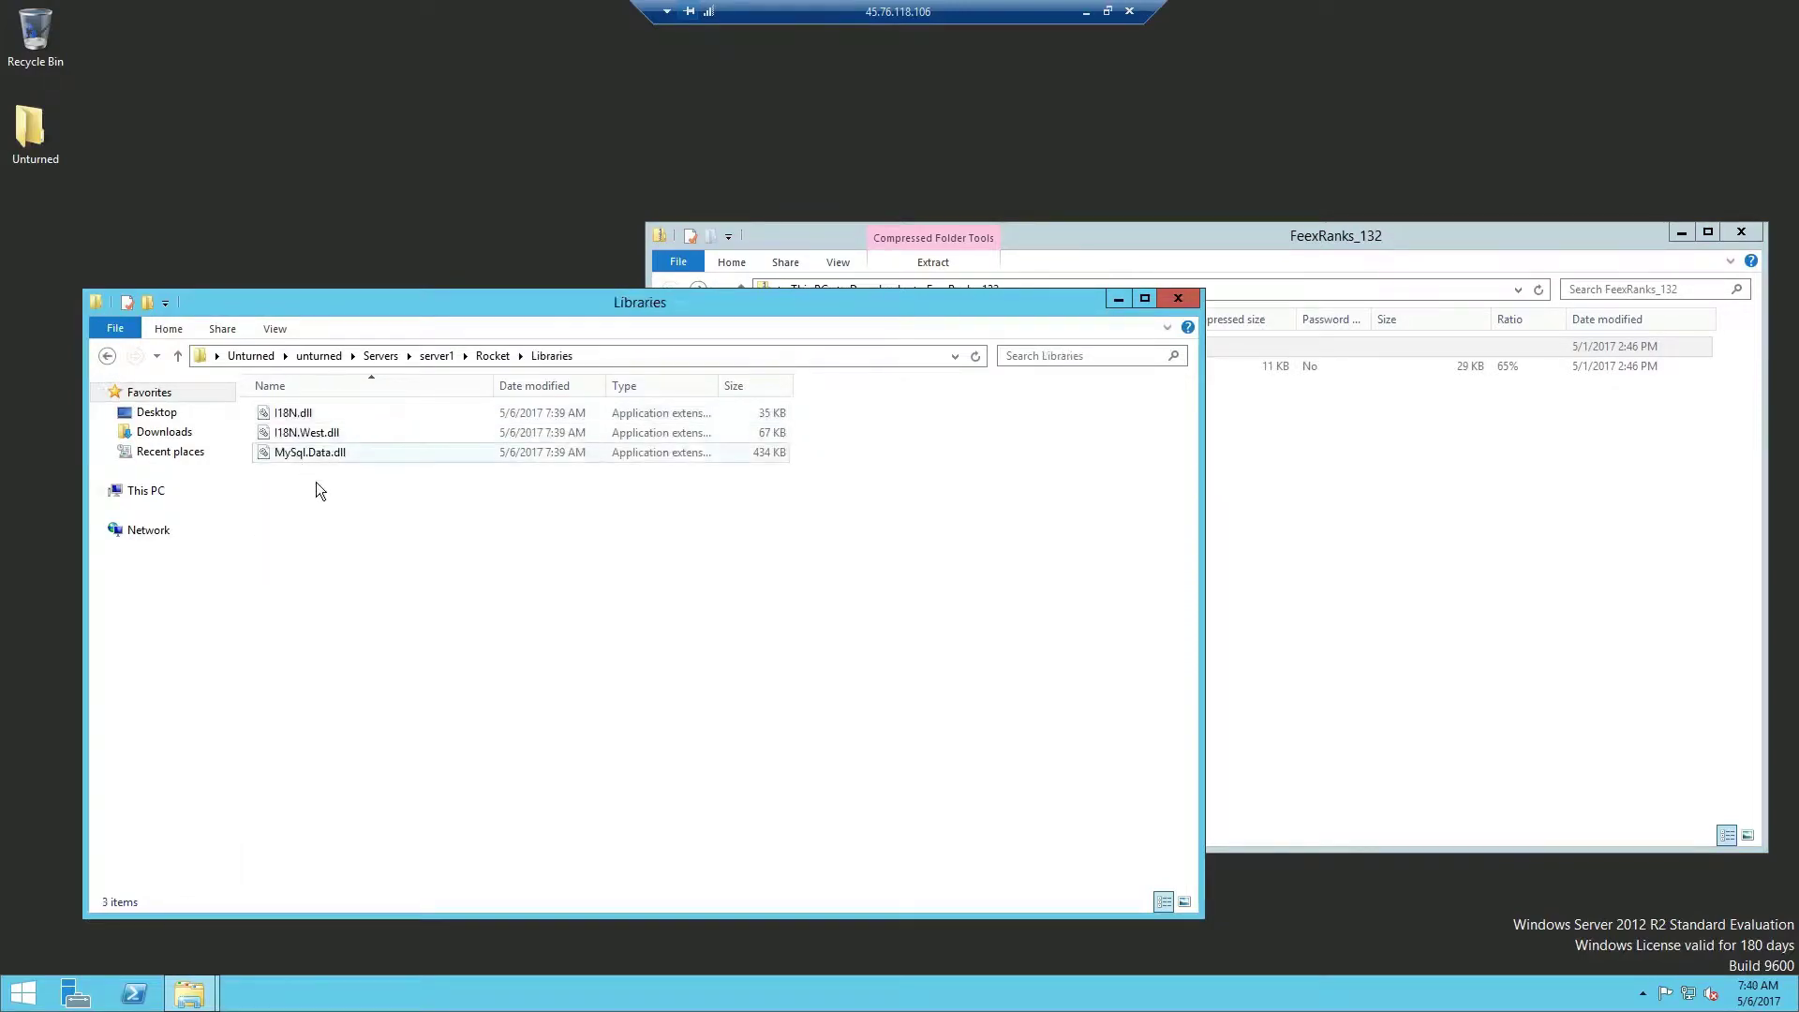
{"action": "left_click_drag", "start_coordinate": [333, 509], "coordinate": [349, 582]}
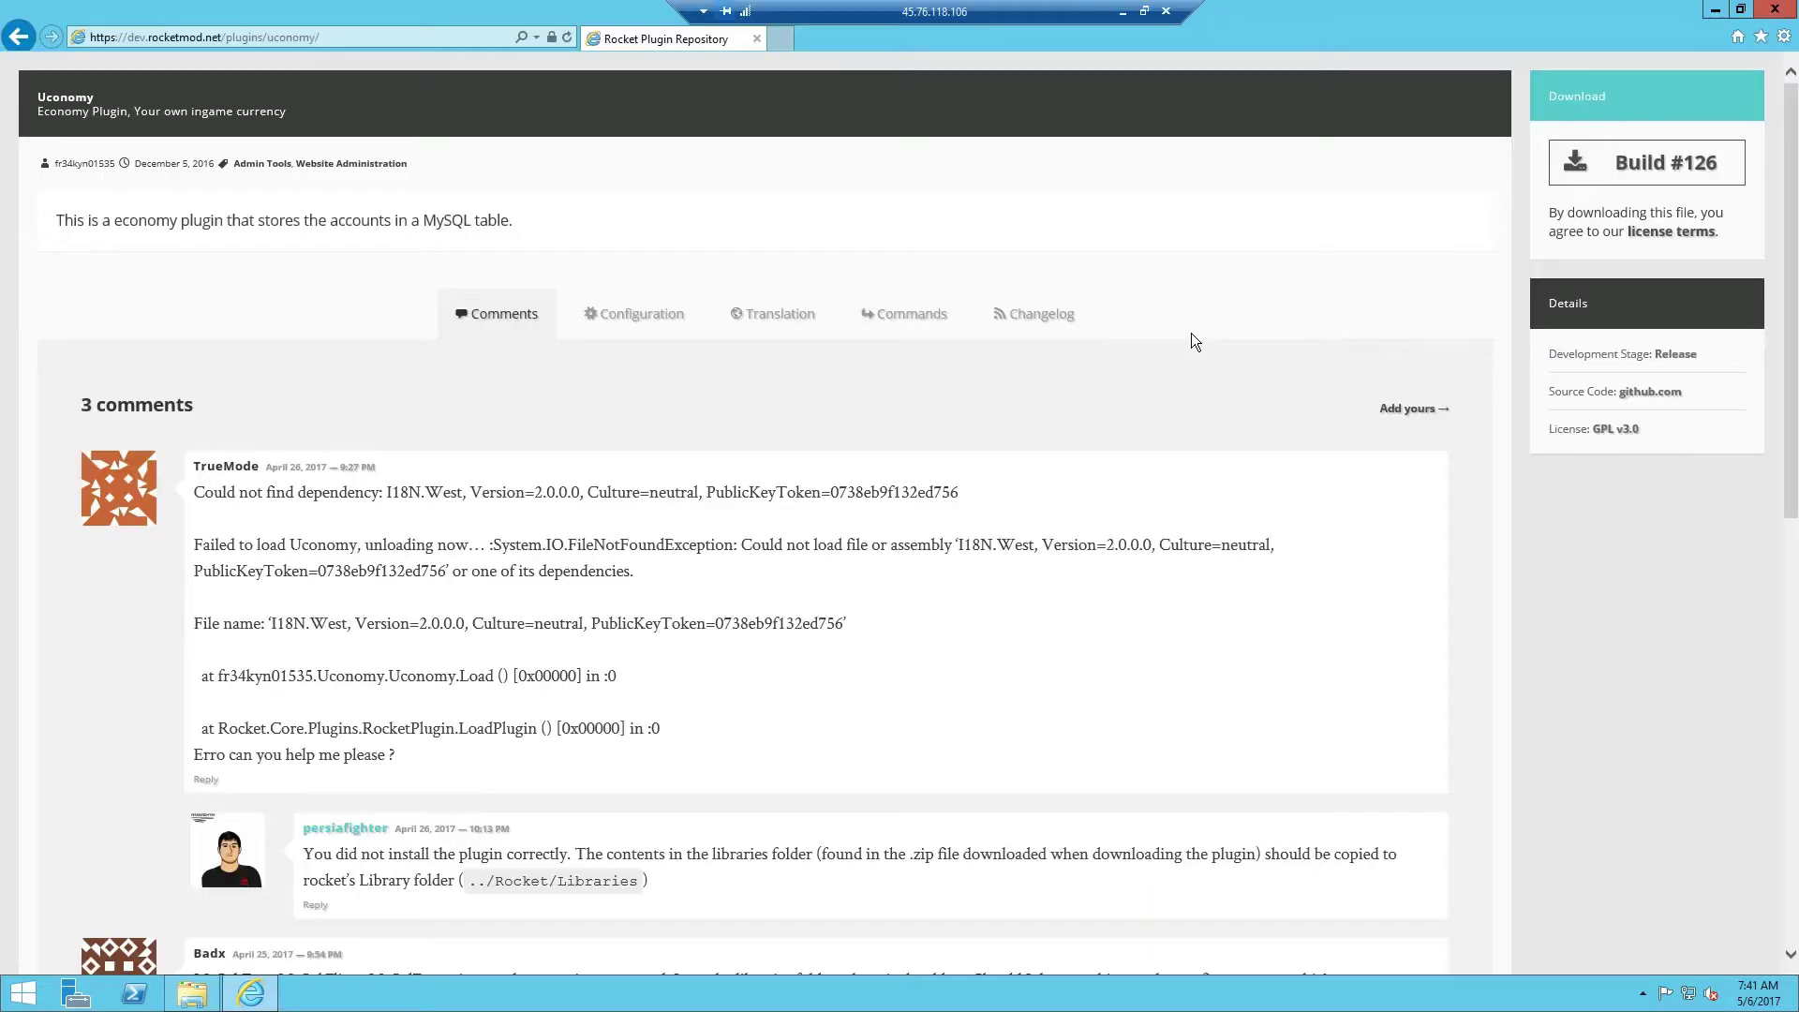
Download Uconomy_126.zip and copy Uconomy.dll into Rocket's Plugins folder
{"action": "left_click", "coordinate": [1680, 170]}
{"action": "left_click", "coordinate": [1130, 954]}
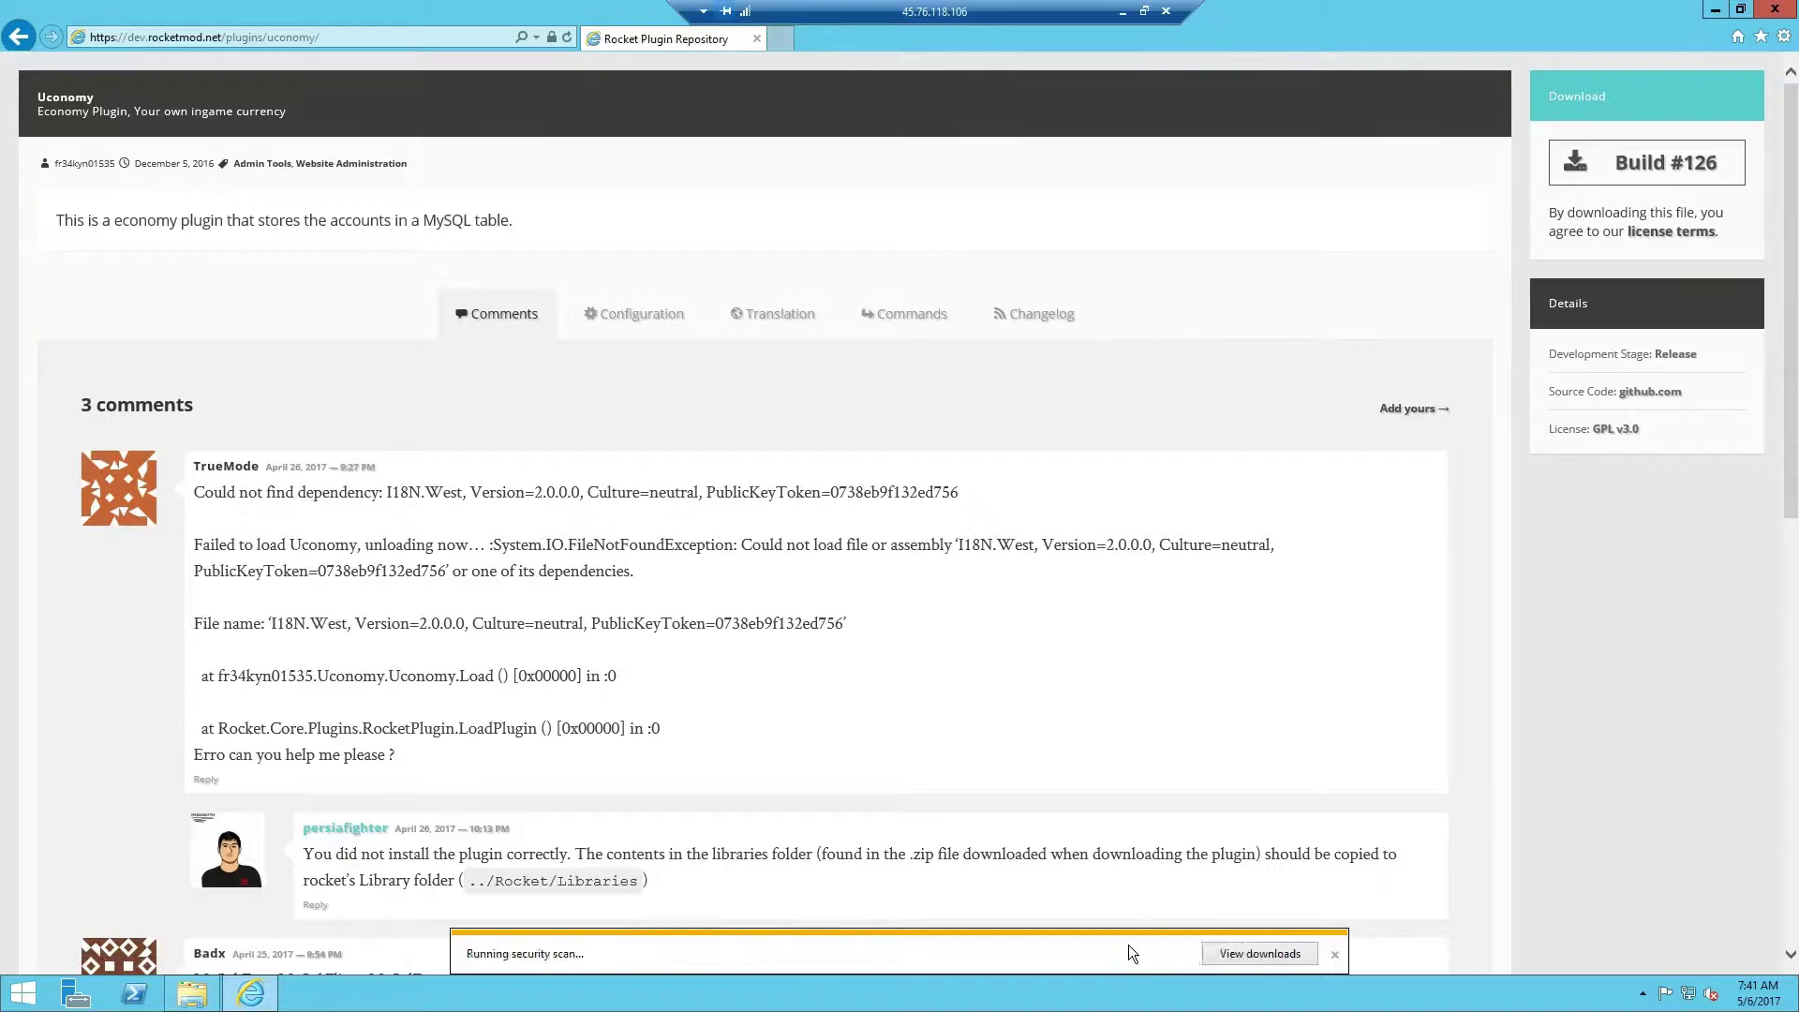
{"action": "left_click", "coordinate": [1745, 17]}
{"action": "left_click_drag", "start_coordinate": [811, 330], "coordinate": [1430, 390]}
{"action": "double_click", "coordinate": [286, 458]}
{"action": "left_click", "coordinate": [1237, 565]}
{"action": "left_click_drag", "start_coordinate": [941, 494], "coordinate": [423, 534]}
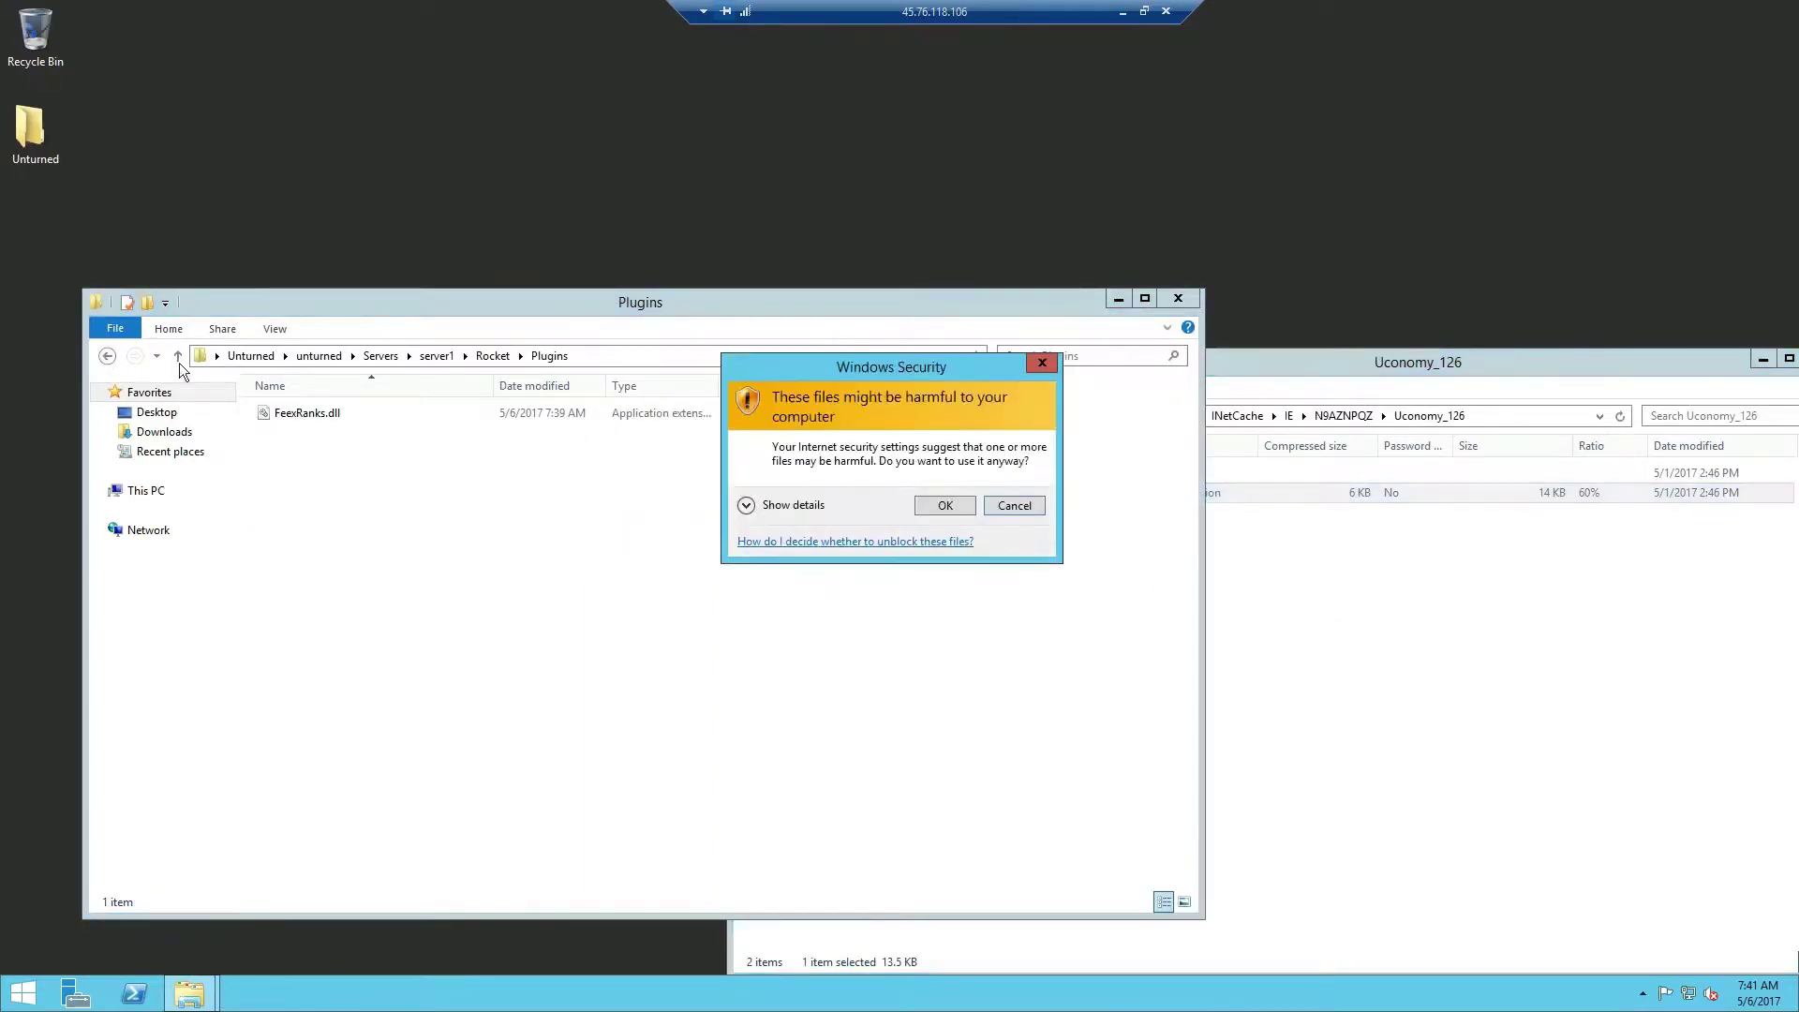
{"action": "left_click", "coordinate": [946, 509]}
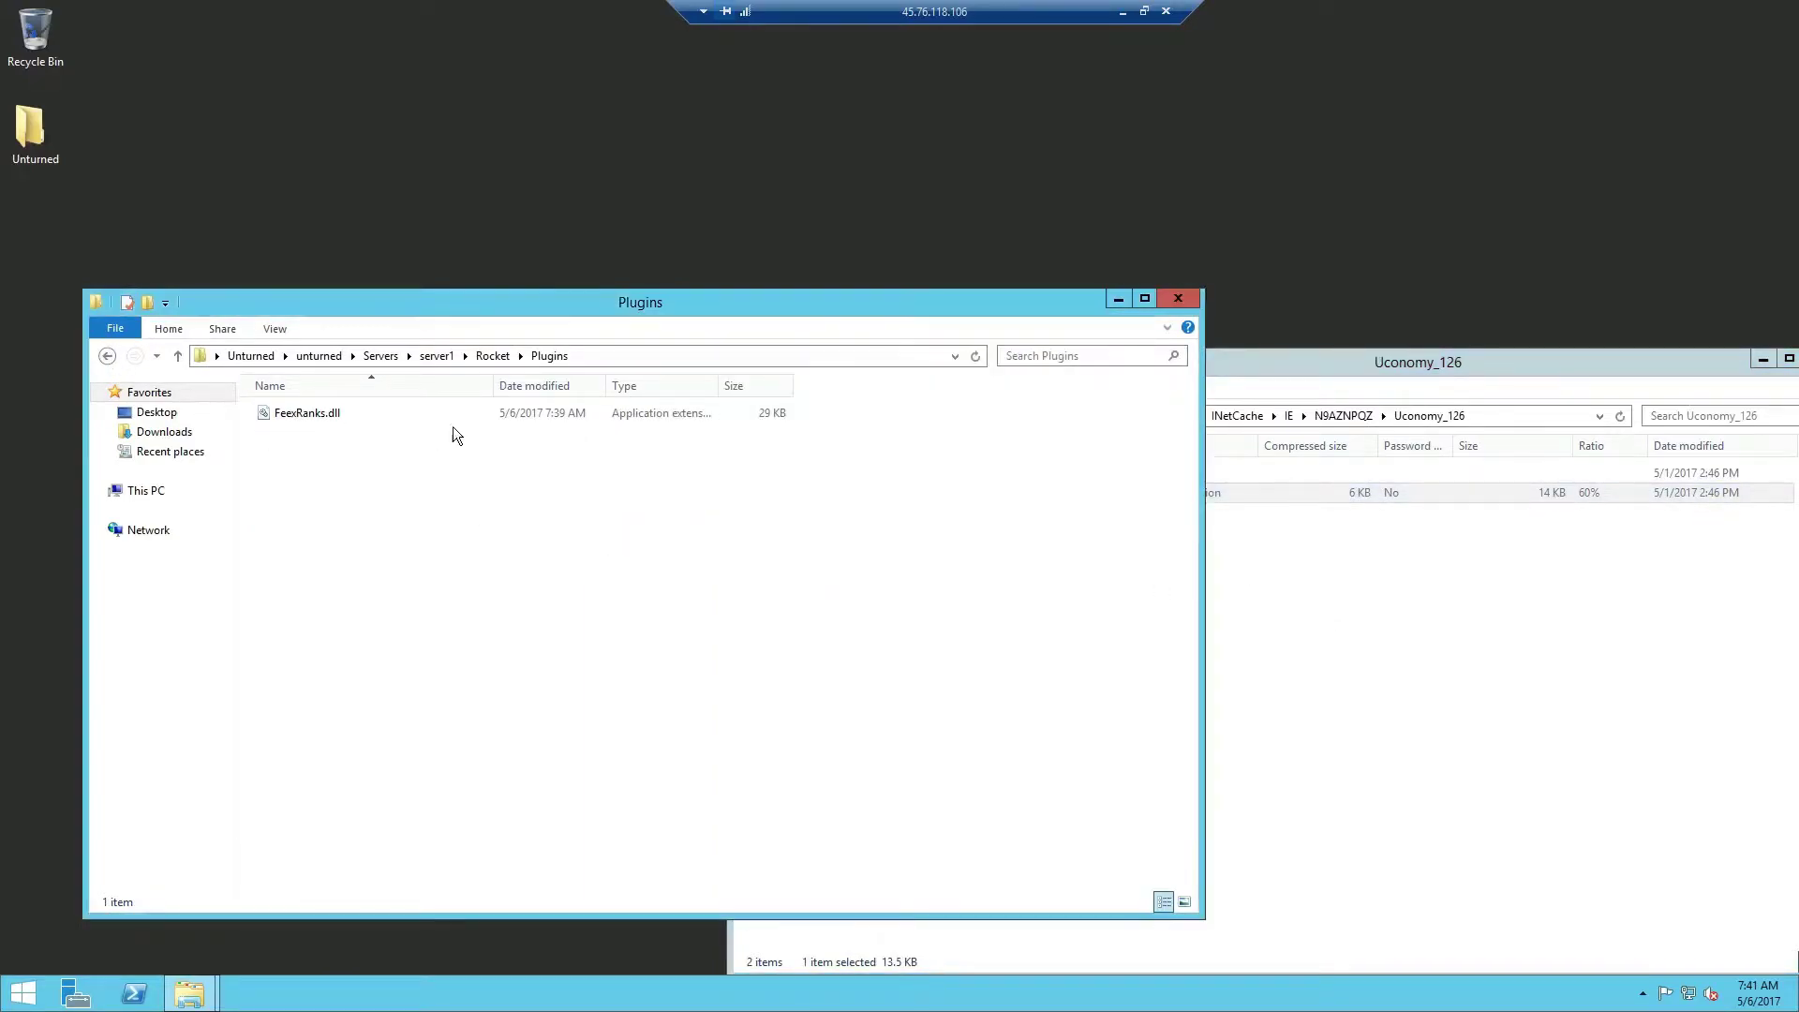
Copy the six Uconomy library DLLs into Rocket\Libraries, replacing existing files
{"action": "left_click", "coordinate": [107, 356]}
{"action": "left_click", "coordinate": [1458, 680]}
{"action": "double_click", "coordinate": [974, 476]}
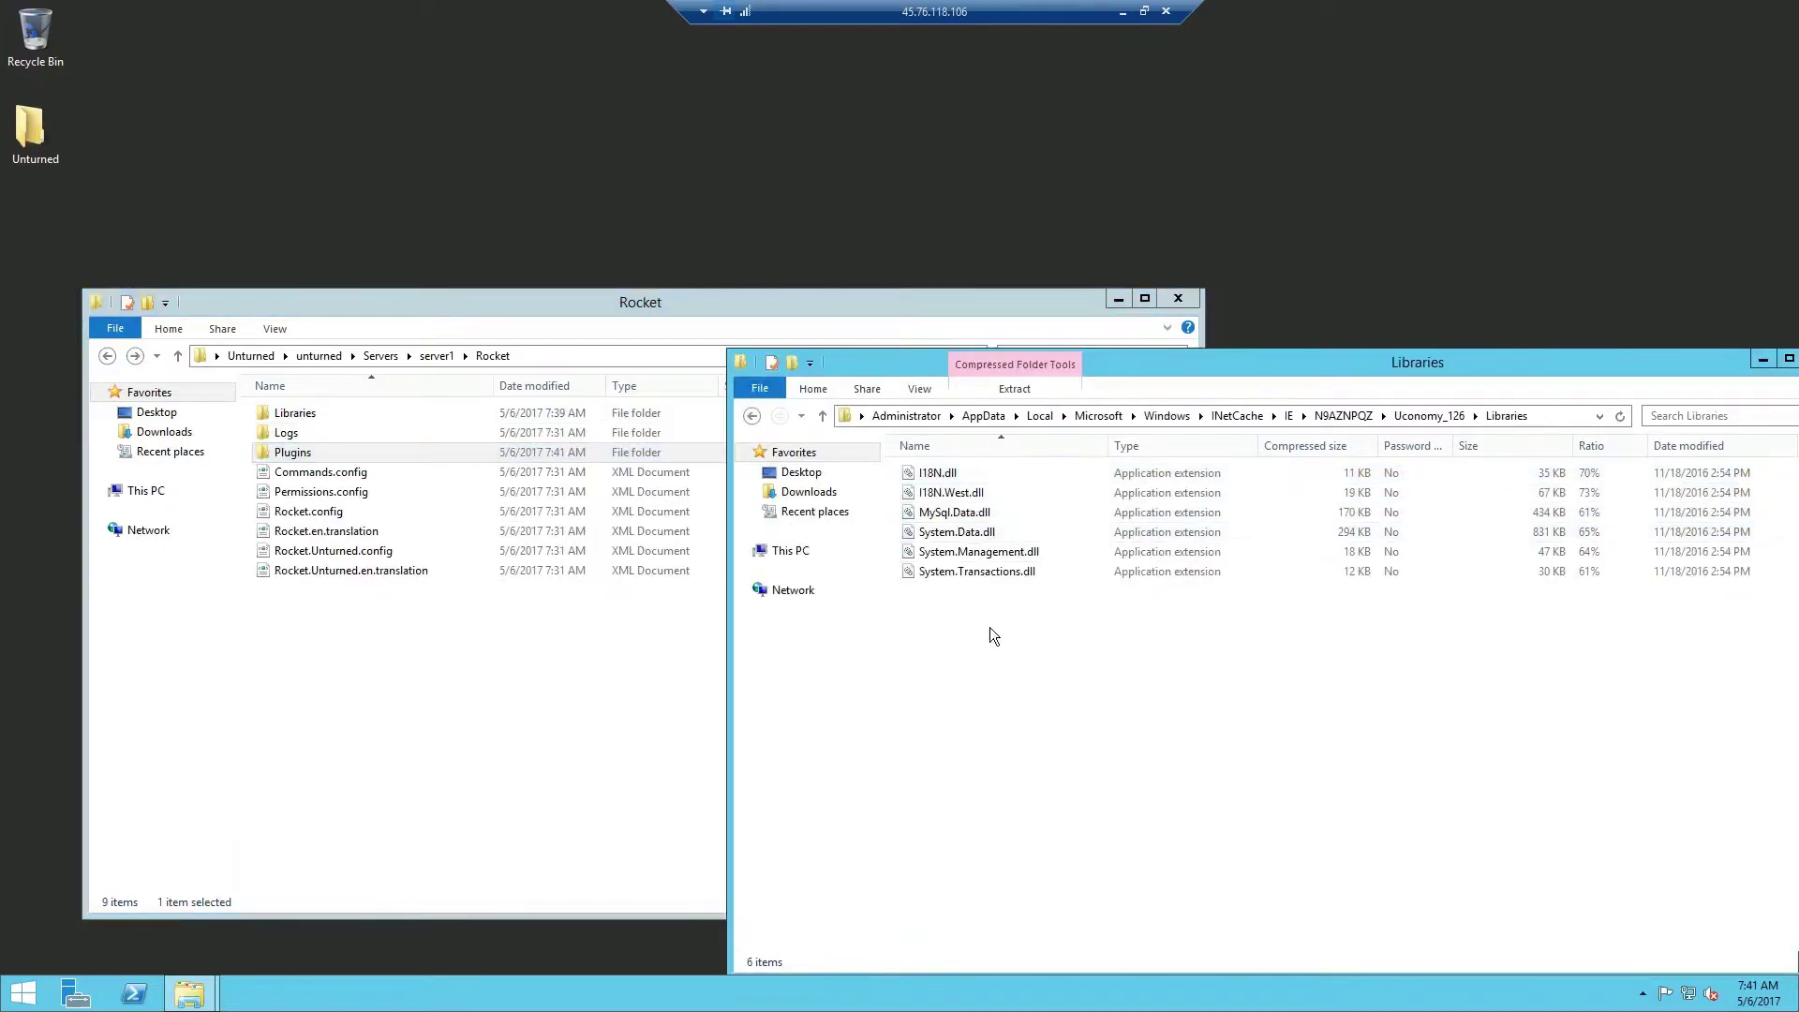
{"action": "left_click_drag", "start_coordinate": [989, 631], "coordinate": [927, 394]}
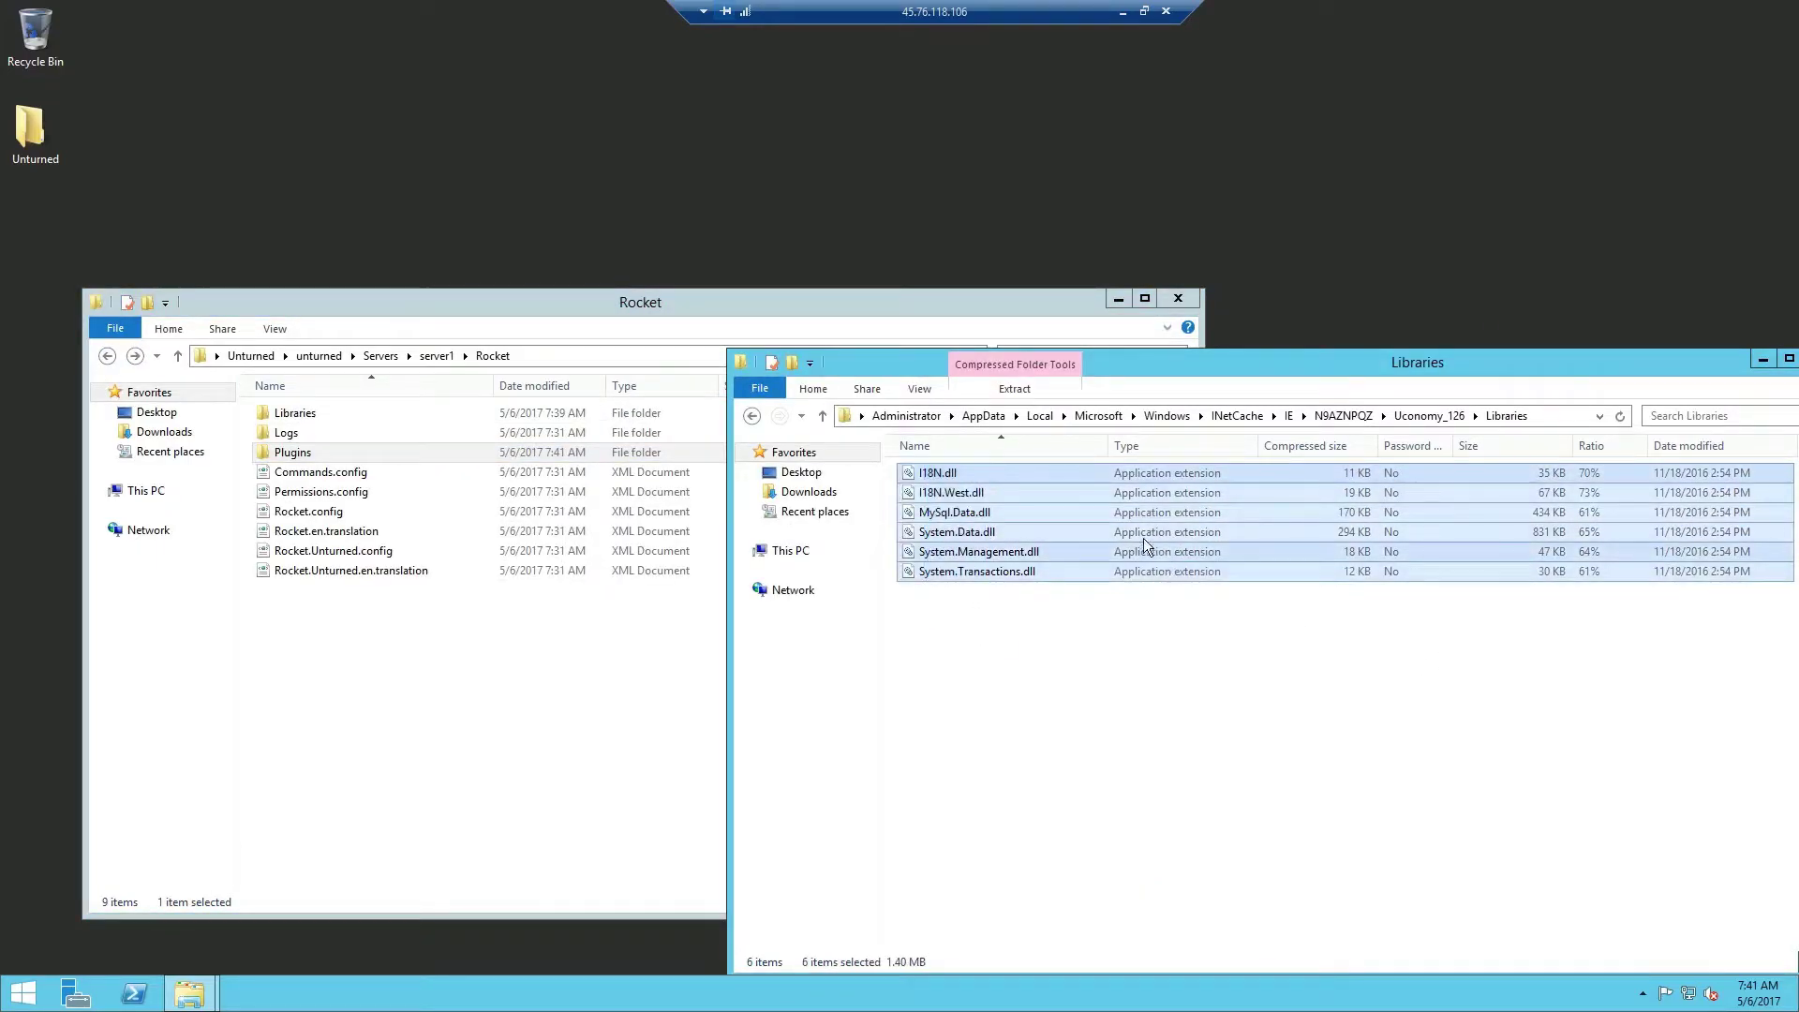
{"action": "mouse_move", "coordinate": [1067, 524]}
{"action": "left_mouse_down"}
{"action": "mouse_move", "coordinate": [364, 386]}
{"action": "mouse_move", "coordinate": [286, 410]}
{"action": "left_mouse_up"}
{"action": "key", "text": "Return"}
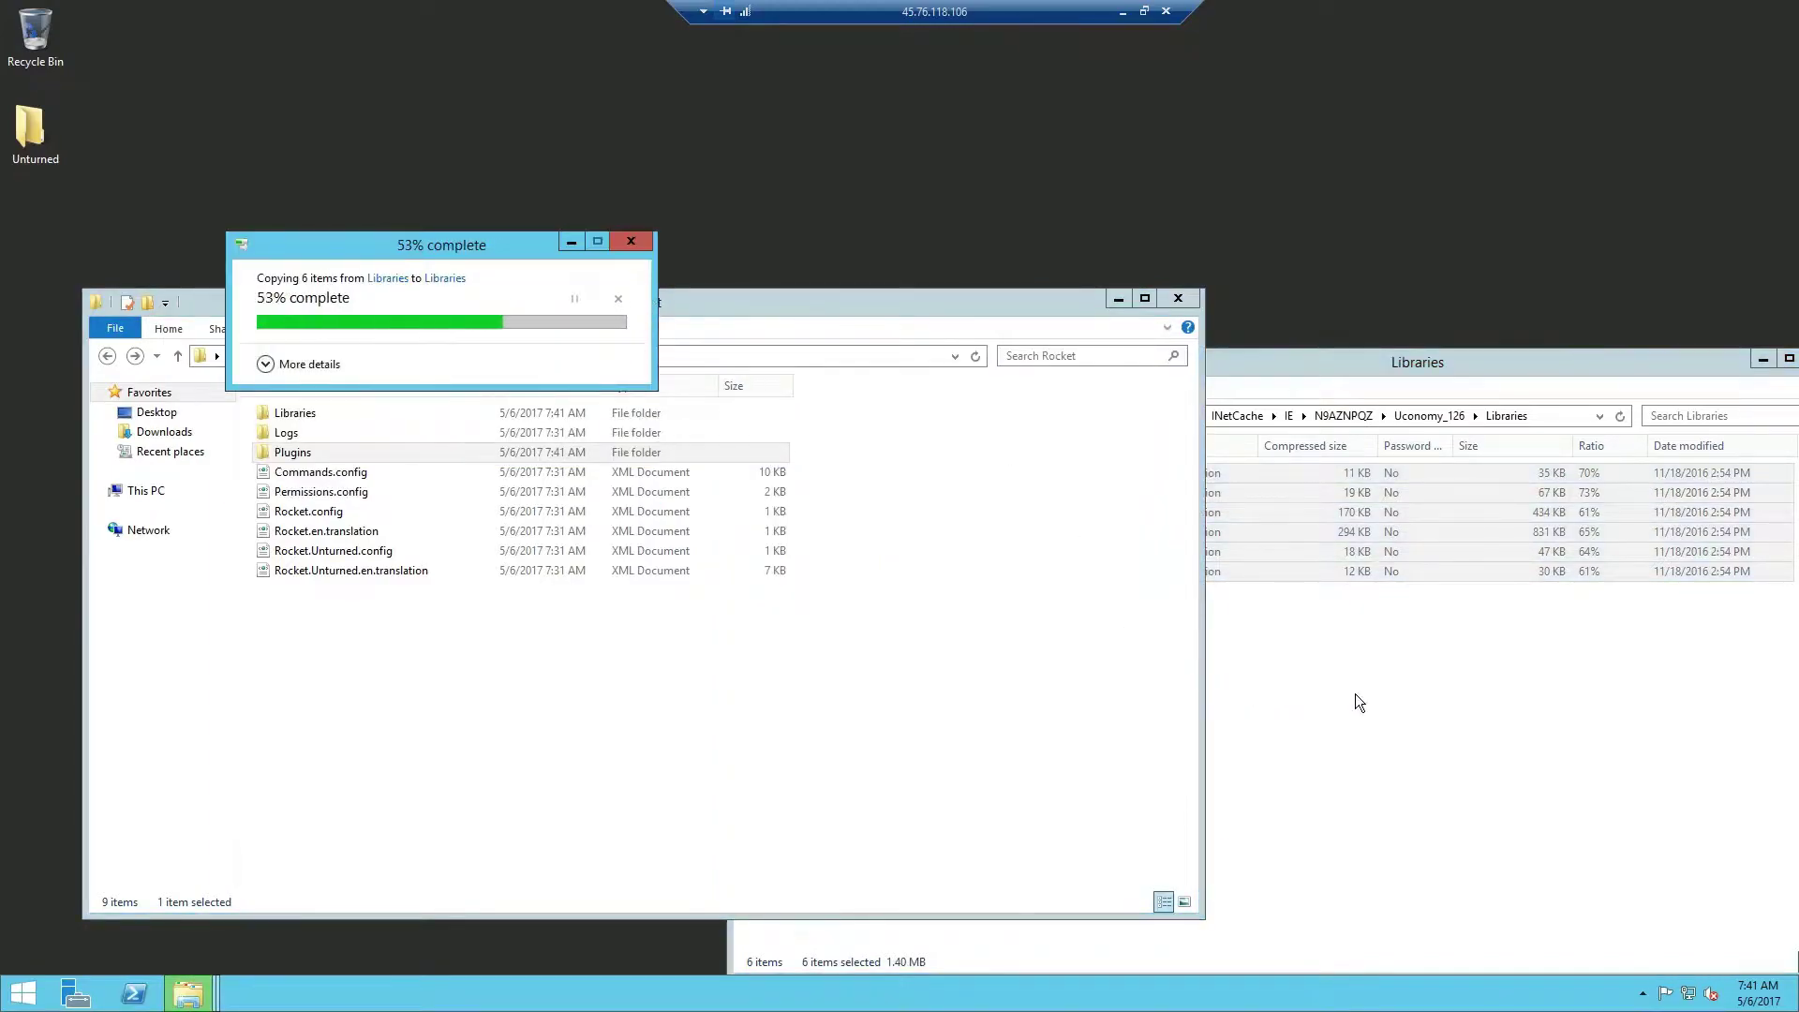
{"action": "left_click", "coordinate": [1365, 693]}
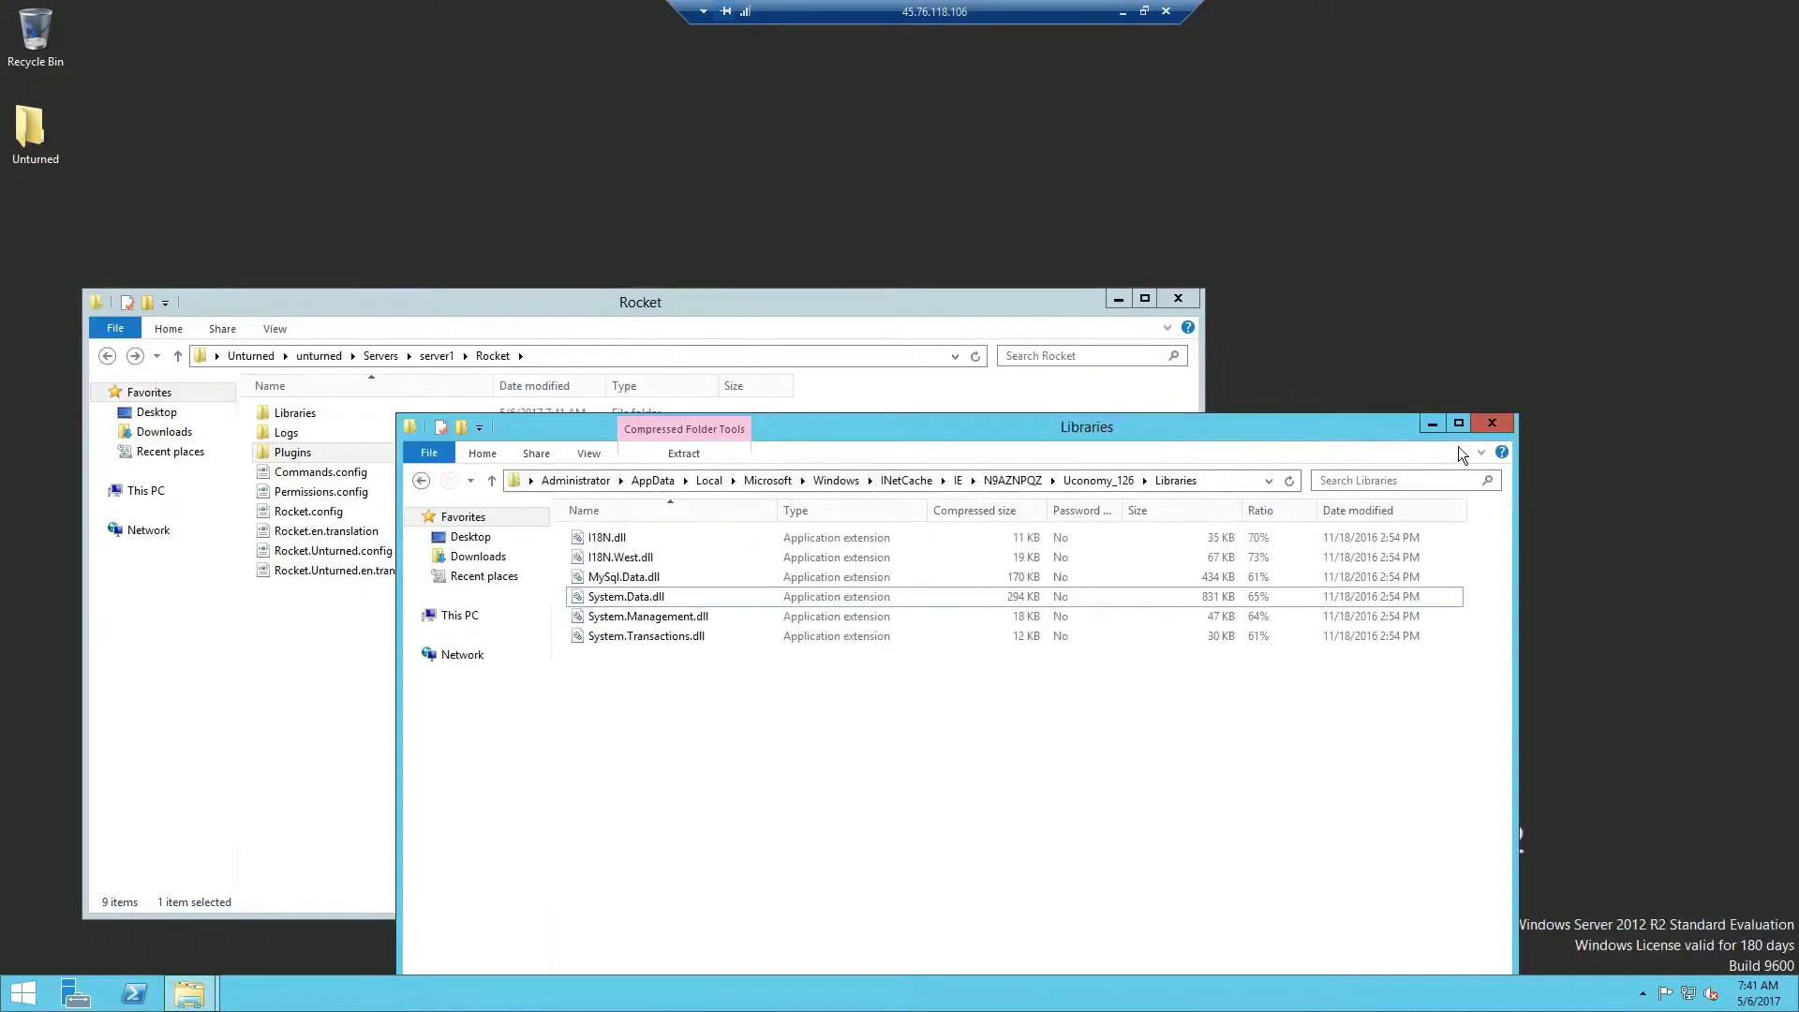
{"action": "left_click", "coordinate": [1497, 428]}
Verify the Plugins and Libraries contents, then return to the unturned folder
{"action": "double_click", "coordinate": [325, 435]}
{"action": "left_click", "coordinate": [107, 356]}
{"action": "double_click", "coordinate": [293, 452]}
{"action": "left_click", "coordinate": [107, 357]}
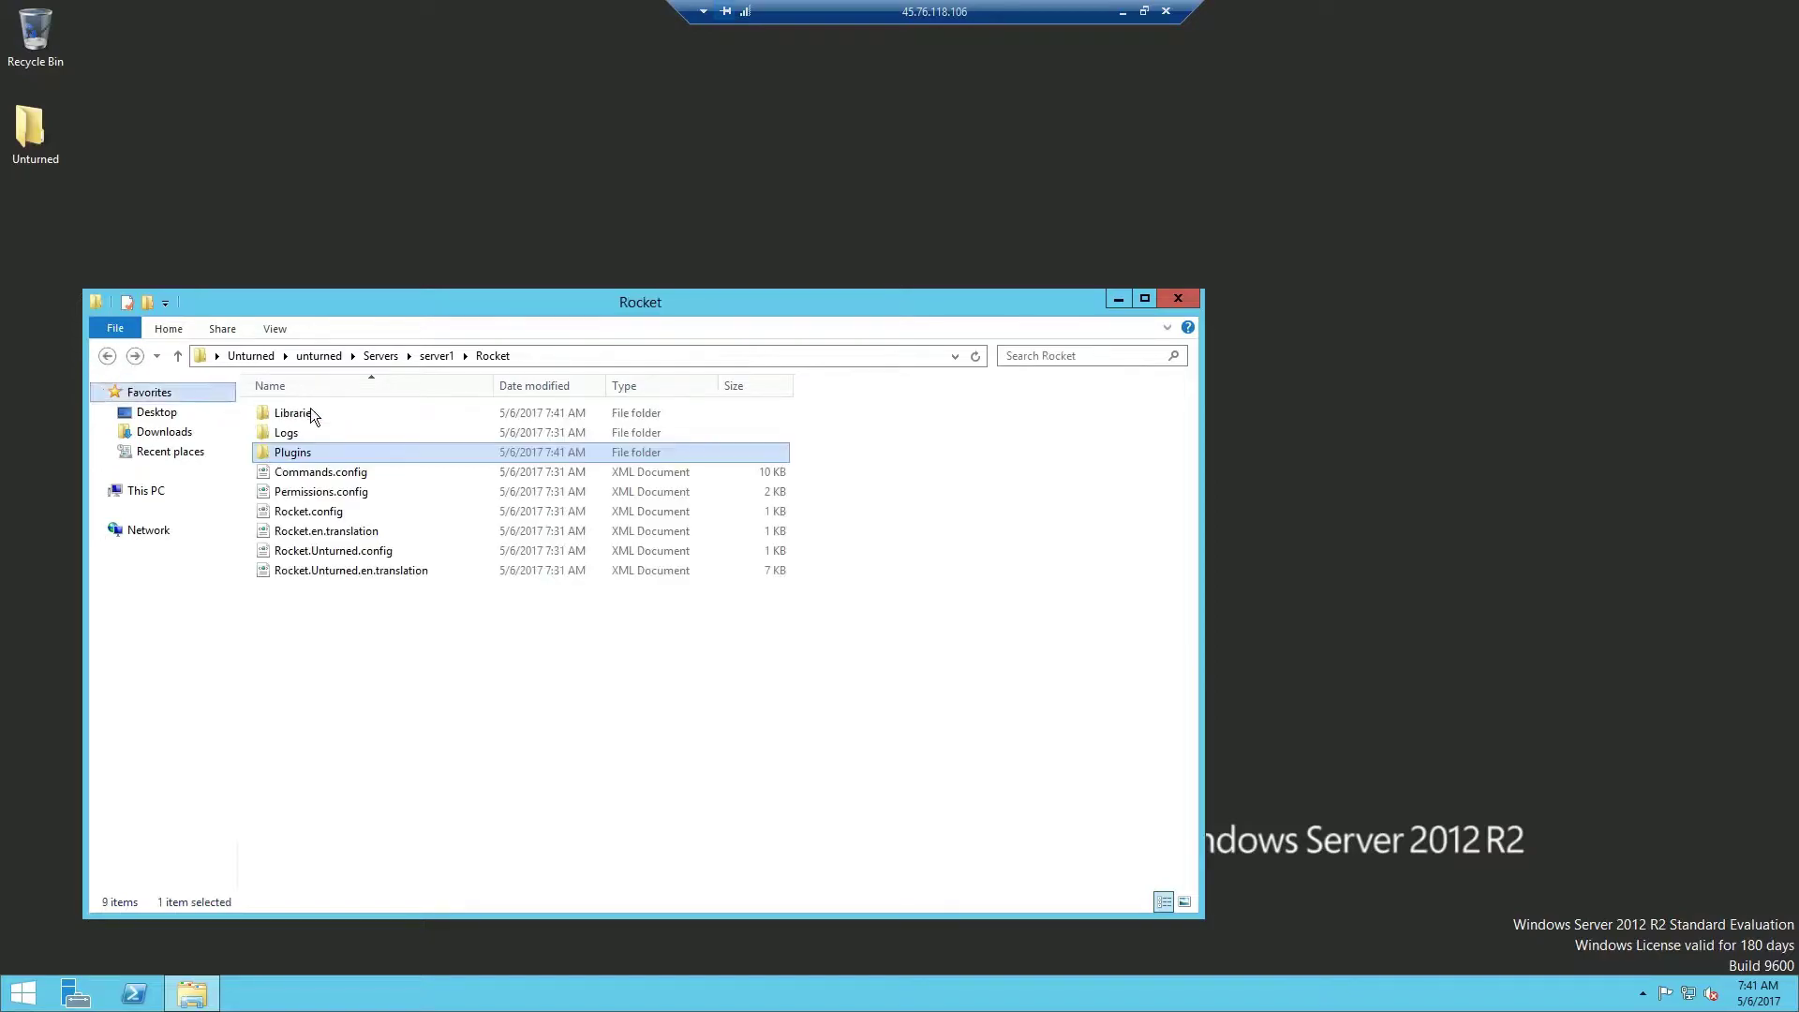
{"action": "double_click", "coordinate": [301, 414]}
{"action": "key", "text": "ctrl+a"}
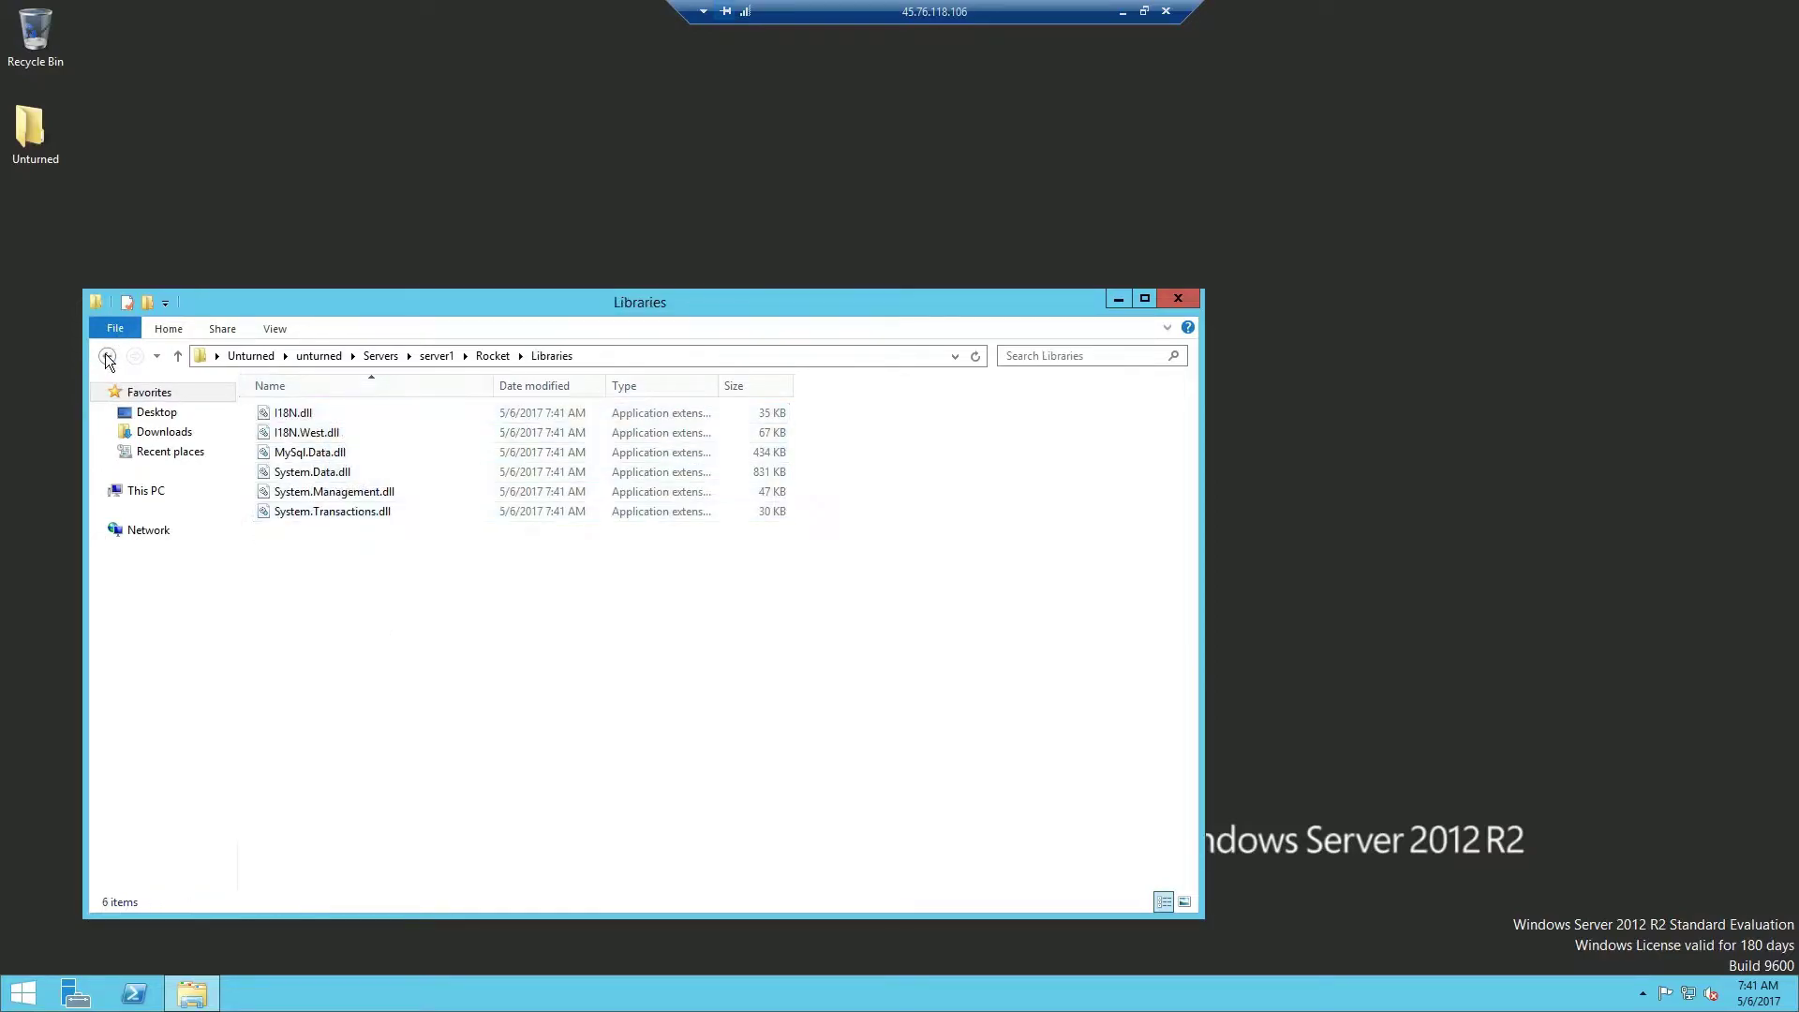
{"action": "left_click", "coordinate": [493, 356]}
{"action": "left_click", "coordinate": [436, 356]}
{"action": "left_click", "coordinate": [330, 356]}
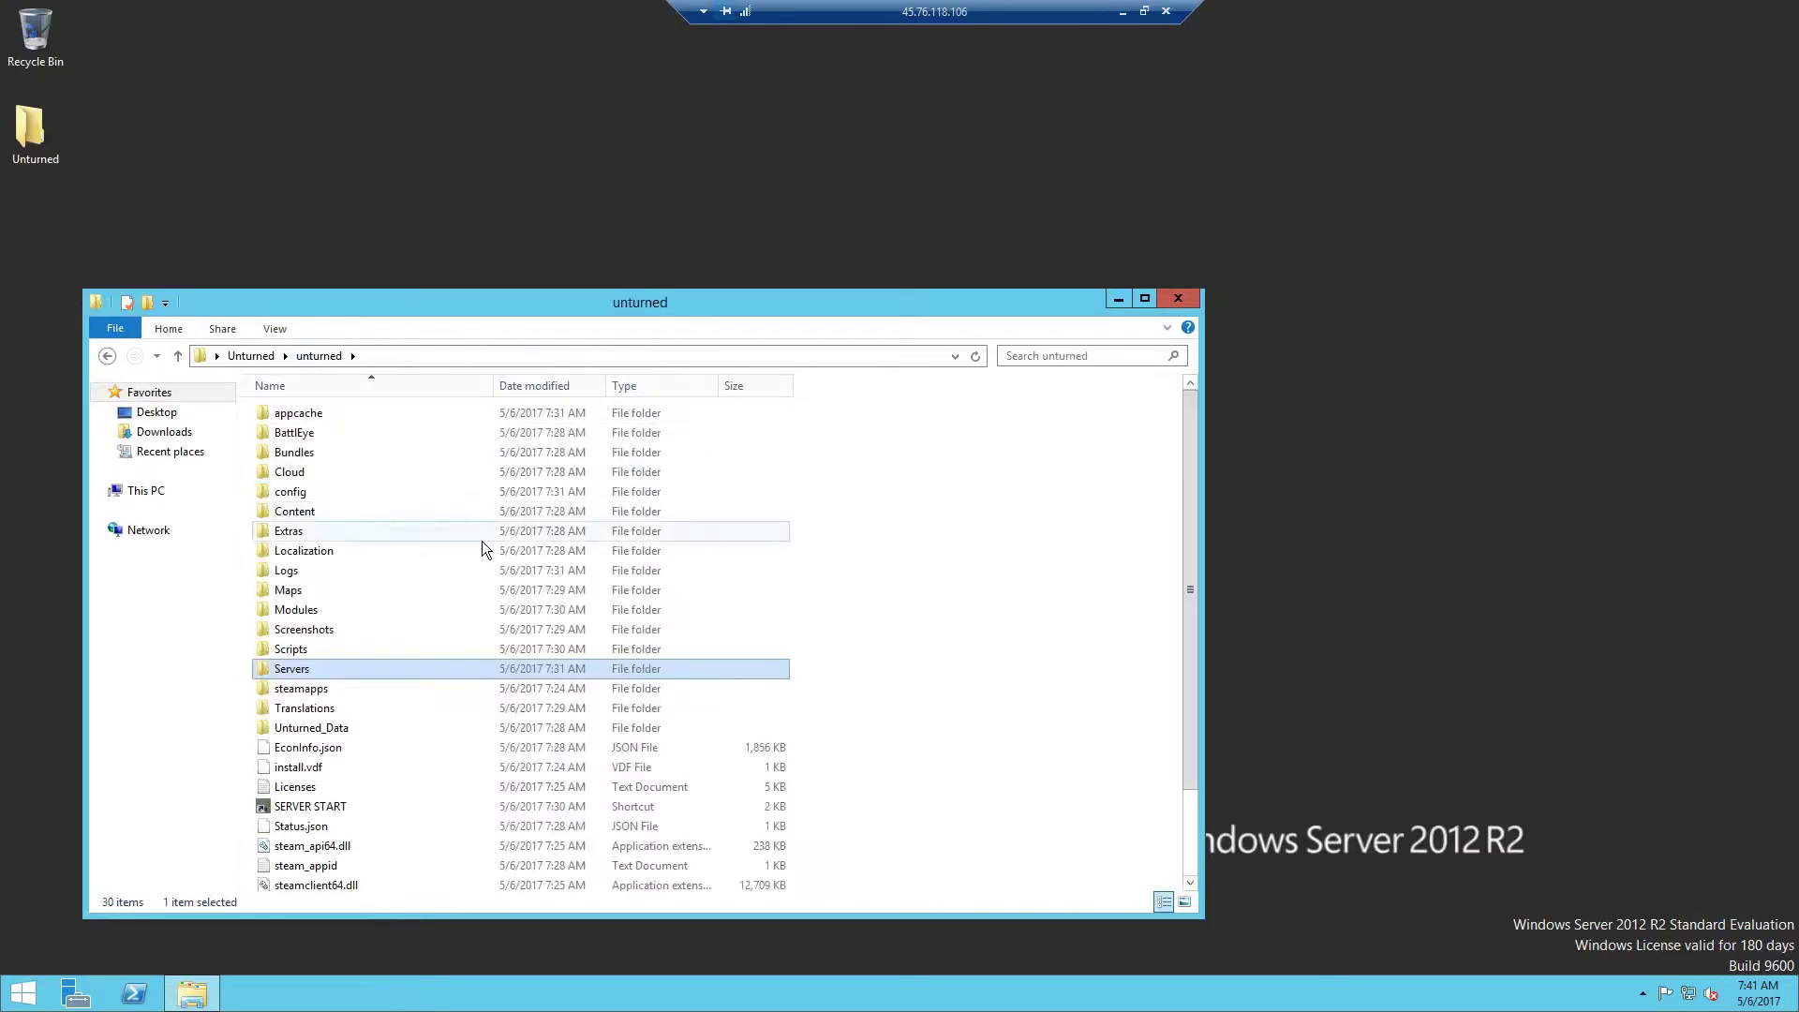
{"action": "scroll", "coordinate": [524, 662], "scroll_direction": "down", "scroll_amount": 2}
Launch the server from the SERVER START shortcut and focus its console
{"action": "left_click", "coordinate": [376, 708]}
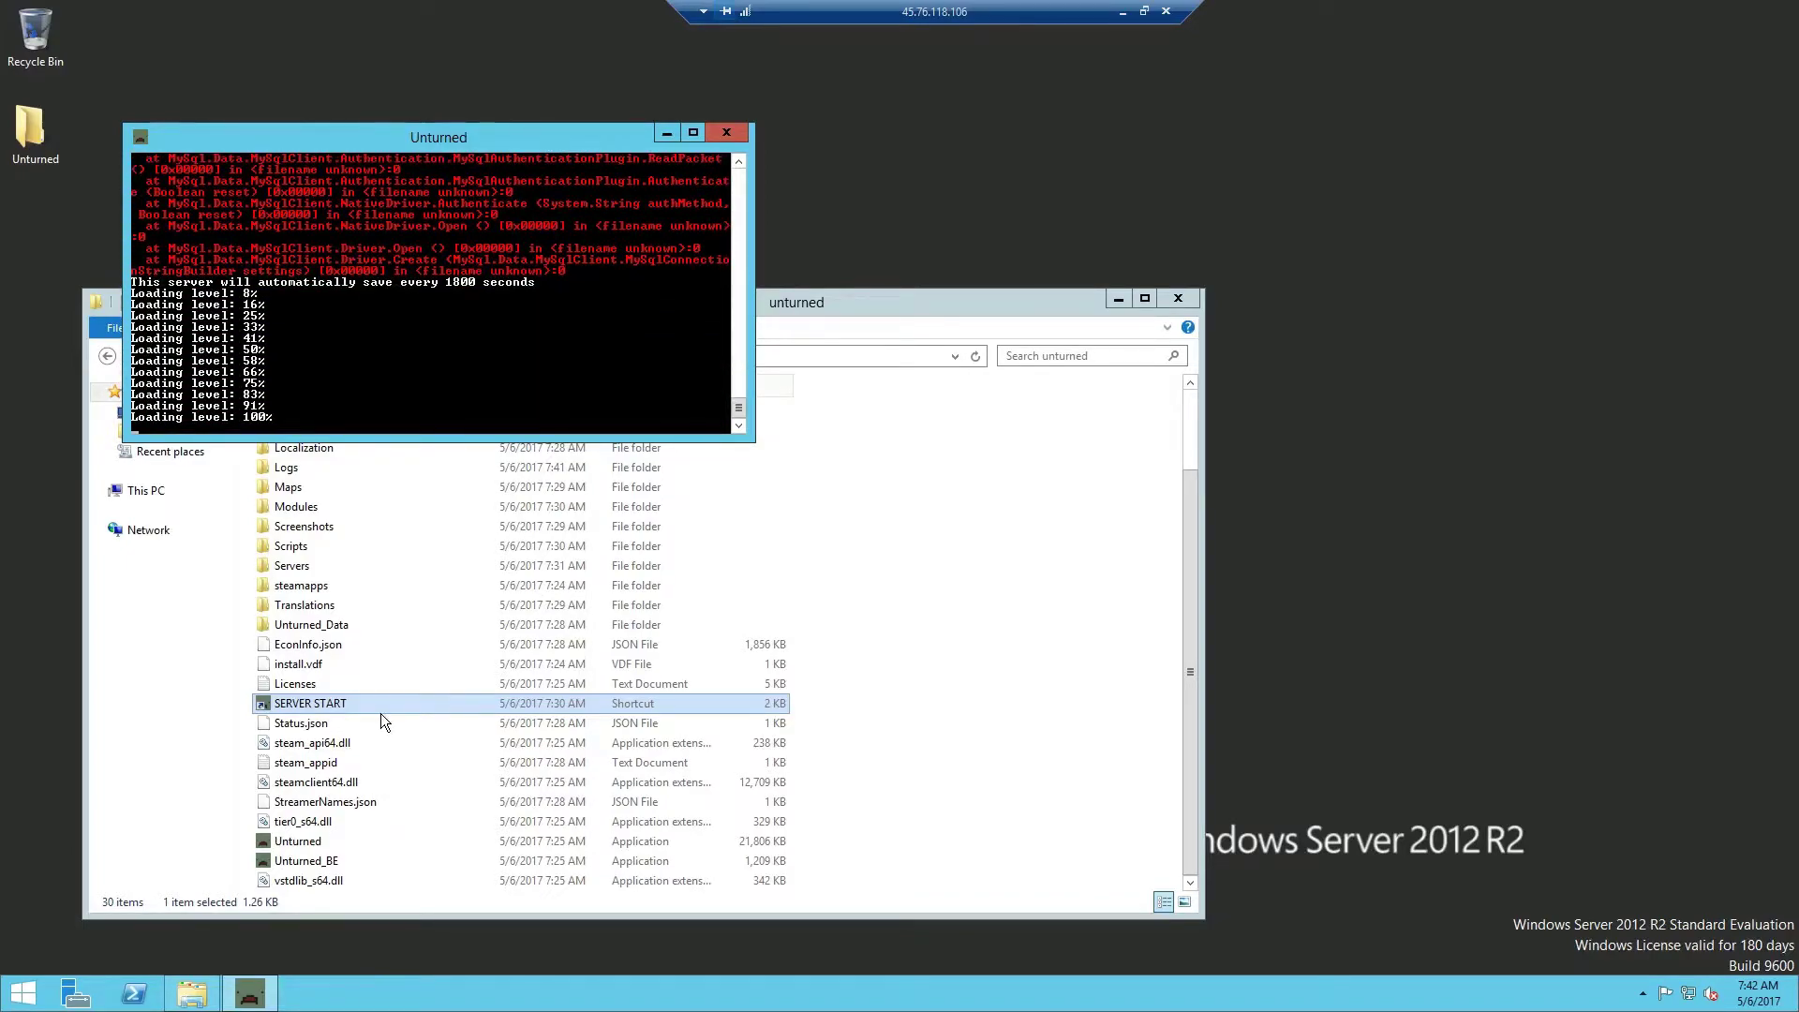
{"action": "left_click", "coordinate": [484, 318]}
{"action": "mouse_move", "coordinate": [738, 409]}
{"action": "left_mouse_down"}
{"action": "mouse_move", "coordinate": [733, 355]}
{"action": "mouse_move", "coordinate": [730, 424]}
{"action": "left_mouse_up"}
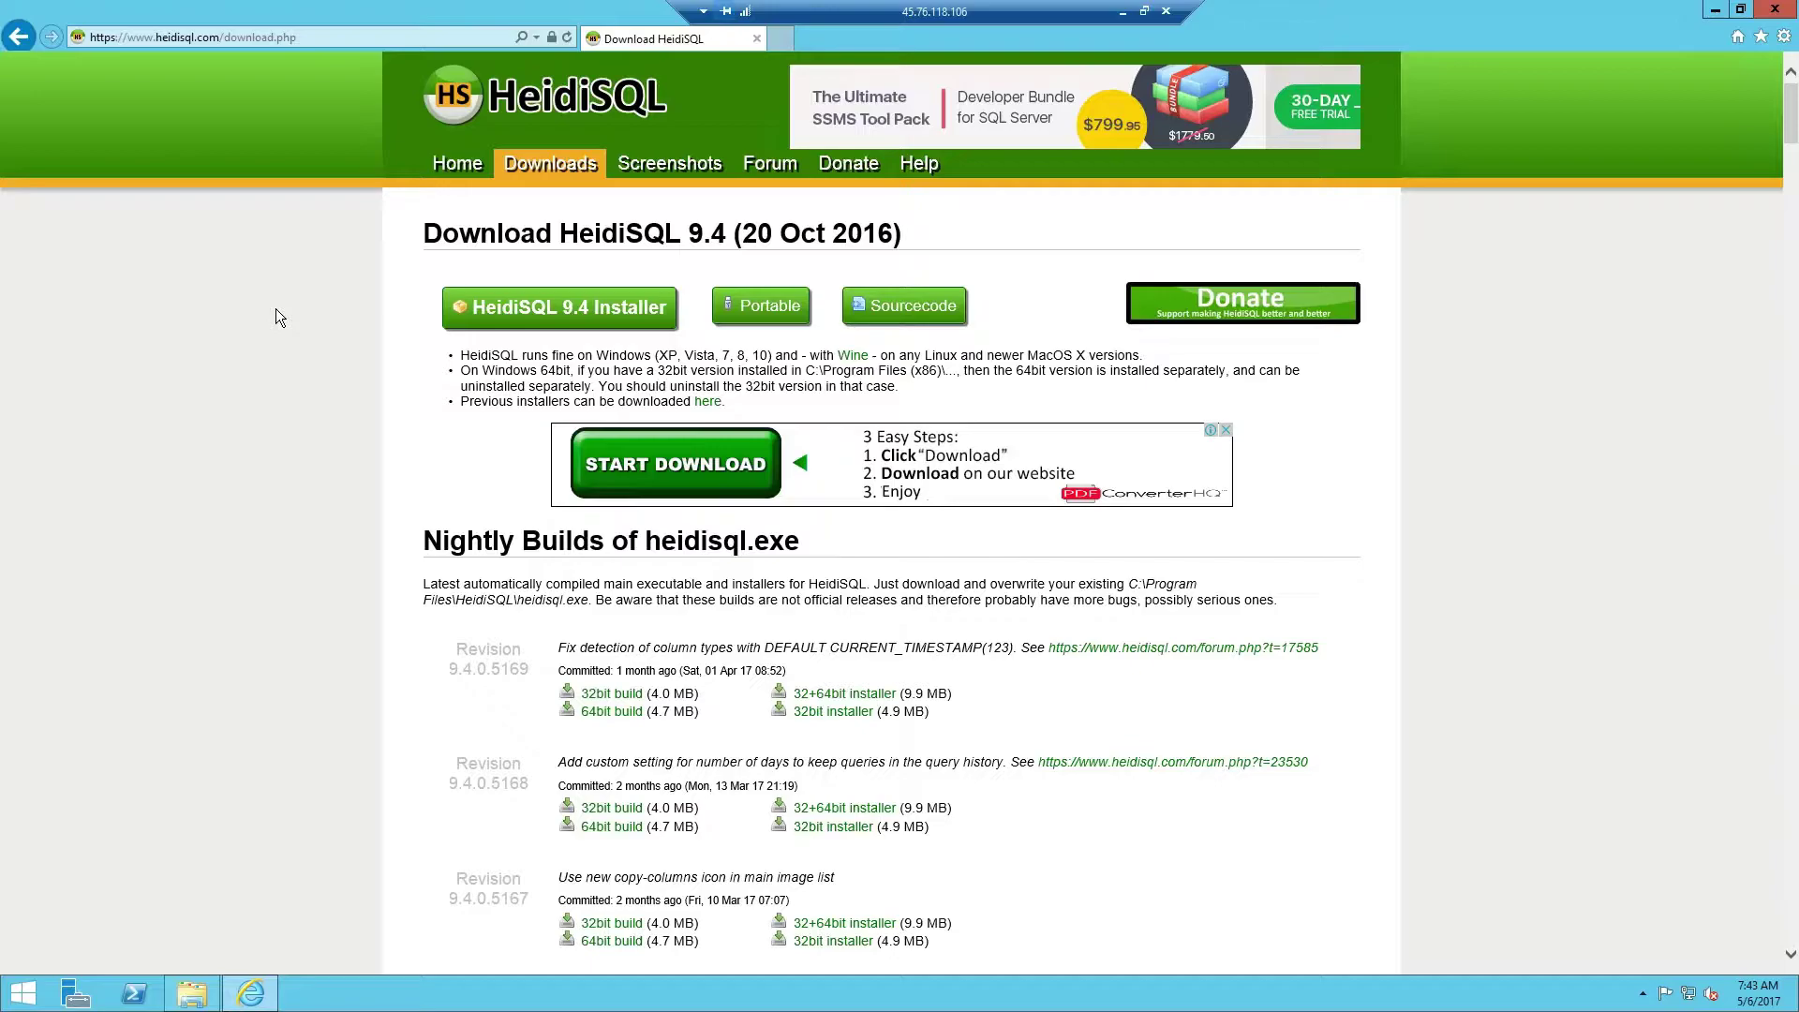
Download and run the HeidiSQL 9.4 installer, accepting the license and default location
{"action": "left_click", "coordinate": [558, 313]}
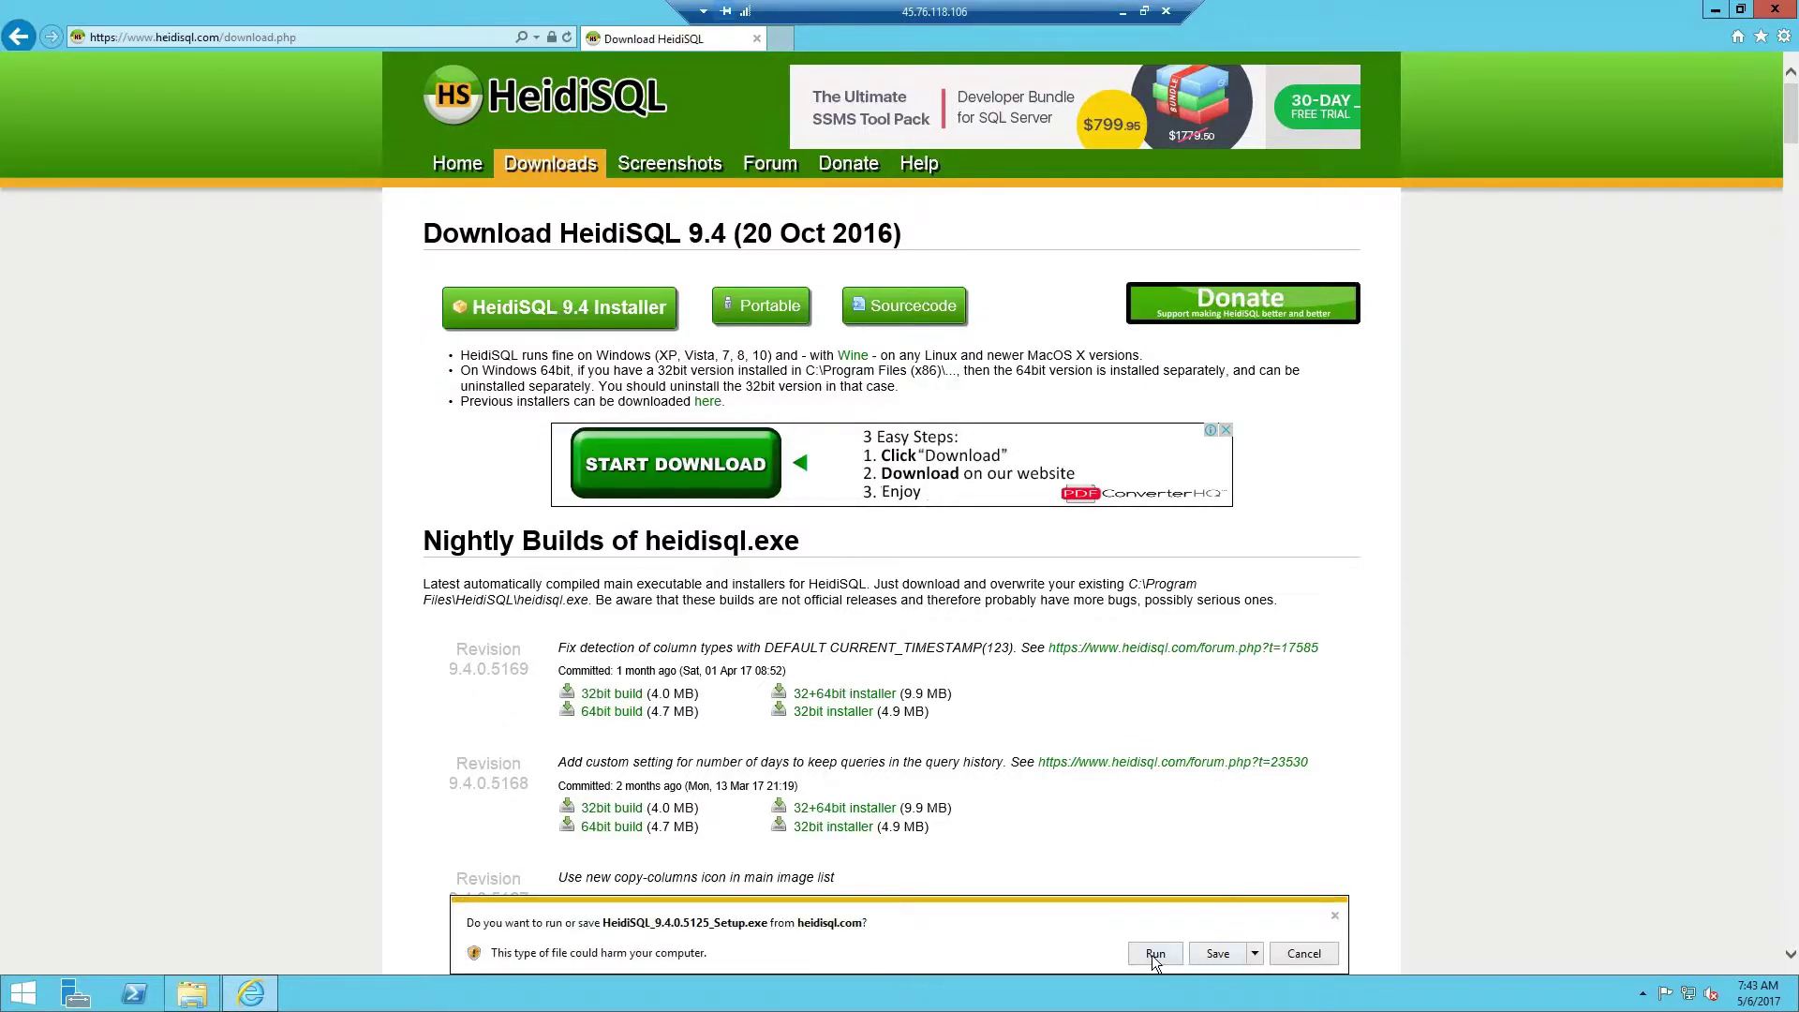
{"action": "left_click", "coordinate": [1151, 955]}
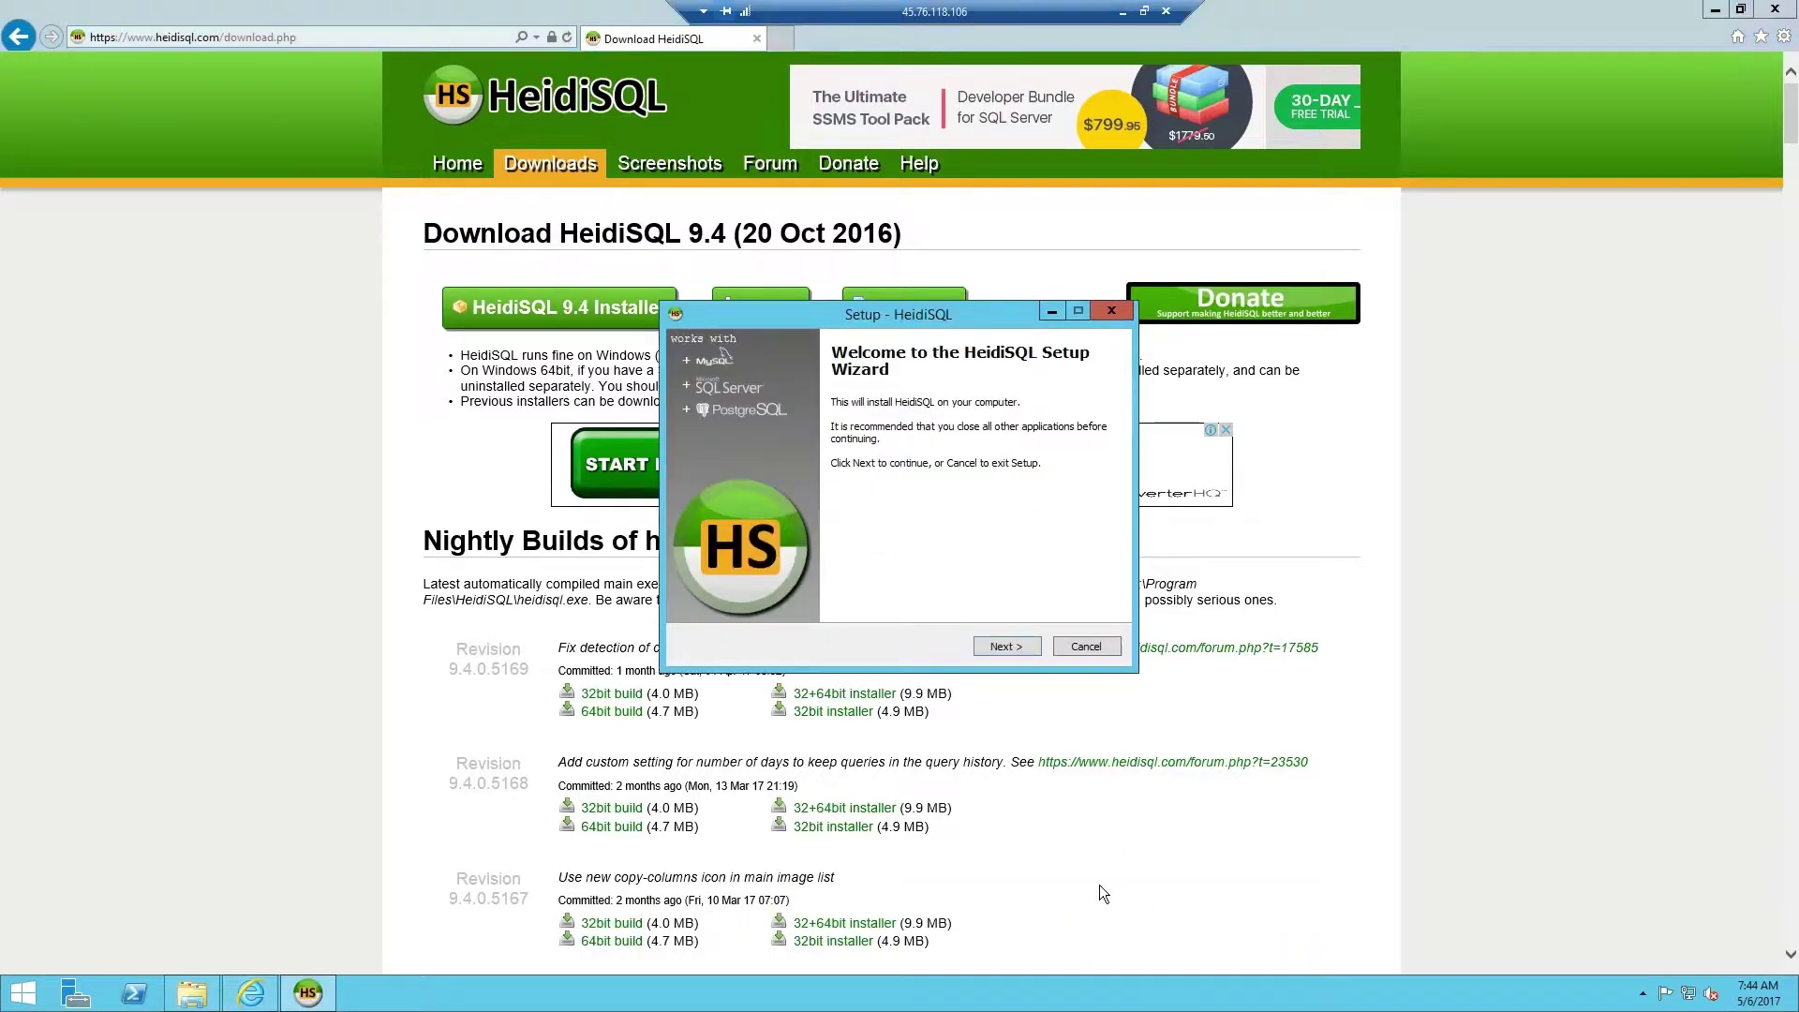
{"action": "left_click", "coordinate": [1006, 646]}
{"action": "left_click", "coordinate": [786, 593]}
{"action": "left_click", "coordinate": [1024, 645]}
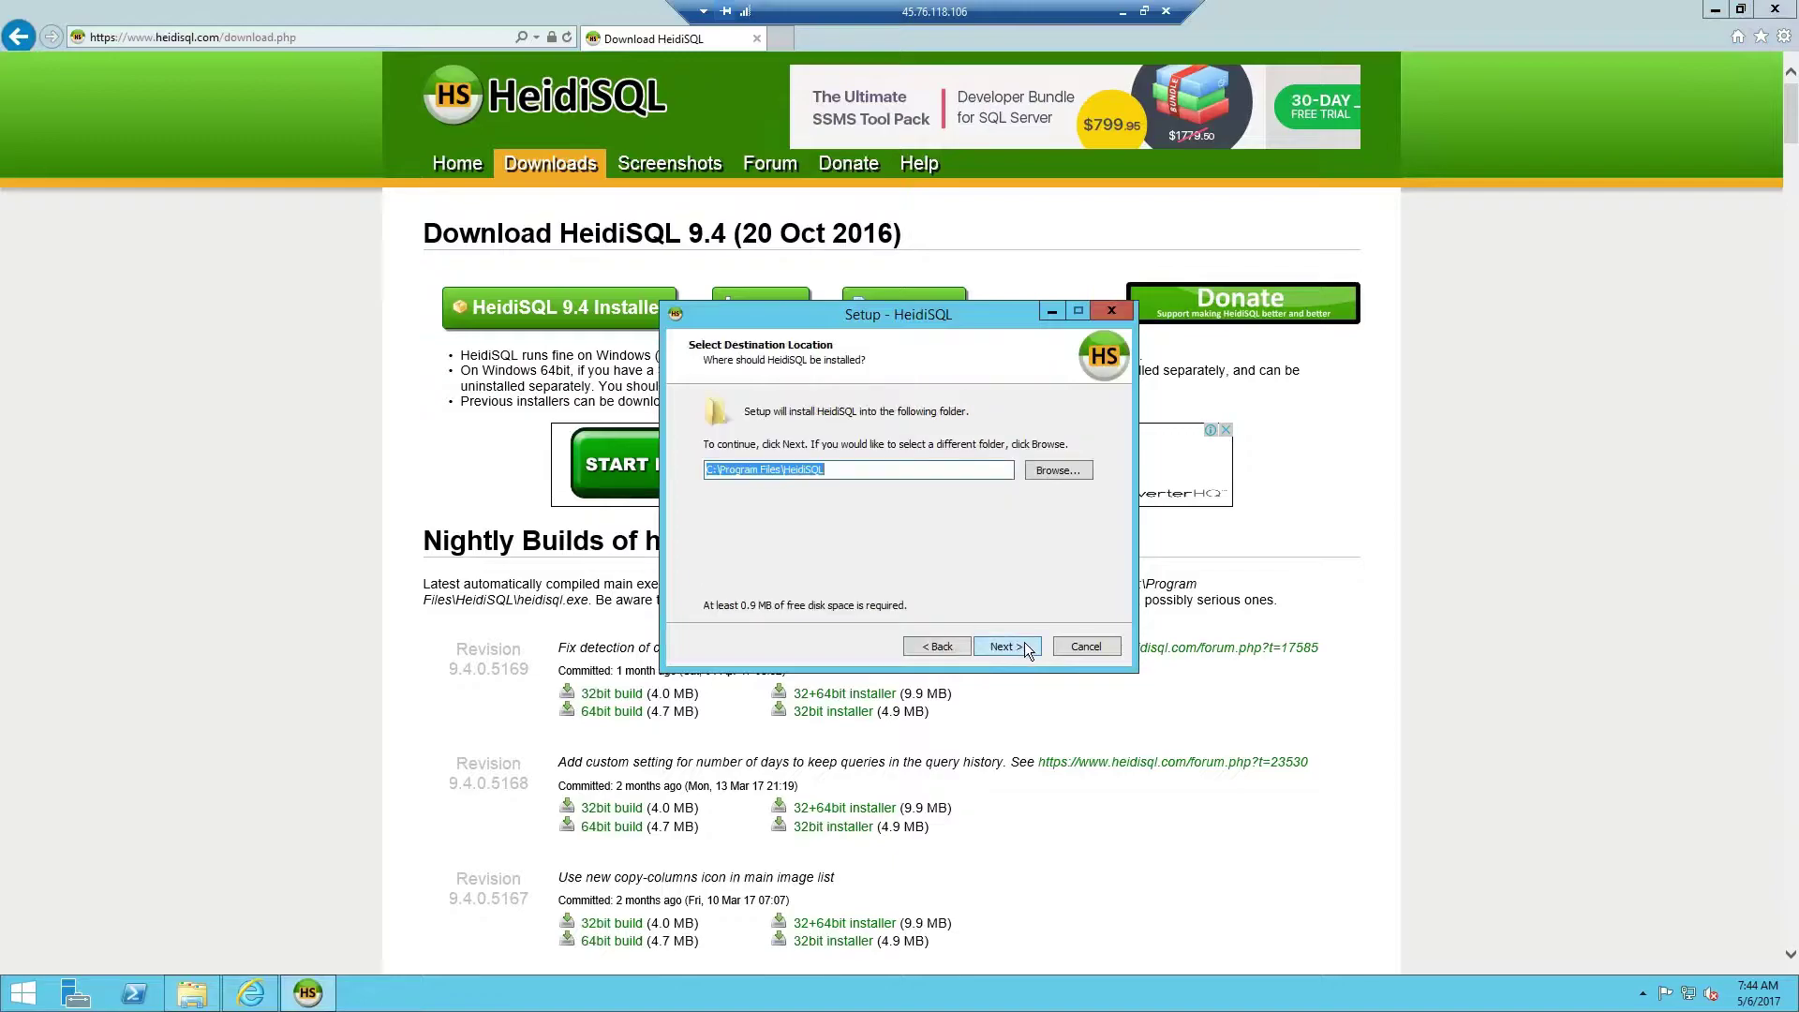
{"action": "left_click", "coordinate": [1020, 645]}
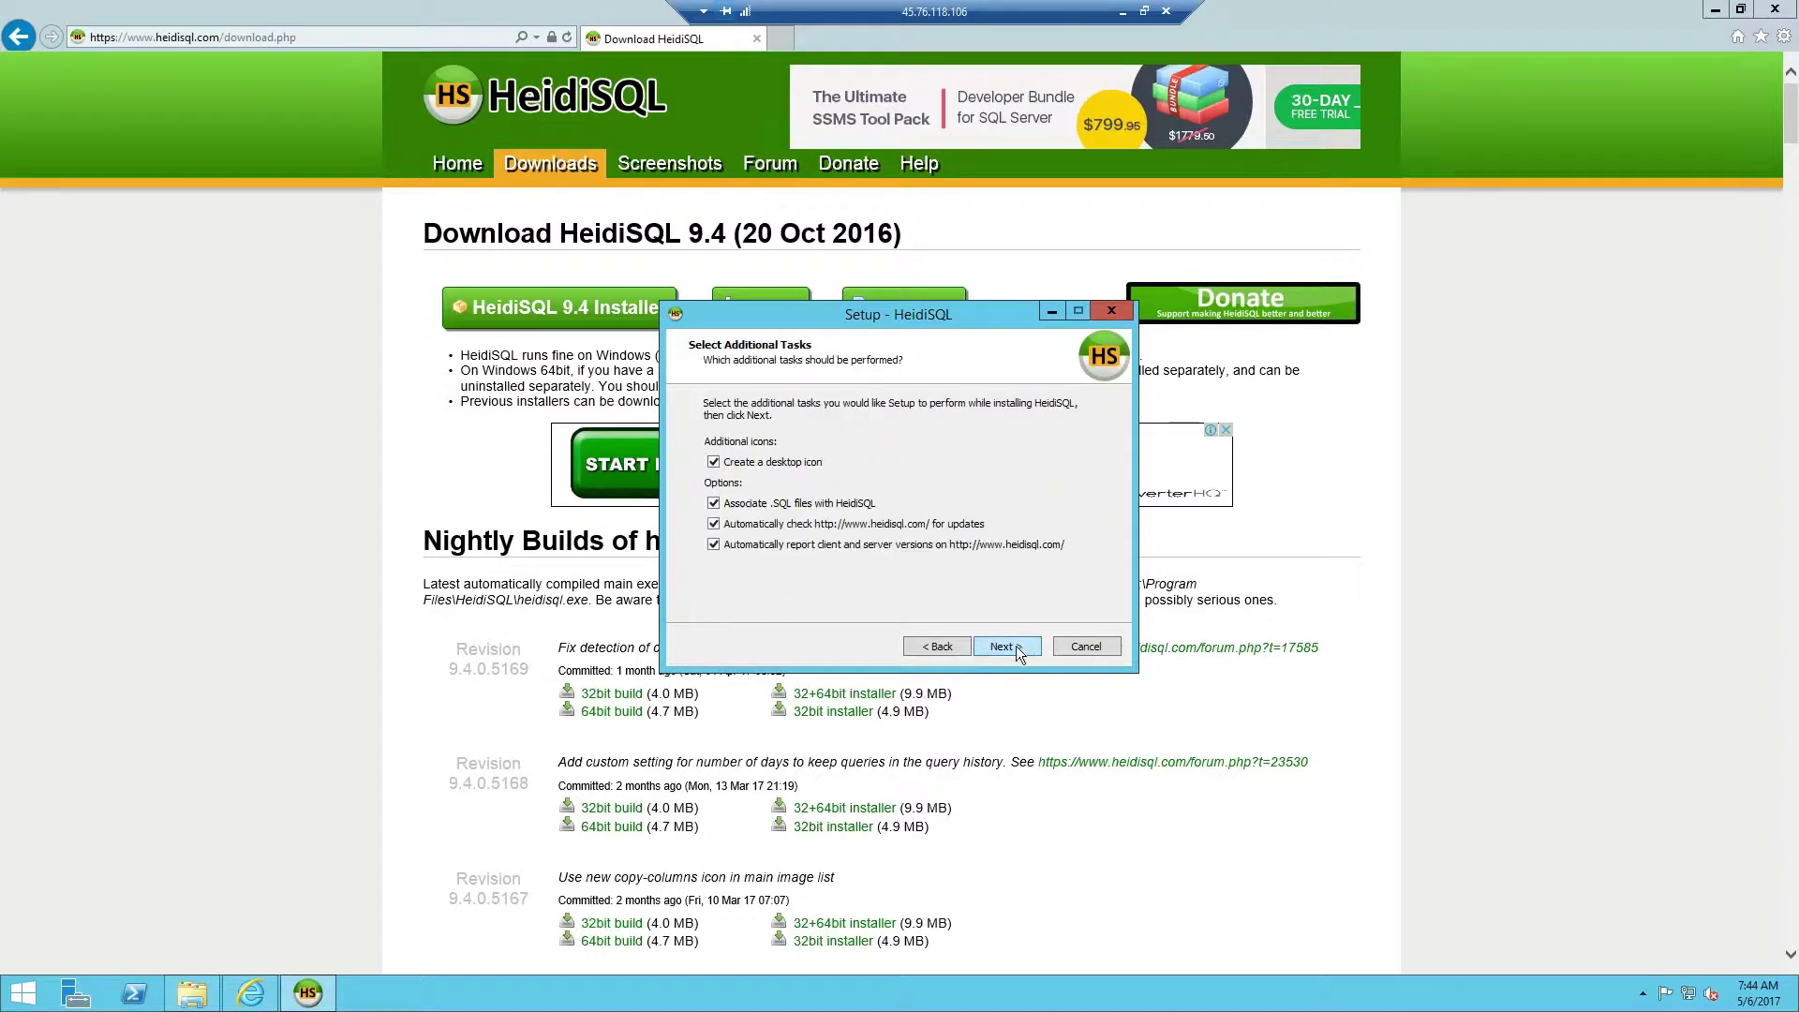
Untick .SQL association, update checks and version reporting, then install and launch HeidiSQL
{"action": "left_click", "coordinate": [802, 503]}
{"action": "left_click", "coordinate": [809, 544]}
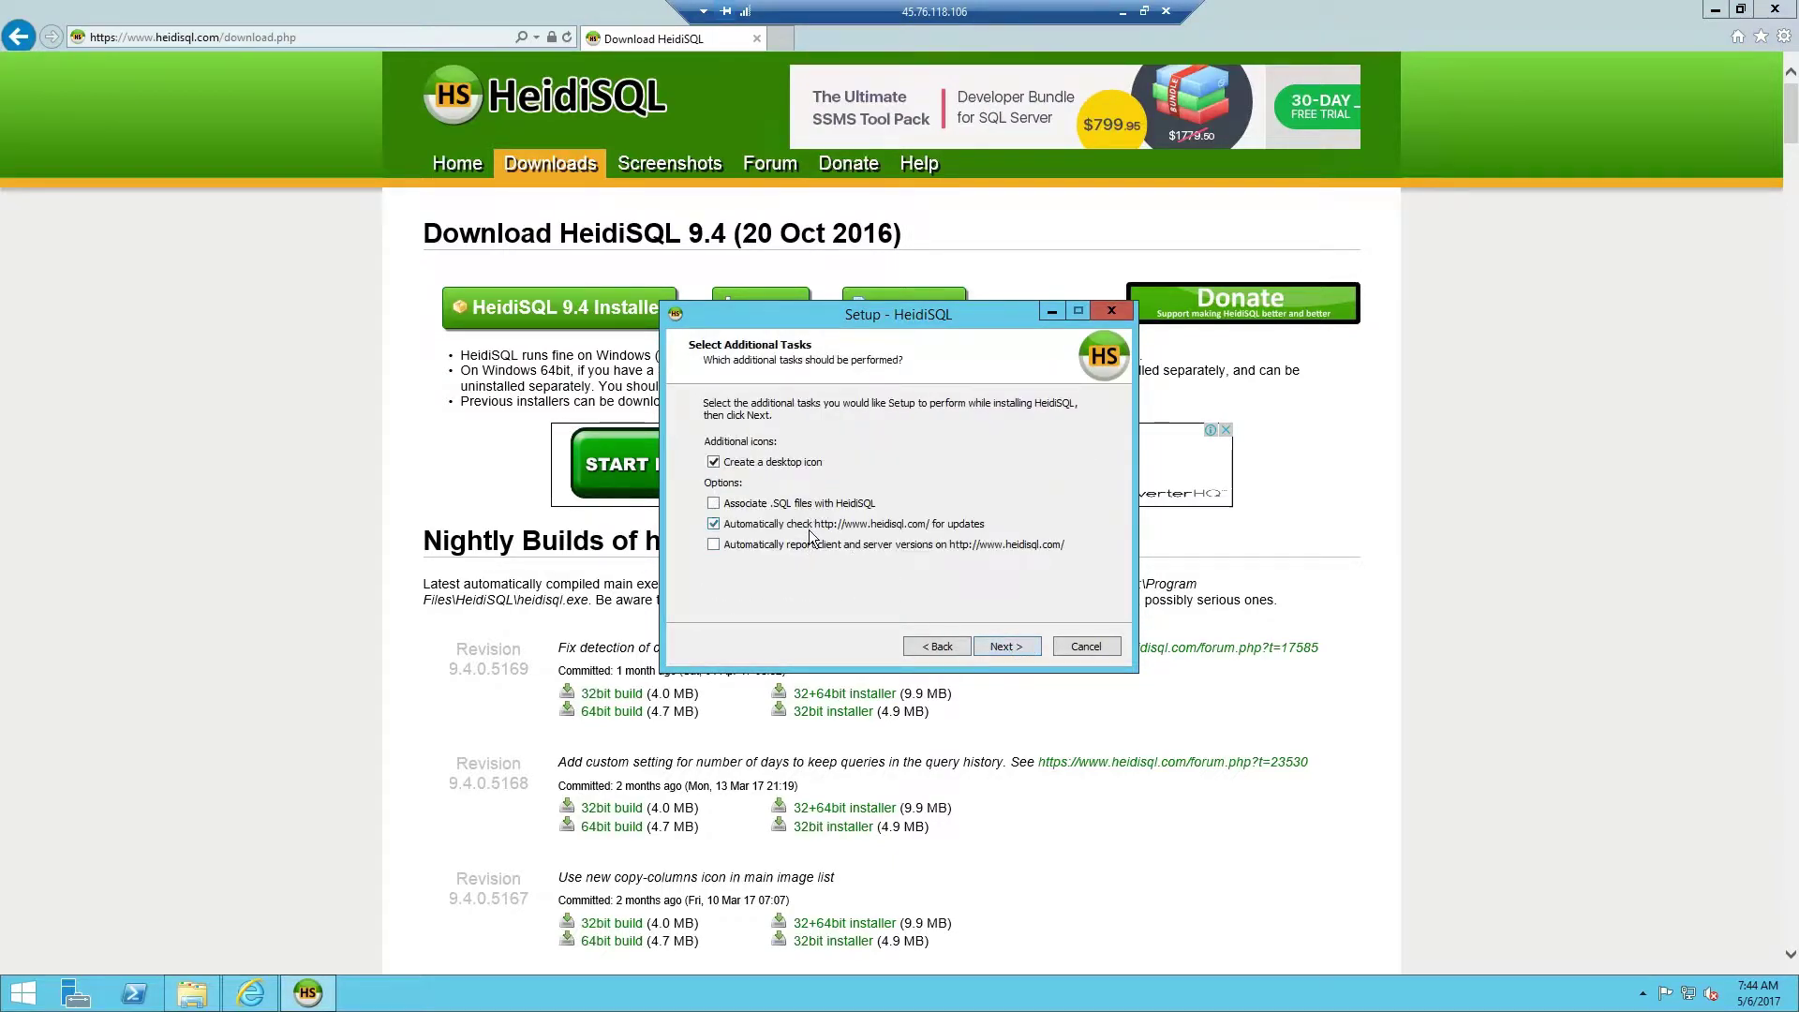
{"action": "left_click", "coordinate": [1002, 643]}
{"action": "left_click", "coordinate": [1003, 645]}
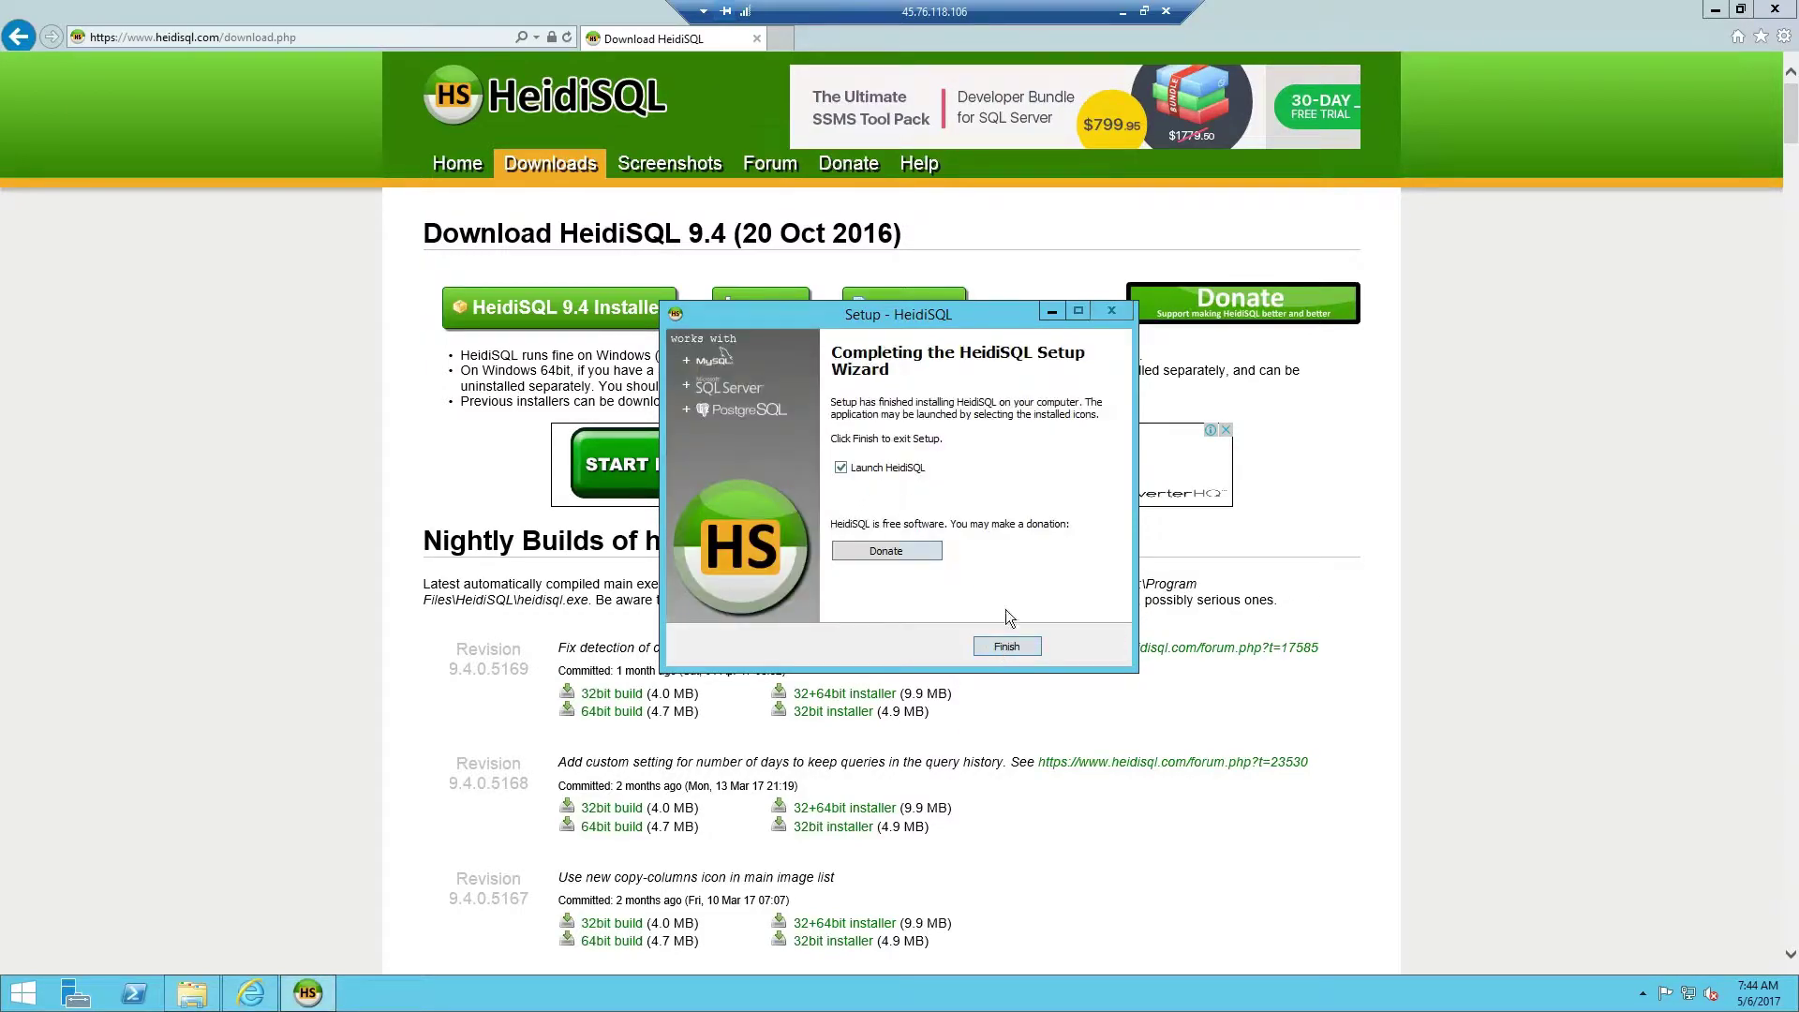
{"action": "left_click", "coordinate": [998, 644]}
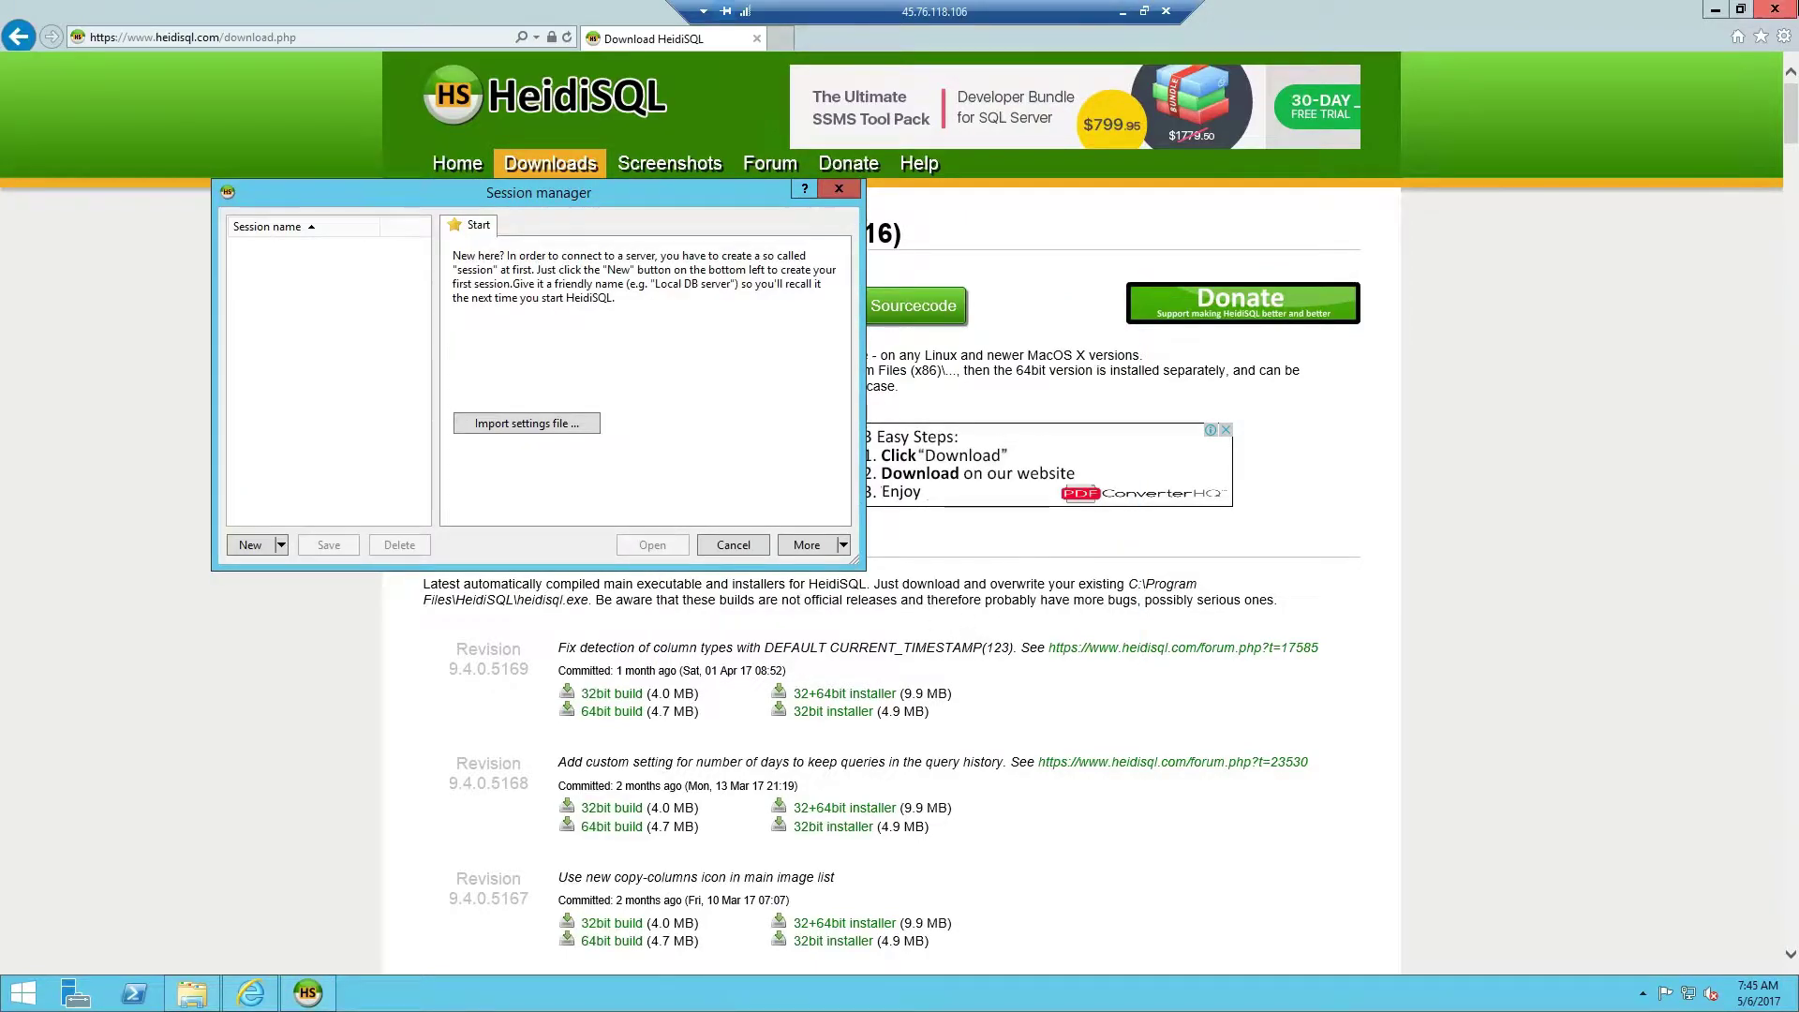
Create a session for 127.0.0.1 with user root and its password, and connect
{"action": "left_click", "coordinate": [1773, 9]}
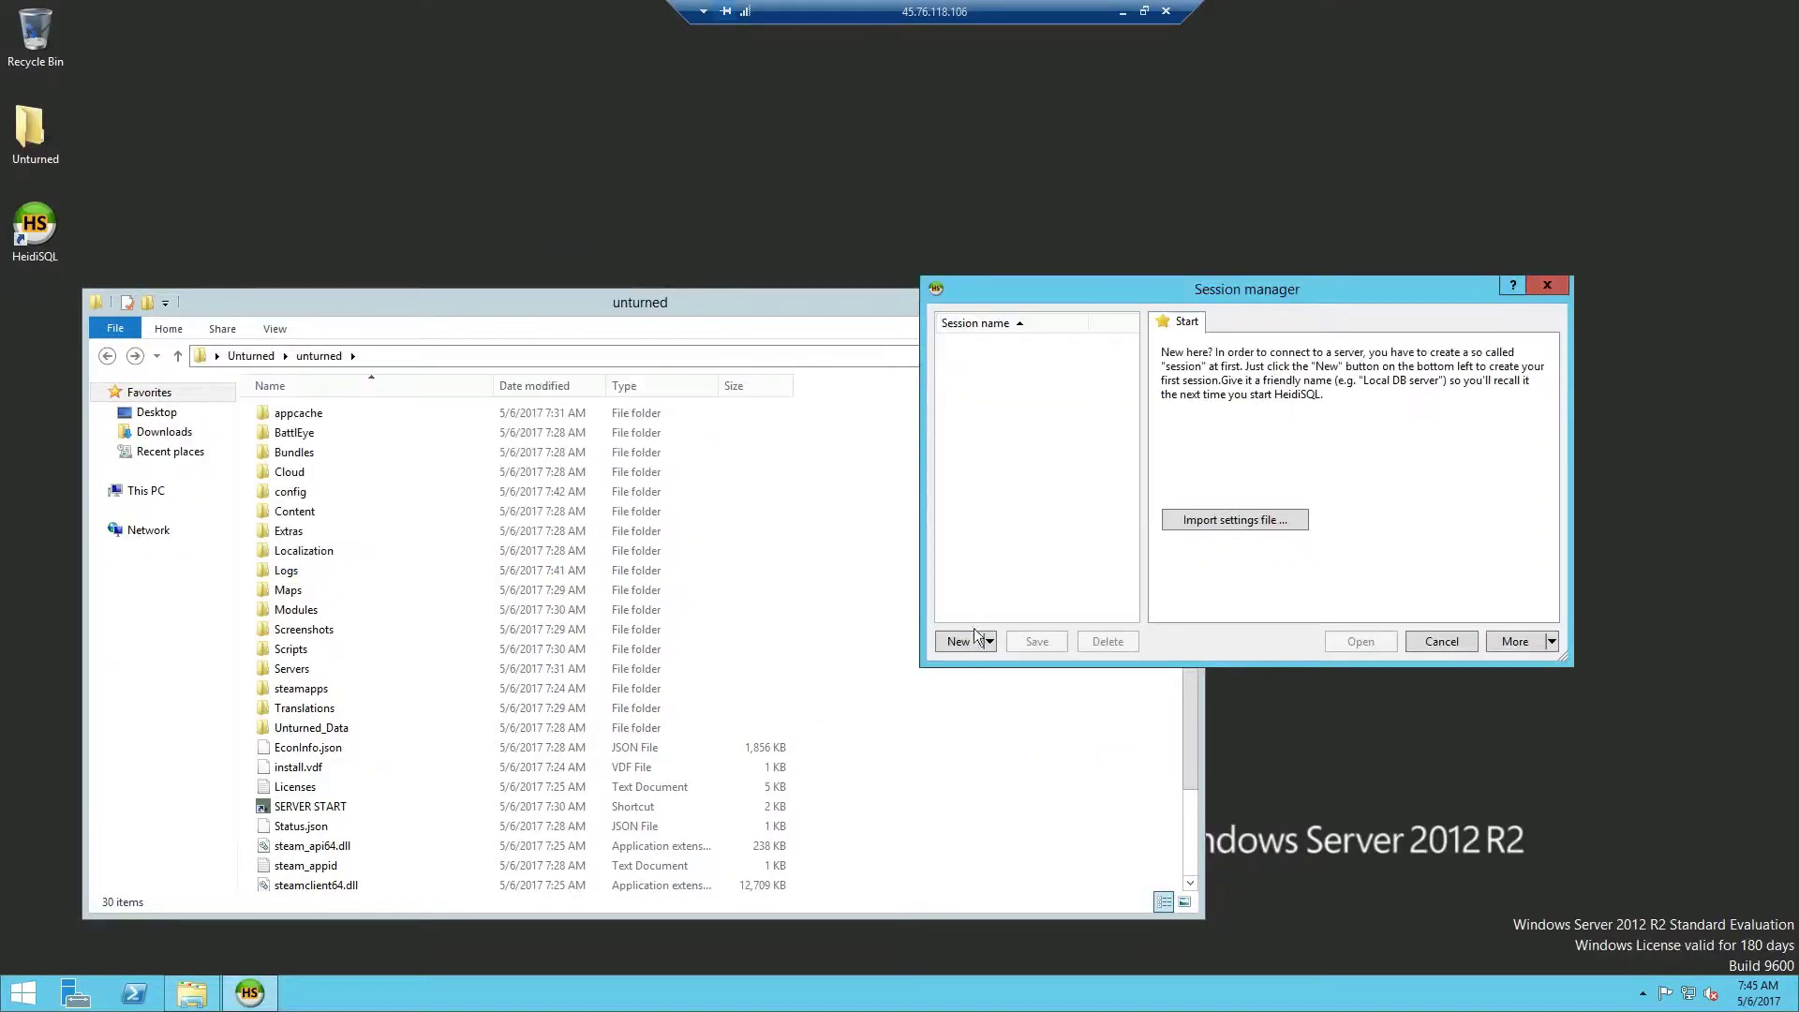
{"action": "left_click", "coordinate": [960, 642]}
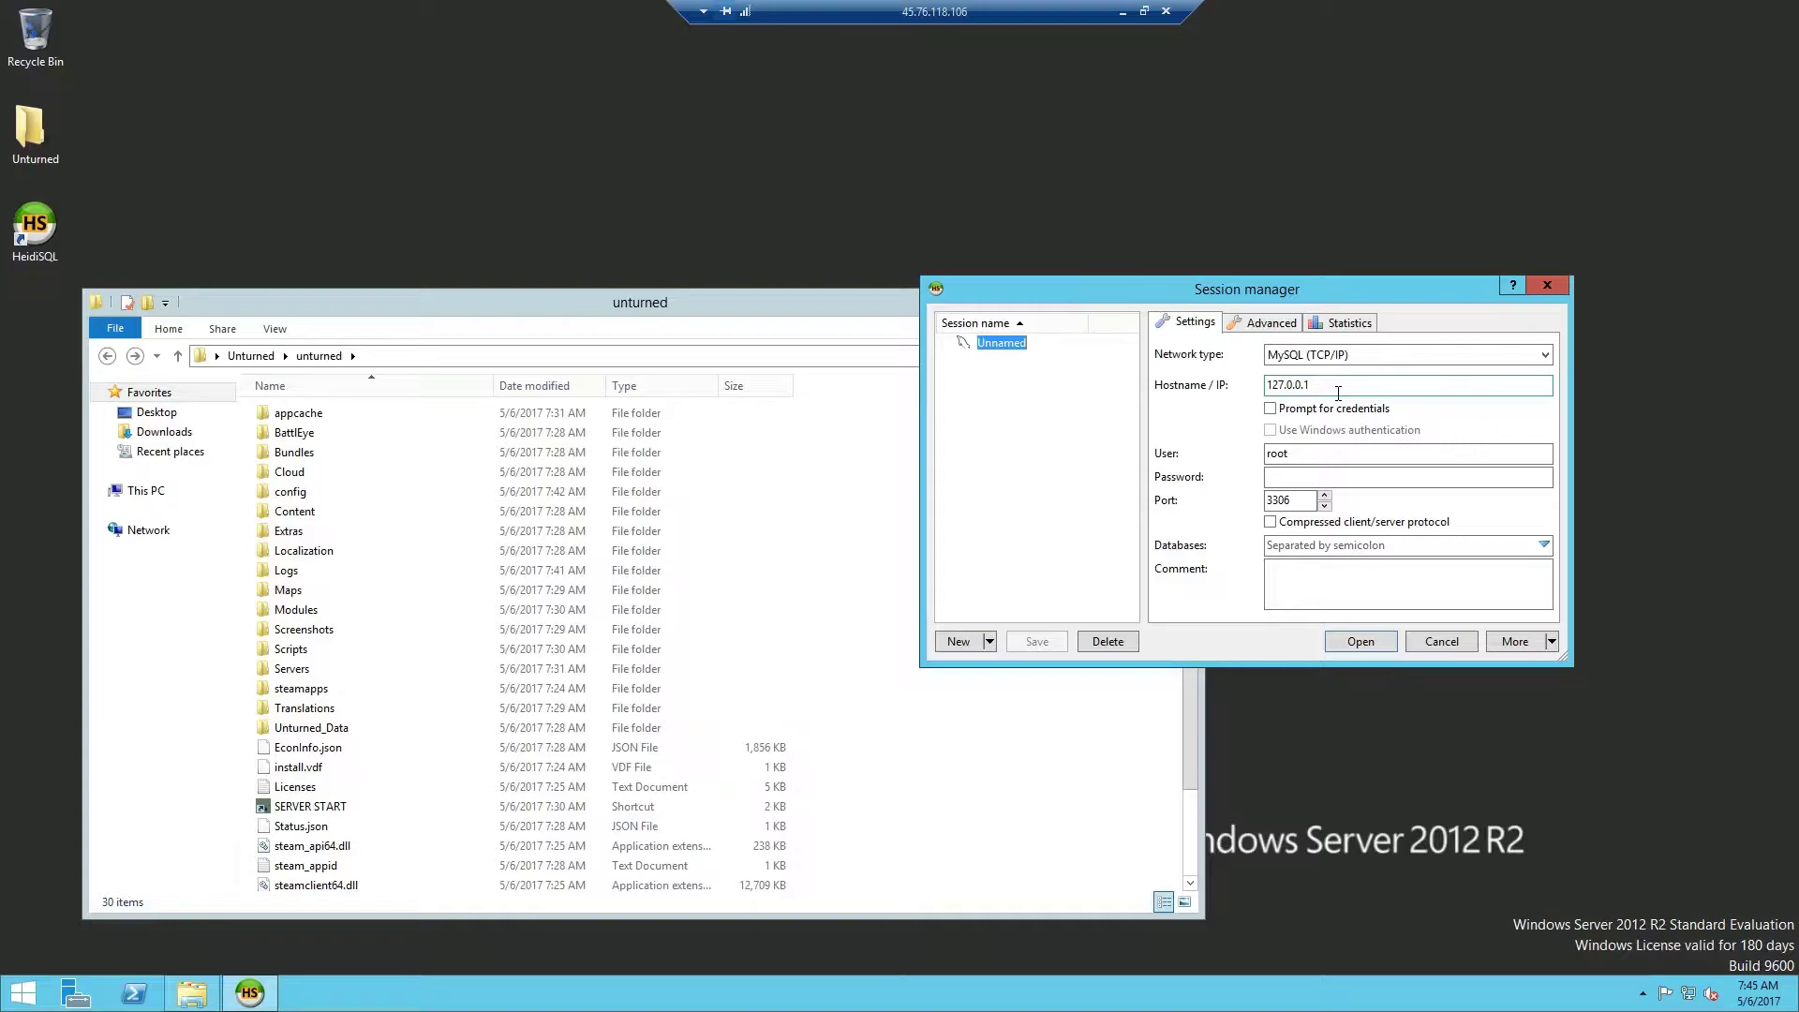
{"action": "left_click", "coordinate": [1336, 389]}
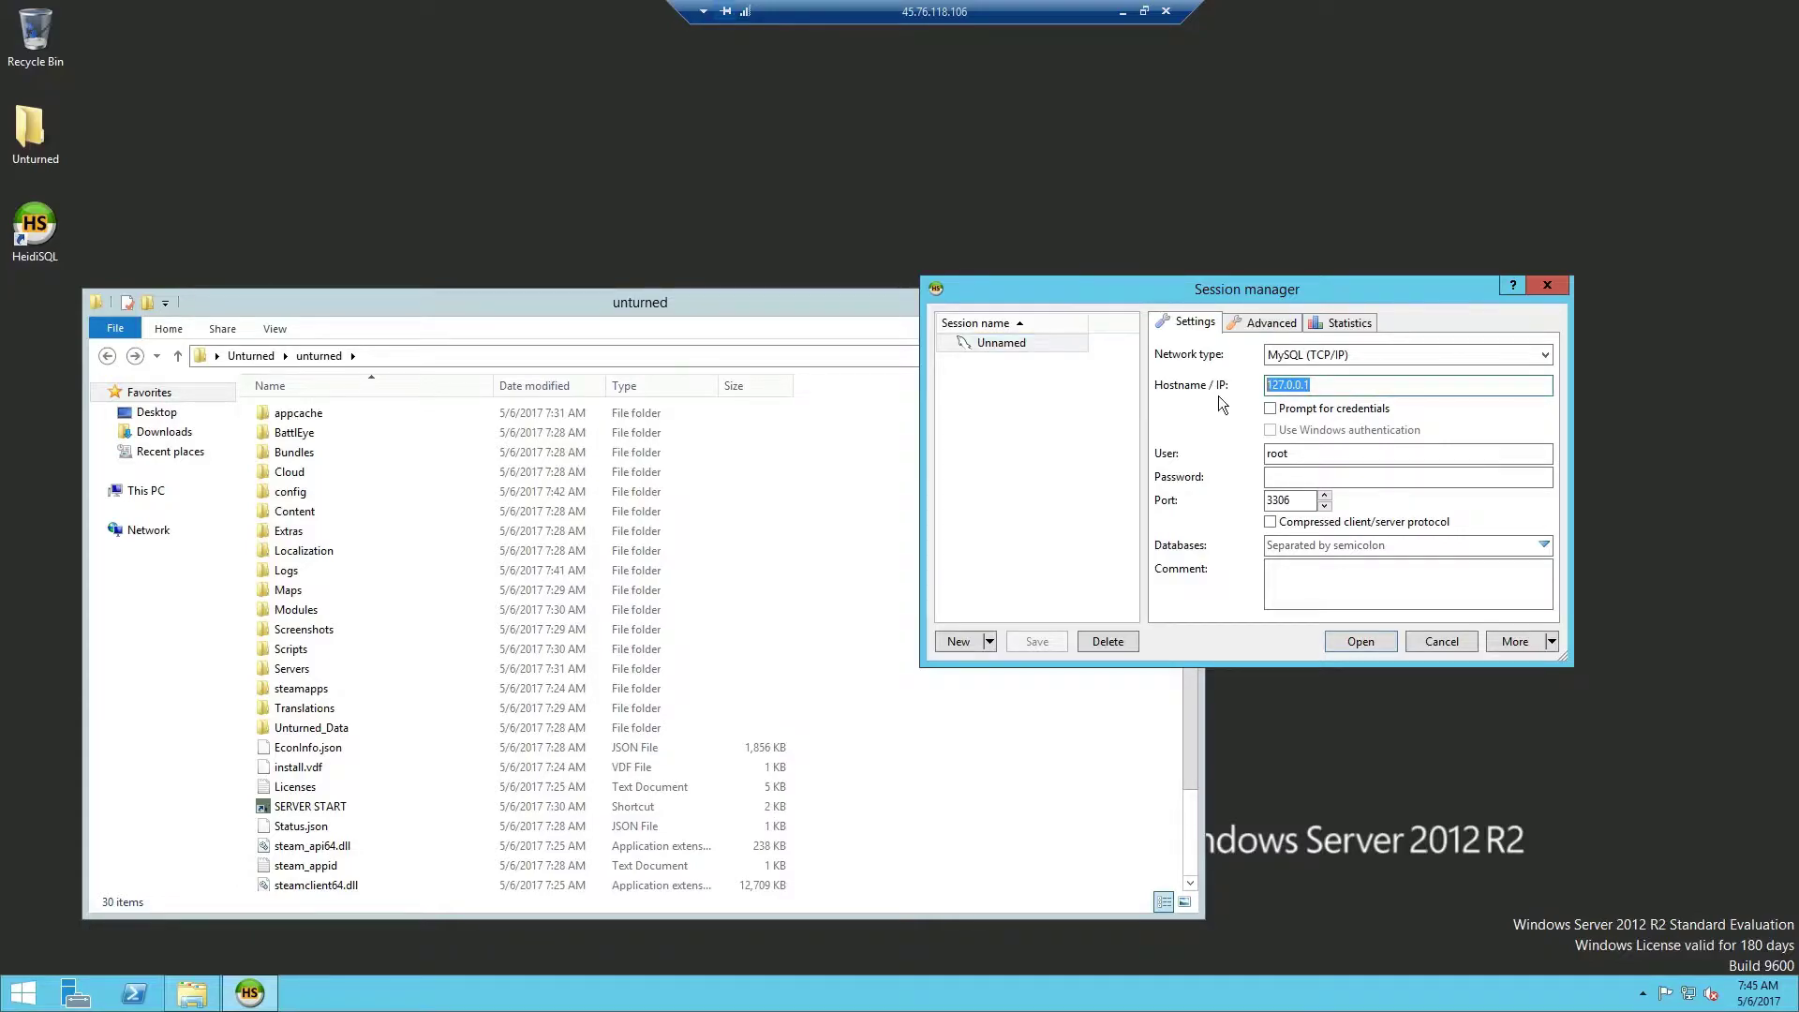
{"action": "double_click", "coordinate": [1306, 385]}
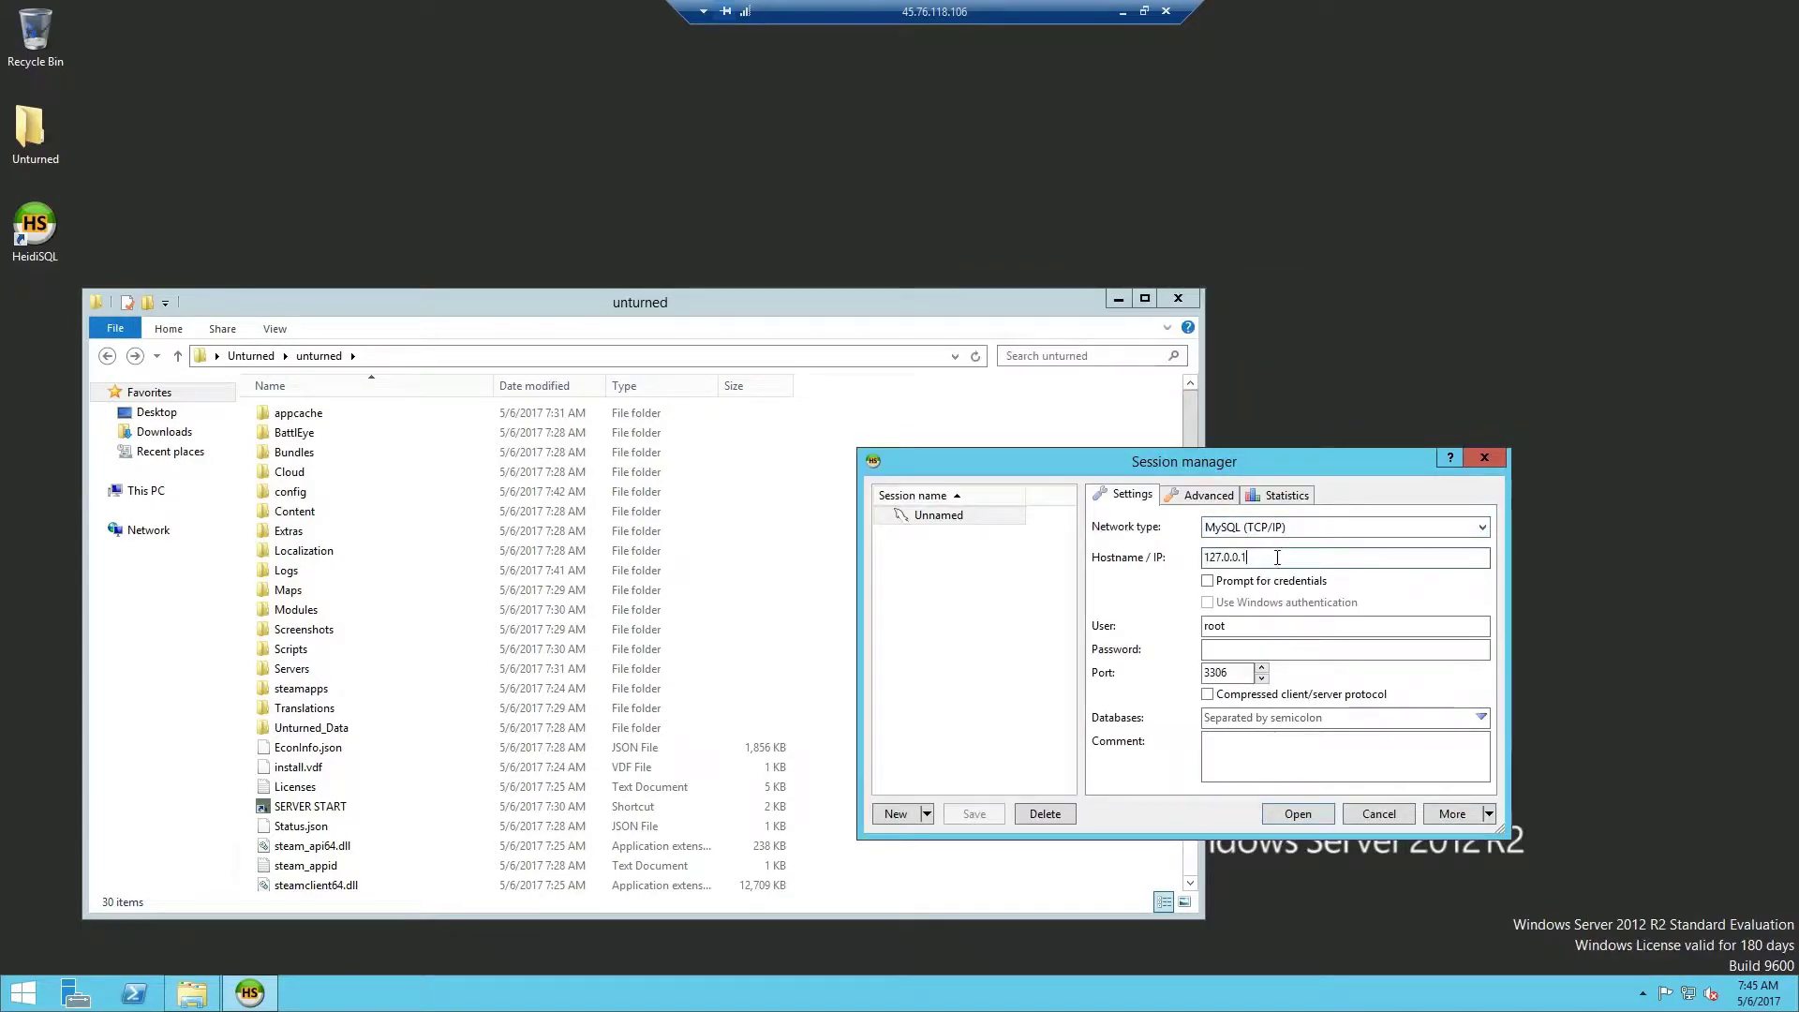
{"action": "double_click", "coordinate": [1276, 558]}
{"action": "double_click", "coordinate": [1228, 625]}
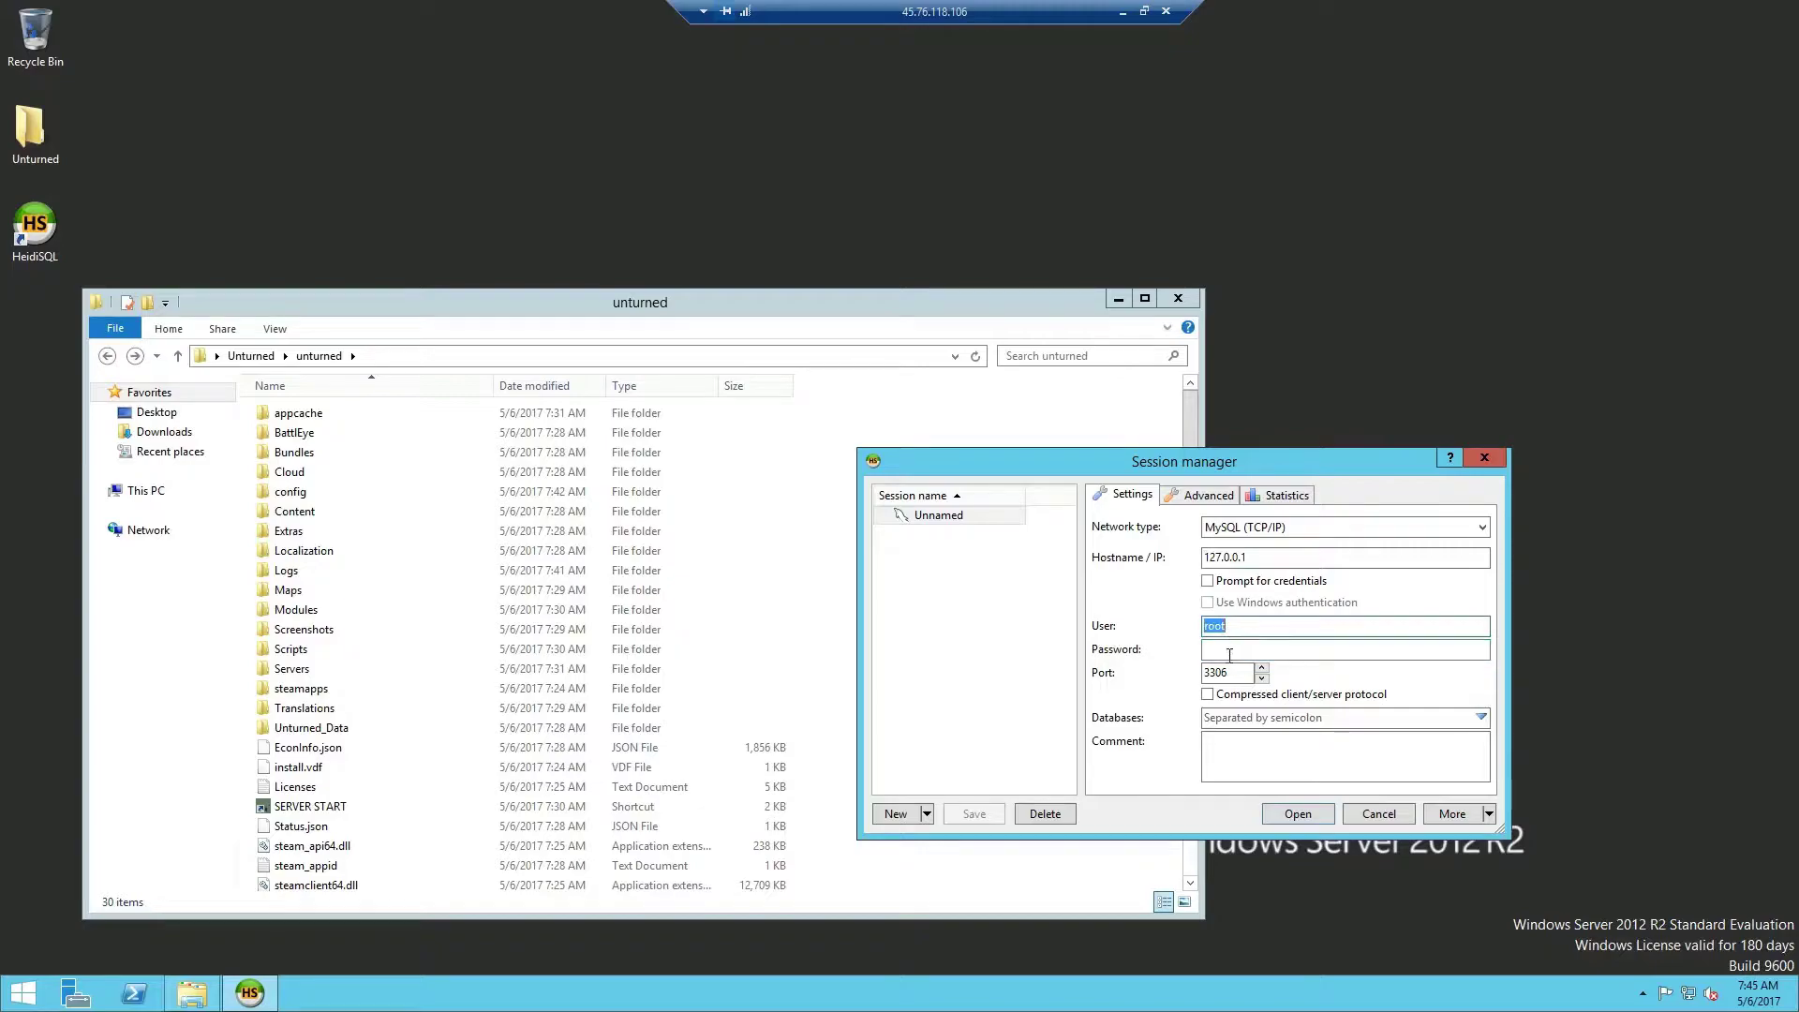
{"action": "key", "text": "Tab"}
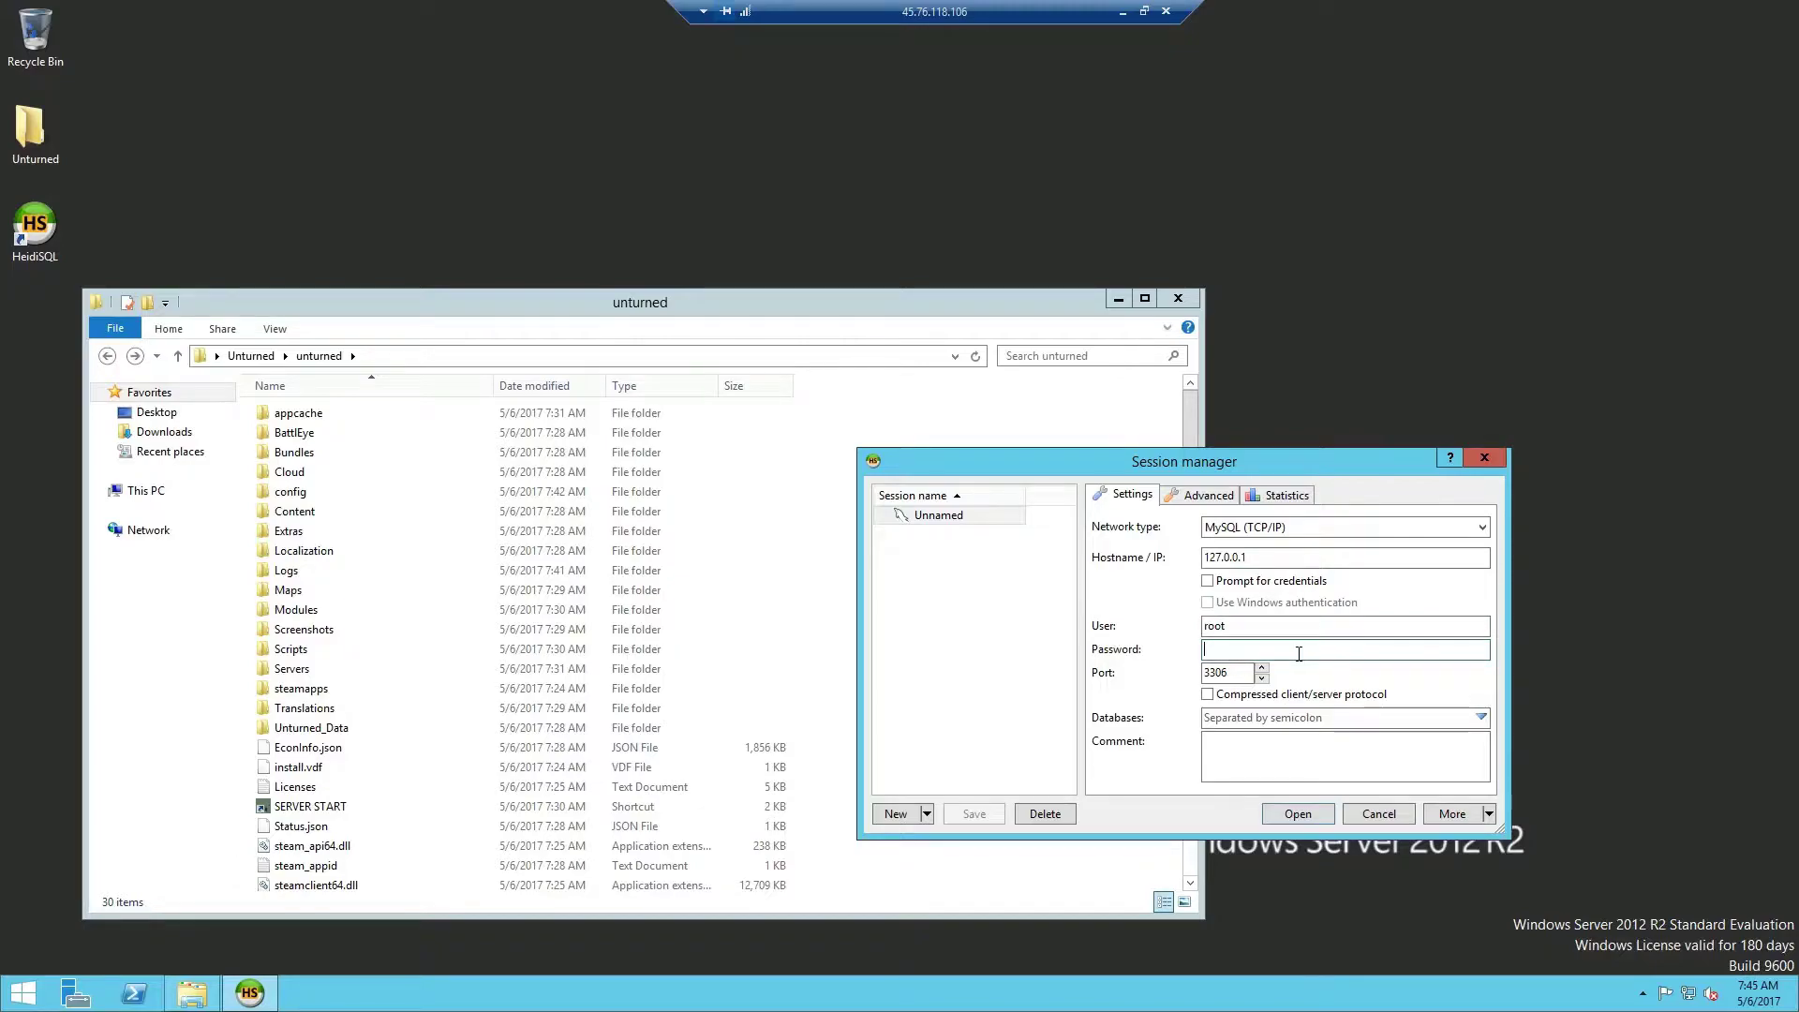
{"action": "type", "text": "••"}
{"action": "left_click", "coordinate": [1298, 814]}
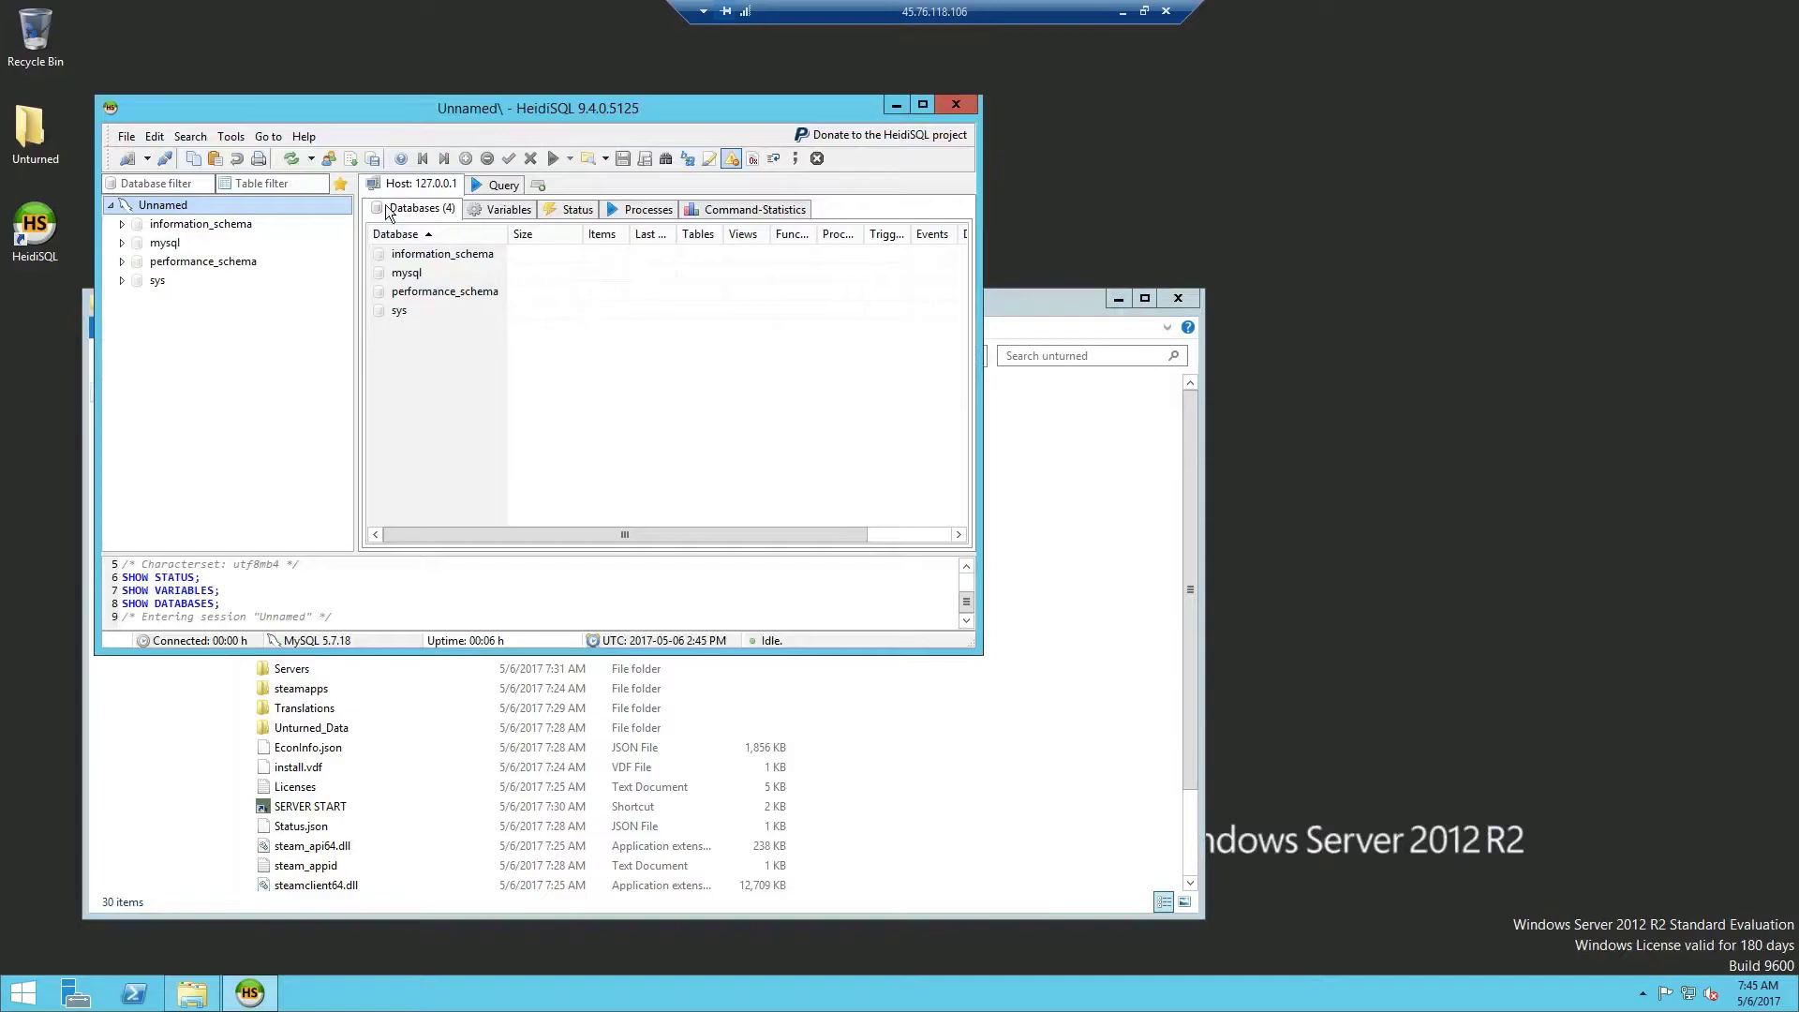
Add a database named 'unturned' through the server's Create new > Database menu
{"action": "left_click_drag", "start_coordinate": [313, 99], "coordinate": [643, 122]}
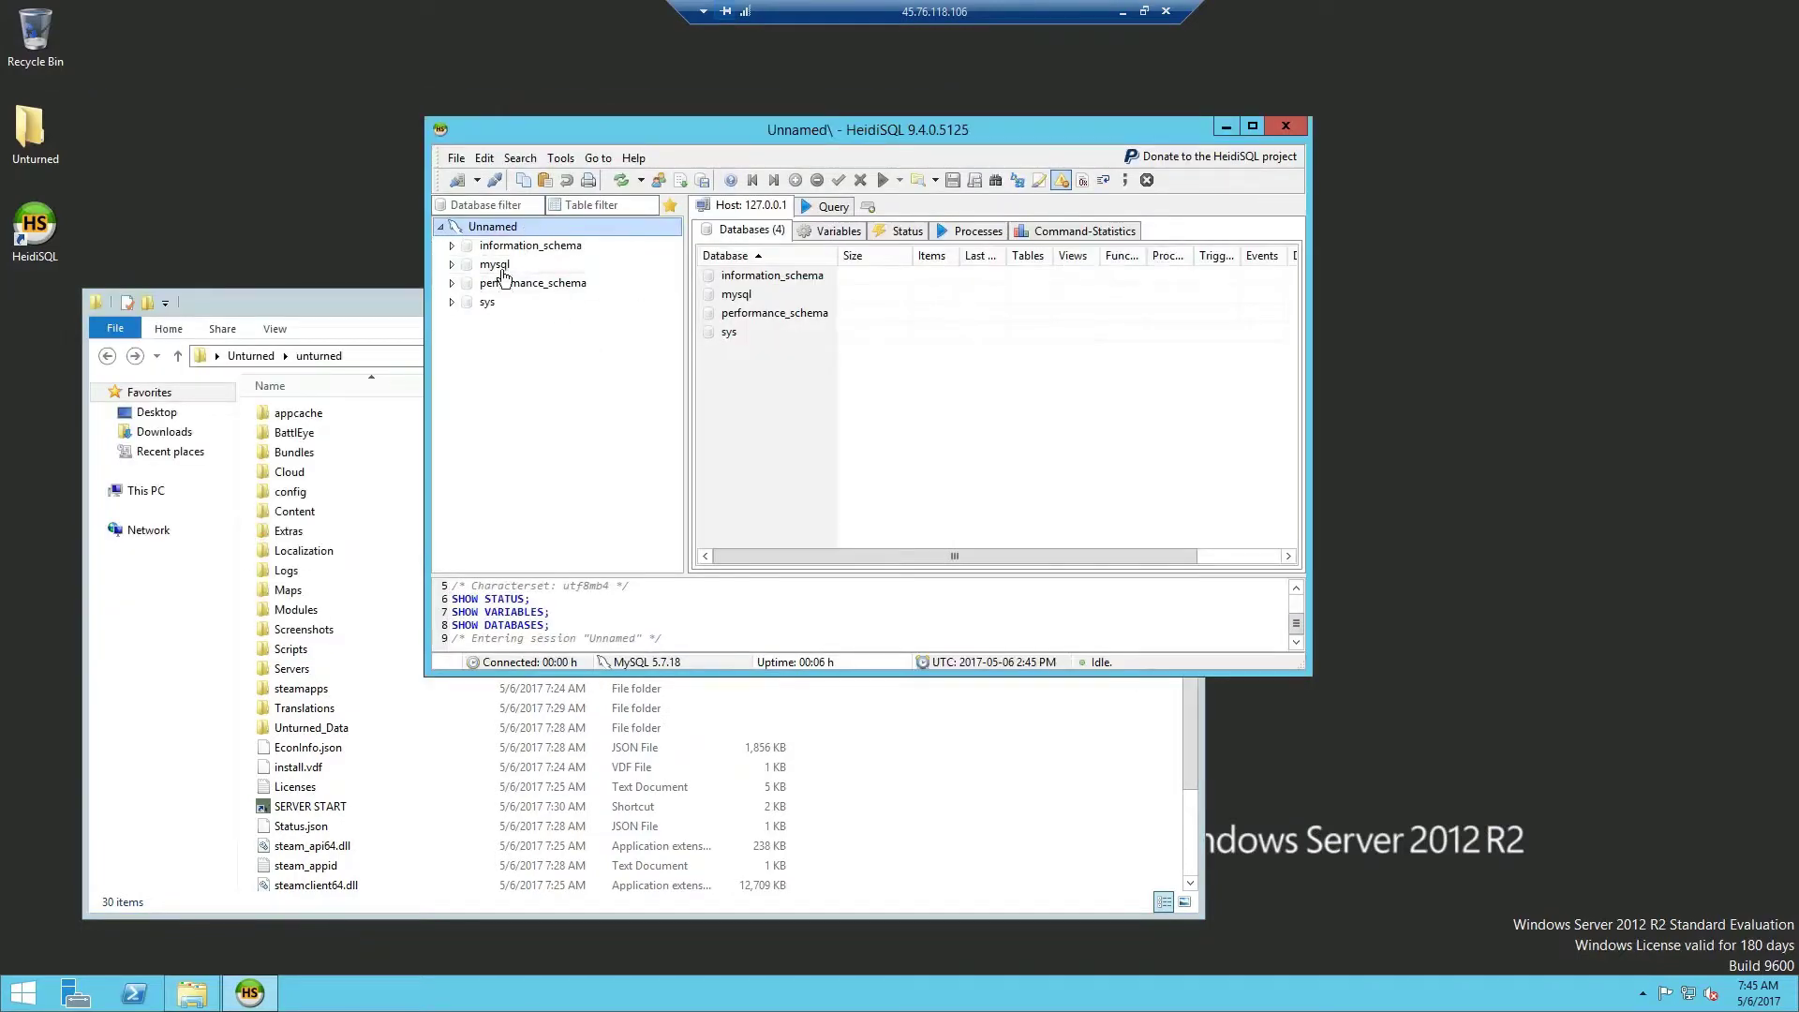
{"action": "right_click", "coordinate": [517, 339]}
{"action": "mouse_move", "coordinate": [572, 429]}
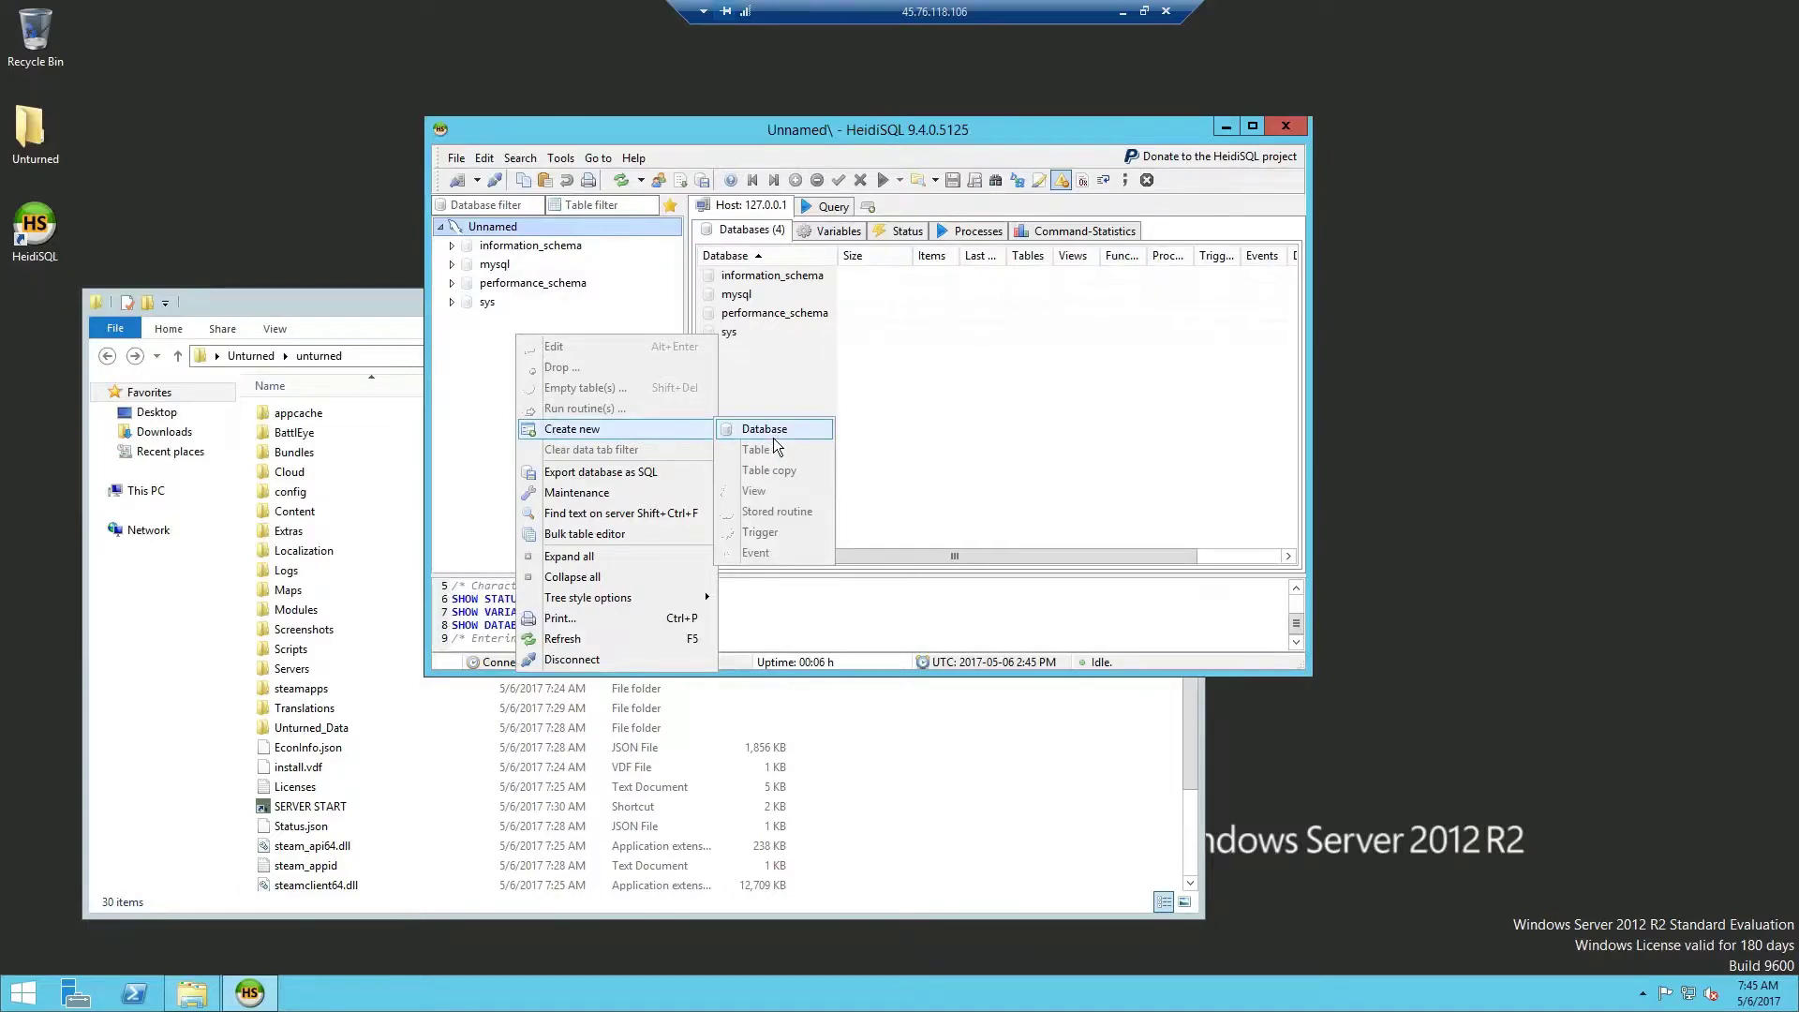
{"action": "left_click", "coordinate": [773, 435]}
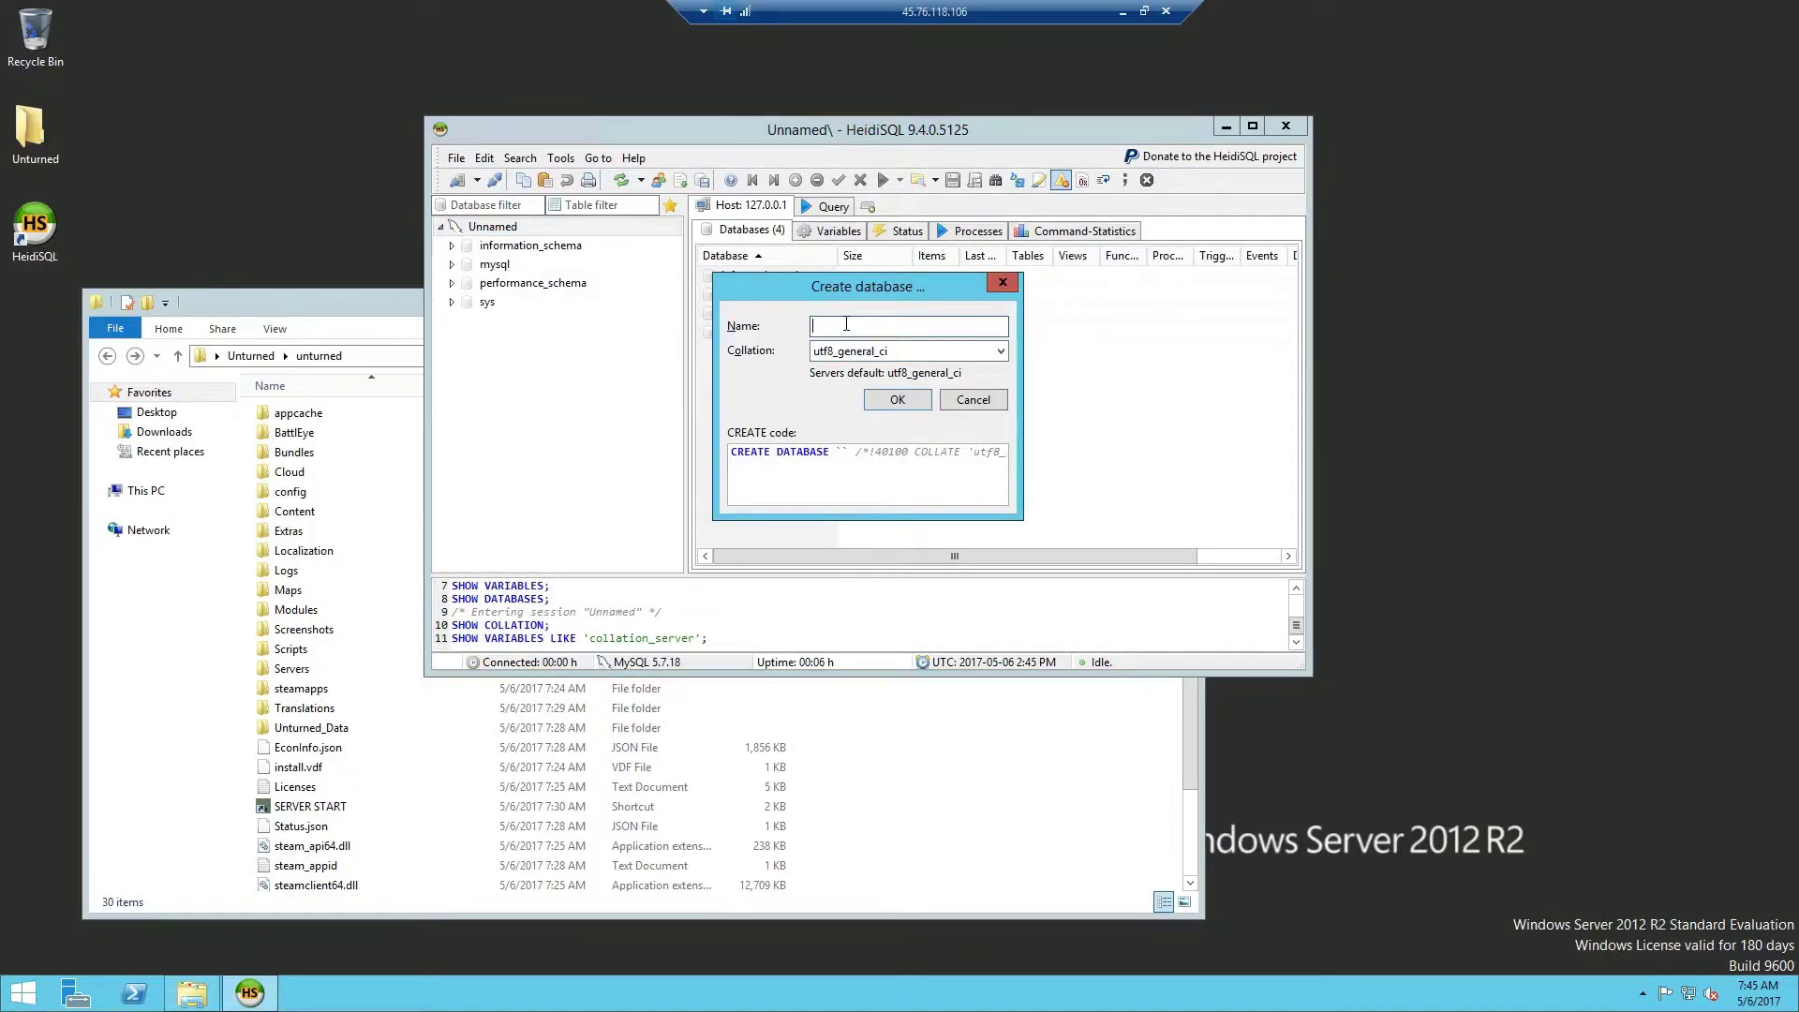
{"action": "type", "text": "unturned"}
{"action": "key", "text": "Return"}
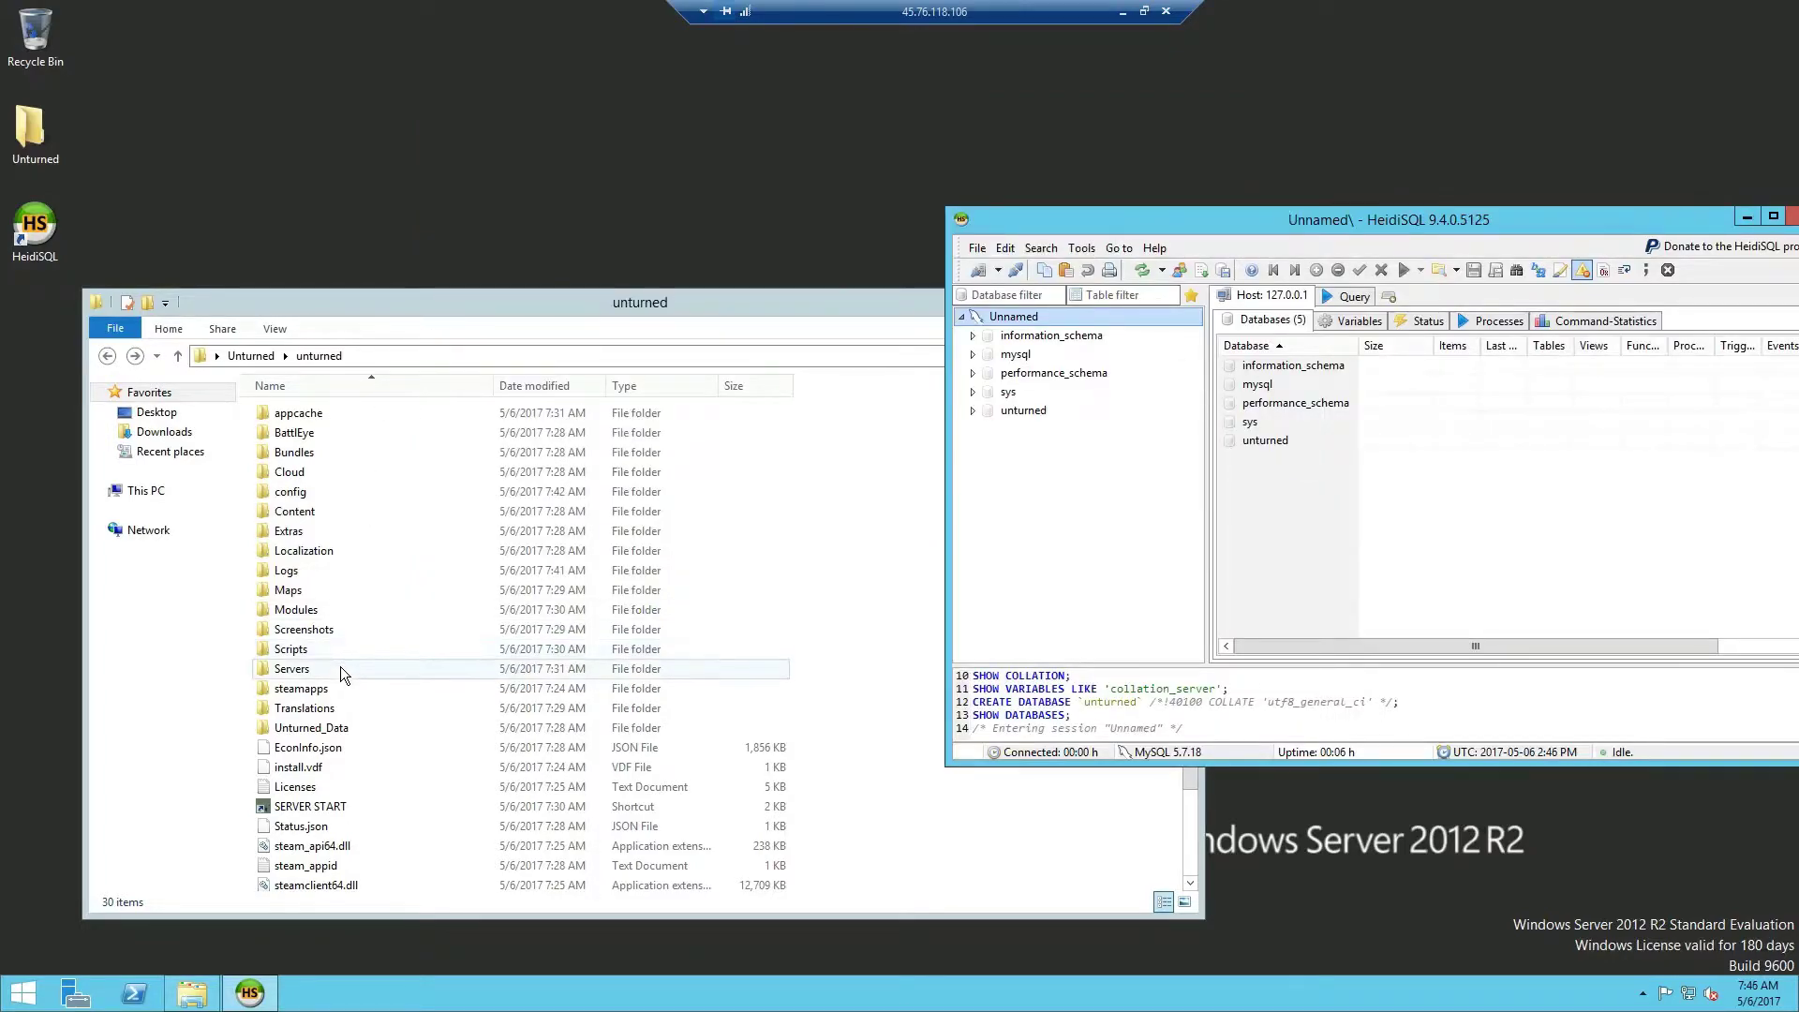
Browse to Servers\server1\Rocket\Plugins\FeexRanks and bring up the FeexRanks.configuration context menu
{"action": "double_click", "coordinate": [341, 667]}
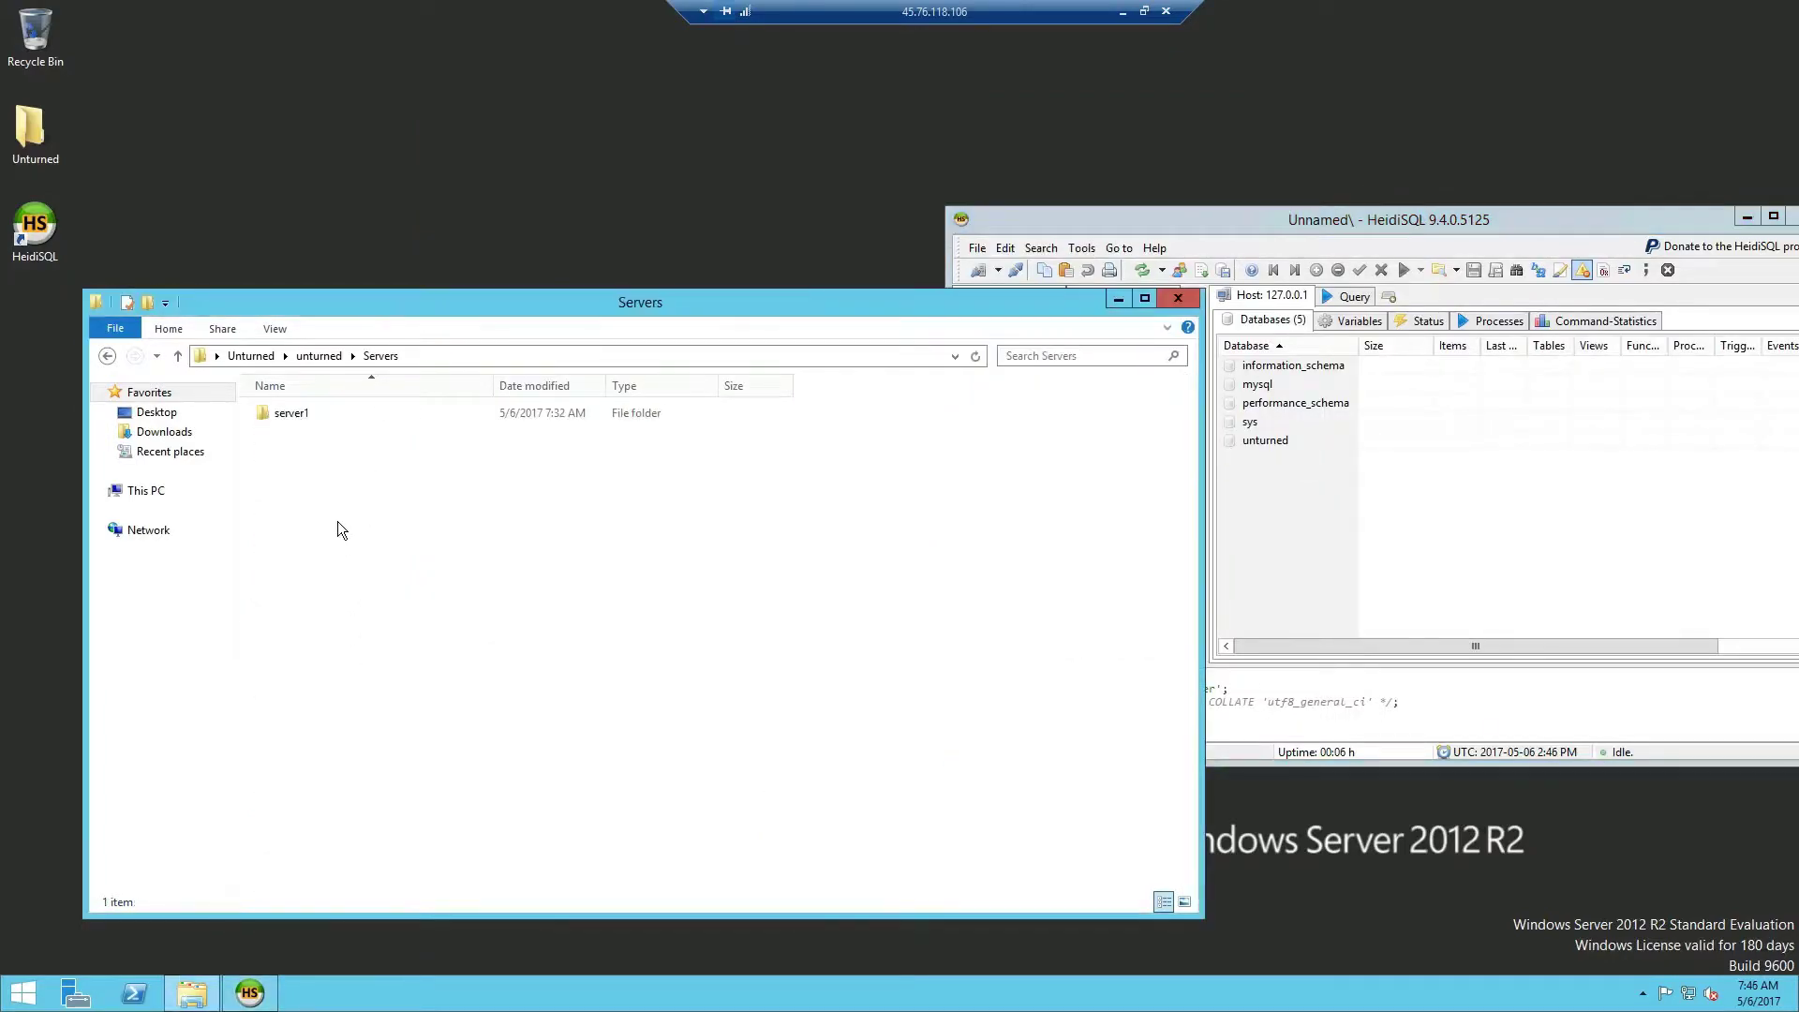
{"action": "double_click", "coordinate": [300, 416]}
{"action": "double_click", "coordinate": [322, 479]}
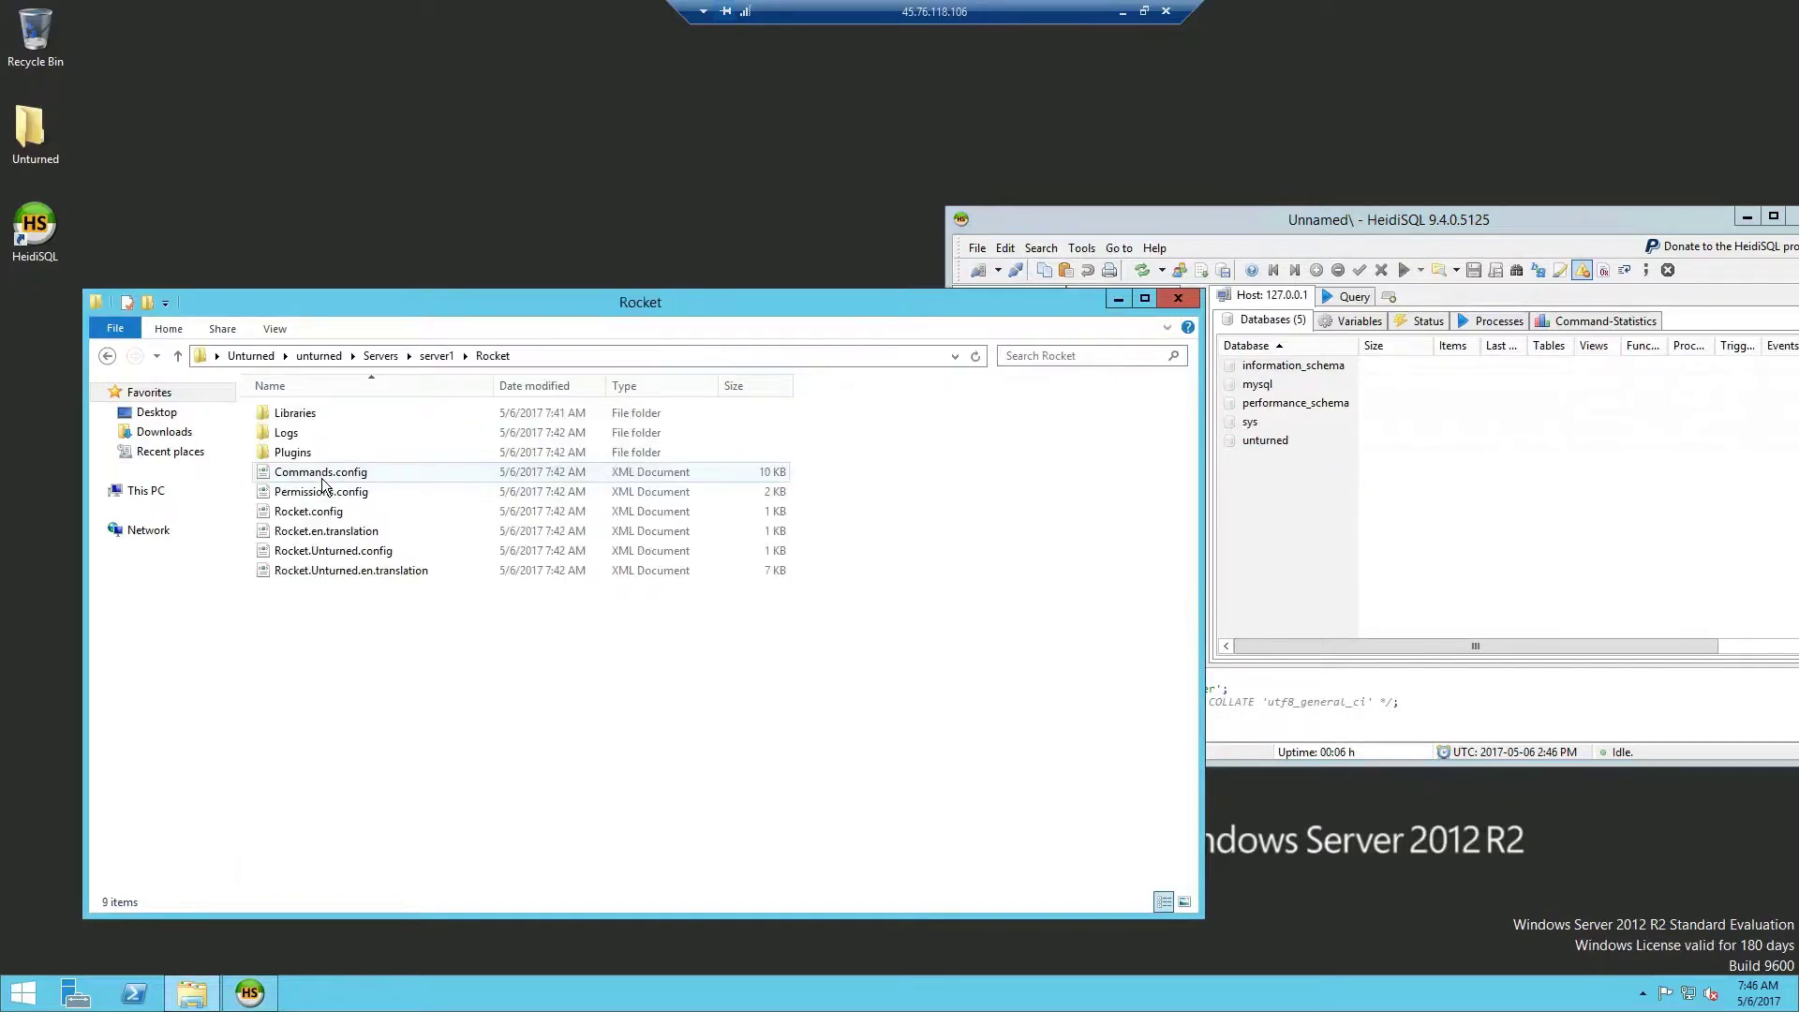
{"action": "double_click", "coordinate": [308, 448]}
{"action": "double_click", "coordinate": [322, 417]}
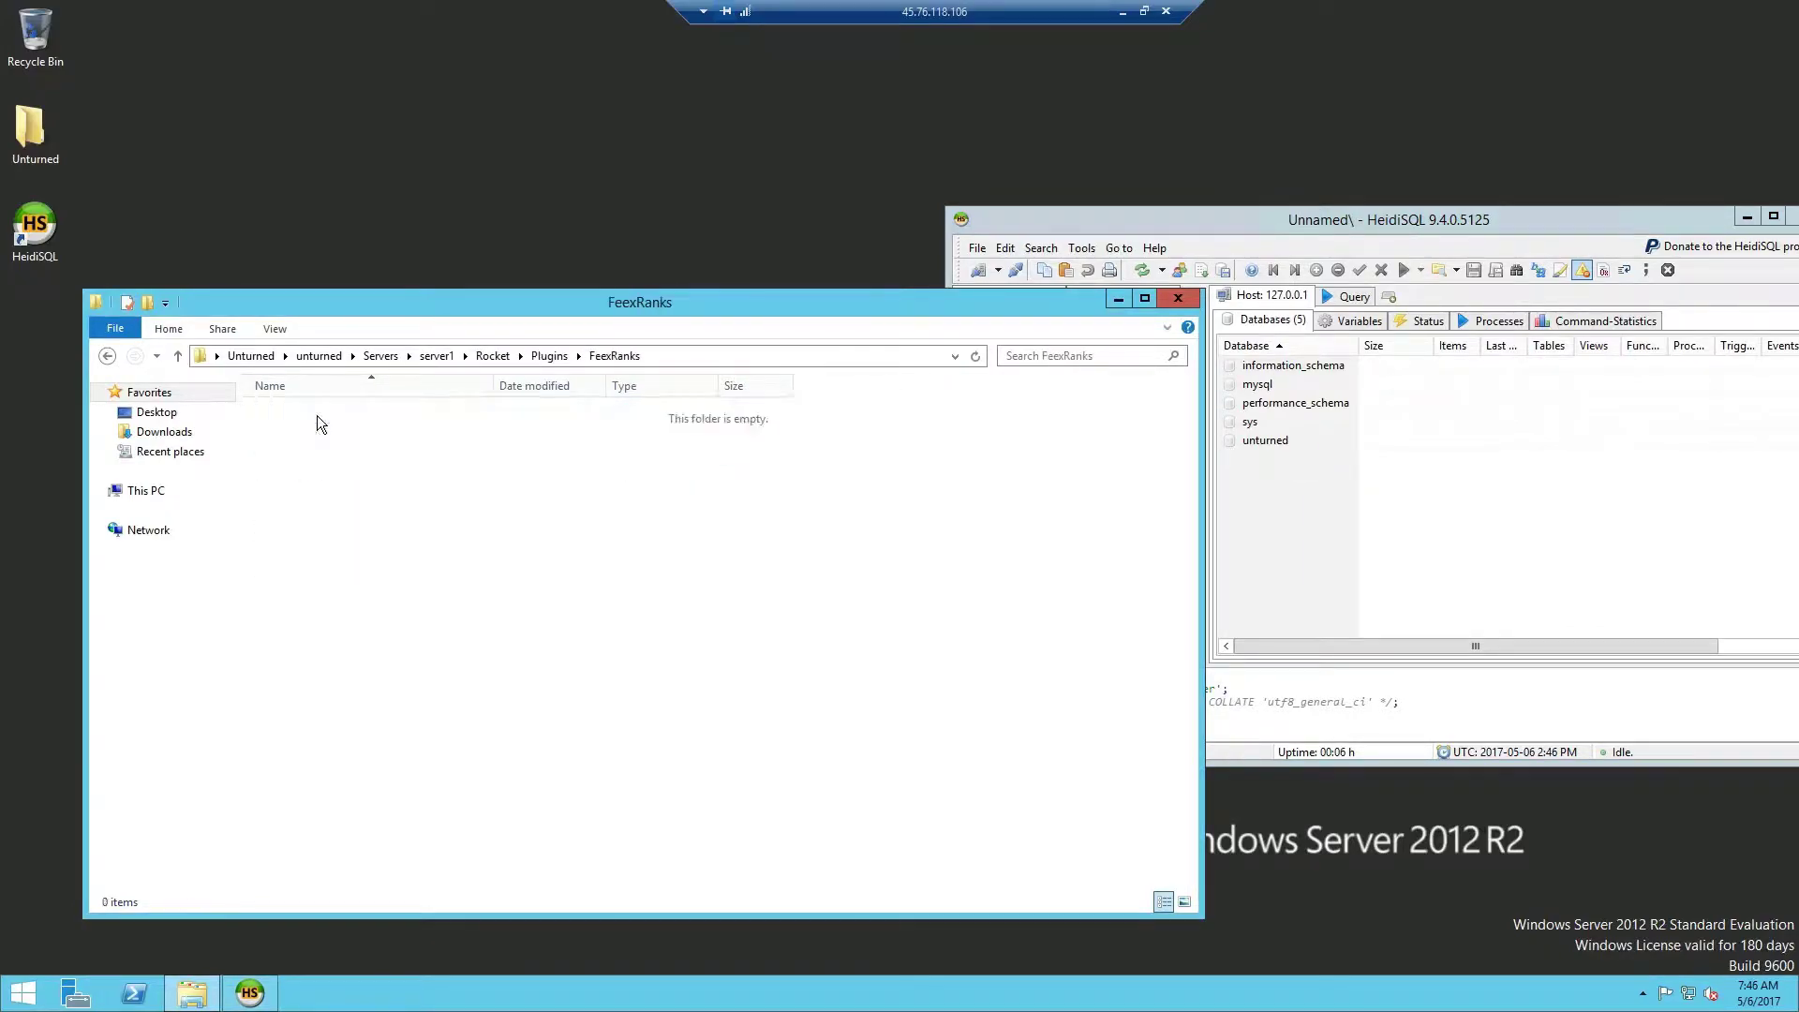
{"action": "right_click", "coordinate": [326, 417]}
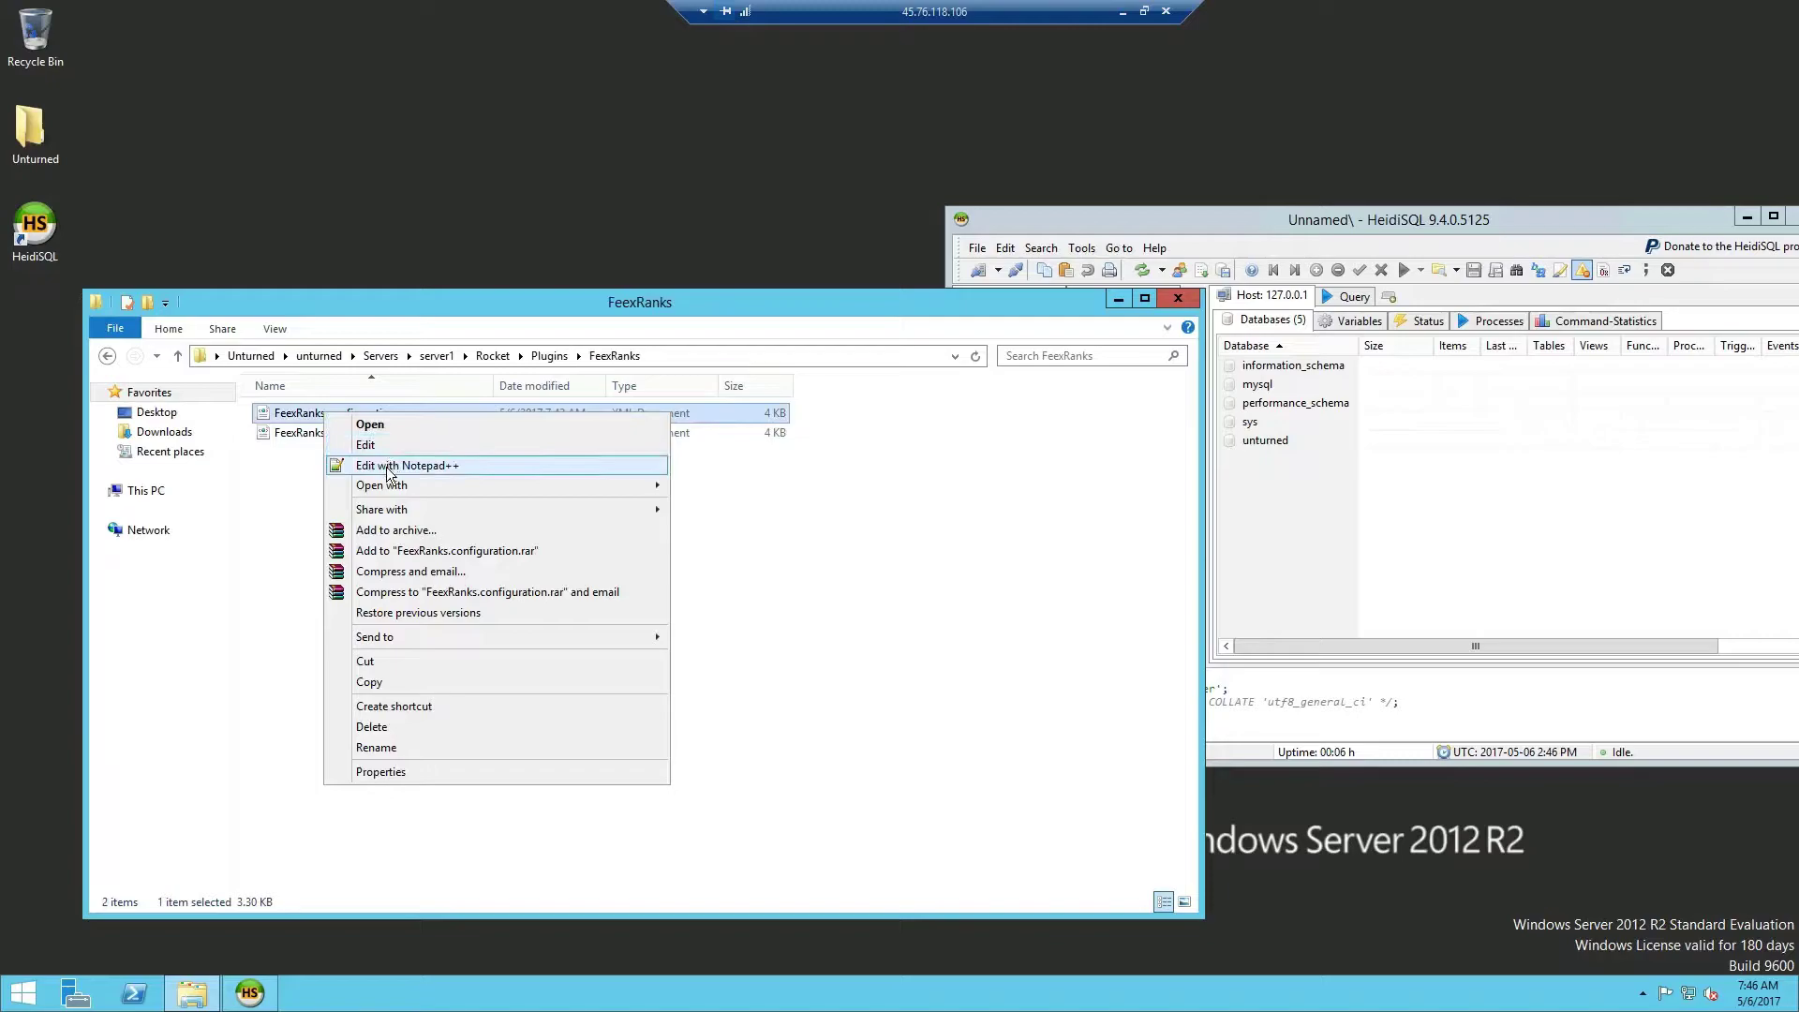
{"action": "left_click", "coordinate": [382, 466]}
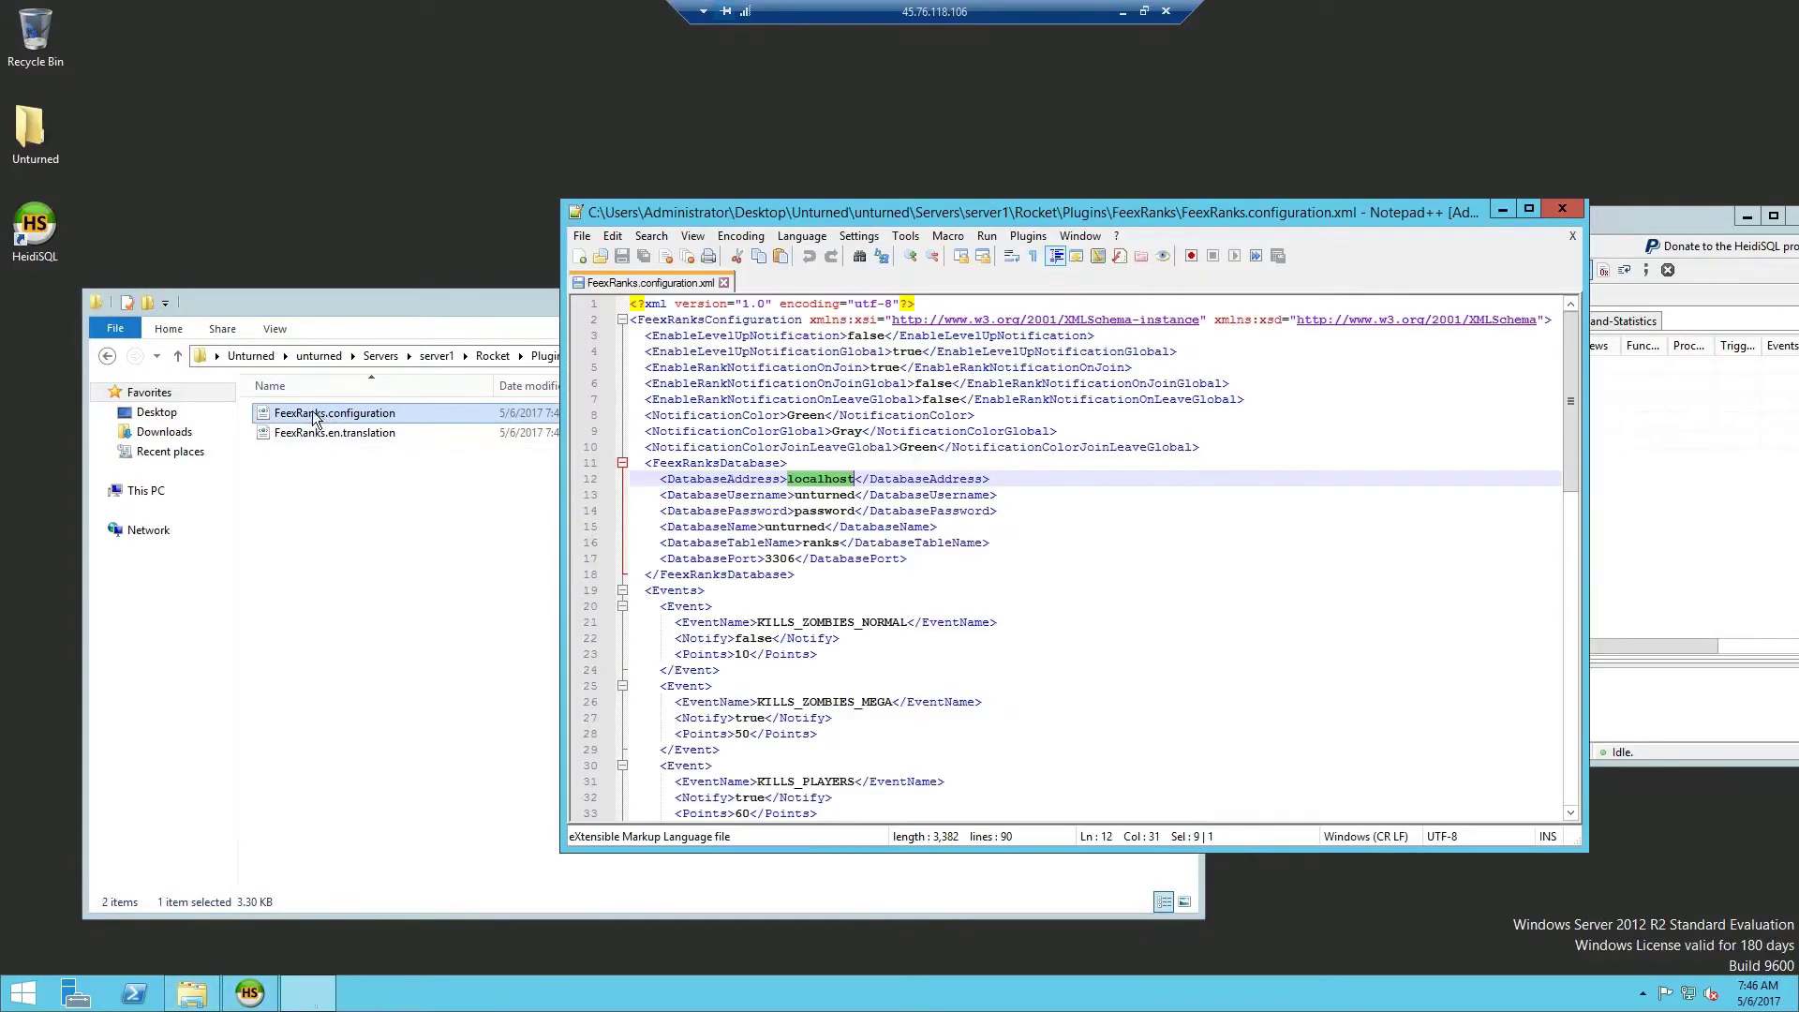
{"action": "left_click_drag", "start_coordinate": [826, 217], "coordinate": [370, 261]}
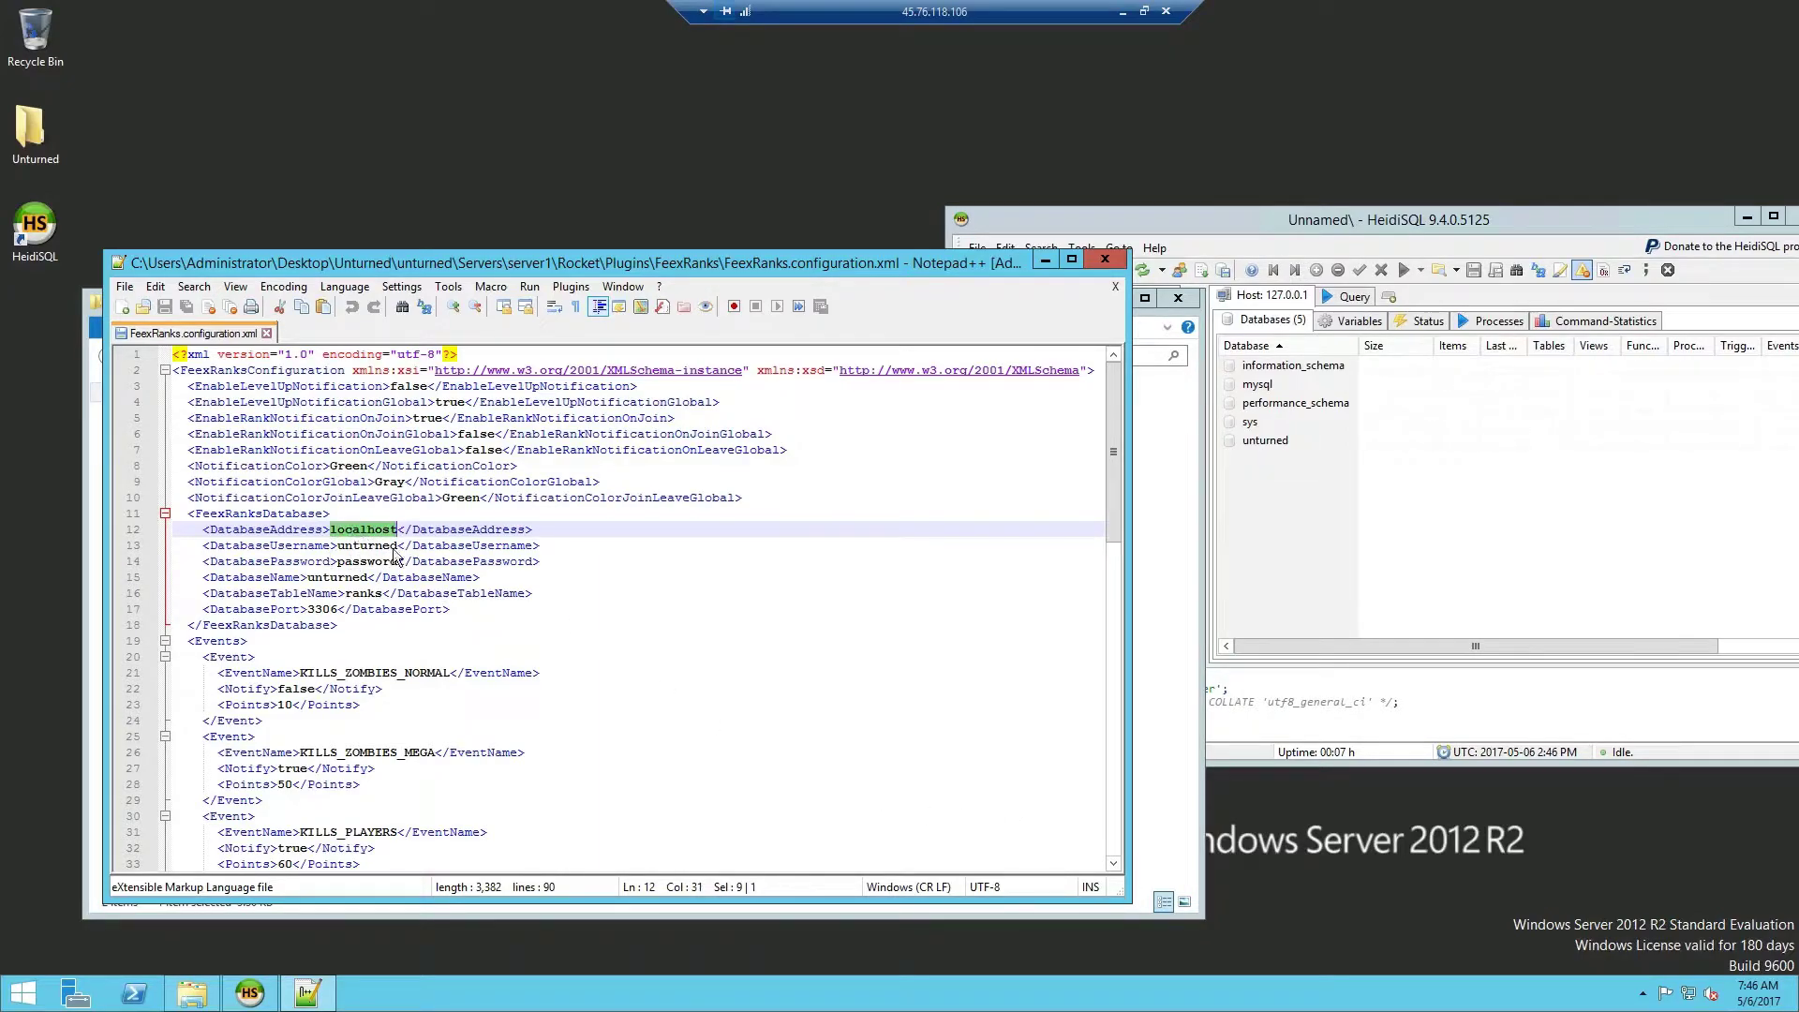
{"action": "double_click", "coordinate": [363, 545]}
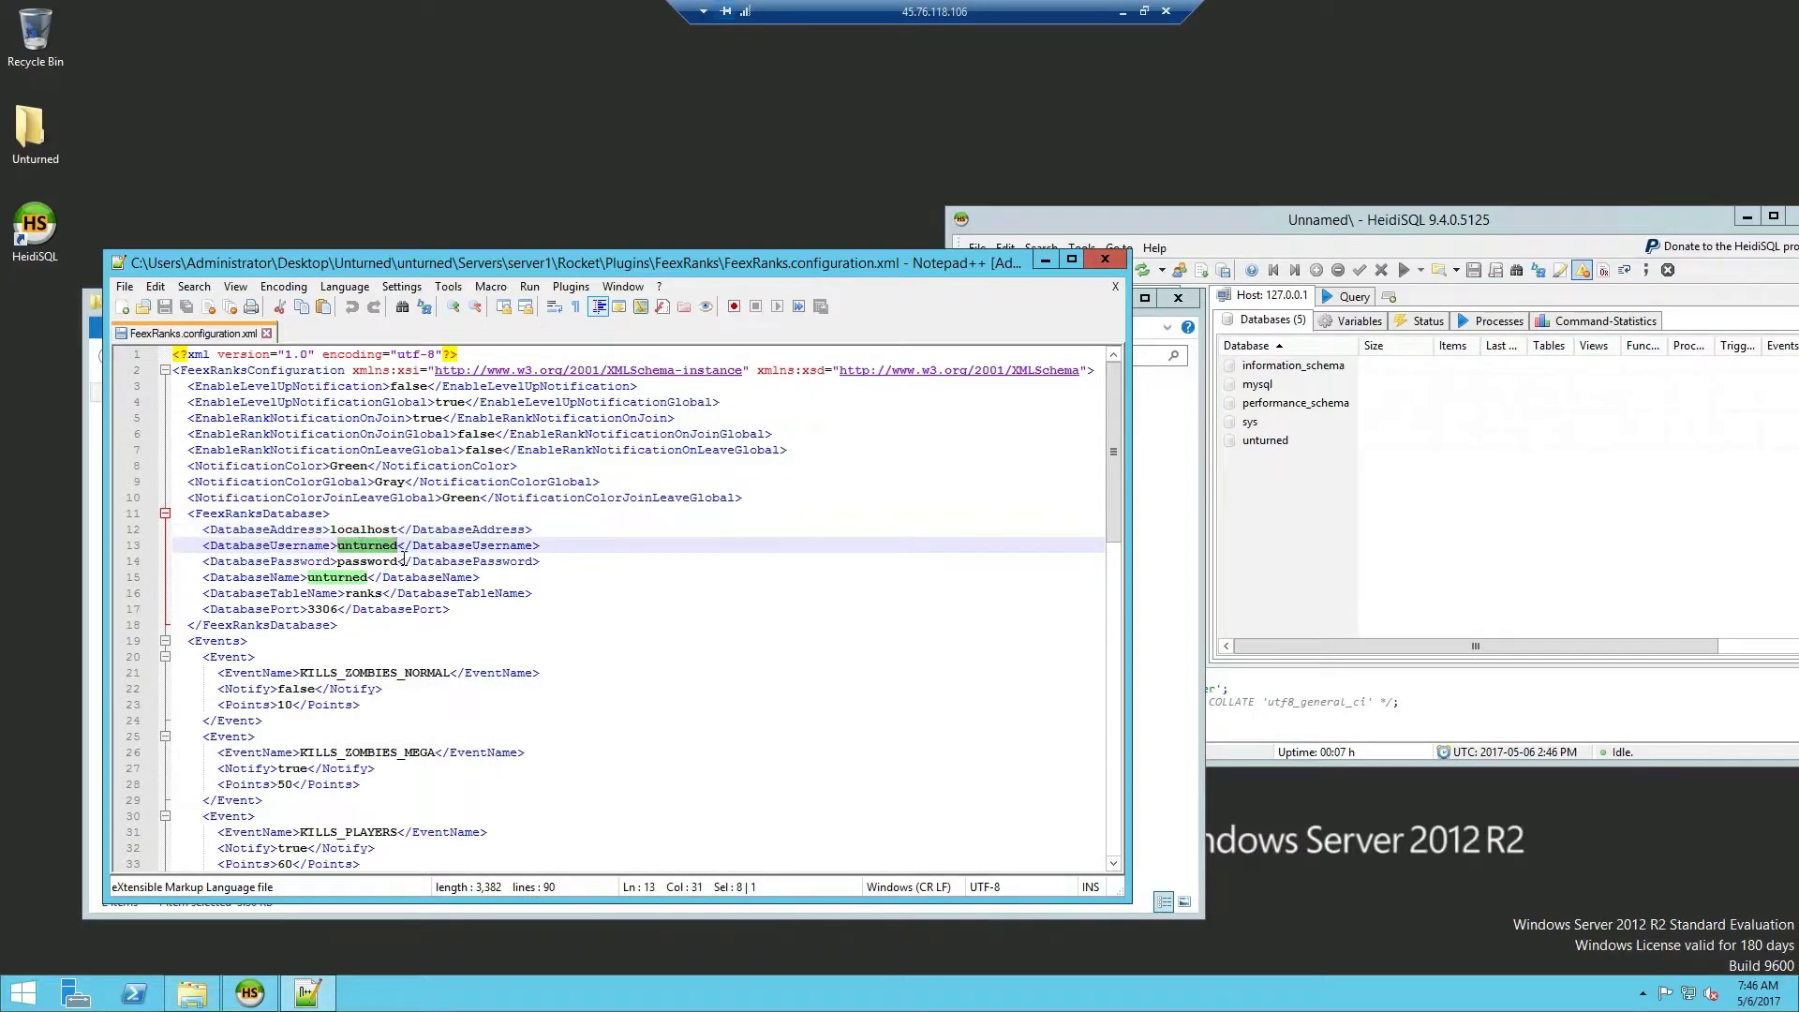
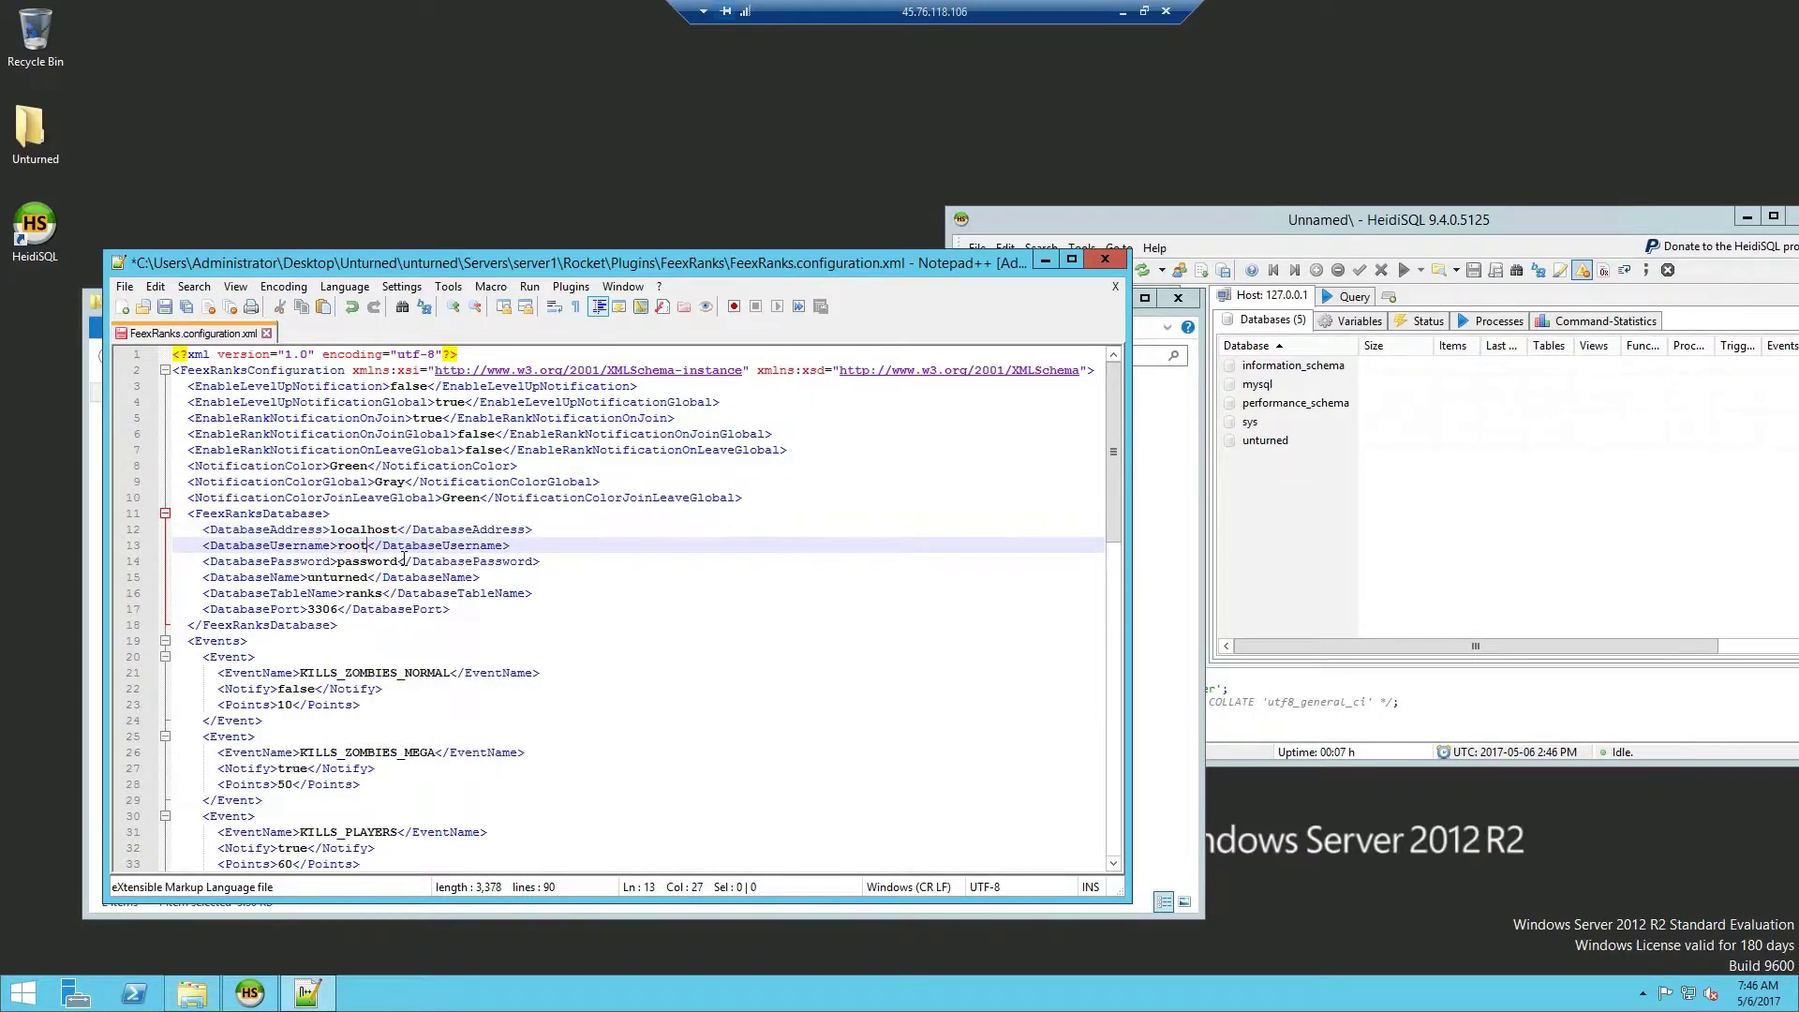
{"action": "double_click", "coordinate": [362, 562]}
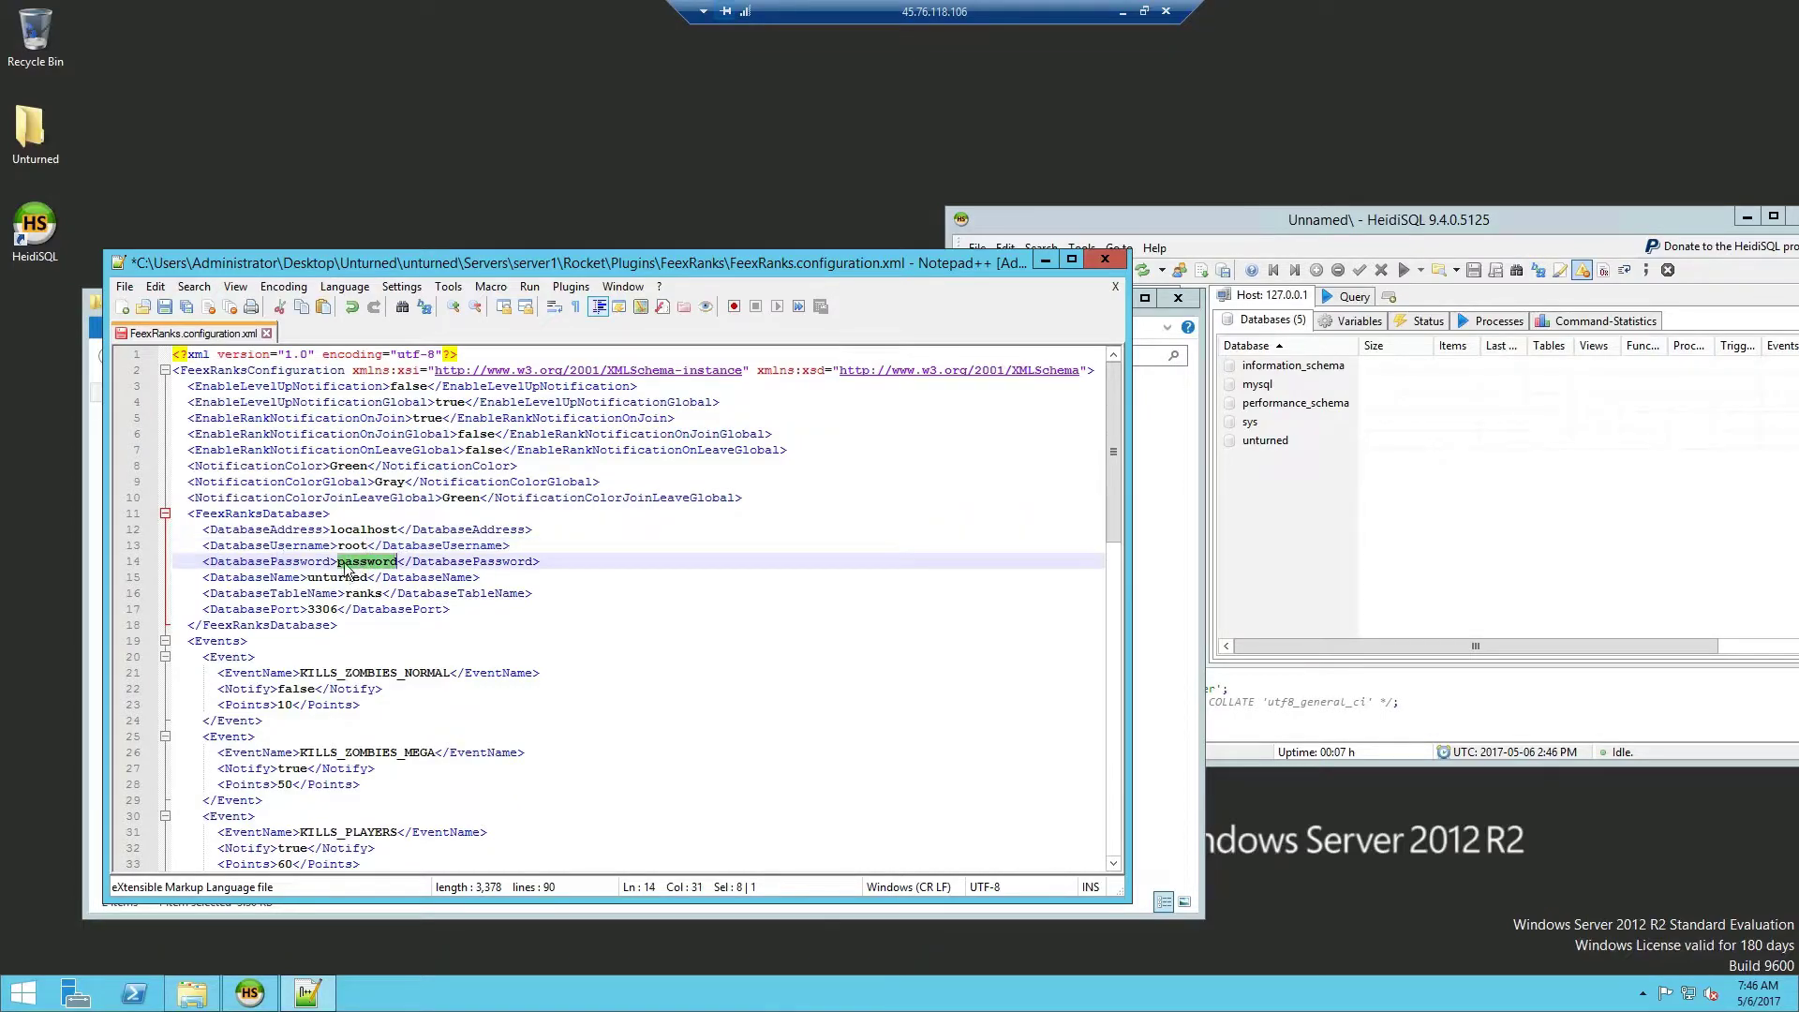
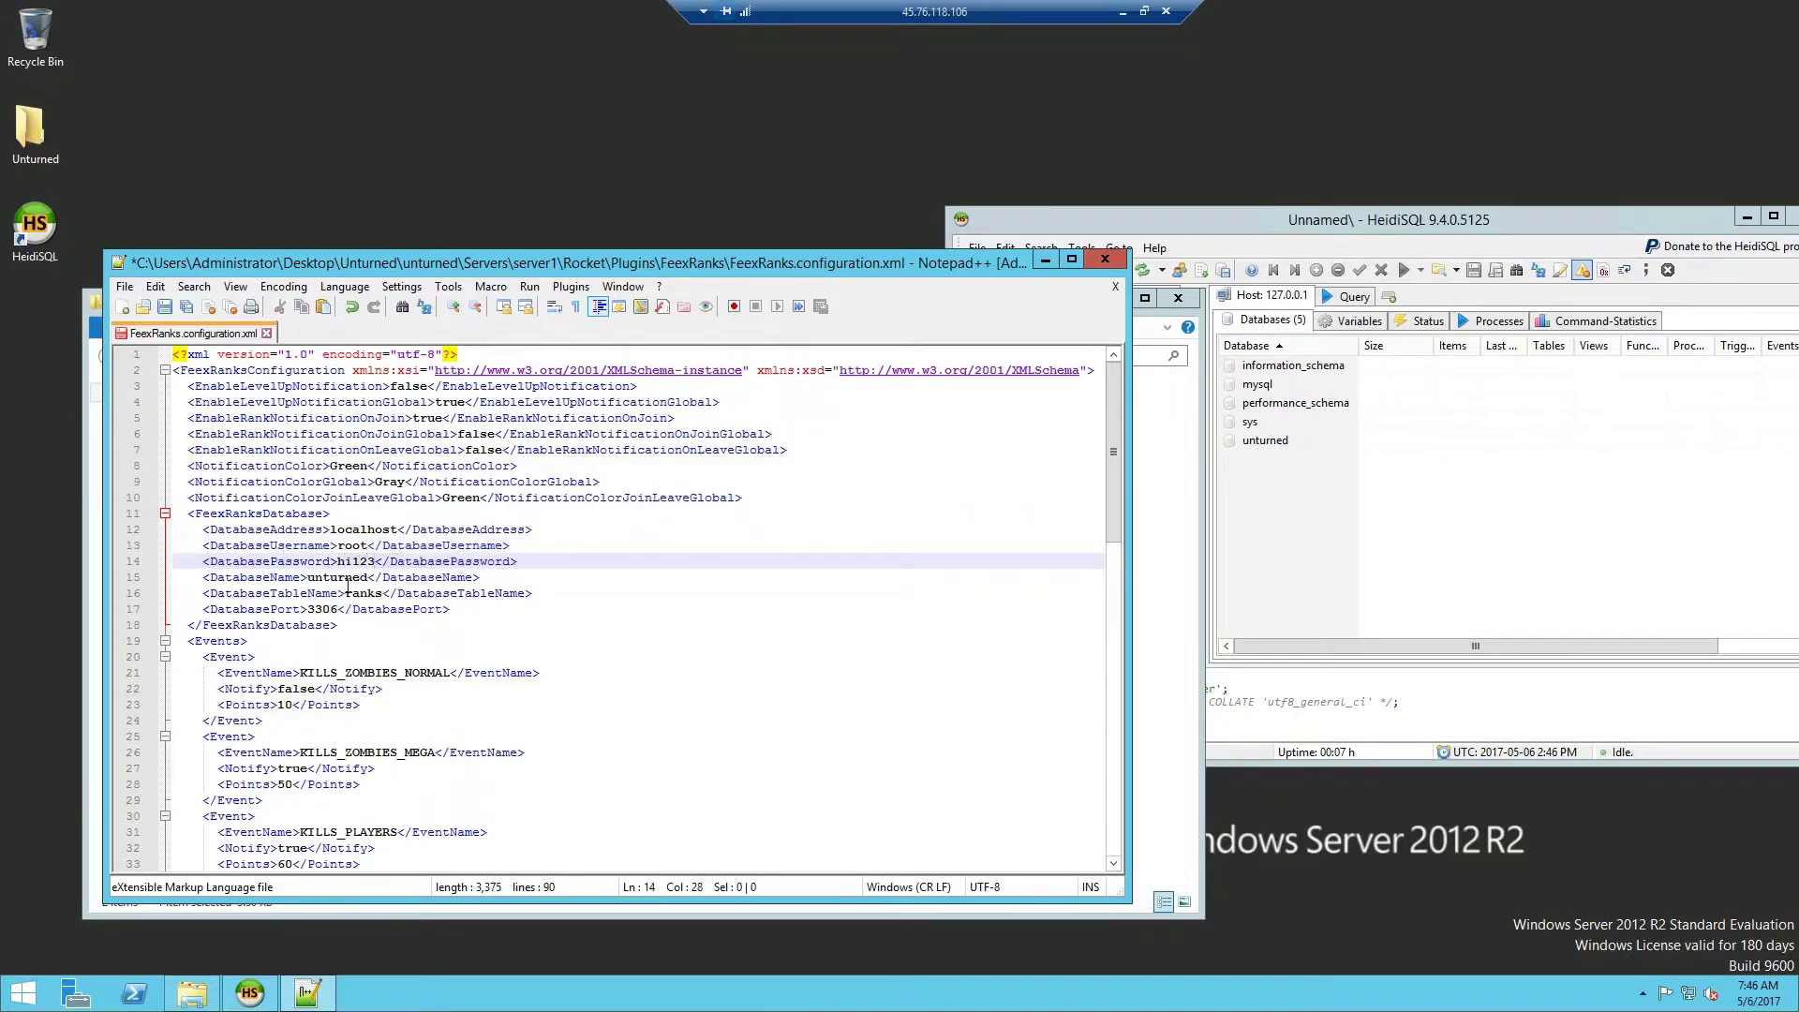
Check database name unturned, table ranks and port 3306 against the database in HeidiSQL
{"action": "double_click", "coordinate": [343, 579]}
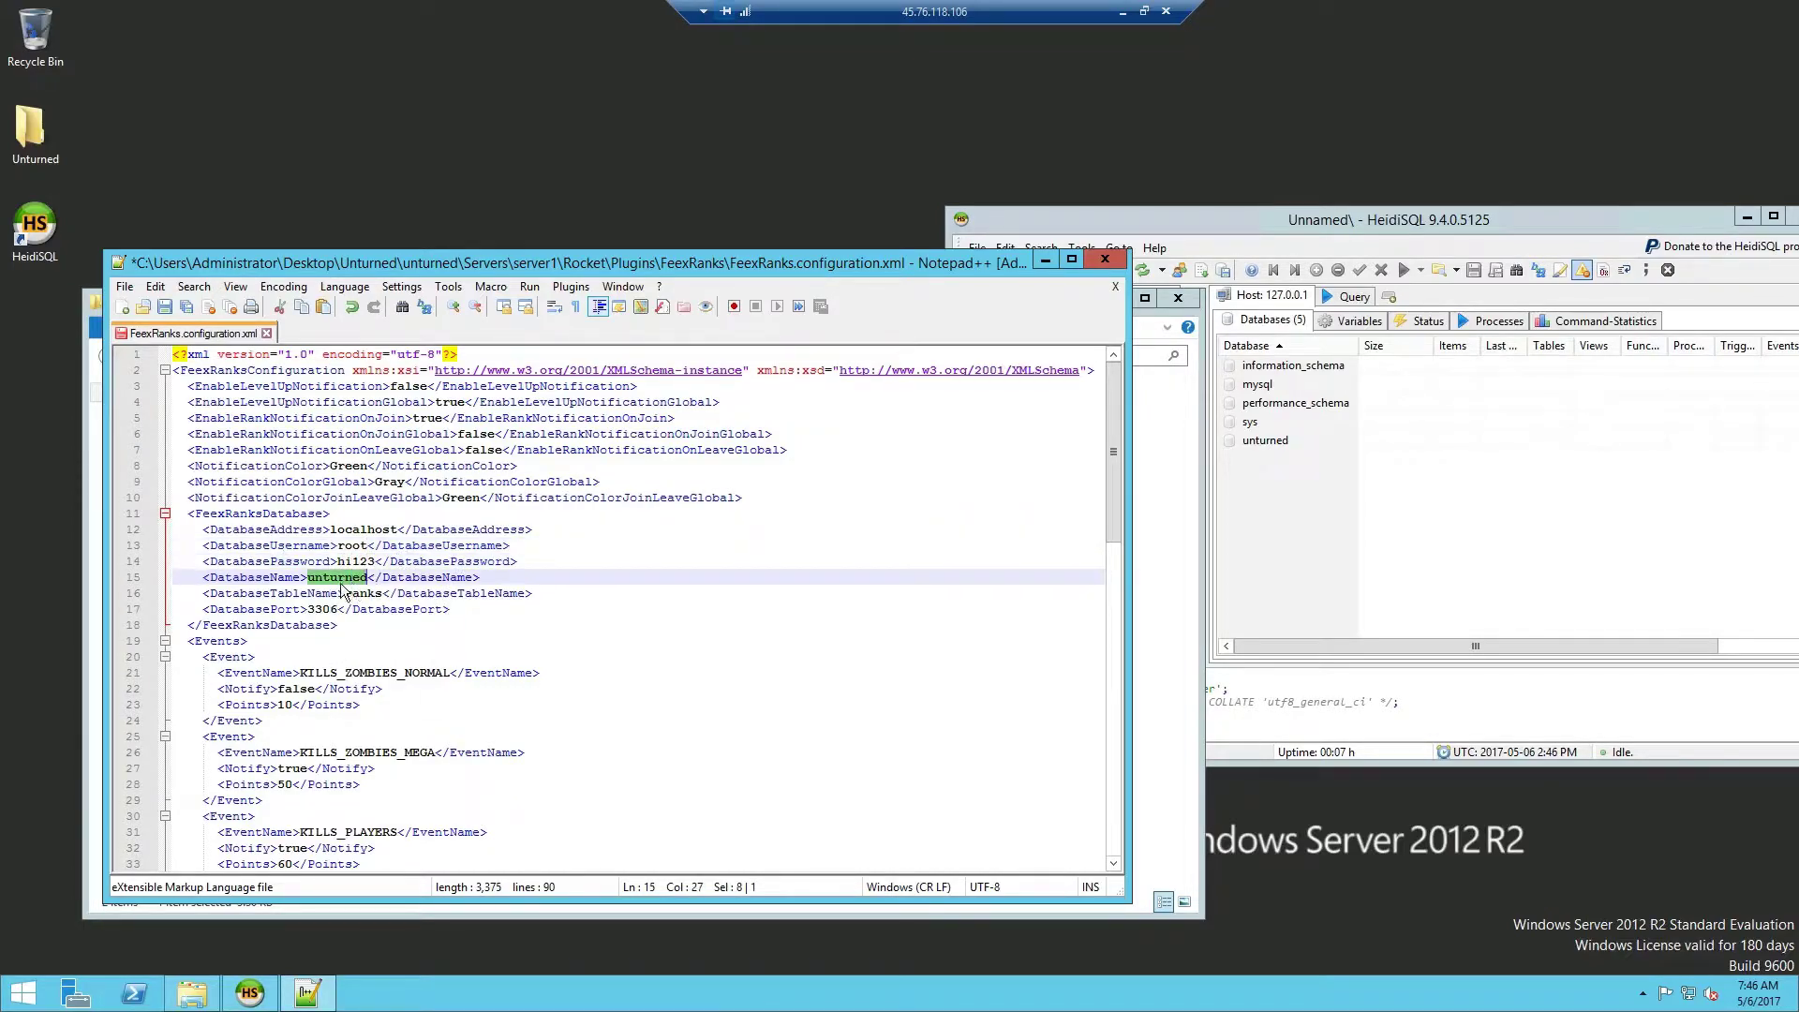
{"action": "left_click", "coordinate": [1450, 507]}
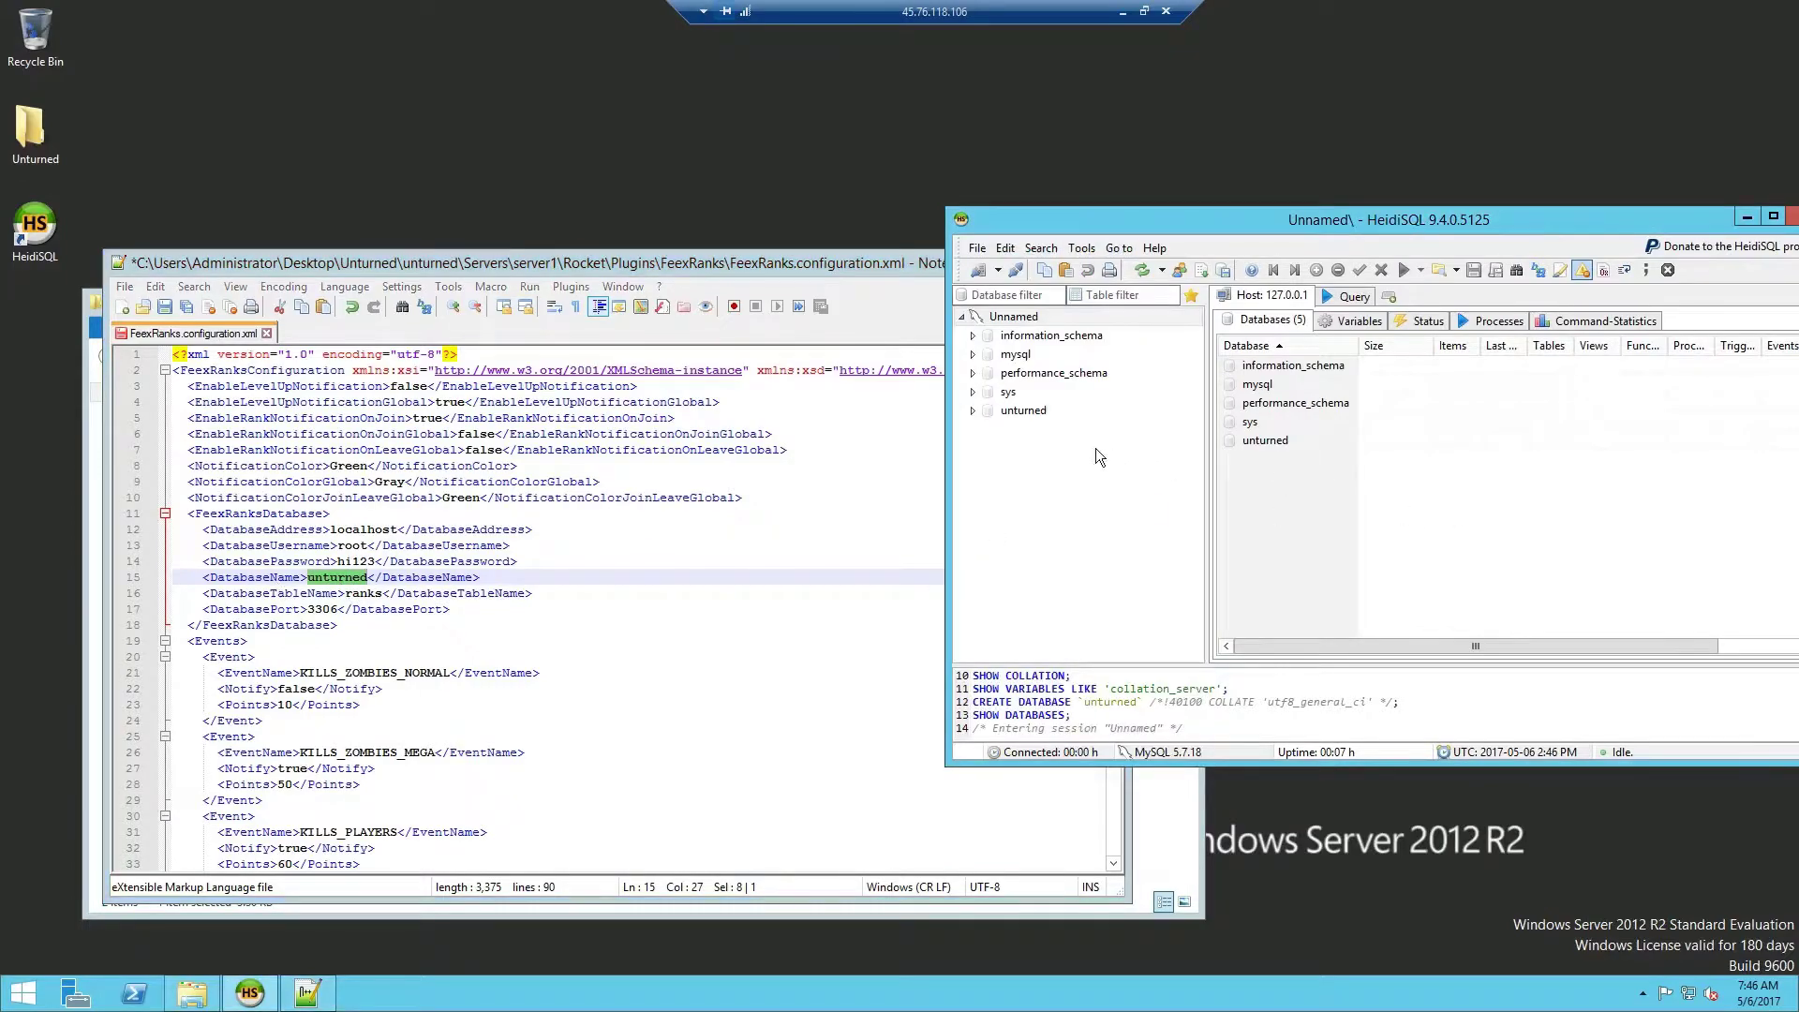
{"action": "left_click", "coordinate": [1045, 417]}
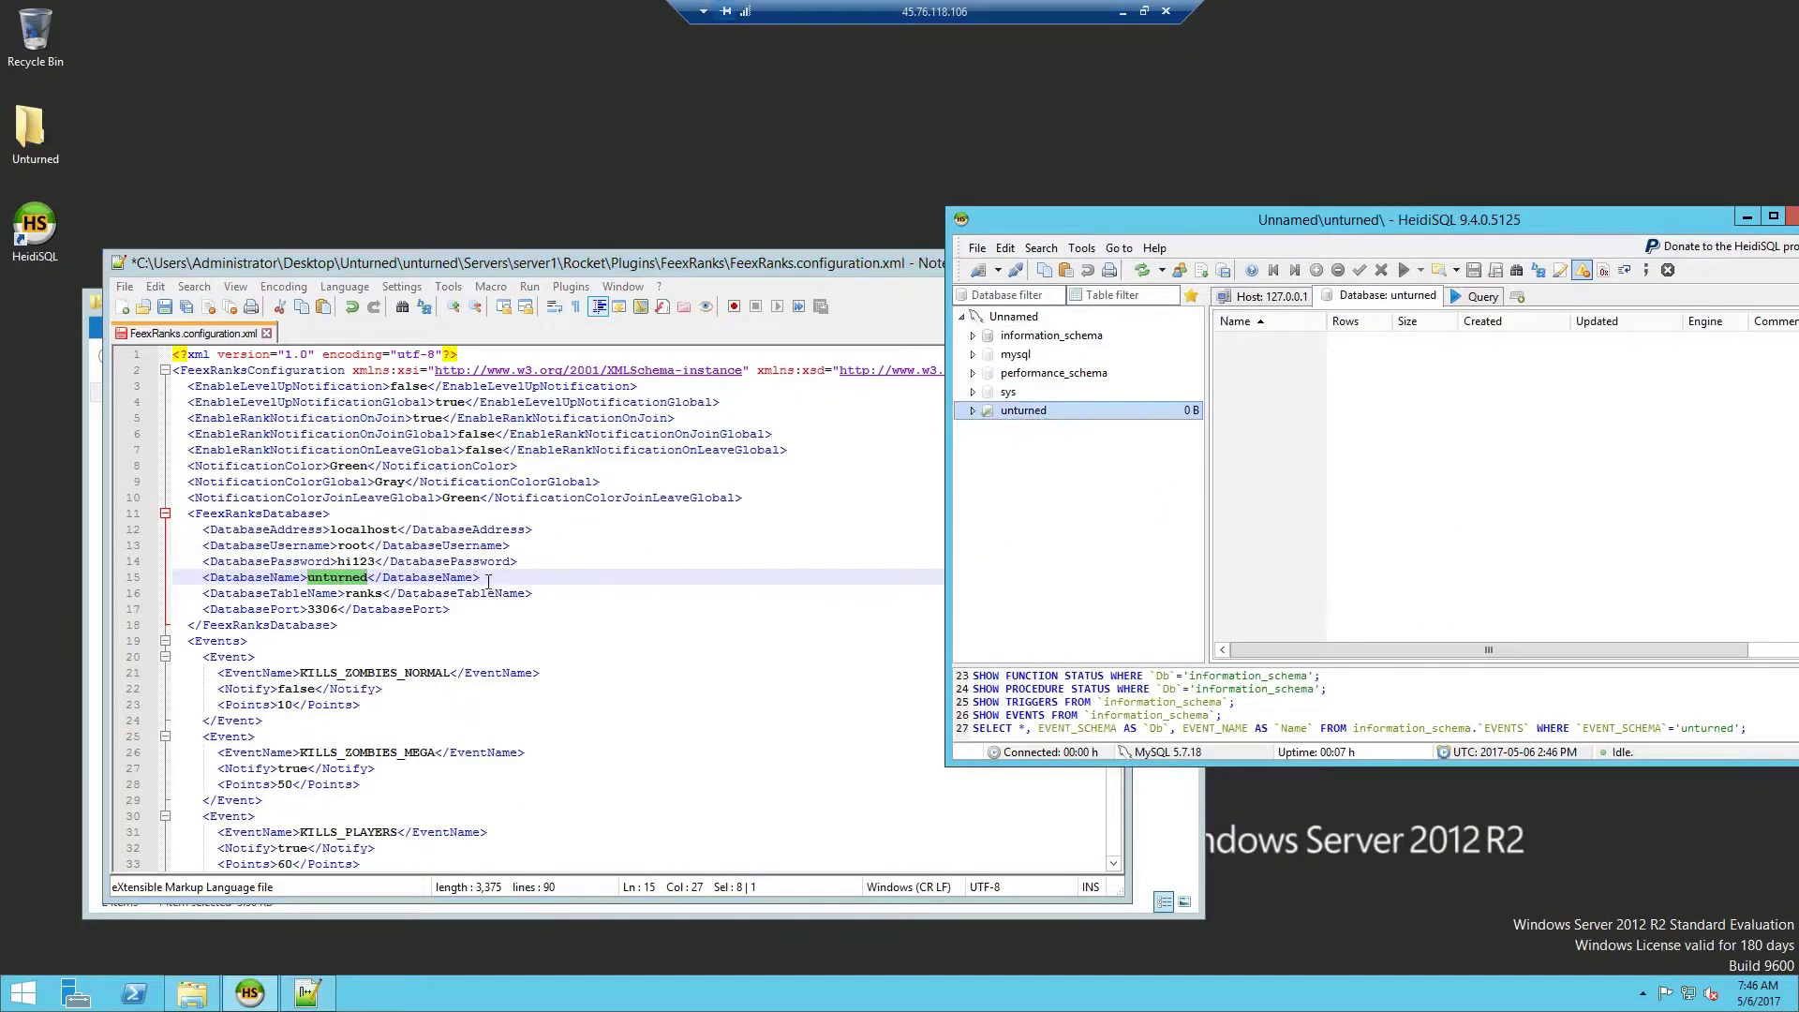
{"action": "double_click", "coordinate": [369, 593]}
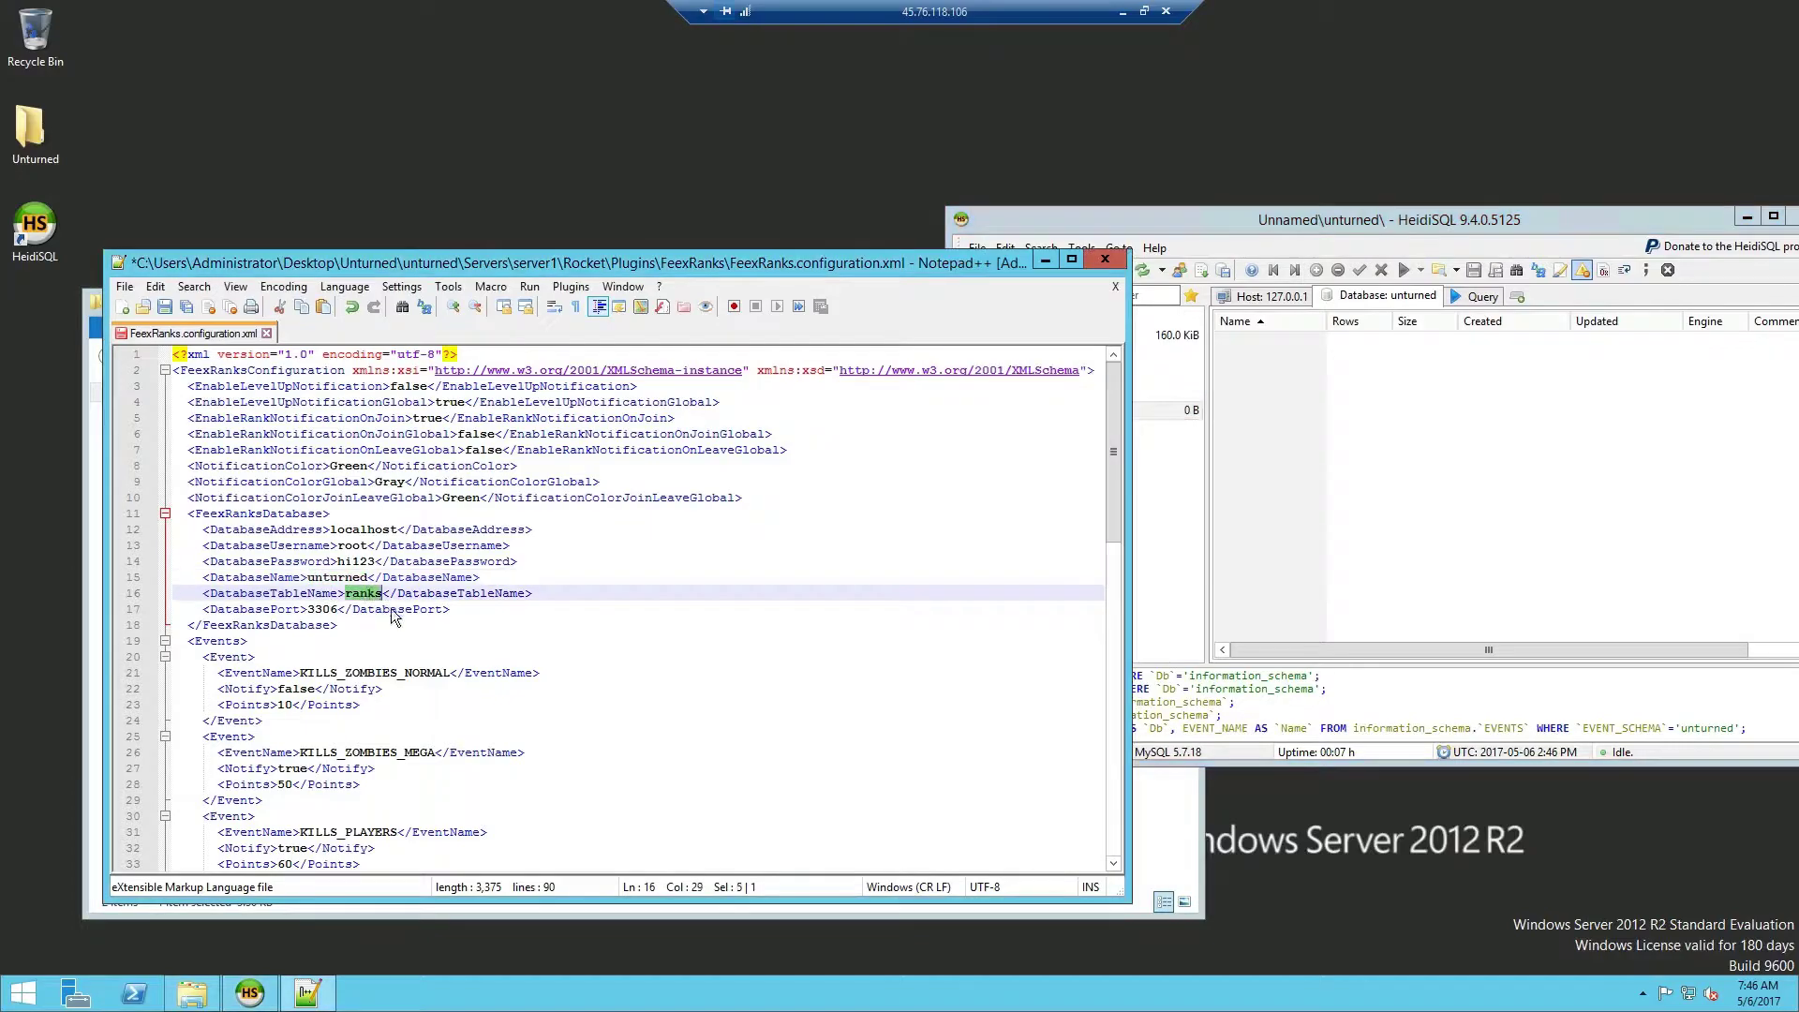
{"action": "double_click", "coordinate": [325, 609]}
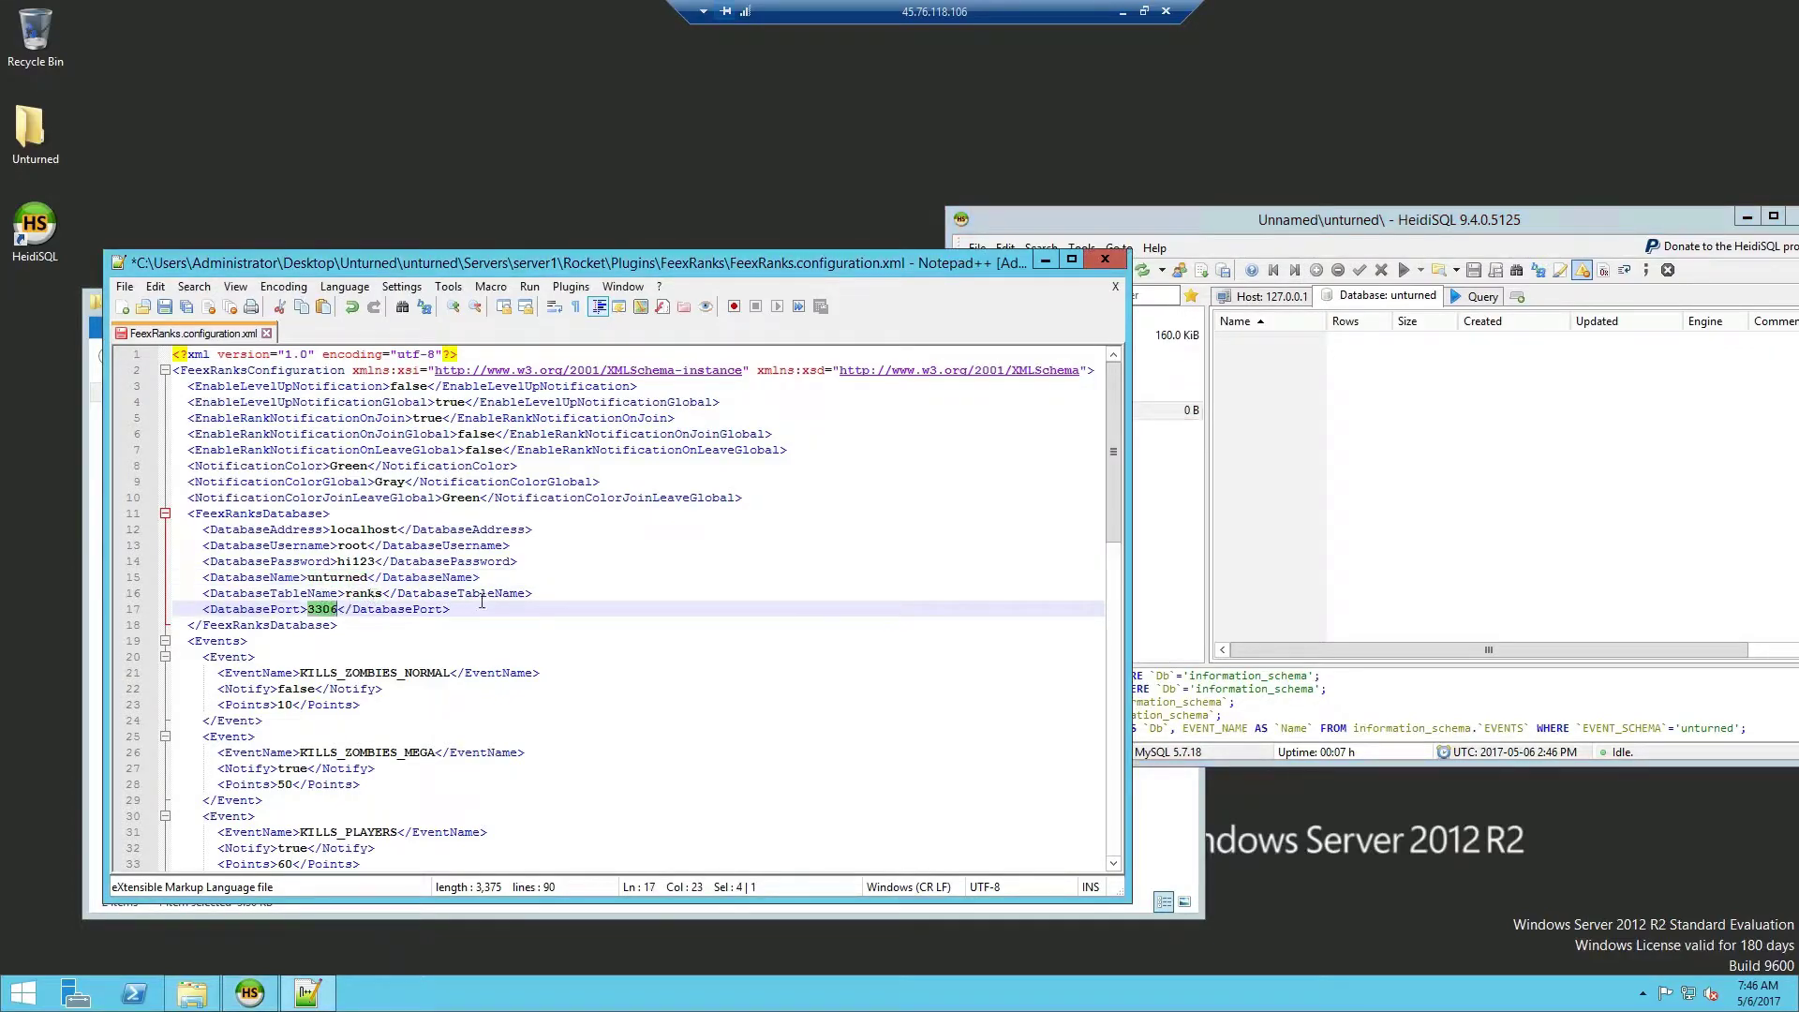
{"action": "left_click", "coordinate": [574, 640]}
{"action": "scroll", "coordinate": [575, 635], "scroll_direction": "down", "scroll_amount": 2}
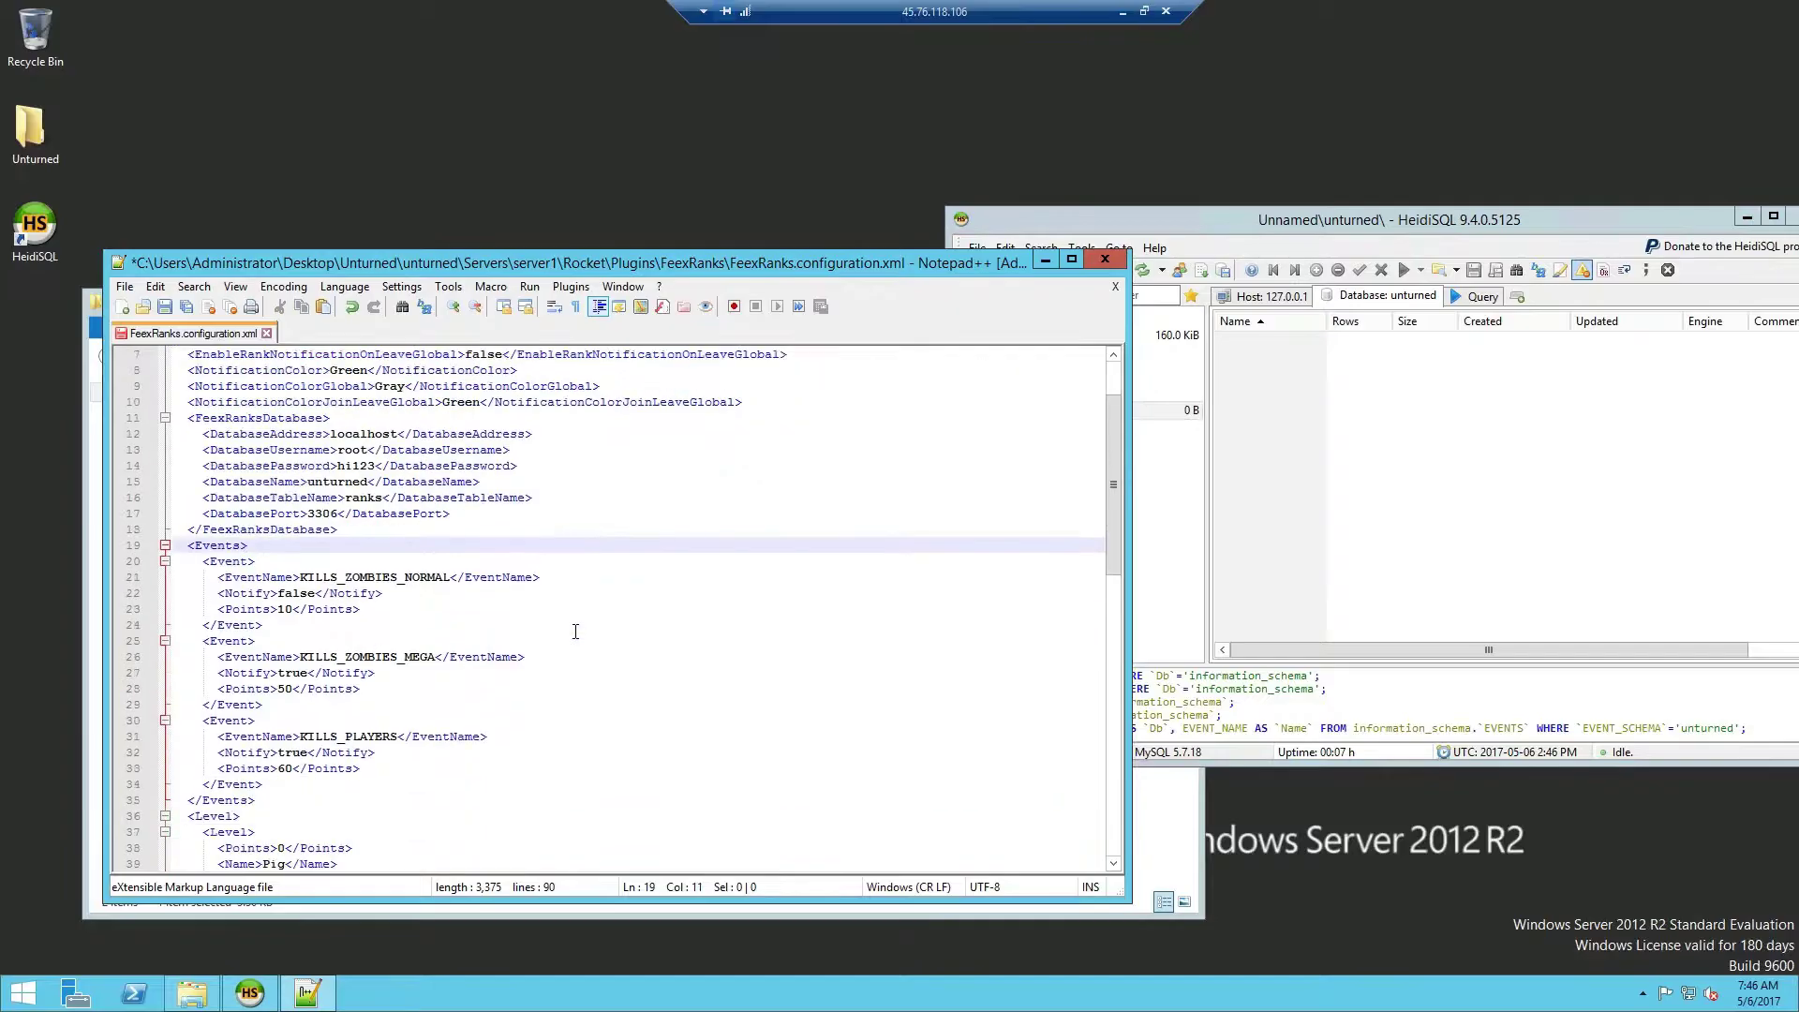
{"action": "scroll", "coordinate": [575, 668], "scroll_direction": "up", "scroll_amount": 2}
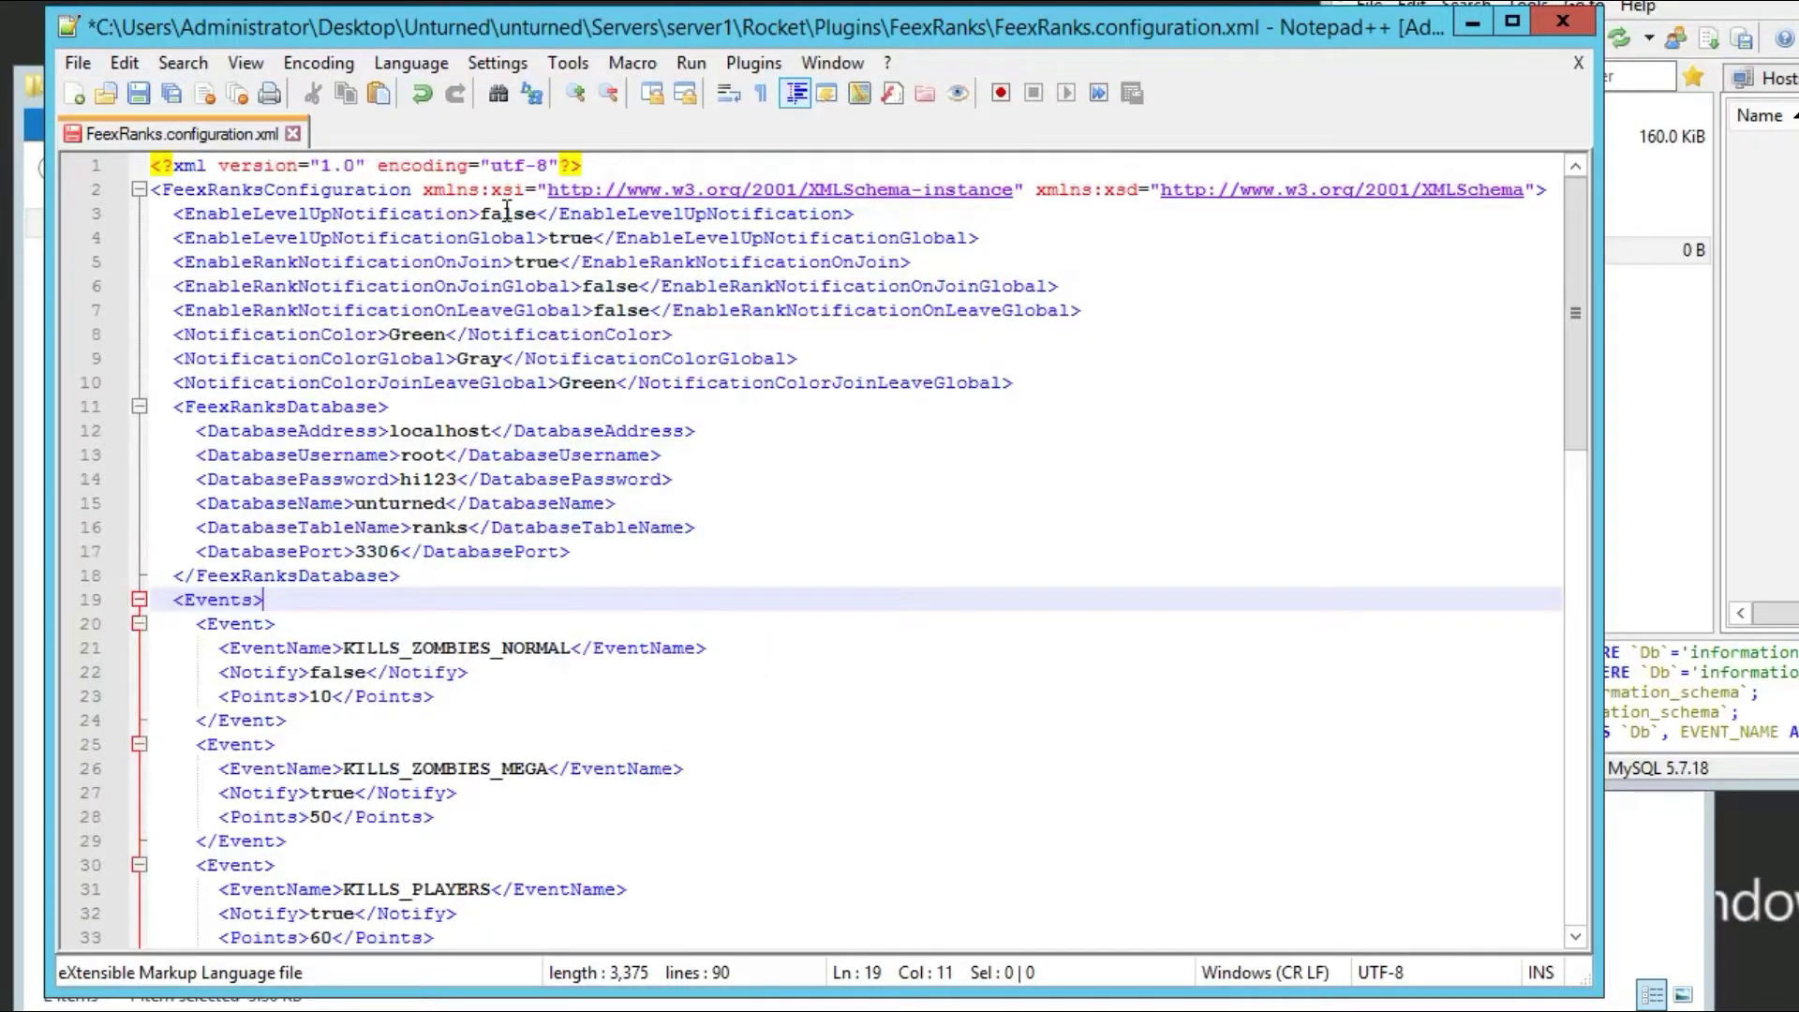
{"action": "double_click", "coordinate": [408, 385]}
{"action": "left_click", "coordinate": [571, 238]}
{"action": "left_click", "coordinate": [494, 261]}
{"action": "left_click", "coordinate": [593, 286]}
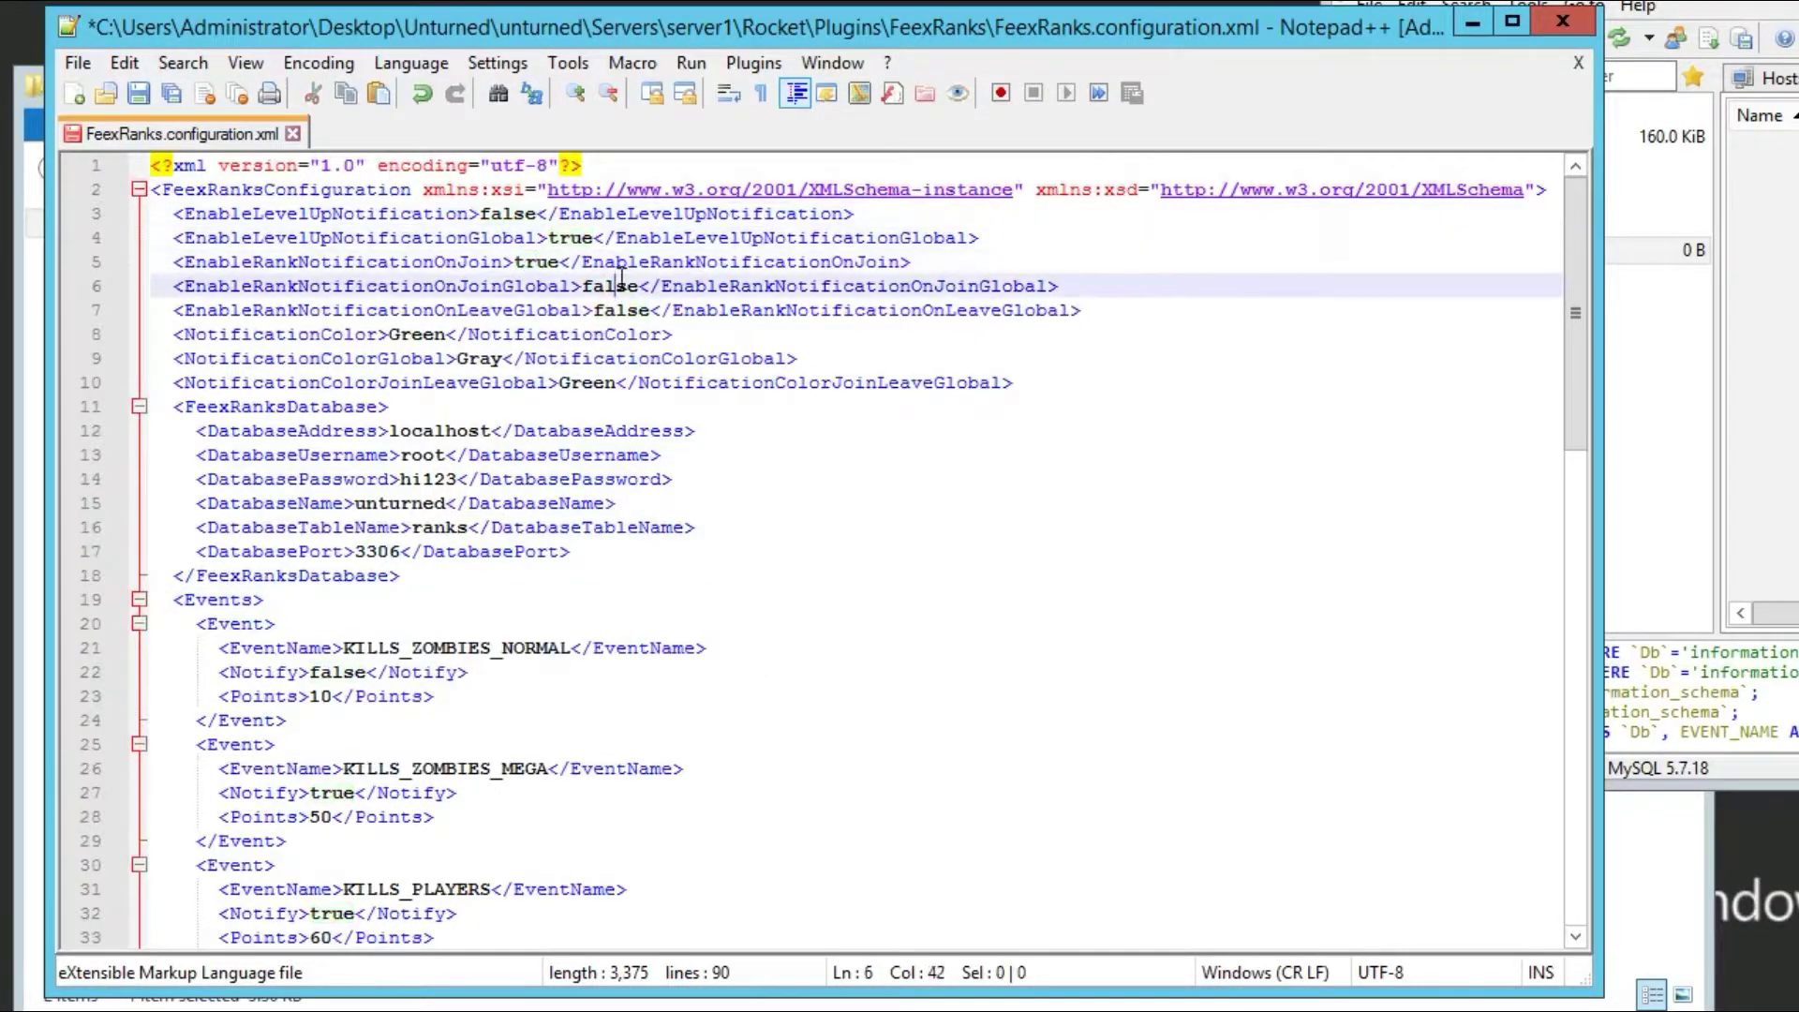
{"action": "scroll", "coordinate": [507, 471], "scroll_direction": "down", "scroll_amount": 2}
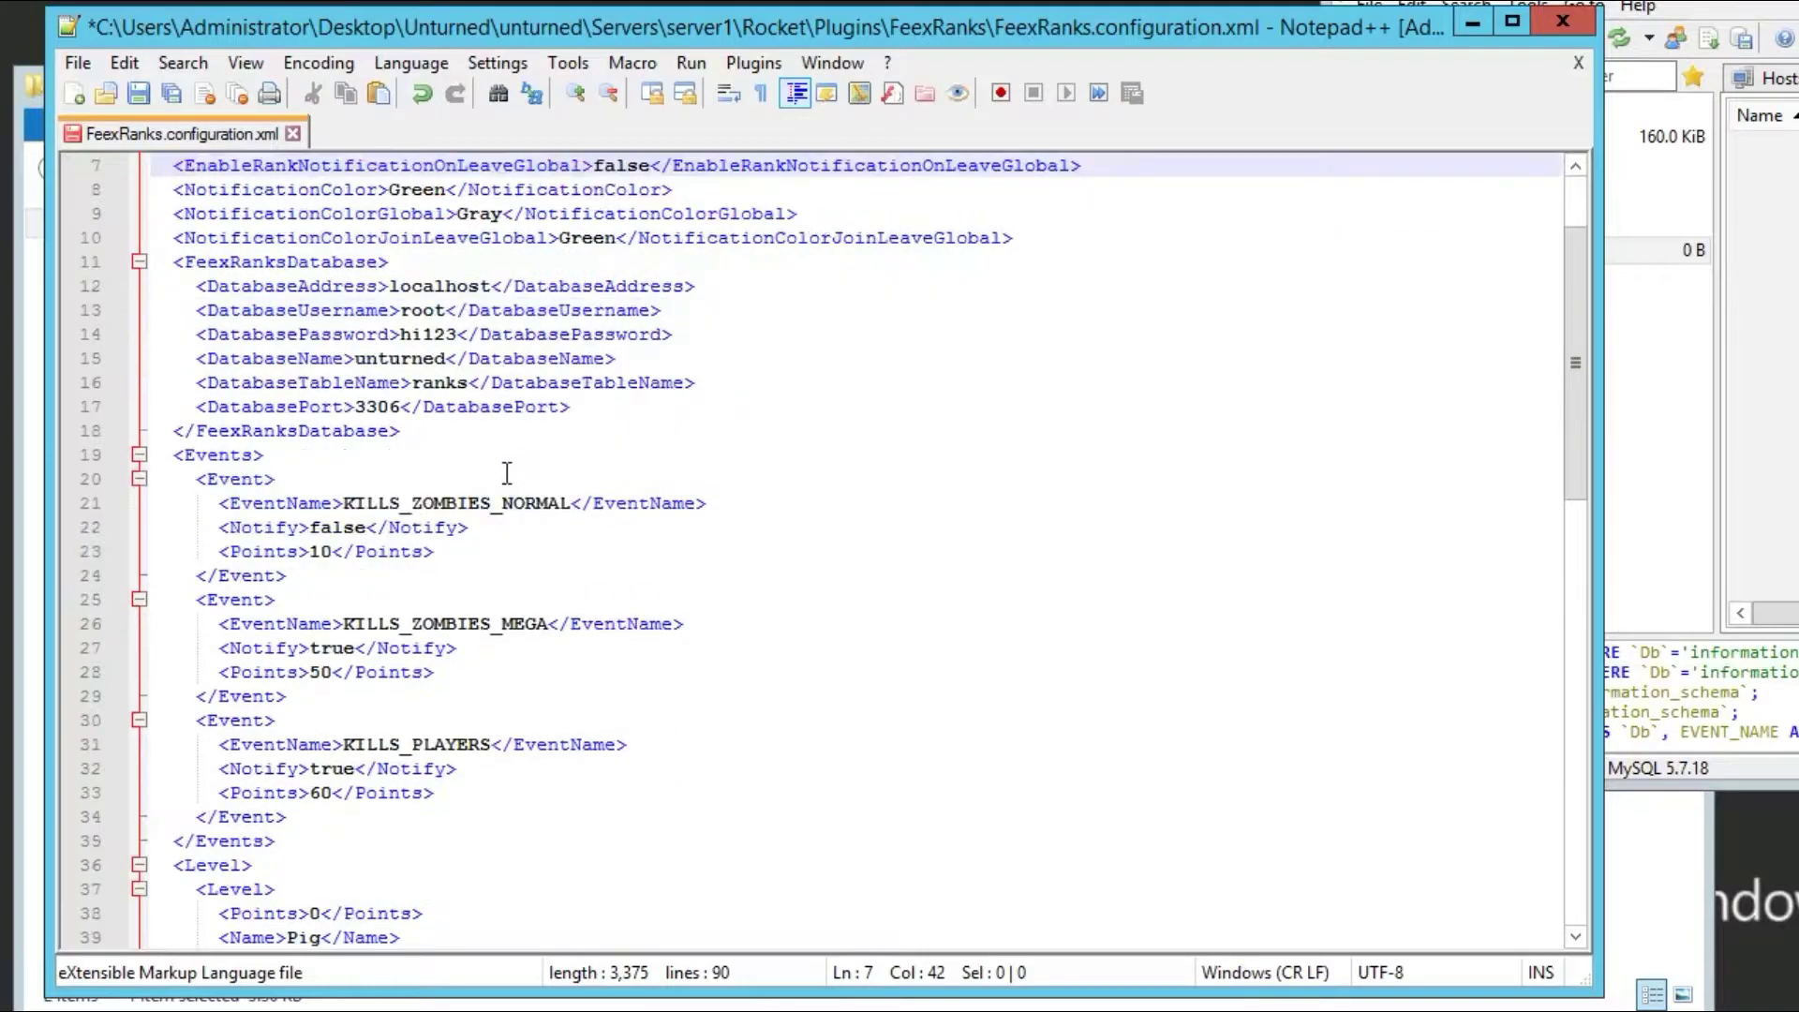
{"action": "left_click", "coordinate": [437, 556]}
{"action": "scroll", "coordinate": [433, 556], "scroll_direction": "down", "scroll_amount": 1}
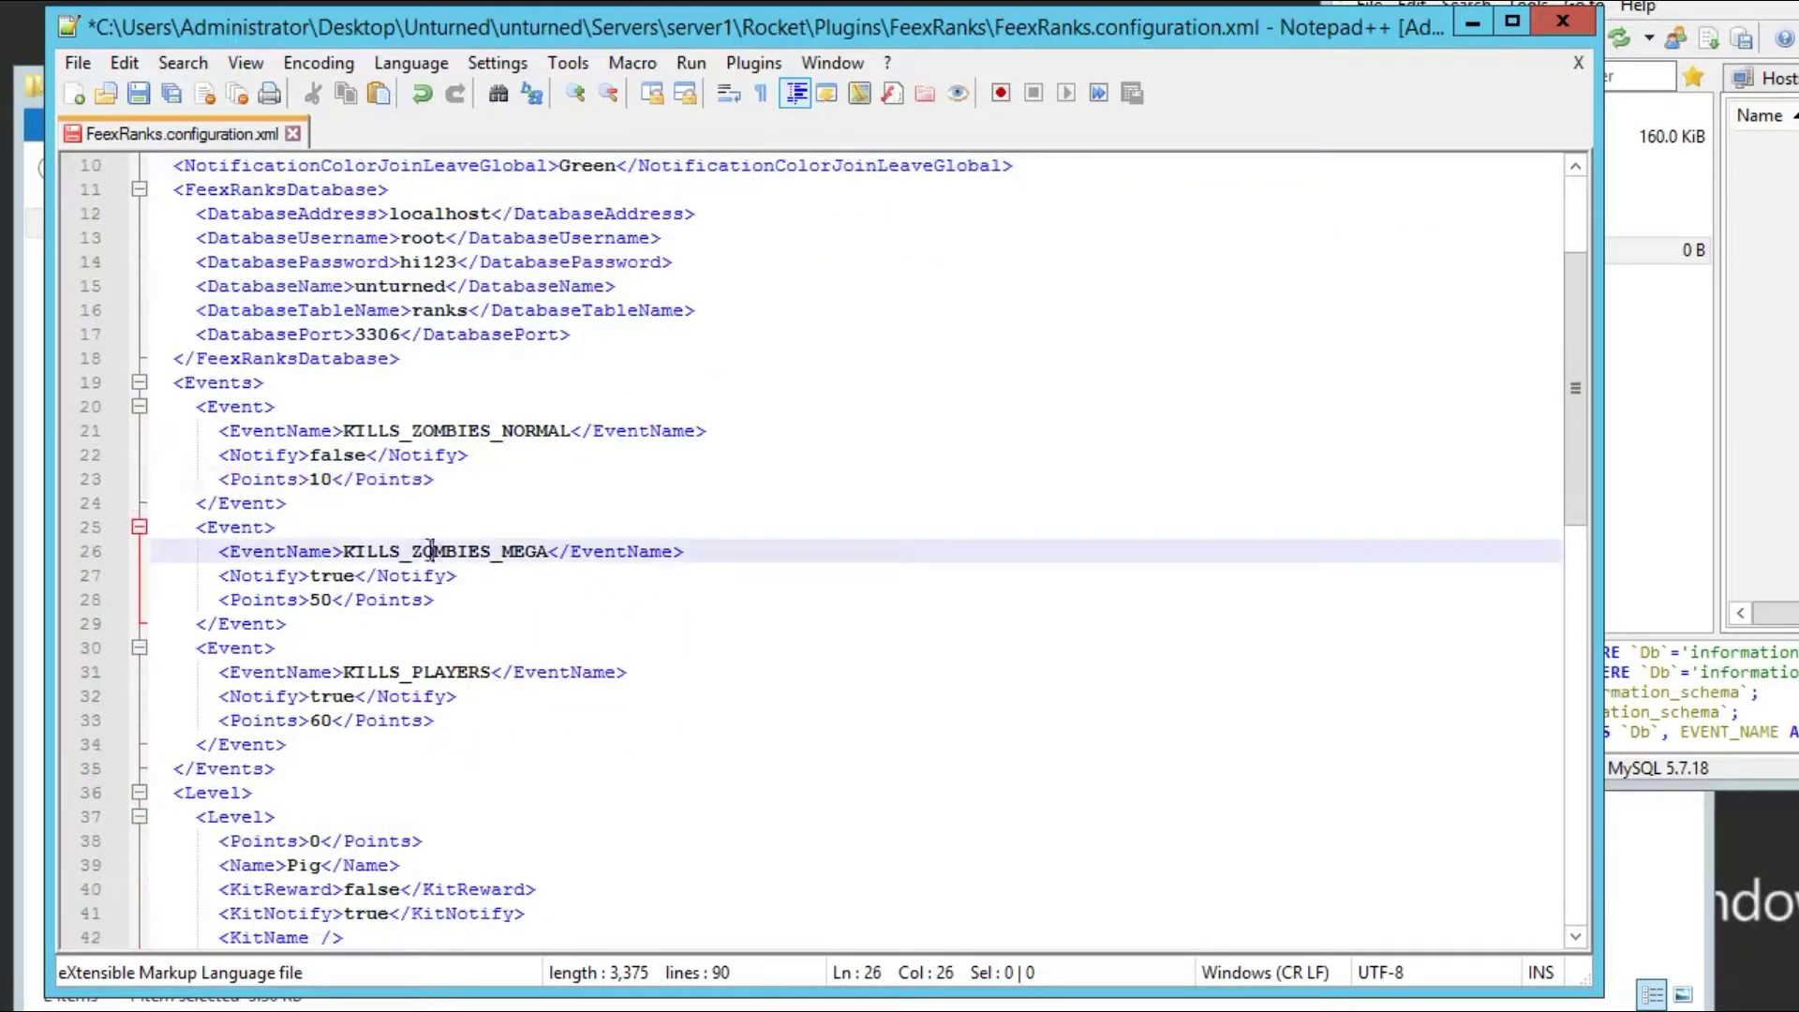
{"action": "left_click", "coordinate": [331, 509]}
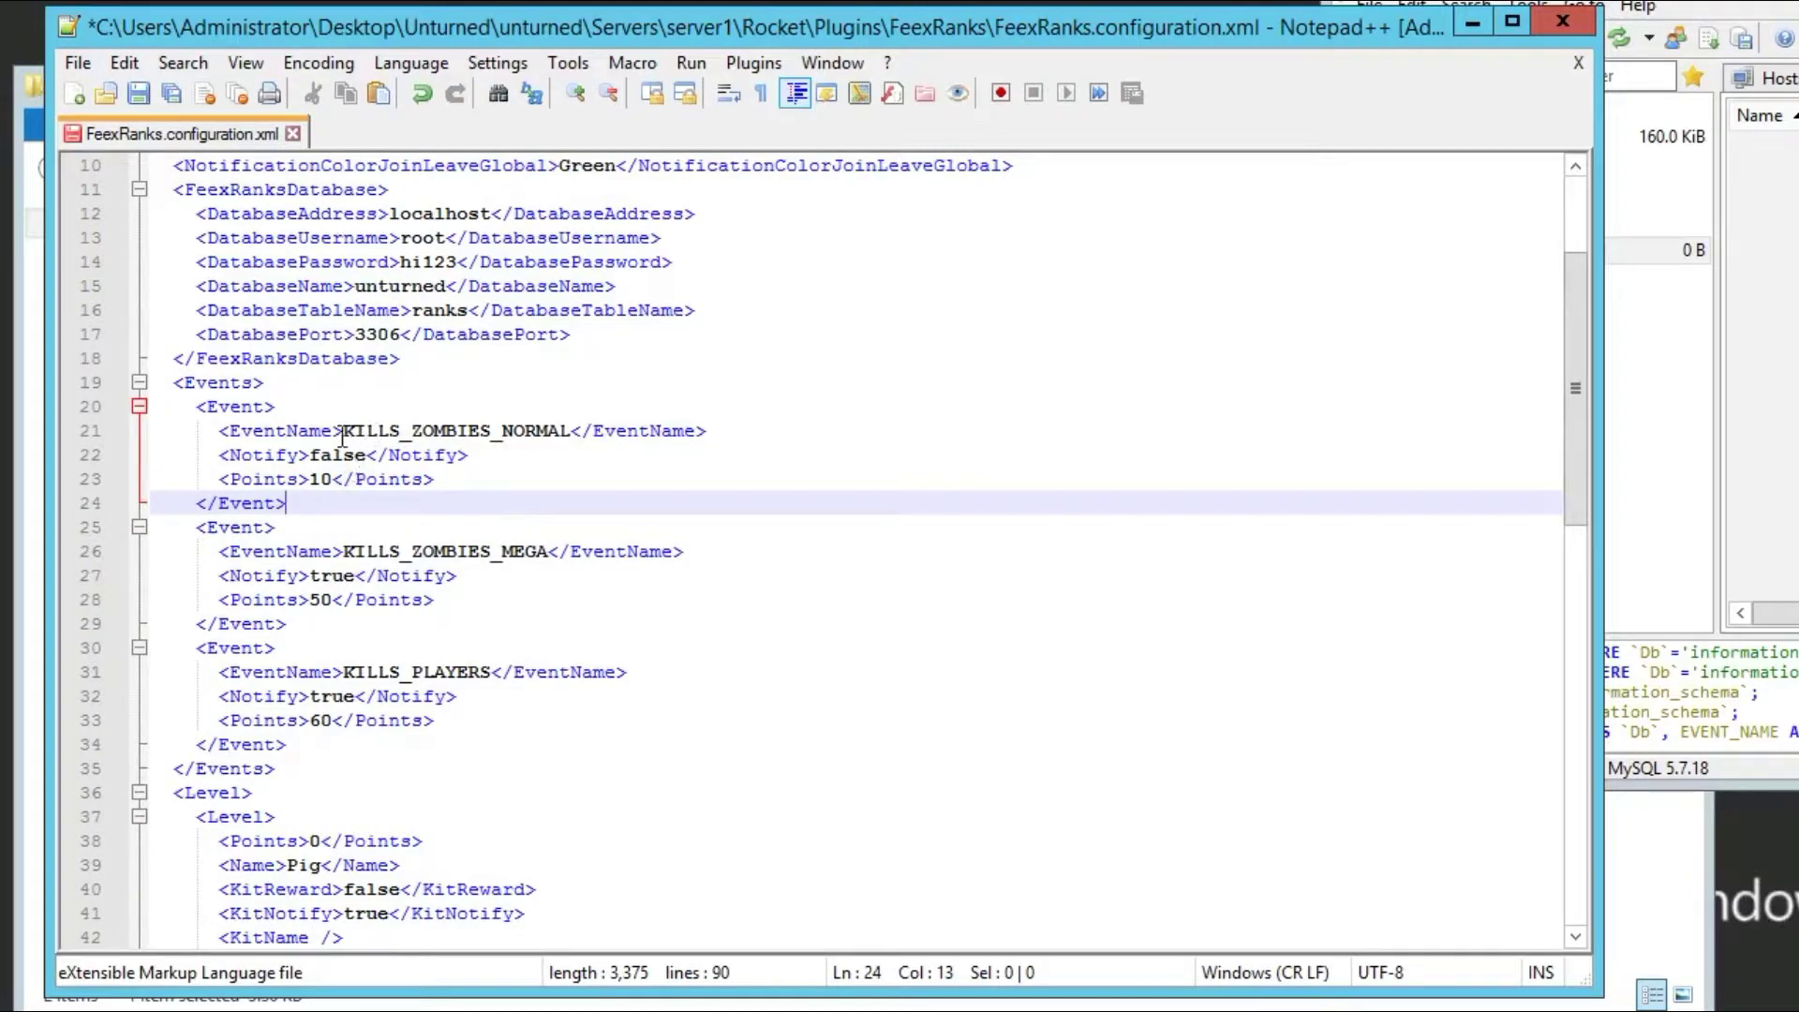
{"action": "left_click_drag", "start_coordinate": [340, 436], "coordinate": [577, 433]}
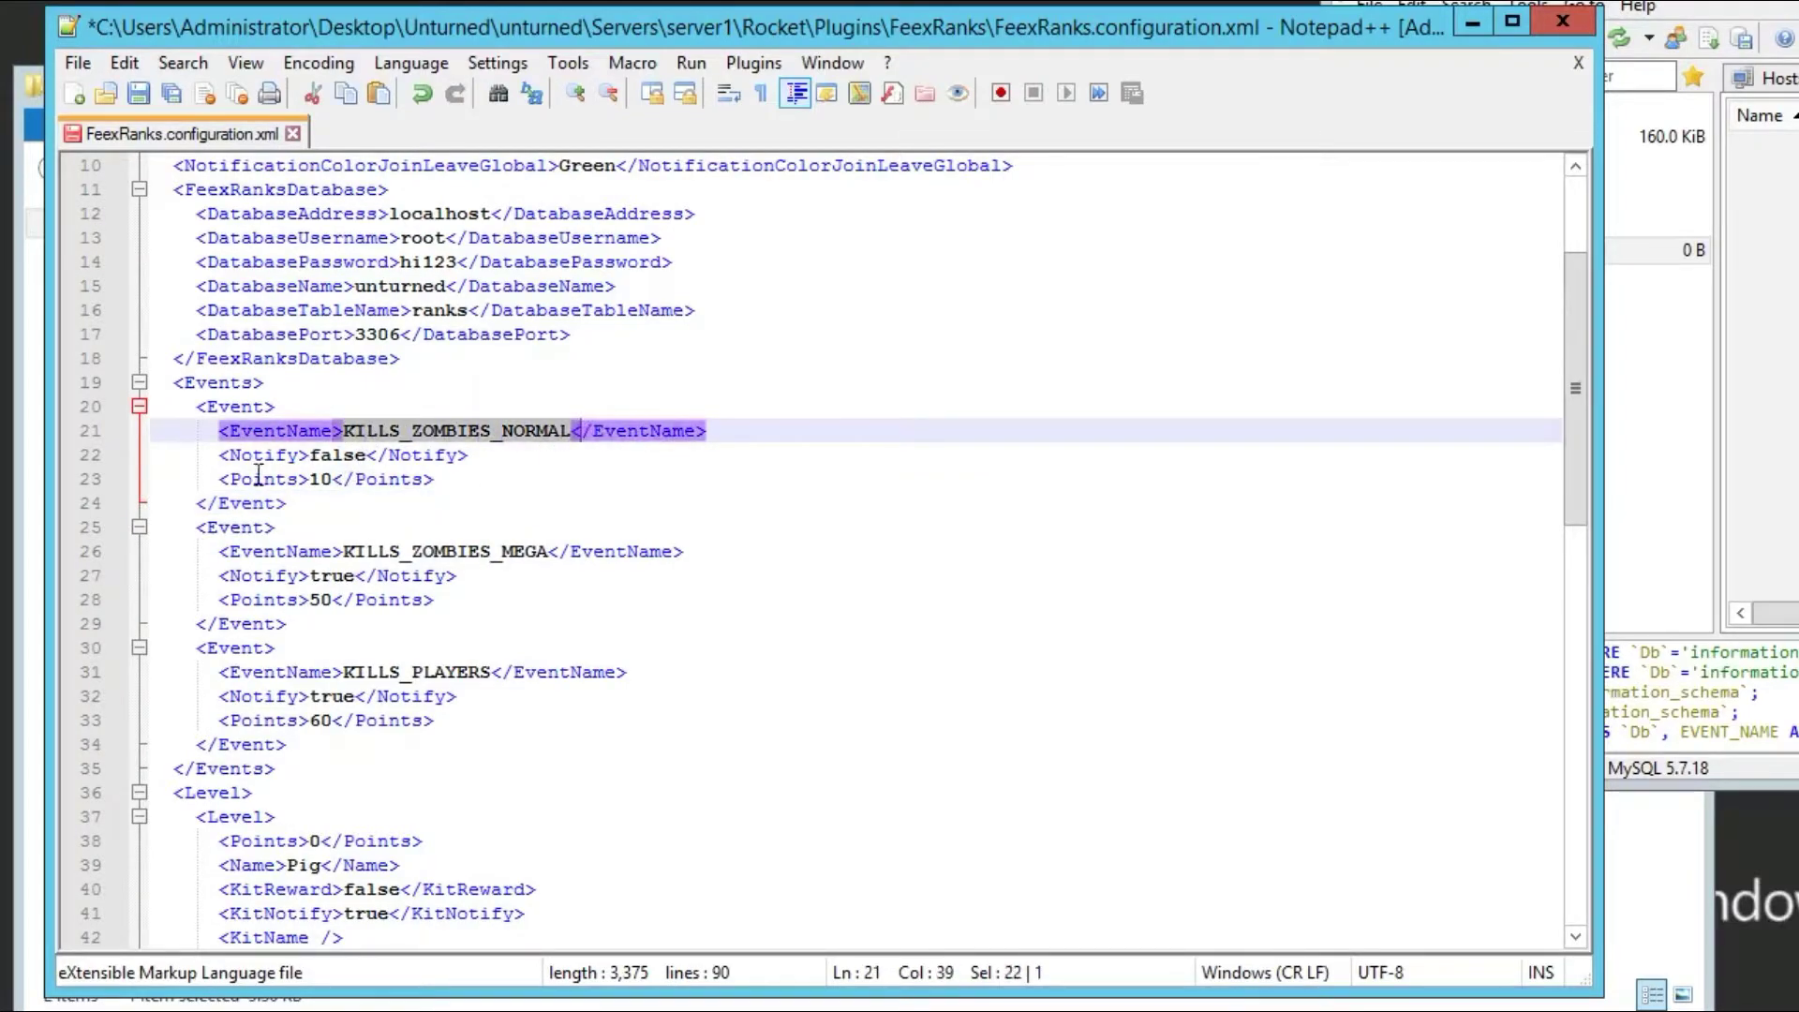
{"action": "double_click", "coordinate": [320, 480]}
{"action": "double_click", "coordinate": [346, 457]}
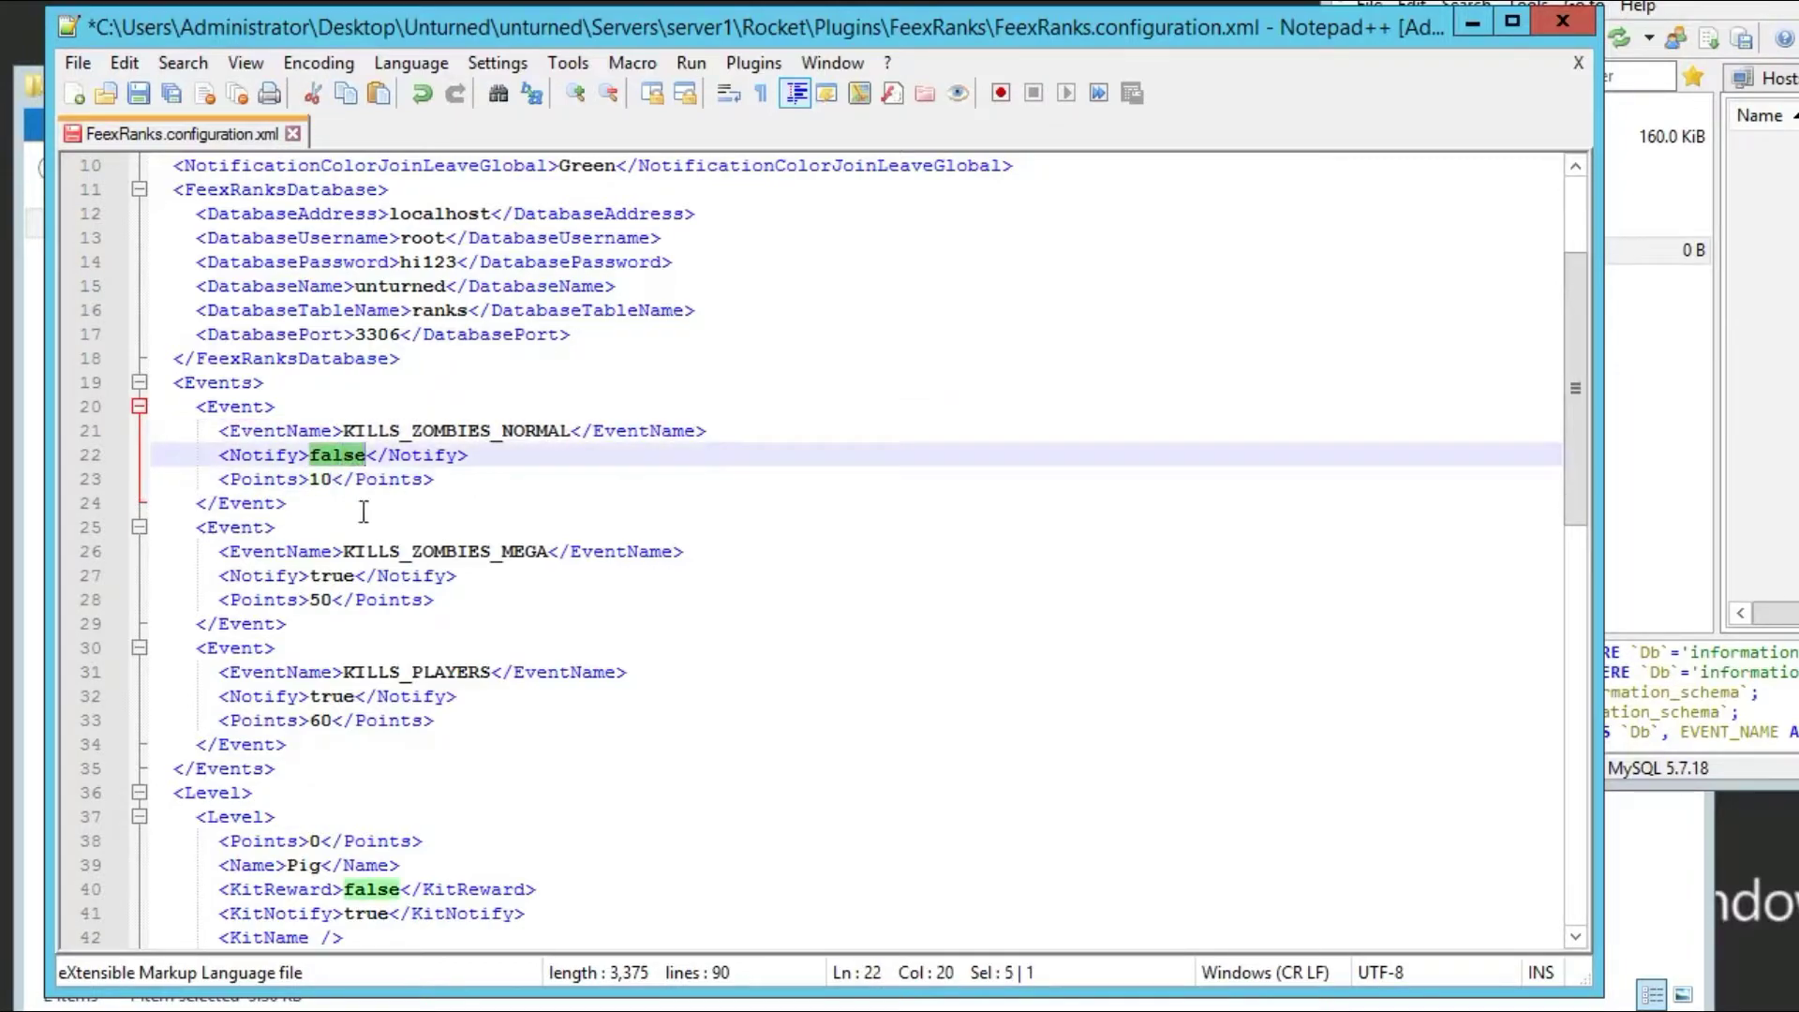
{"action": "left_click_drag", "start_coordinate": [220, 456], "coordinate": [475, 460]}
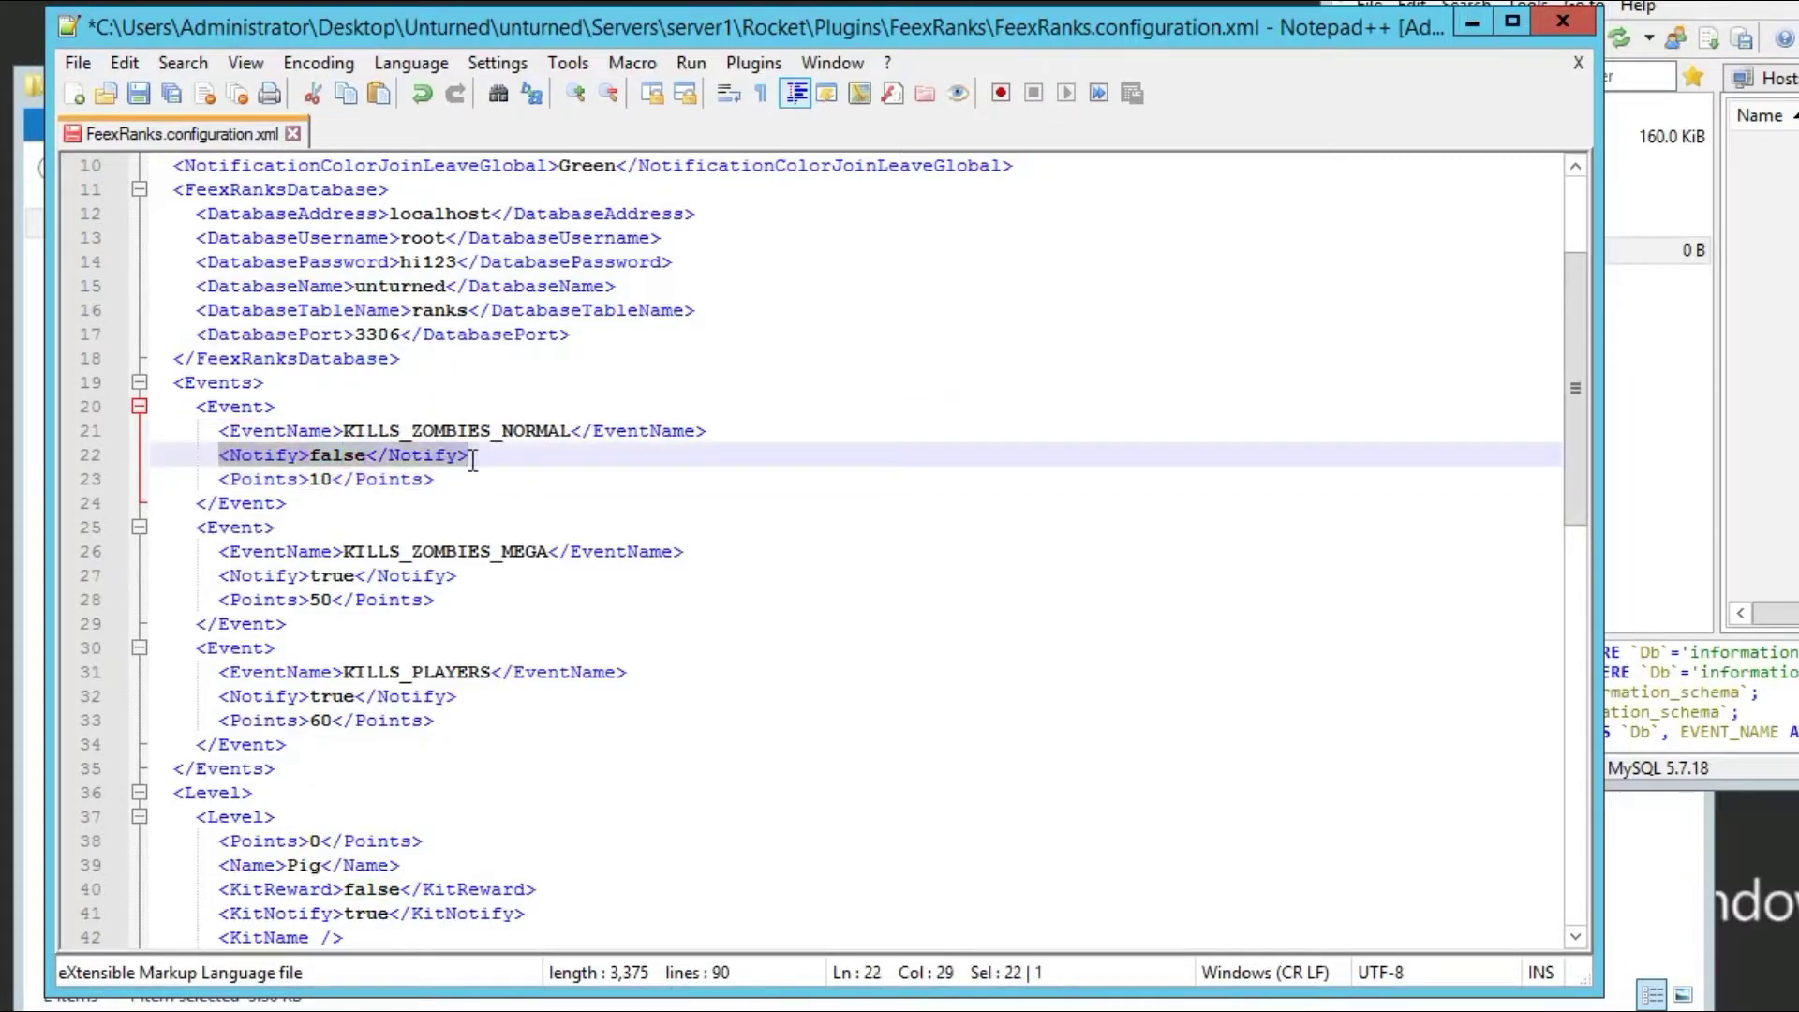
{"action": "scroll", "coordinate": [465, 568], "scroll_direction": "down", "scroll_amount": 2}
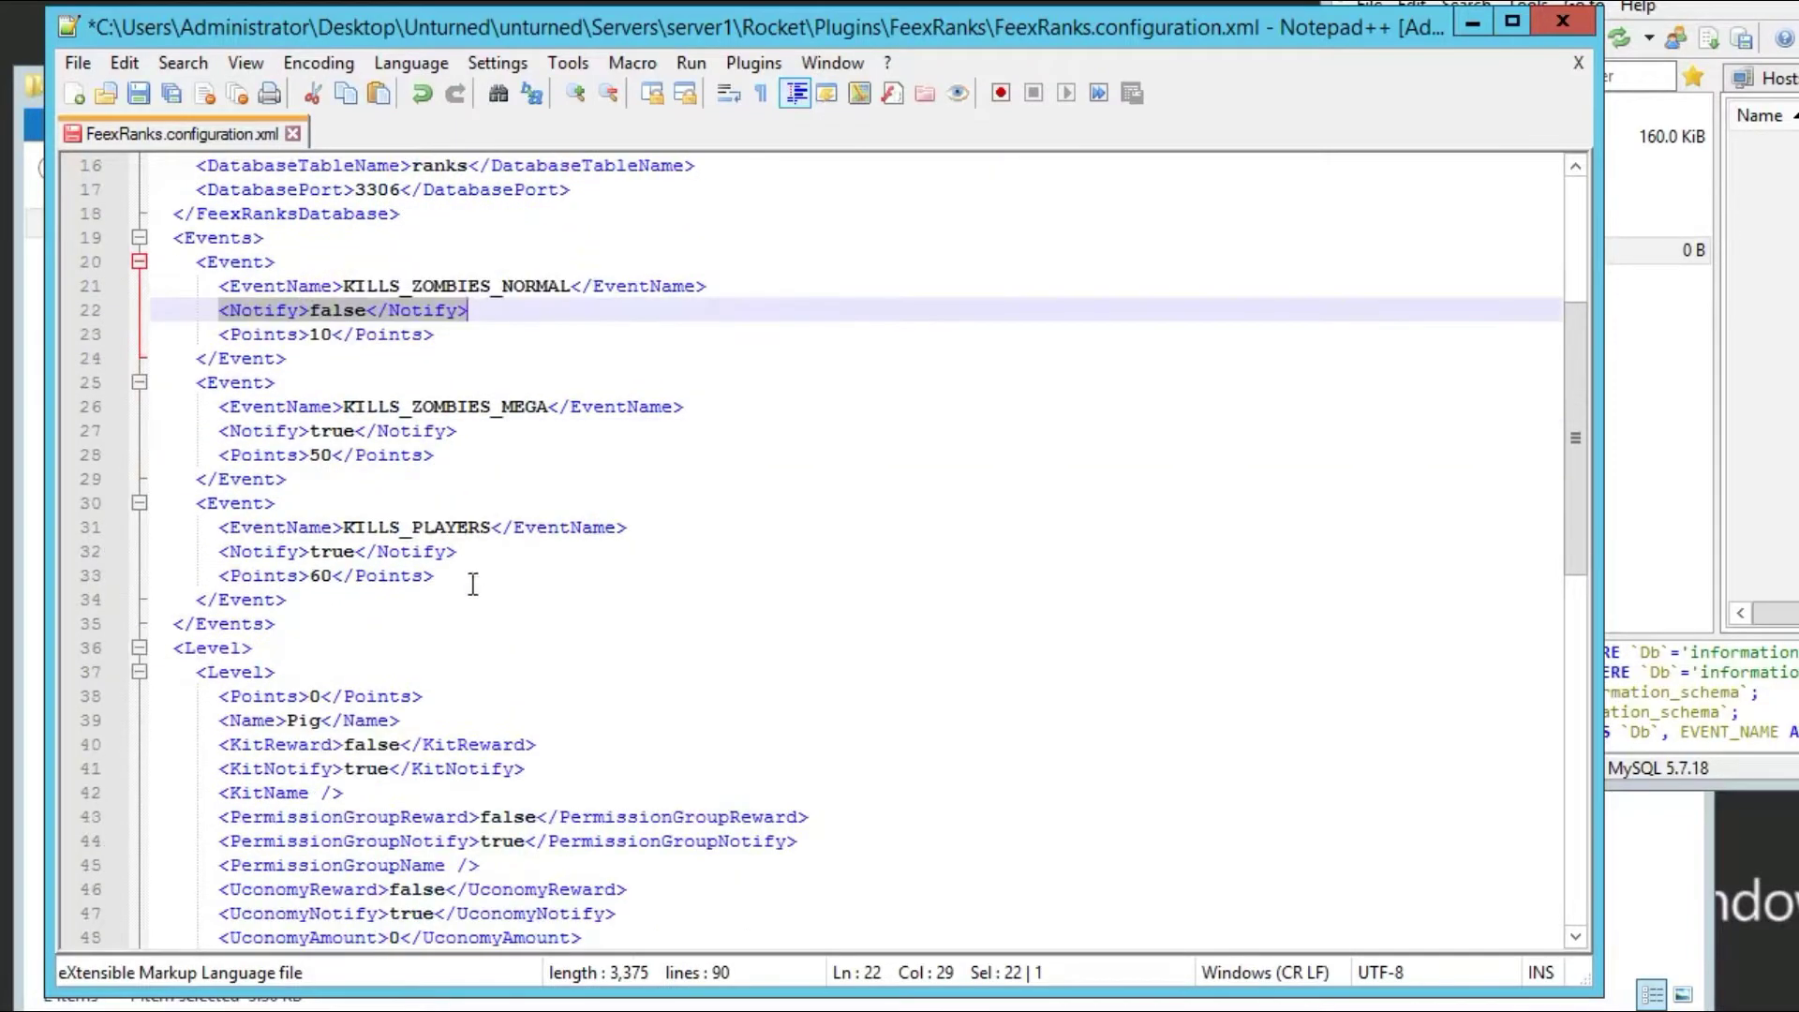
{"action": "double_click", "coordinate": [332, 430]}
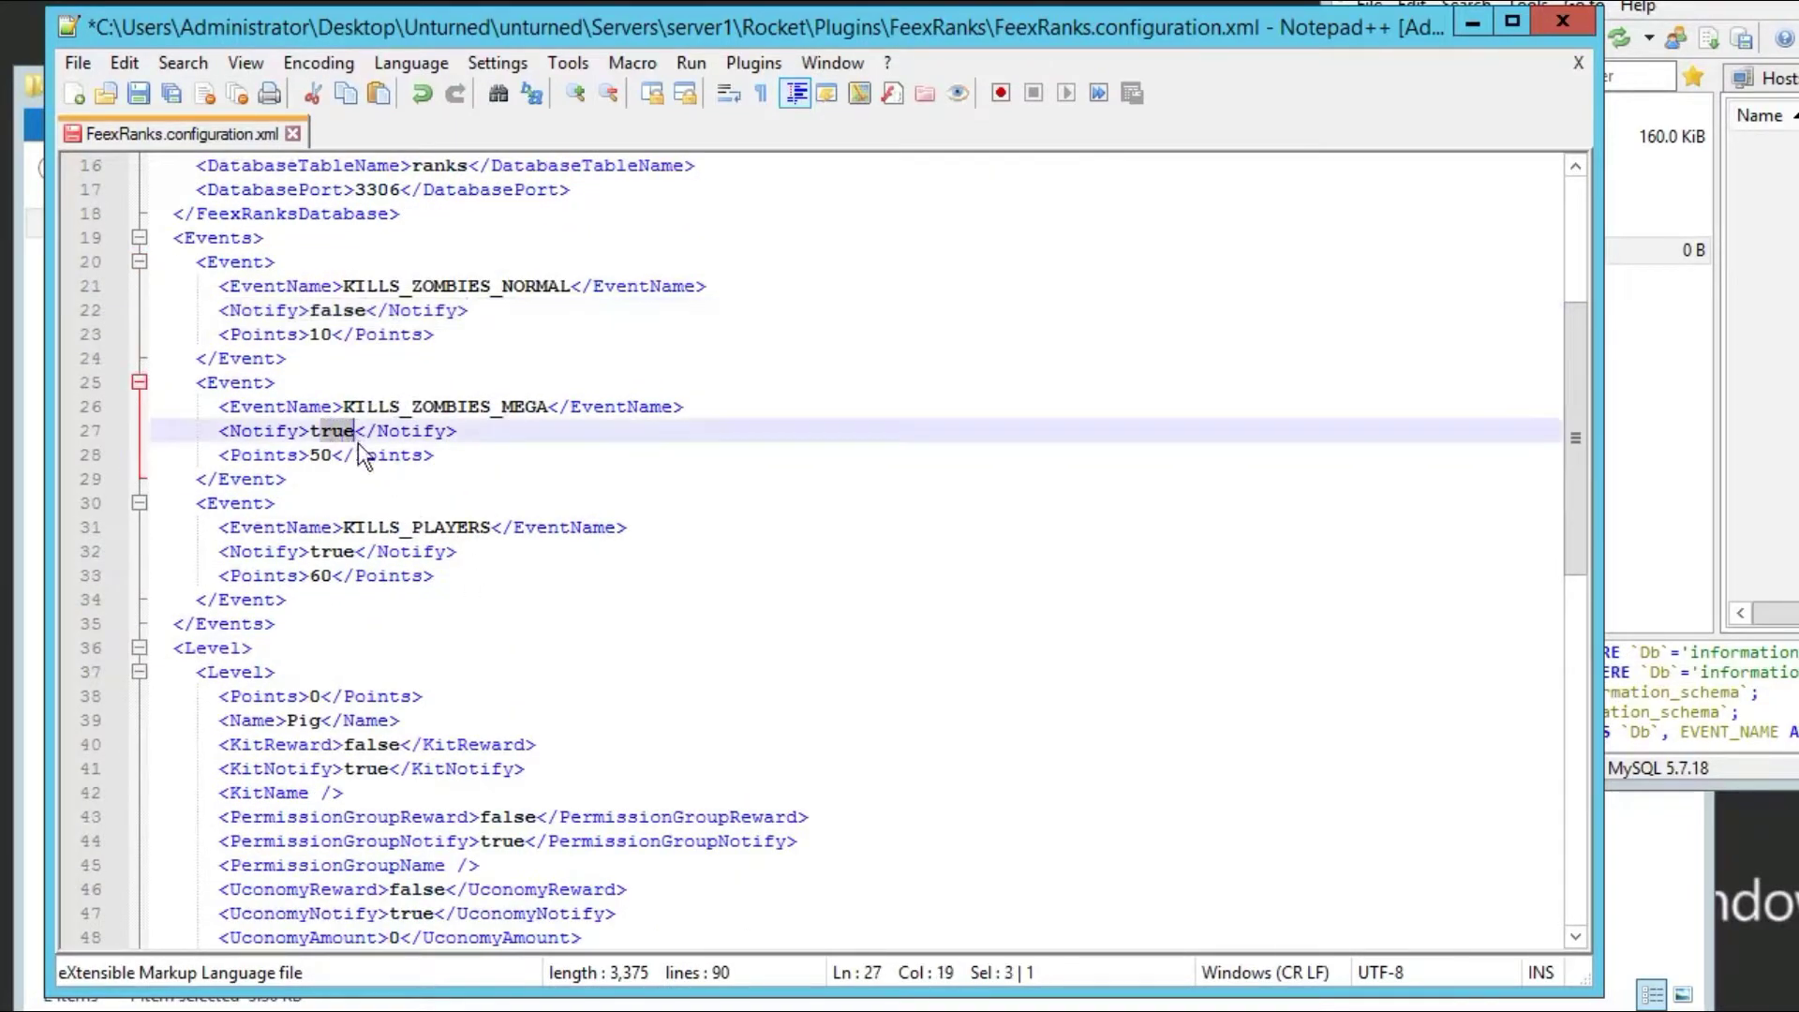
{"action": "double_click", "coordinate": [323, 456]}
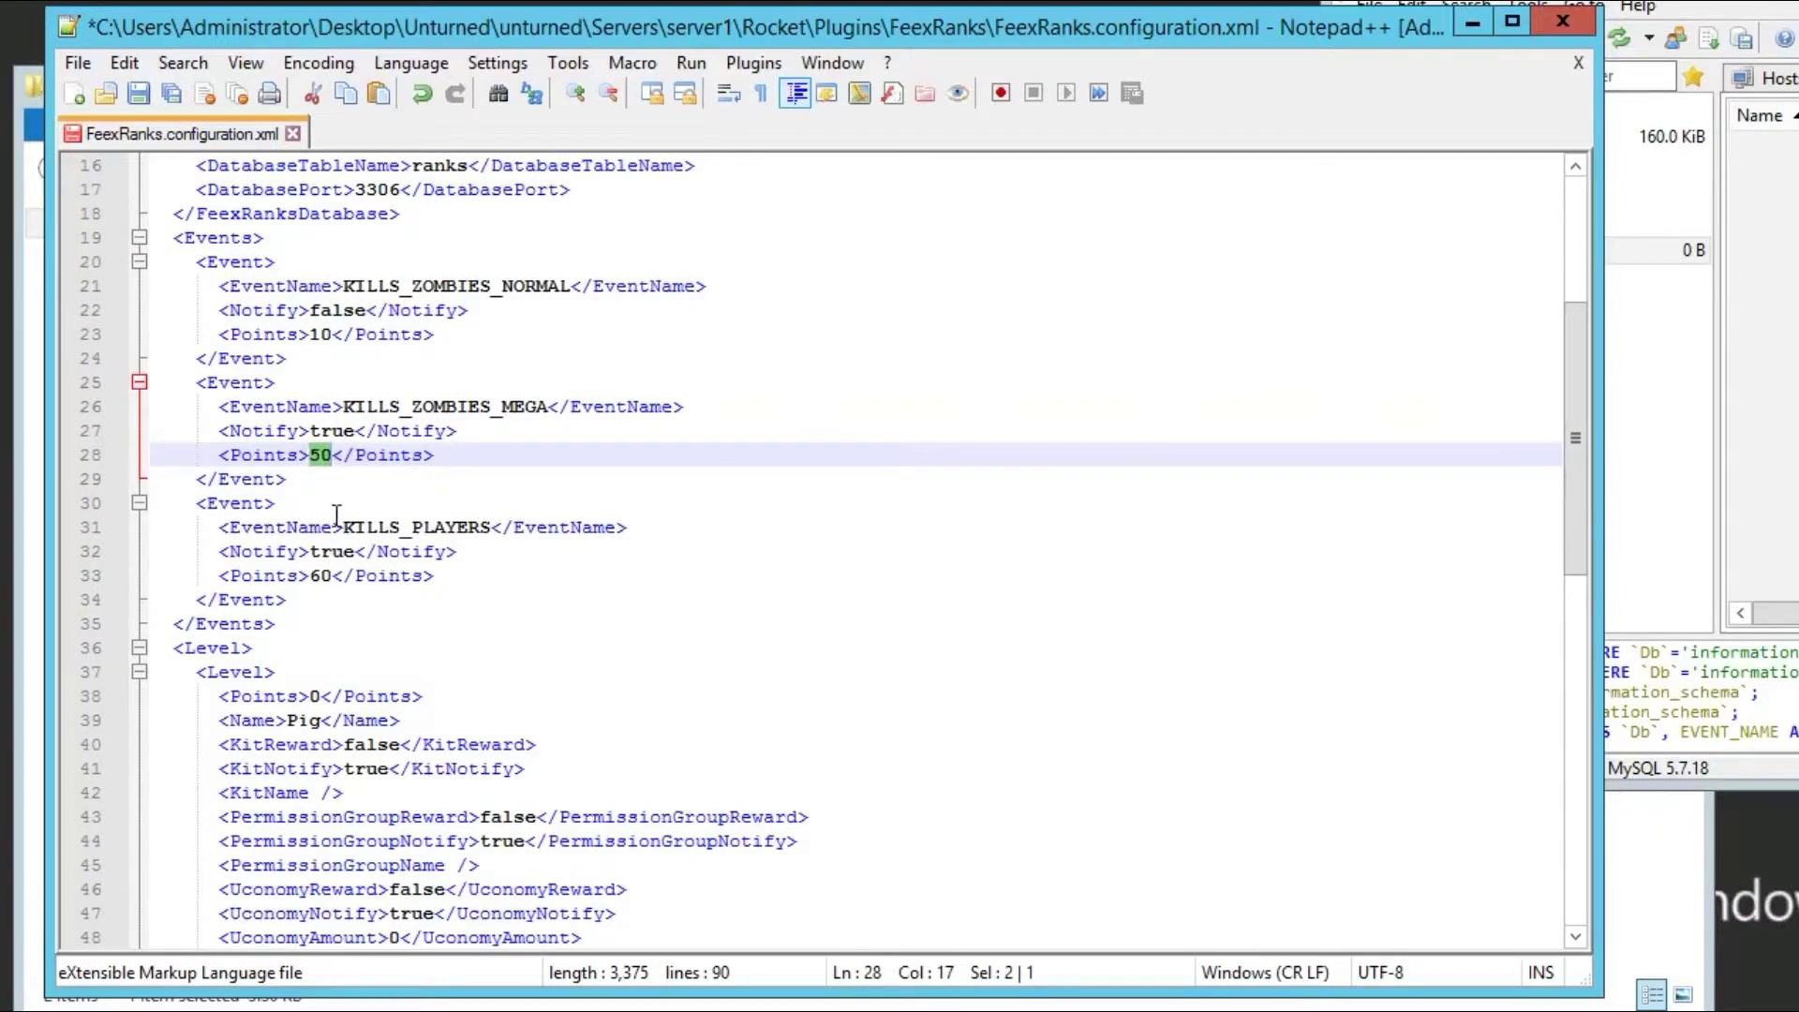
{"action": "double_click", "coordinate": [457, 527]}
{"action": "left_click", "coordinate": [481, 528]}
{"action": "scroll", "coordinate": [492, 549], "scroll_direction": "down", "scroll_amount": 3}
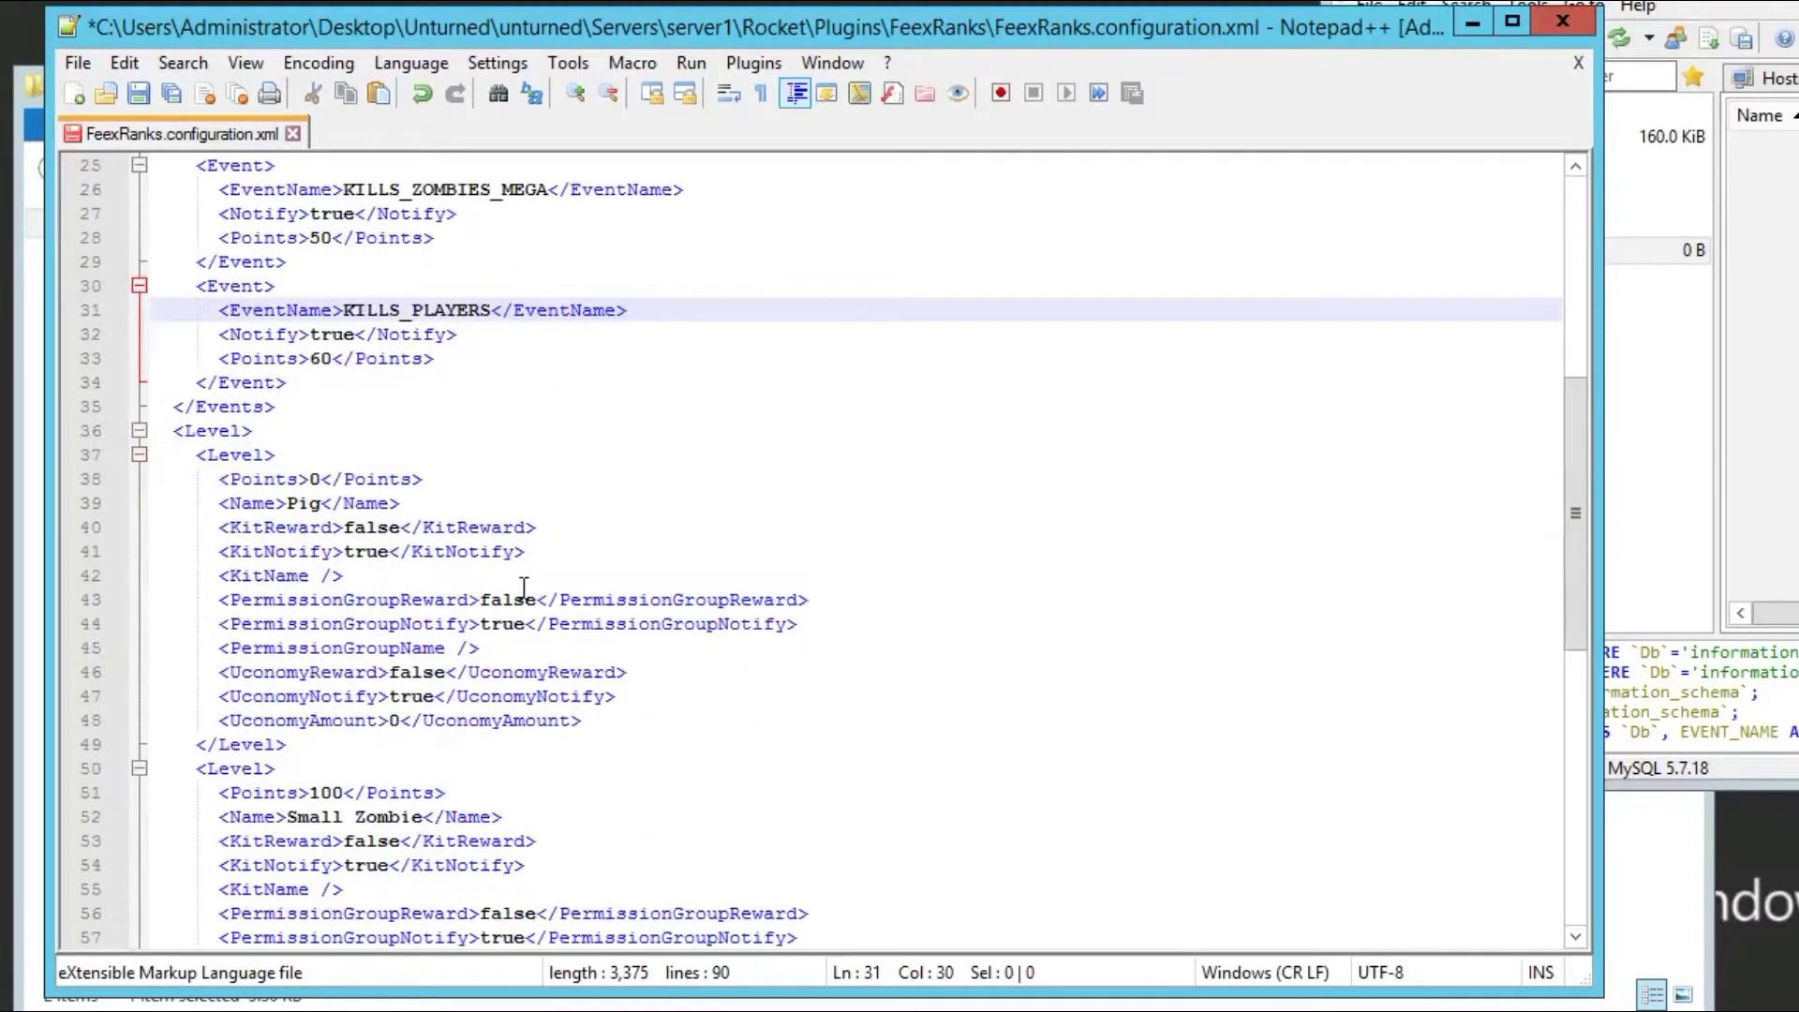
{"action": "scroll", "coordinate": [408, 569], "scroll_direction": "down", "scroll_amount": 2}
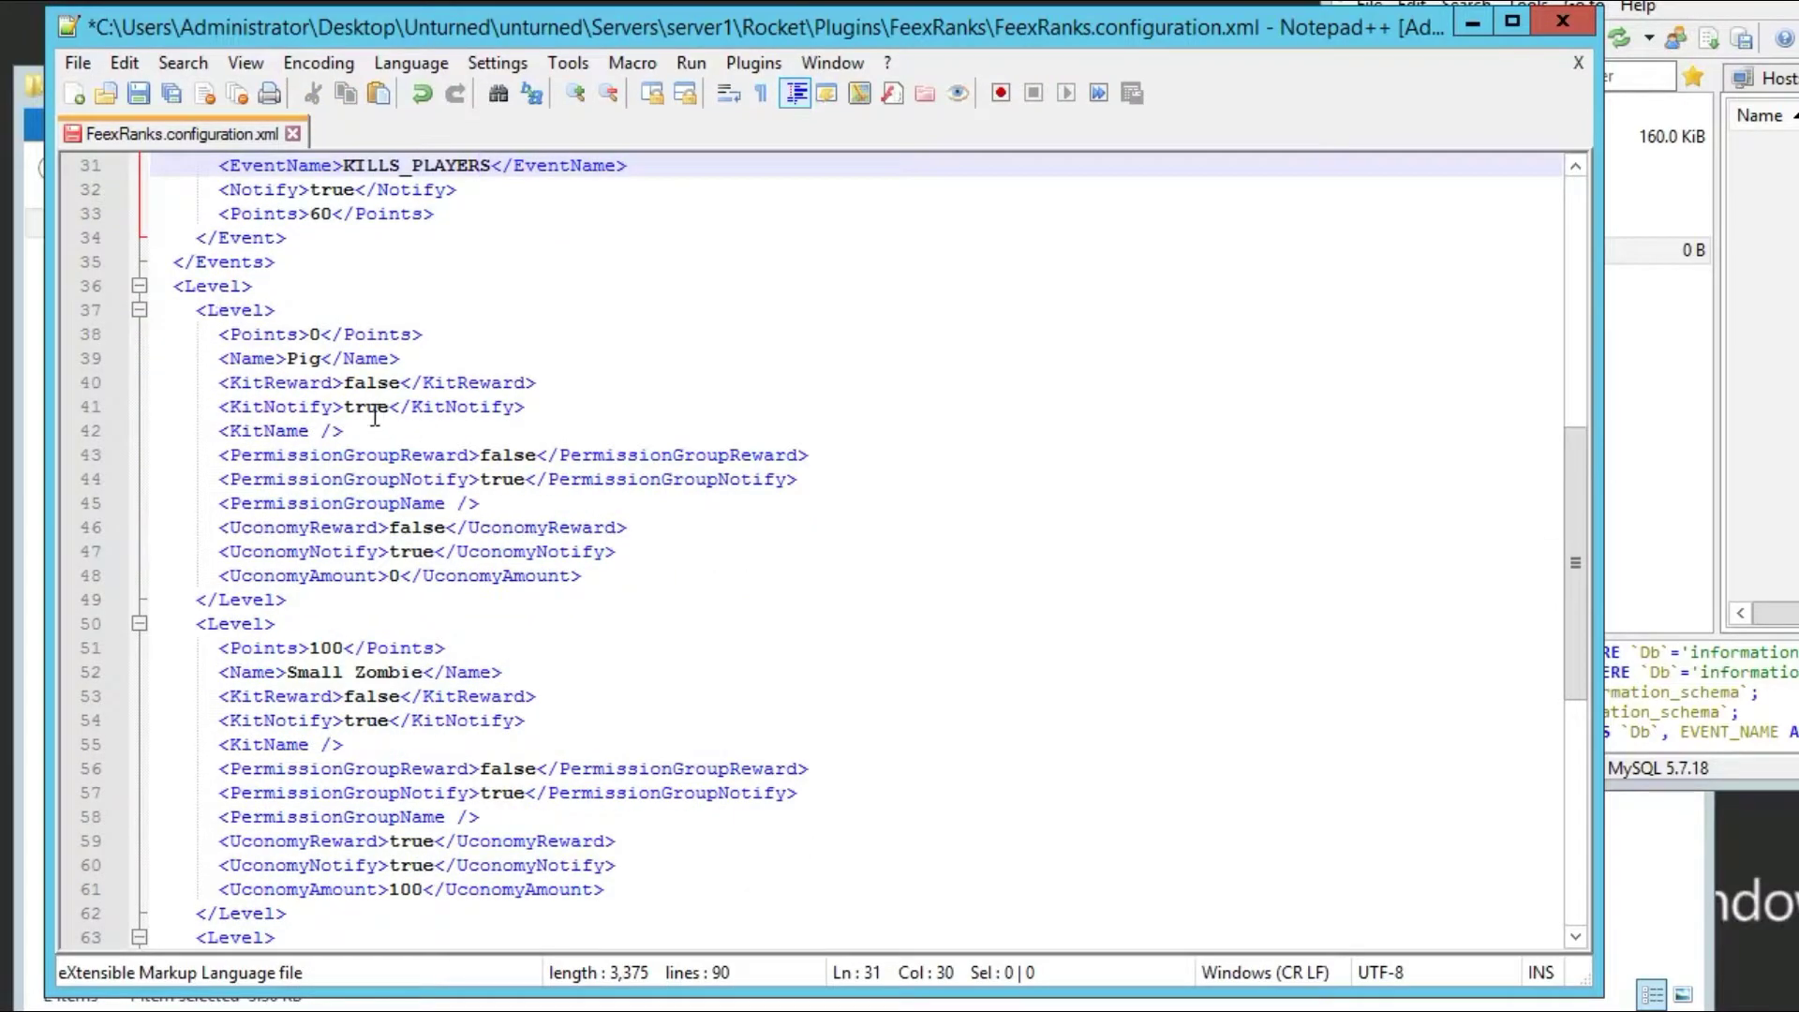
{"action": "left_click", "coordinate": [311, 334]}
{"action": "key", "text": "shift+Right"}
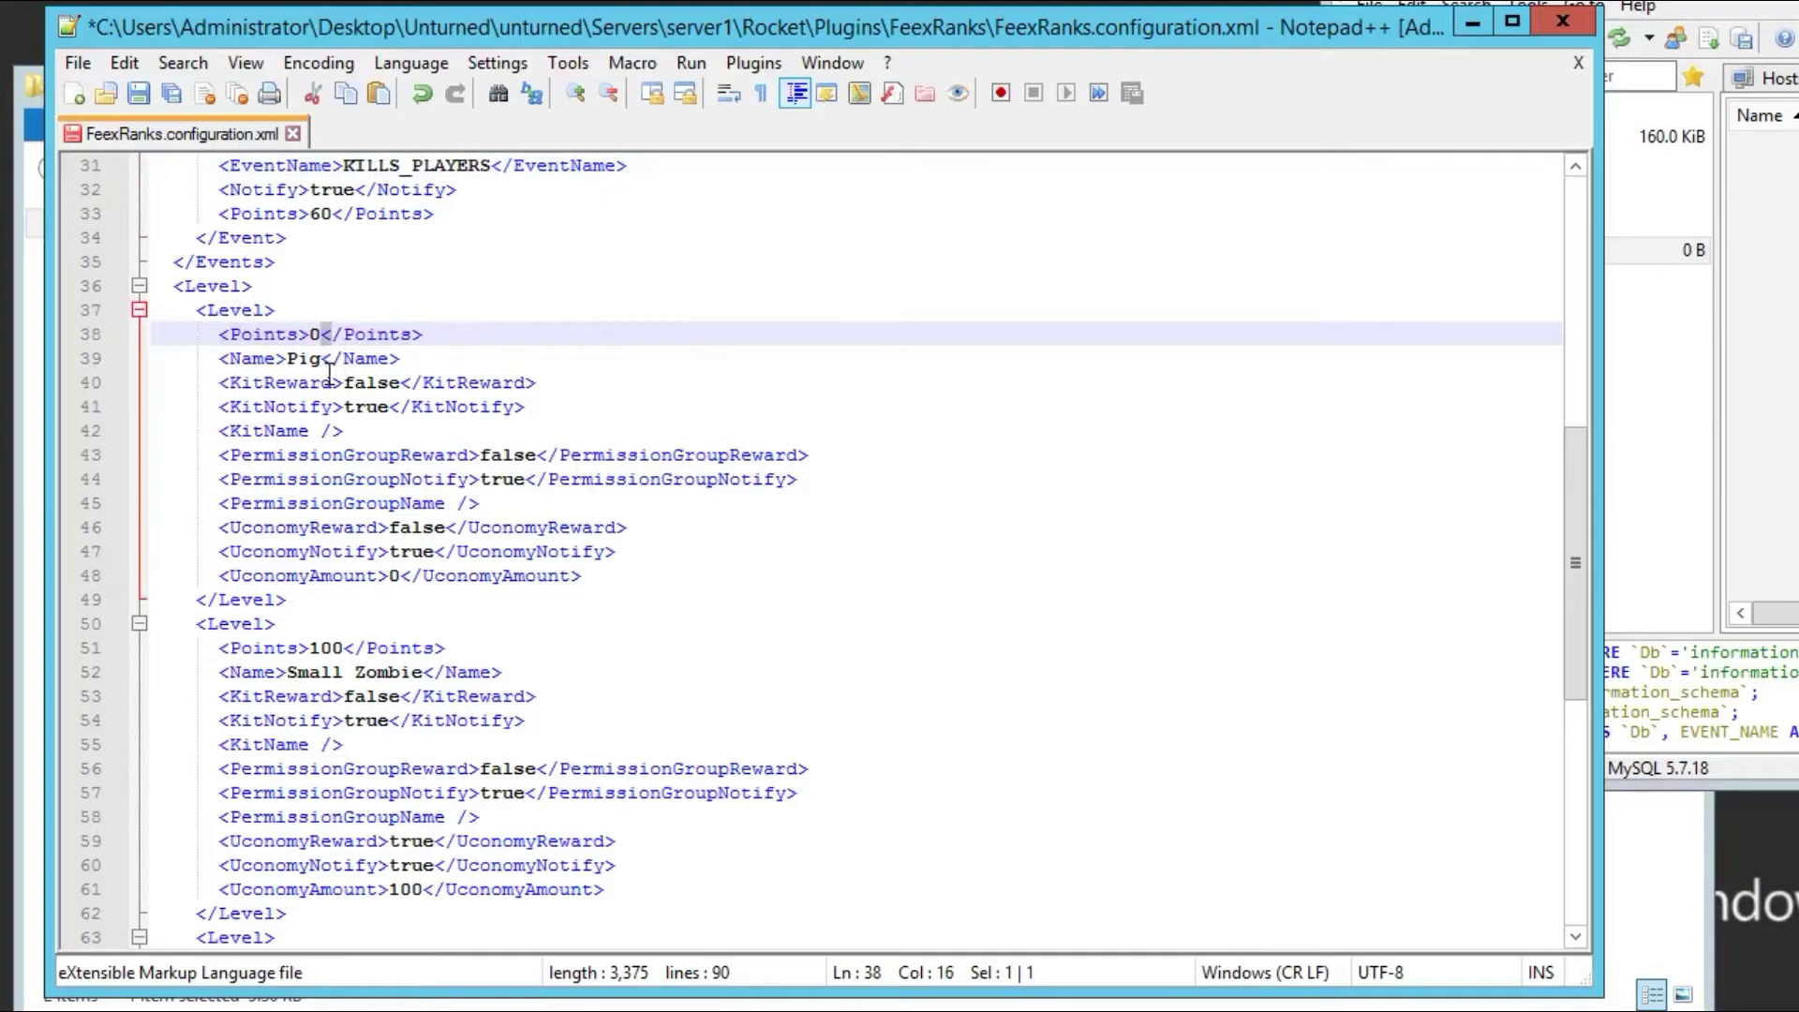
{"action": "left_click", "coordinate": [329, 381]}
{"action": "left_click_drag", "start_coordinate": [321, 335], "coordinate": [309, 336]}
{"action": "left_click", "coordinate": [320, 334]}
{"action": "double_click", "coordinate": [295, 360]}
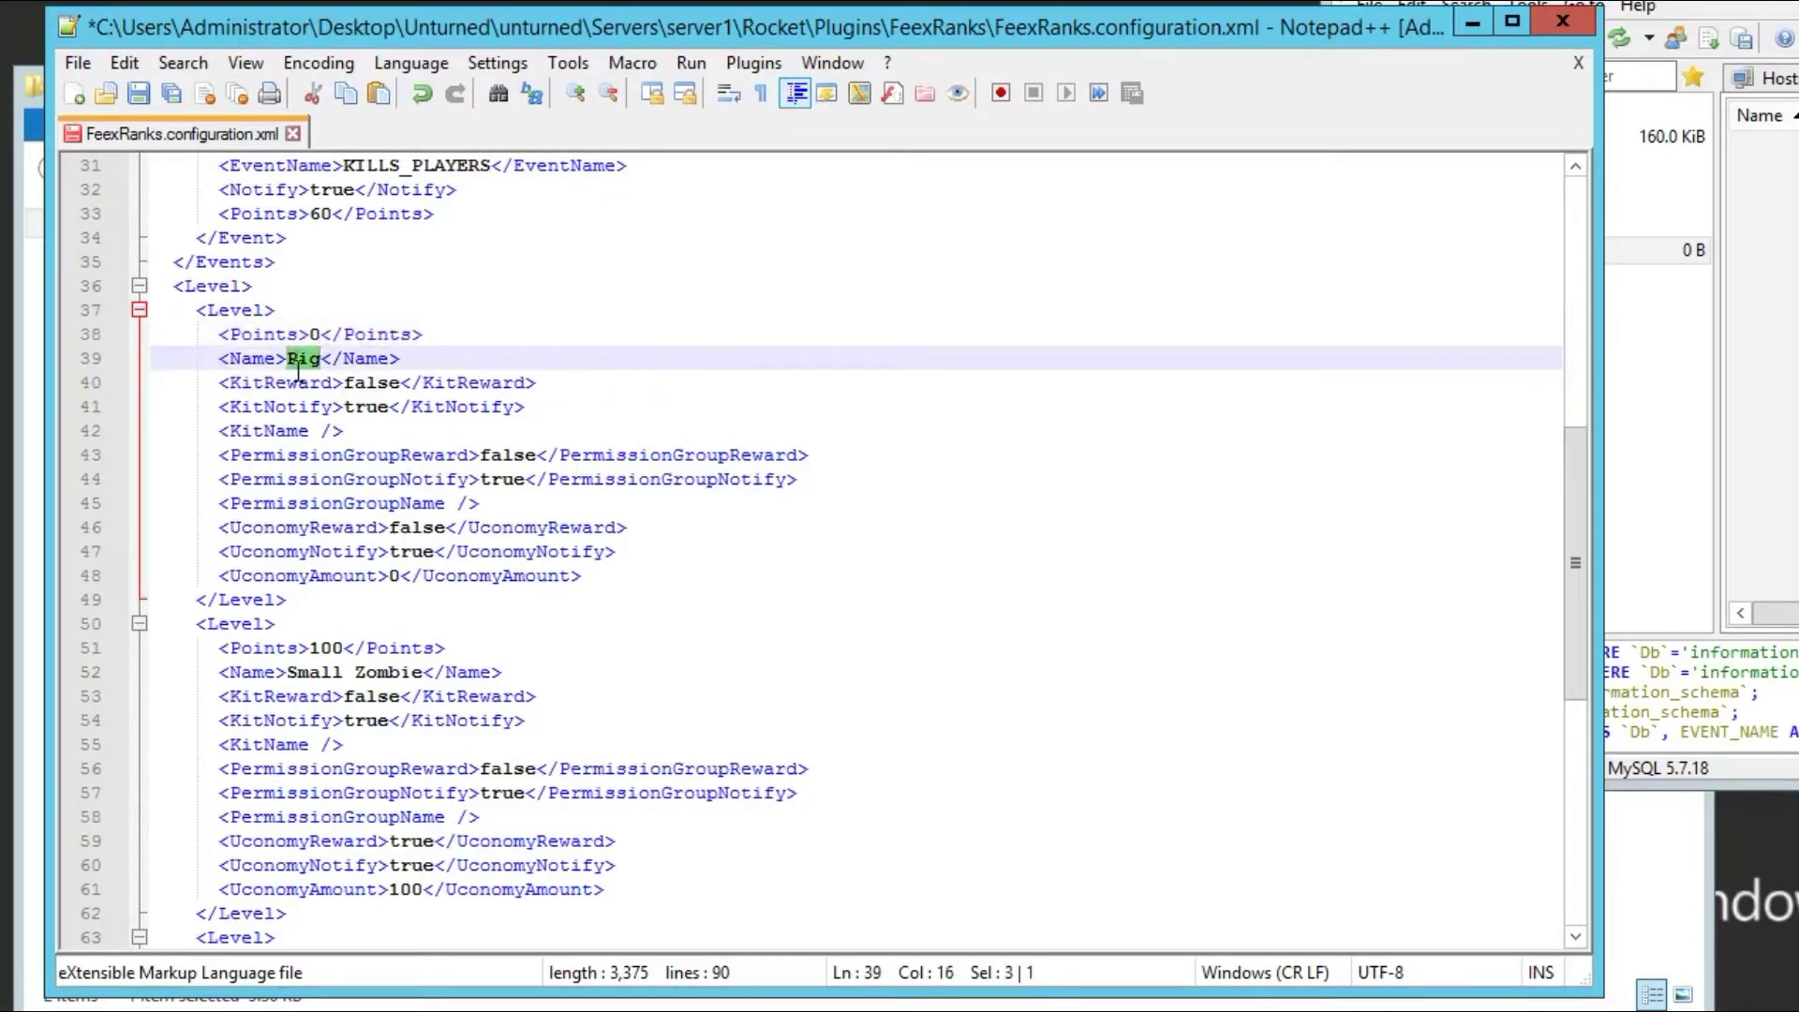
{"action": "double_click", "coordinate": [387, 386]}
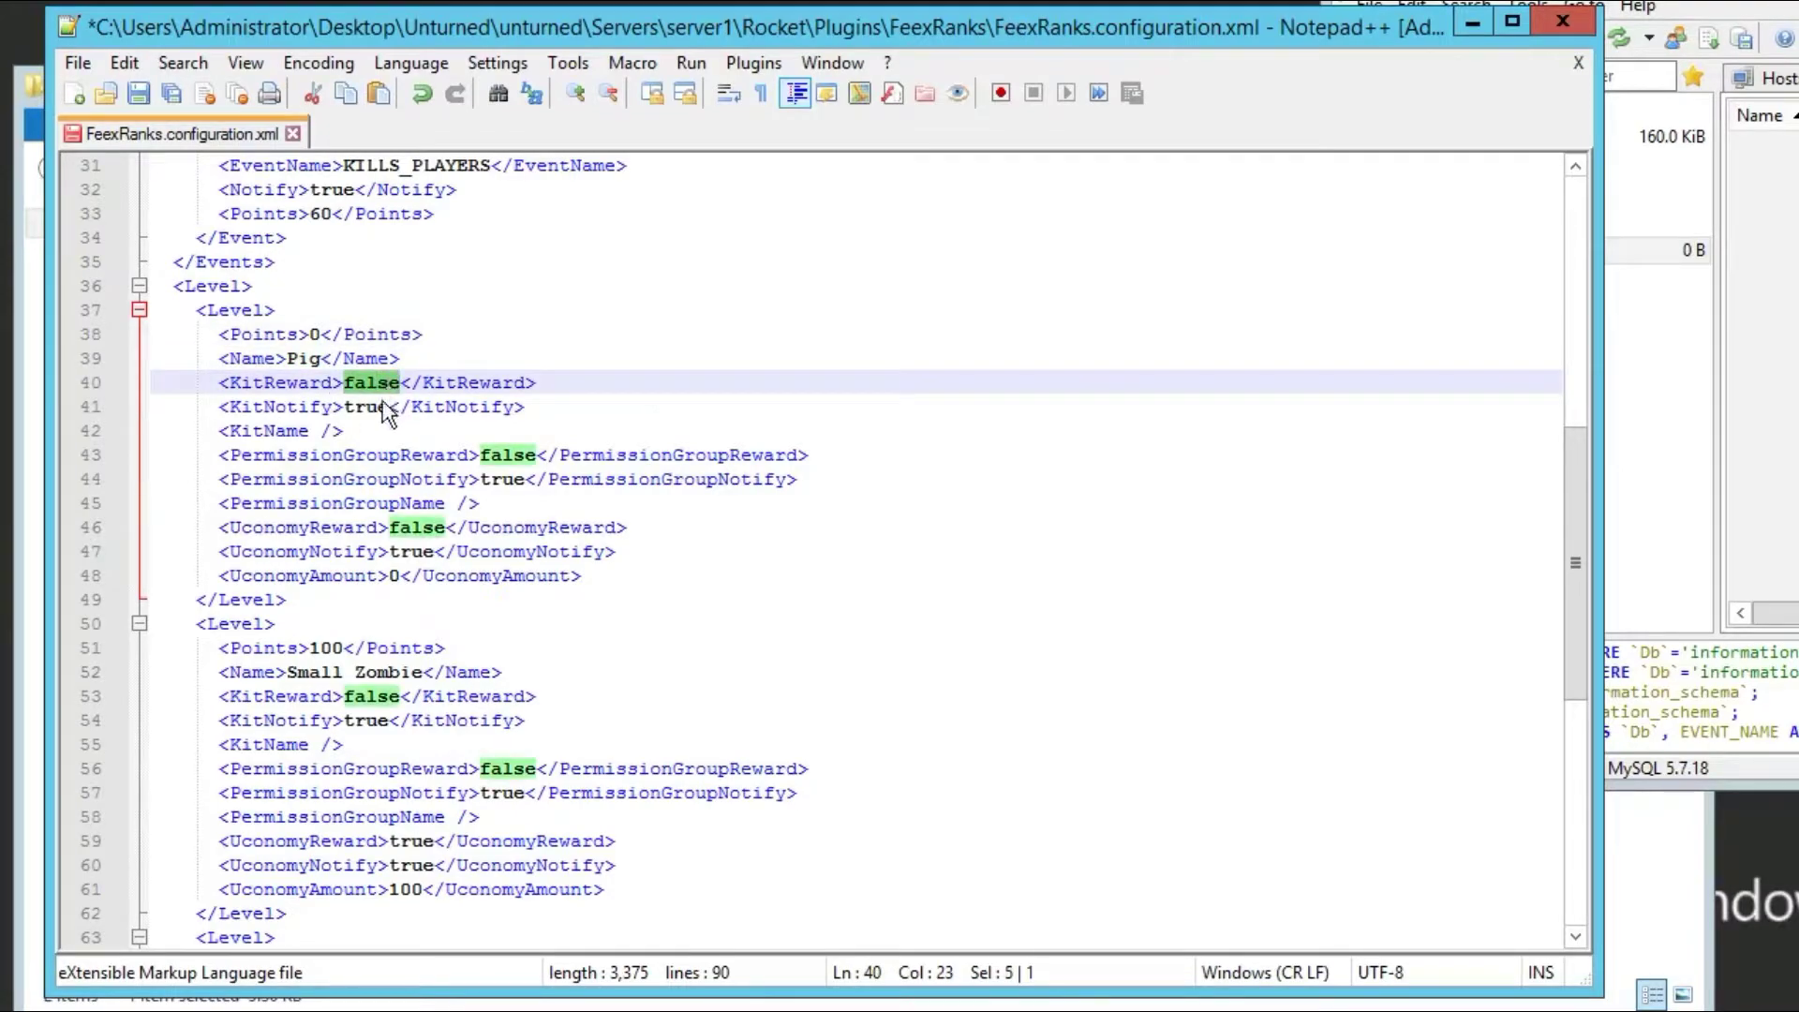
{"action": "double_click", "coordinate": [367, 408]}
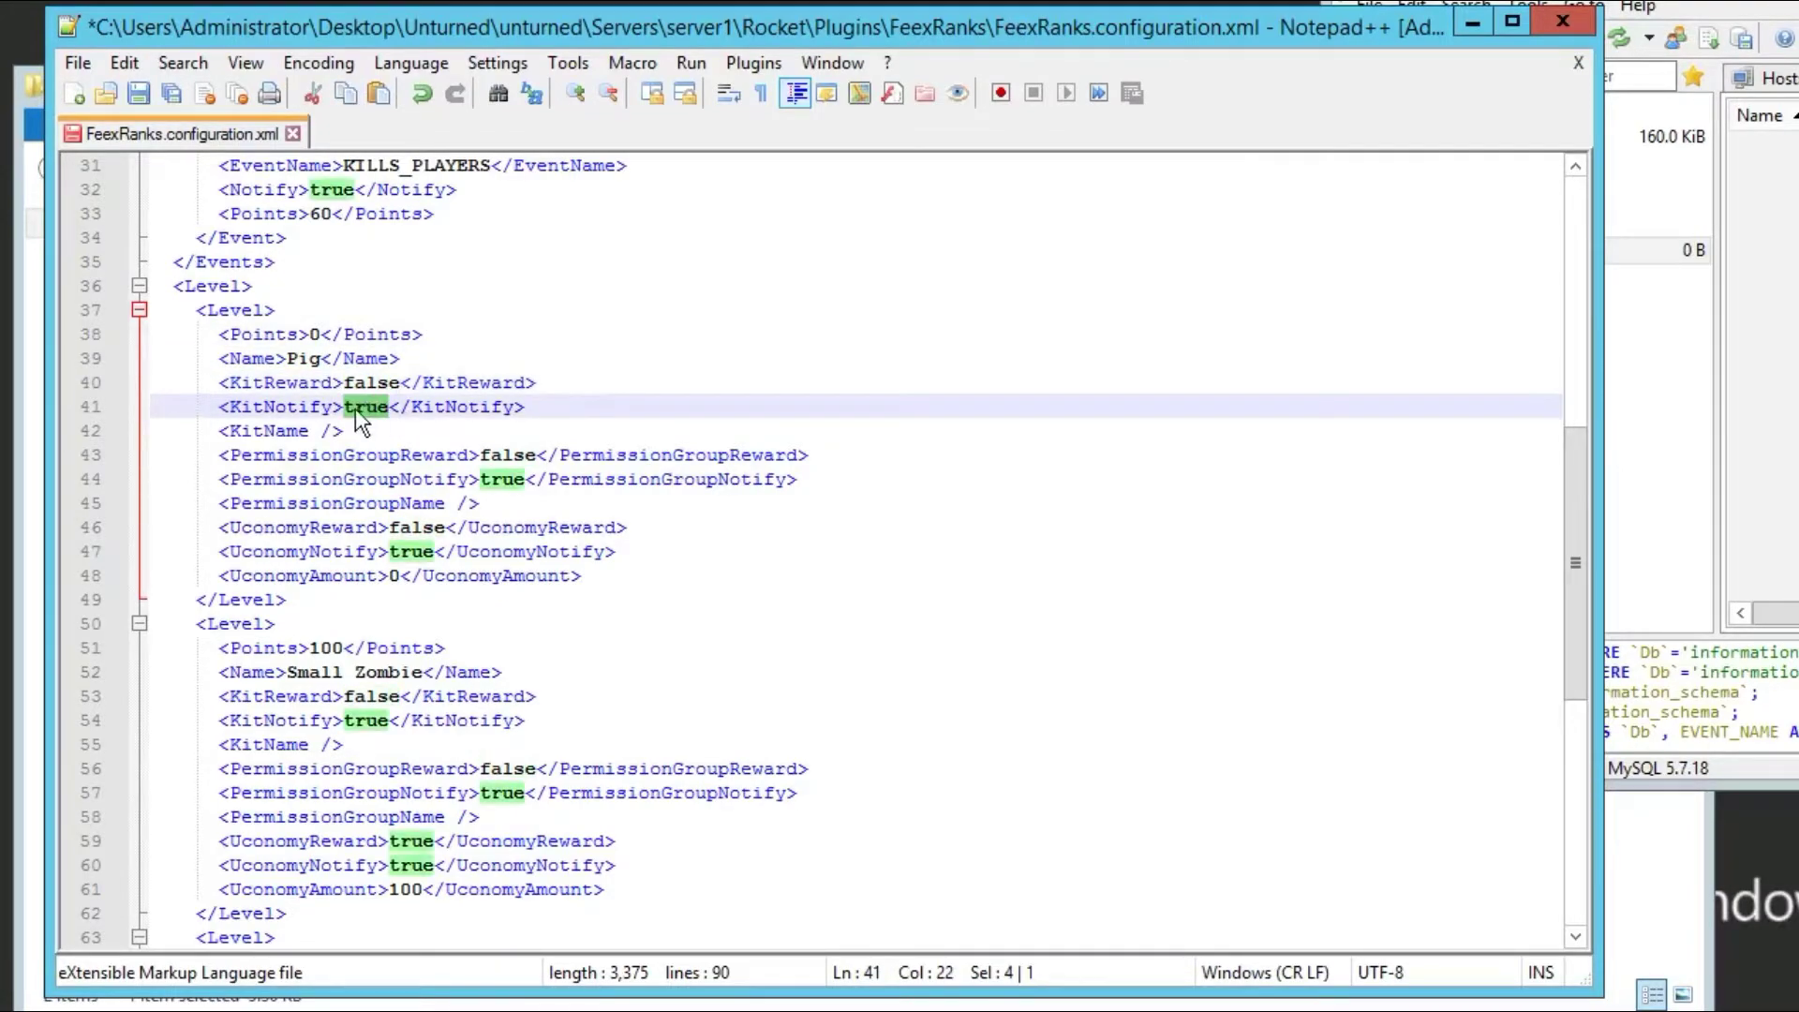
{"action": "scroll", "coordinate": [378, 383], "scroll_direction": "down", "scroll_amount": 2}
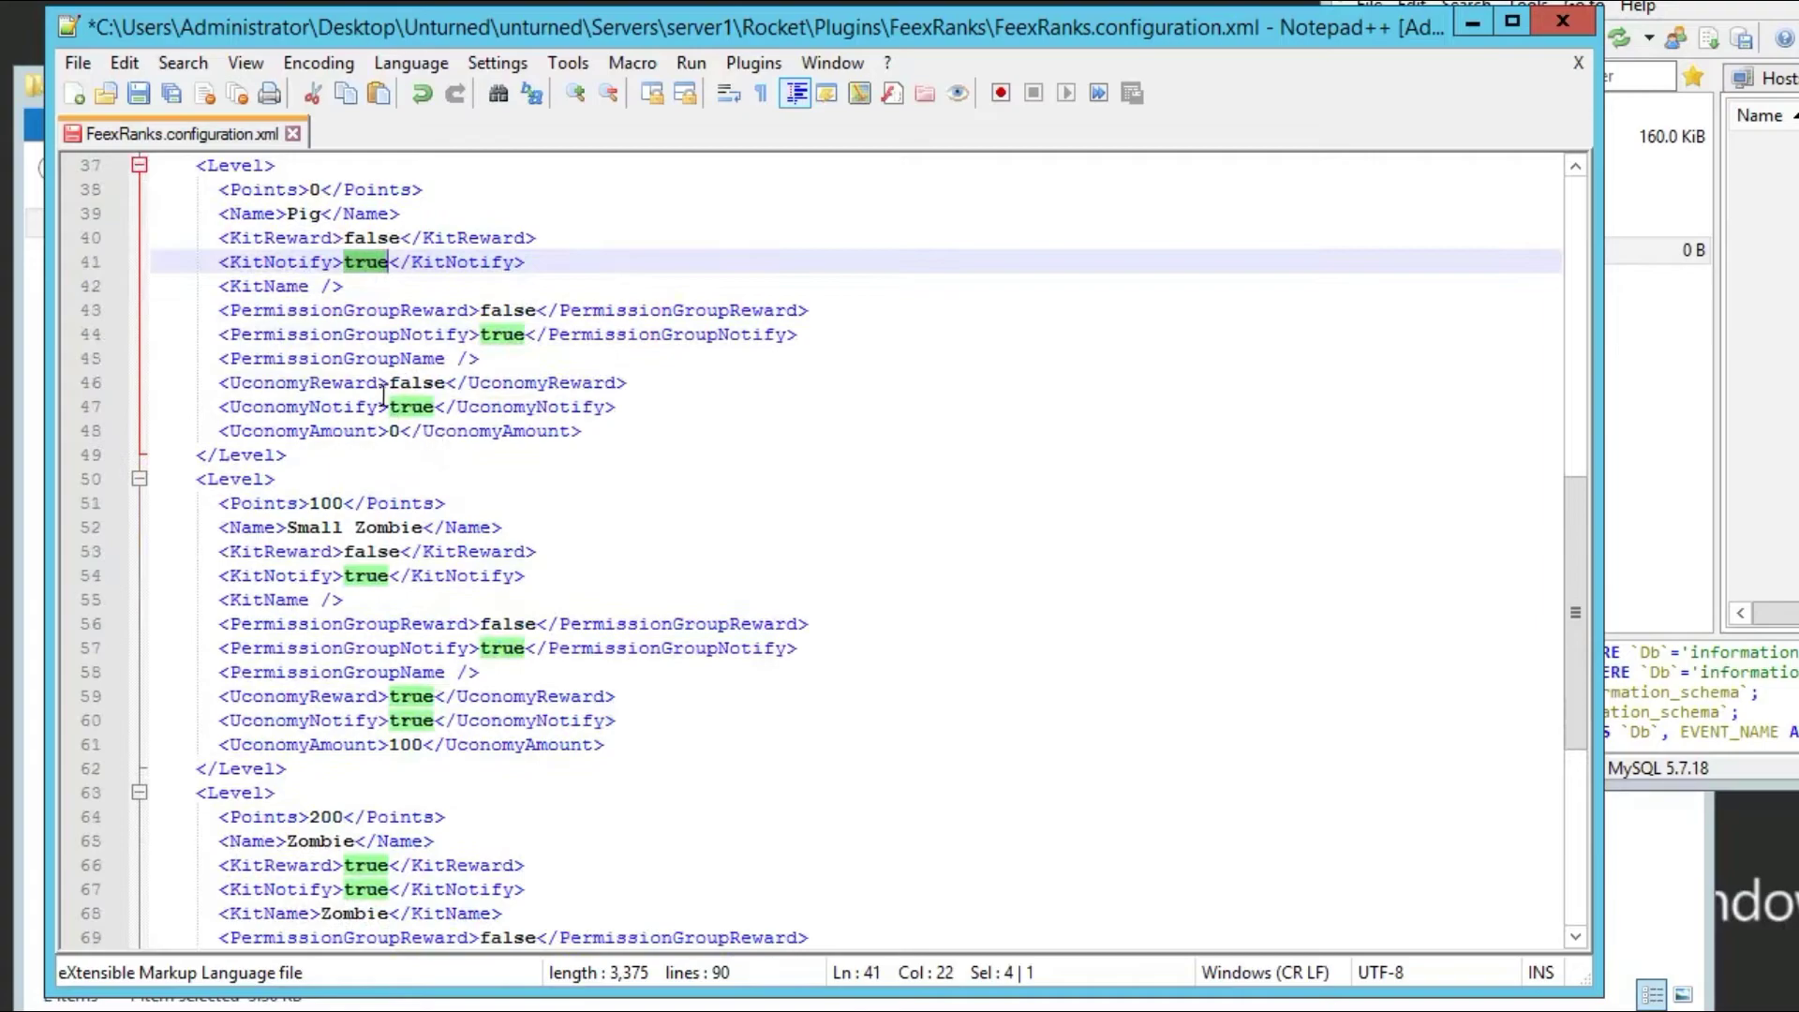
{"action": "double_click", "coordinate": [331, 284]}
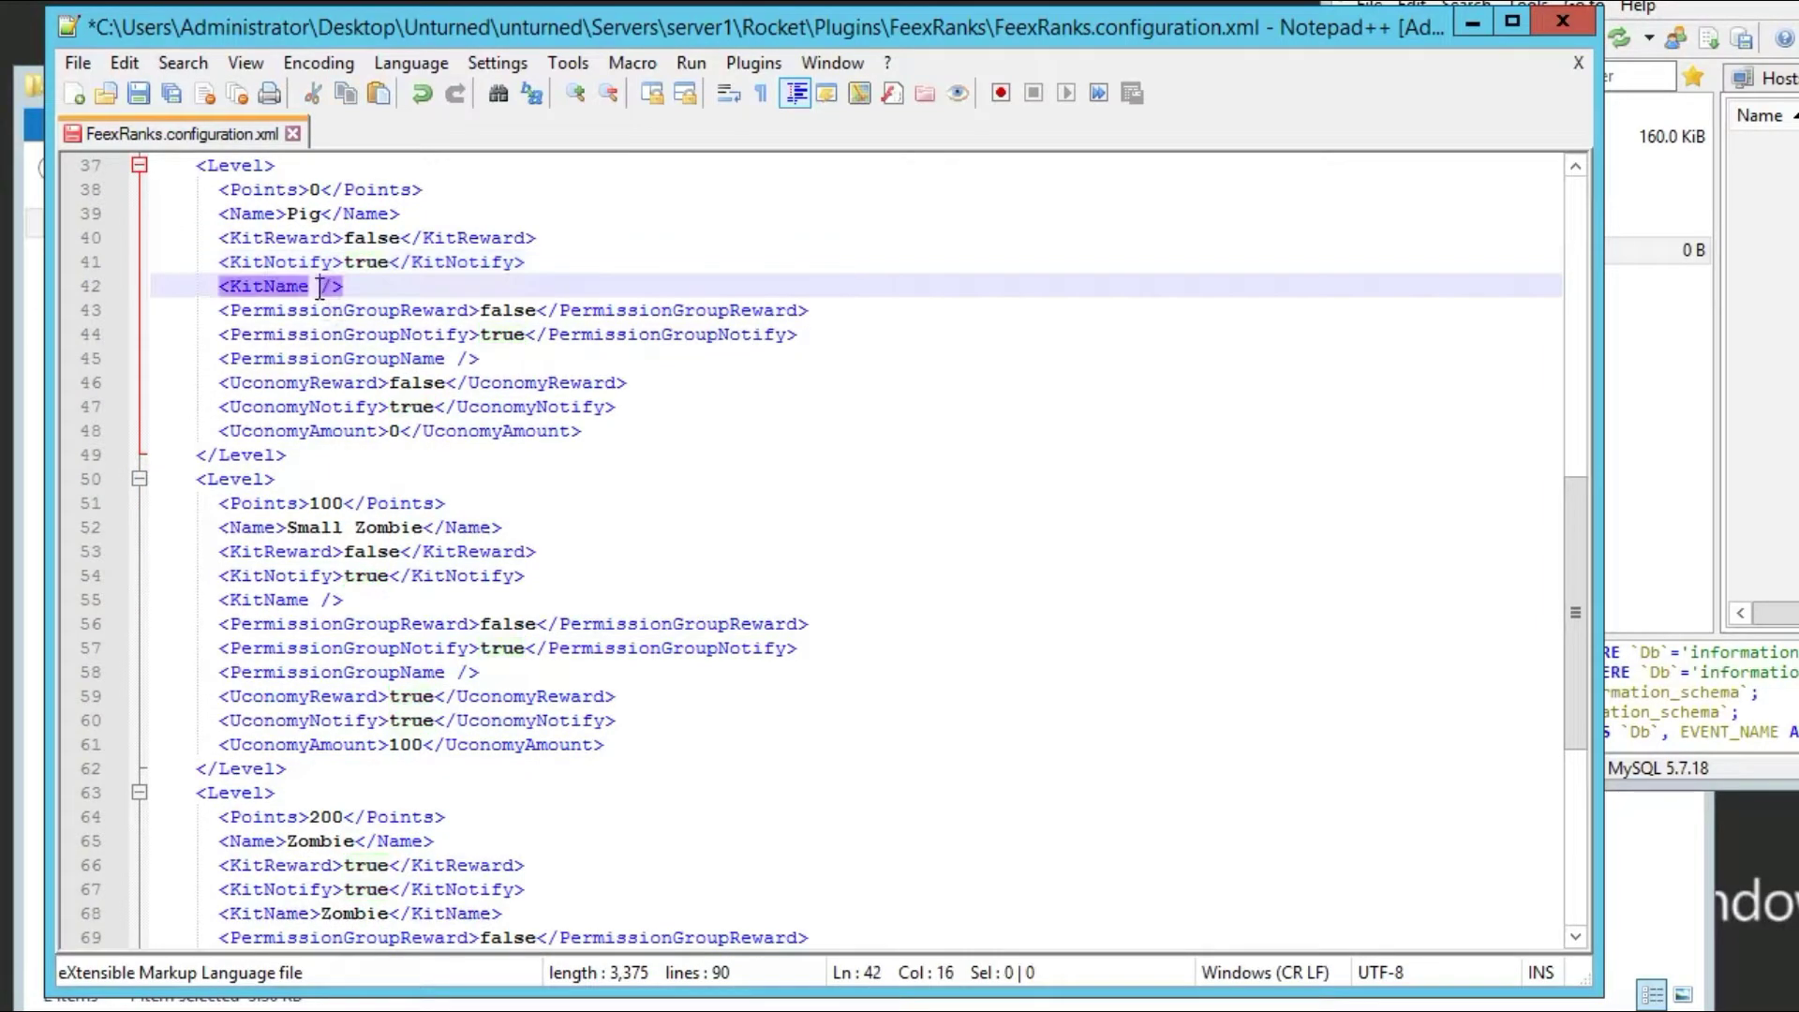
{"action": "left_click", "coordinate": [374, 292]}
{"action": "key", "text": "shift+Left"}
{"action": "key", "text": "shift+Left"}
{"action": "key", "text": "shift+Left"}
{"action": "key", "text": "Delete"}
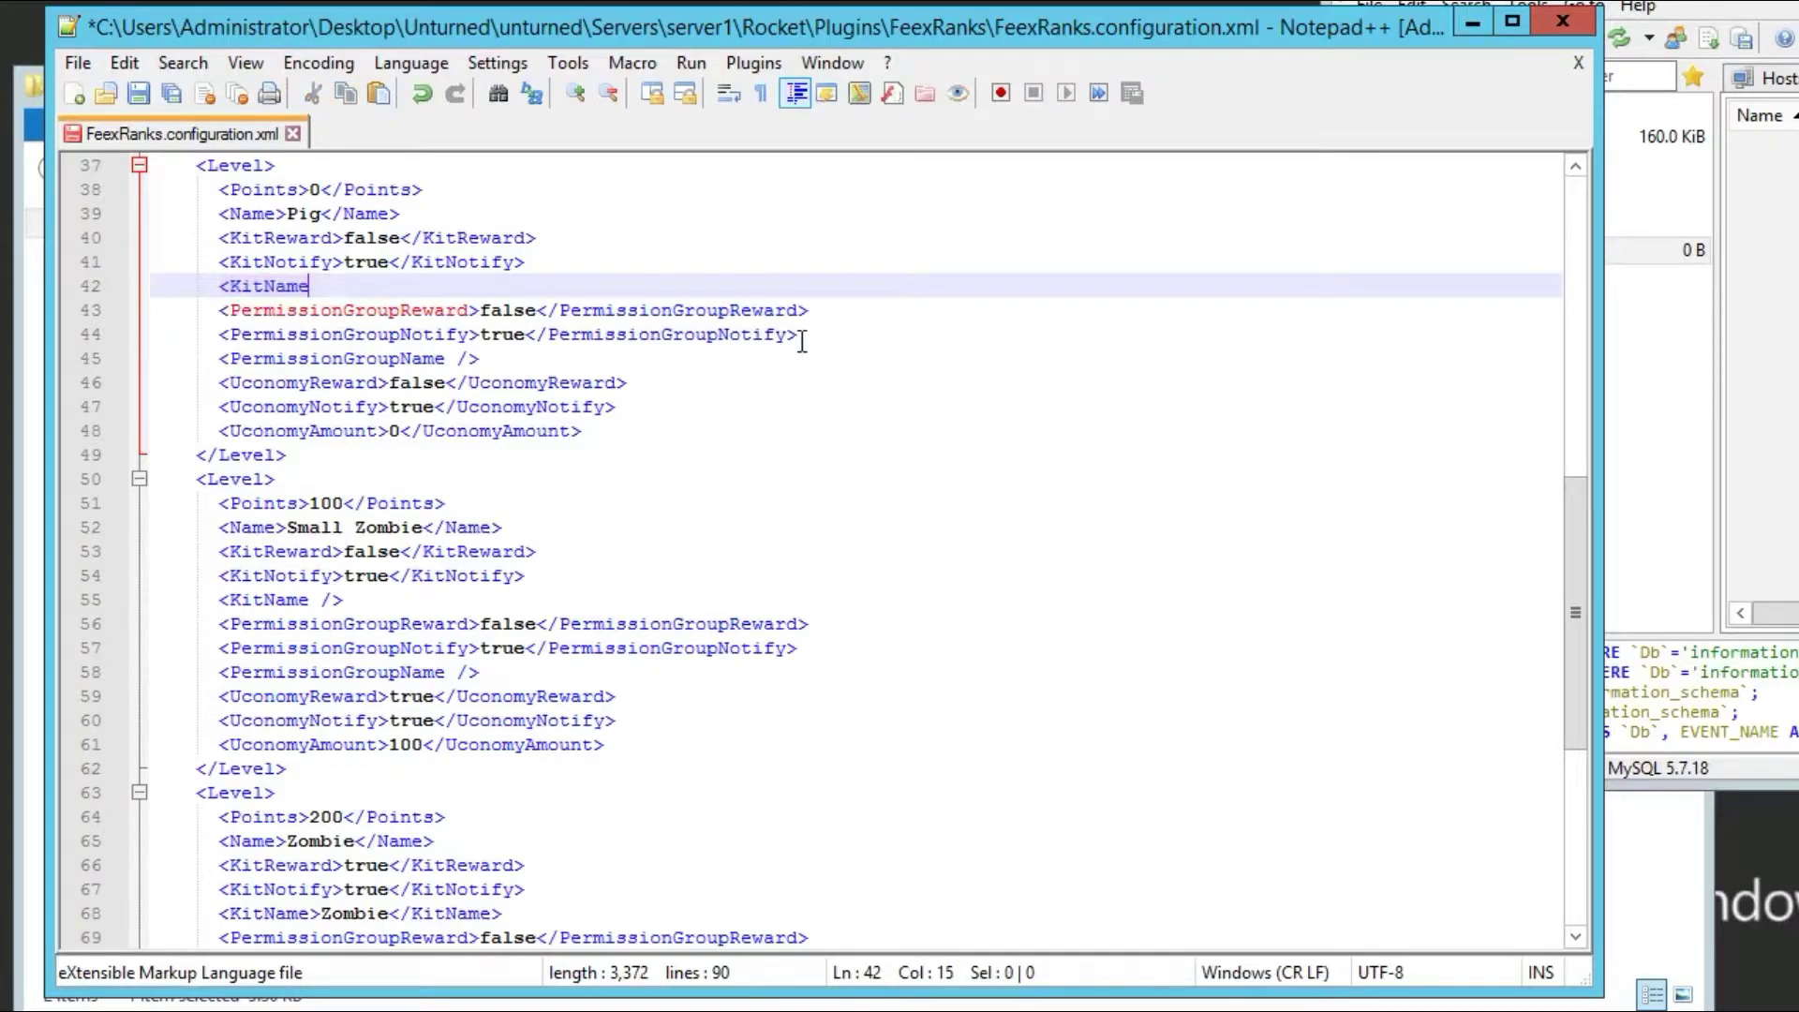
{"action": "type", "text": ">"}
{"action": "type", "text": "s"}
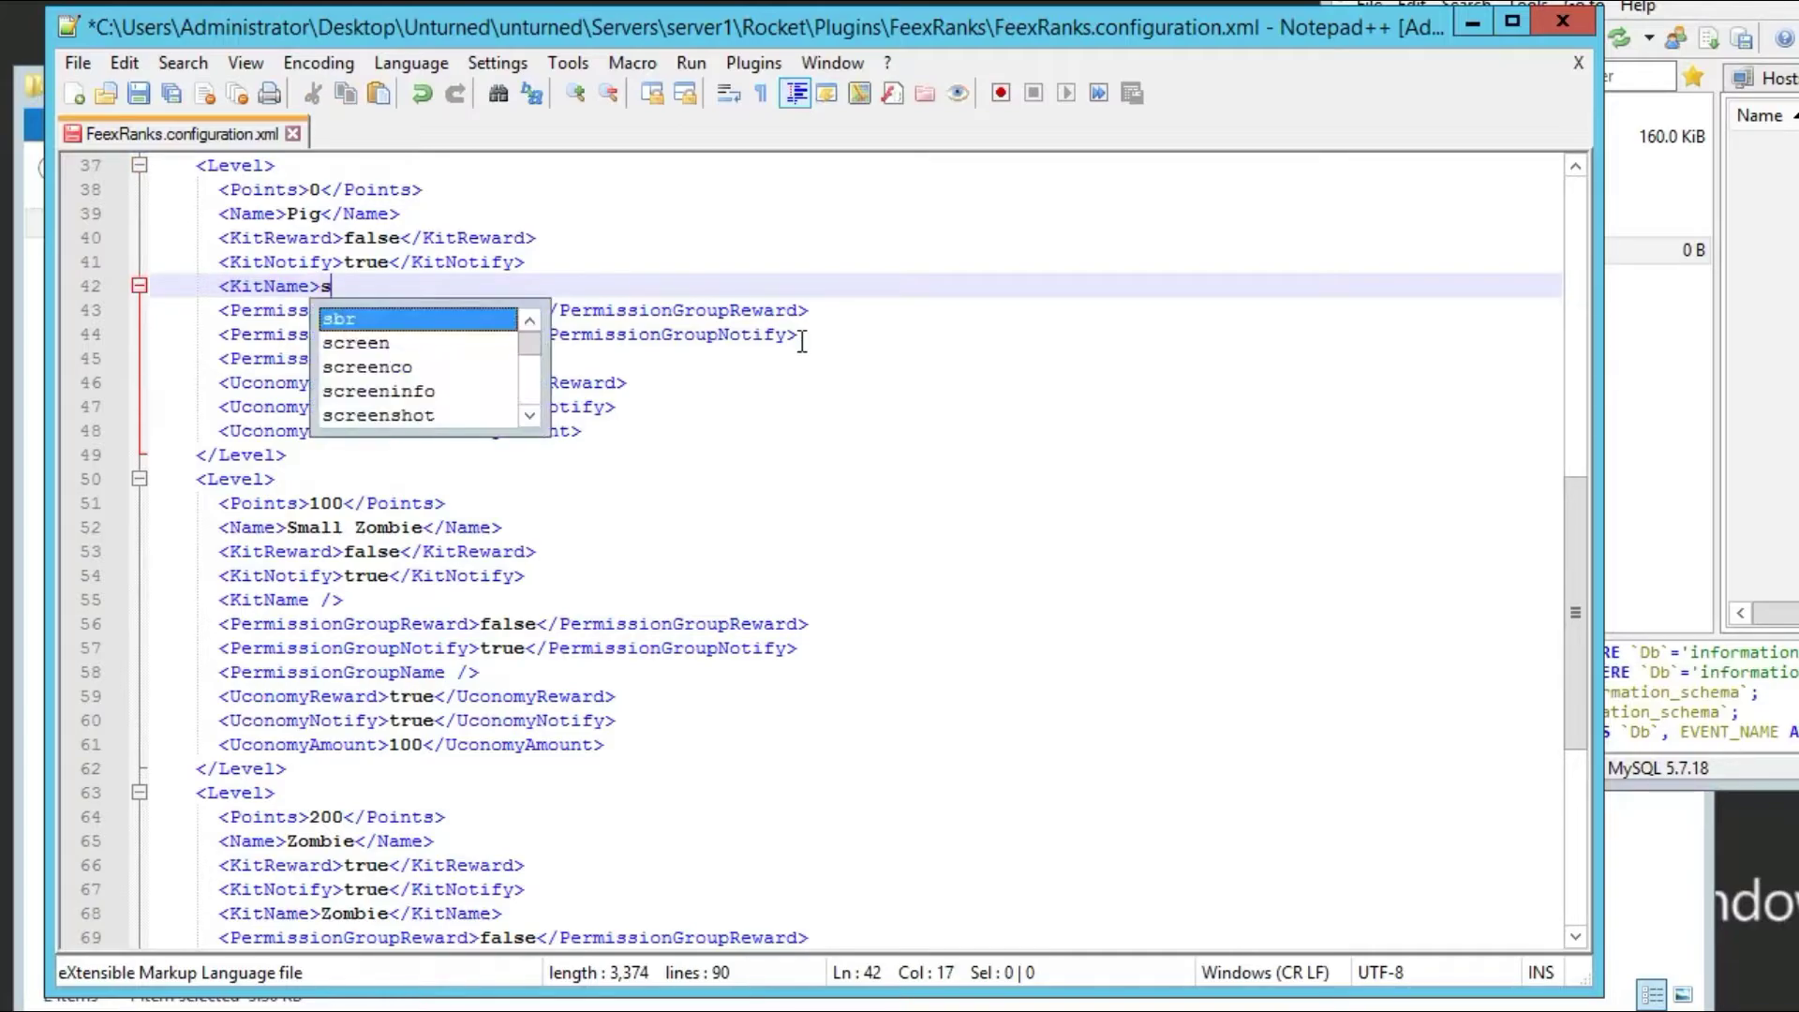
{"action": "key", "text": "BackSpace"}
{"action": "type", "text": "rewa"}
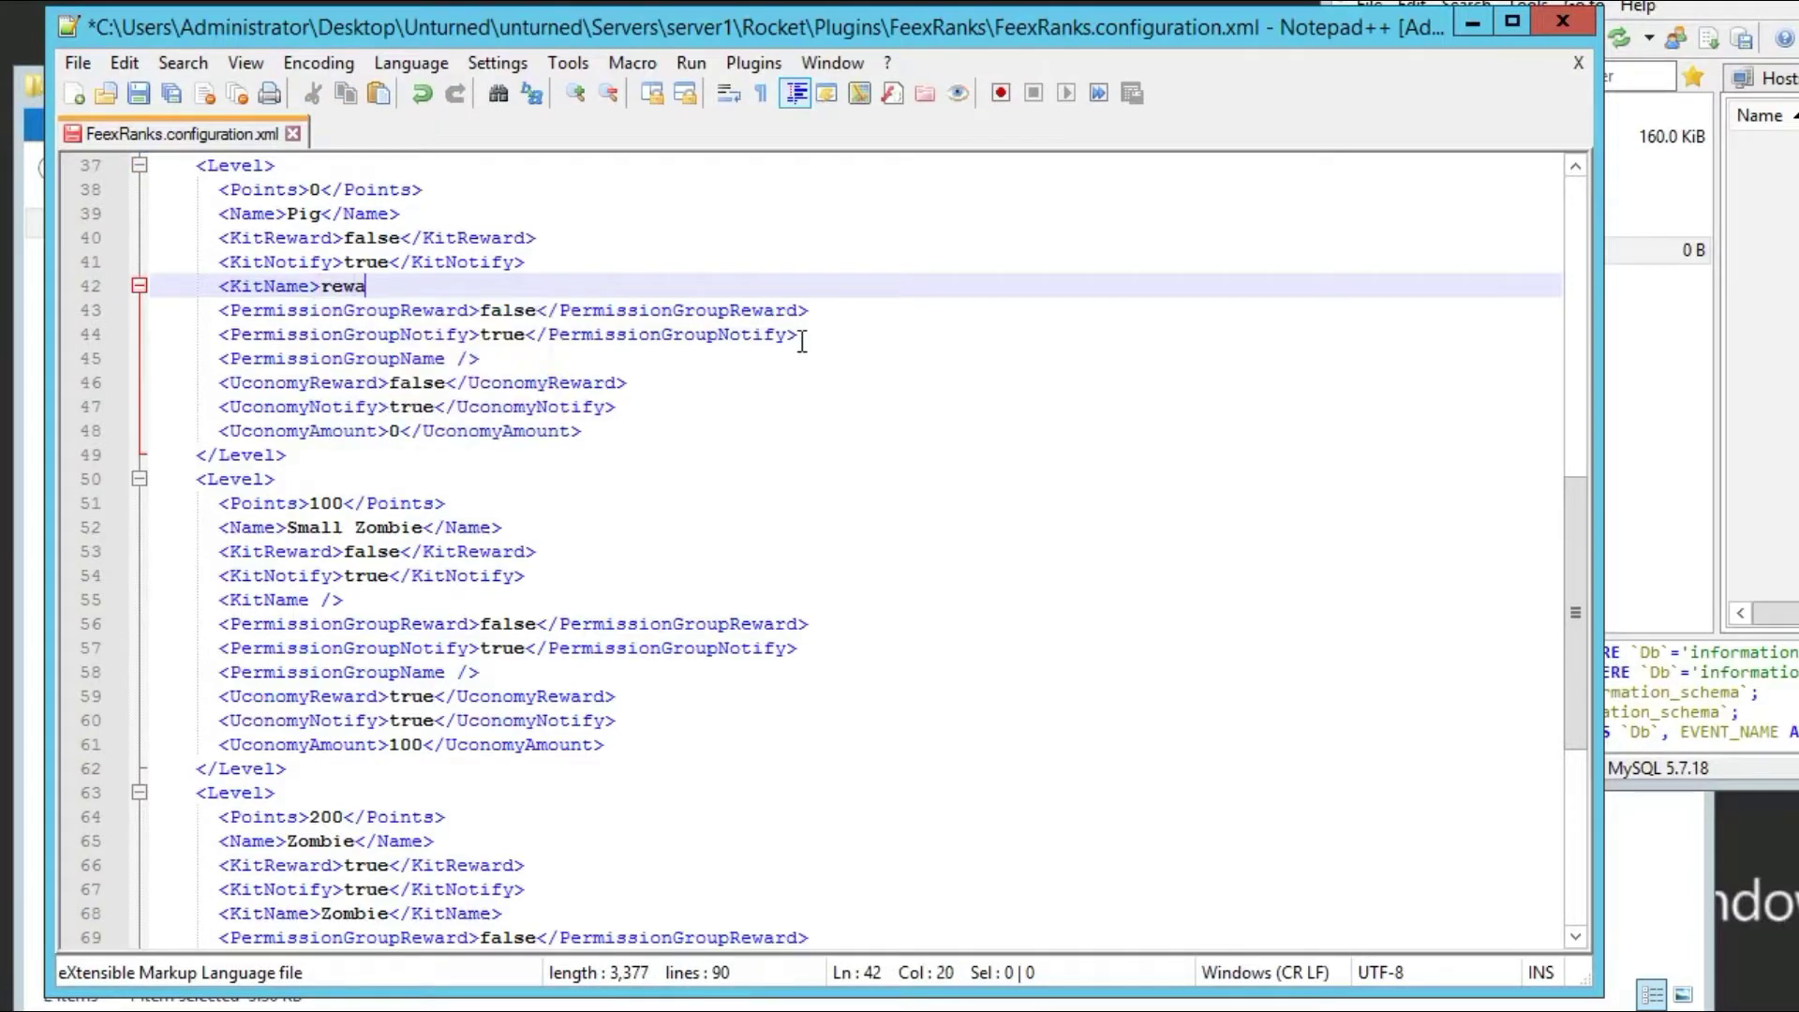
{"action": "type", "text": "rd<"}
{"action": "type", "text": "/Kitname"}
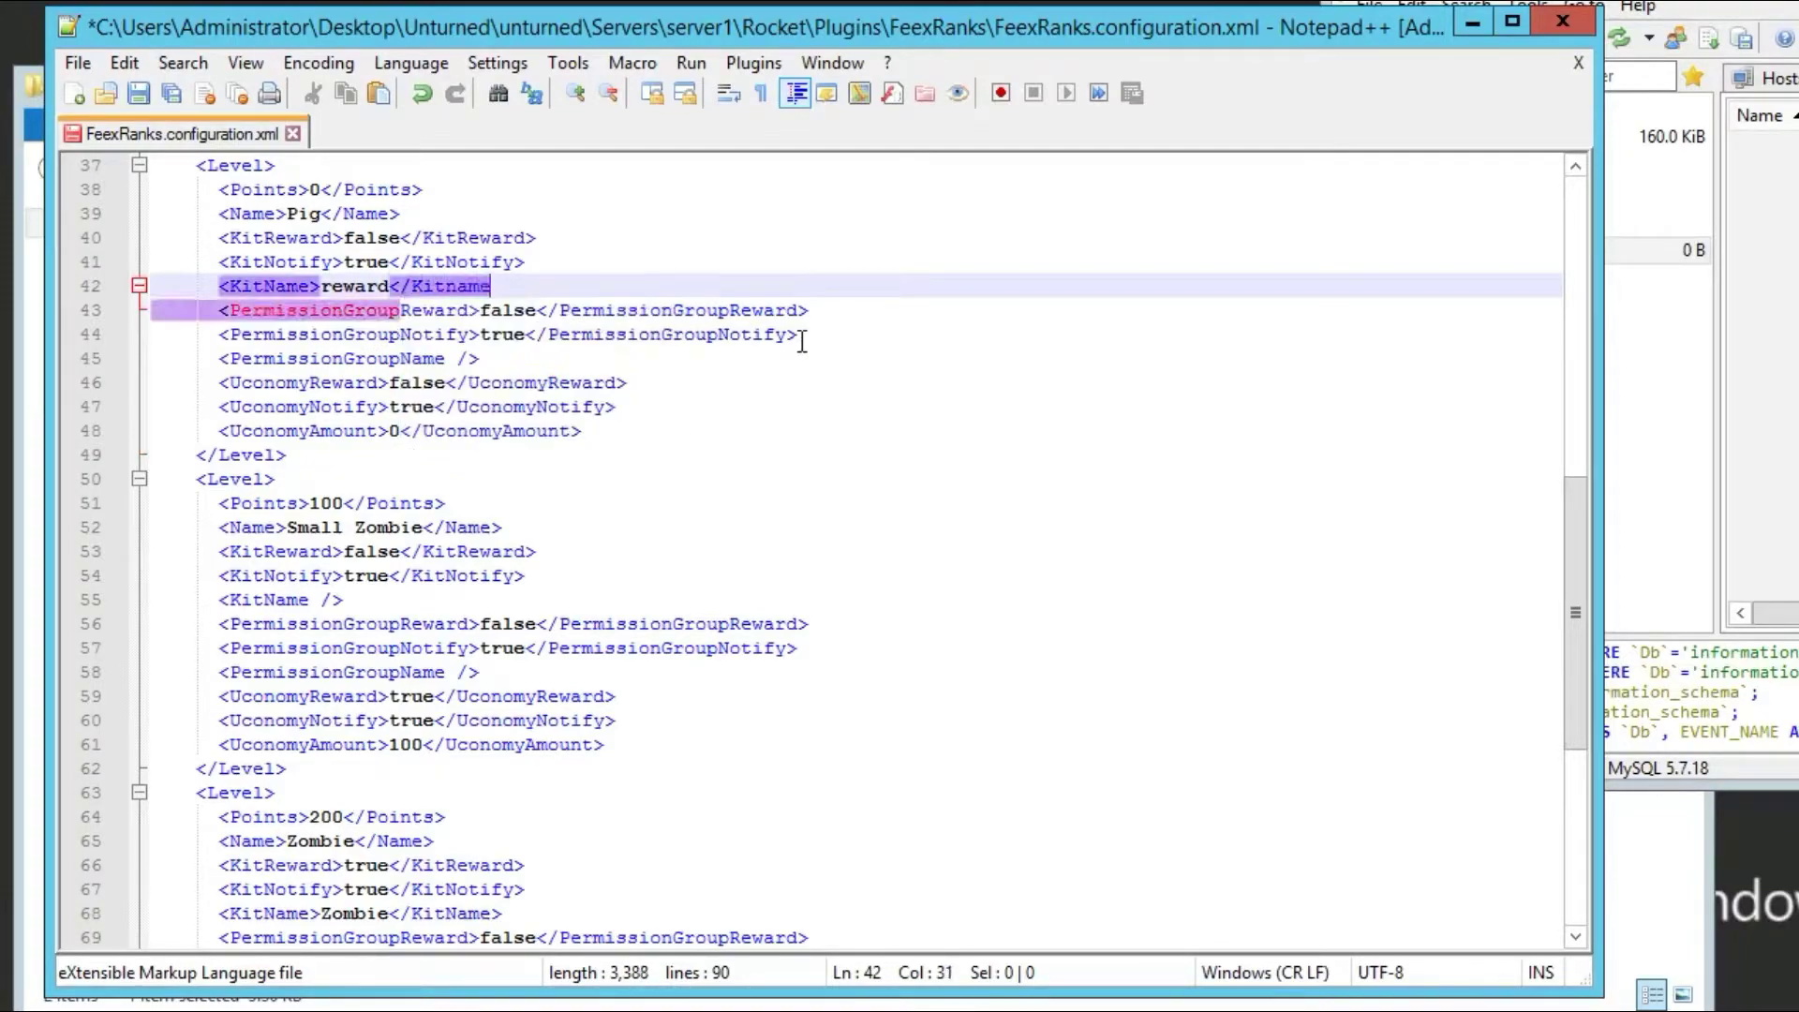
{"action": "type", "text": ">"}
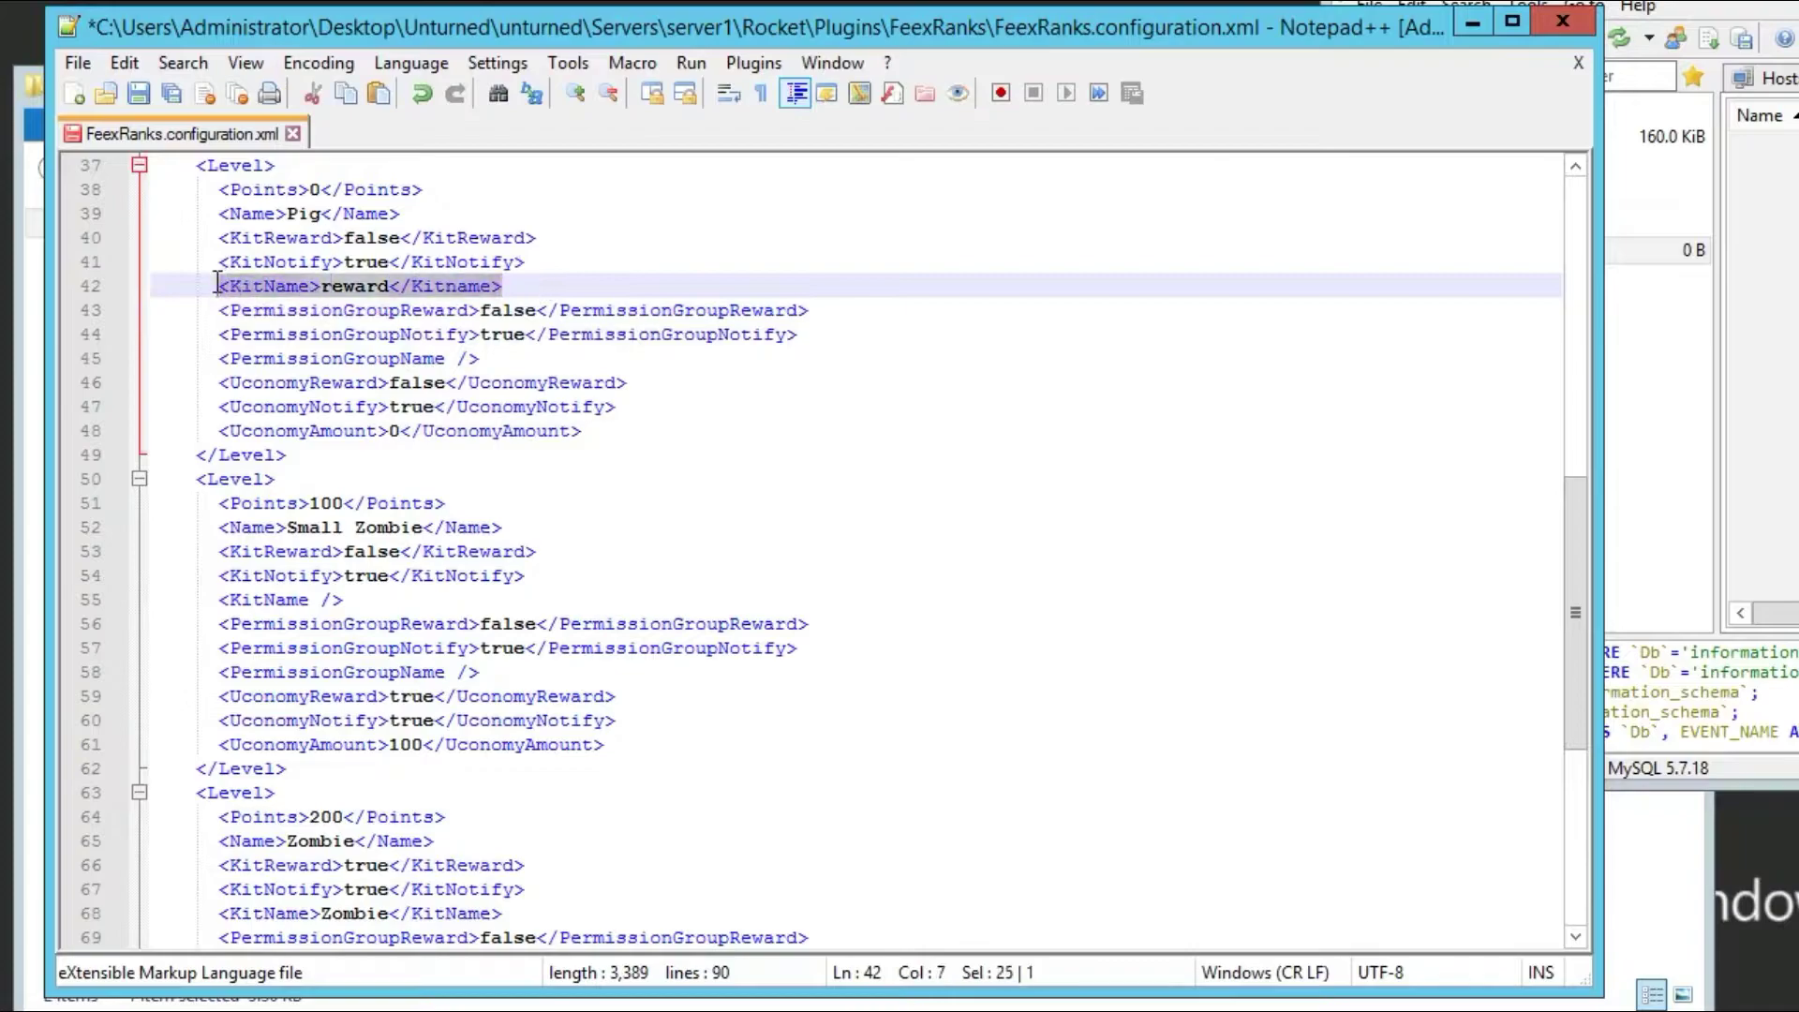
{"action": "left_click", "coordinate": [952, 285]}
{"action": "key", "text": "shift+Left"}
{"action": "key", "text": "shift+Left"}
{"action": "key", "text": "shift+Left"}
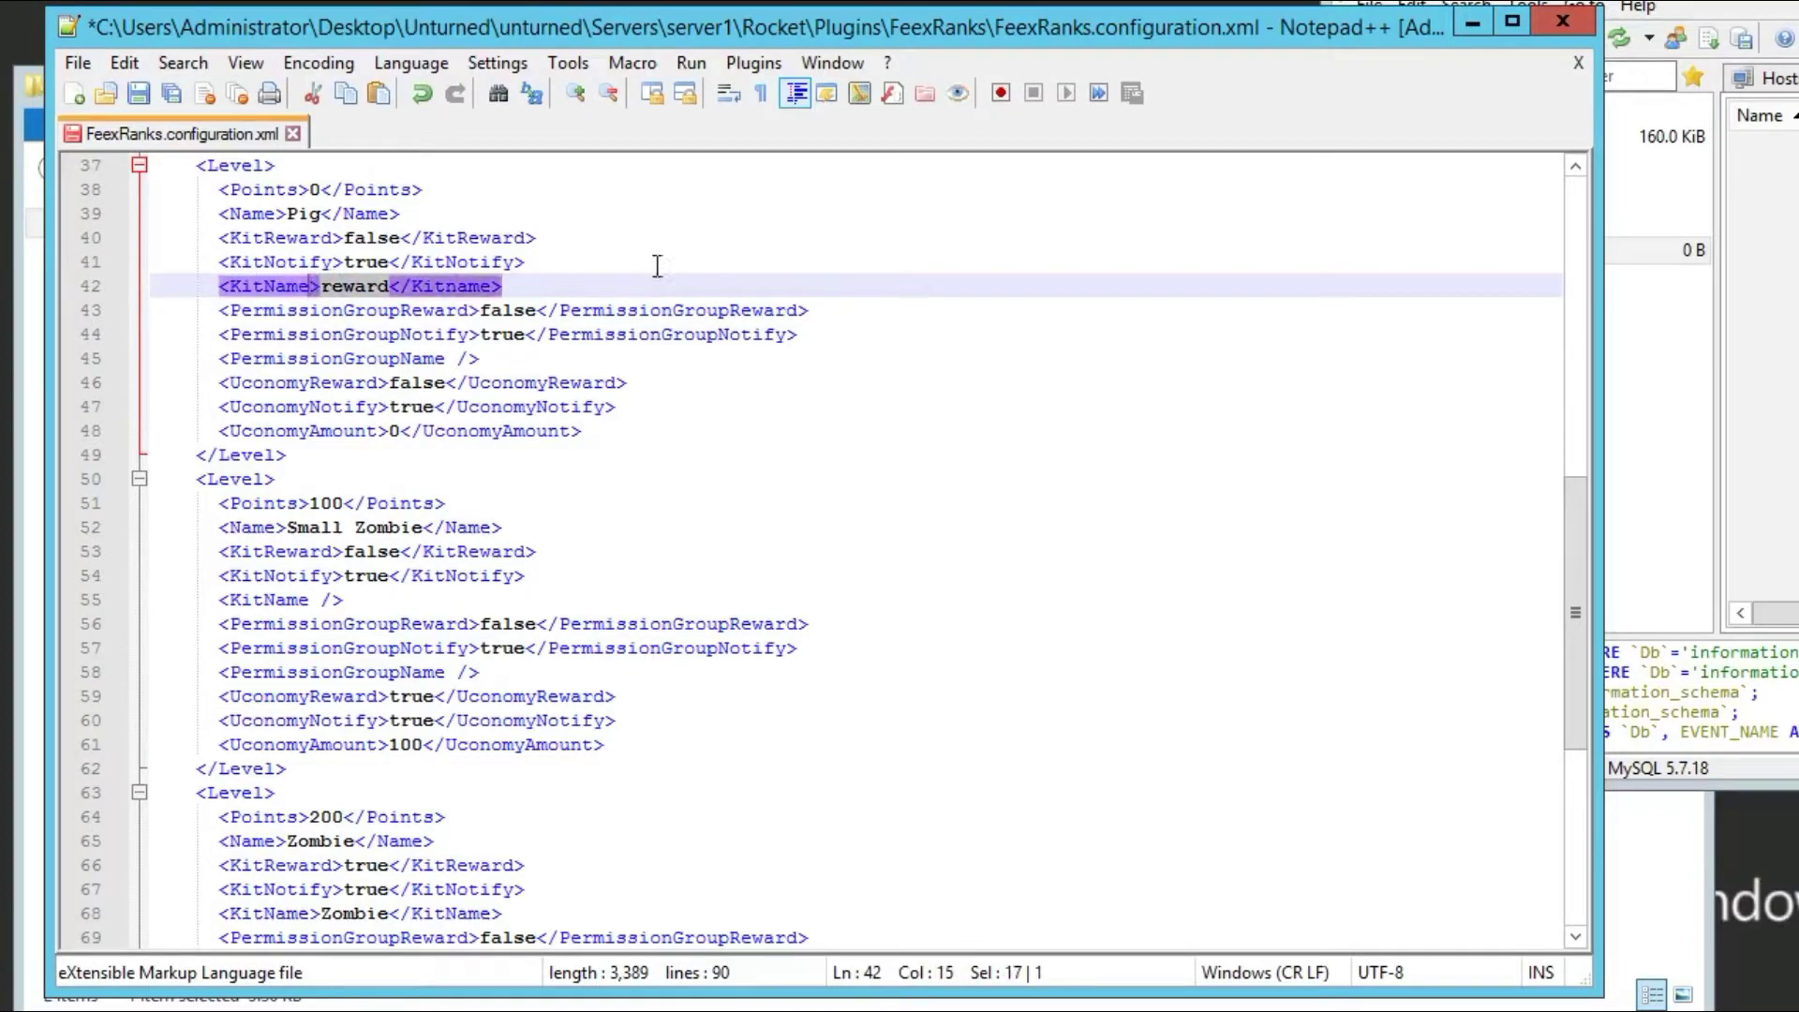
{"action": "key", "text": "BackSpace"}
{"action": "type", "text": "/>"}
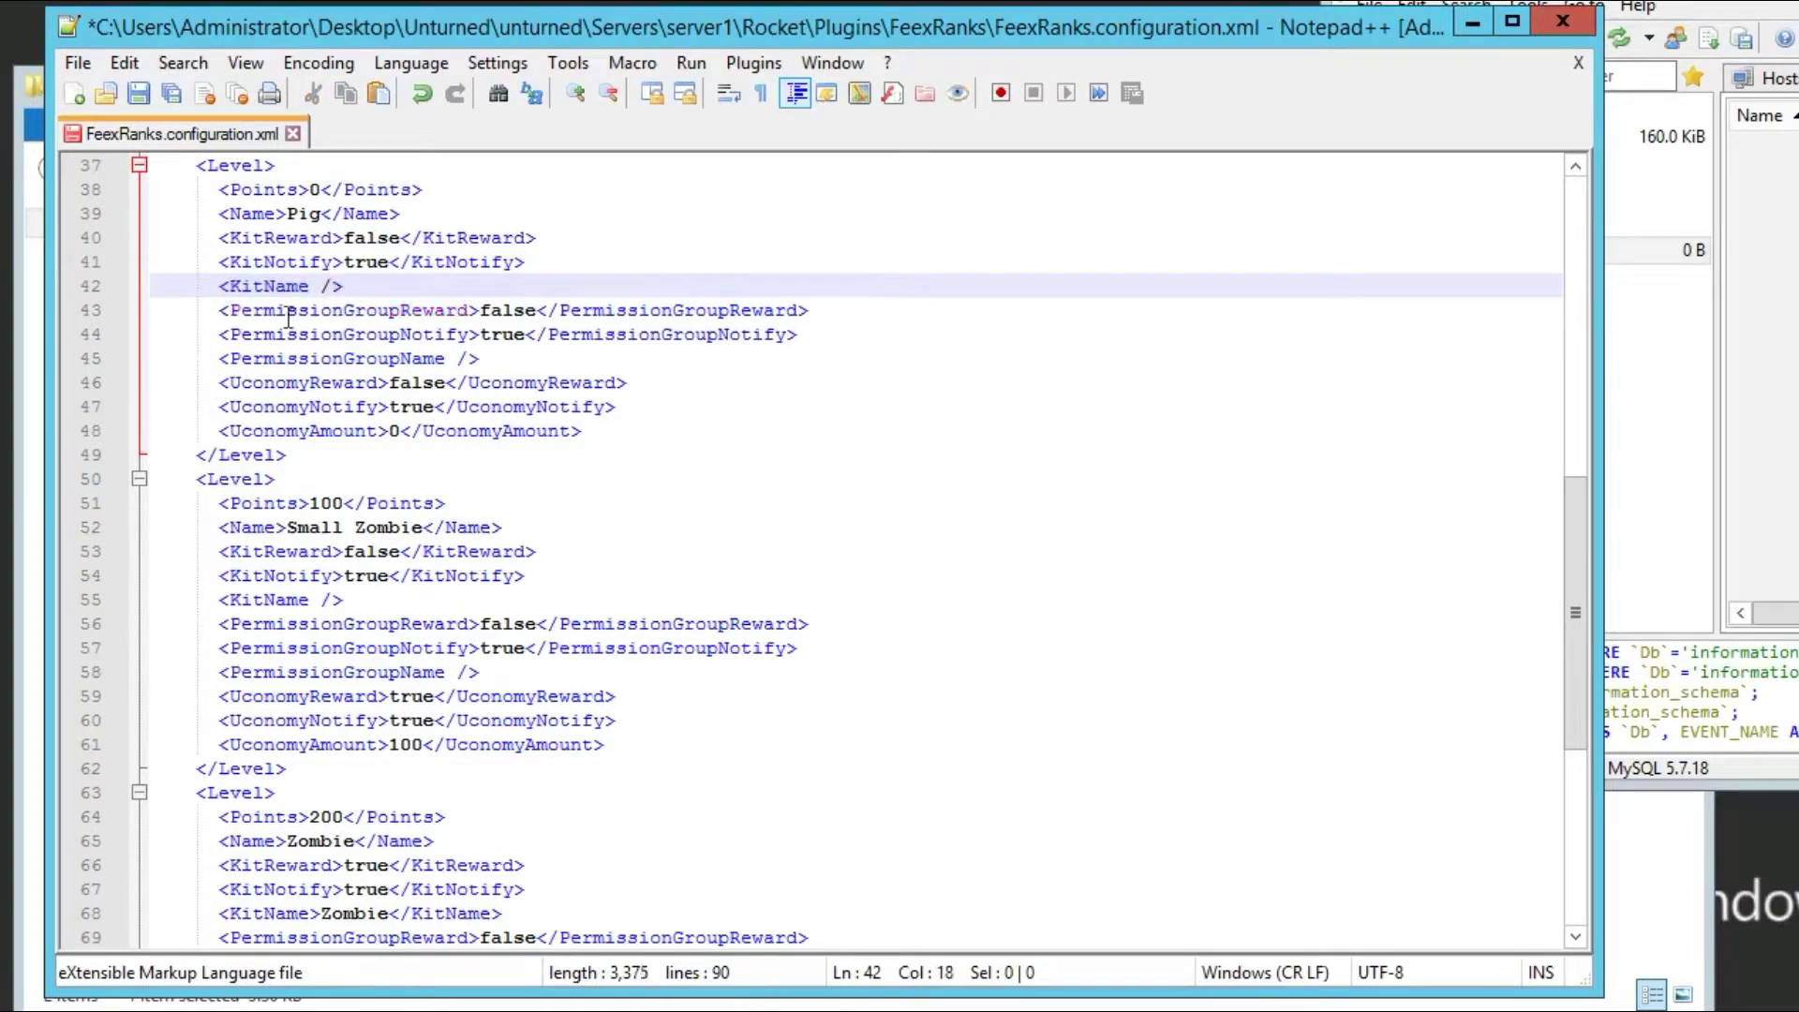
{"action": "left_click_drag", "start_coordinate": [220, 285], "coordinate": [448, 289]}
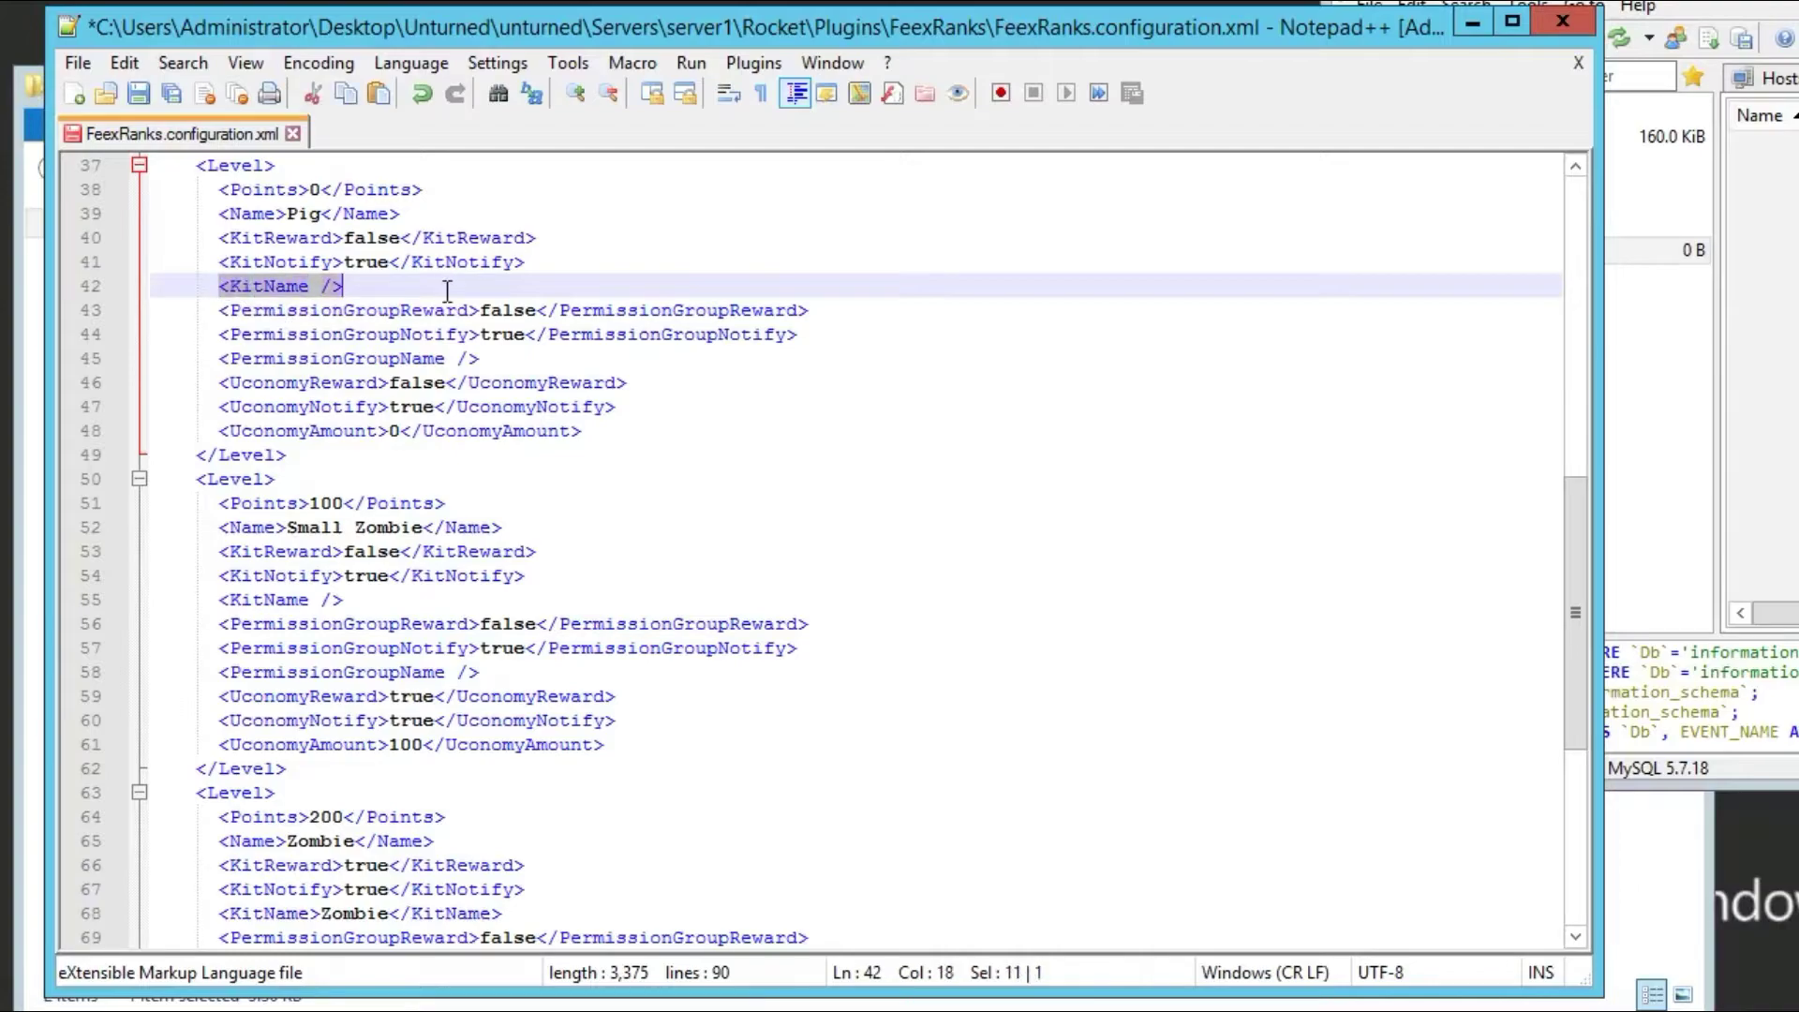
{"action": "left_click", "coordinate": [507, 363]}
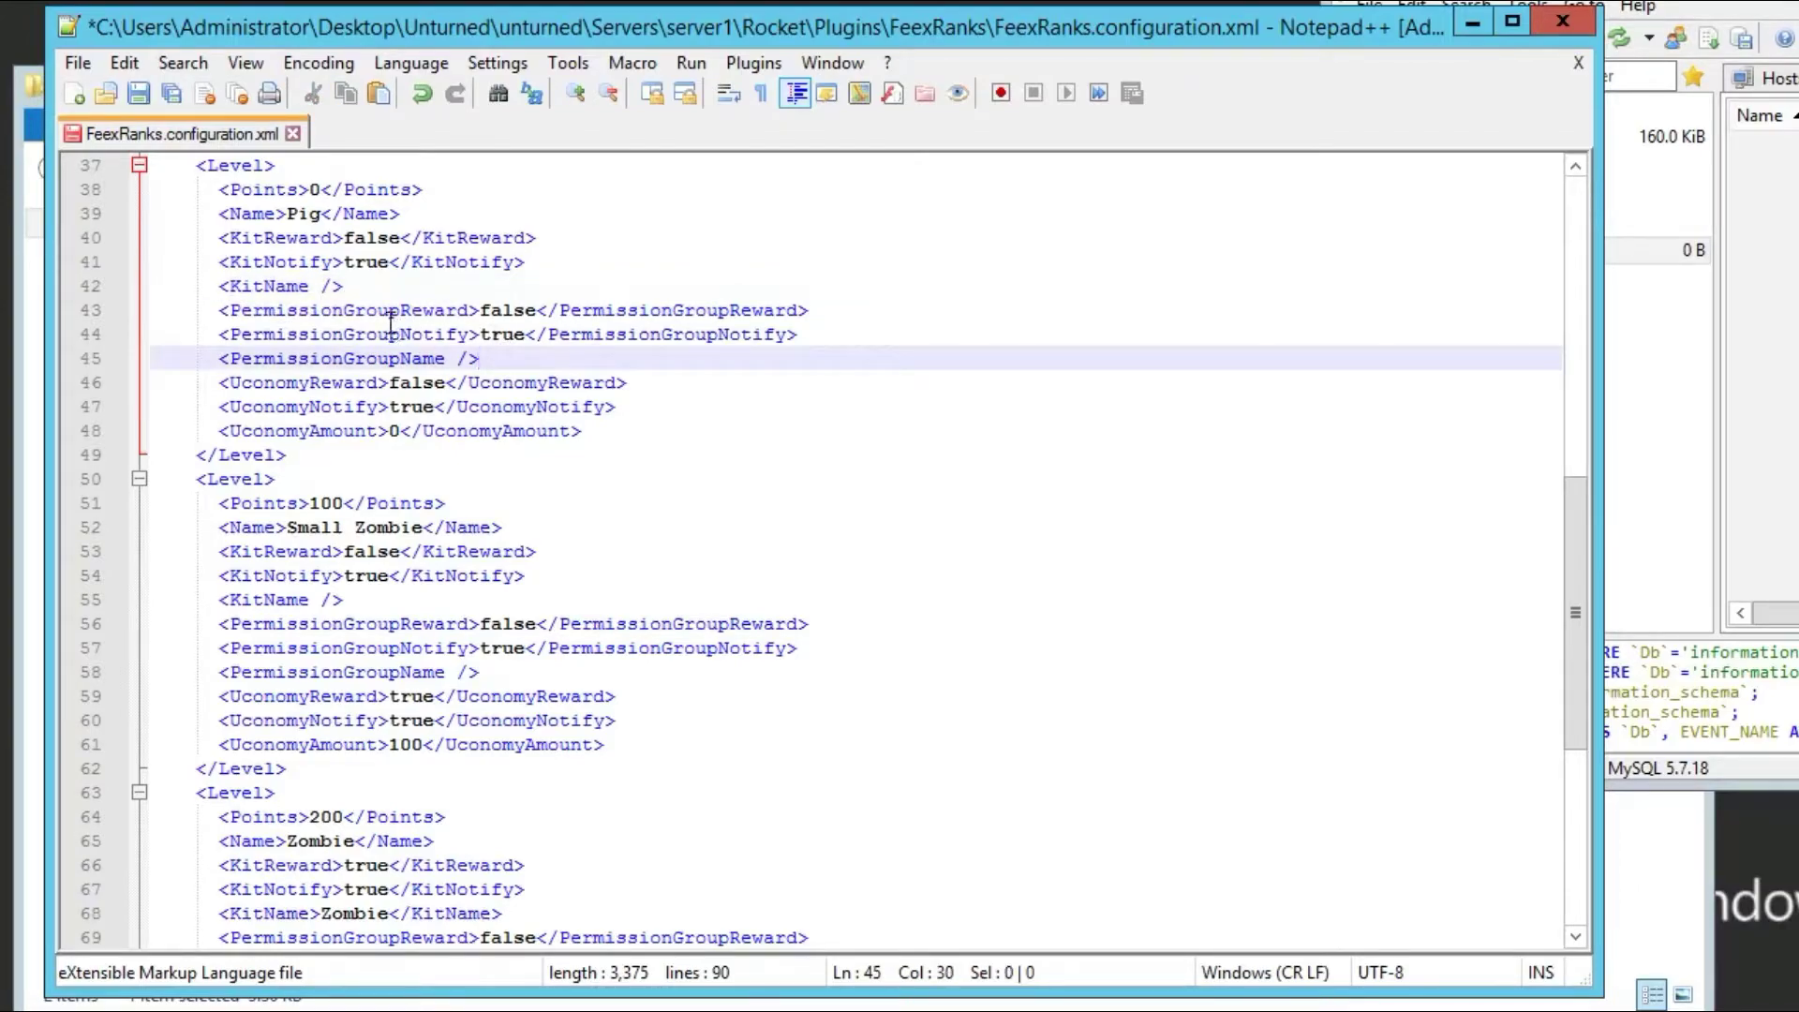
{"action": "double_click", "coordinate": [506, 310]}
{"action": "double_click", "coordinate": [503, 335]}
{"action": "left_click_drag", "start_coordinate": [220, 359], "coordinate": [479, 359]}
{"action": "left_click", "coordinate": [495, 361]}
{"action": "double_click", "coordinate": [441, 673]}
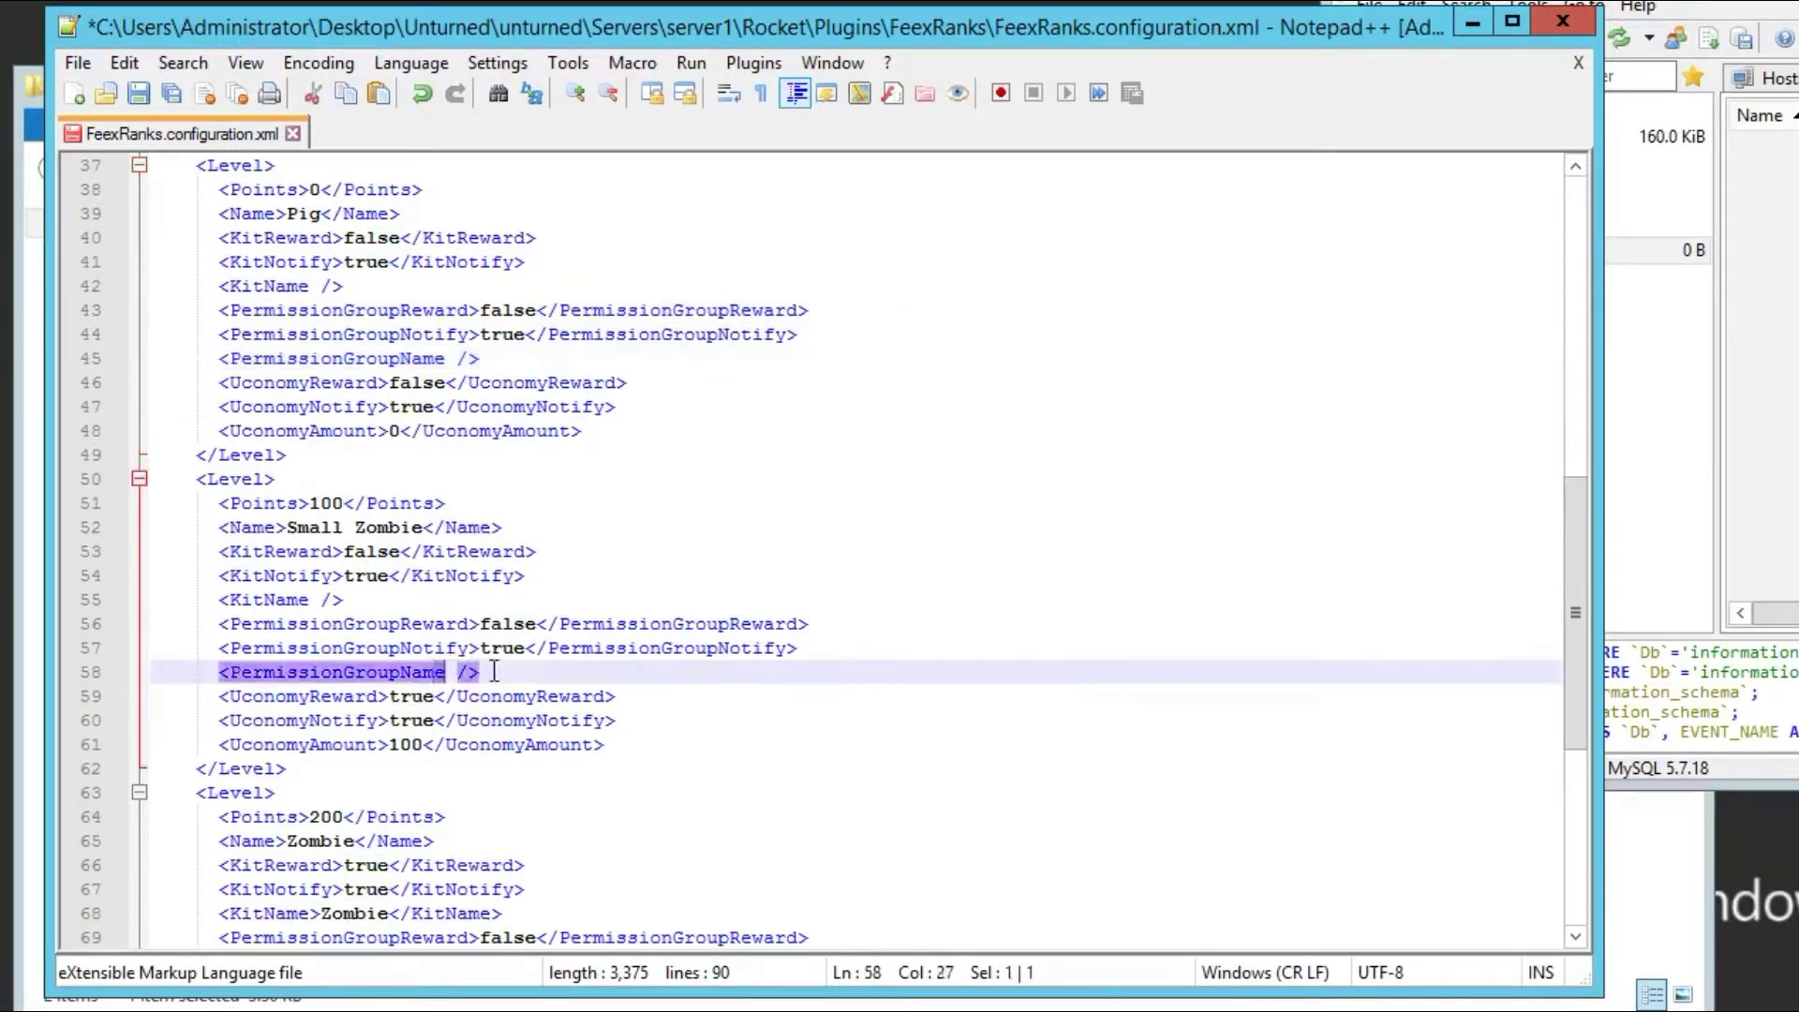
{"action": "left_click_drag", "start_coordinate": [219, 673], "coordinate": [480, 672]}
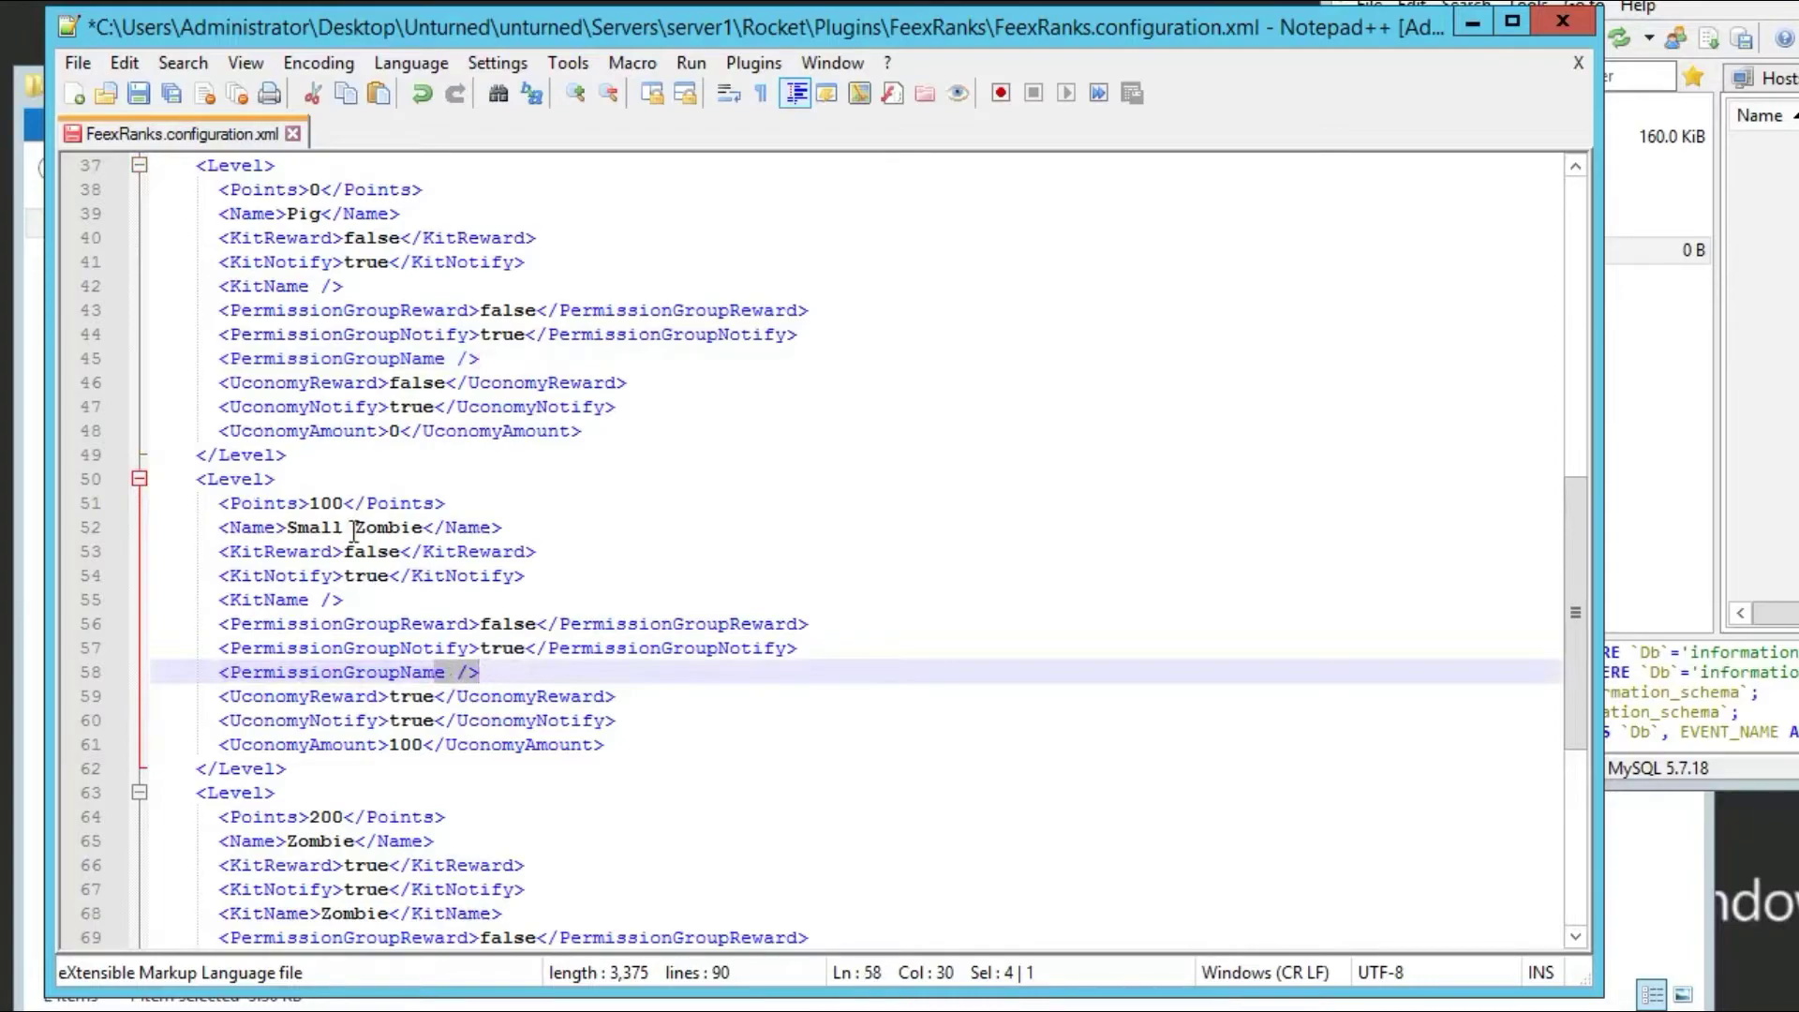
{"action": "left_click", "coordinate": [483, 675]}
{"action": "double_click", "coordinate": [446, 673]}
{"action": "left_click_drag", "start_coordinate": [446, 672], "coordinate": [548, 674]}
{"action": "left_click", "coordinate": [389, 382]}
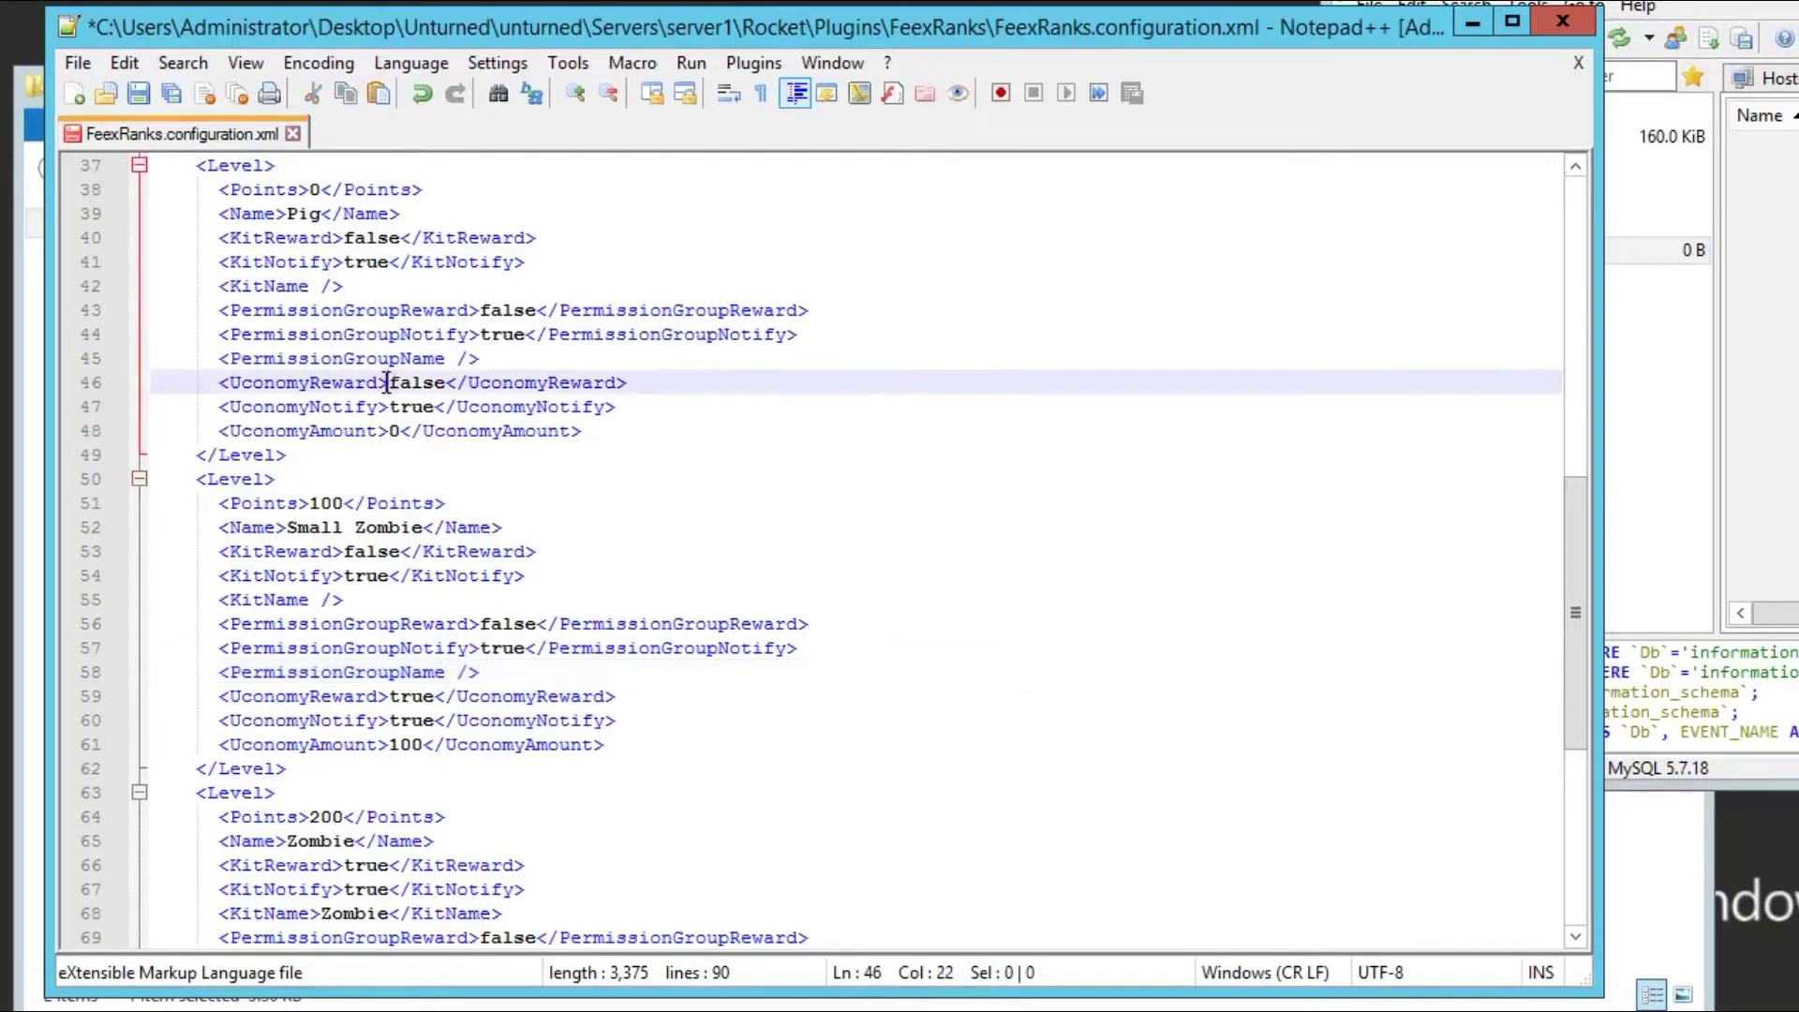
{"action": "double_click", "coordinate": [417, 384]}
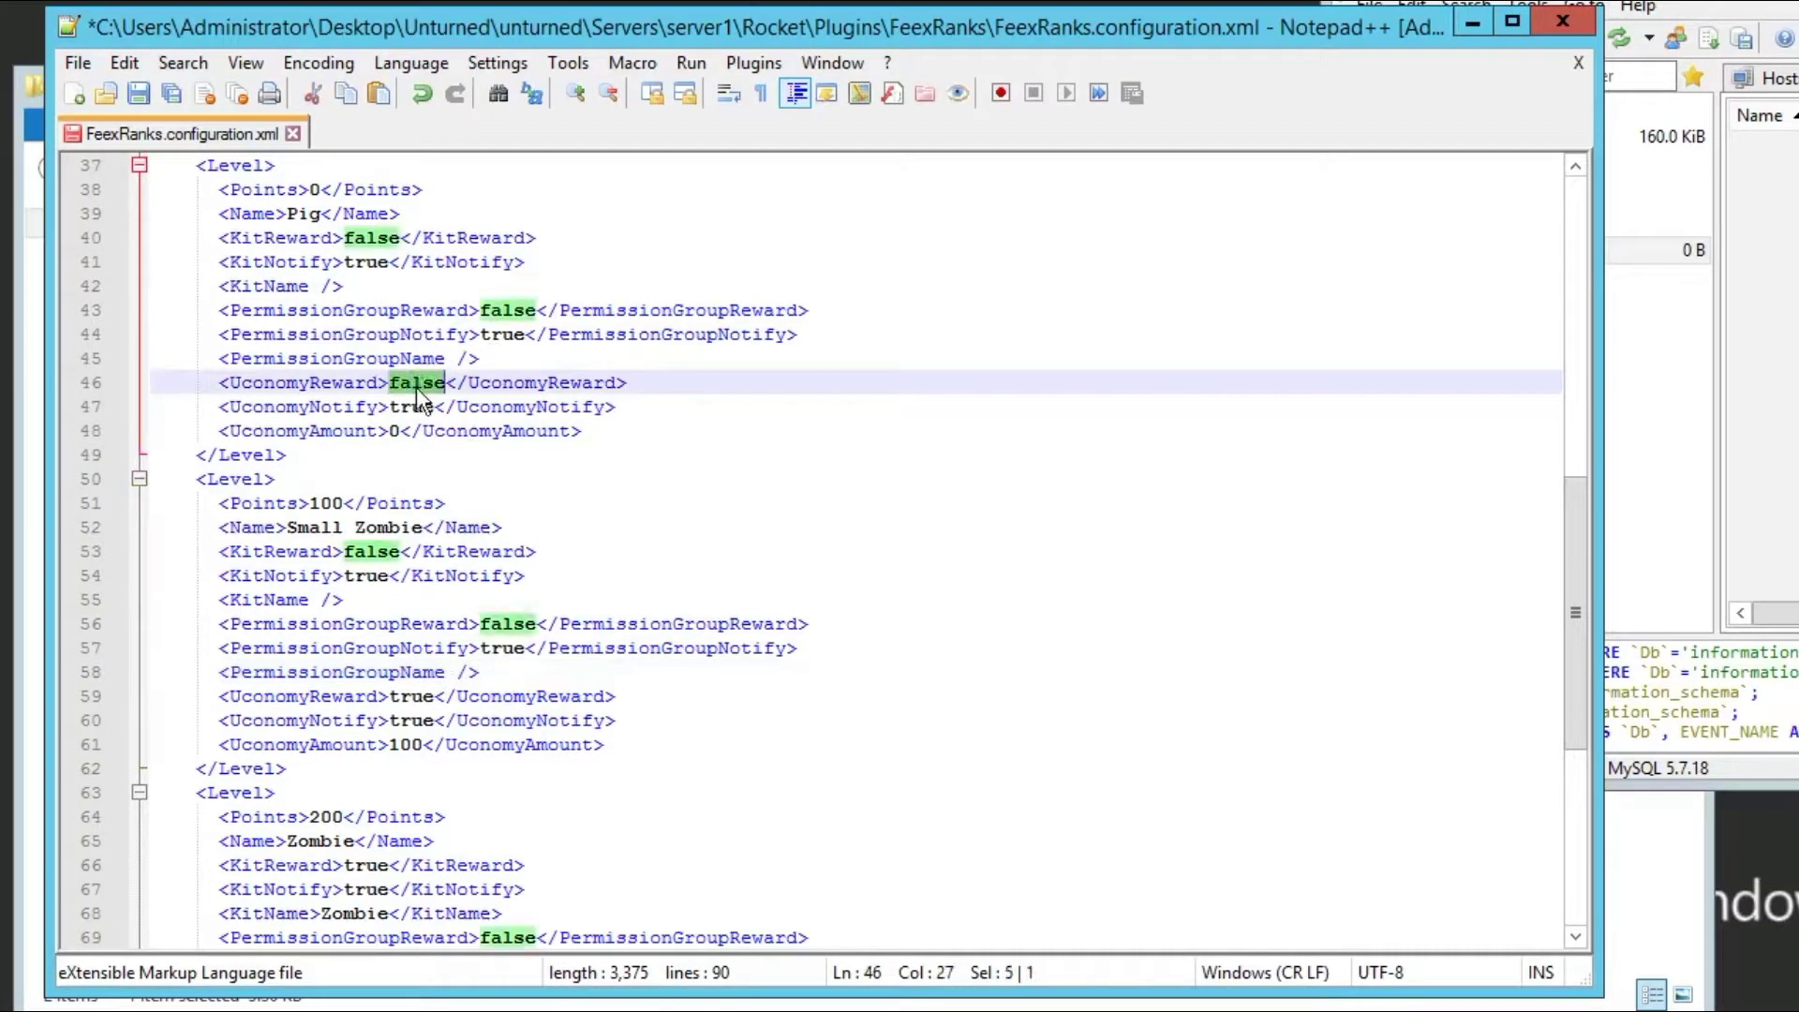
{"action": "double_click", "coordinate": [412, 407]}
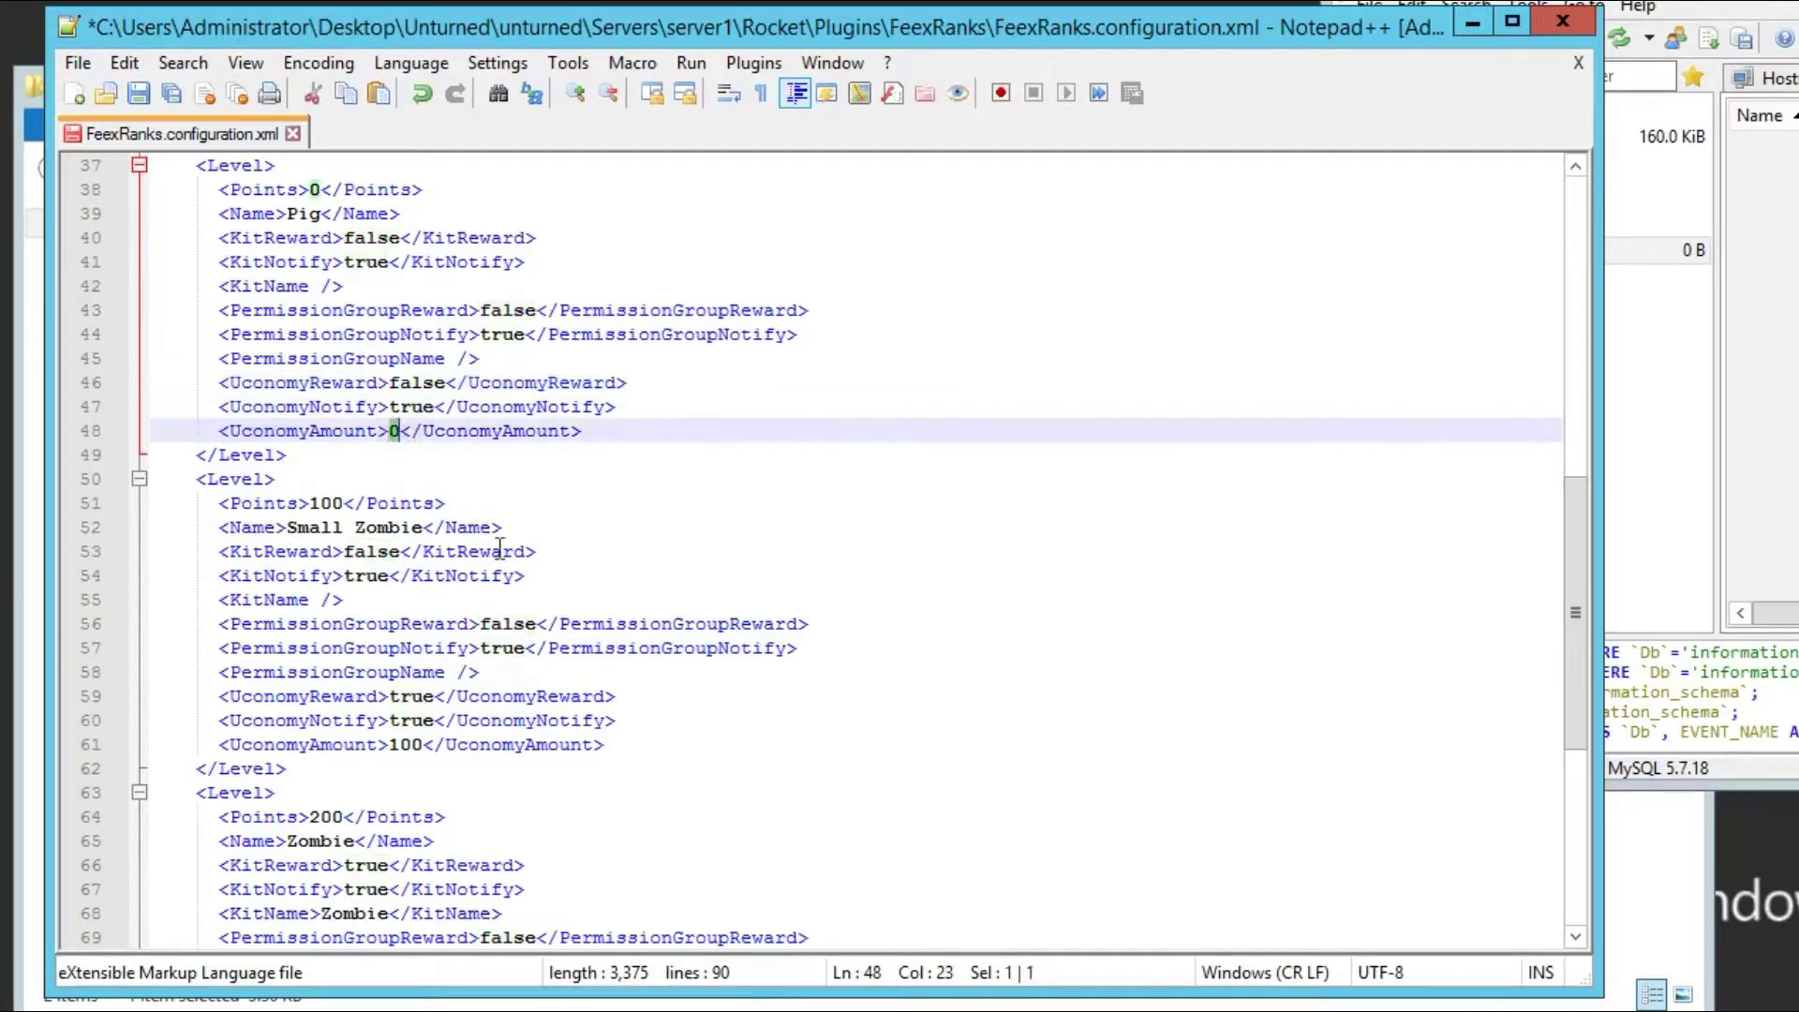
{"action": "left_click", "coordinate": [514, 550]}
{"action": "scroll", "coordinate": [632, 583], "scroll_direction": "up", "scroll_amount": 2}
{"action": "left_click_drag", "start_coordinate": [675, 577], "coordinate": [549, 552]}
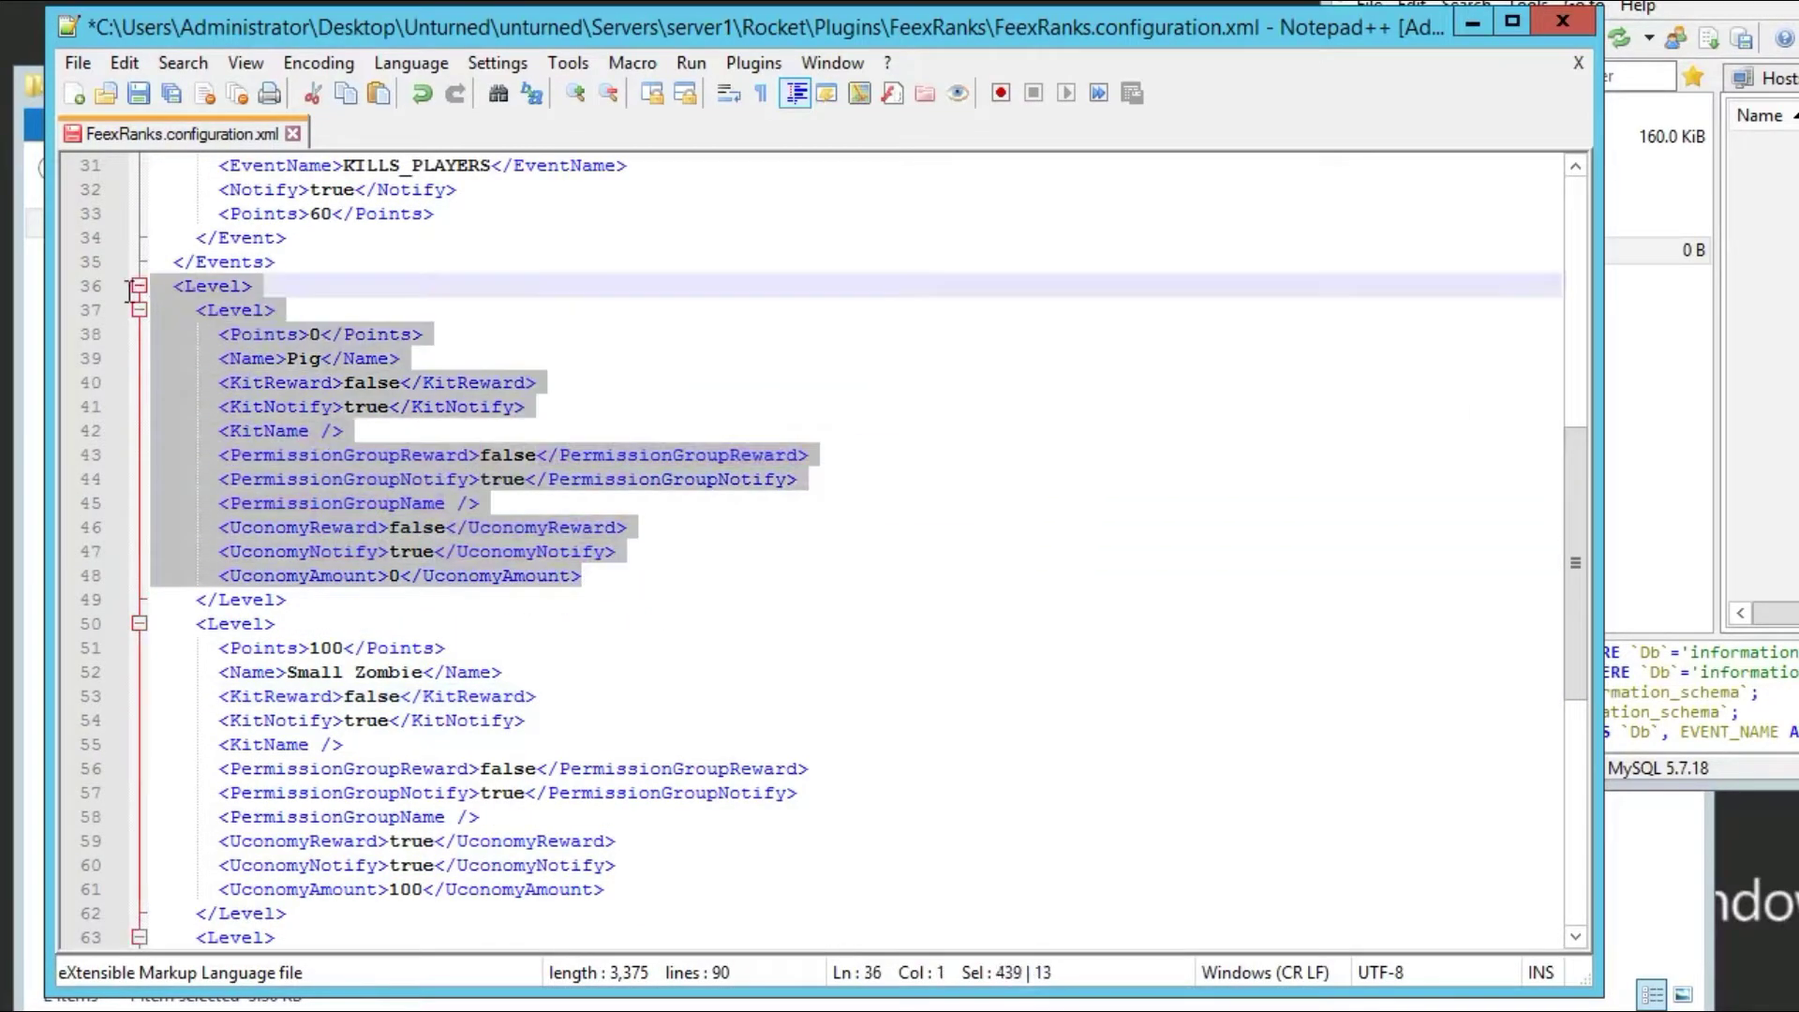
{"action": "left_click_drag", "start_coordinate": [320, 458], "coordinate": [109, 336]}
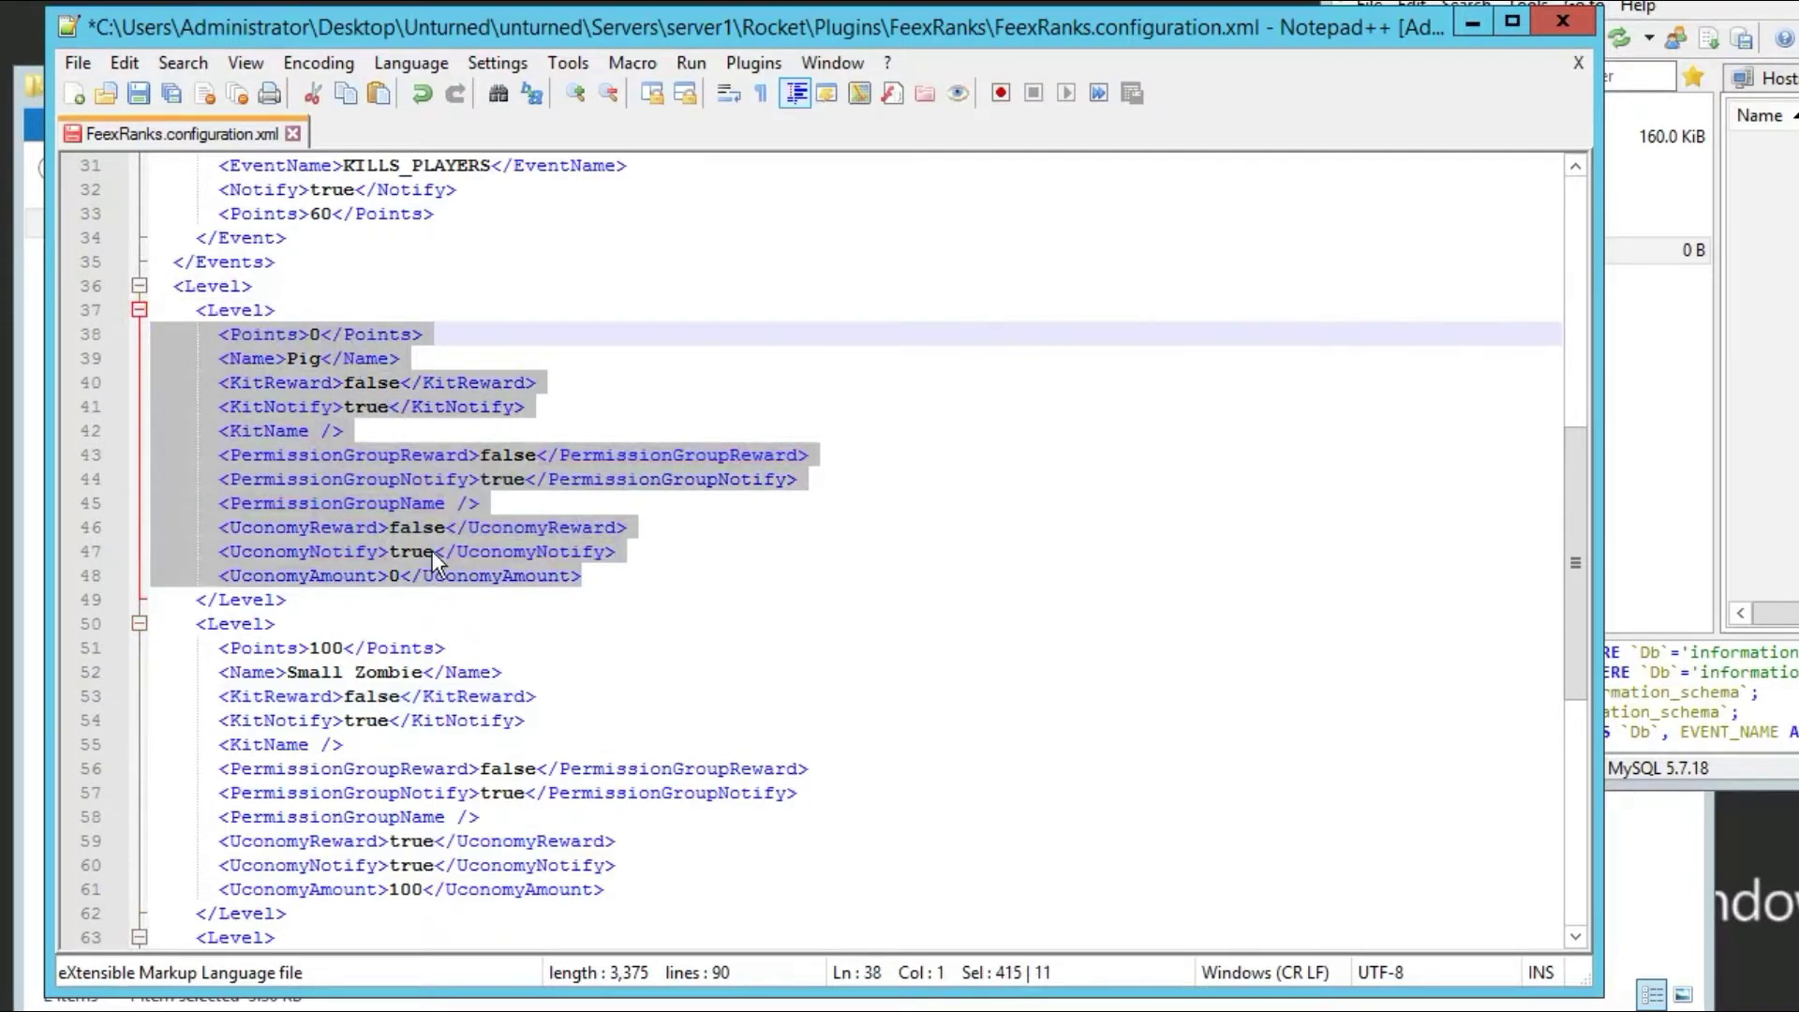
{"action": "left_click", "coordinate": [485, 602]}
{"action": "scroll", "coordinate": [498, 610], "scroll_direction": "down", "scroll_amount": 2}
{"action": "scroll", "coordinate": [663, 628], "scroll_direction": "down", "scroll_amount": 2}
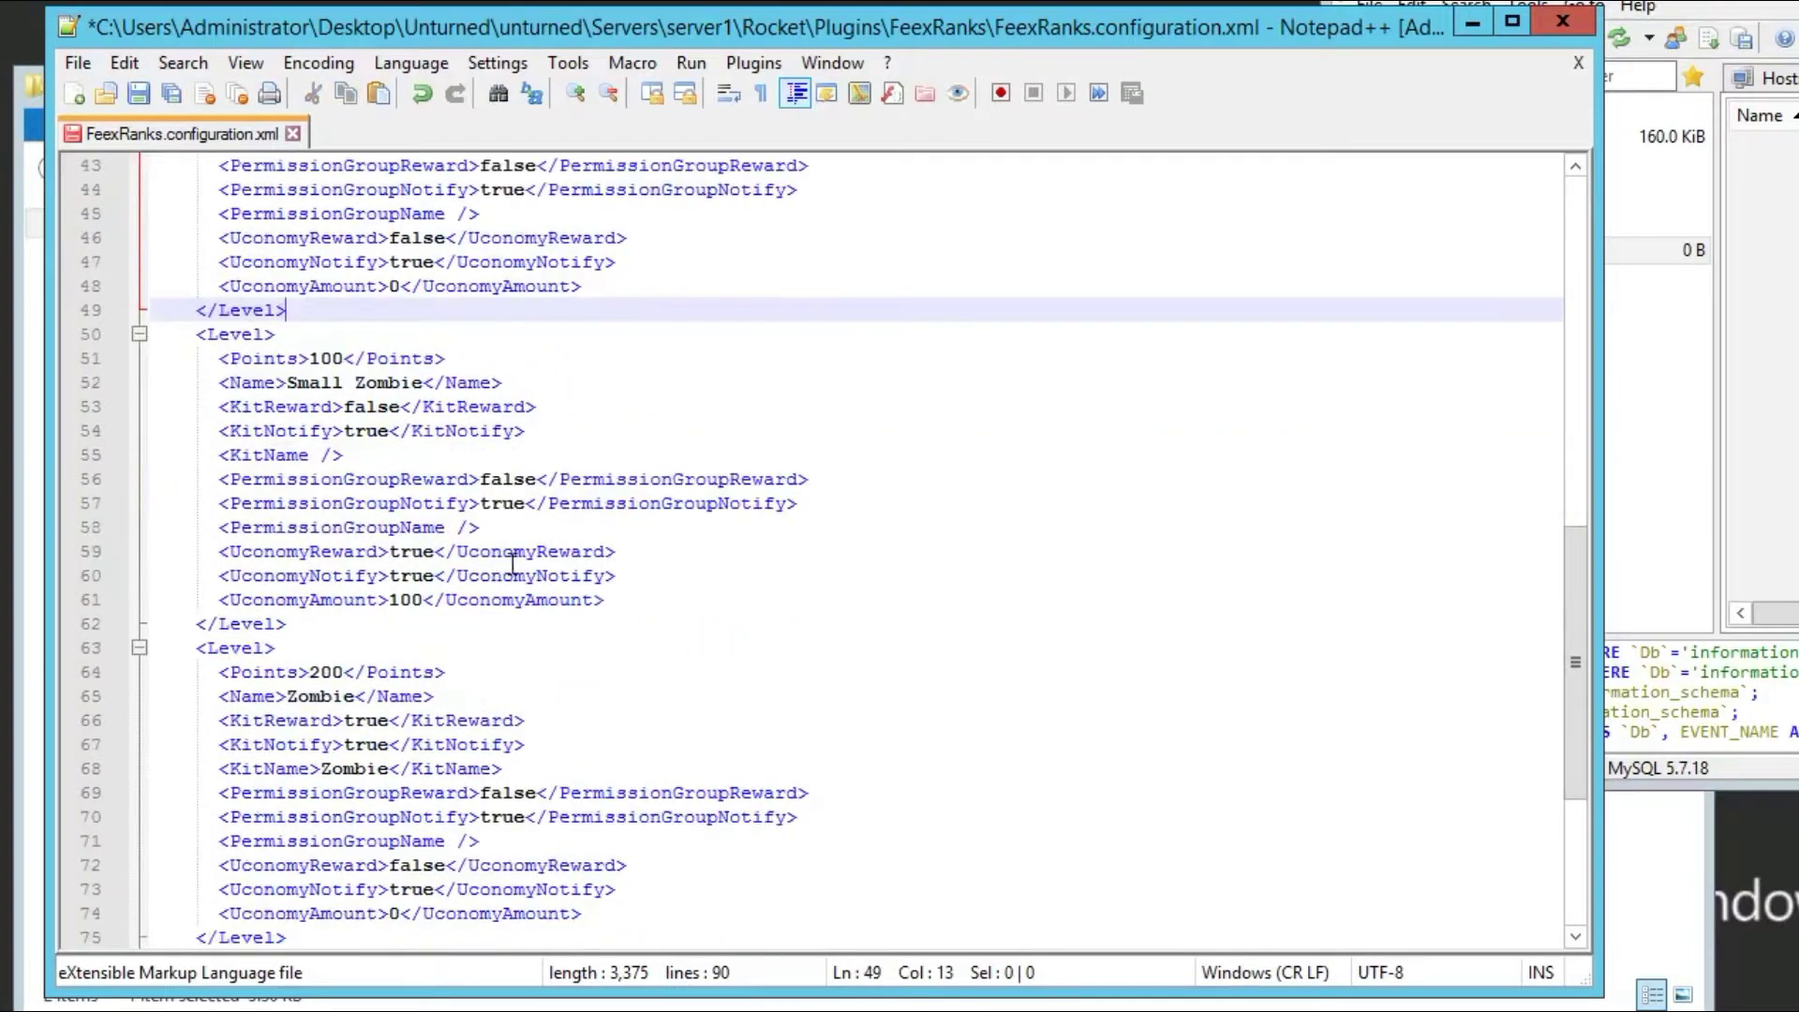
{"action": "double_click", "coordinate": [322, 359]}
{"action": "scroll", "coordinate": [393, 466], "scroll_direction": "up", "scroll_amount": 4}
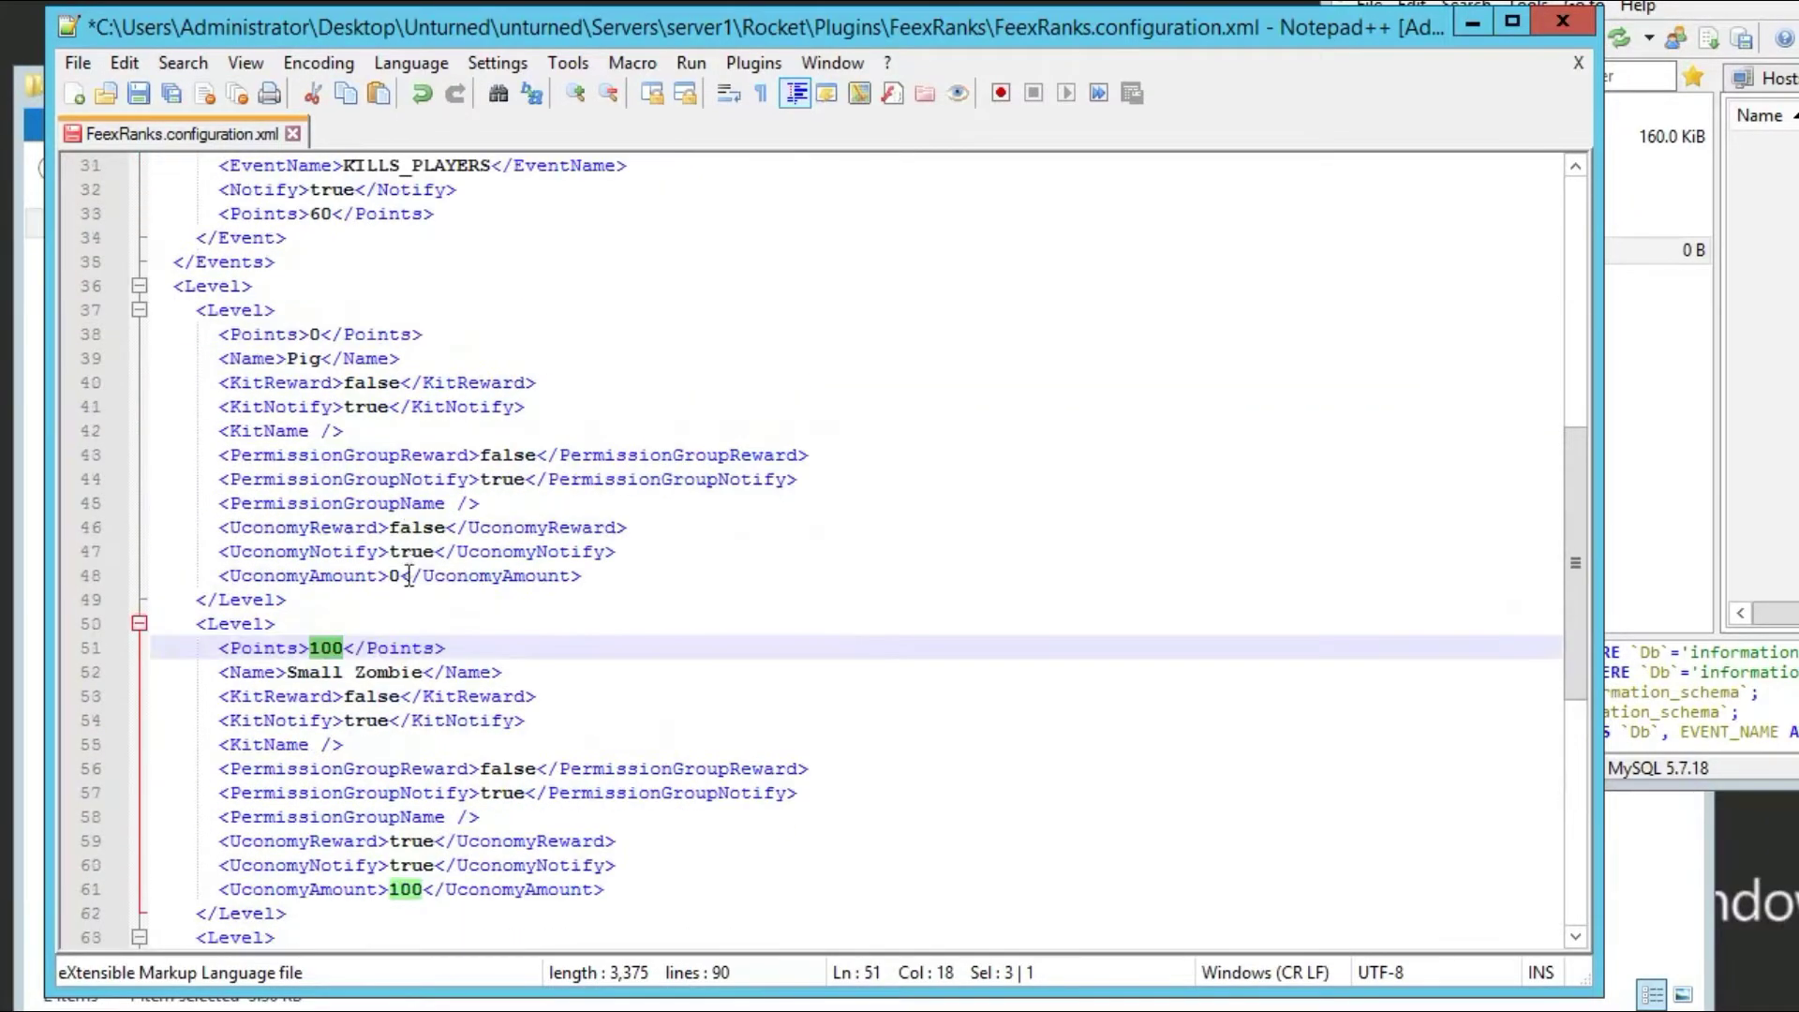
{"action": "scroll", "coordinate": [334, 662], "scroll_direction": "up", "scroll_amount": 3}
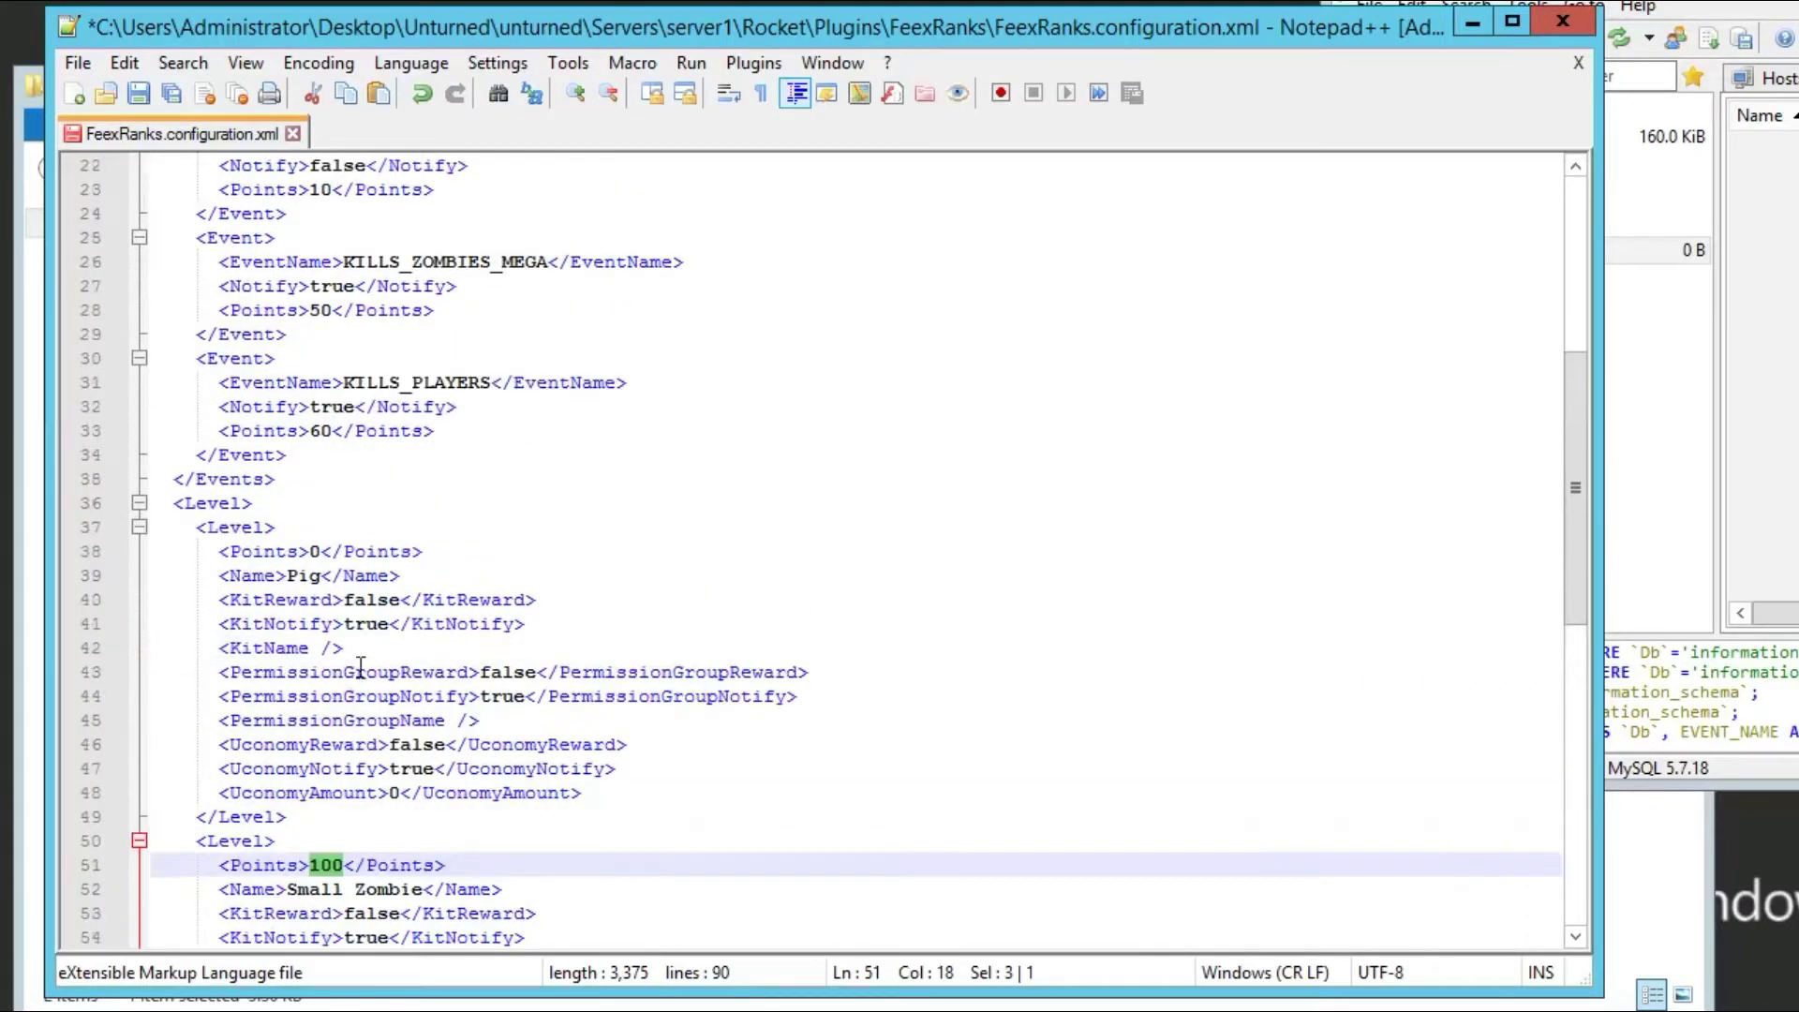
{"action": "scroll", "coordinate": [290, 602], "scroll_direction": "down", "scroll_amount": 5}
{"action": "left_click_drag", "start_coordinate": [286, 528], "coordinate": [426, 527]}
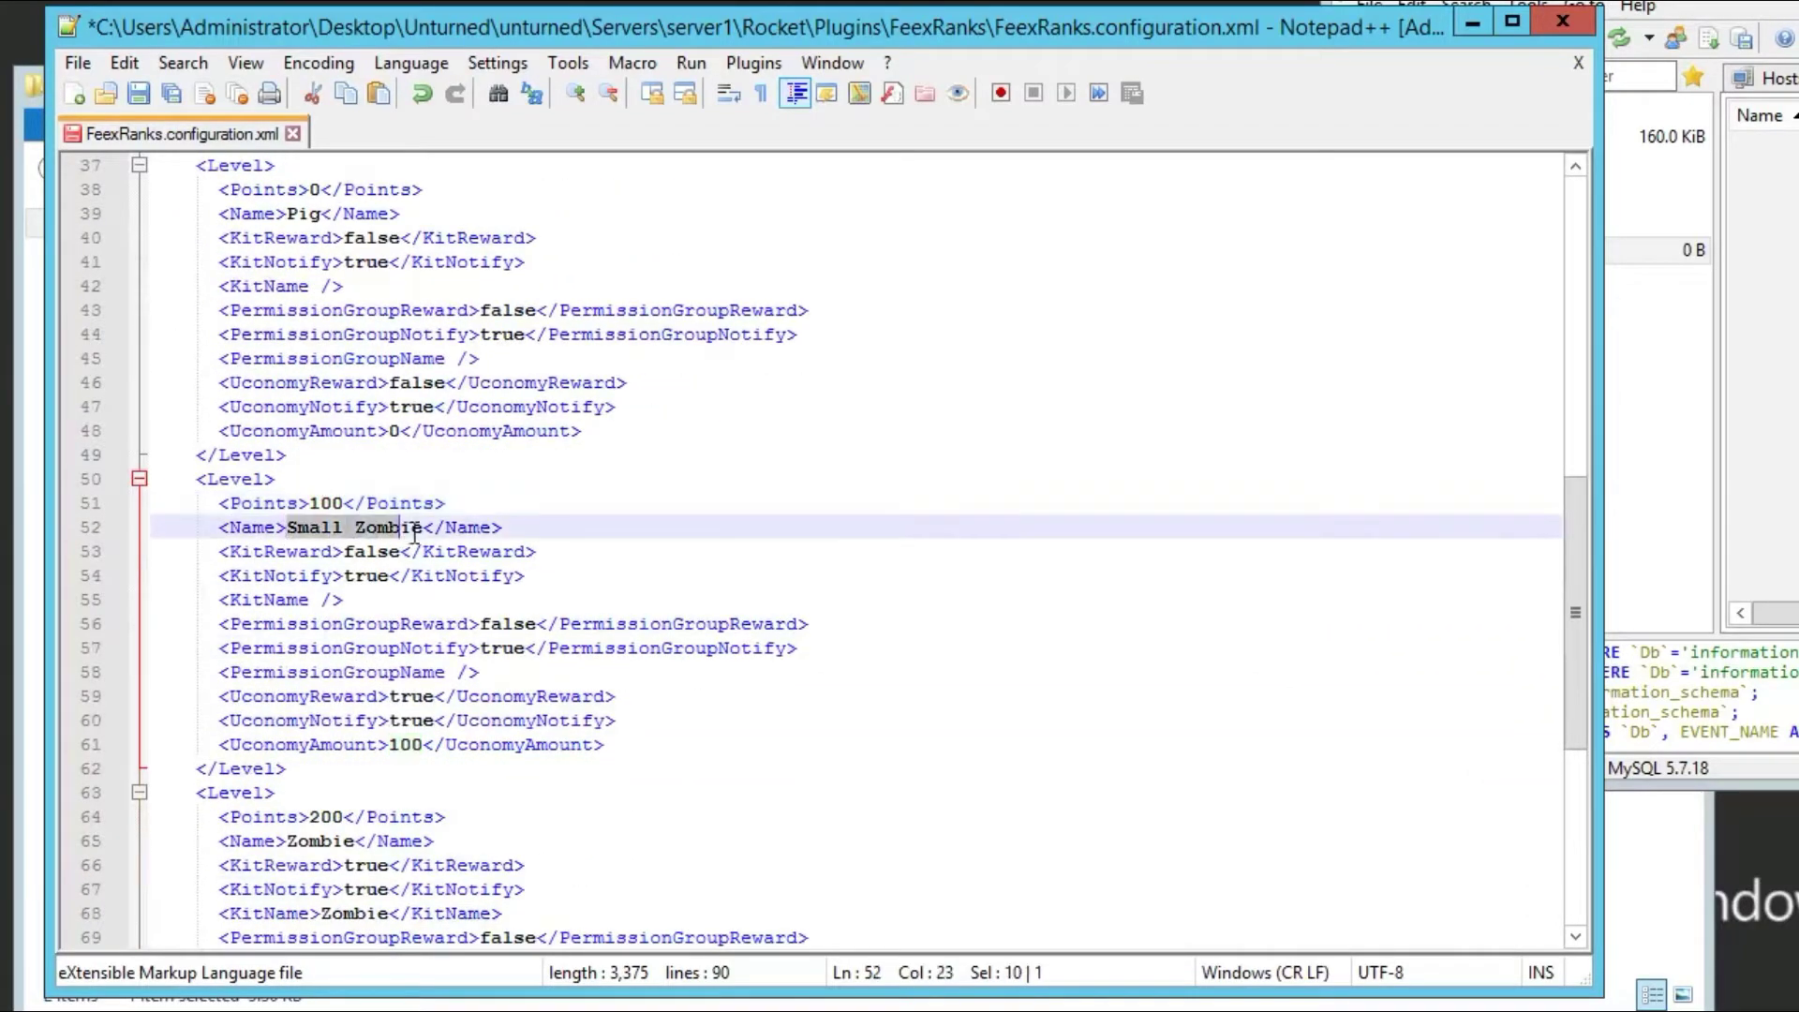
{"action": "scroll", "coordinate": [456, 591], "scroll_direction": "up", "scroll_amount": 4}
{"action": "scroll", "coordinate": [465, 619], "scroll_direction": "up", "scroll_amount": 2}
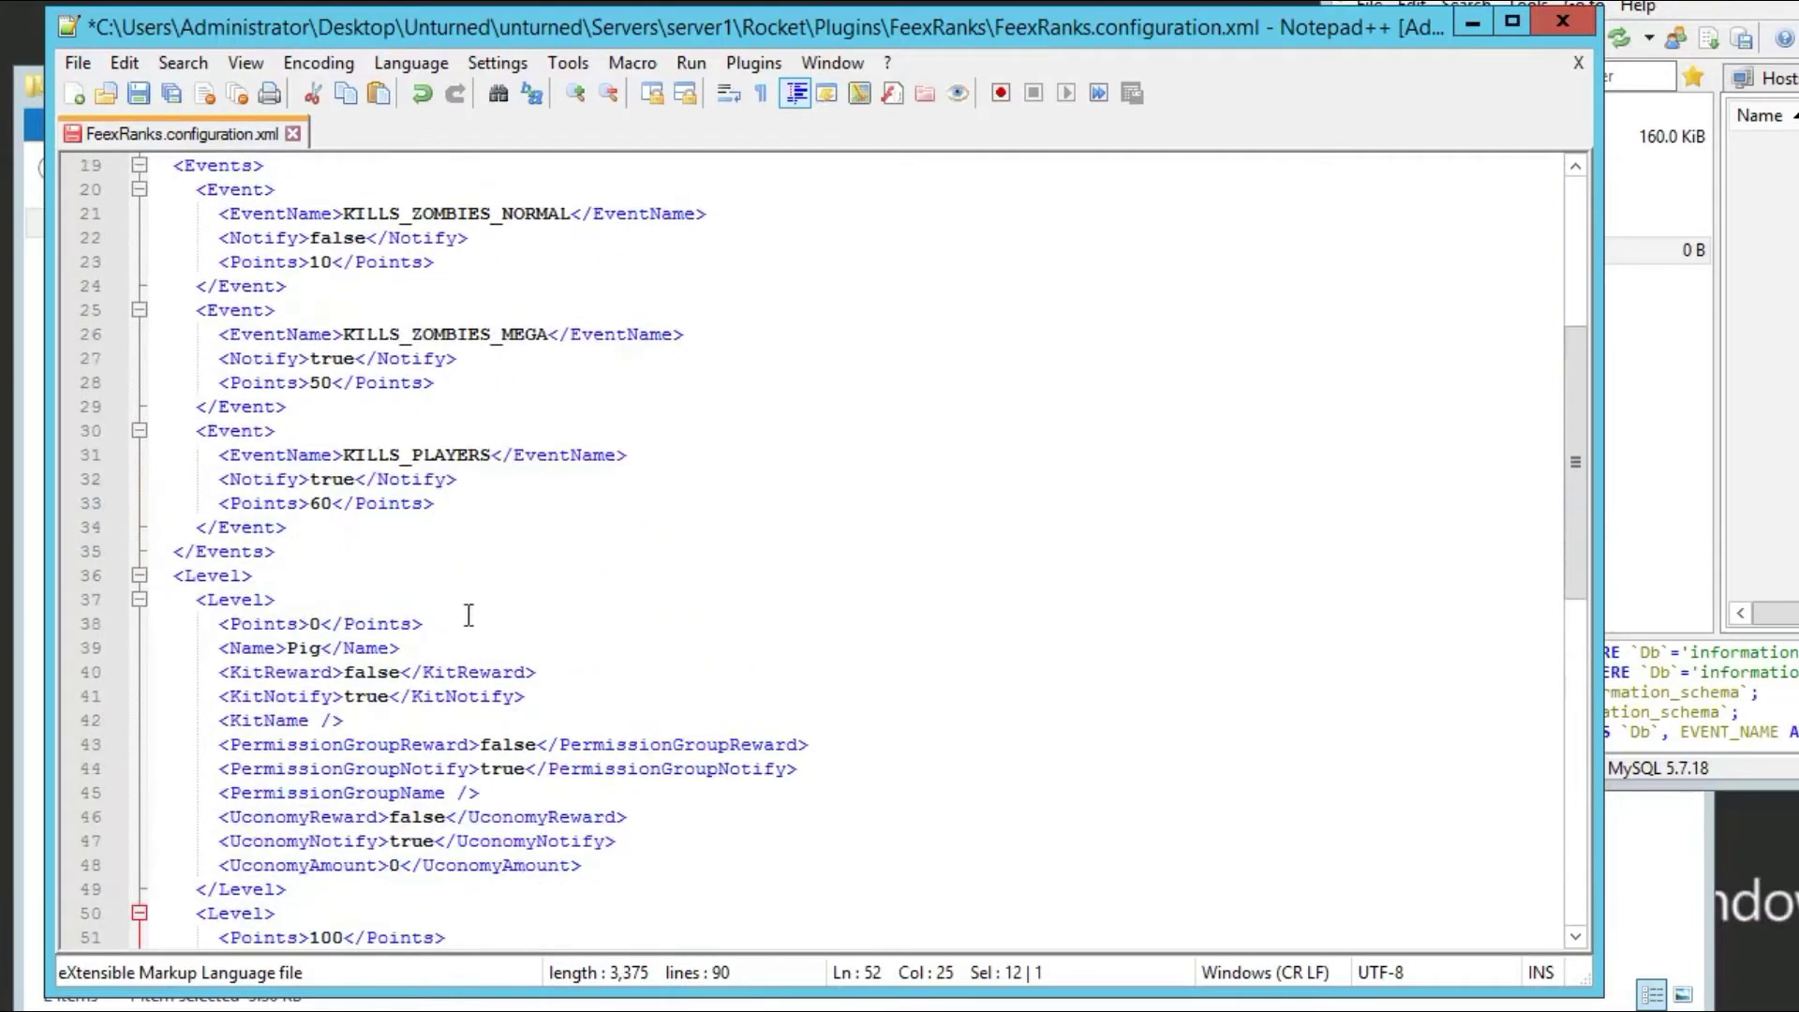
{"action": "double_click", "coordinate": [322, 503]}
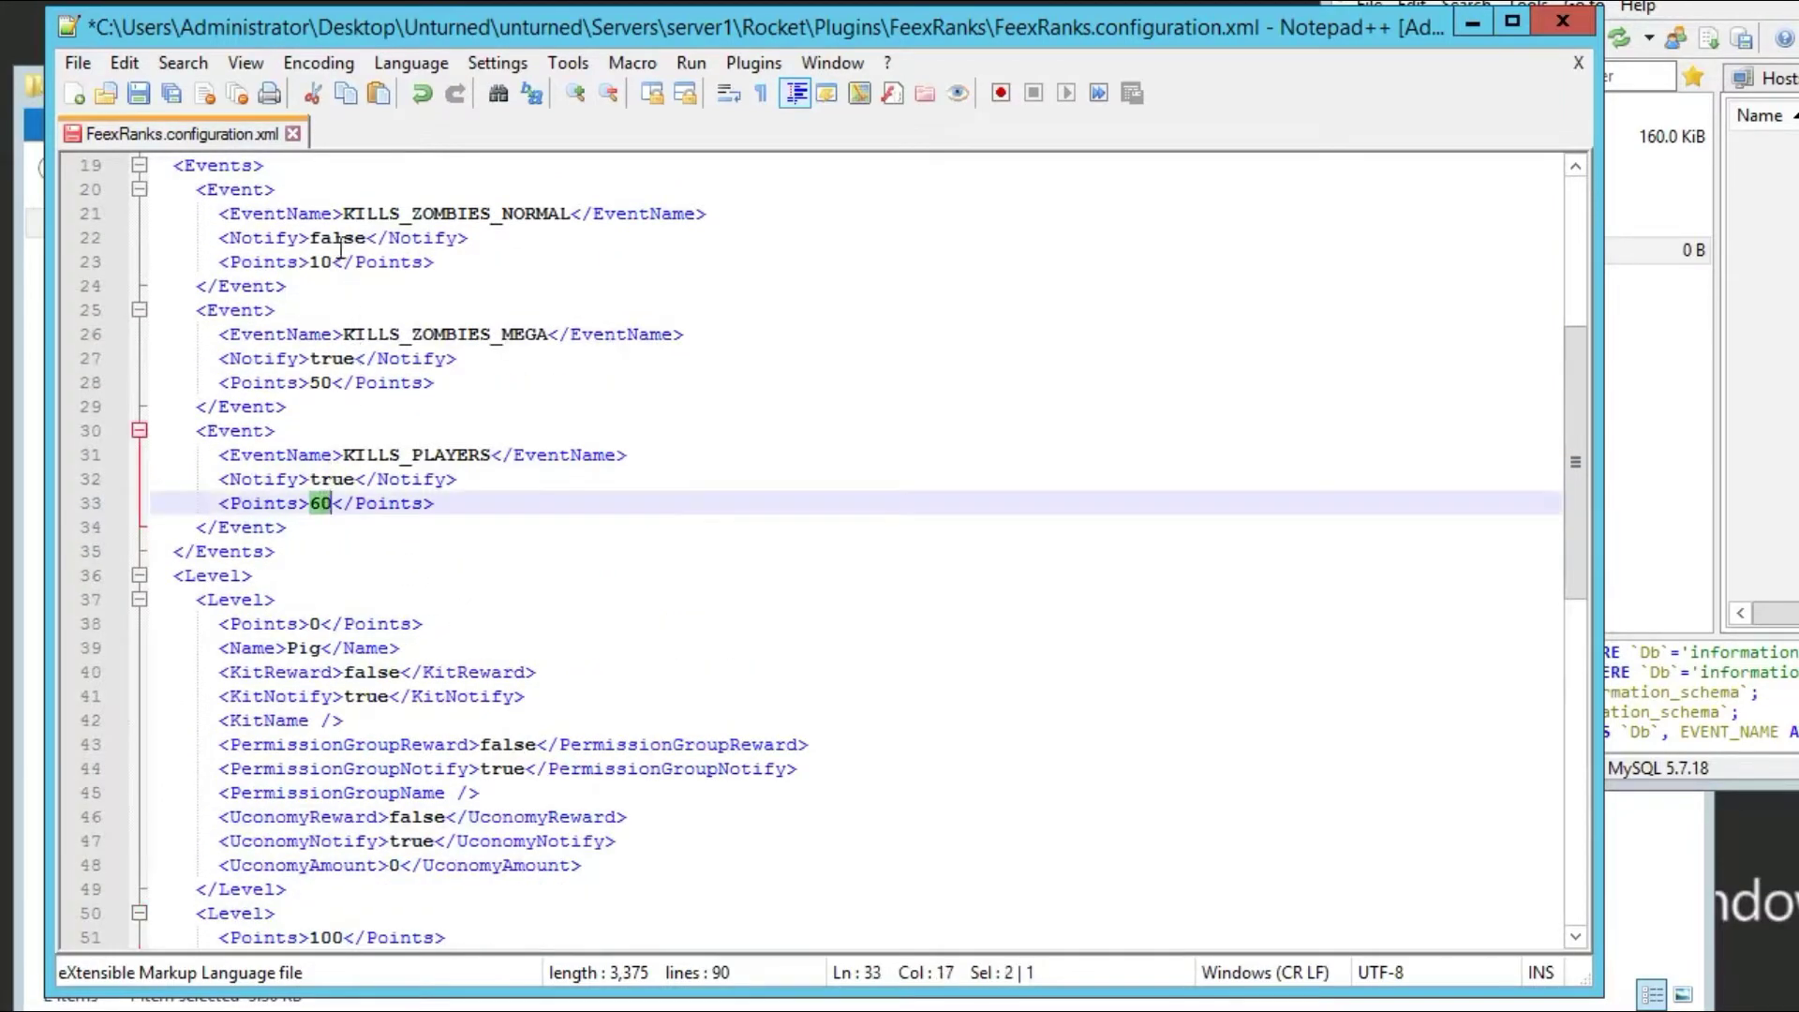
{"action": "double_click", "coordinate": [436, 213]}
{"action": "double_click", "coordinate": [492, 335]}
{"action": "double_click", "coordinate": [407, 455]}
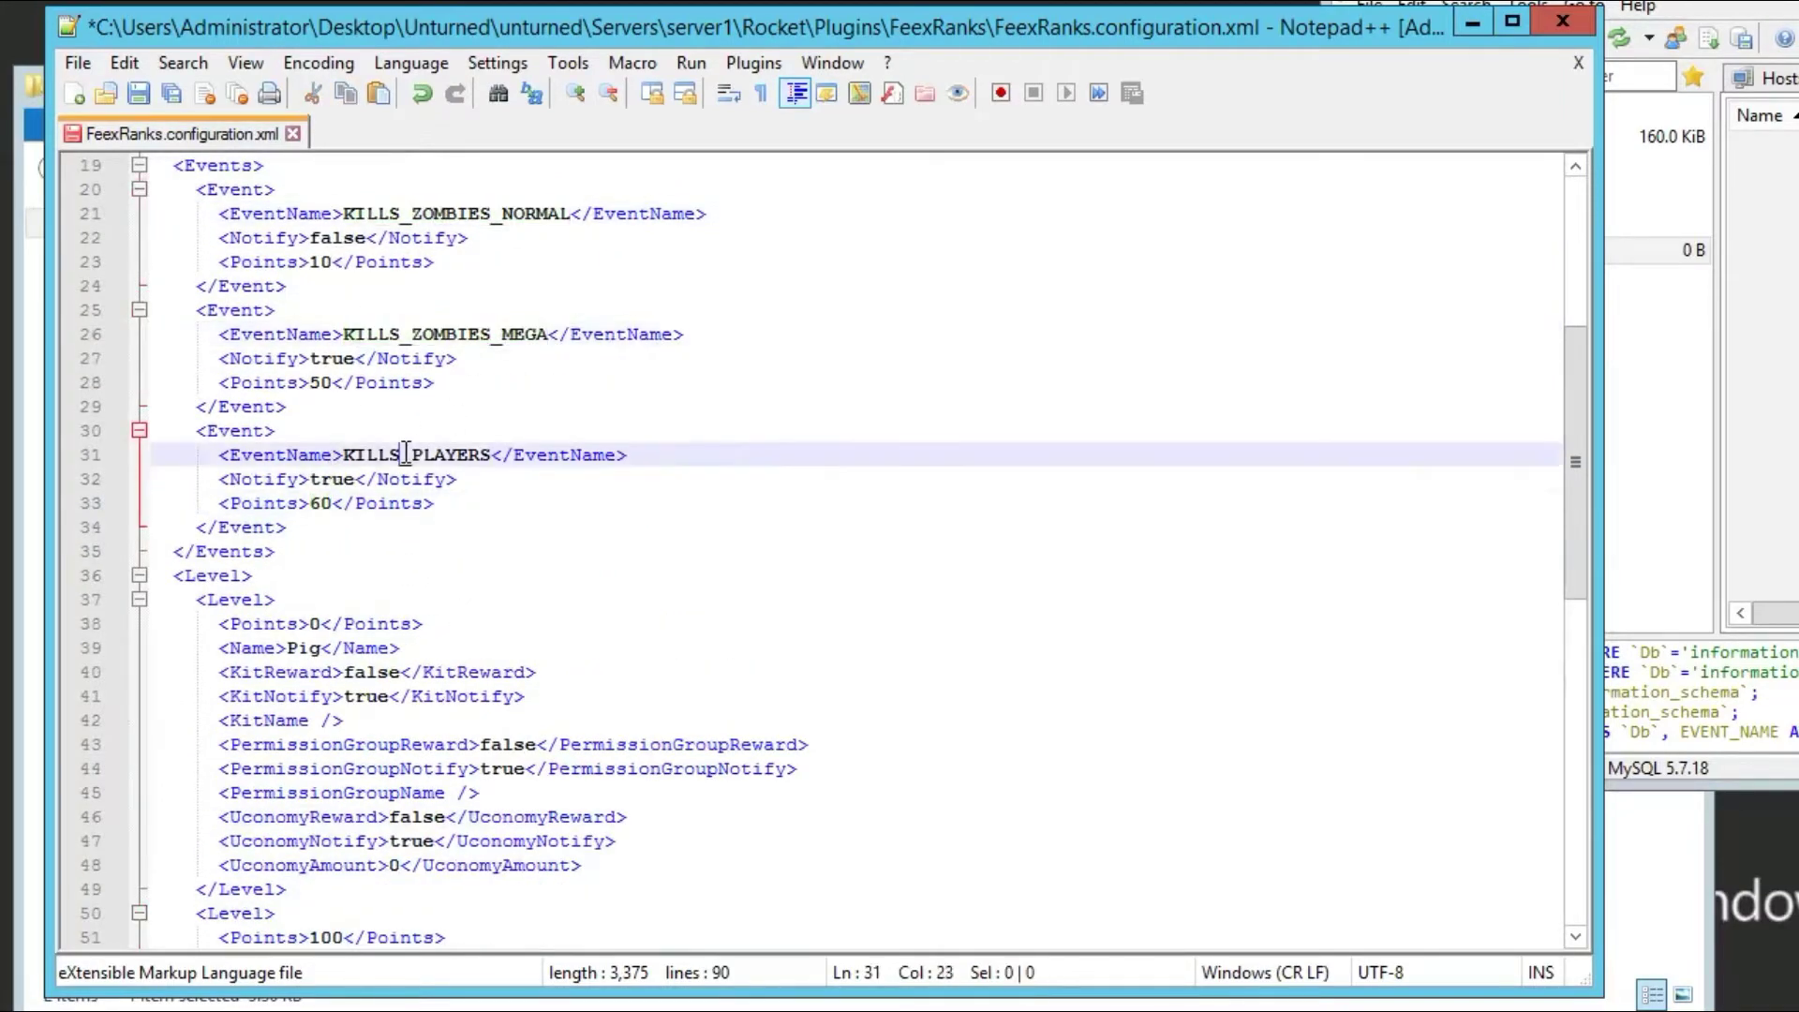
{"action": "double_click", "coordinate": [322, 503]}
{"action": "double_click", "coordinate": [321, 383]}
{"action": "double_click", "coordinate": [323, 263]}
{"action": "scroll", "coordinate": [521, 404], "scroll_direction": "down", "scroll_amount": 4}
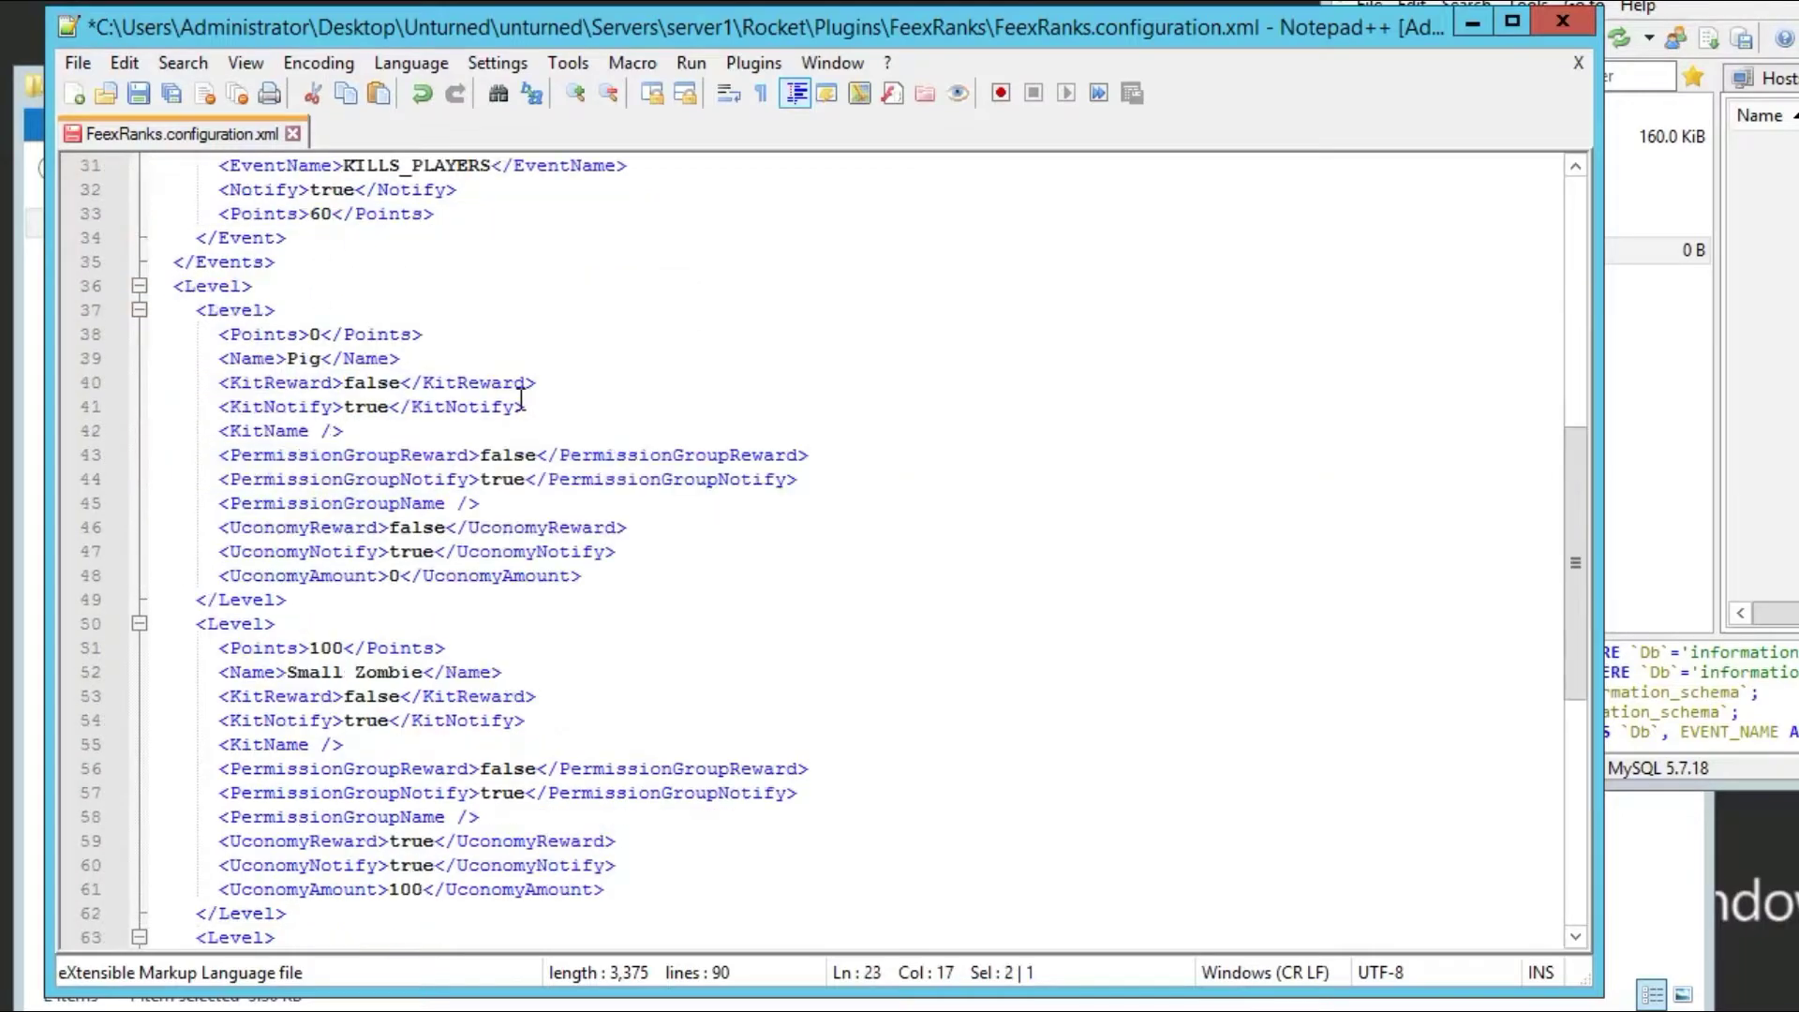
{"action": "scroll", "coordinate": [525, 408], "scroll_direction": "down", "scroll_amount": 1}
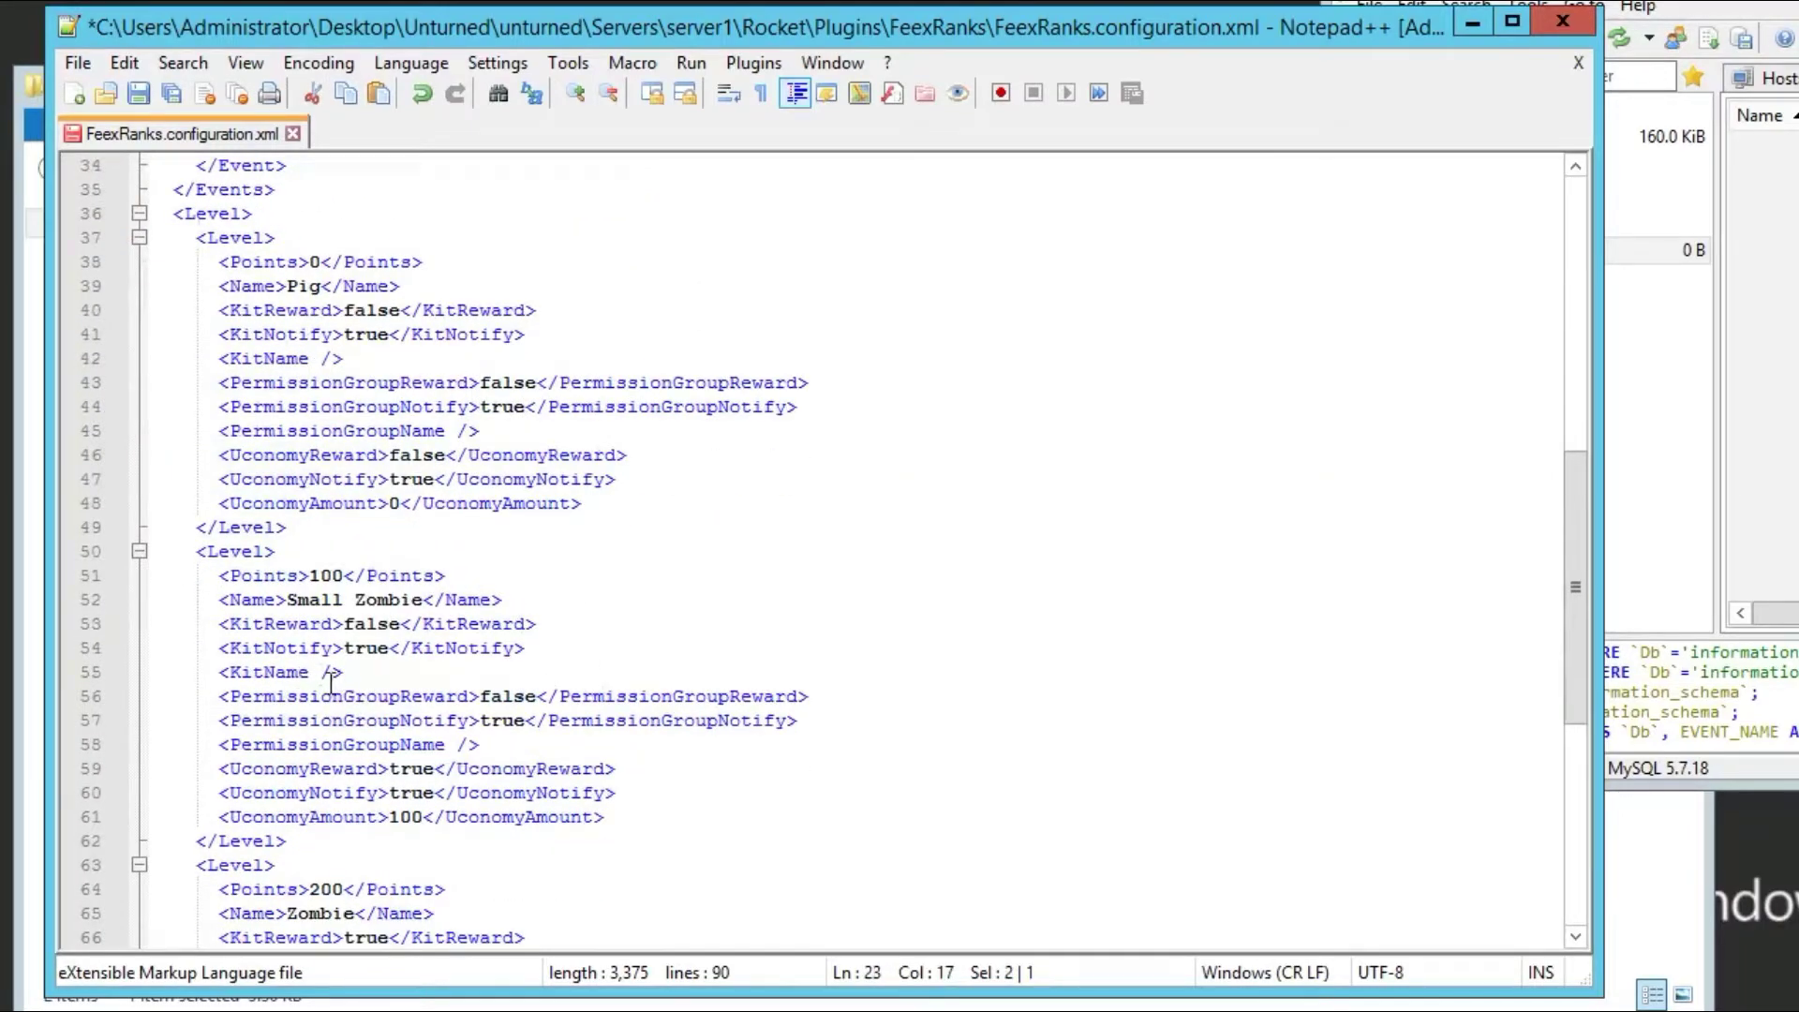
{"action": "scroll", "coordinate": [369, 678], "scroll_direction": "down", "scroll_amount": 2}
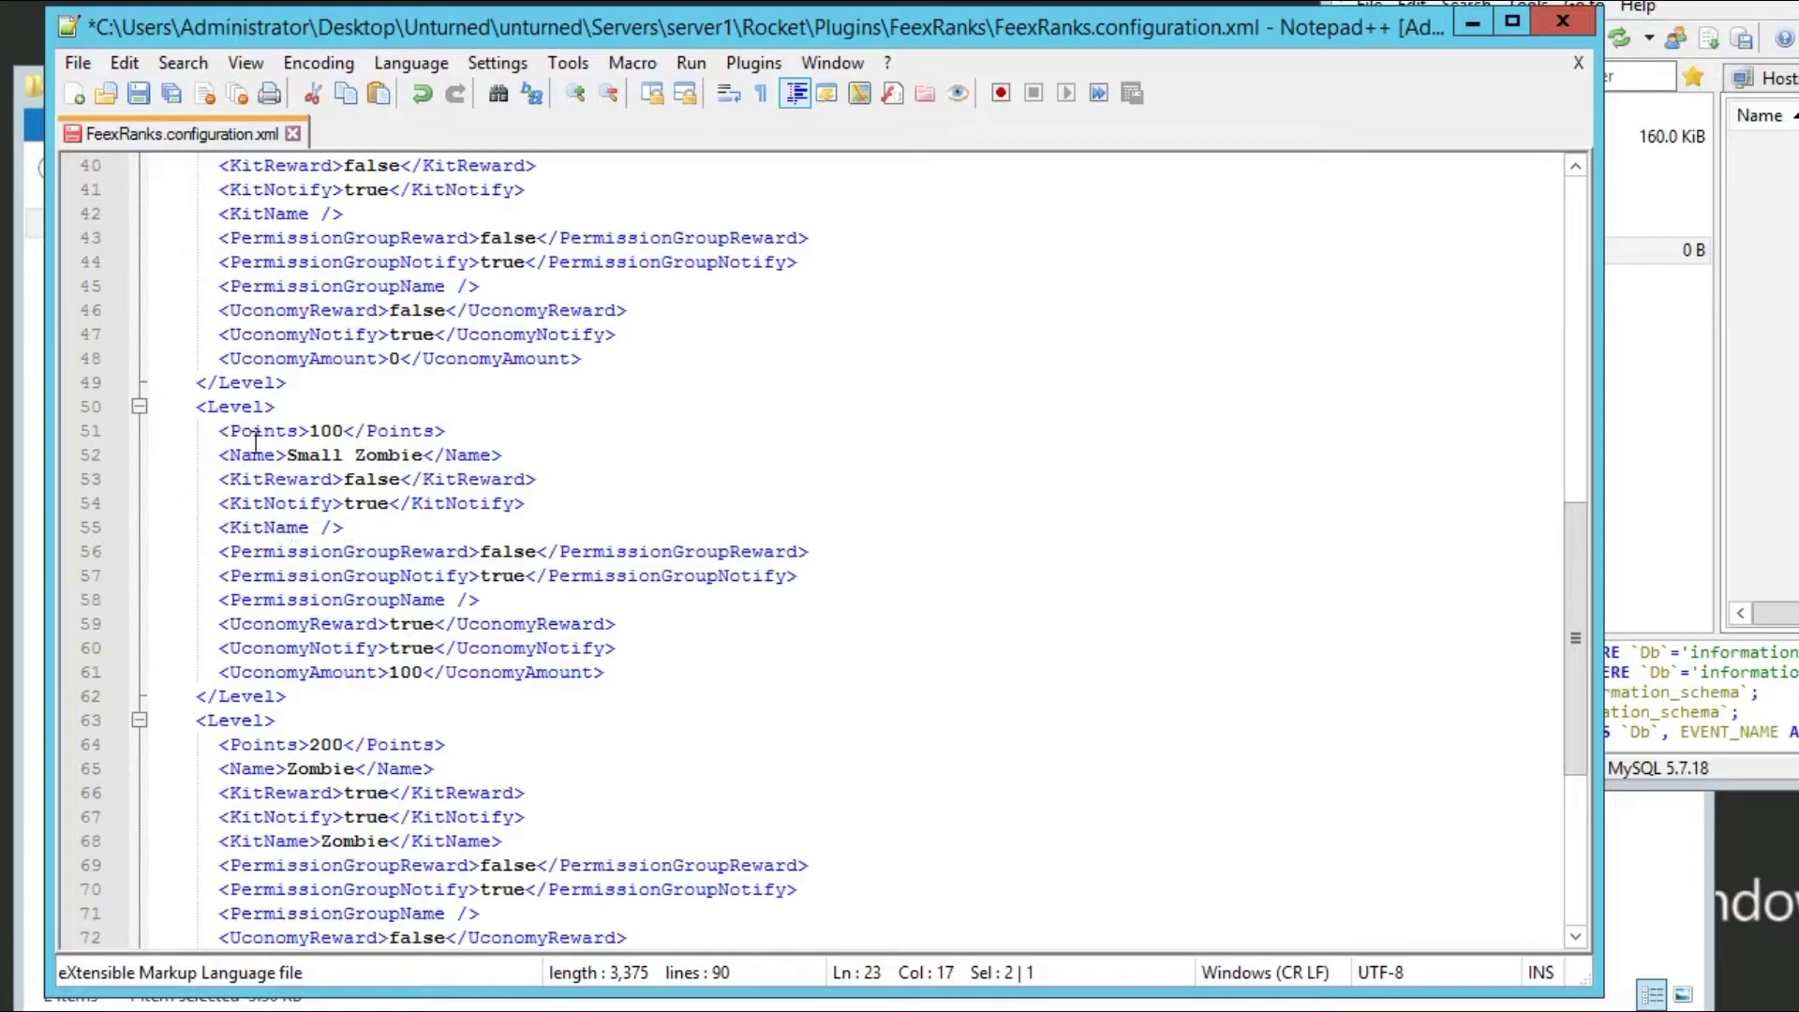
Copy the Giant Zombie <Level> block (lines 76–88) and paste the duplicate after line 88
{"action": "left_click_drag", "start_coordinate": [311, 527], "coordinate": [344, 527]}
{"action": "left_click", "coordinate": [567, 598]}
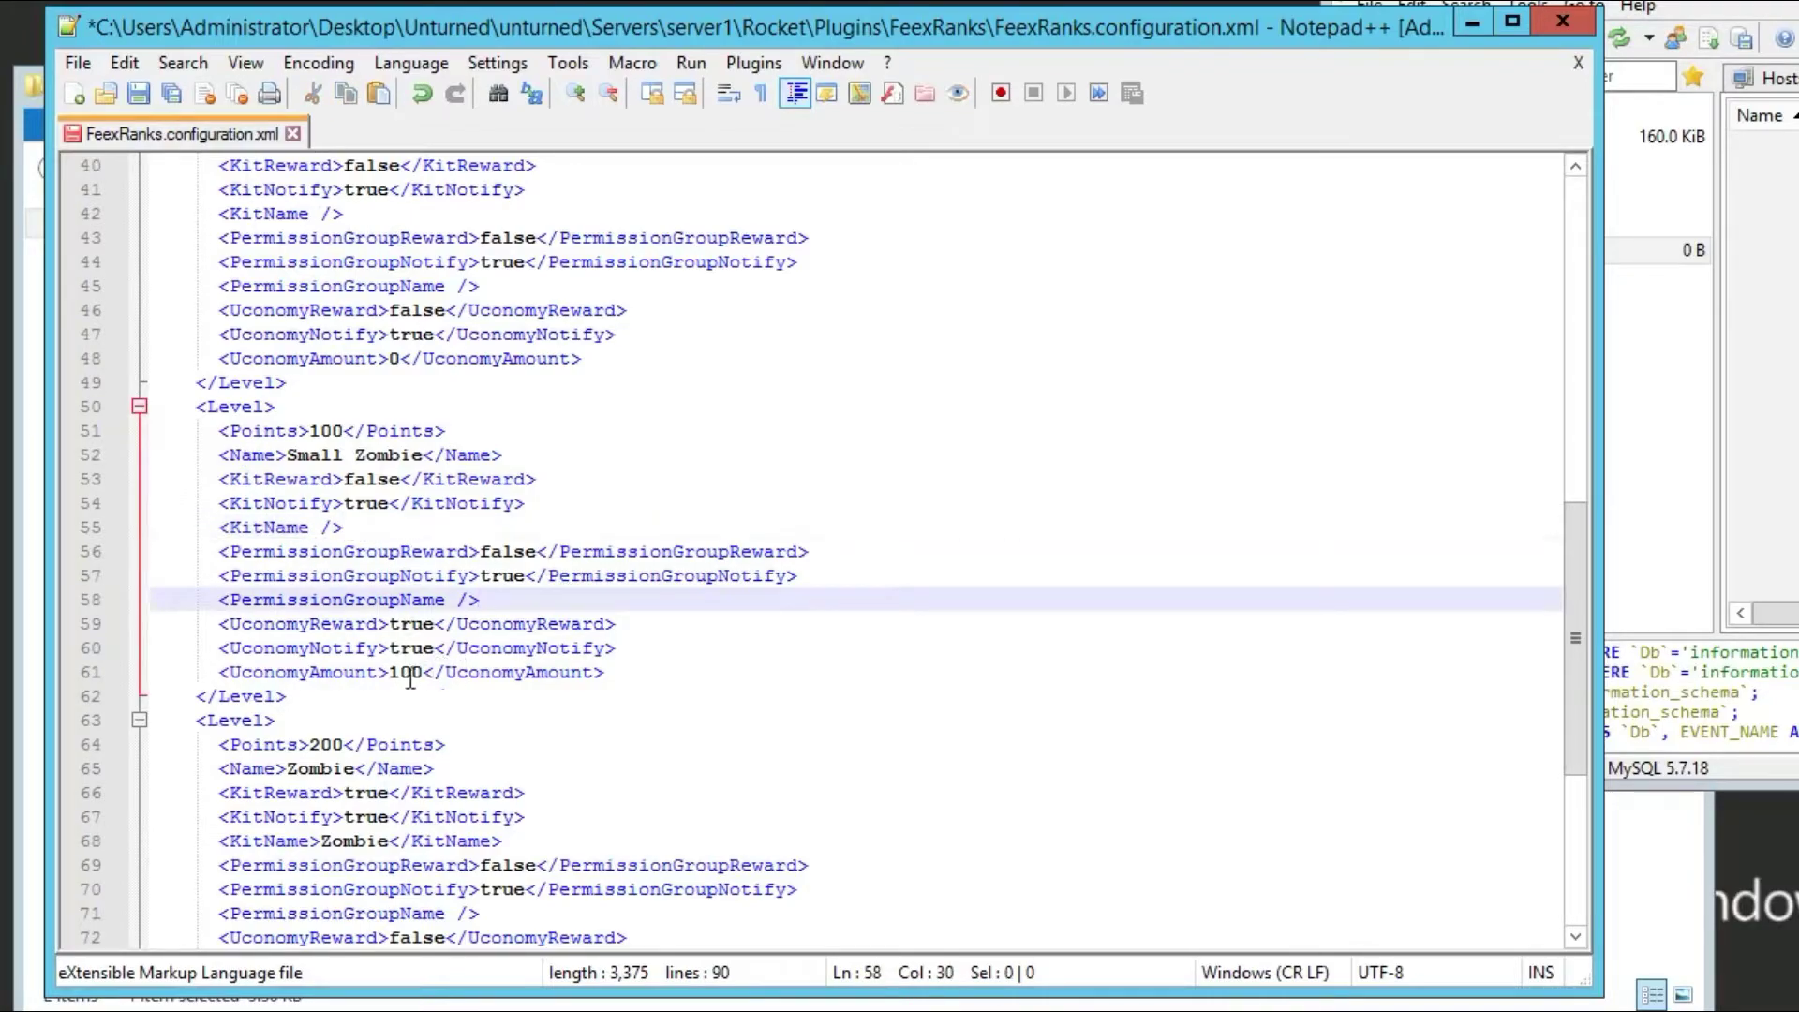
{"action": "scroll", "coordinate": [651, 715], "scroll_direction": "down", "scroll_amount": 5}
{"action": "scroll", "coordinate": [650, 714], "scroll_direction": "down", "scroll_amount": 1}
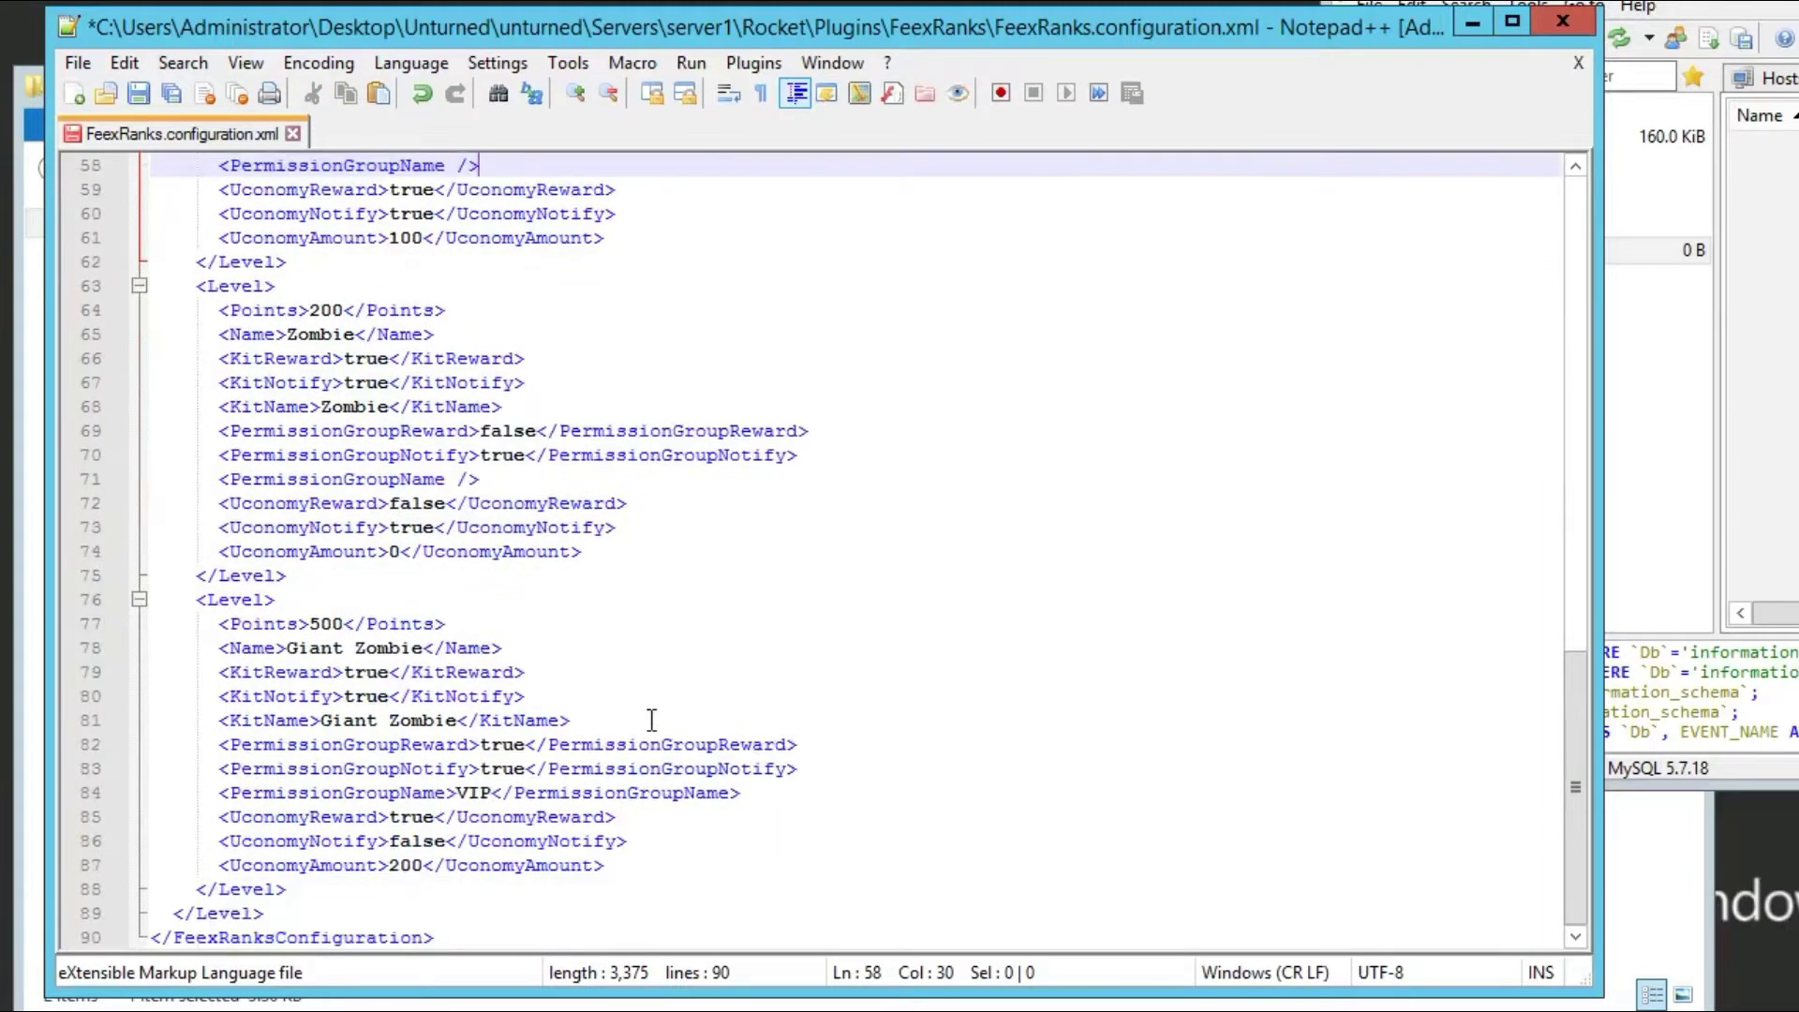
{"action": "left_click", "coordinate": [303, 895]}
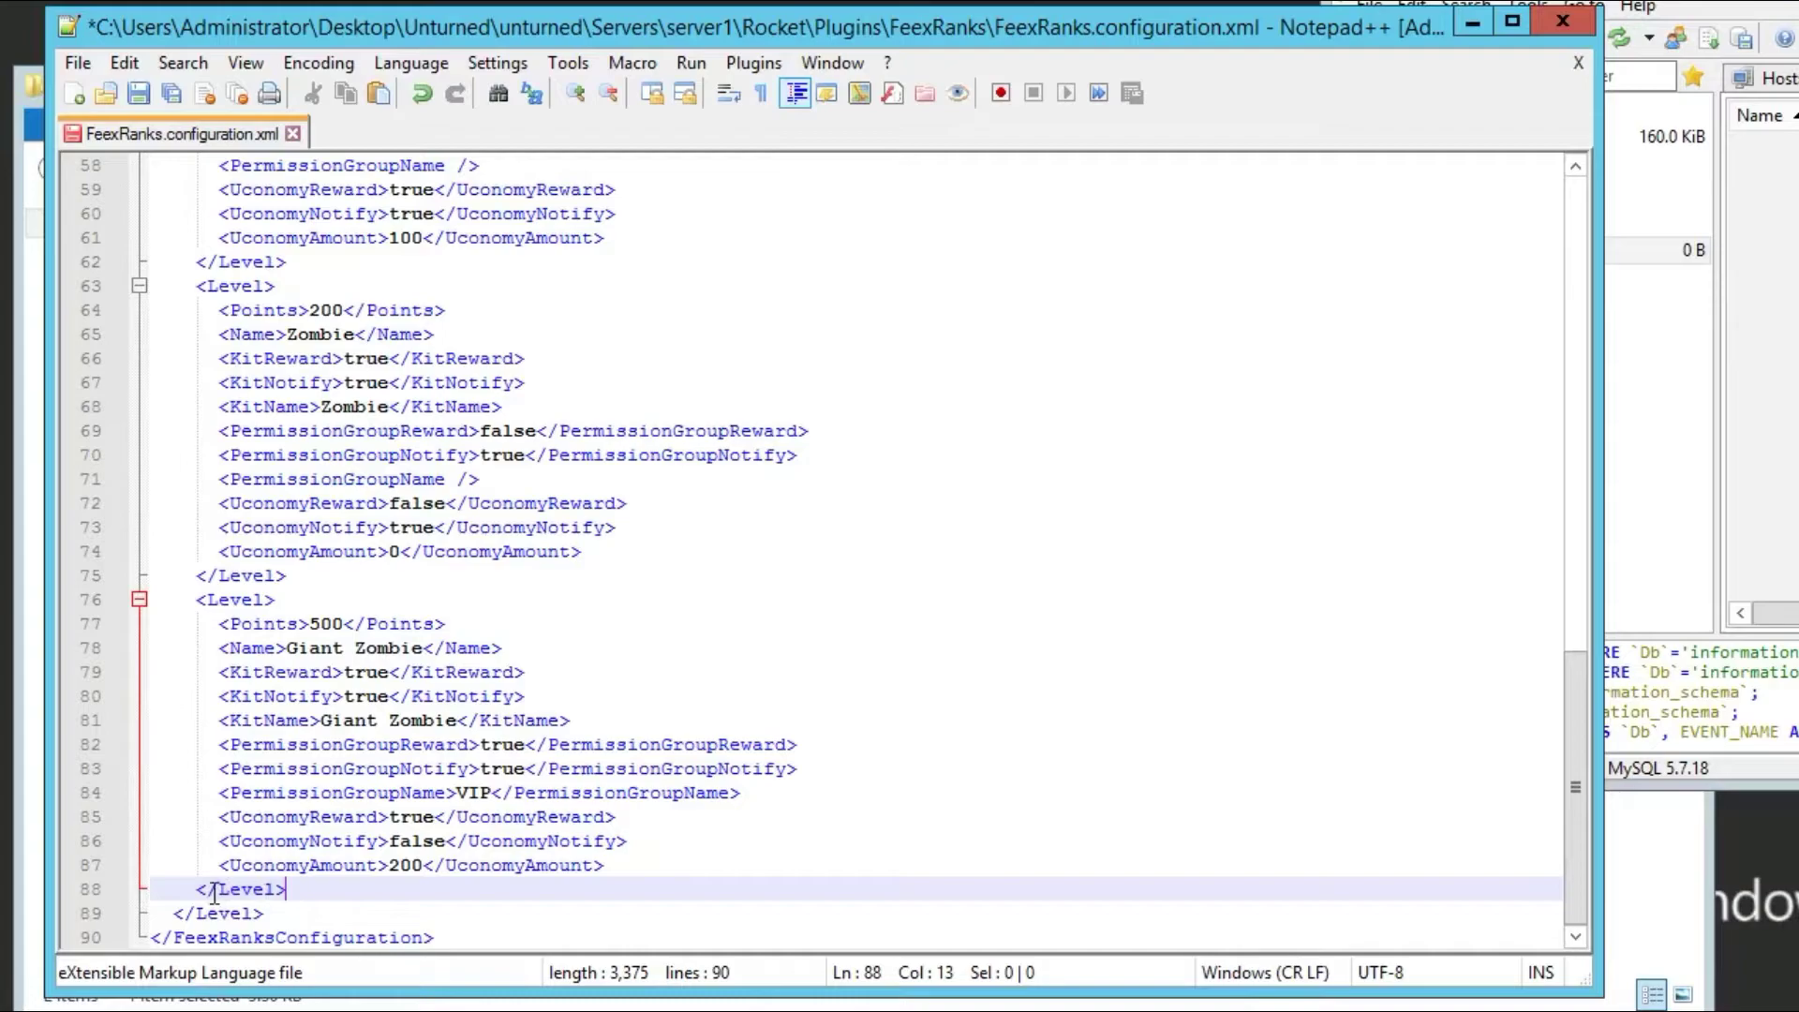
{"action": "mouse_move", "coordinate": [207, 889]}
{"action": "left_mouse_down"}
{"action": "mouse_move", "coordinate": [316, 894]}
{"action": "mouse_move", "coordinate": [199, 599]}
{"action": "left_mouse_up"}
{"action": "left_click", "coordinate": [316, 894]}
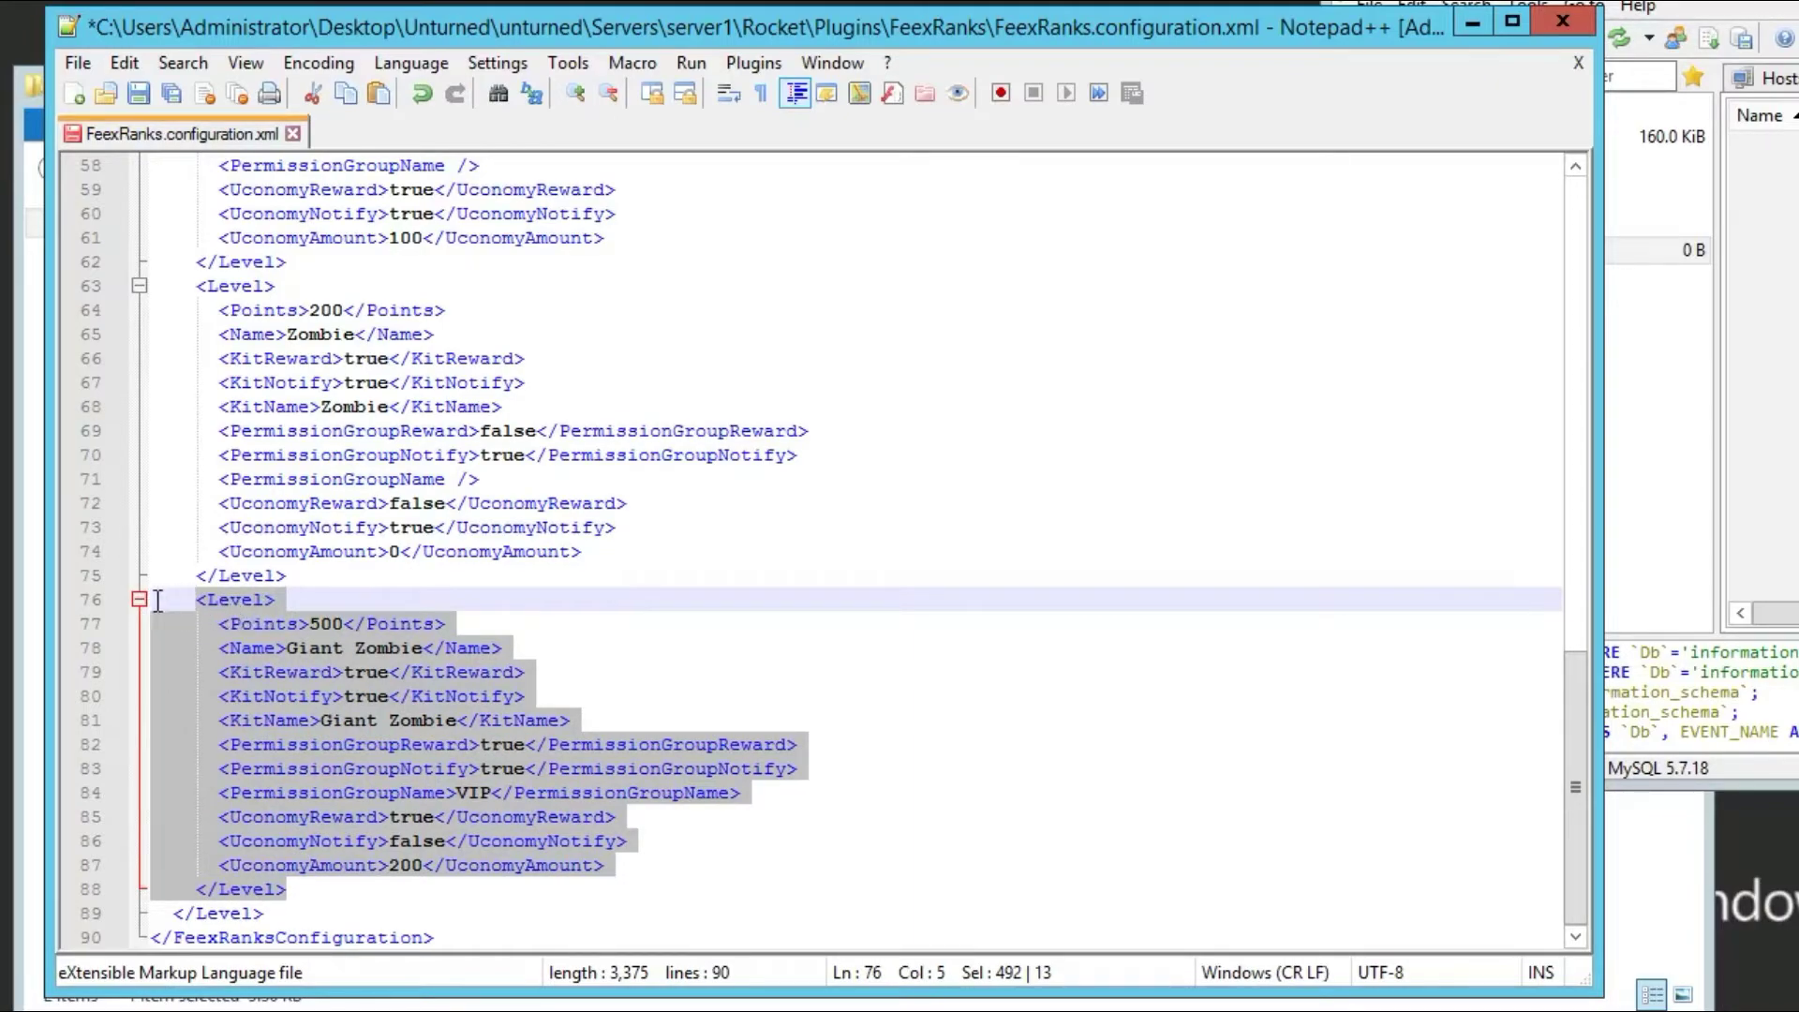
{"action": "left_click", "coordinate": [317, 889]}
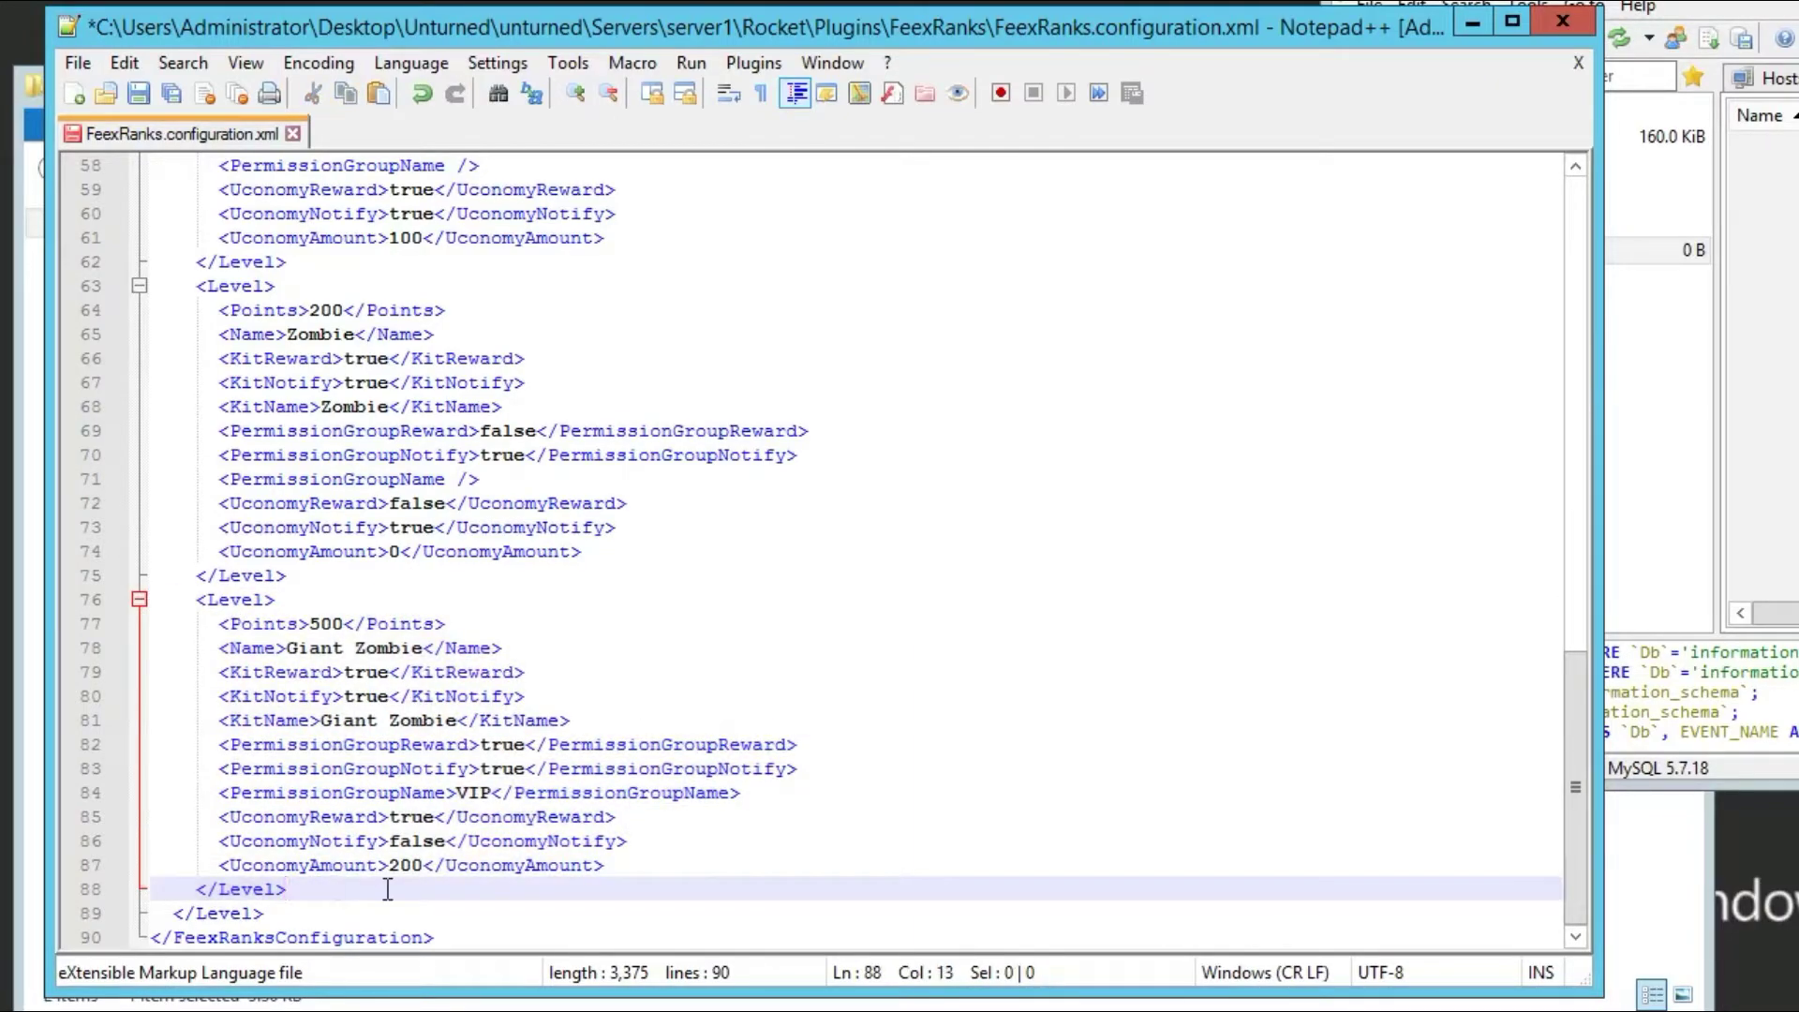
{"action": "key", "text": "Return"}
{"action": "type", "text": "<Level>       <Points>500</Points>       <Name>Giant Zombie</Name>       <KitReward>true</KitReward>       <KitNotify>true</KitNotify>       <KitName>Giant Zombie</KitName>       <PermissionGroupReward>true</PermissionGroupReward>       <PermissionGroupNotify>true</PermissionGroupNotify>       <PermissionGroupName>VIP</PermissionGroupName>       <UconomyReward>true</UconomyReward>       <UconomyNotify>false</UconomyNotify>       <UconomyAmount>200</UconomyAmount>     </Level>"}
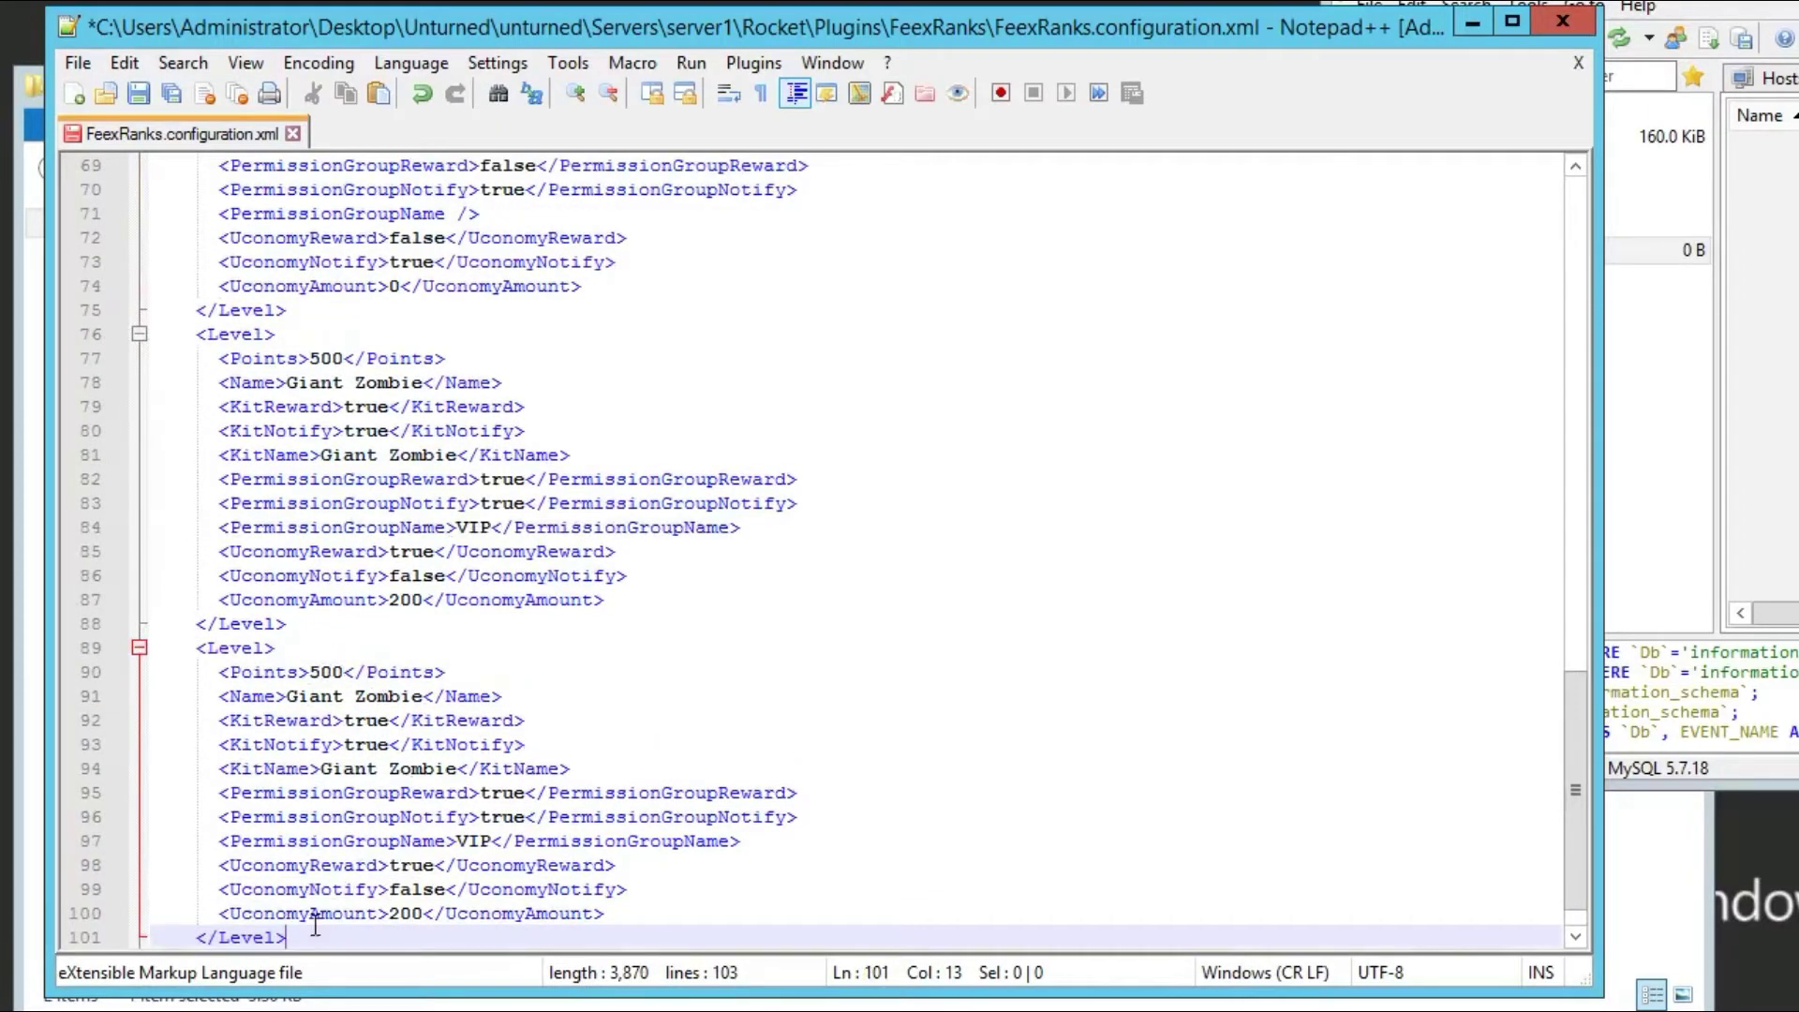
Delete the pasted duplicate Giant Zombie block and its leftover blank line
{"action": "left_click_drag", "start_coordinate": [337, 938], "coordinate": [133, 662]}
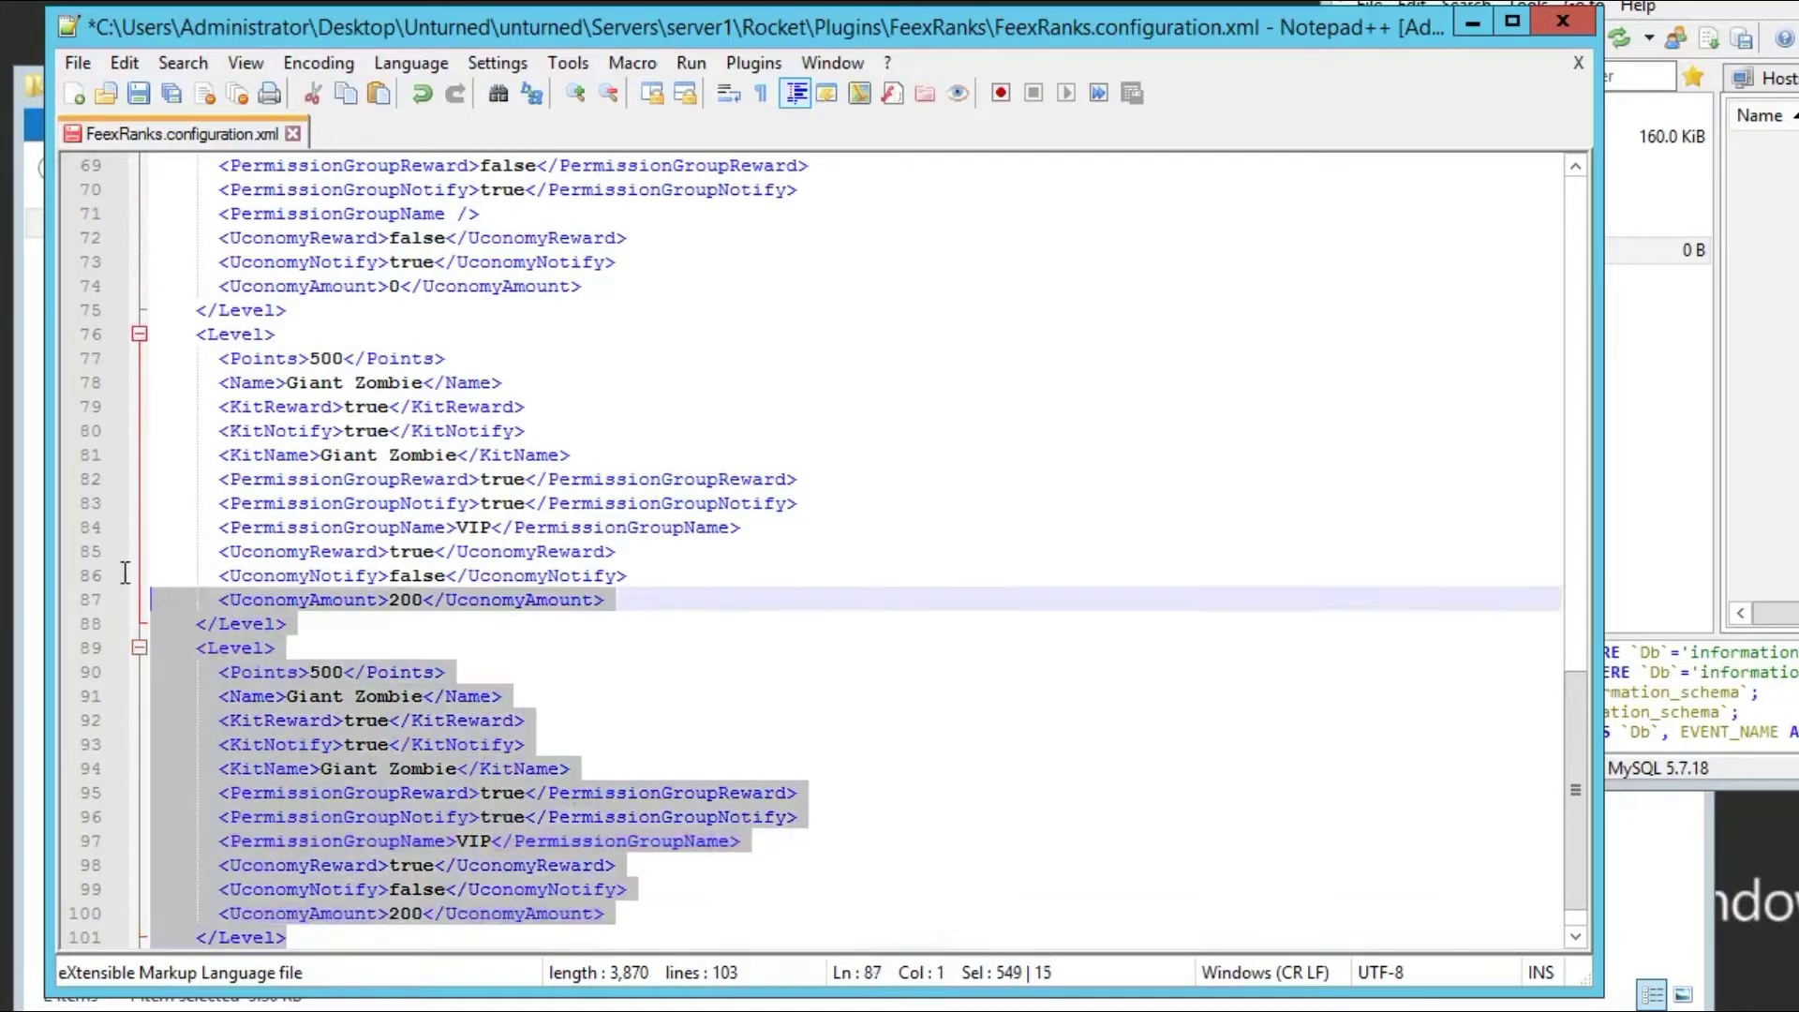
{"action": "key", "text": "BackSpace"}
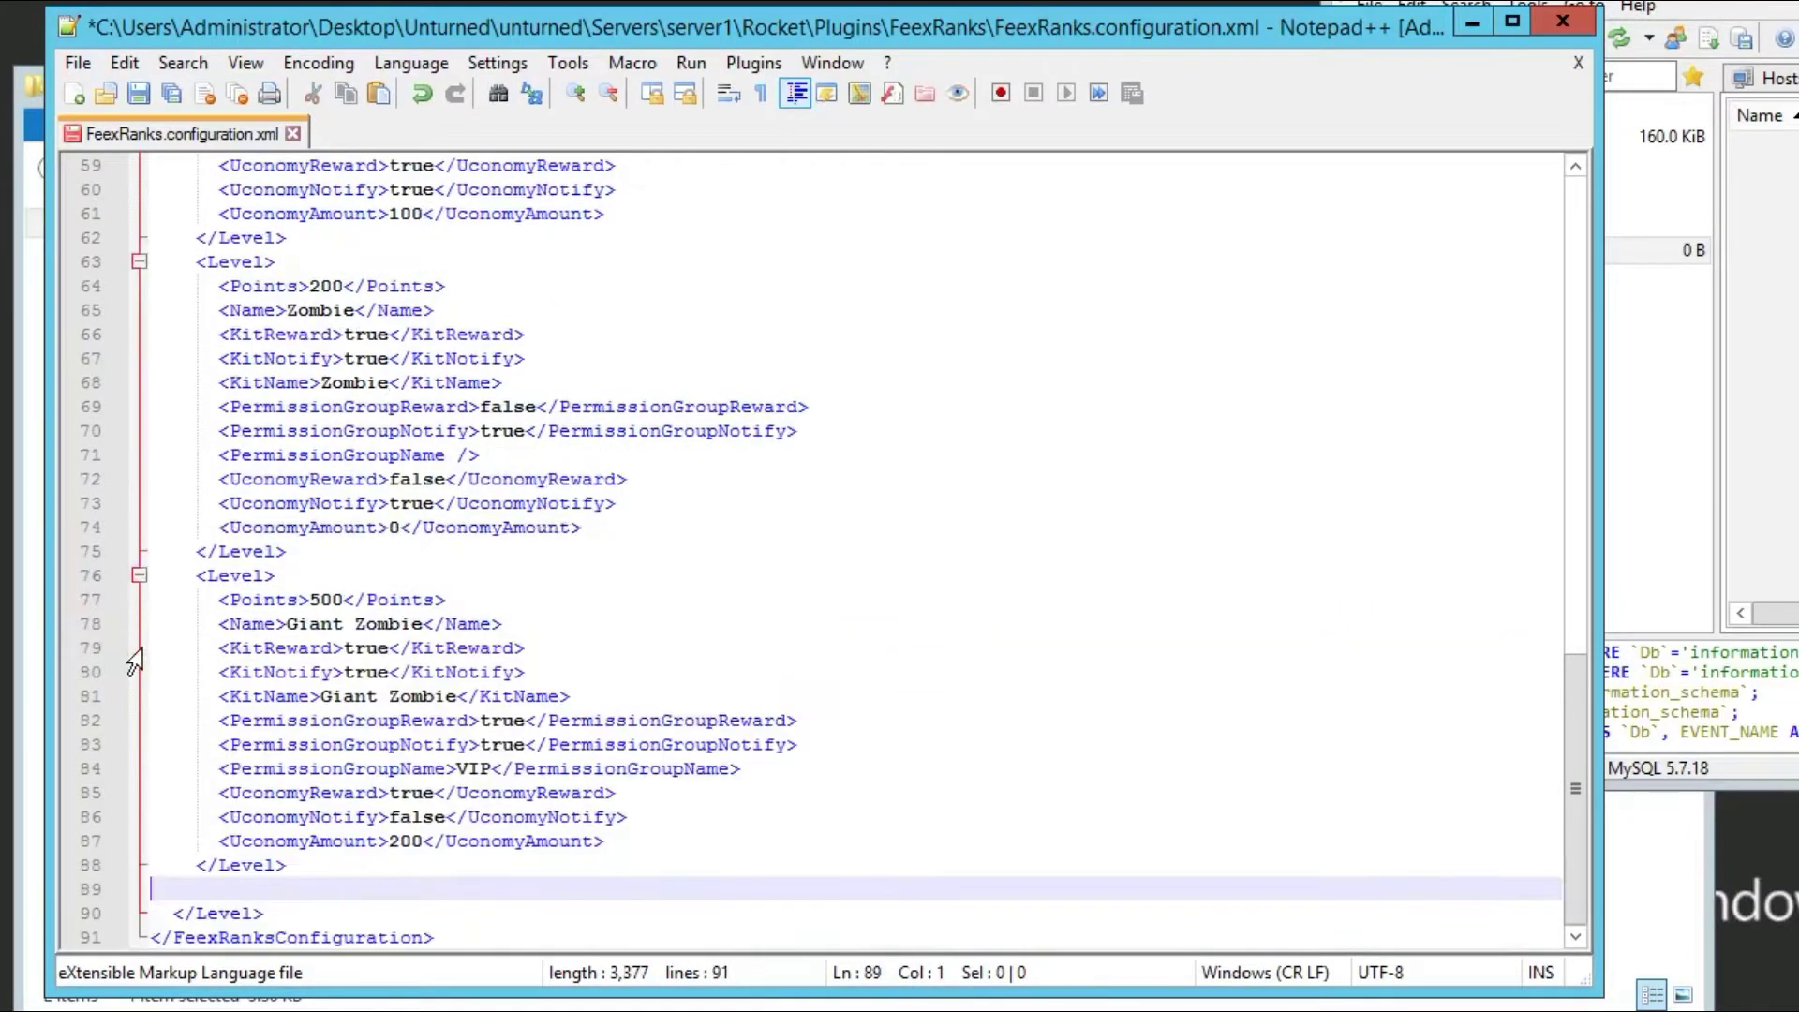
{"action": "key", "text": "BackSpace"}
Delete the original Giant Zombie block and save the 77-line configuration
{"action": "left_click_drag", "start_coordinate": [299, 892], "coordinate": [140, 598]}
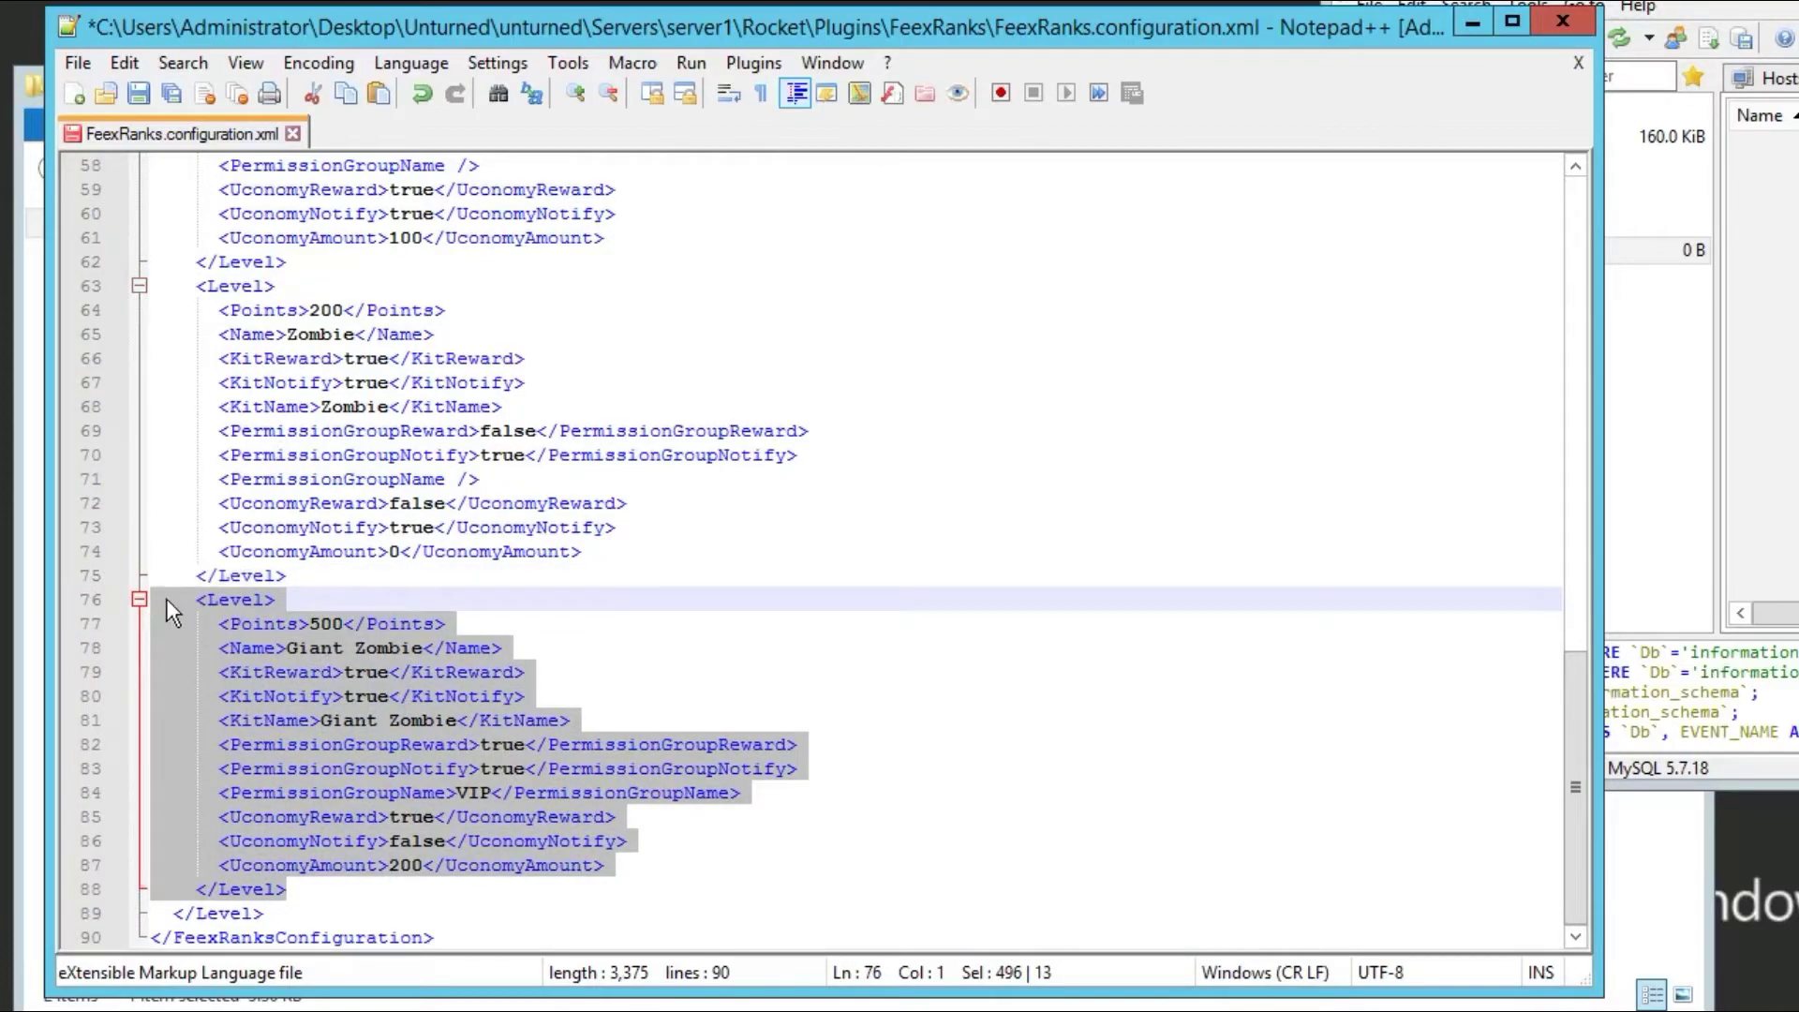
{"action": "key", "text": "BackSpace"}
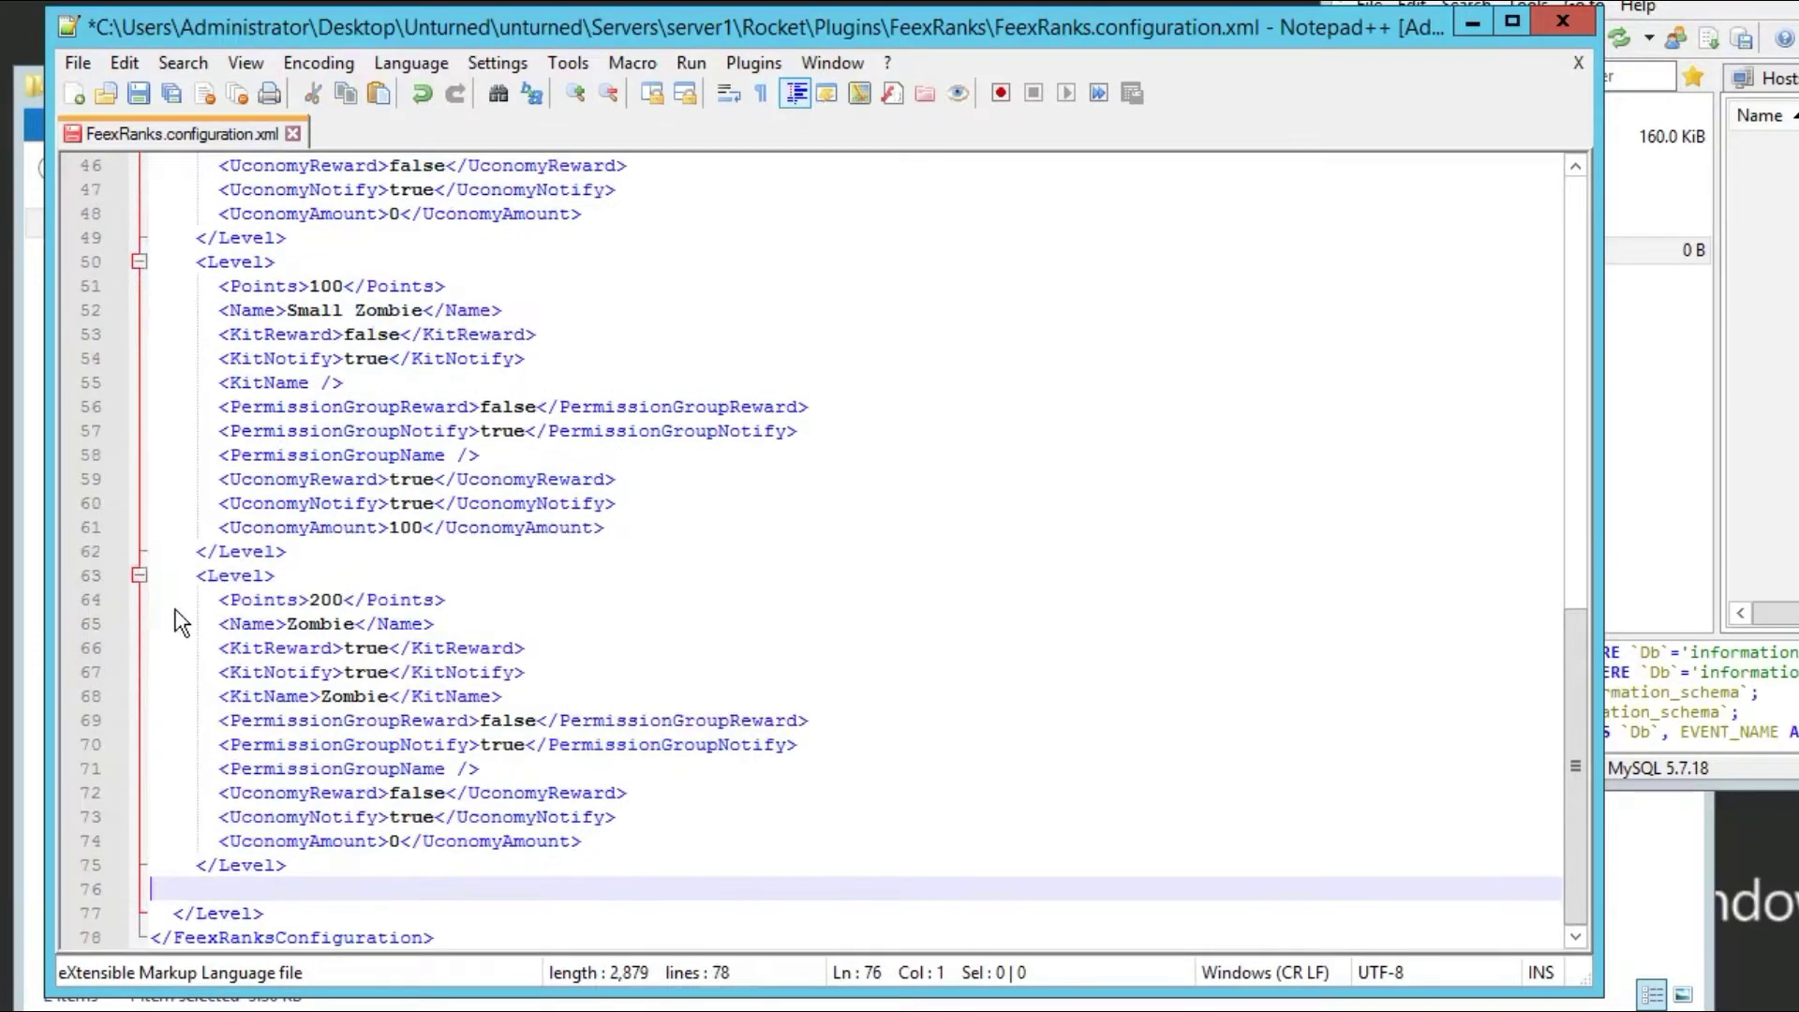
{"action": "key", "text": "BackSpace"}
{"action": "scroll", "coordinate": [340, 741], "scroll_direction": "up", "scroll_amount": 9}
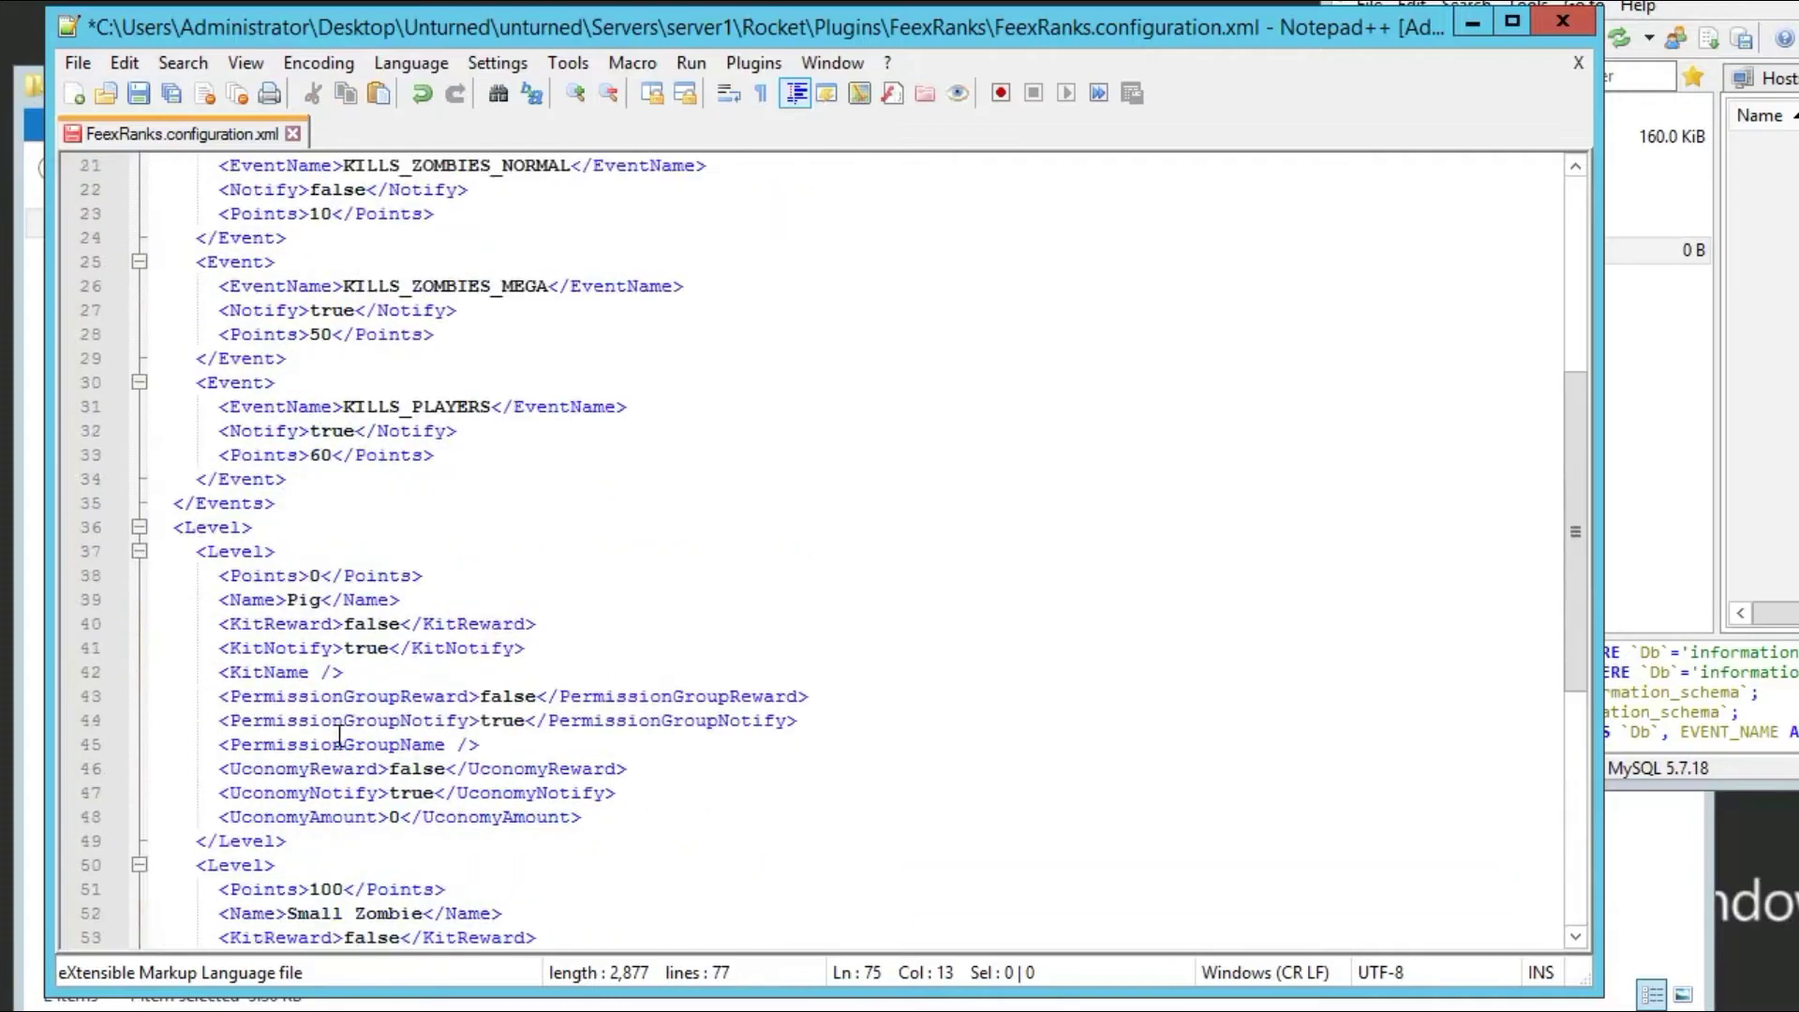
{"action": "scroll", "coordinate": [340, 741], "scroll_direction": "up", "scroll_amount": 6}
{"action": "scroll", "coordinate": [334, 746], "scroll_direction": "down", "scroll_amount": 9}
{"action": "scroll", "coordinate": [335, 747], "scroll_direction": "down", "scroll_amount": 6}
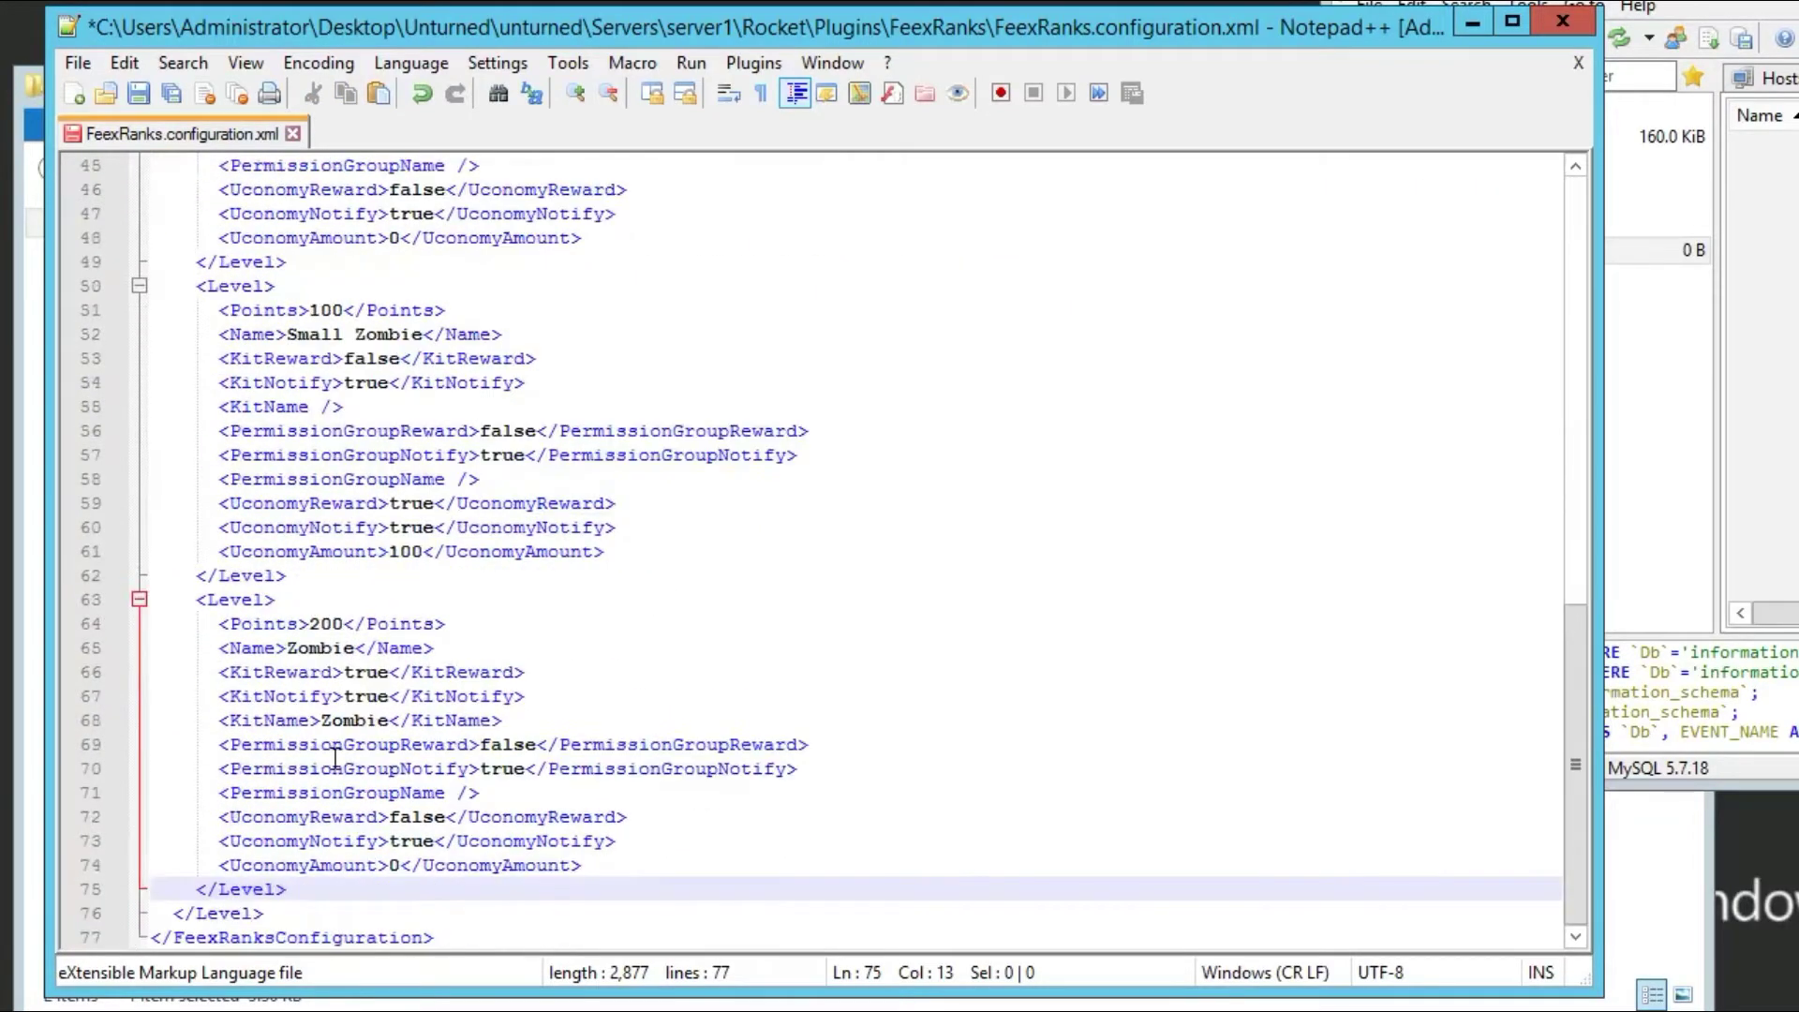
{"action": "left_click", "coordinate": [138, 94]}
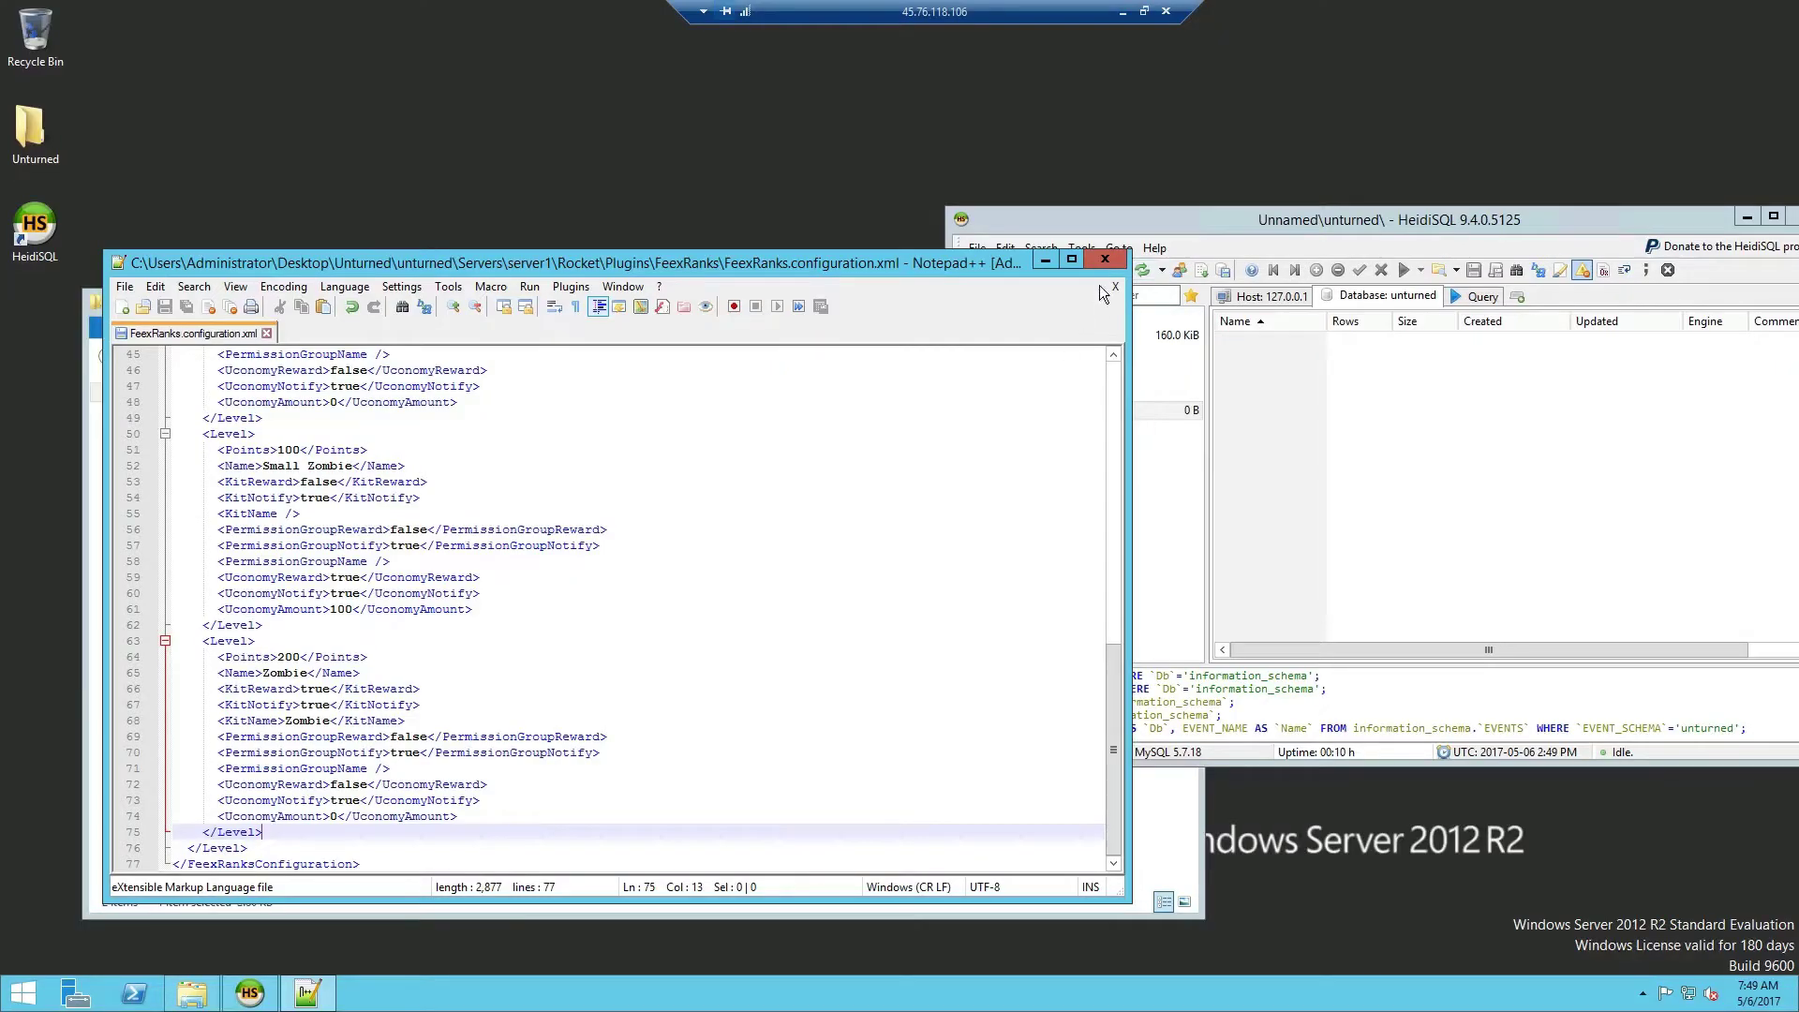
Close the FeexRanks file and open Plugins\Uconomy\Uconomy.configuration in Notepad++
{"action": "left_click", "coordinate": [1106, 260]}
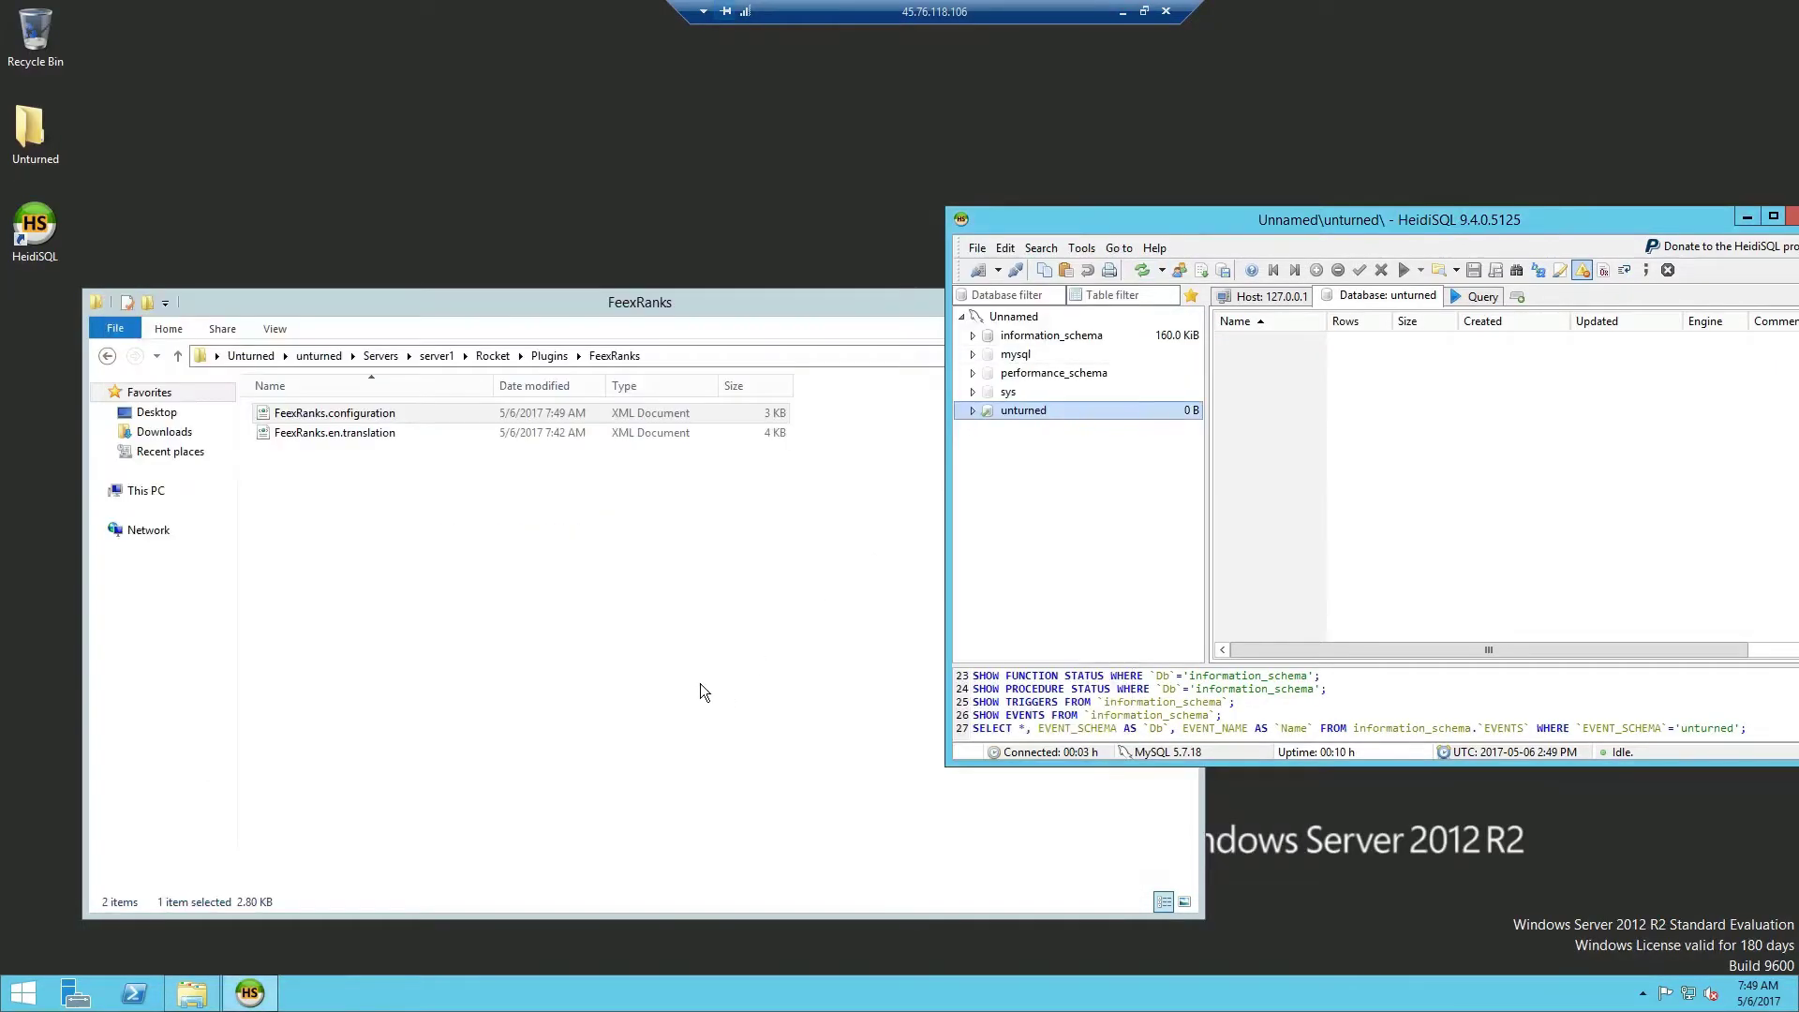
{"action": "left_click", "coordinate": [107, 355]}
{"action": "double_click", "coordinate": [311, 433]}
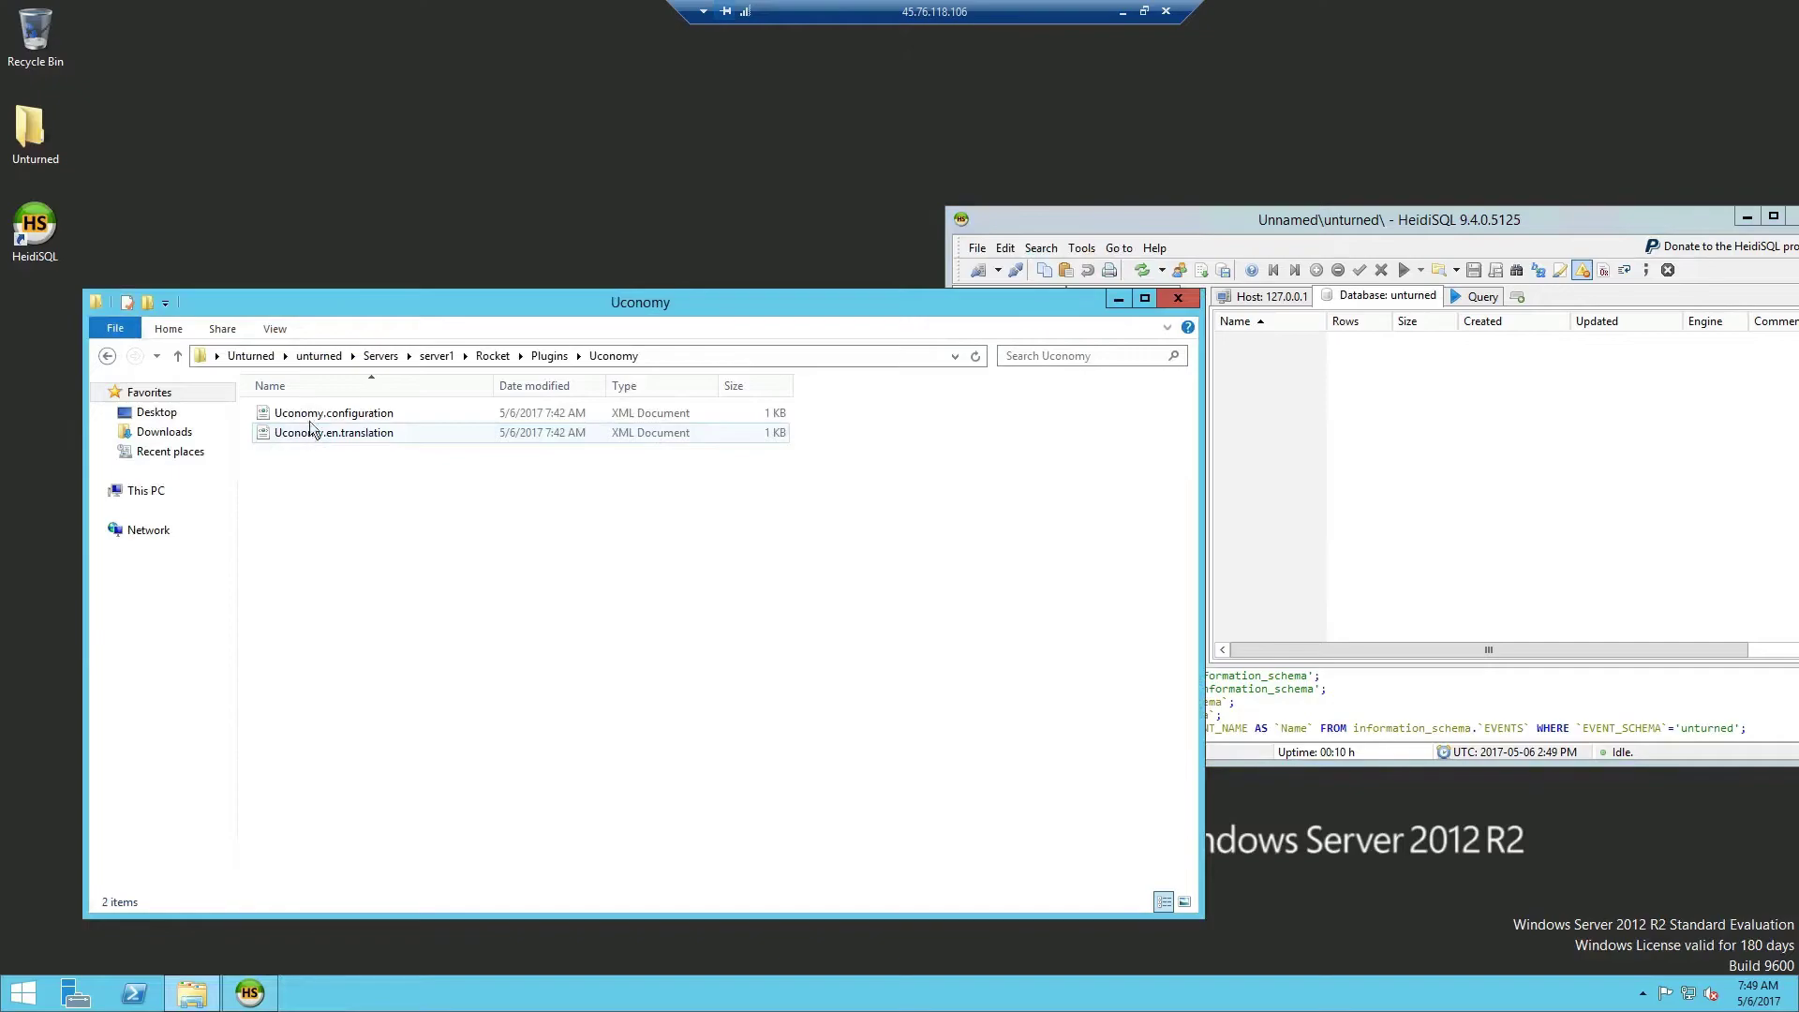
{"action": "left_click", "coordinate": [309, 415]}
{"action": "right_click", "coordinate": [312, 415]}
{"action": "left_click", "coordinate": [373, 467]}
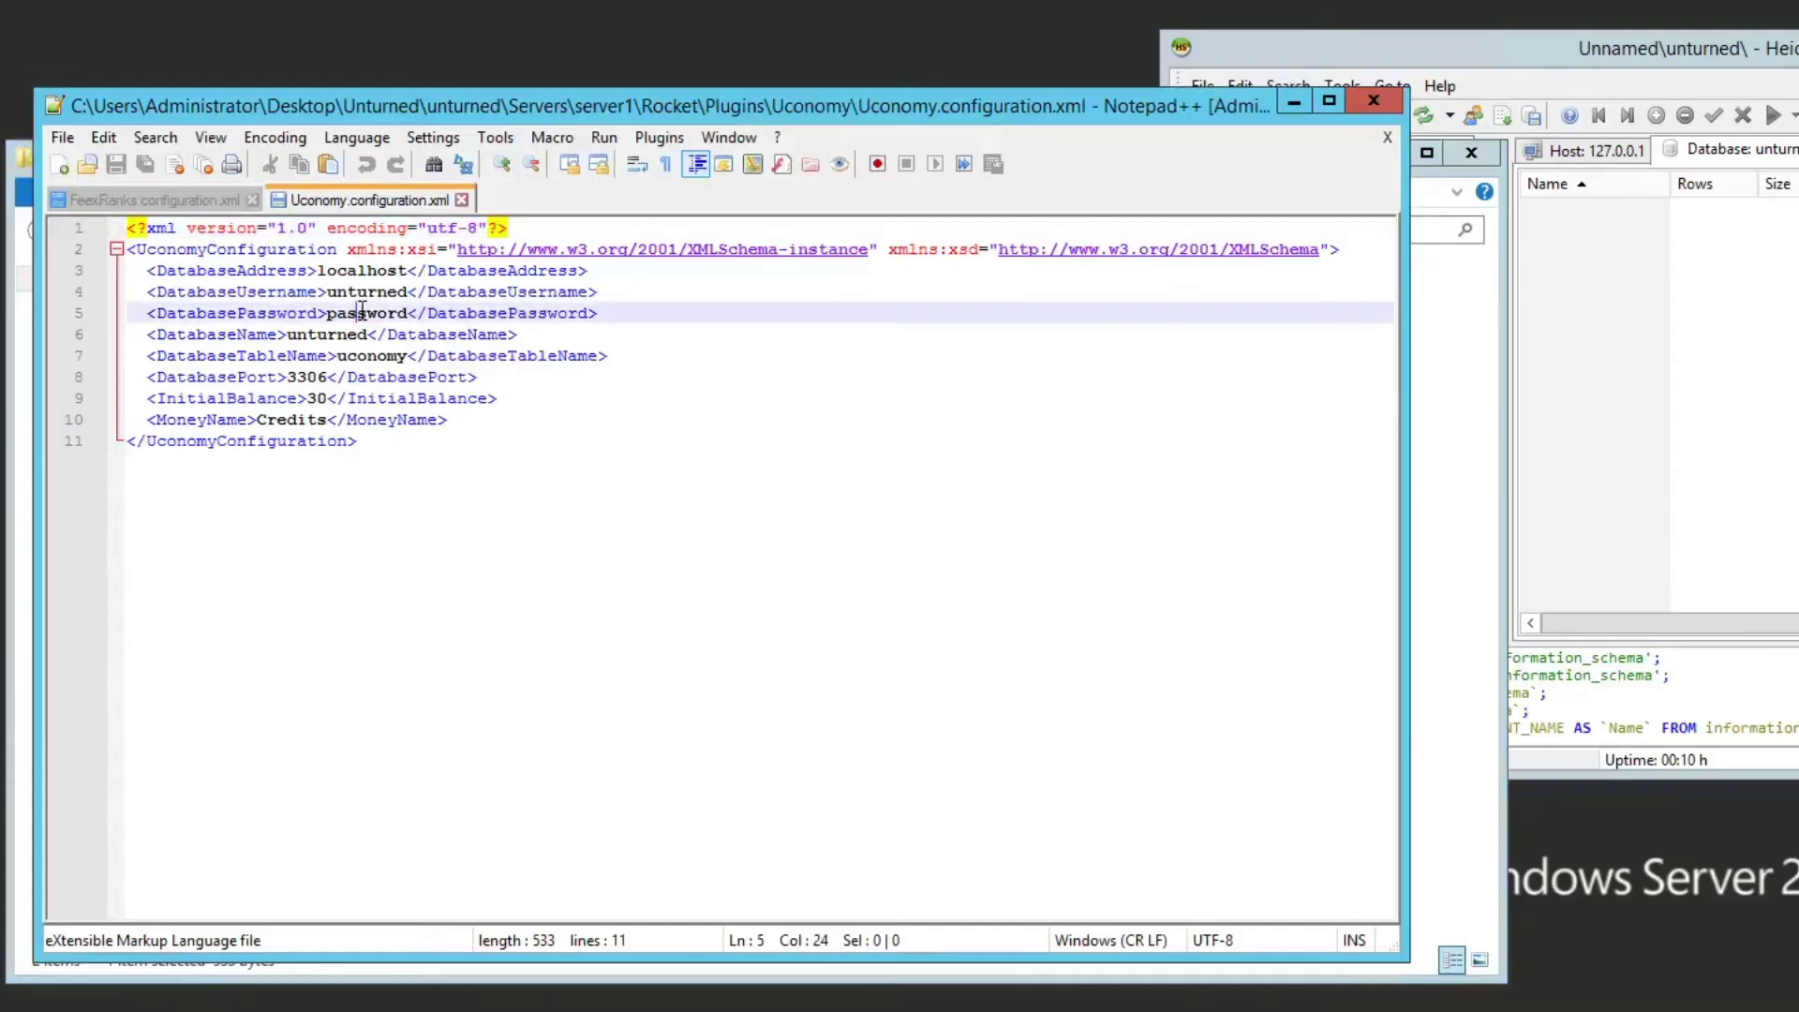
{"action": "double_click", "coordinate": [352, 418]}
{"action": "left_click", "coordinate": [357, 292]}
{"action": "double_click", "coordinate": [357, 291]}
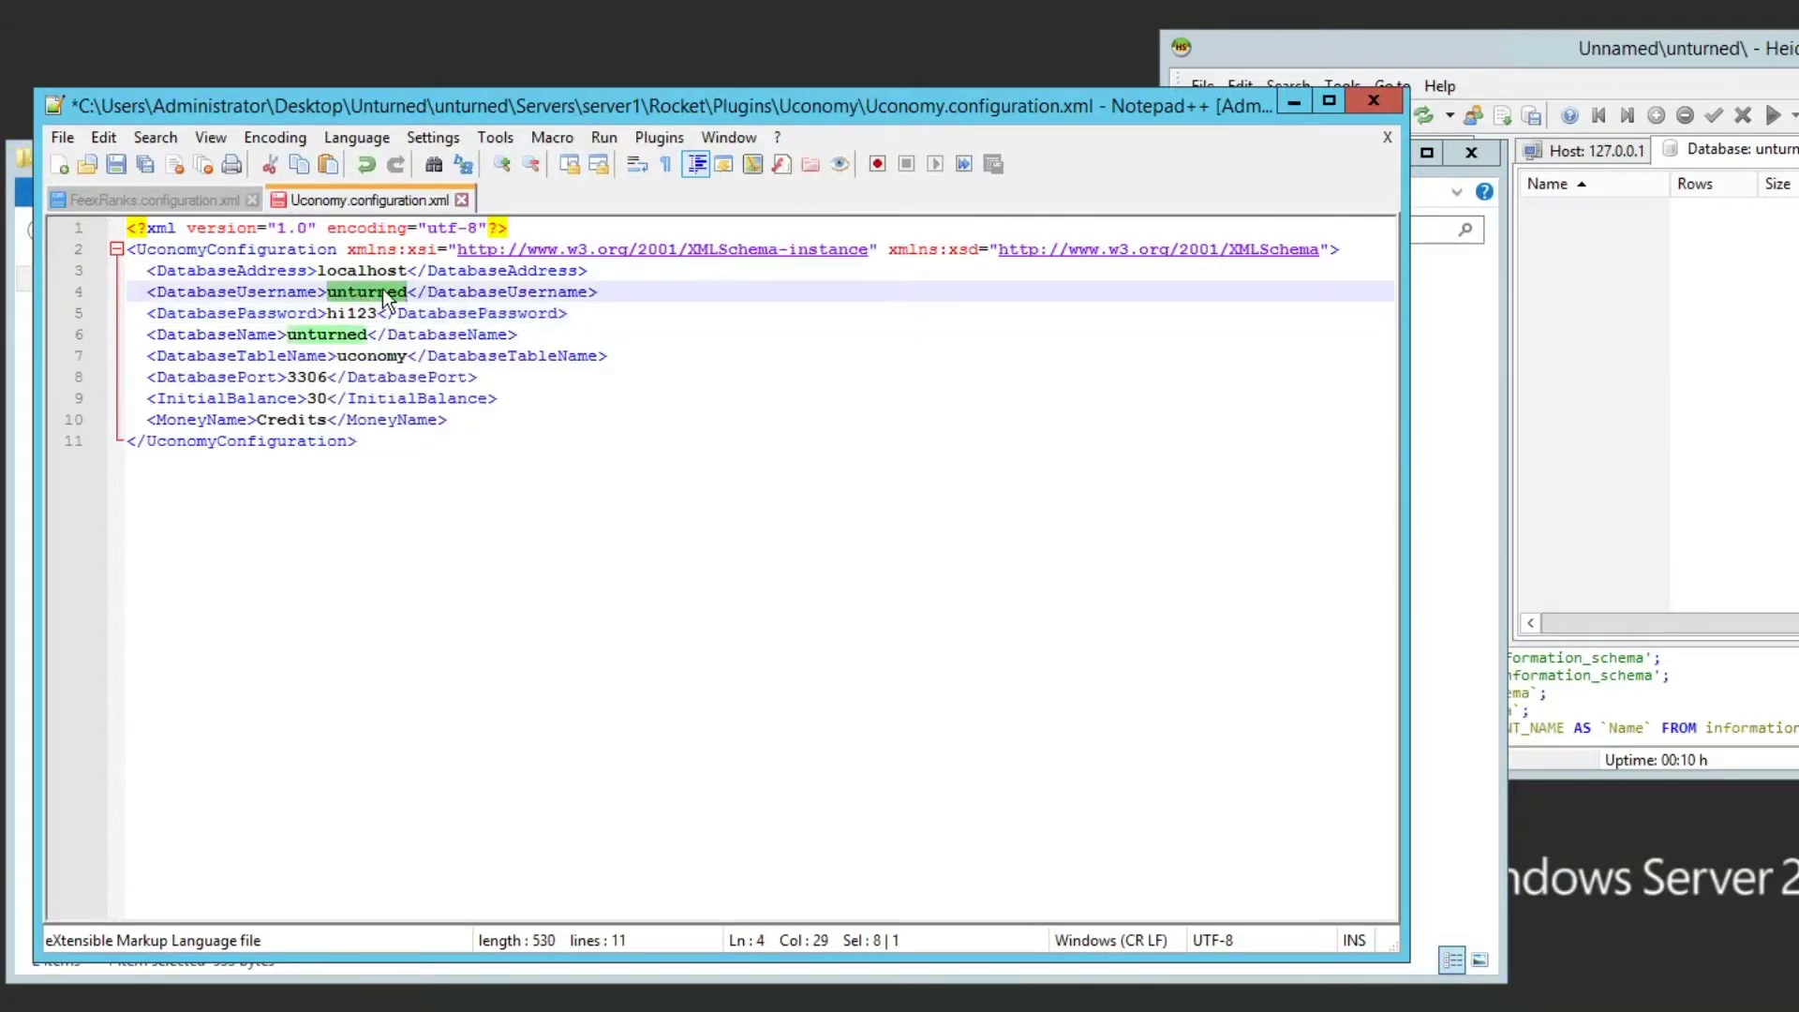
{"action": "type", "text": "root"}
{"action": "double_click", "coordinate": [335, 338]}
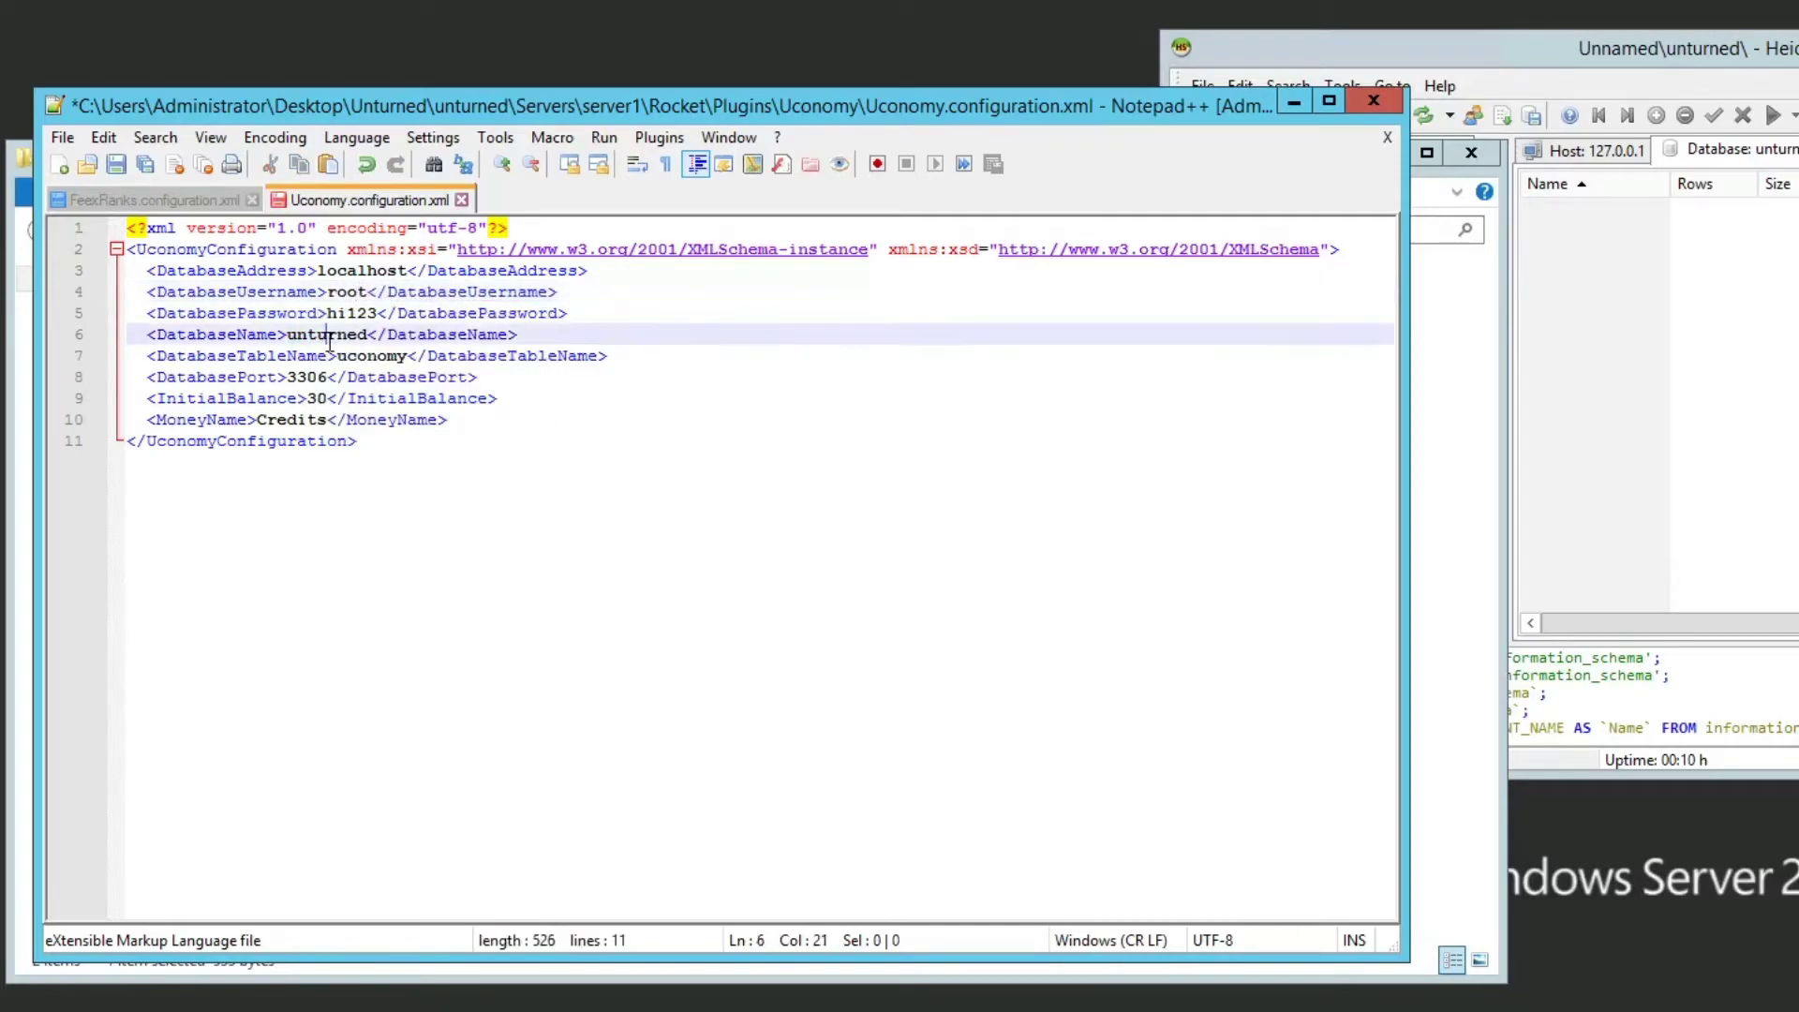
Set InitialBalance to 30 and MoneyName to Credits
{"action": "left_click", "coordinate": [1689, 374]}
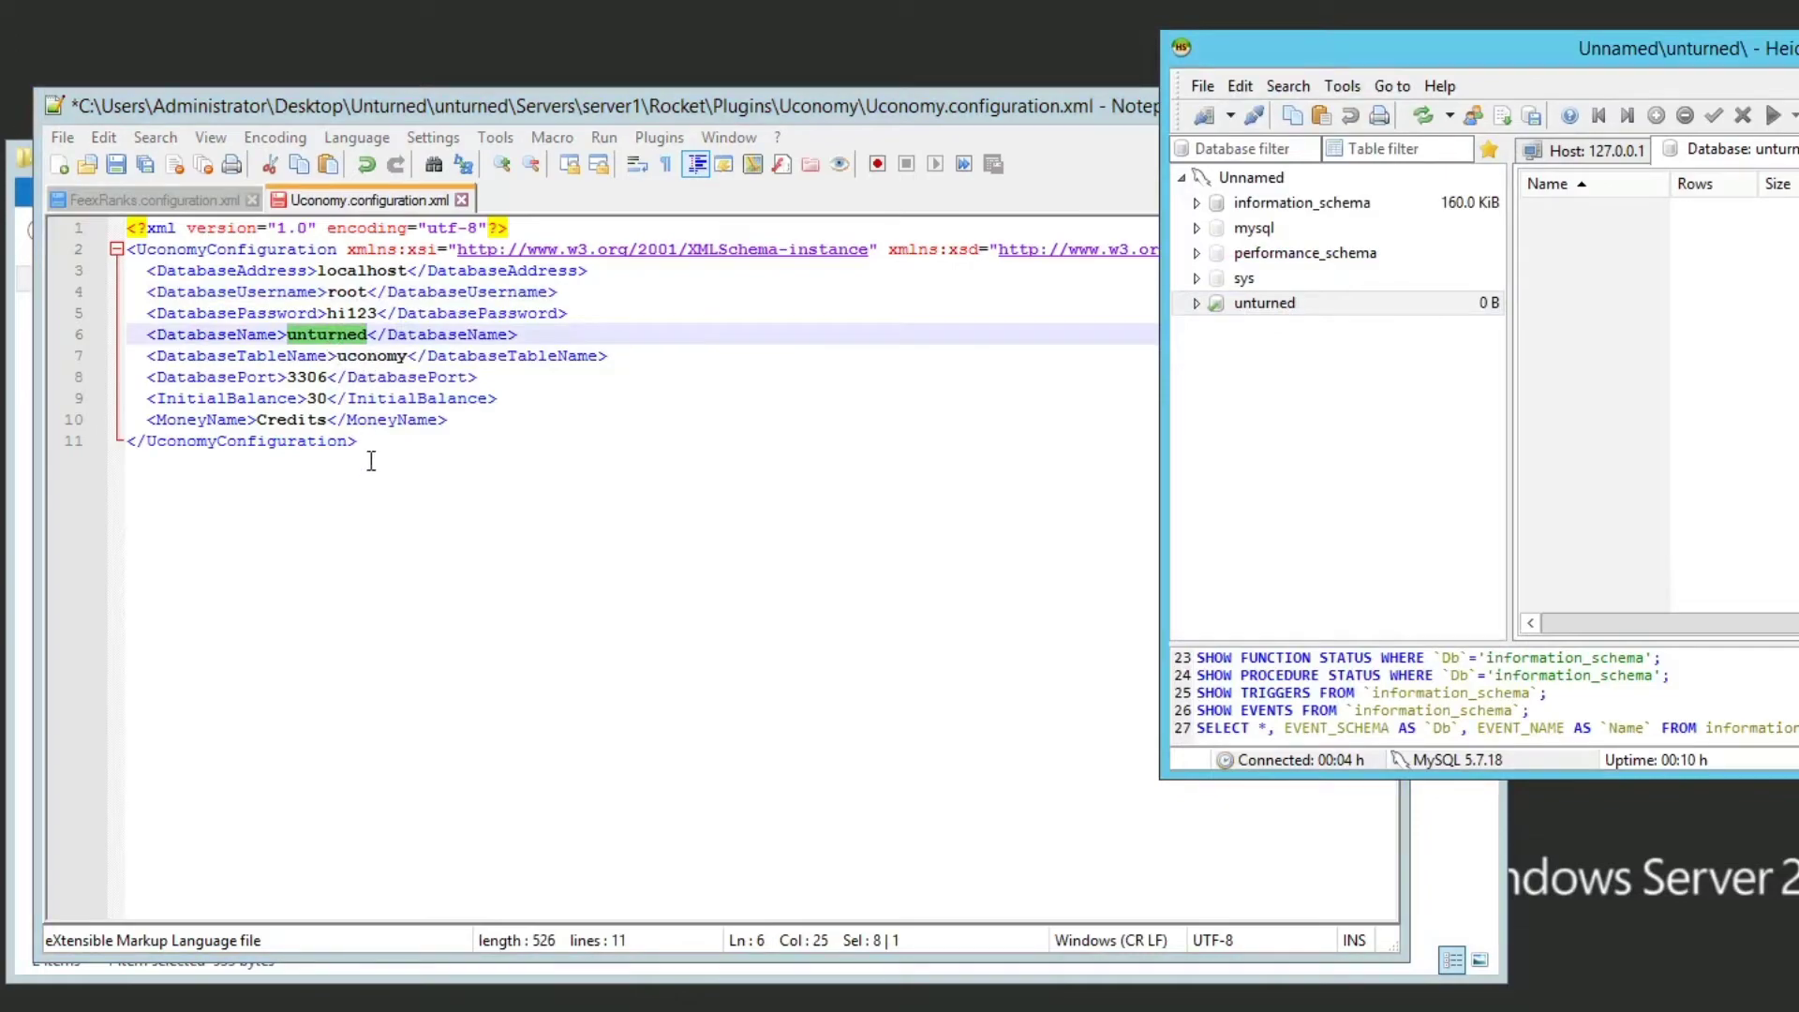
{"action": "left_click", "coordinate": [379, 421]}
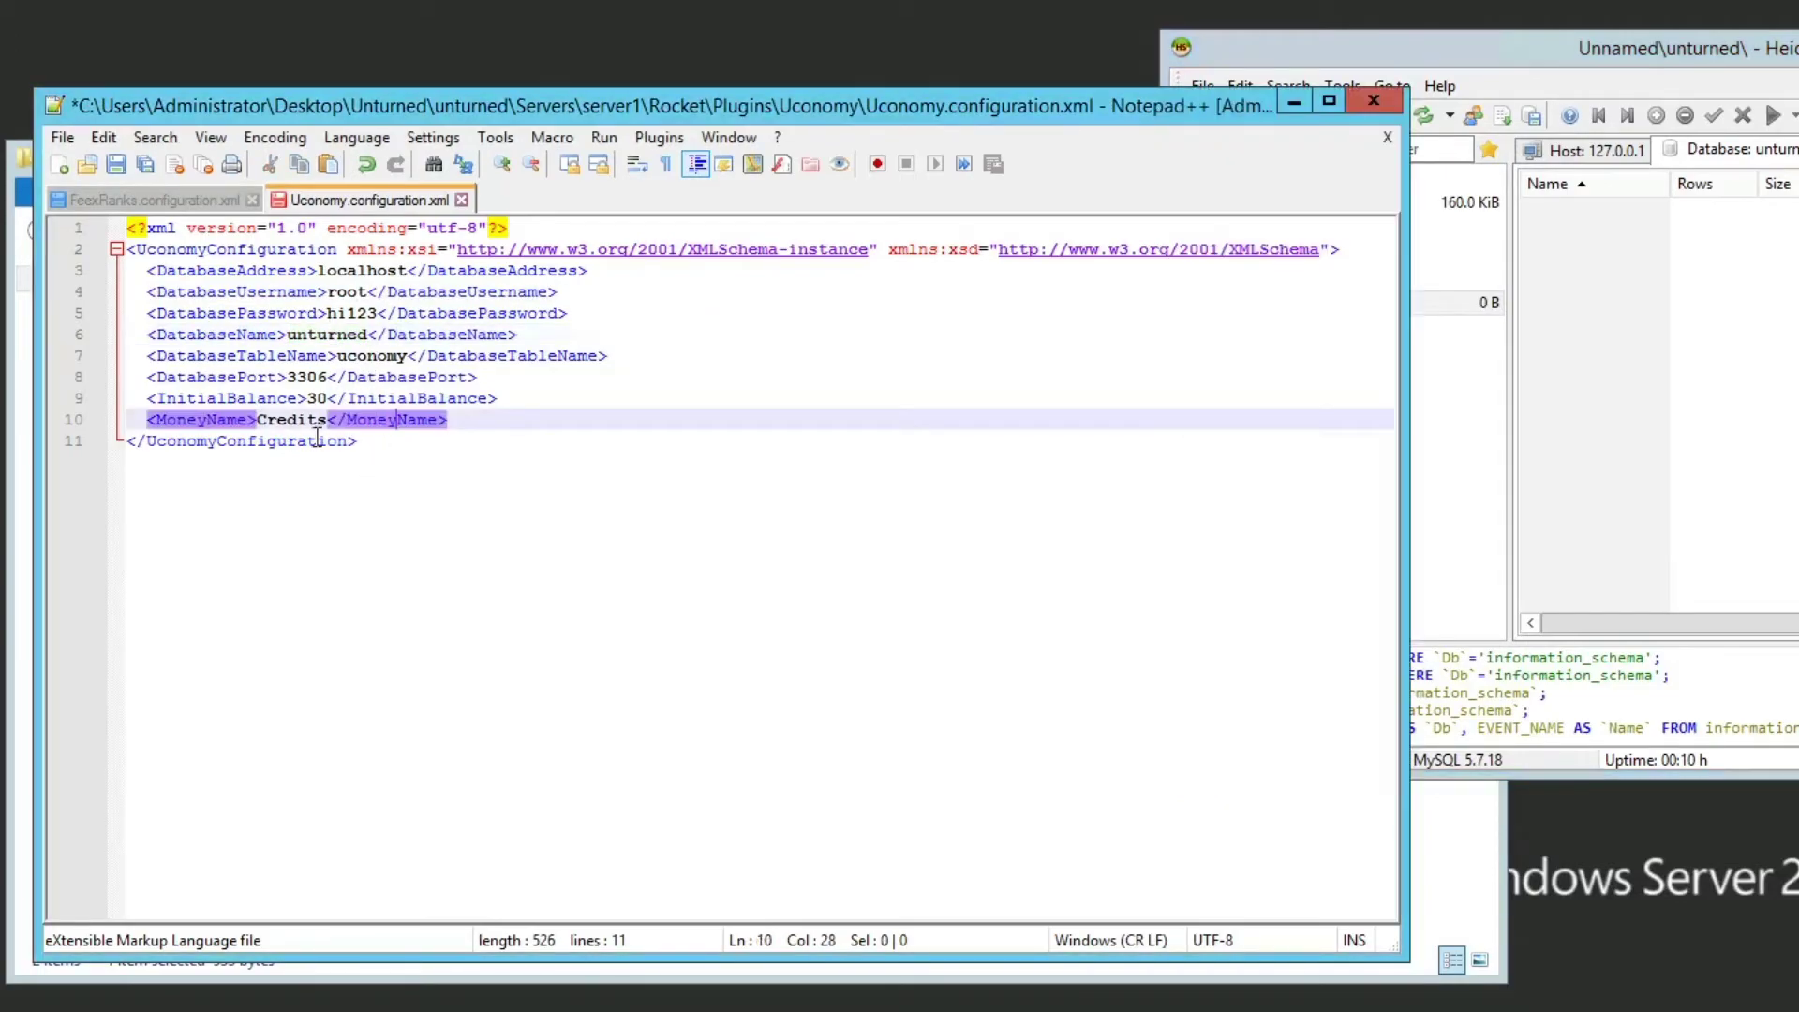
{"action": "left_click_drag", "start_coordinate": [328, 399], "coordinate": [309, 399]}
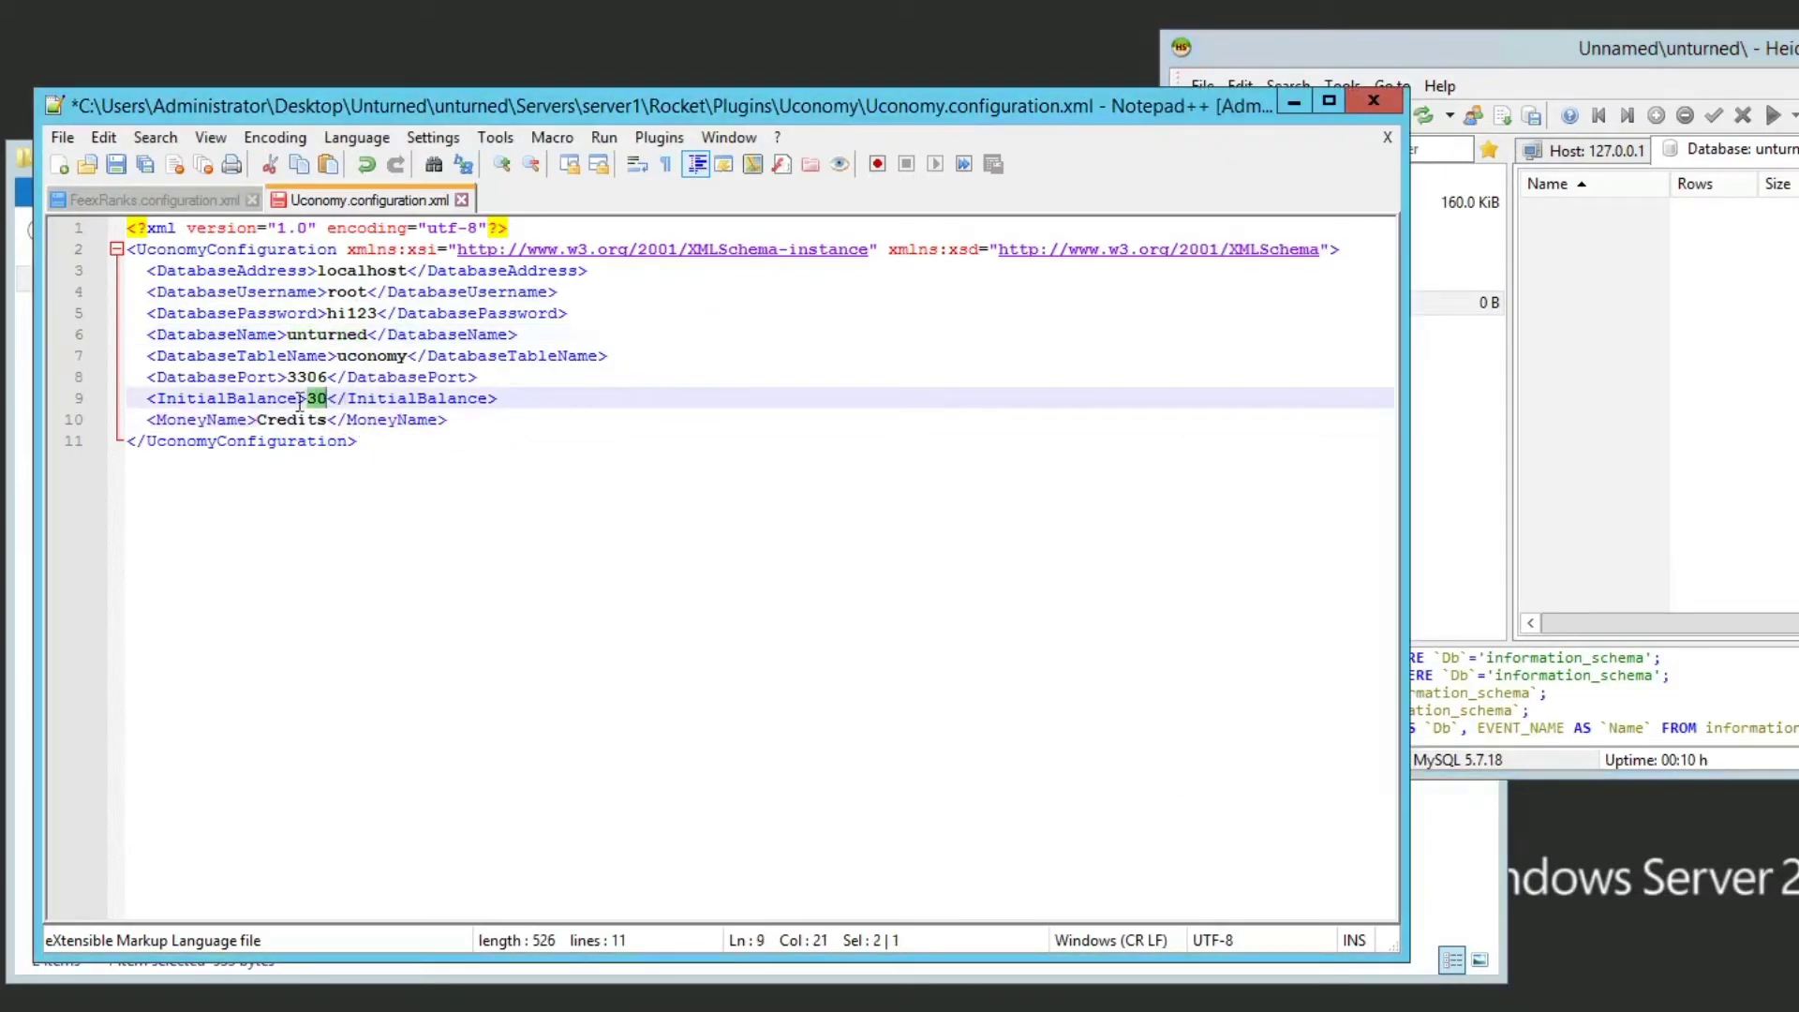
{"action": "key", "text": "Left"}
{"action": "left_click", "coordinate": [421, 422]}
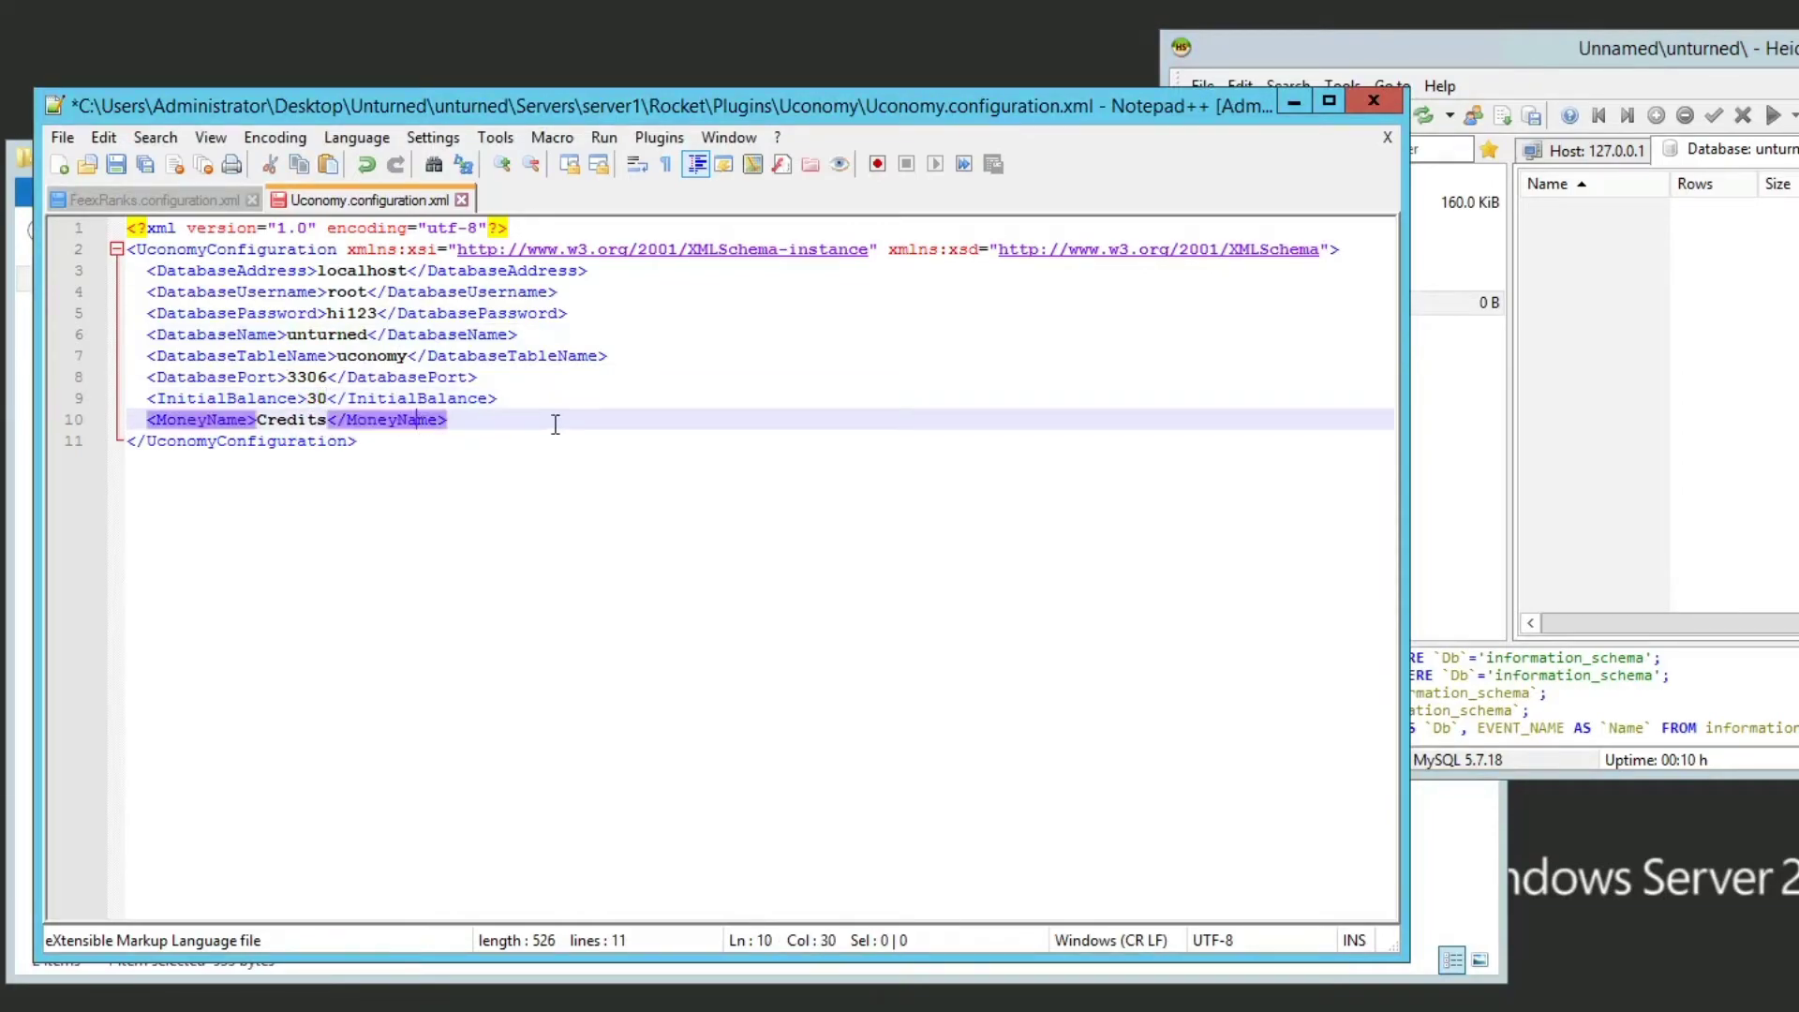
{"action": "key", "text": "End"}
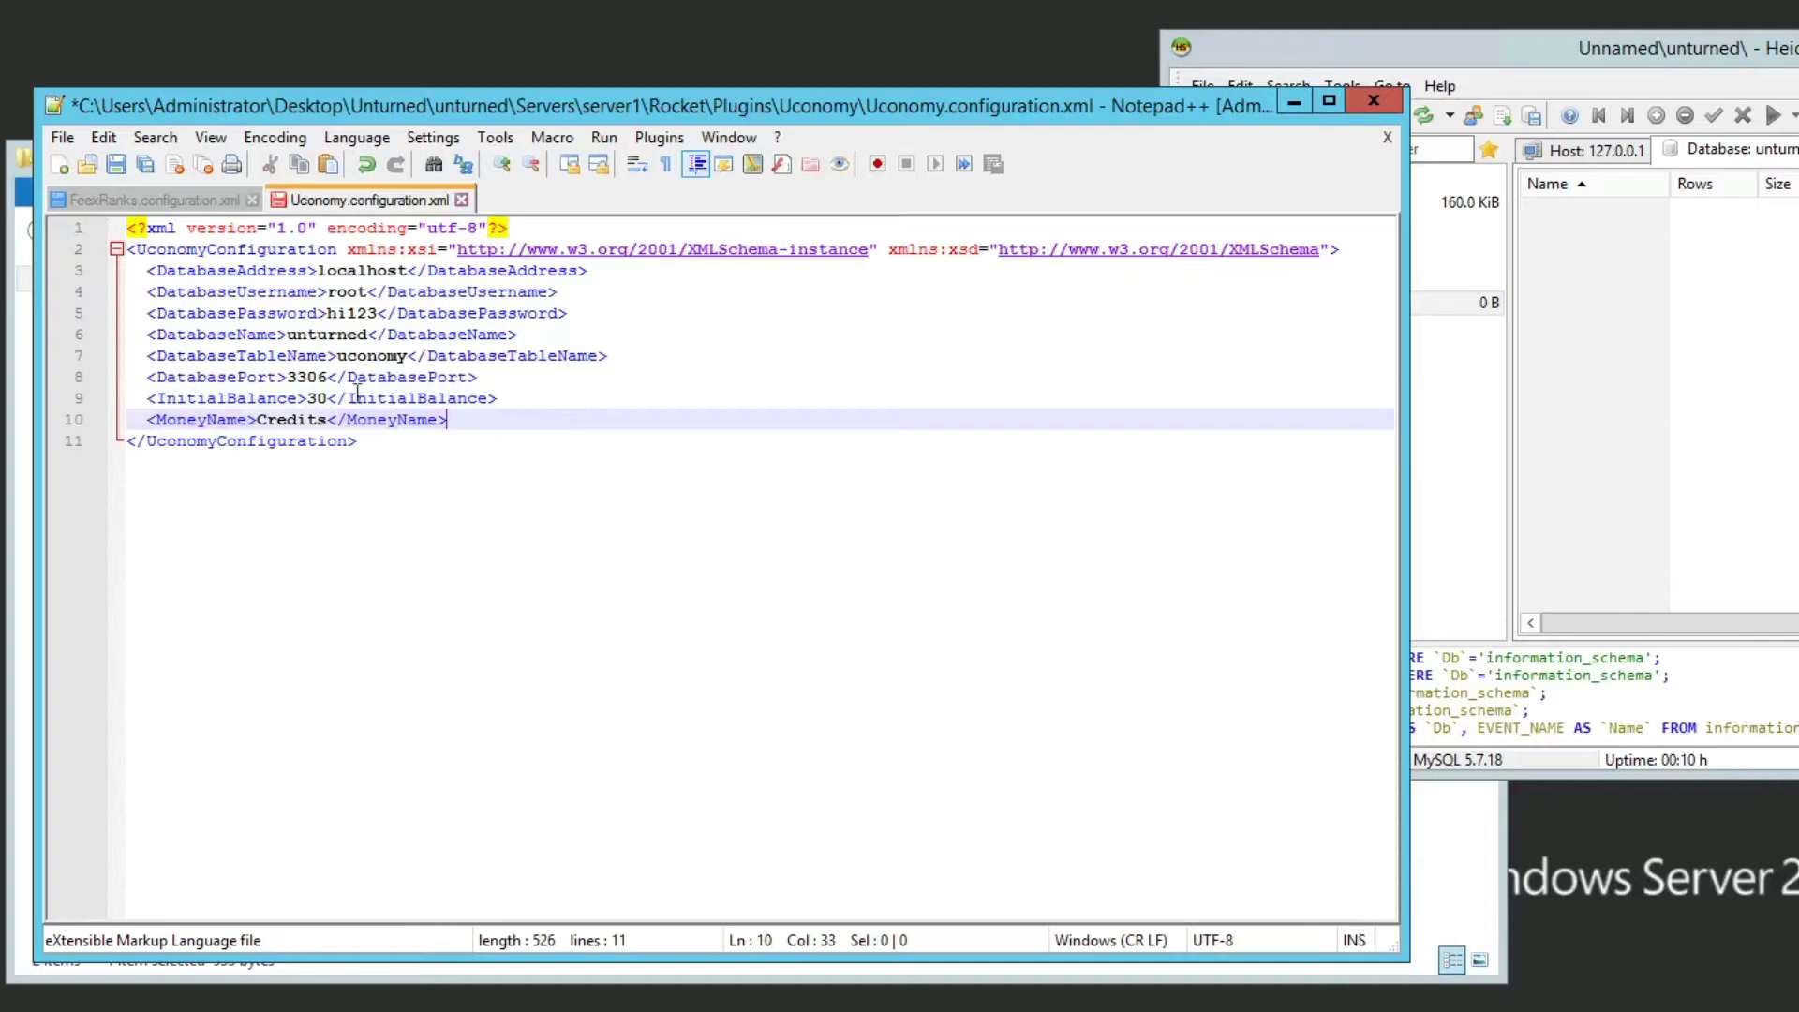
{"action": "left_click_drag", "start_coordinate": [307, 398], "coordinate": [321, 399]}
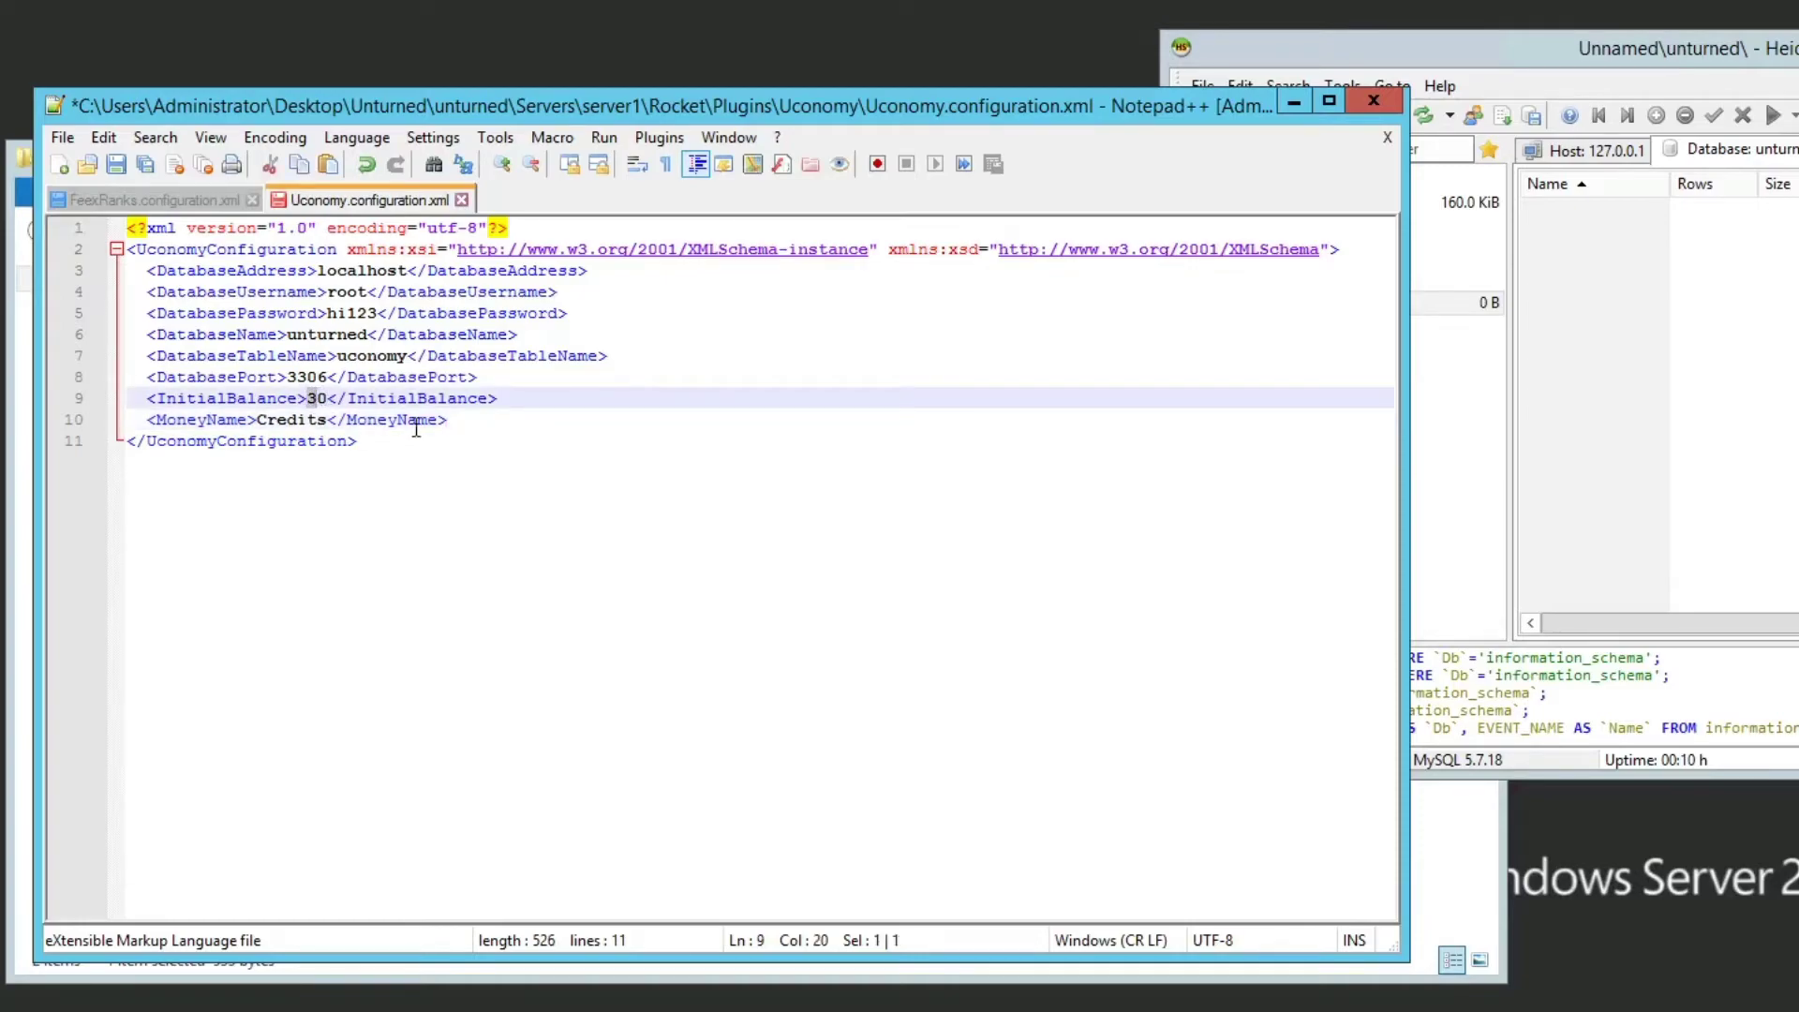
{"action": "left_click", "coordinate": [564, 418]}
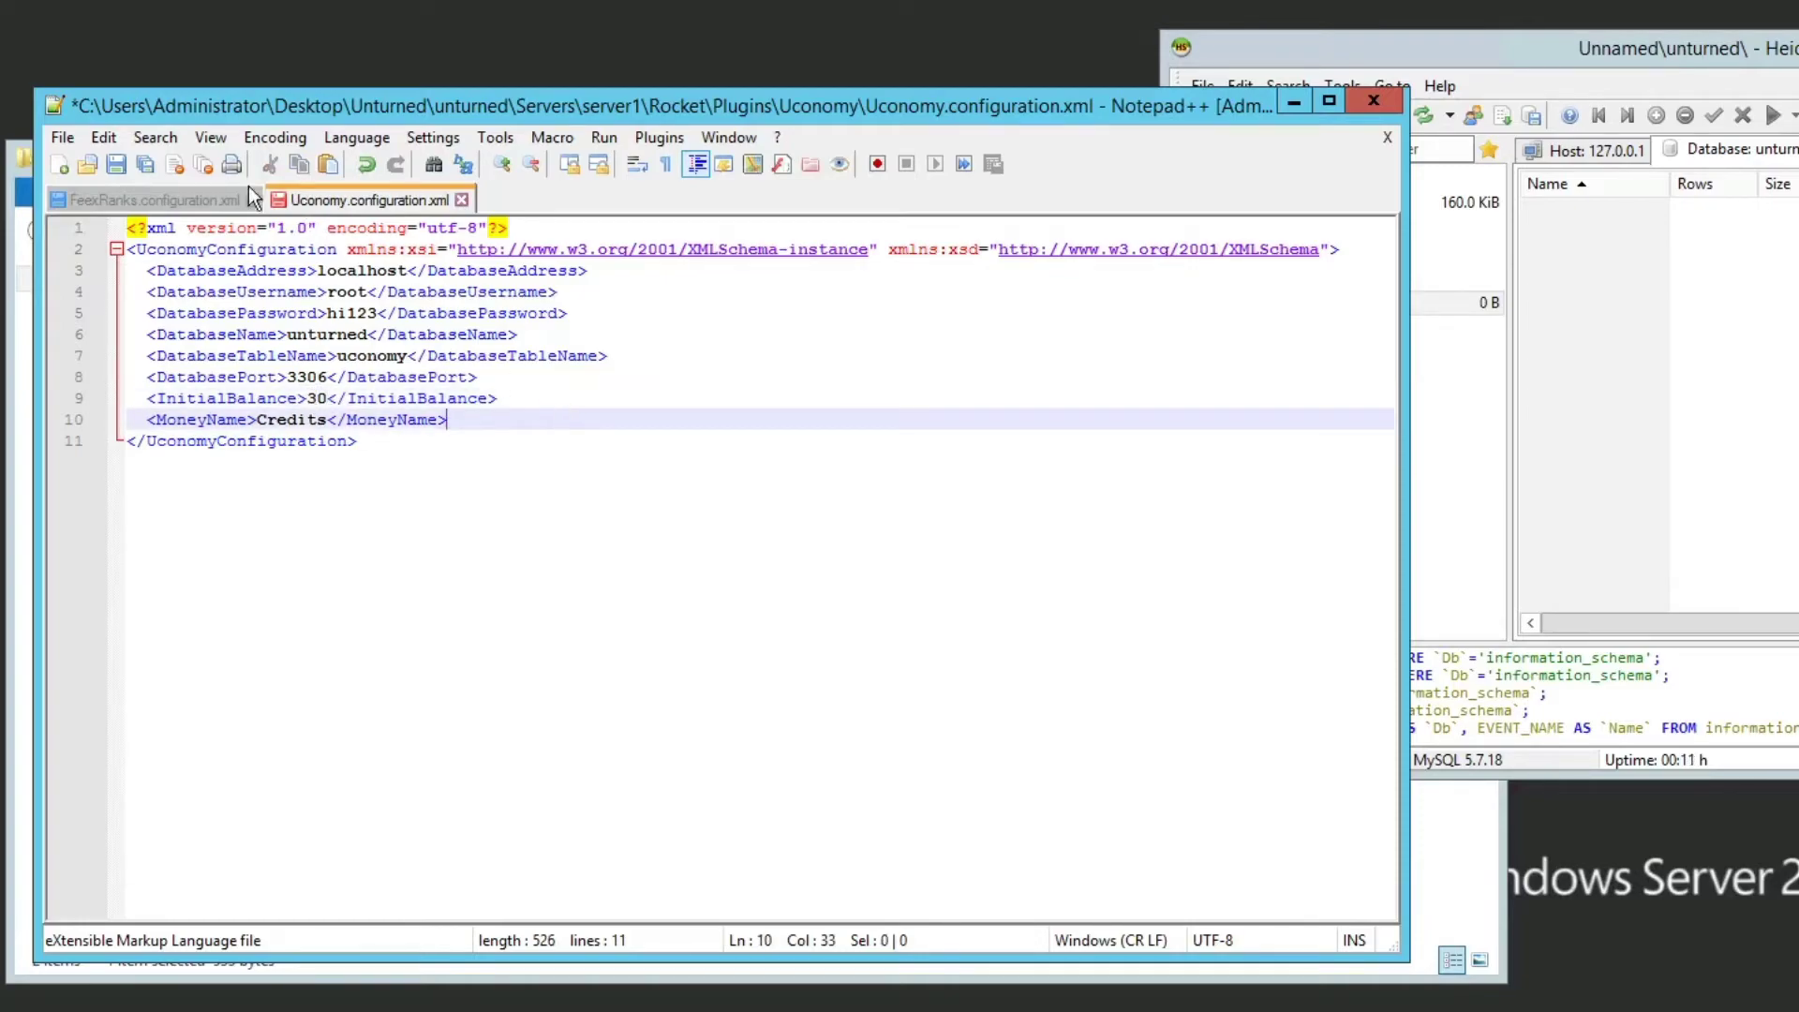
Save and close Uconomy.configuration, go up to the unturned folder and launch SERVER START
{"action": "left_click", "coordinate": [123, 171]}
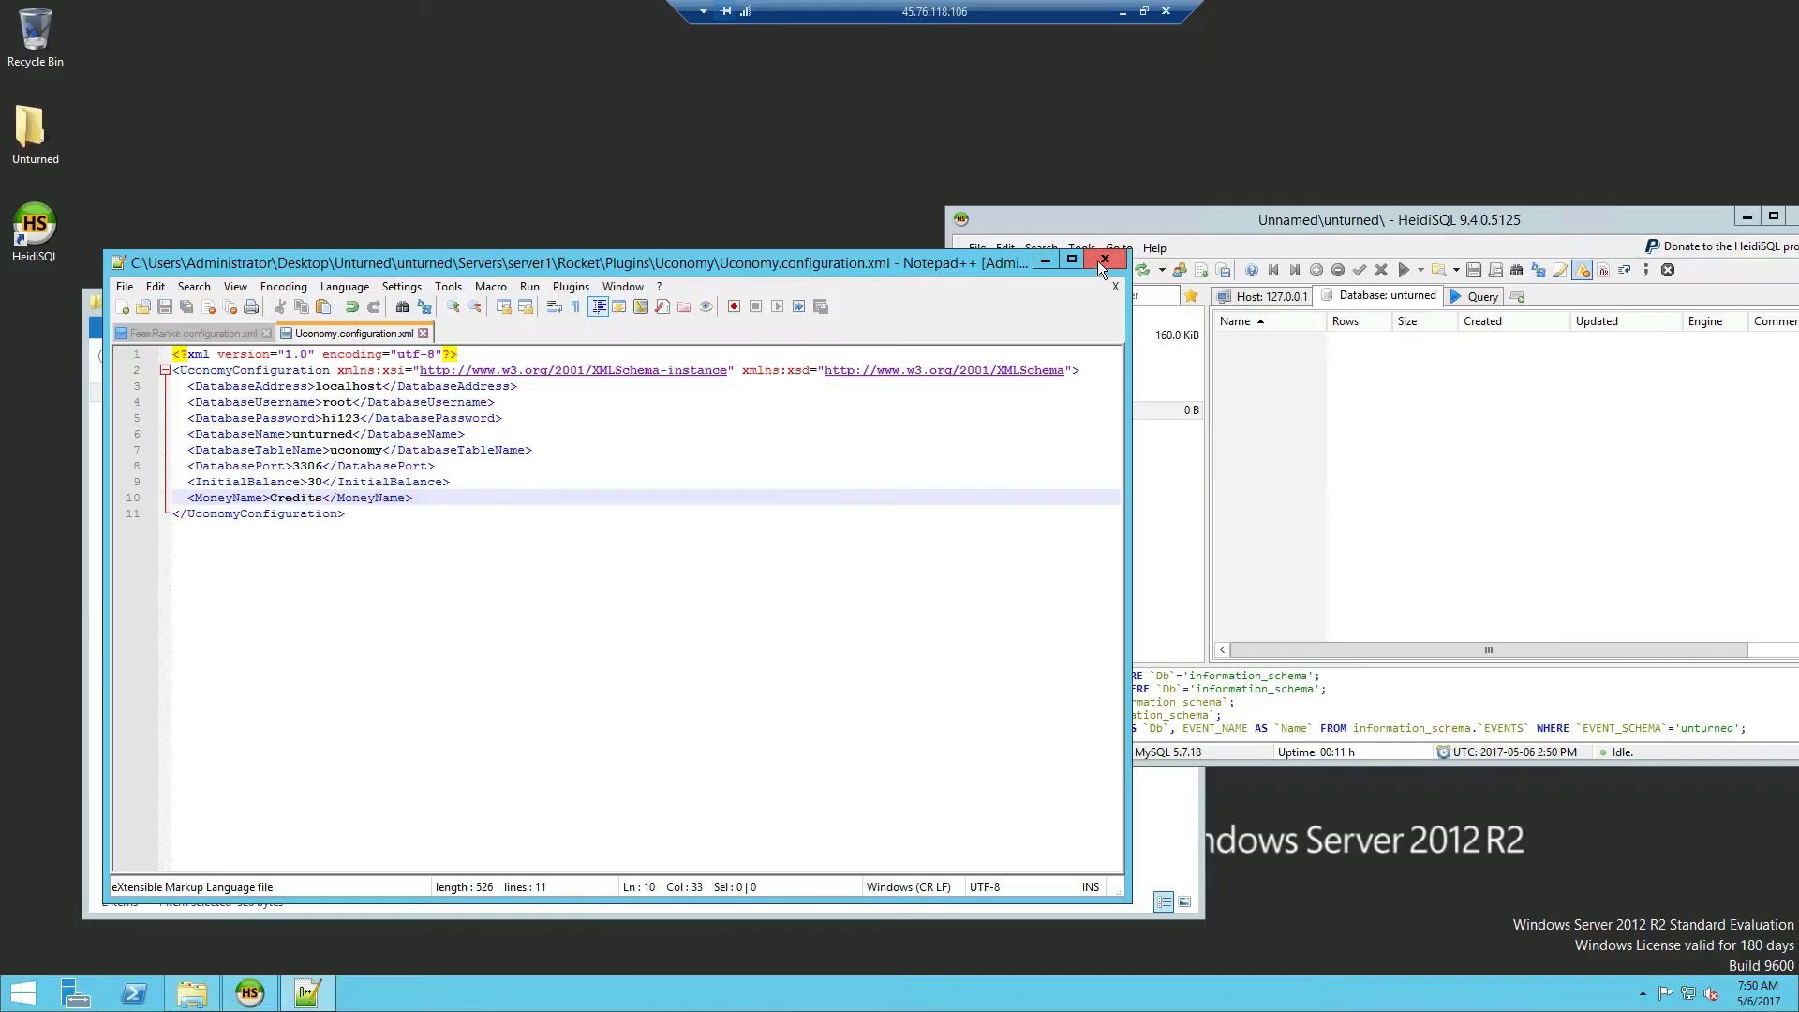
{"action": "left_click", "coordinate": [1099, 260]}
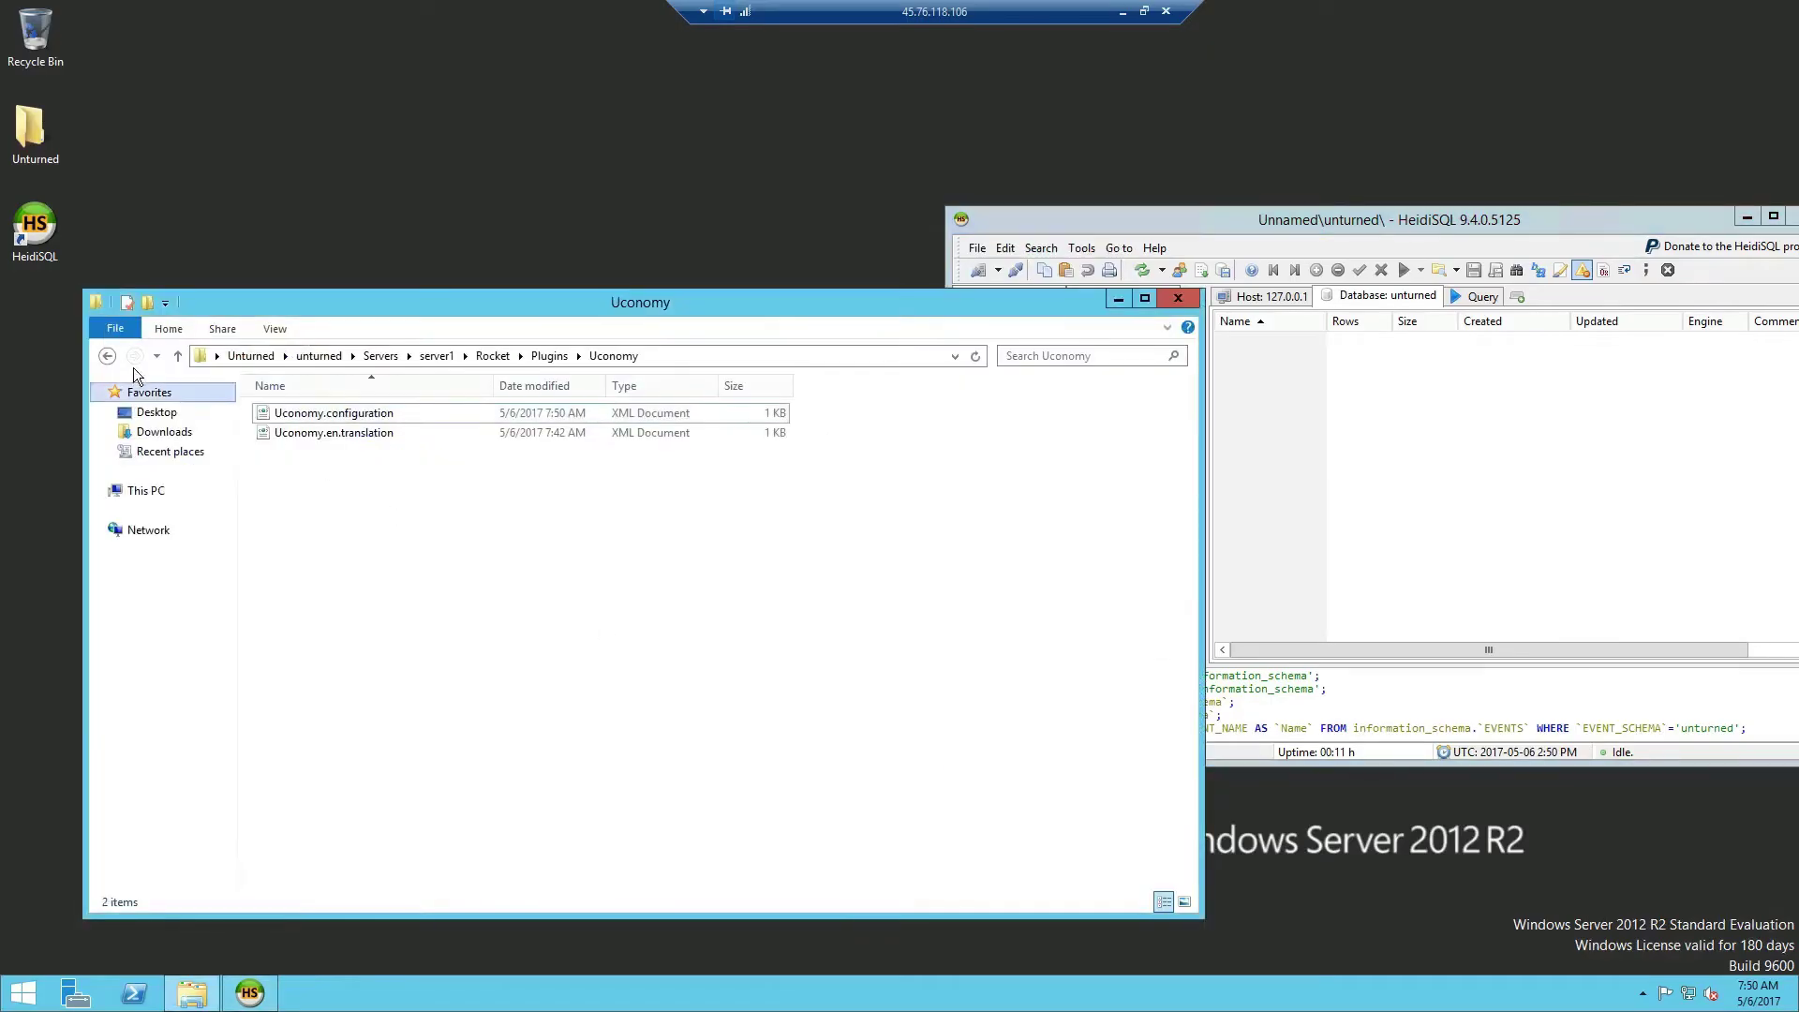
{"action": "left_click", "coordinate": [109, 354]}
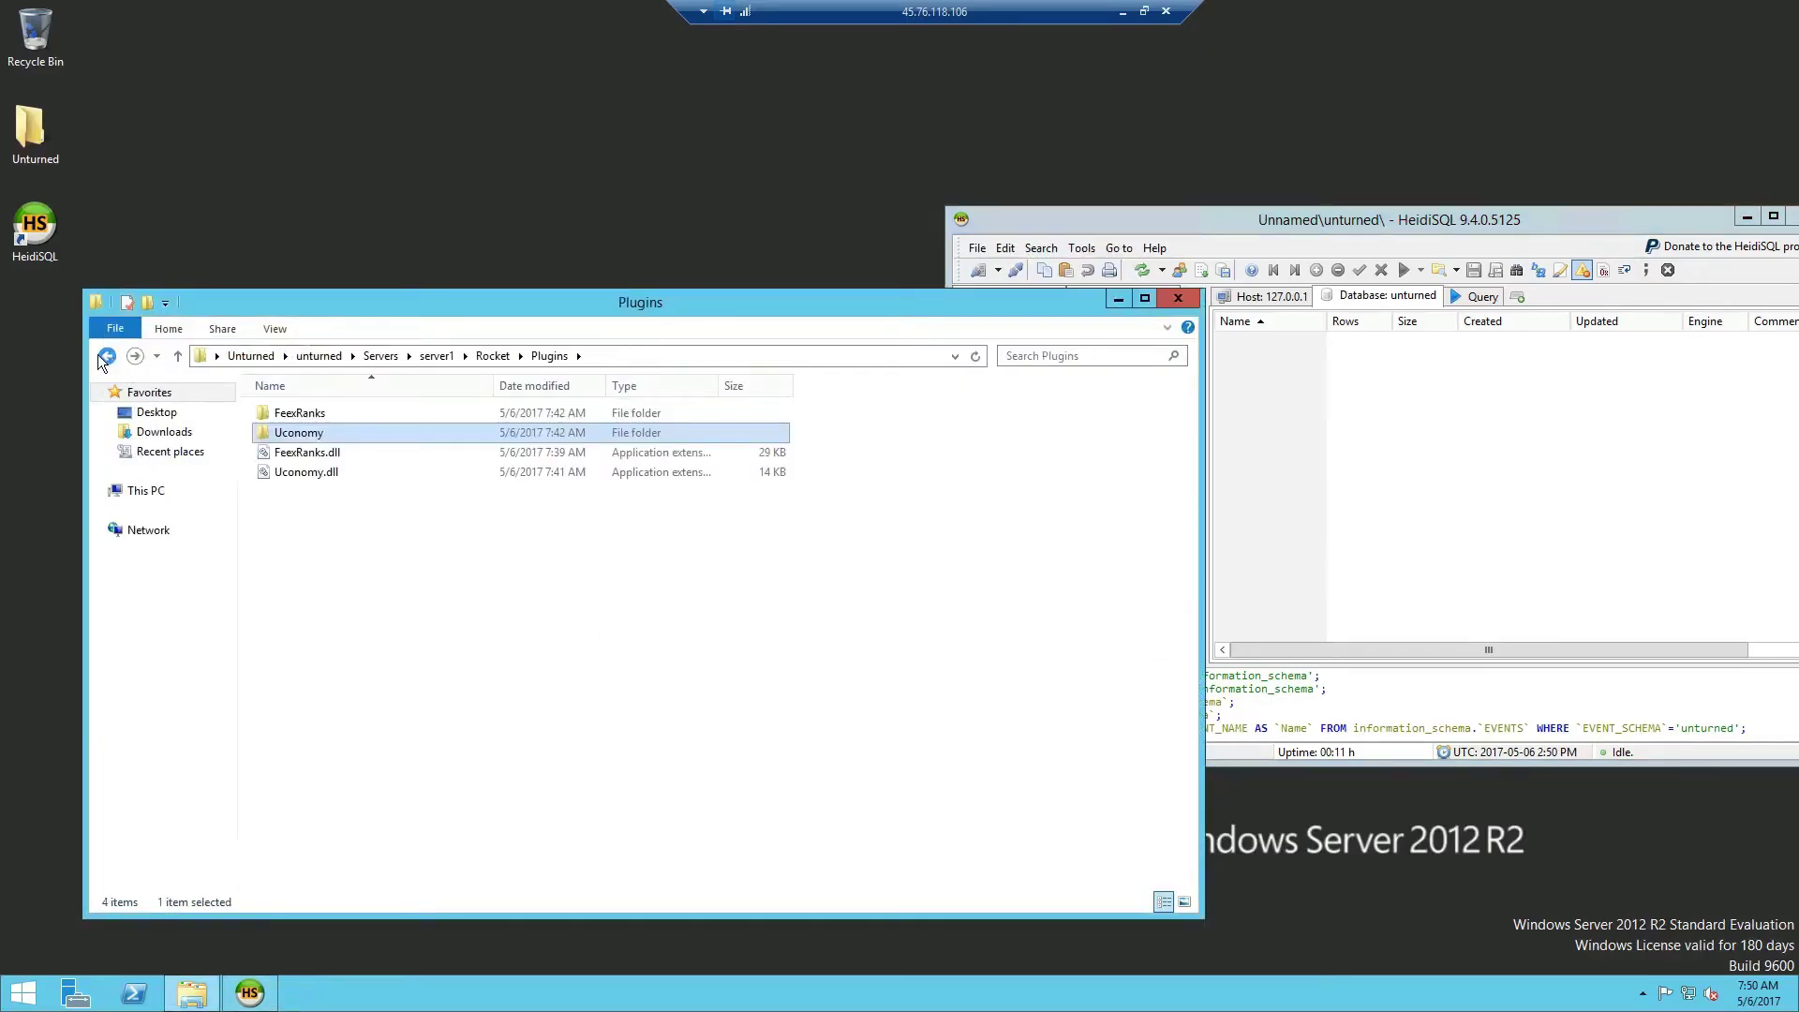
{"action": "left_click", "coordinate": [320, 355]}
{"action": "scroll", "coordinate": [441, 660], "scroll_direction": "down", "scroll_amount": 2}
{"action": "left_click", "coordinate": [312, 703]}
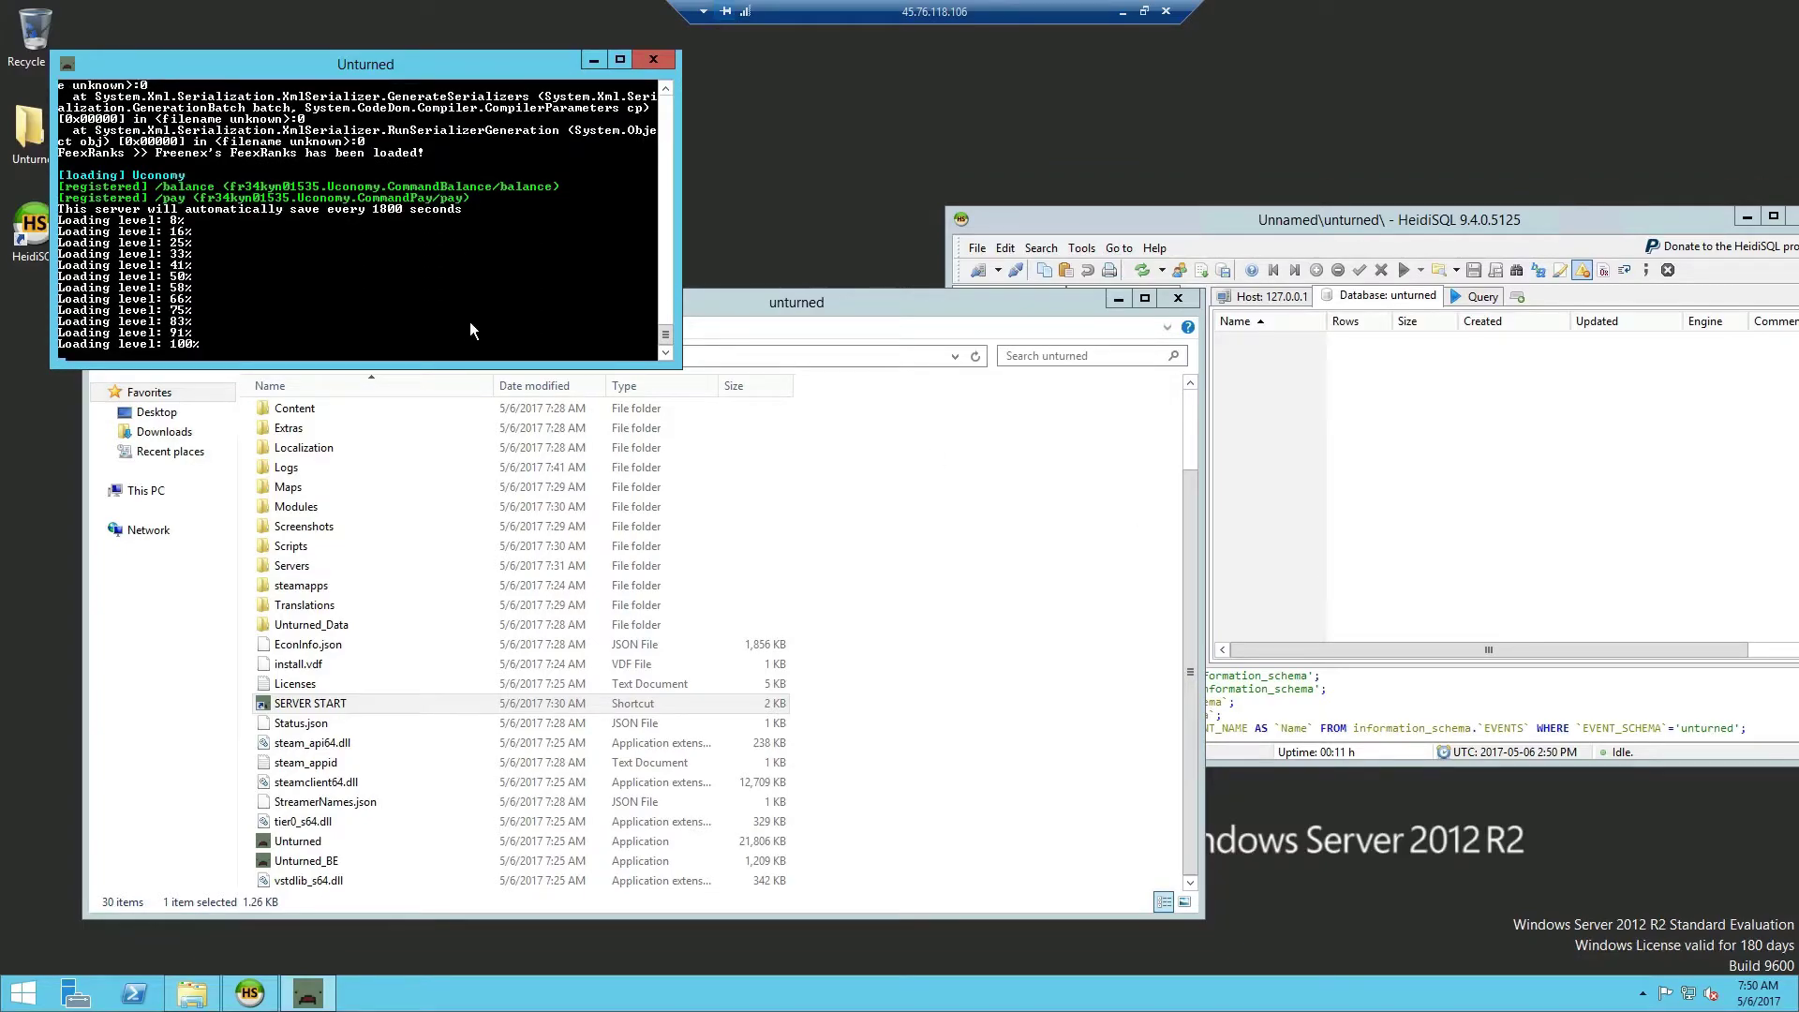
{"action": "left_click_drag", "start_coordinate": [665, 329], "coordinate": [667, 324]}
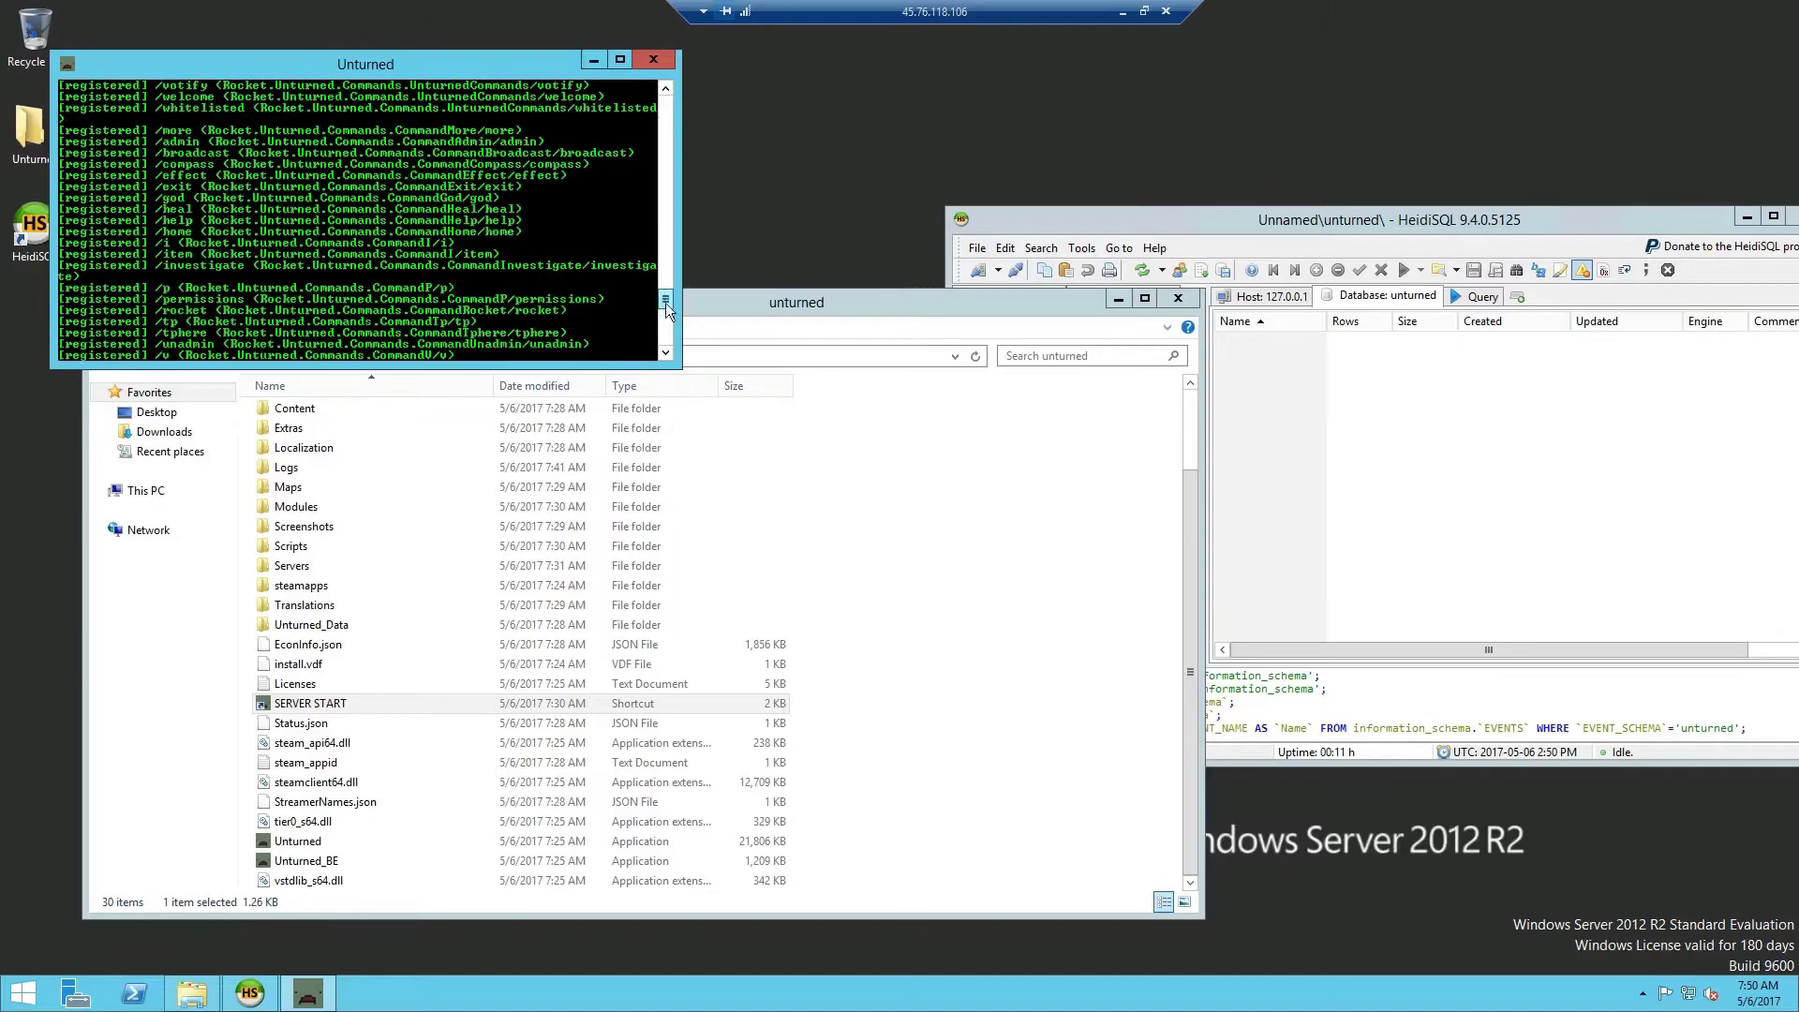
{"action": "left_click", "coordinate": [984, 422]}
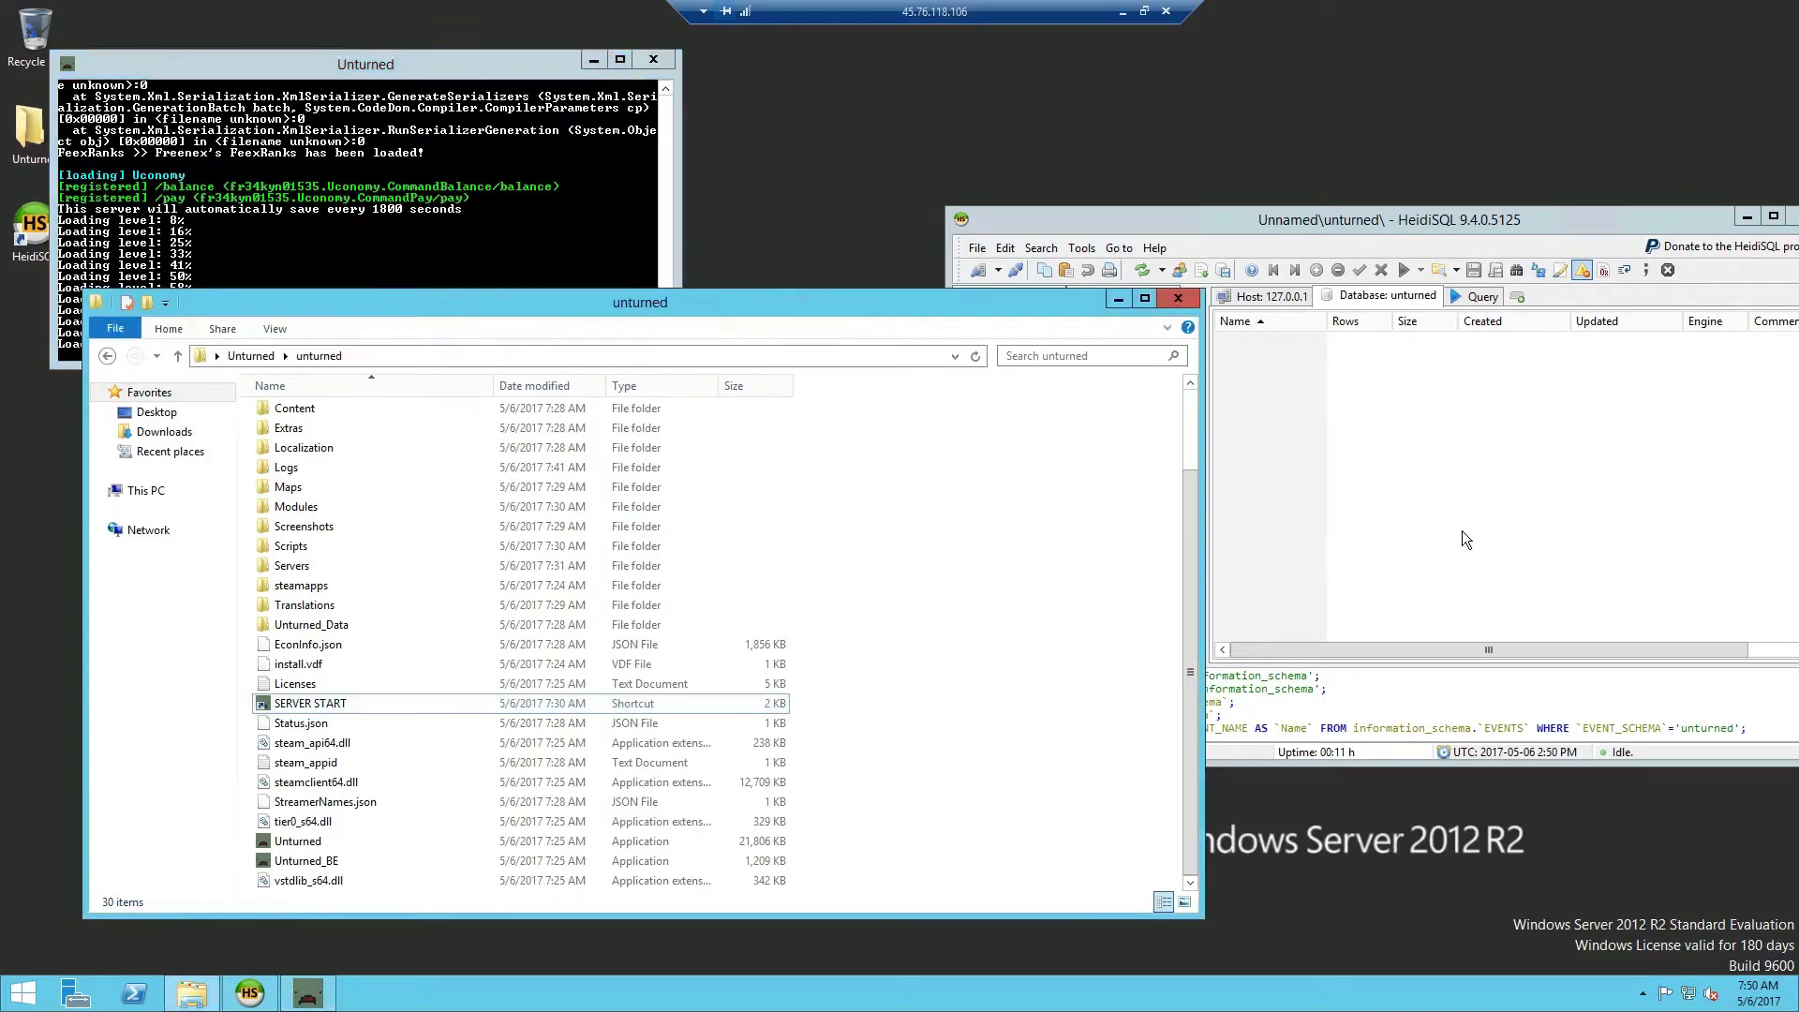
Bring HeidiSQL into view and select the unturned database with its ranks and uconomy tables
{"action": "left_click", "coordinate": [1467, 532]}
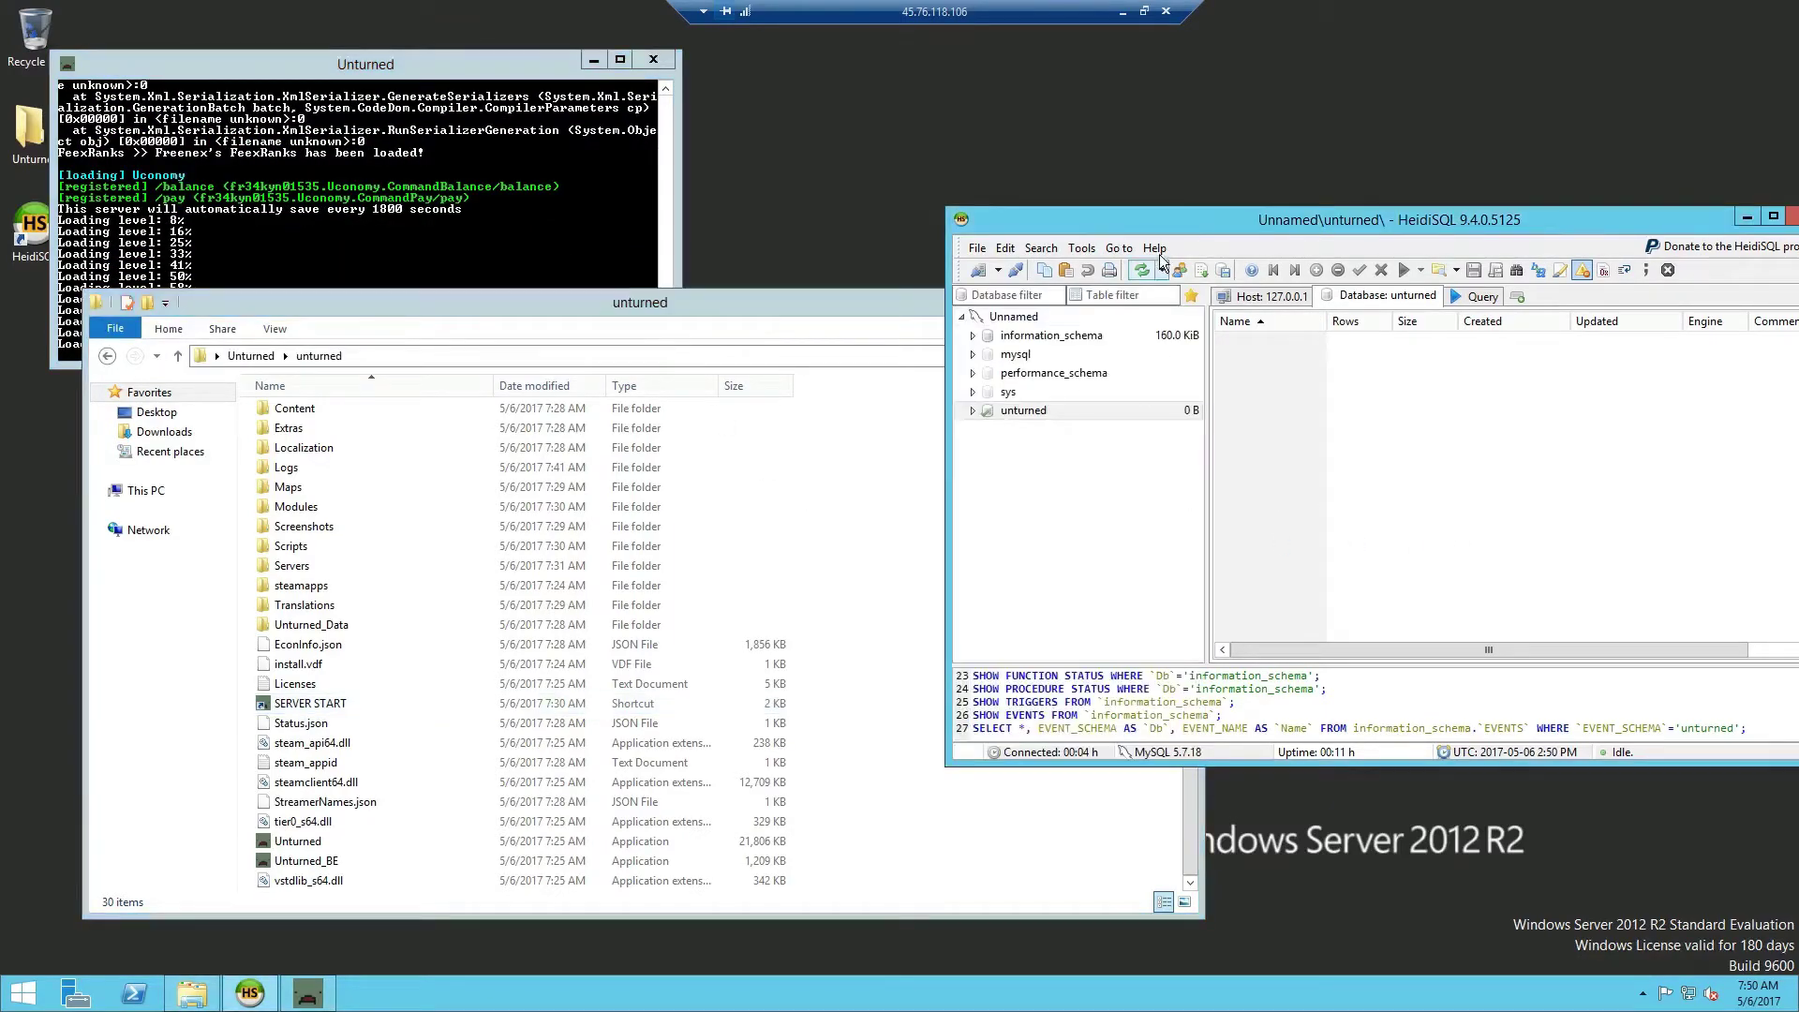
{"action": "left_click_drag", "start_coordinate": [1032, 222], "coordinate": [851, 214]}
{"action": "left_click", "coordinate": [960, 268]}
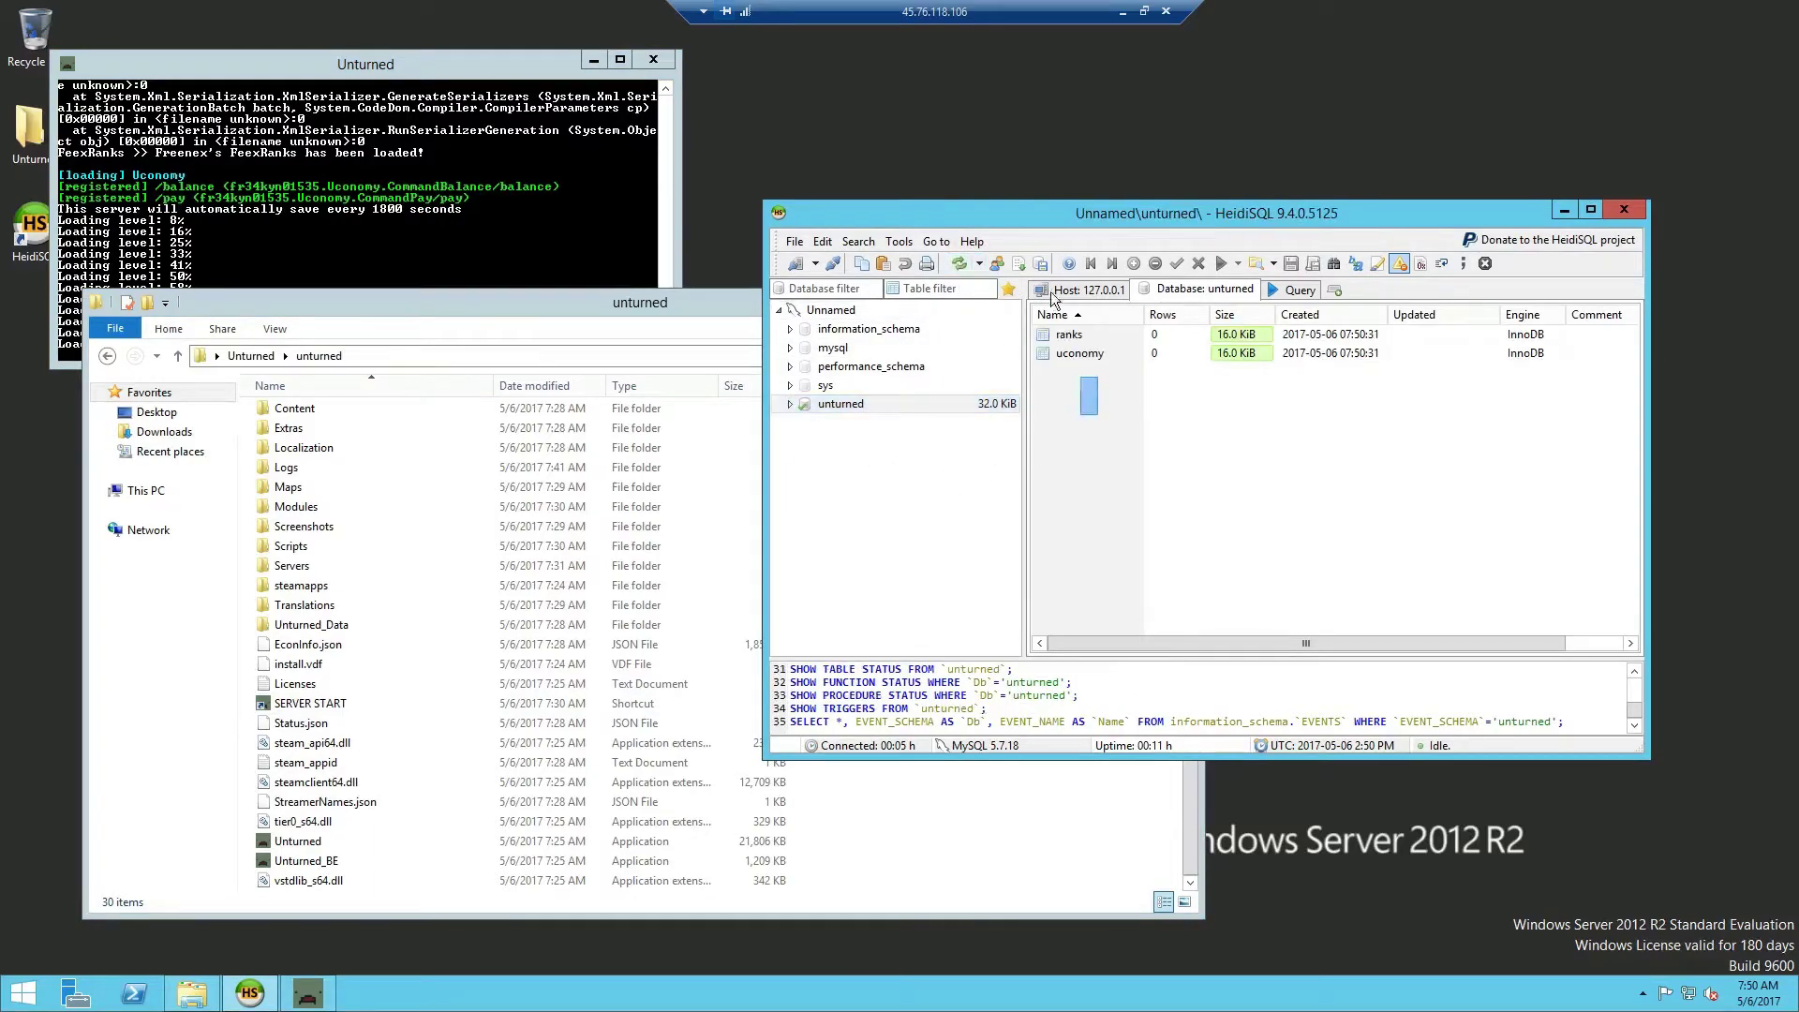
{"action": "left_click_drag", "start_coordinate": [1086, 425], "coordinate": [1070, 290]}
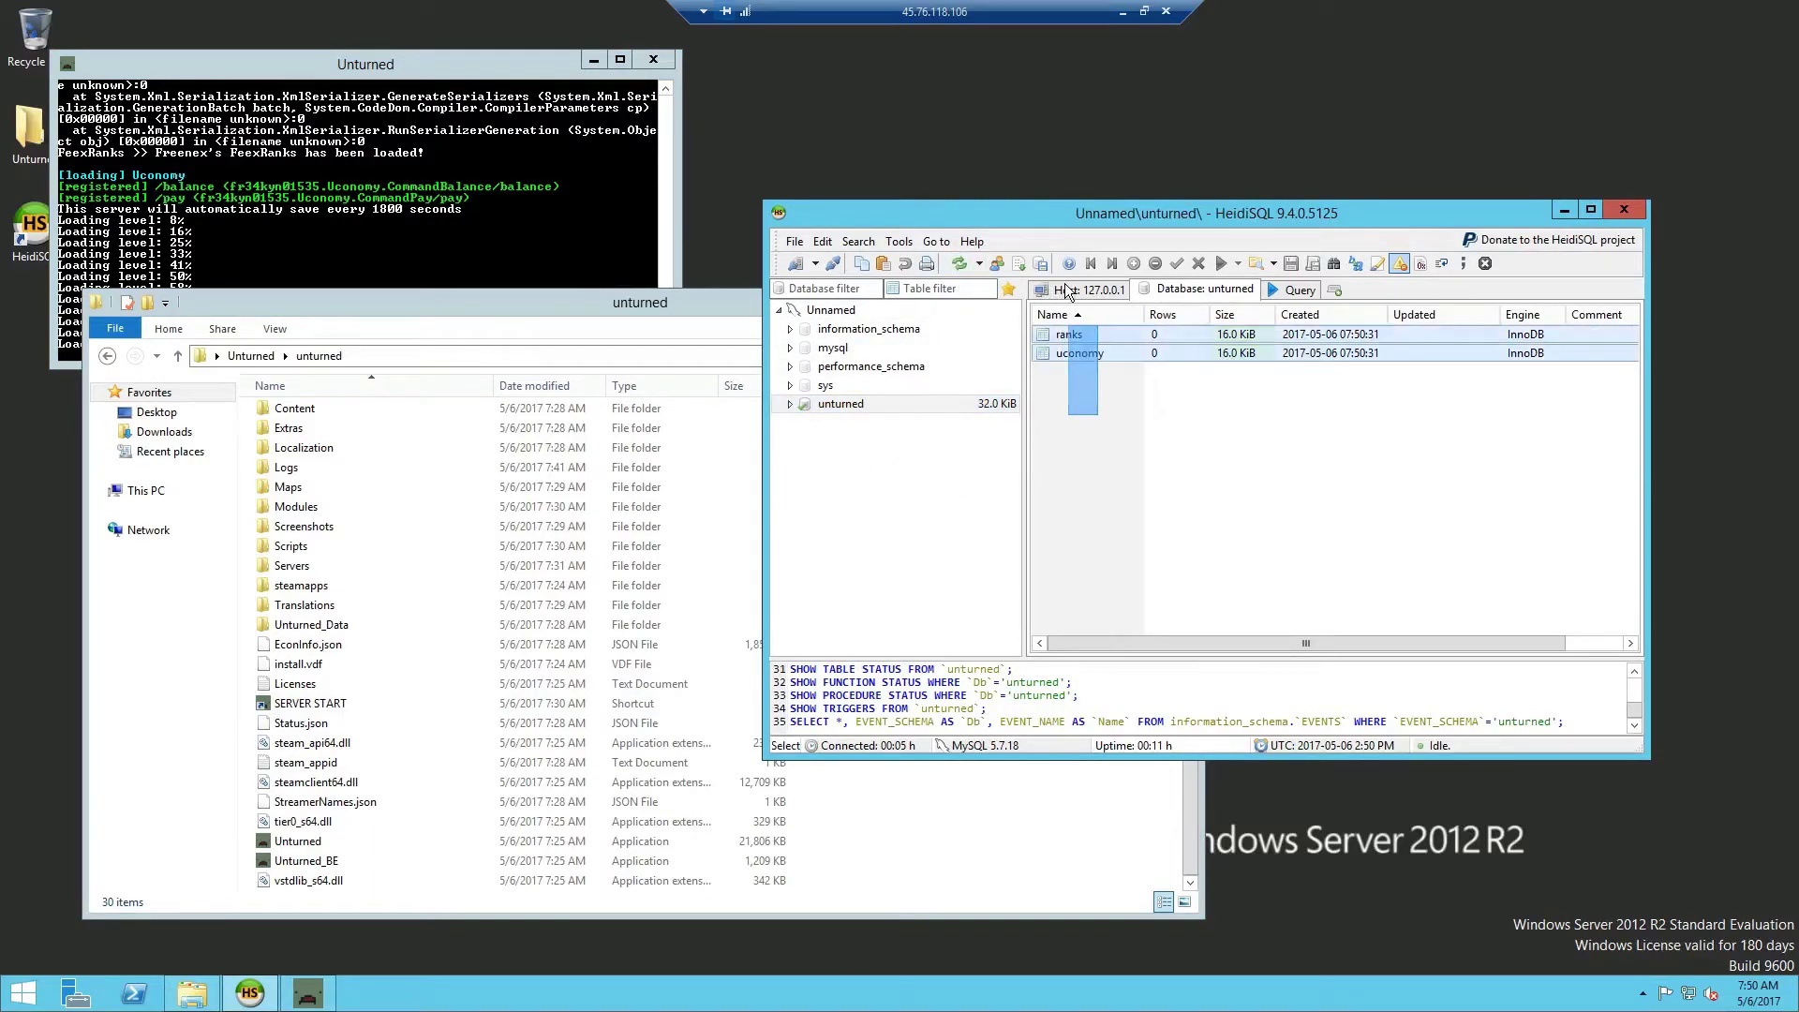
{"action": "left_click", "coordinate": [1070, 359]}
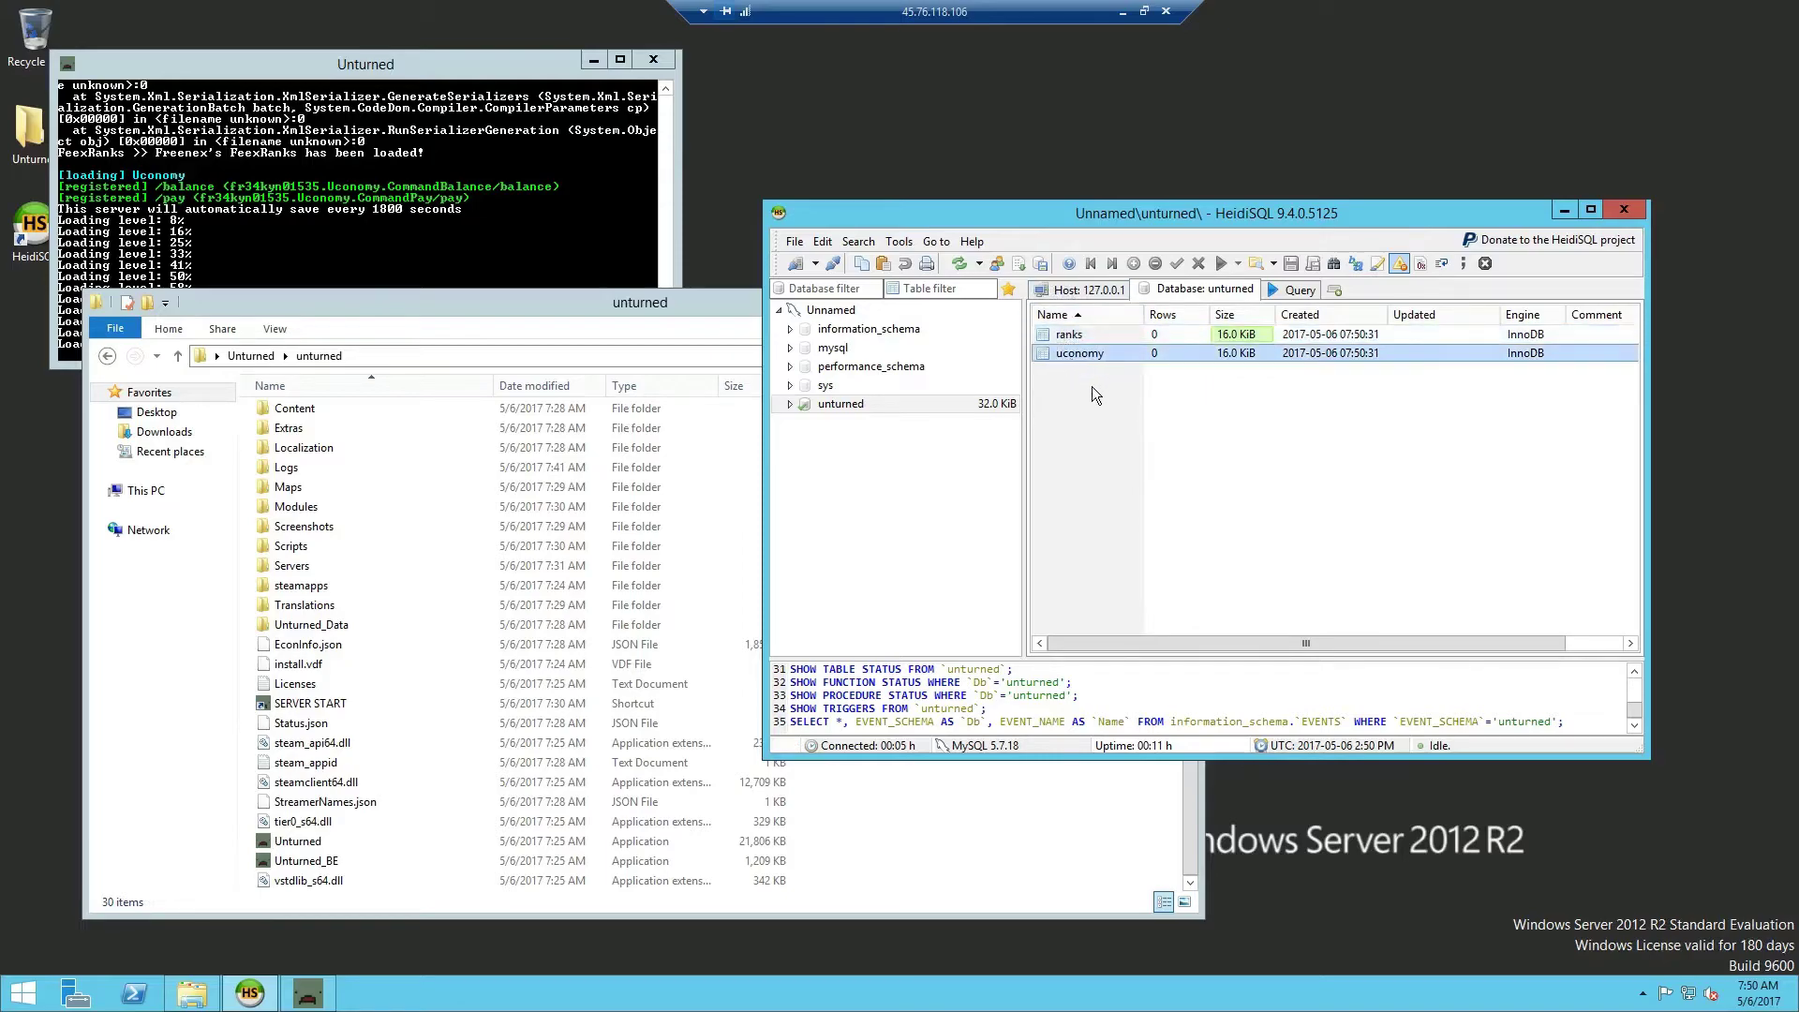
{"action": "left_click", "coordinate": [1092, 390]}
{"action": "left_click", "coordinate": [791, 407]}
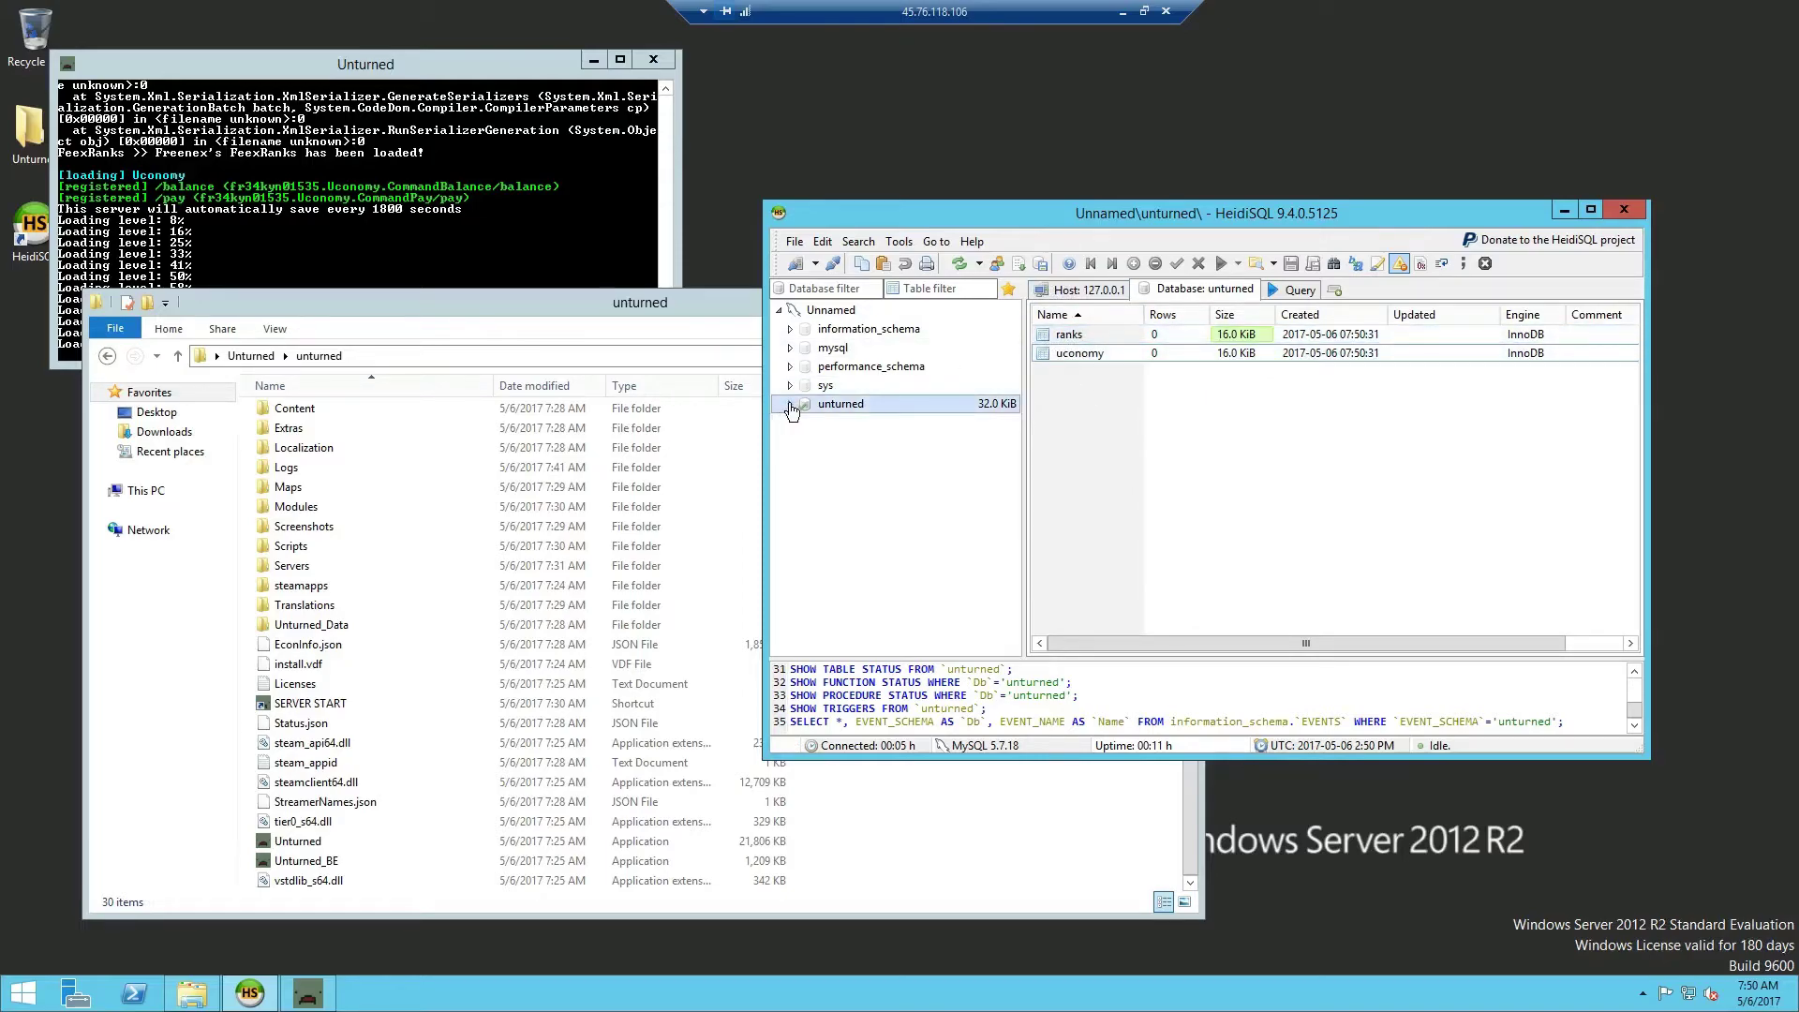
View the Data of ranks and uconomy, both empty, finishing on ranks
{"action": "left_click", "coordinate": [844, 423]}
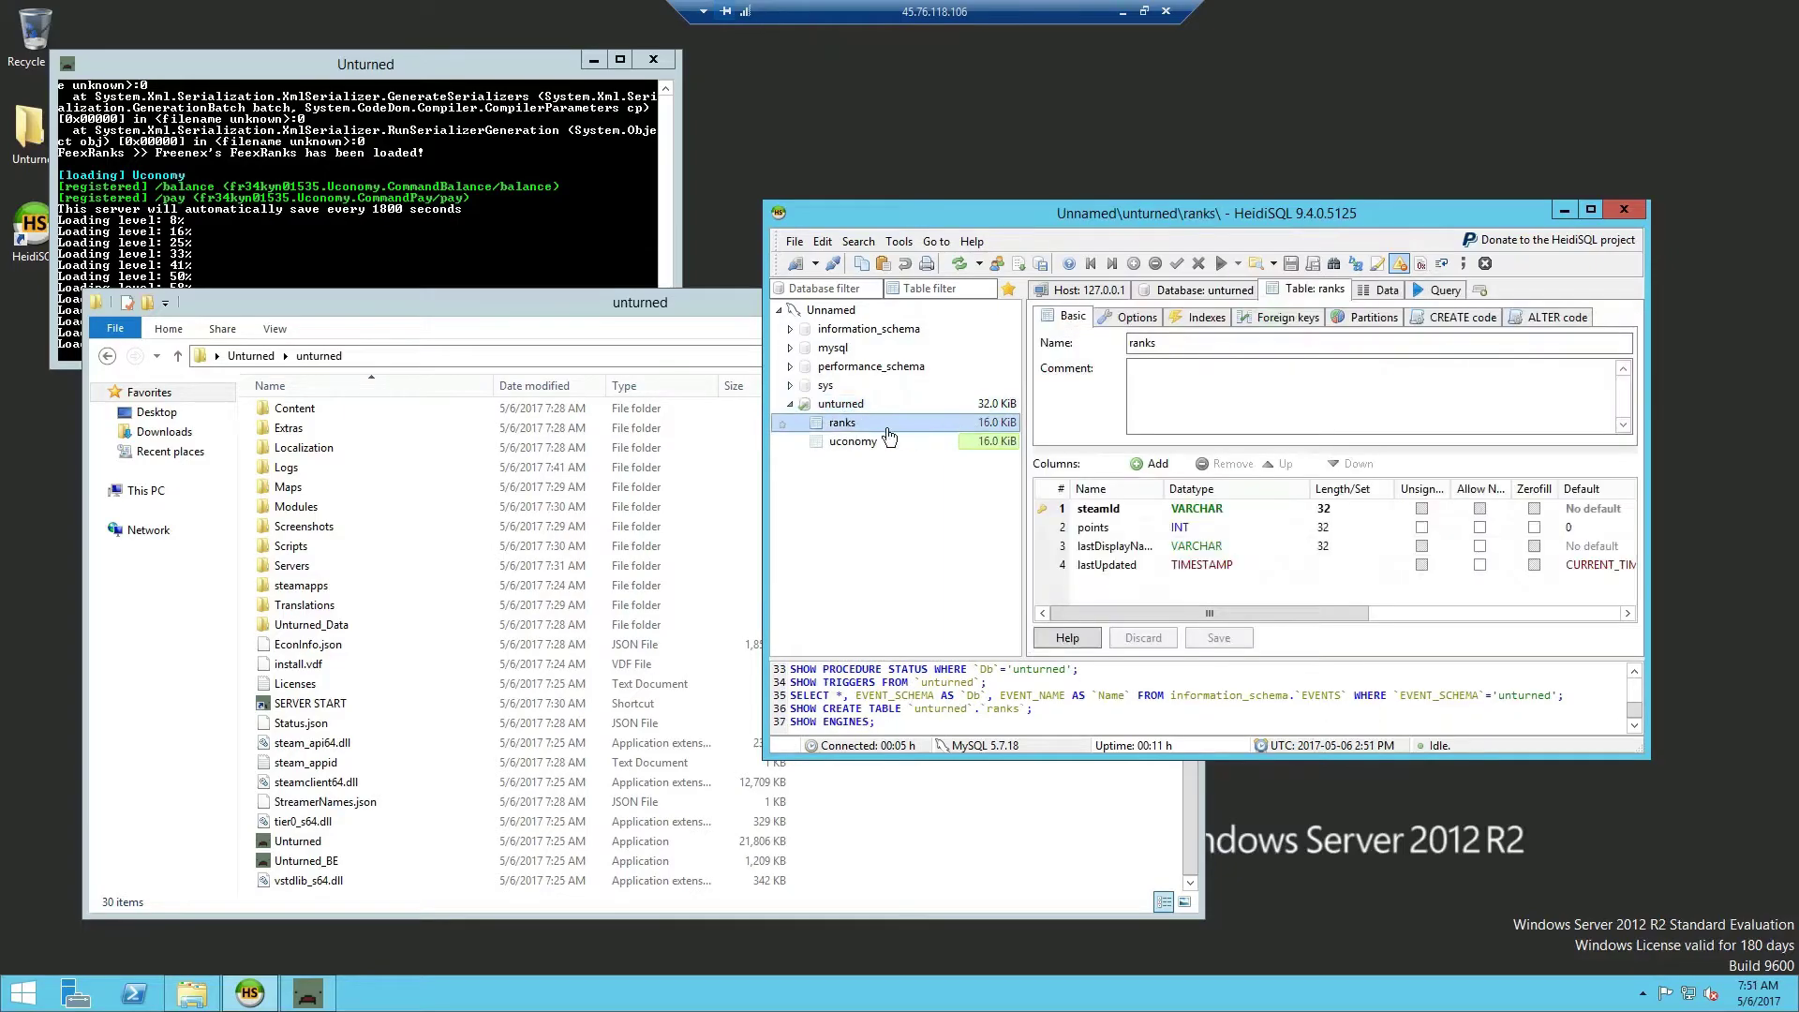
{"action": "left_click", "coordinate": [1381, 291]}
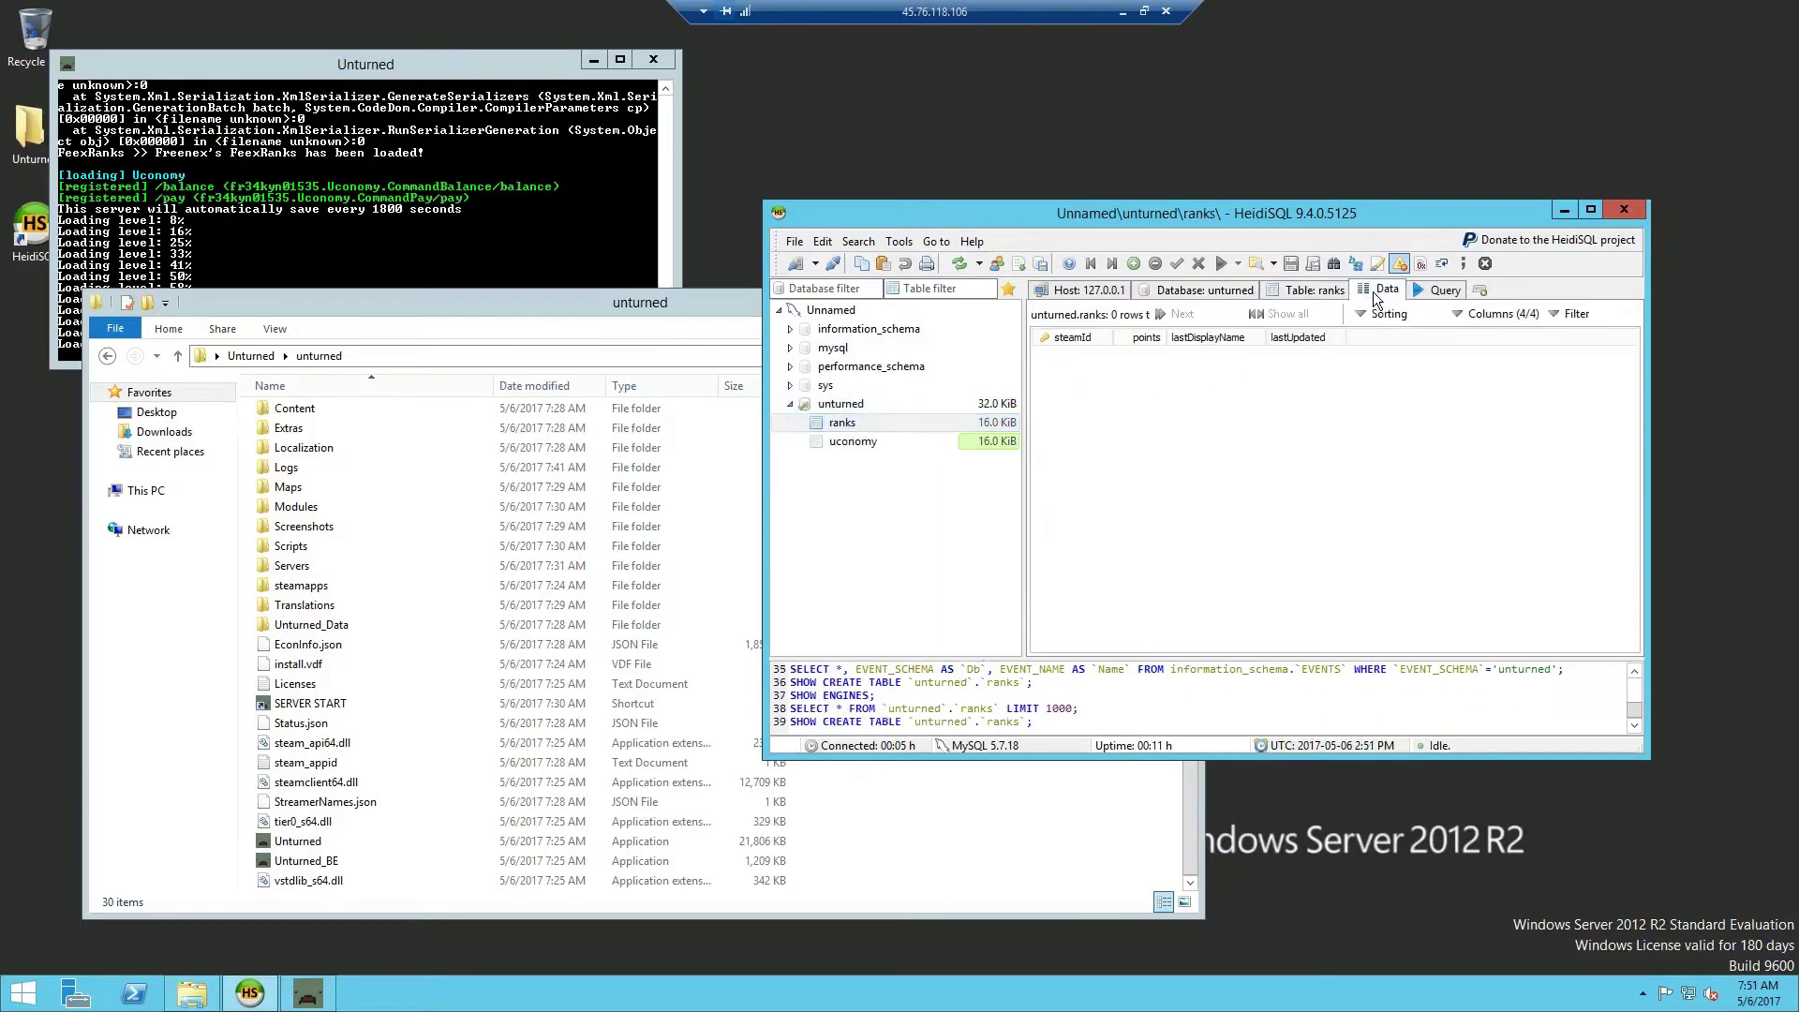
{"action": "left_click_drag", "start_coordinate": [1055, 358], "coordinate": [1474, 451]}
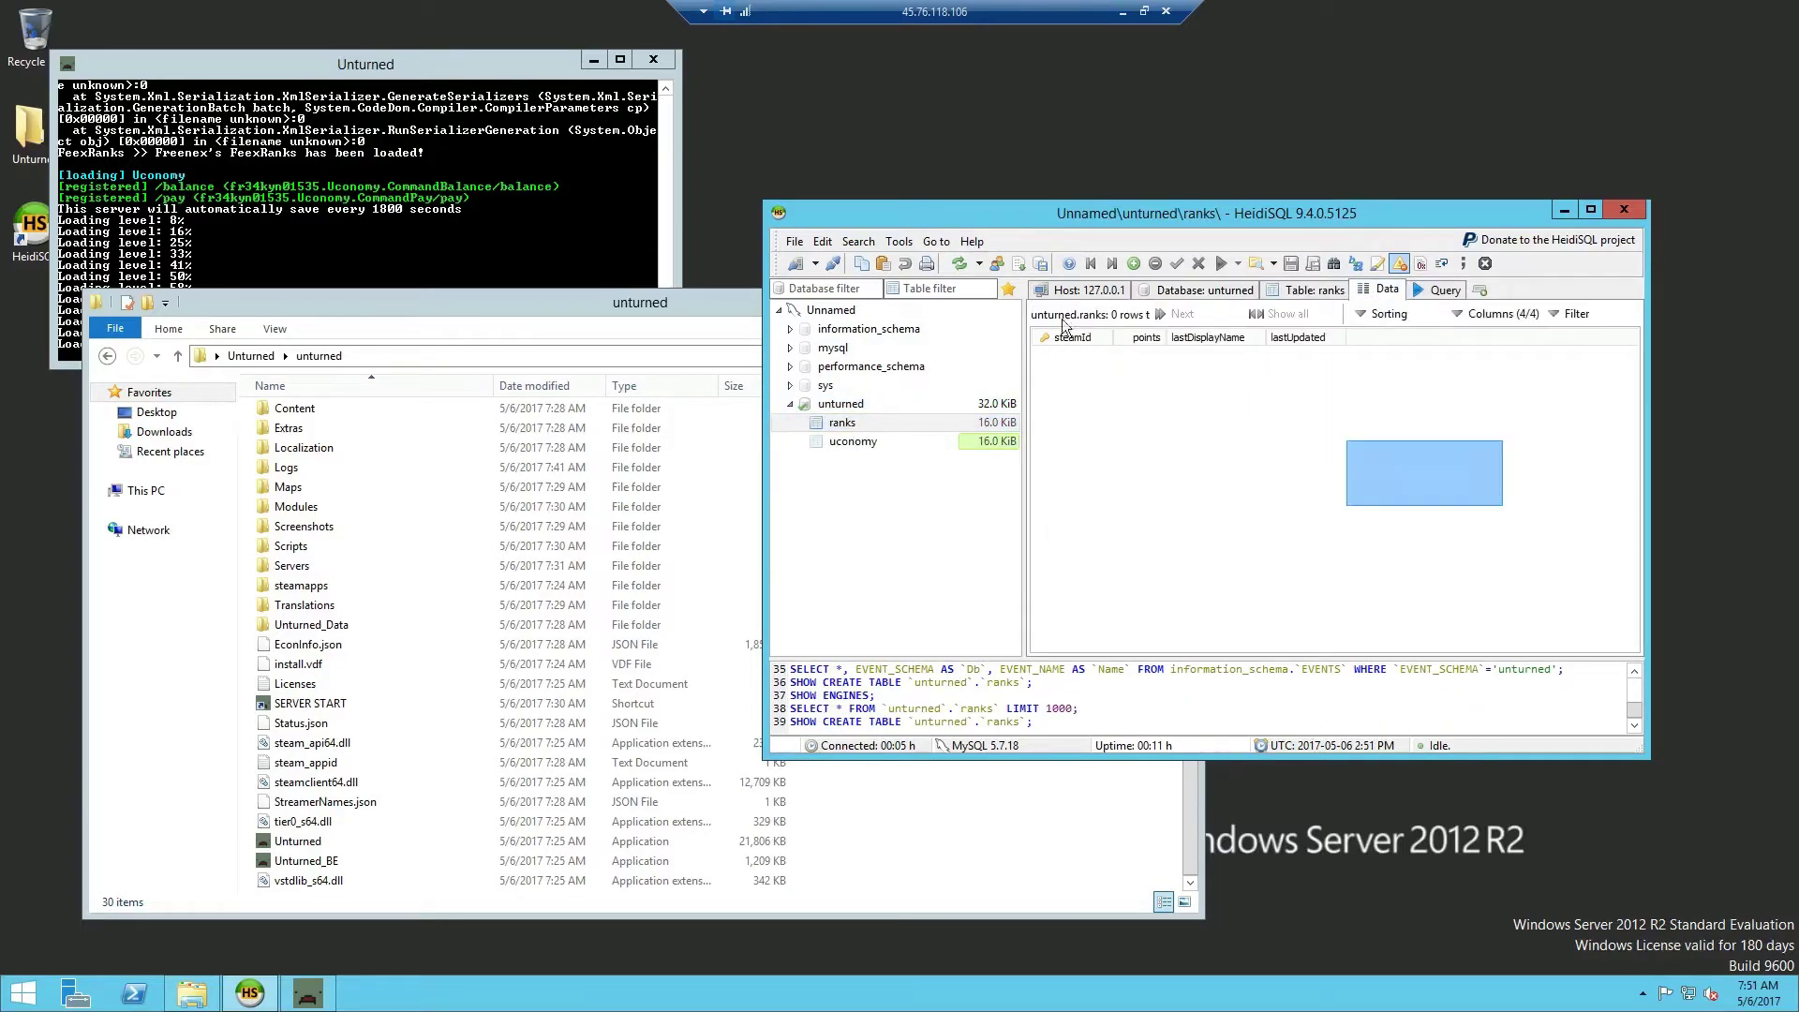
{"action": "left_click", "coordinate": [853, 441]}
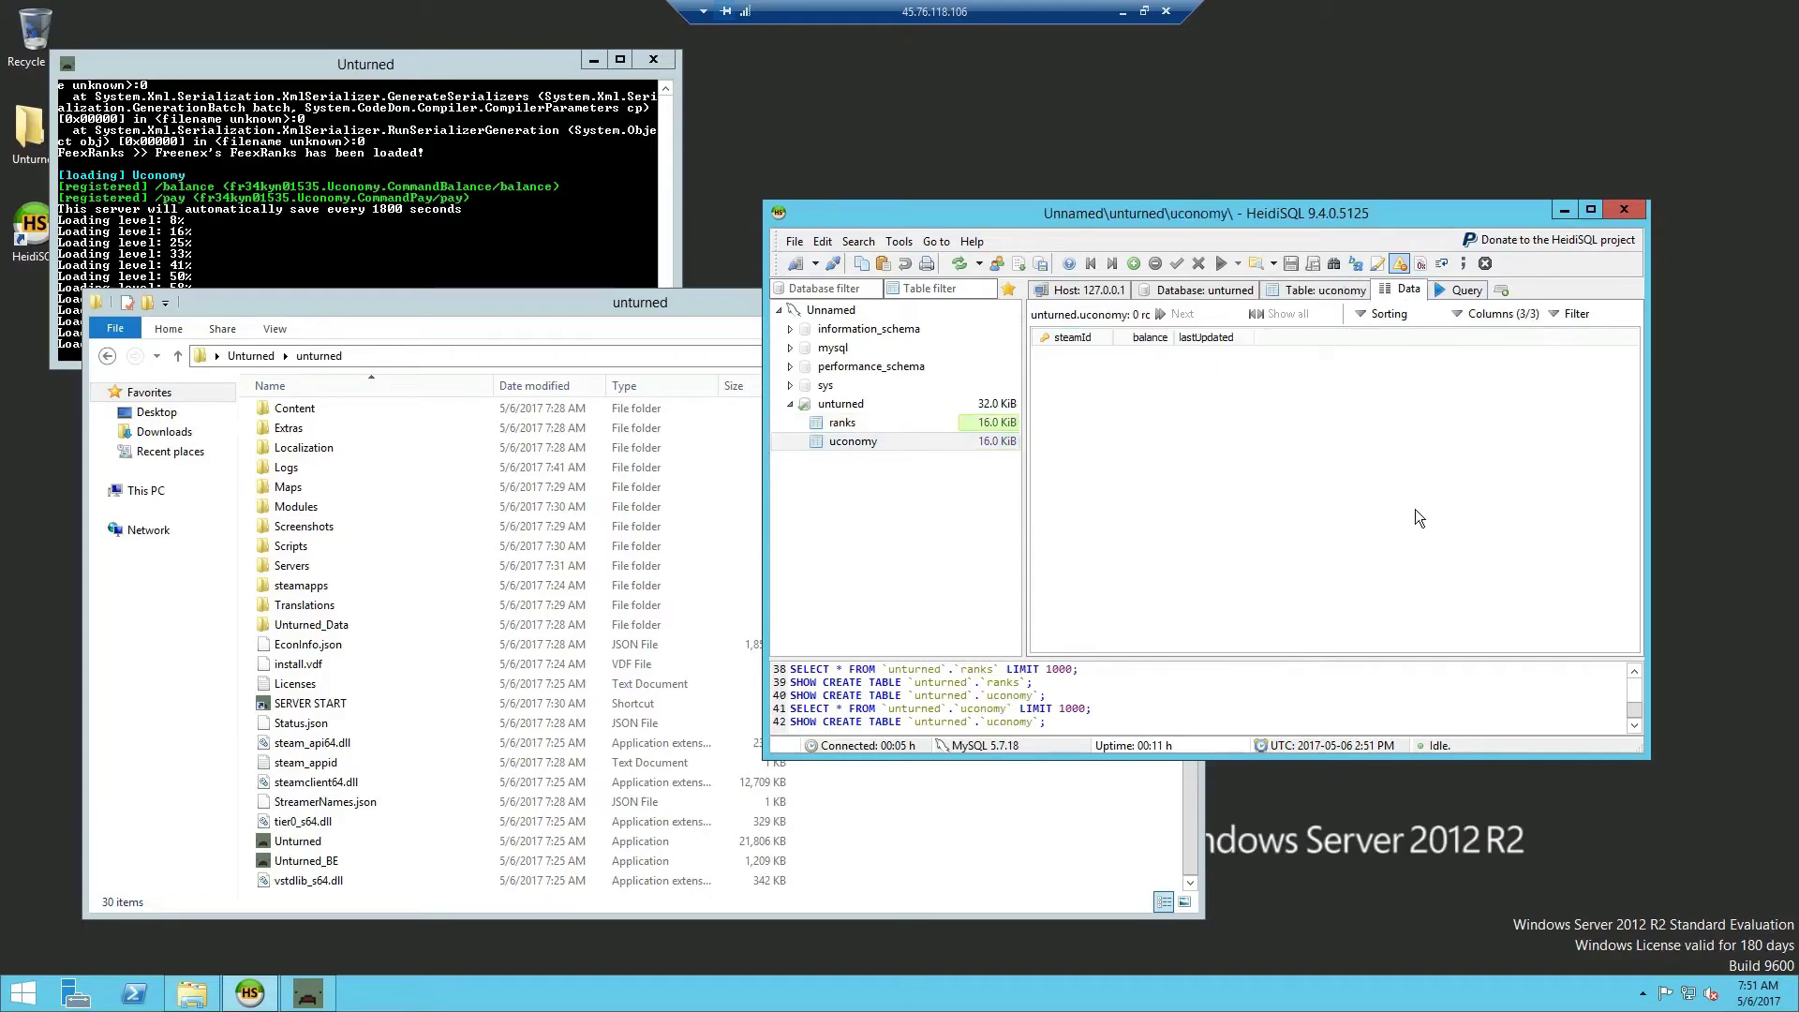
{"action": "left_click", "coordinate": [898, 426]}
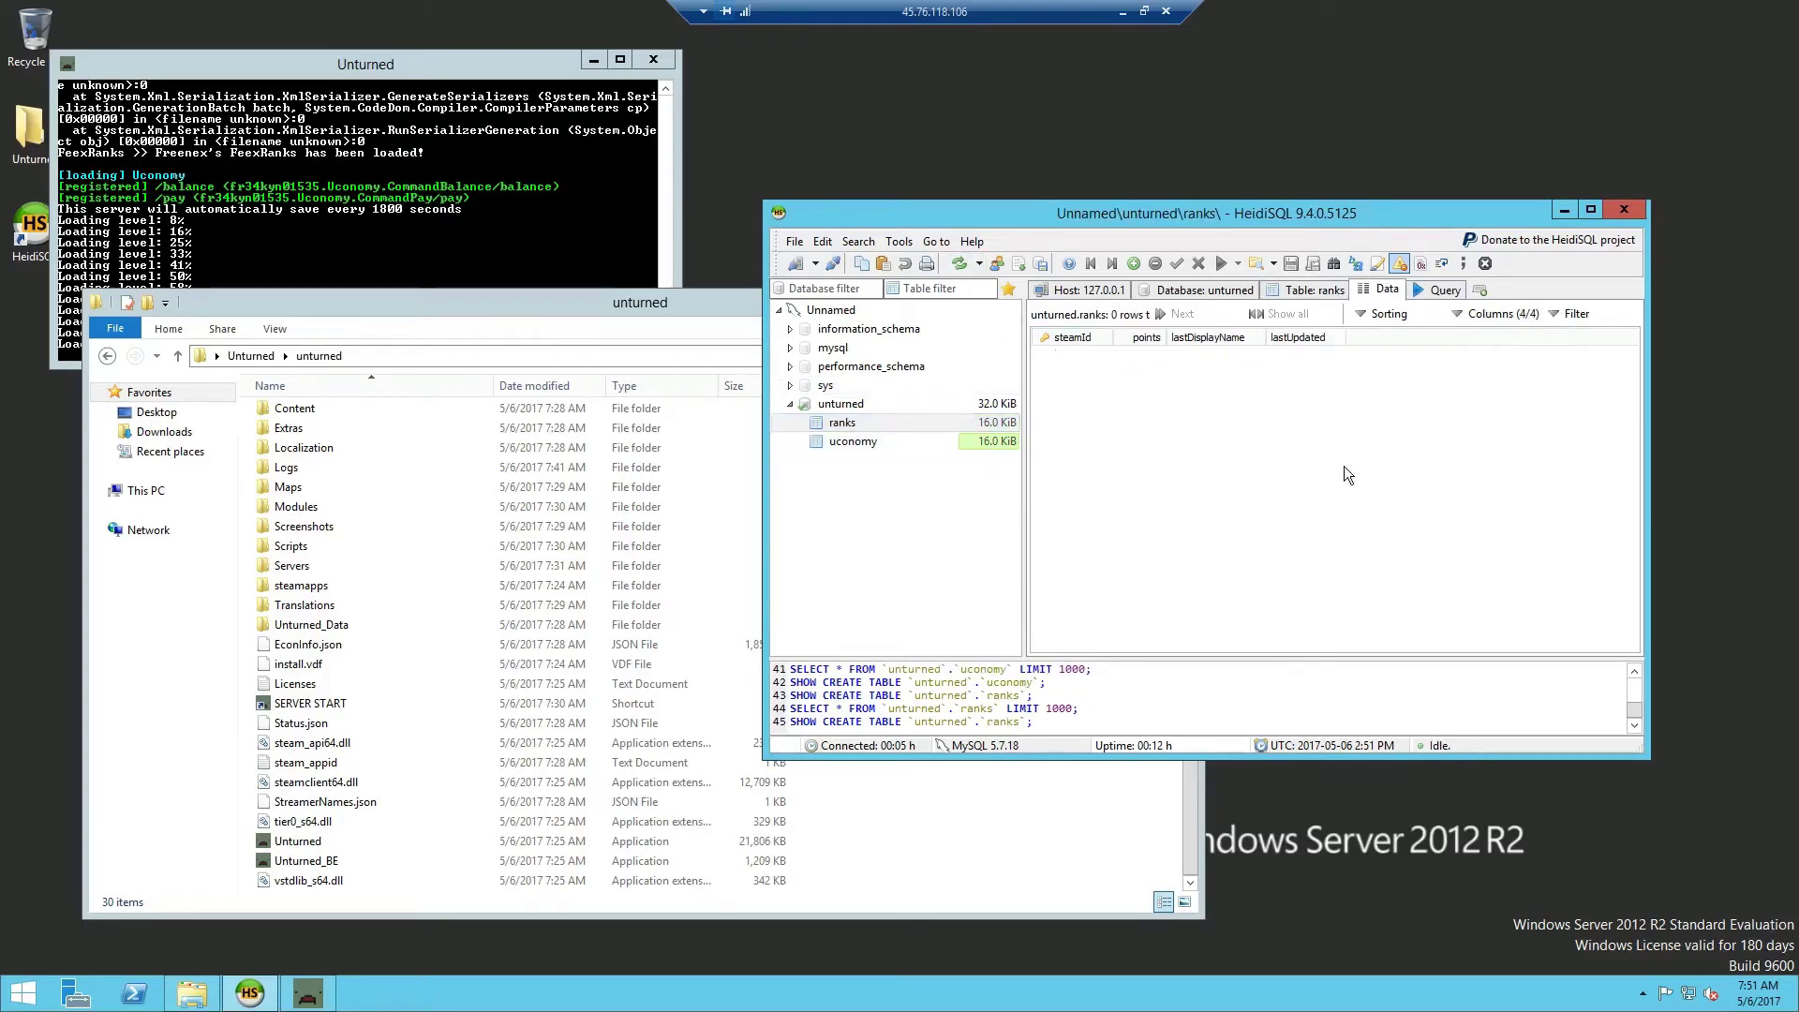
{"action": "left_click_drag", "start_coordinate": [1371, 483], "coordinate": [1032, 346]}
After the console logs the connection, refresh ranks to show the new player with 0 points
{"action": "left_click", "coordinate": [488, 181]}
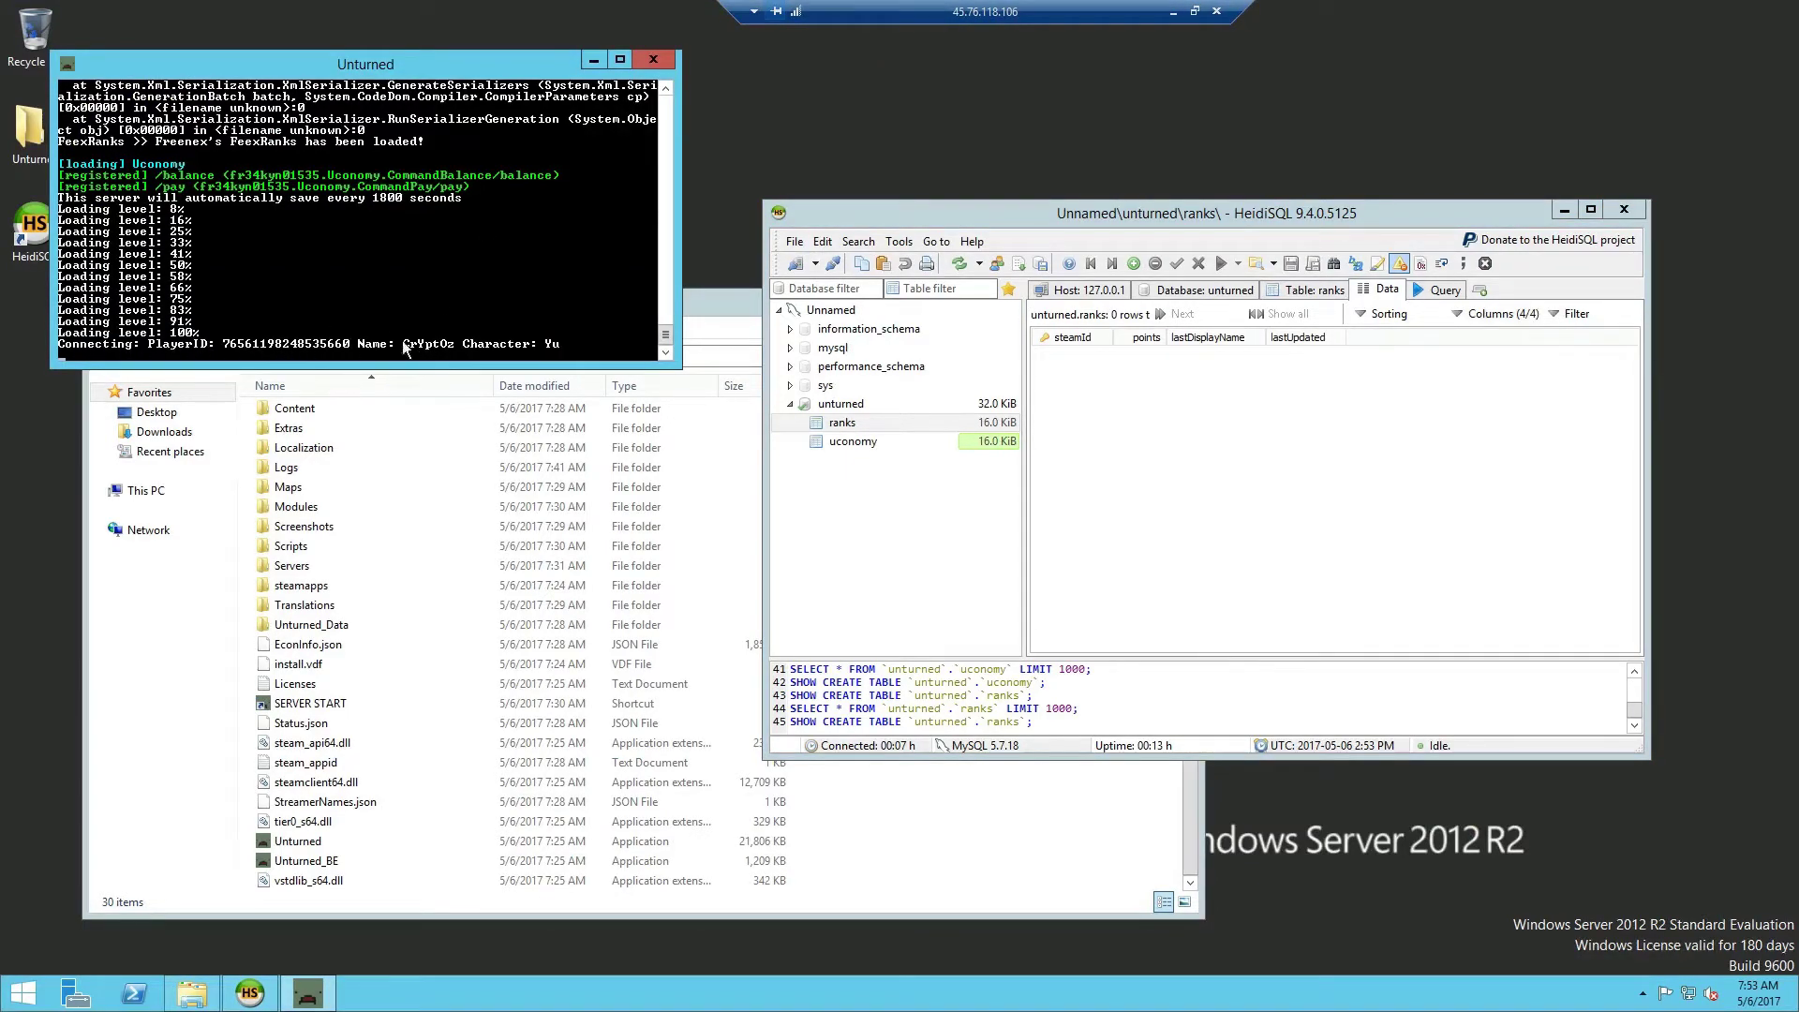
{"action": "left_click", "coordinate": [1340, 483]}
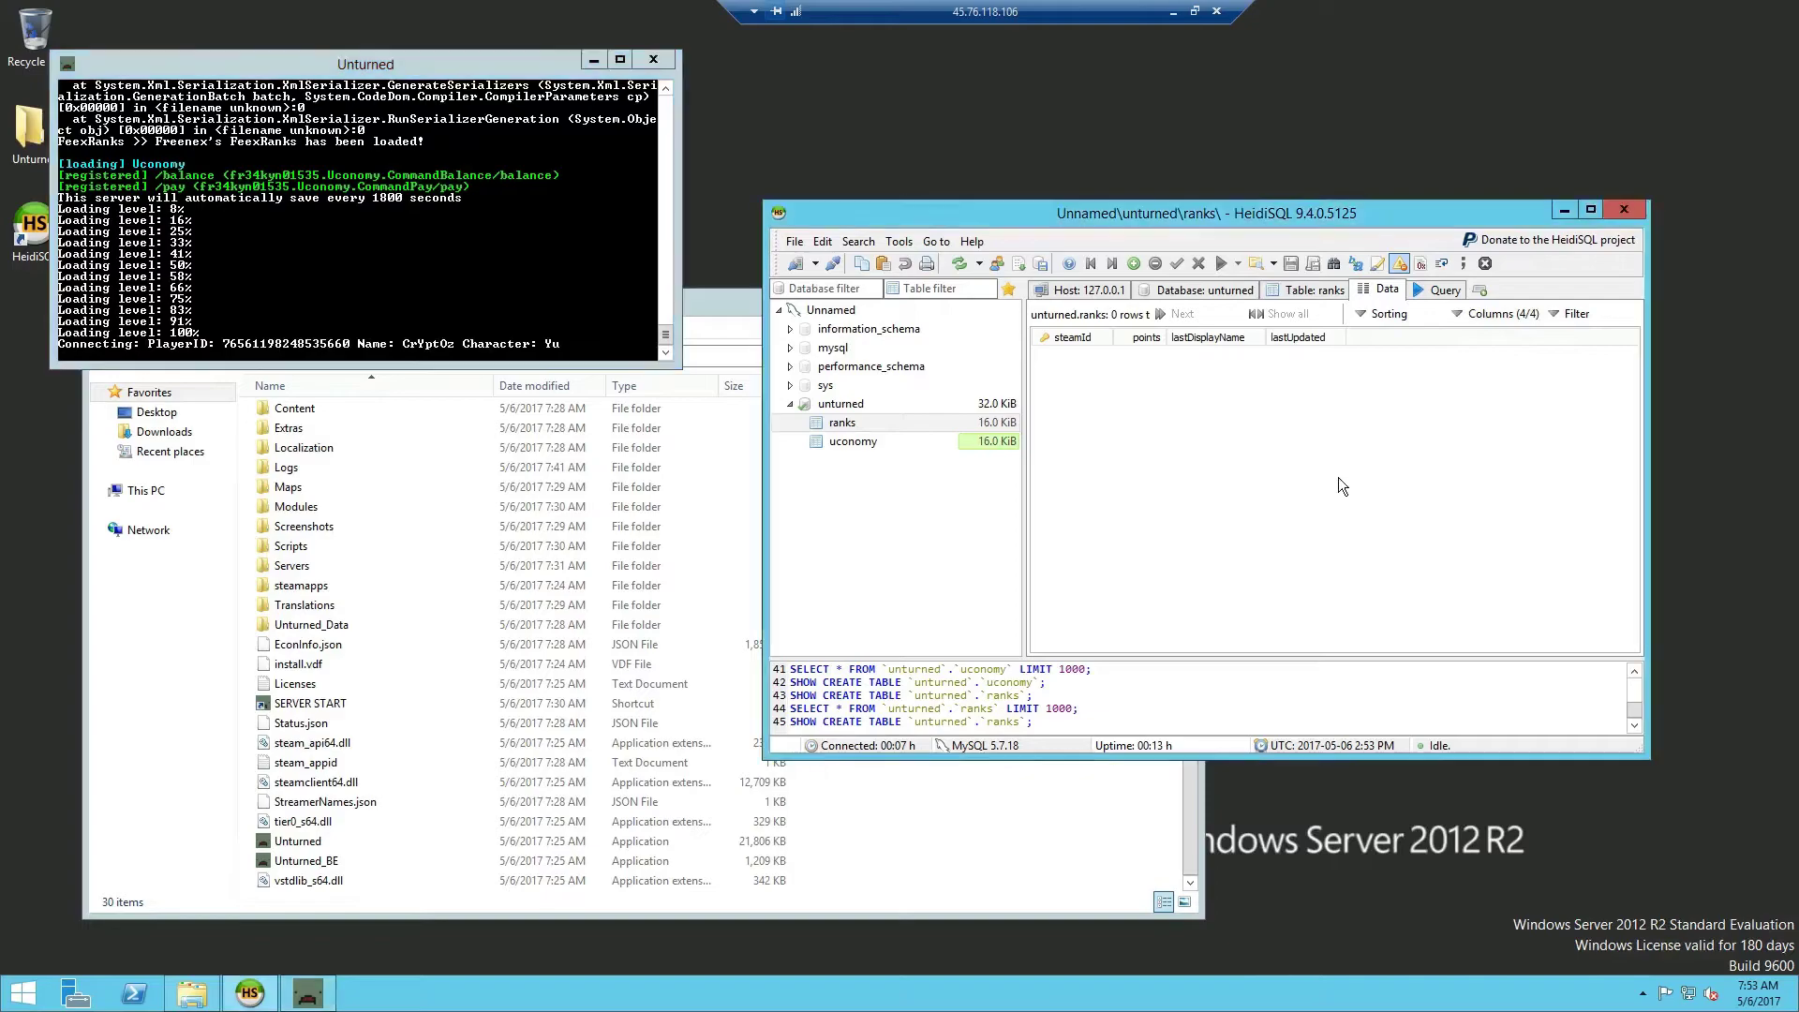
{"action": "left_click", "coordinate": [960, 265]}
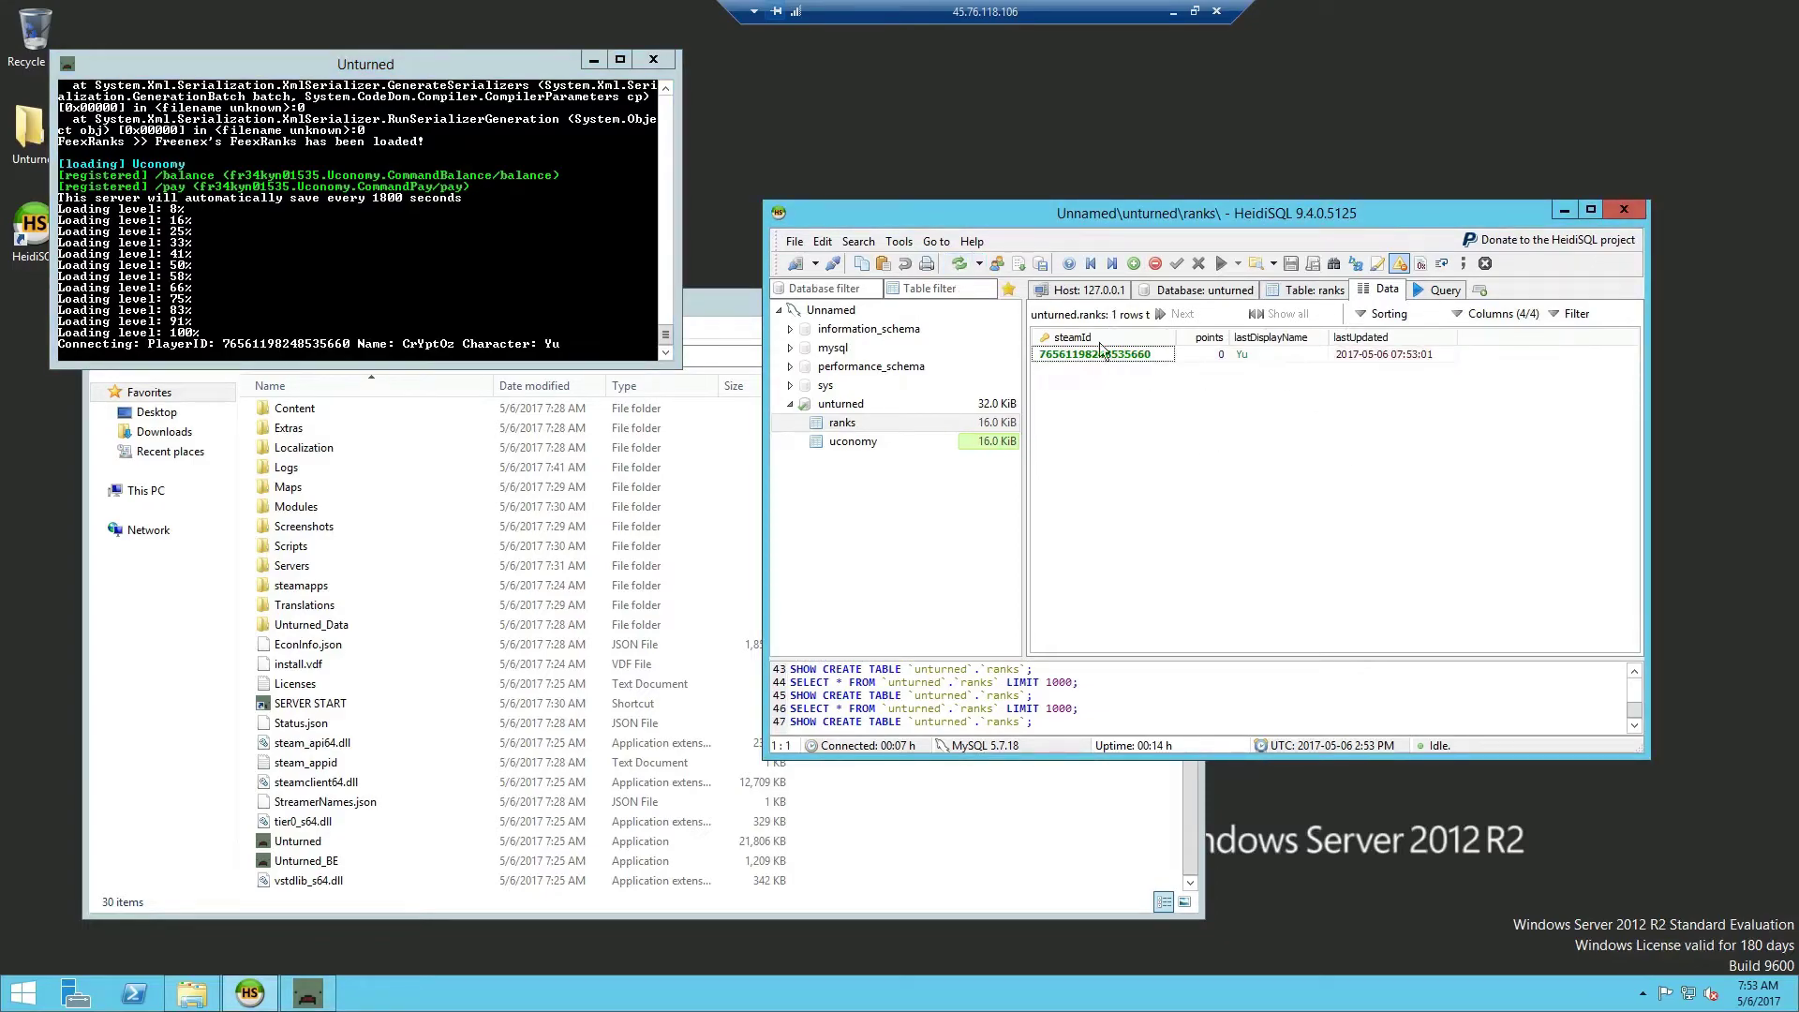
{"action": "left_click", "coordinate": [1247, 358]}
{"action": "left_click", "coordinate": [1208, 353]}
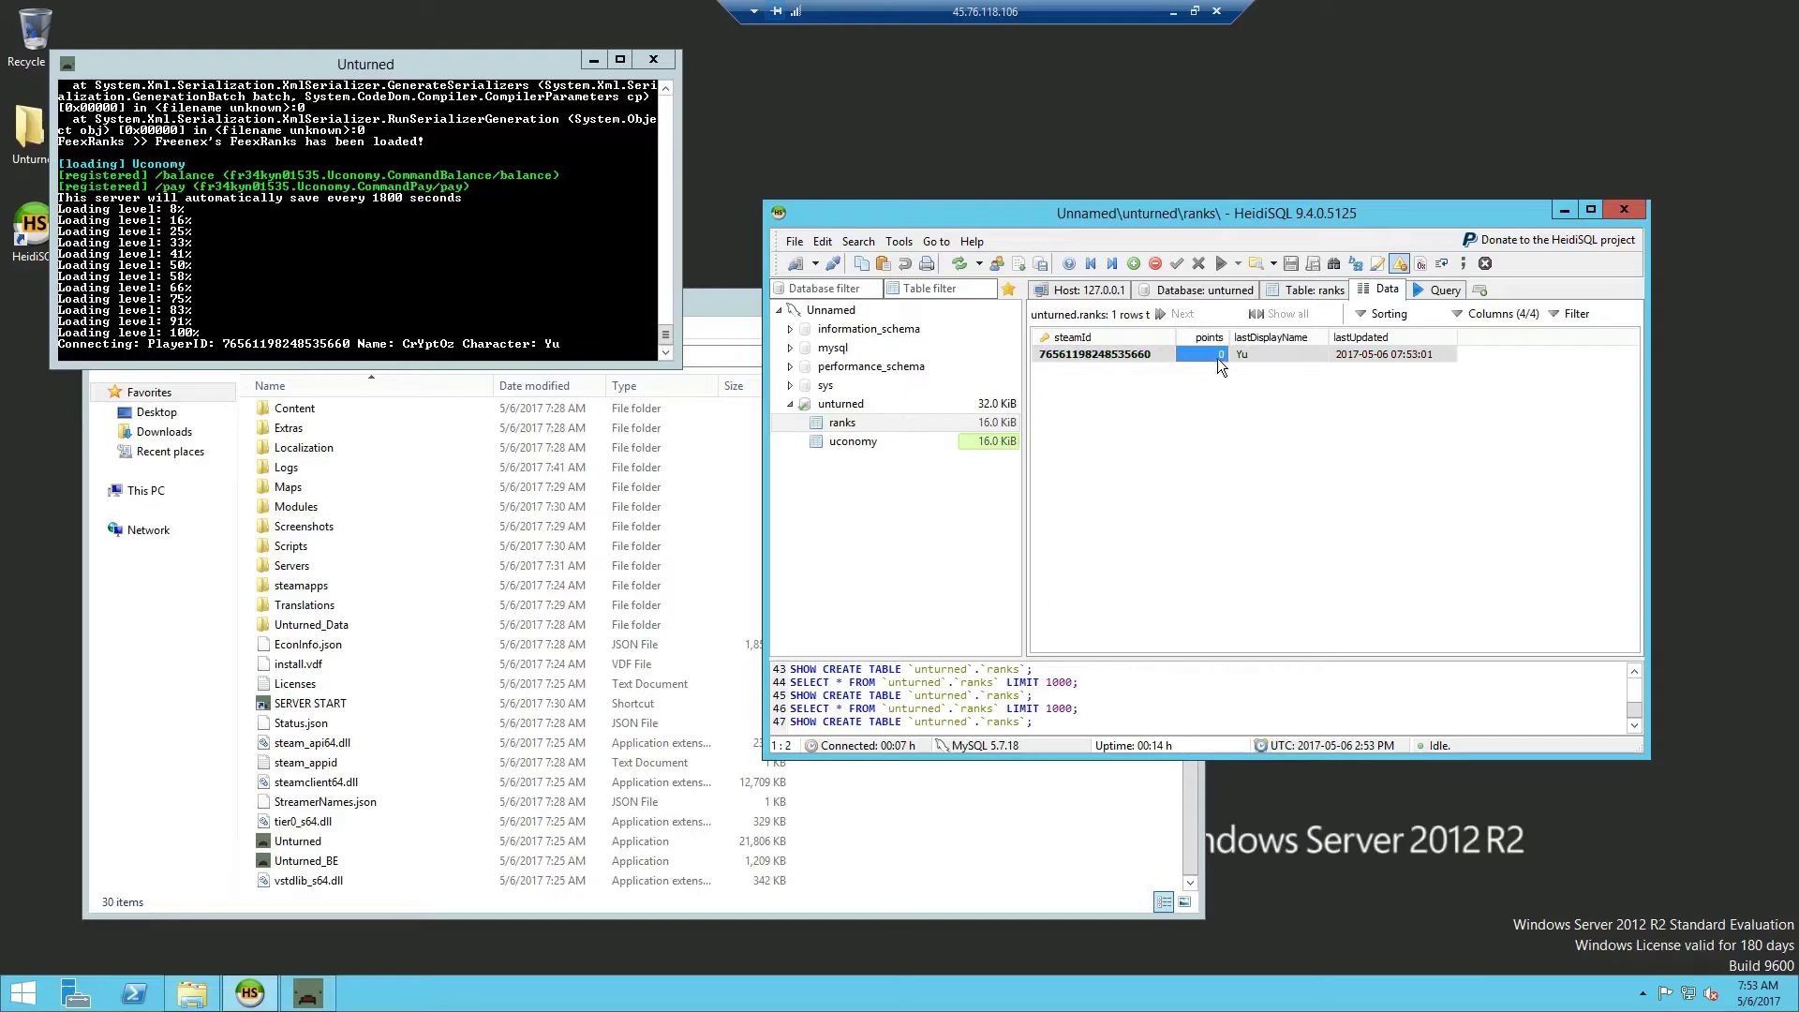
Refresh the uconomy table to show the player's 30.00 balance
{"action": "left_click", "coordinate": [885, 443]}
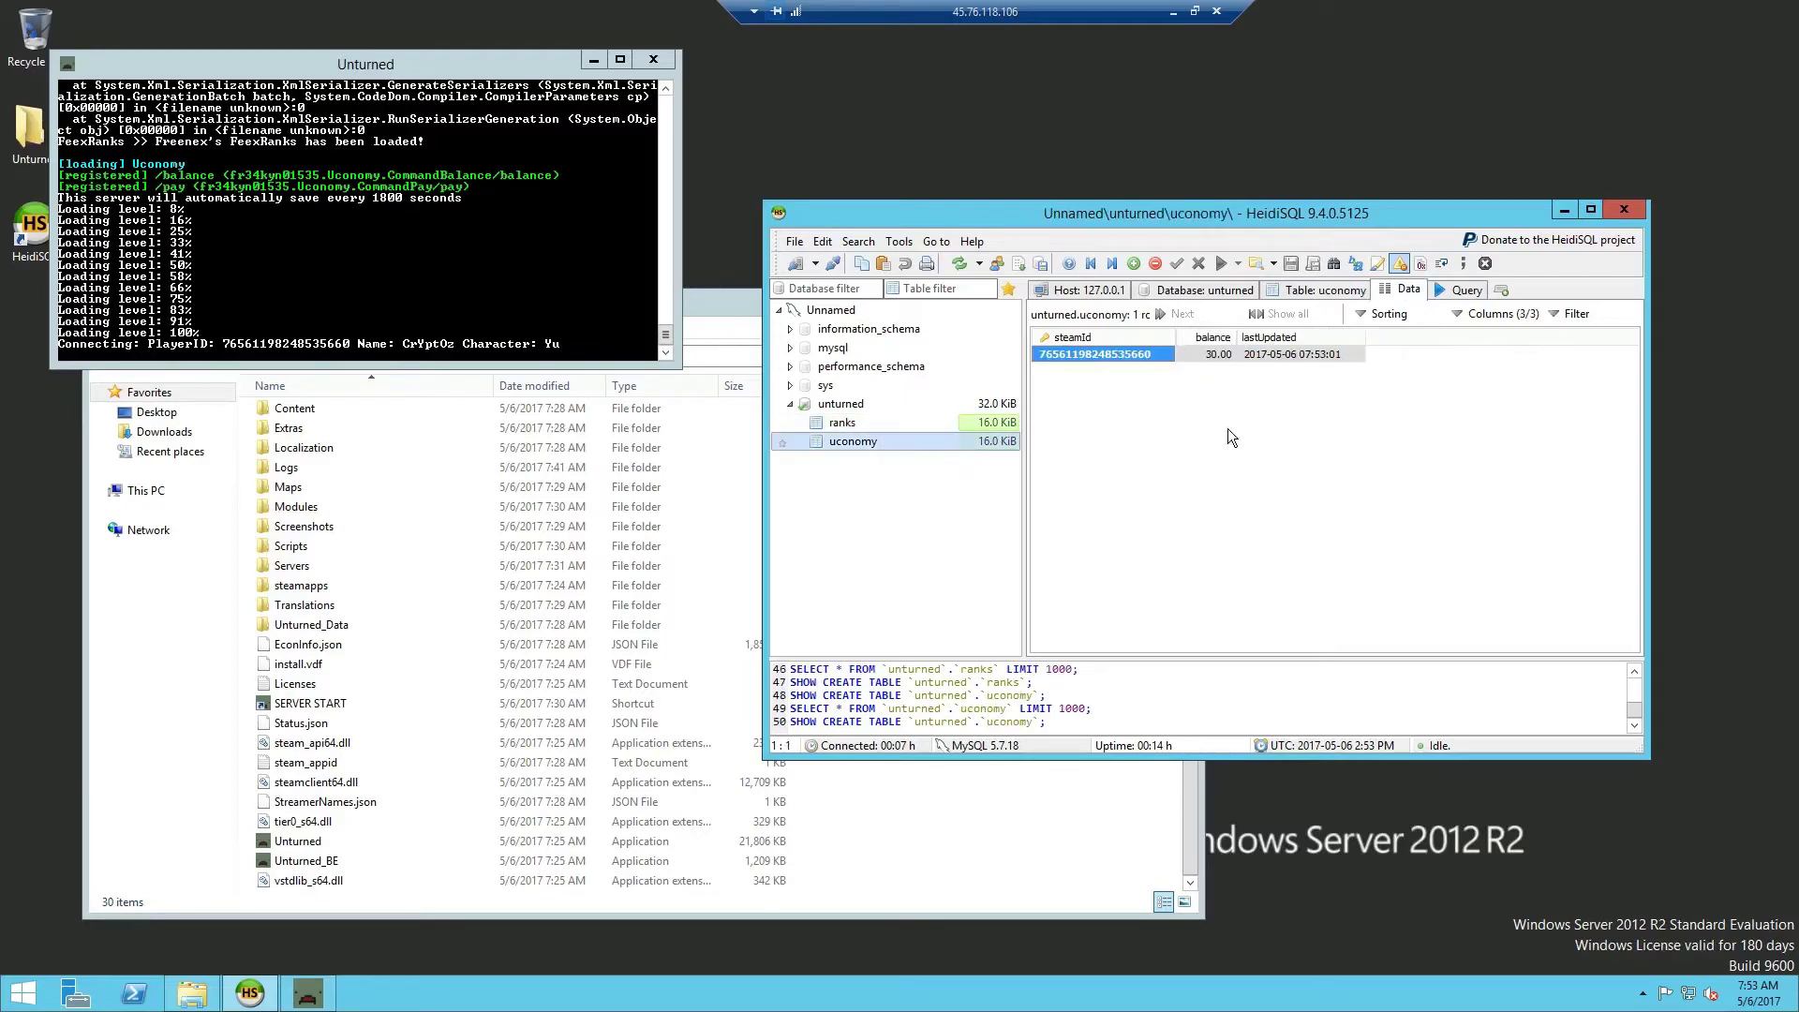
{"action": "left_click", "coordinate": [1376, 470]}
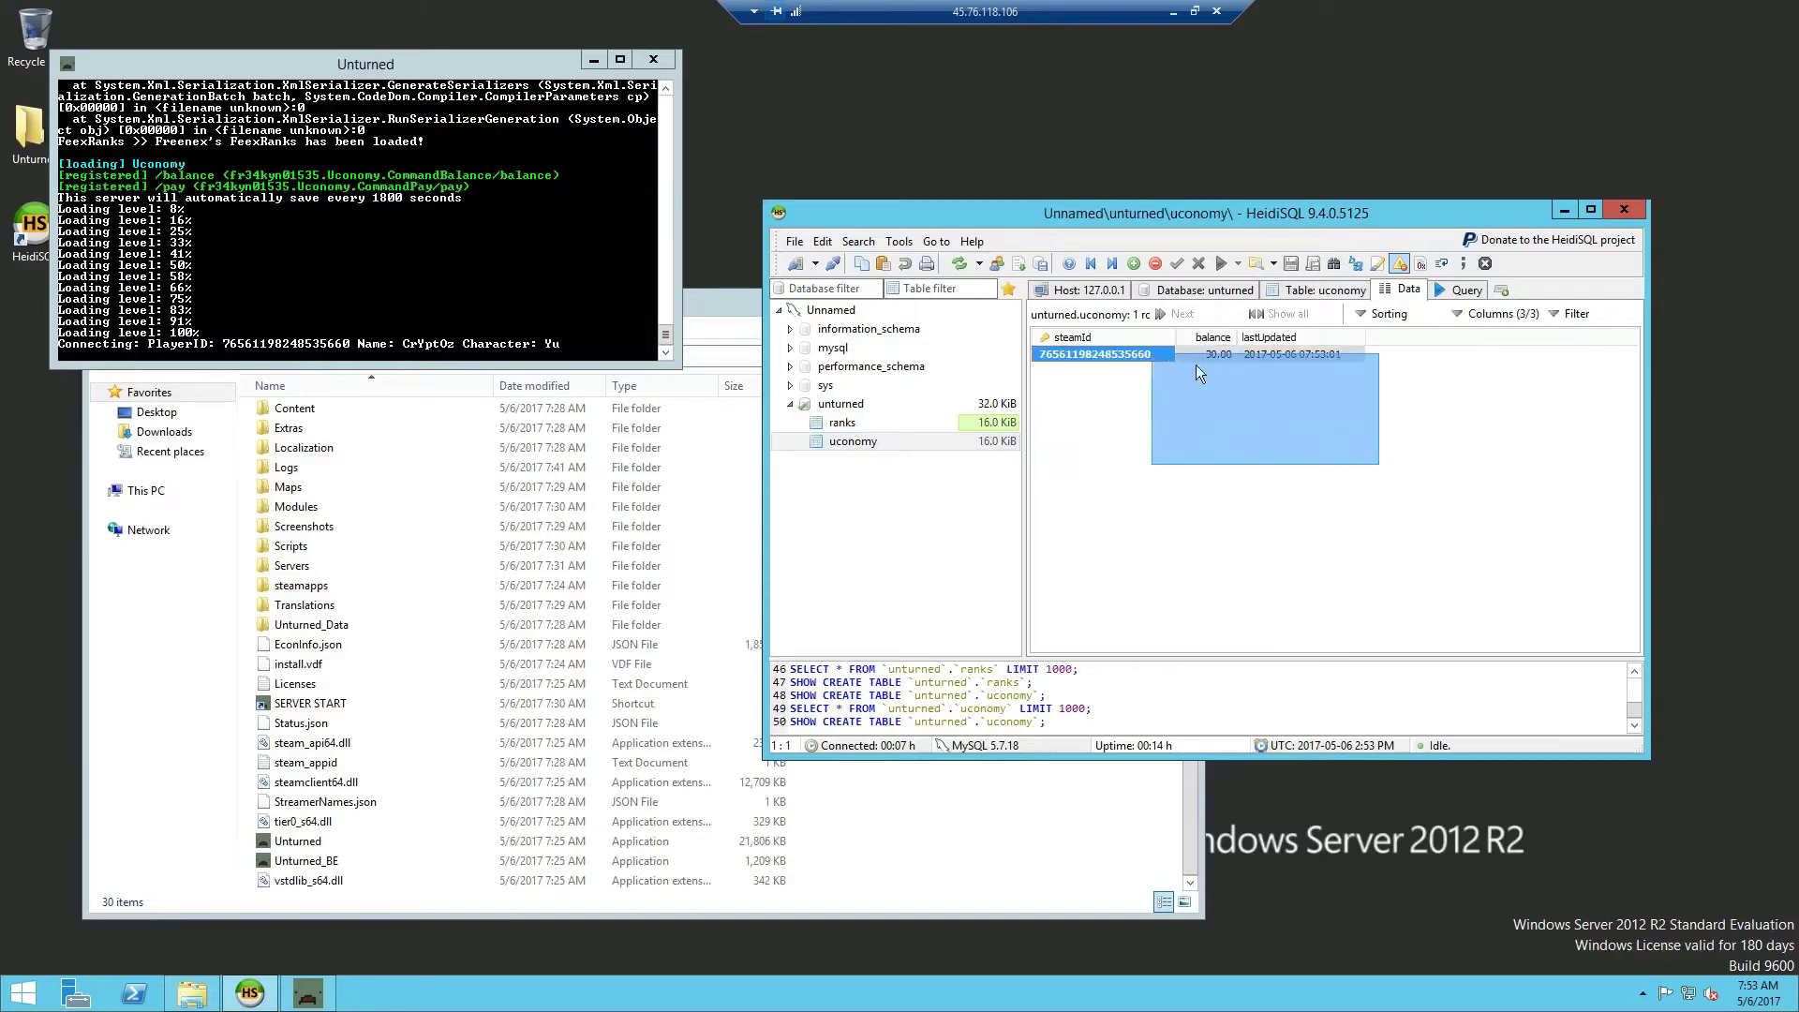
{"action": "left_click", "coordinate": [959, 268]}
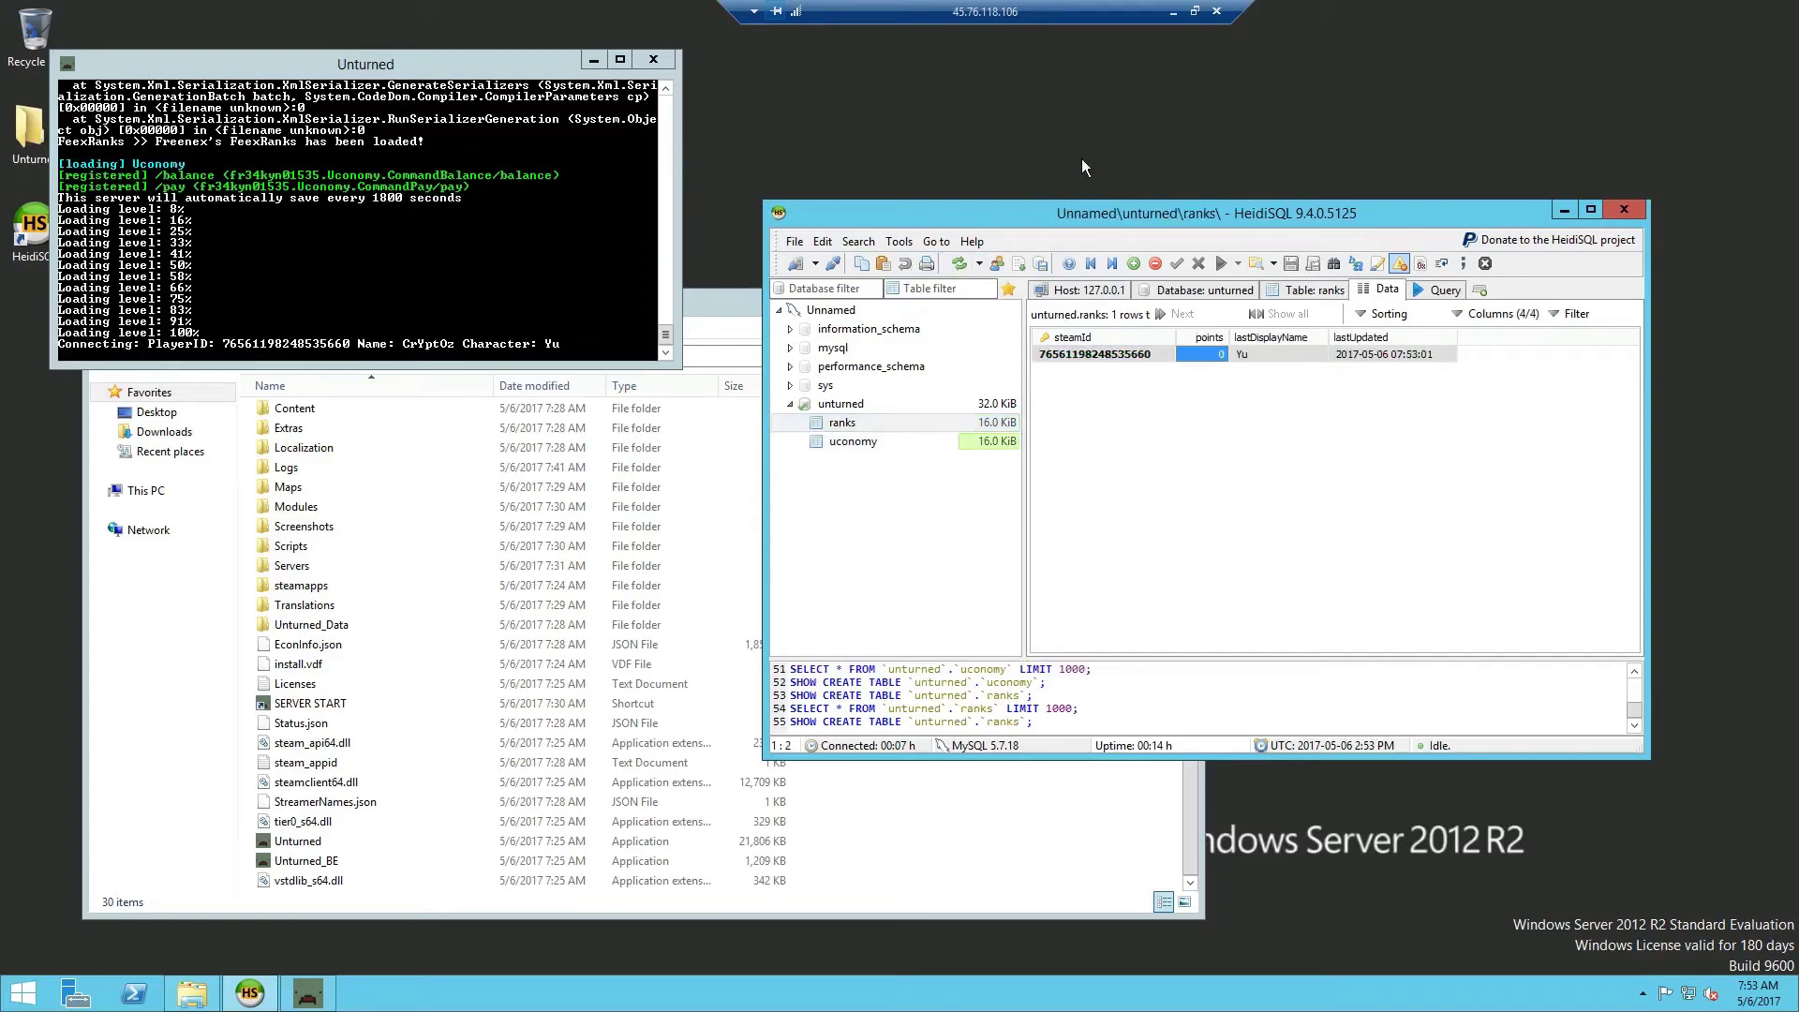
Switch to Unturned and walk the player up the grassy hill toward the trees
{"action": "left_click", "coordinate": [1173, 12]}
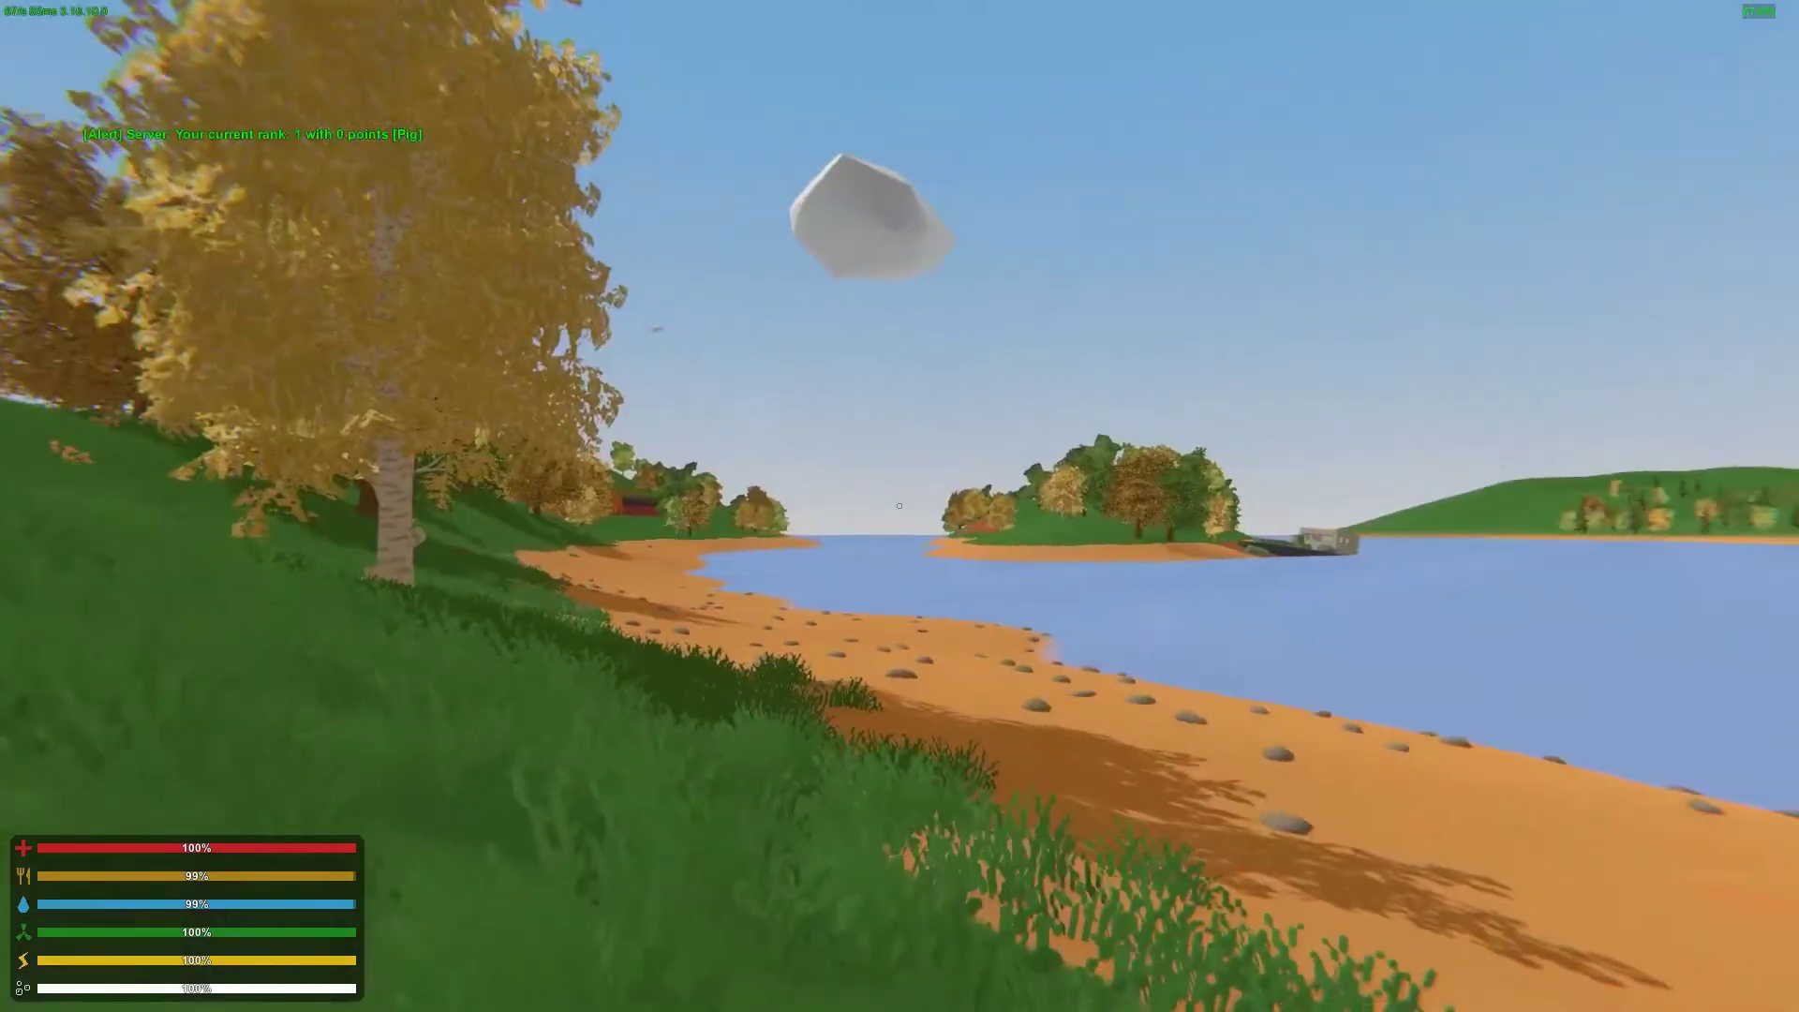
{"action": "key", "text": "shift+w"}
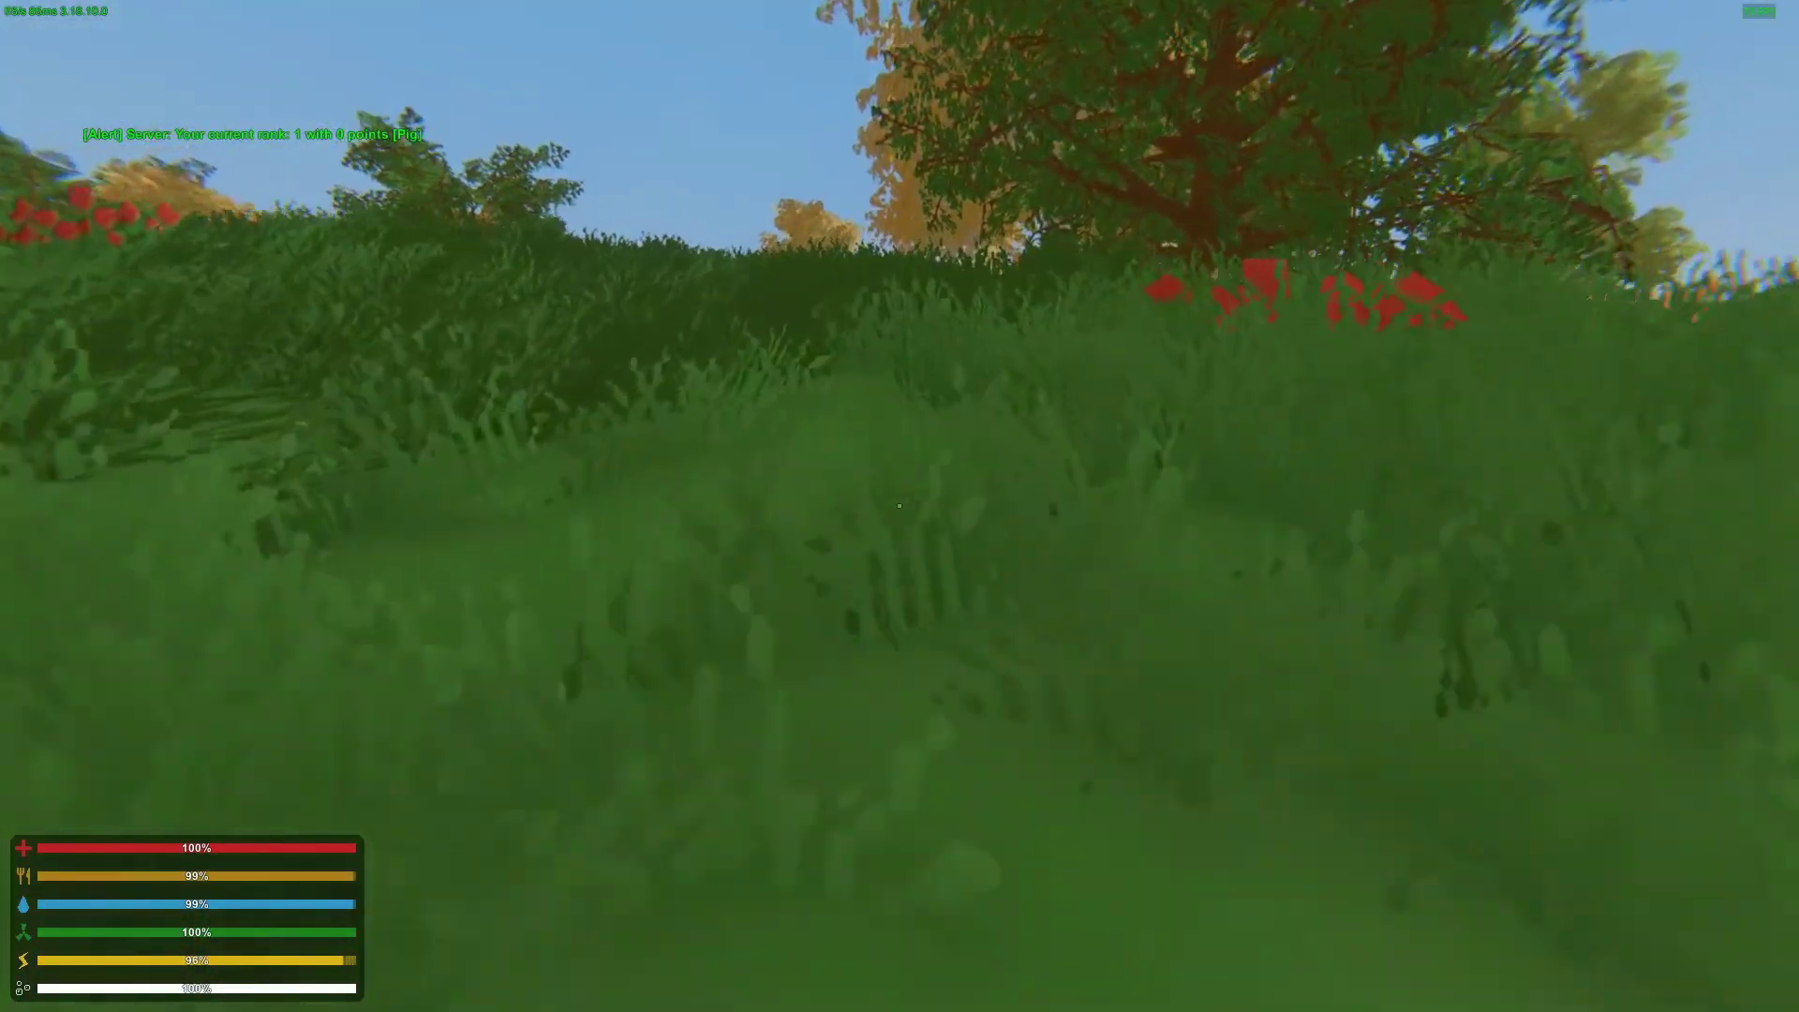
{"action": "key", "text": "w"}
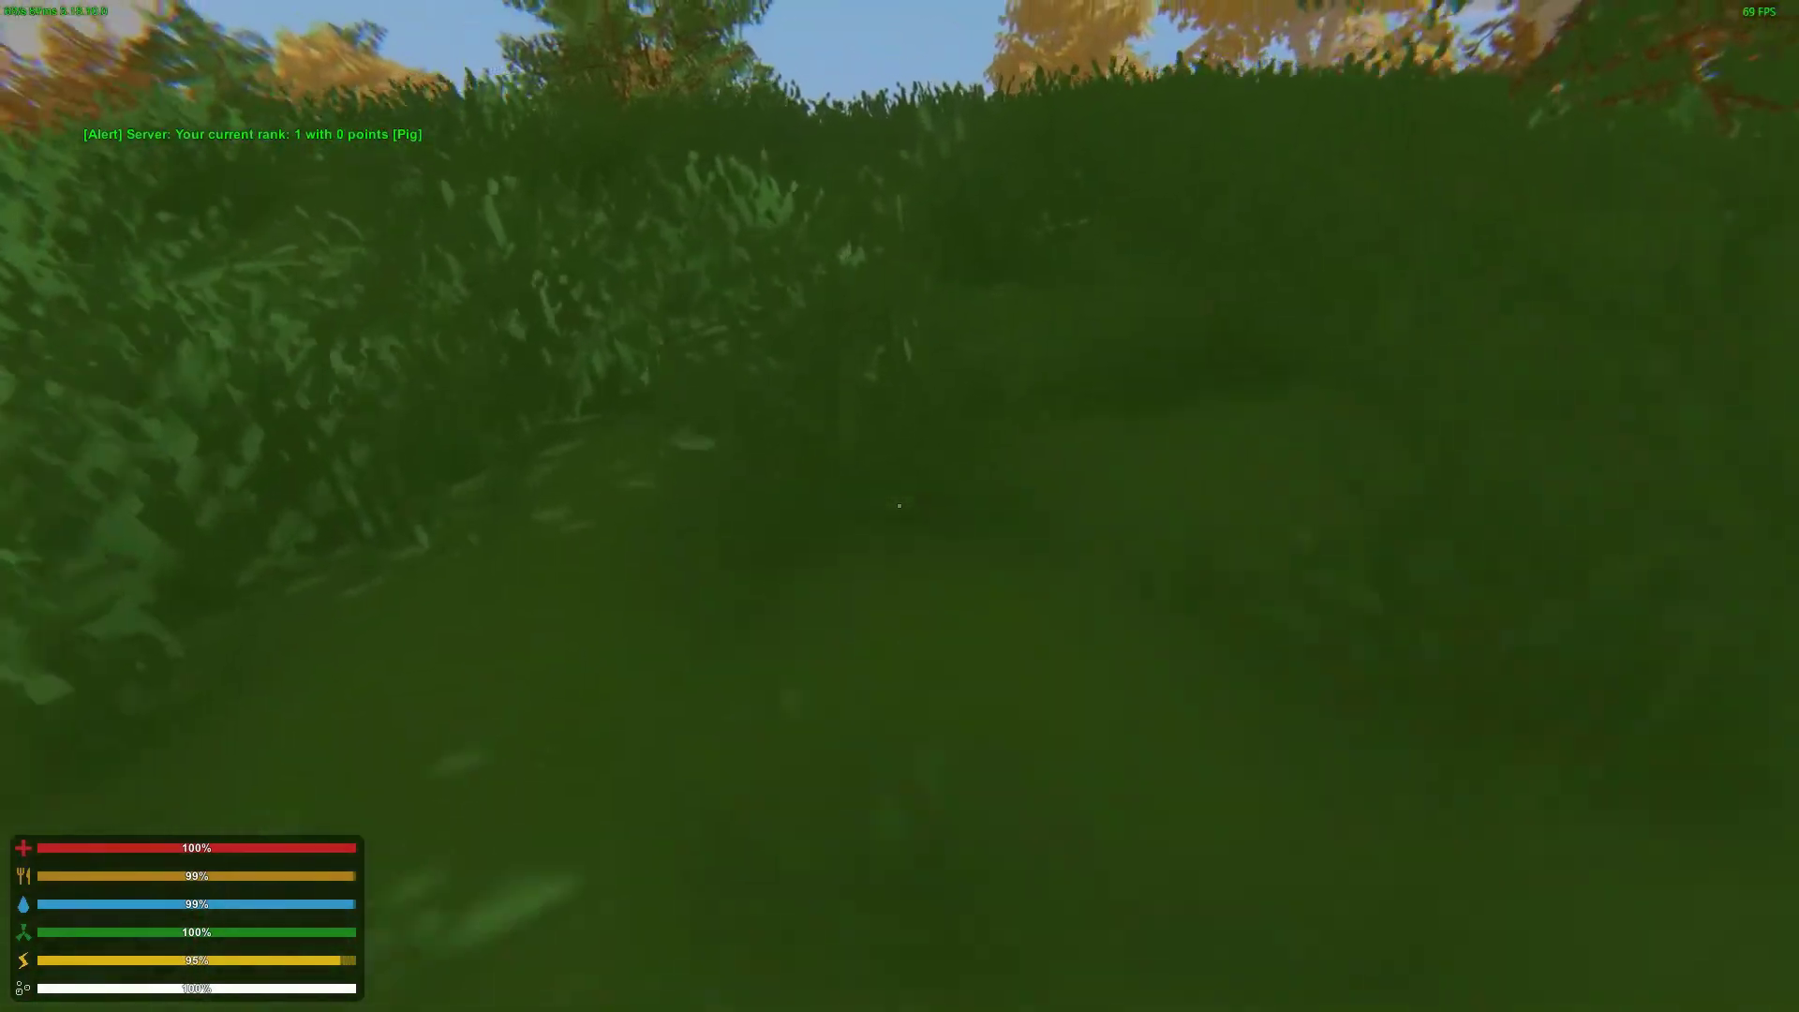
{"action": "key", "text": "w"}
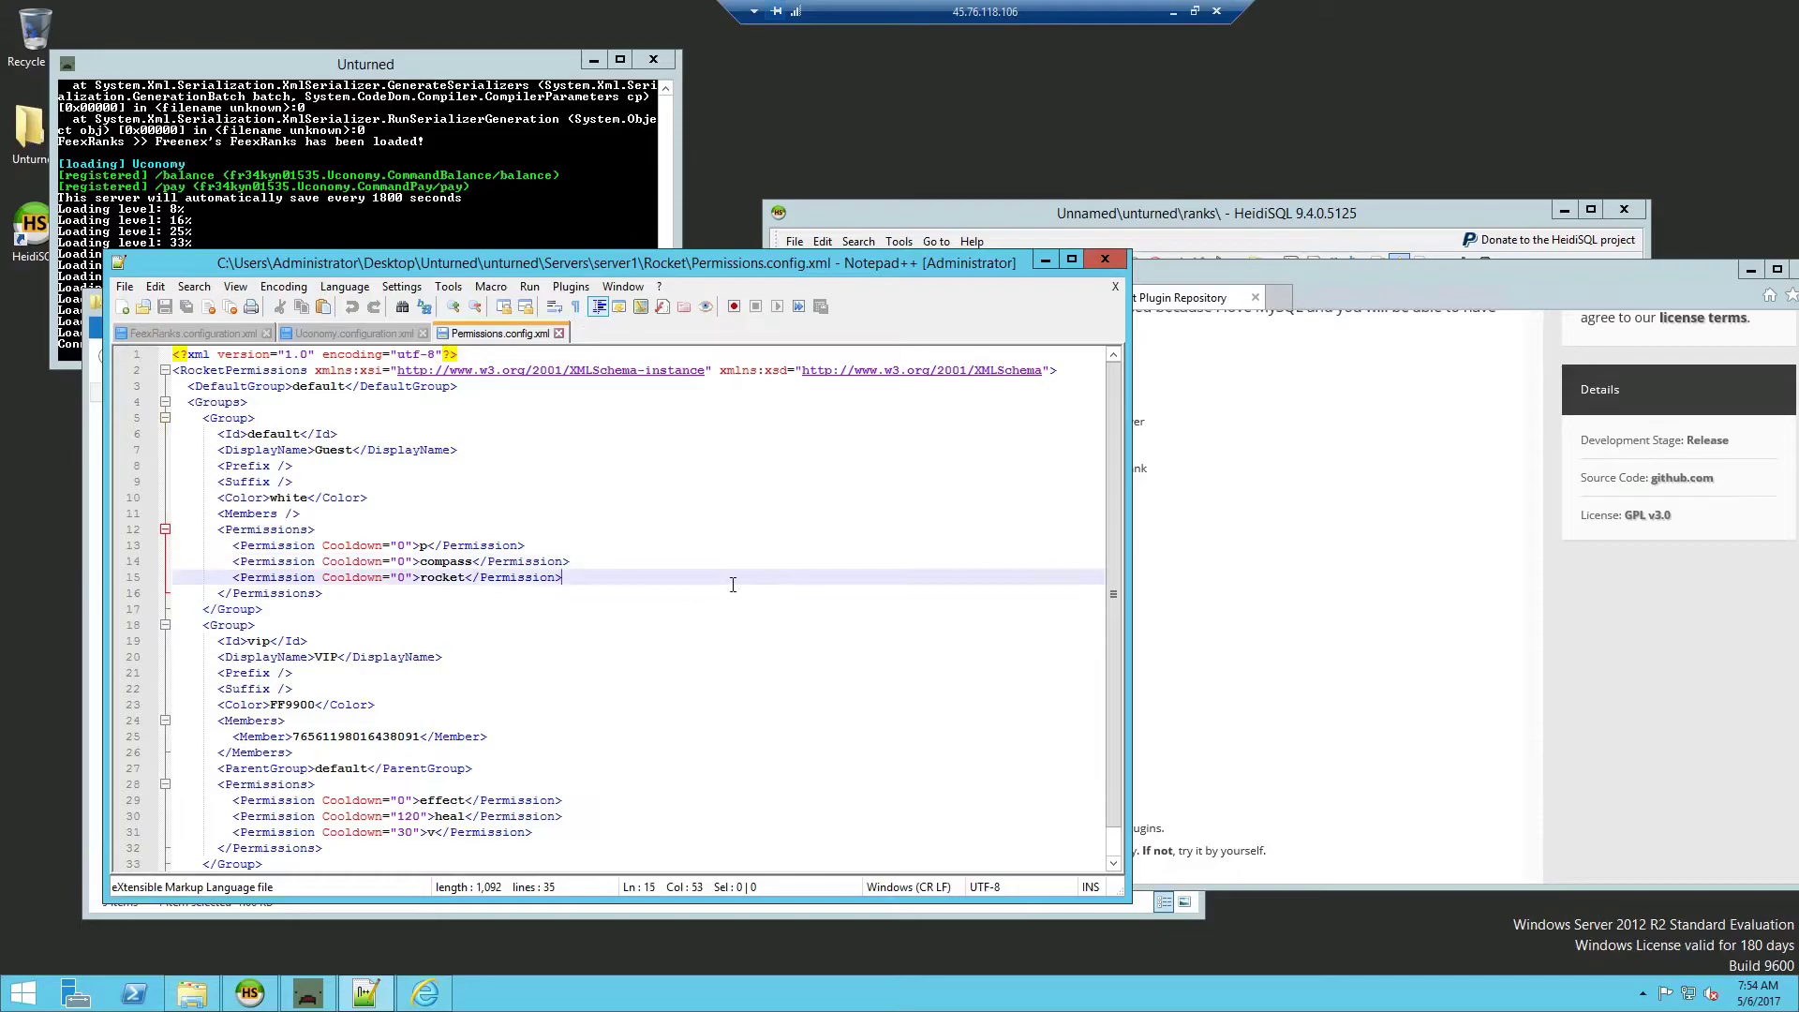
Arrange Notepad++ beside the FeexRanks documentation and select the documented permission names
{"action": "left_click", "coordinate": [1208, 698]}
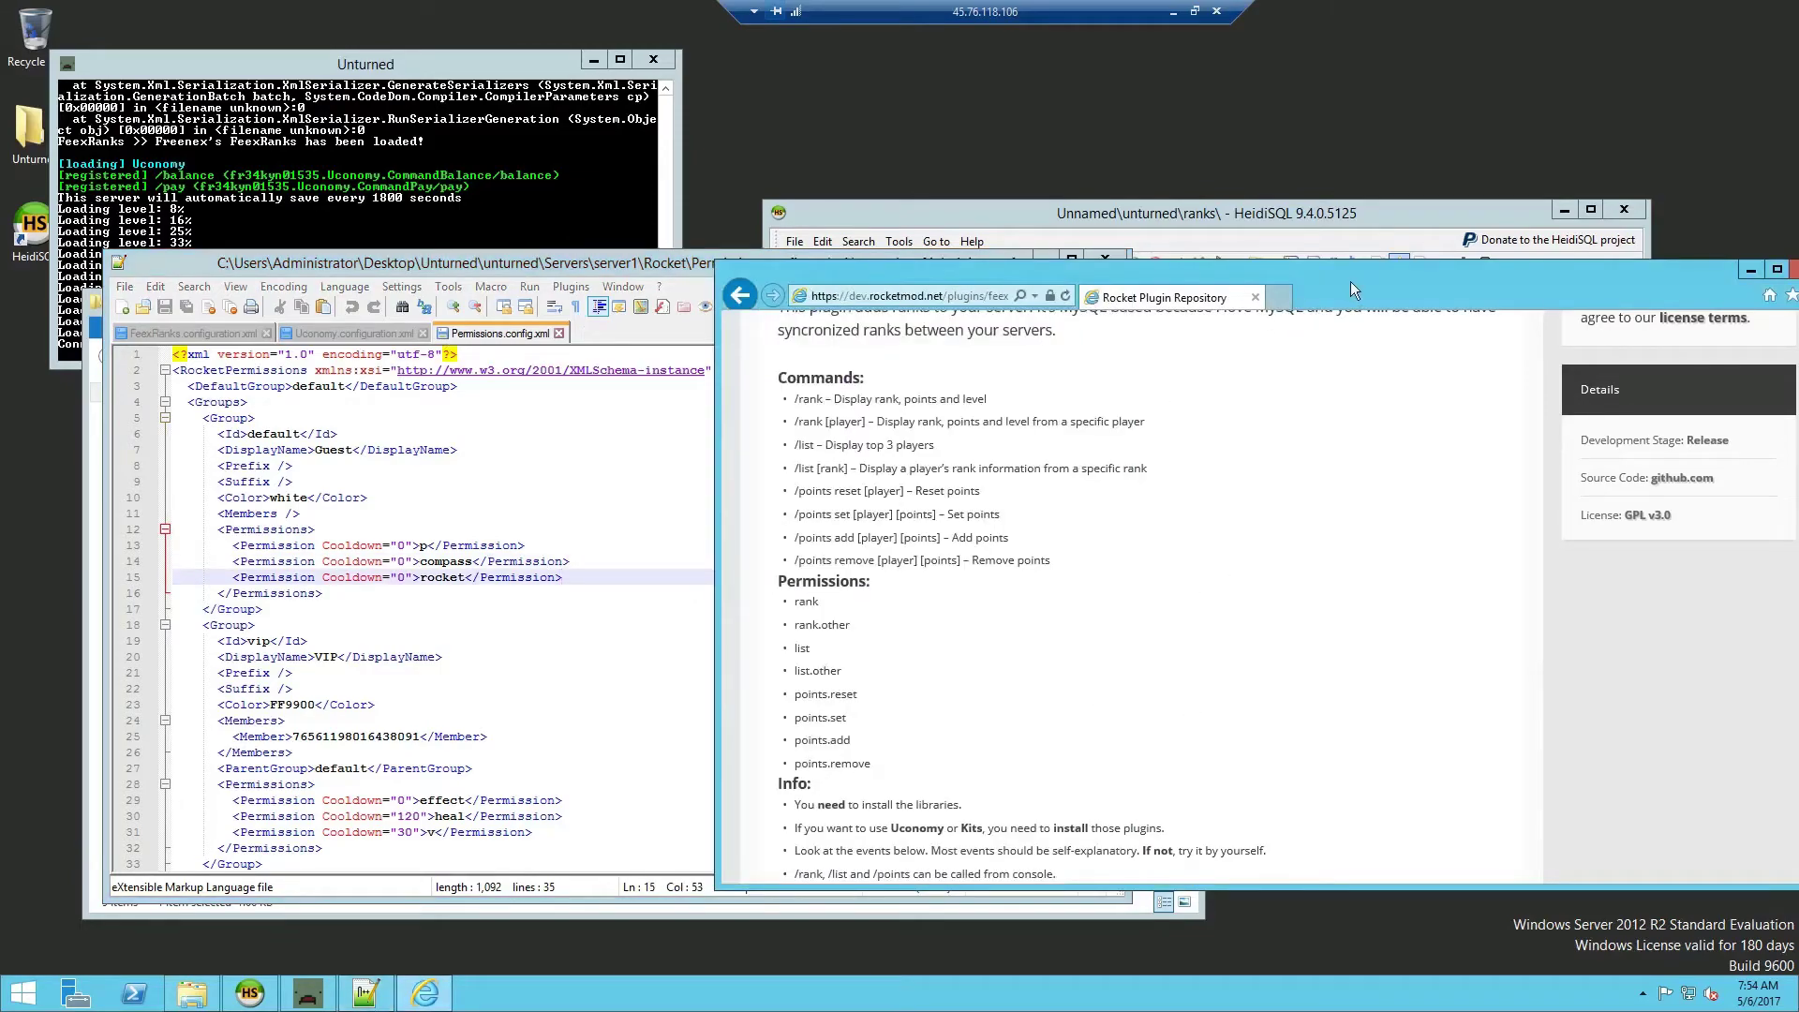
{"action": "left_click_drag", "start_coordinate": [1353, 280], "coordinate": [1550, 280]}
{"action": "left_click_drag", "start_coordinate": [676, 261], "coordinate": [531, 262]}
{"action": "left_click", "coordinate": [1078, 630]}
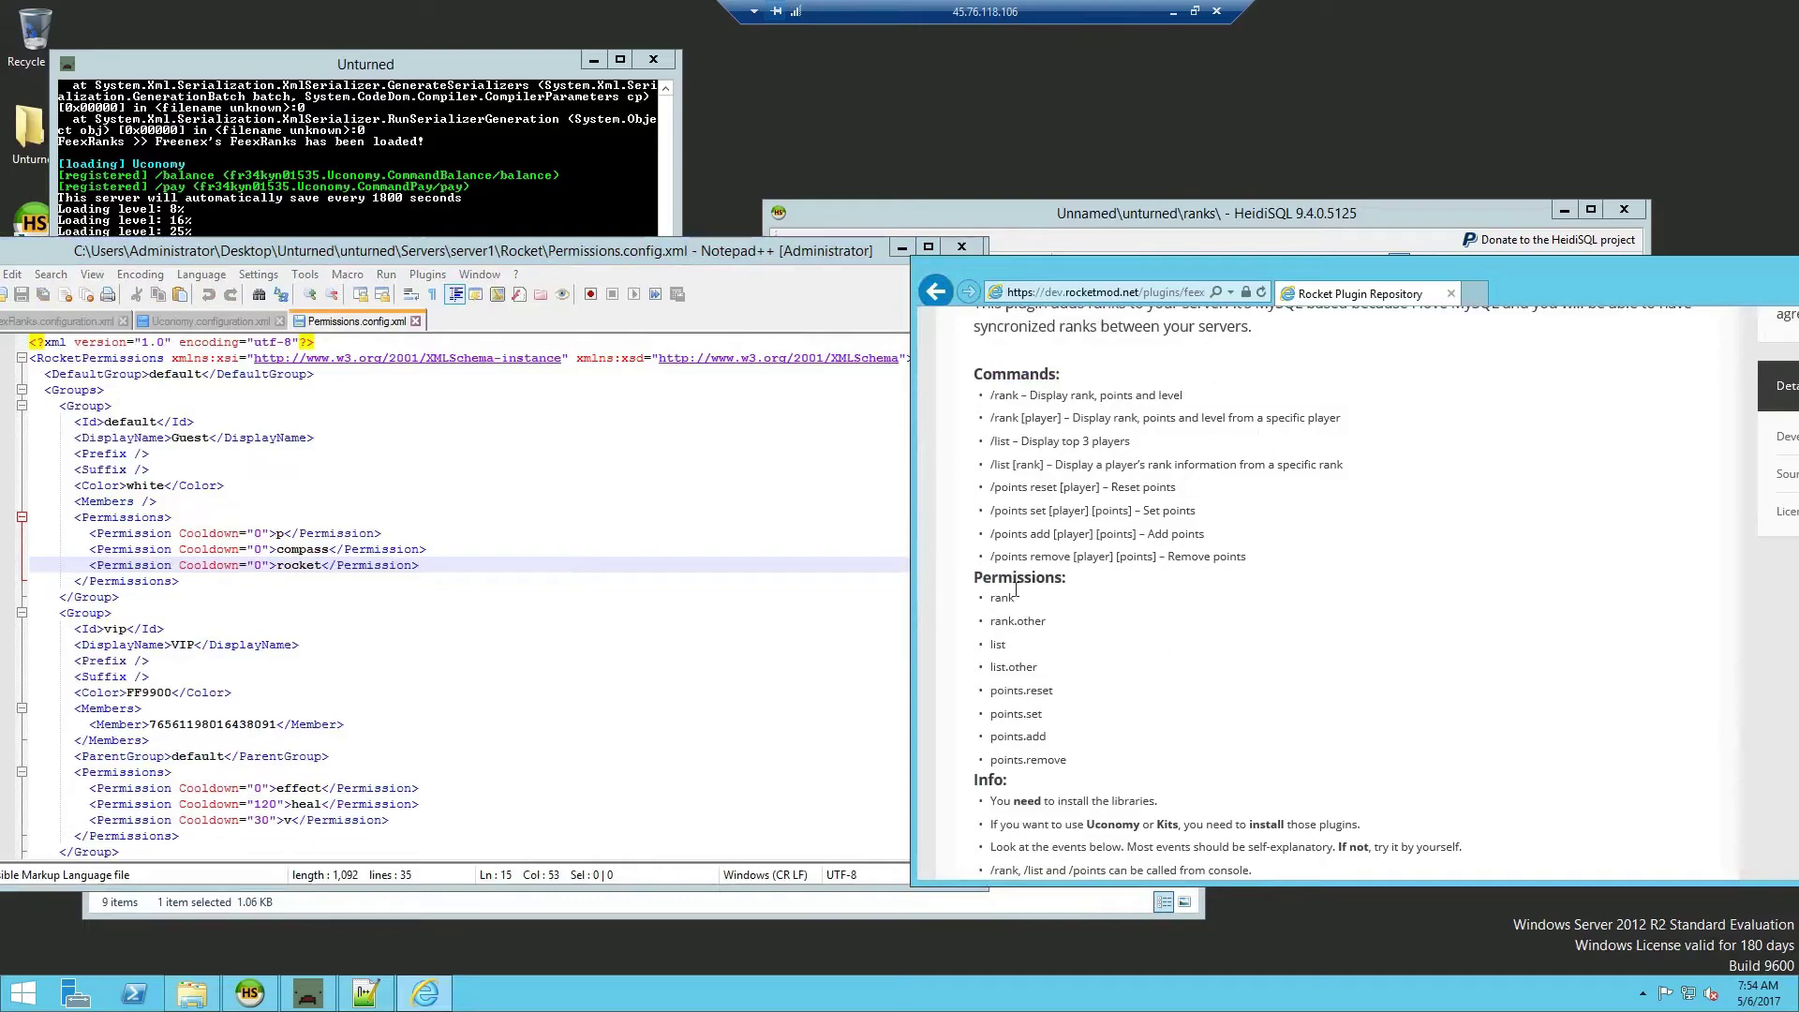
{"action": "left_click_drag", "start_coordinate": [1104, 679], "coordinate": [1179, 766]}
{"action": "left_click", "coordinate": [1180, 765]}
{"action": "left_click_drag", "start_coordinate": [305, 254], "coordinate": [368, 244]}
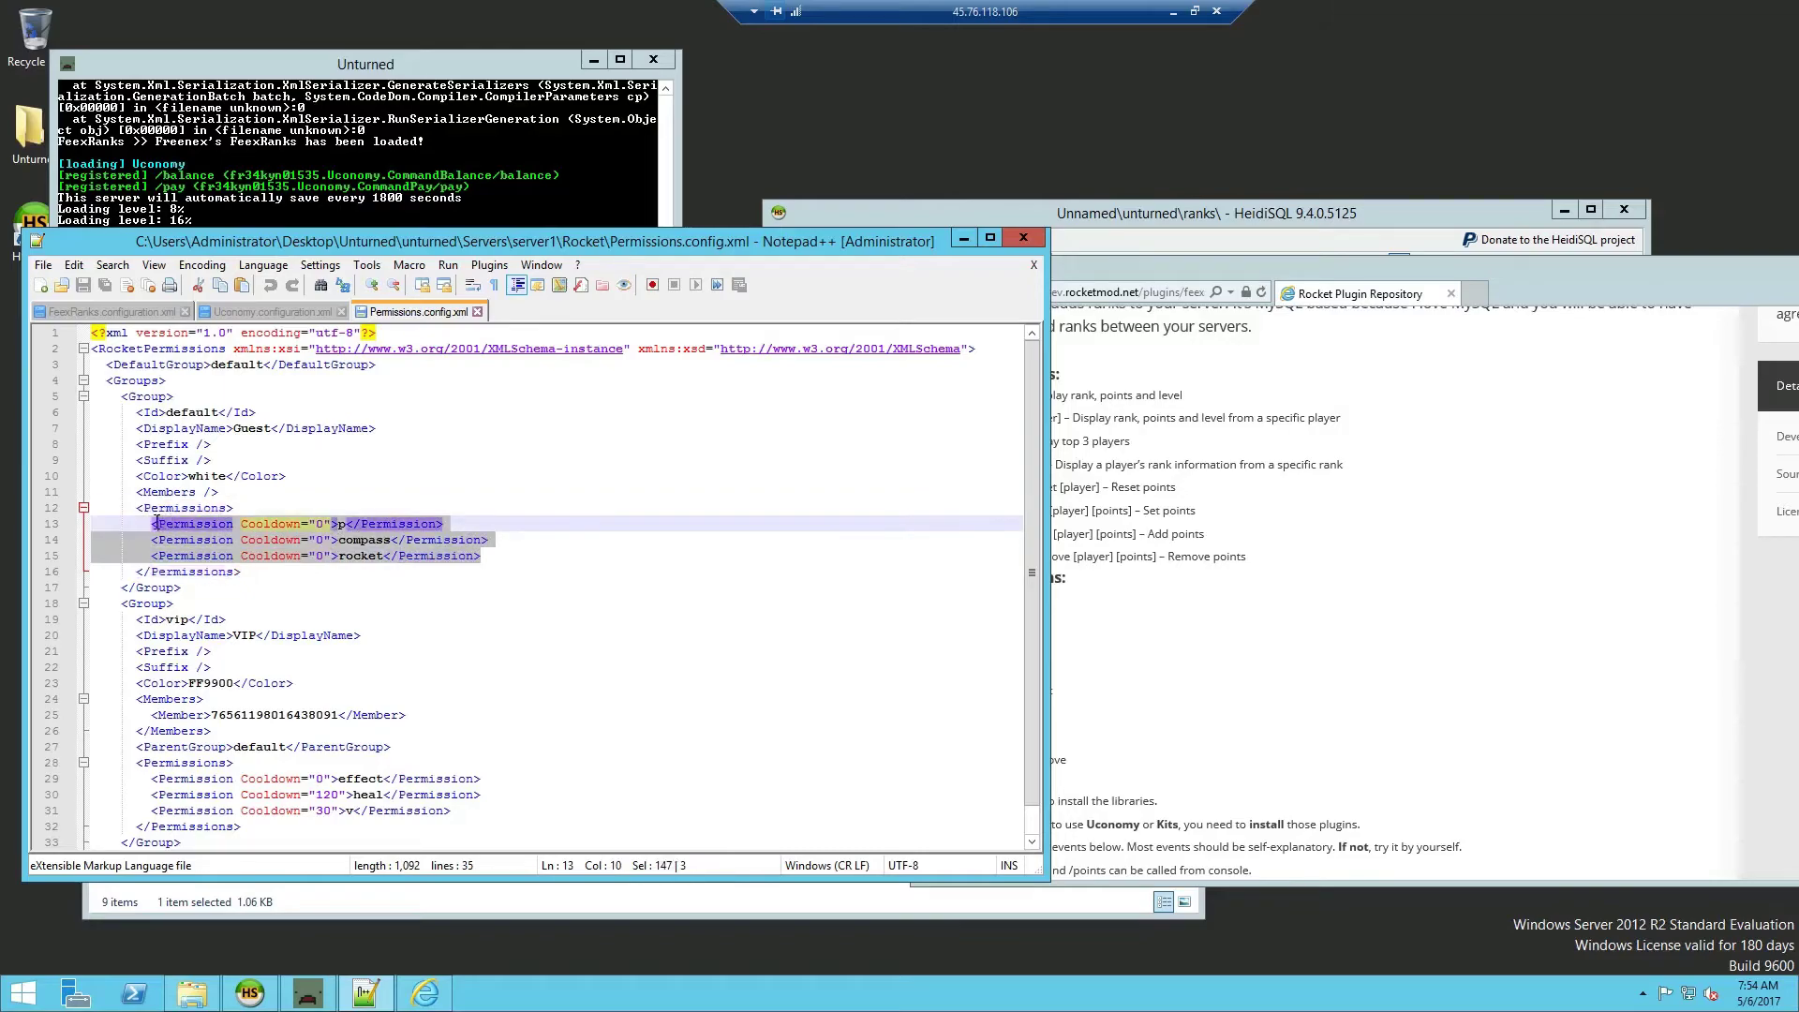
Paste the Permission lines twice and rename them rank, rank.other, list and list.other
{"action": "type", "text": "<Permission Cooldown=\"0\">p</Permission>         <Permission Cooldown=\"0\">compass</Permission>         <Permission Cooldown=\"0\">rocket</Permission>"}
{"action": "type", "text": "<Permission Cooldown=\"0\">p</Permission>         <Permission Cooldown=\"0\">compass</Permission>         <Permission Cooldown=\"0\">rocket</Permission>"}
{"action": "left_click", "coordinate": [1057, 654]}
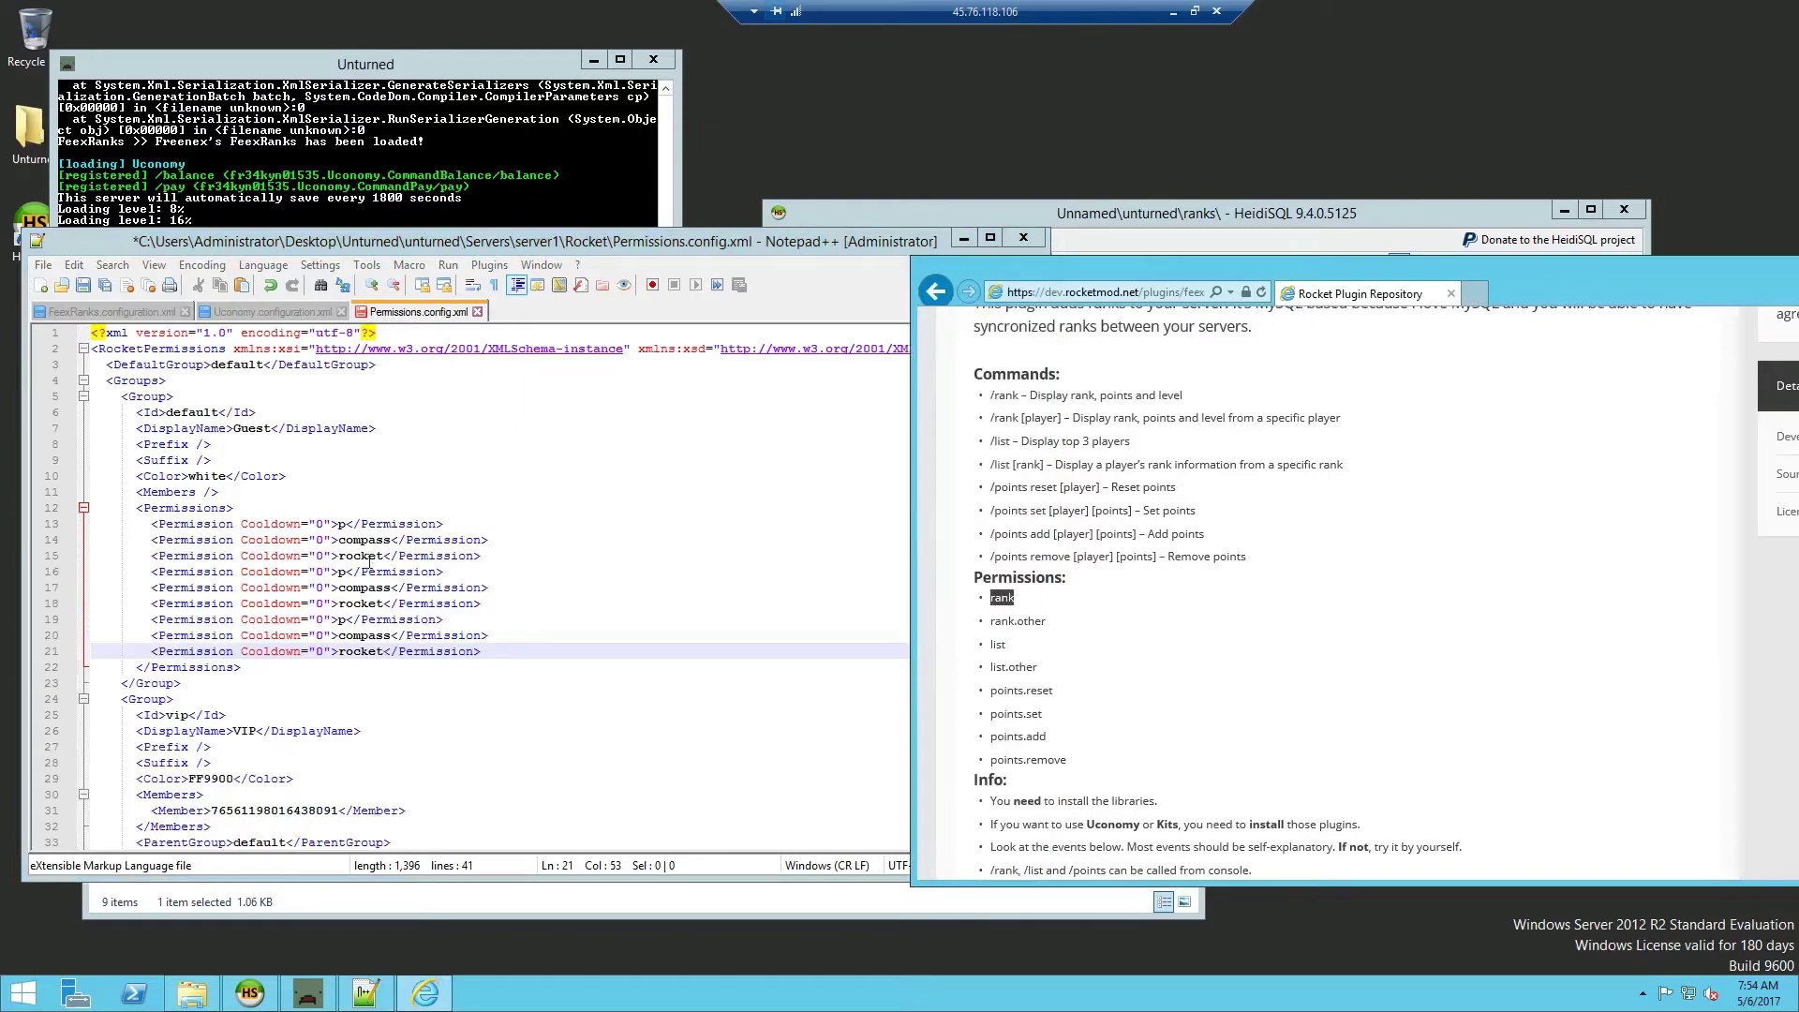
{"action": "double_click", "coordinate": [339, 572]}
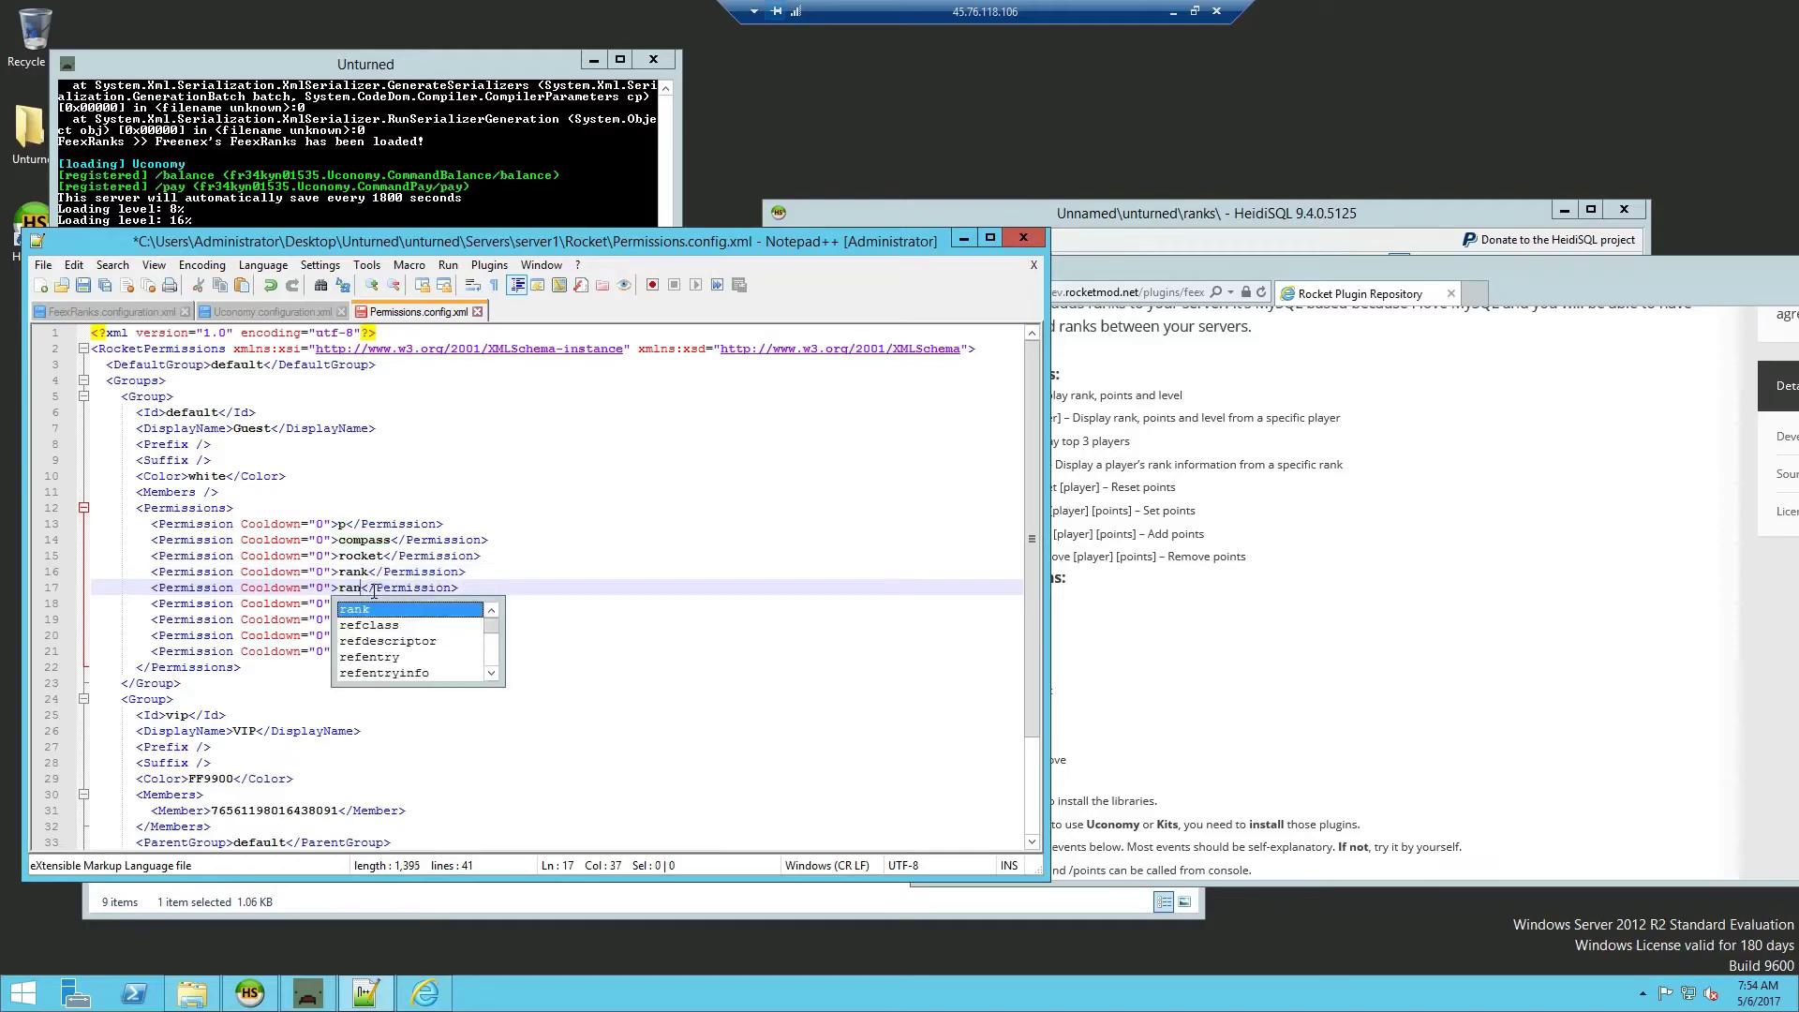
{"action": "type", "text": ".other"}
{"action": "left_click", "coordinate": [1069, 662]}
{"action": "double_click", "coordinate": [360, 604]}
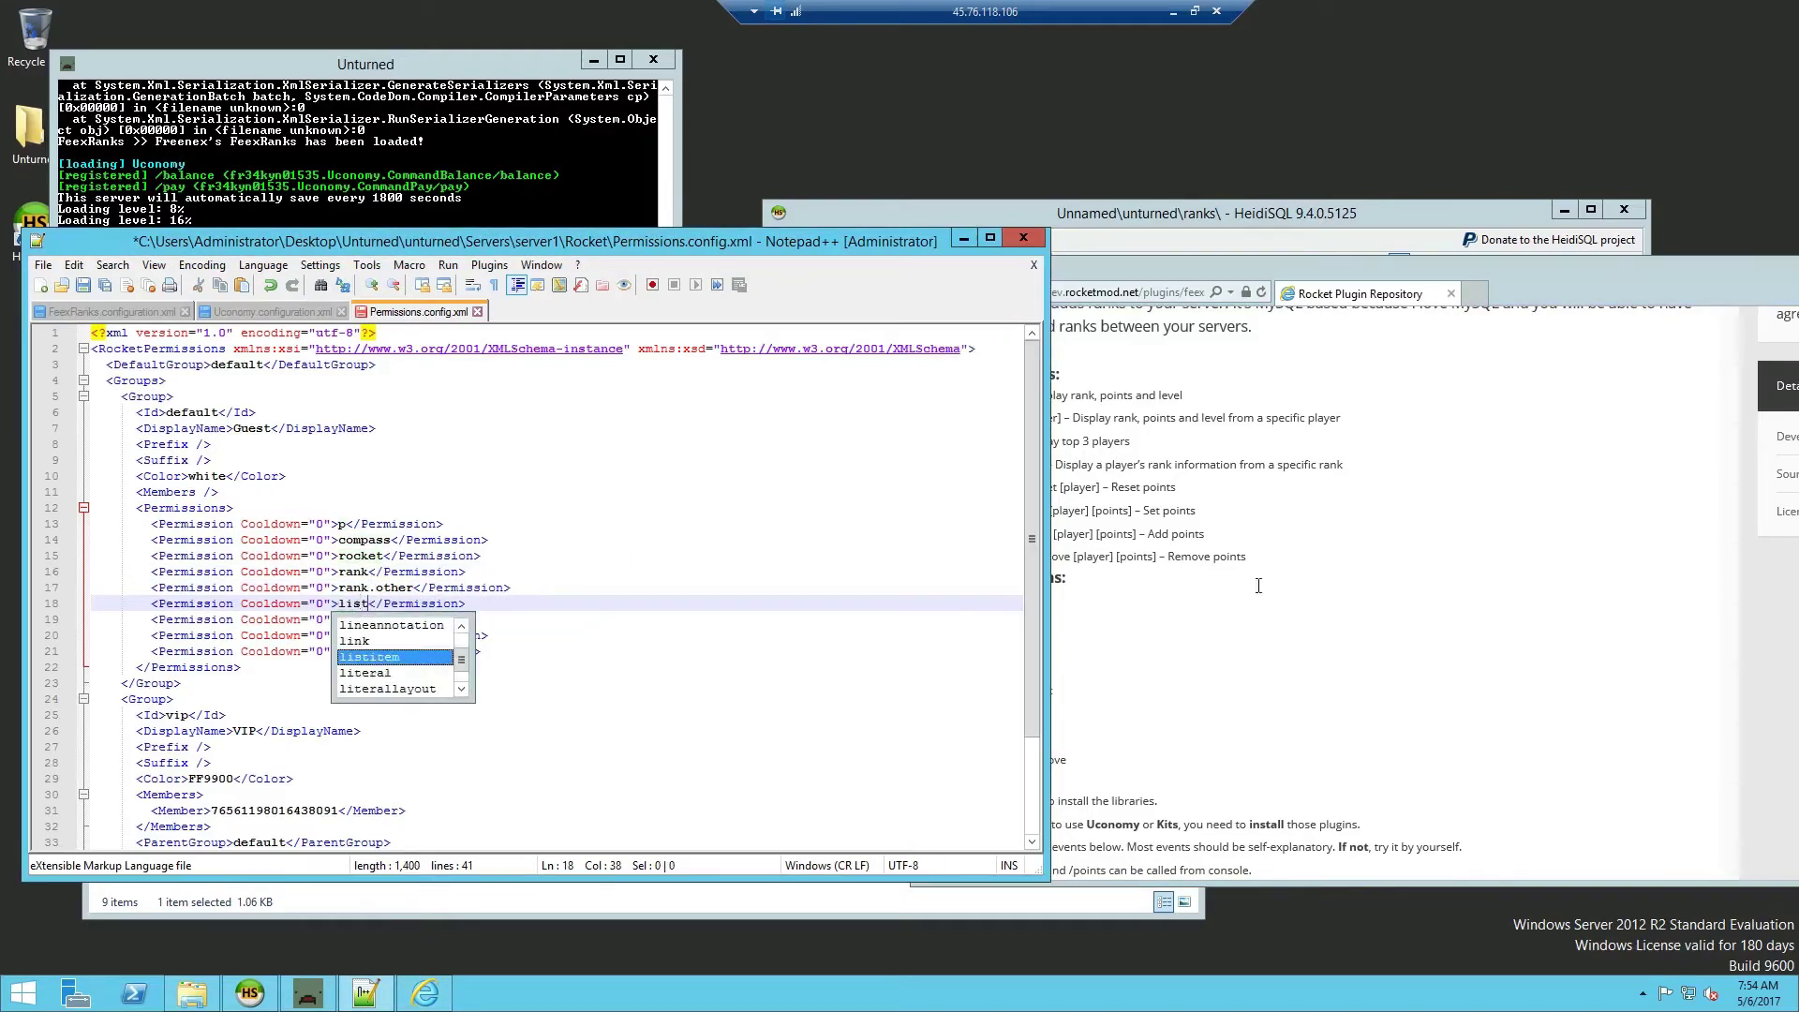
{"action": "left_click", "coordinate": [234, 508]}
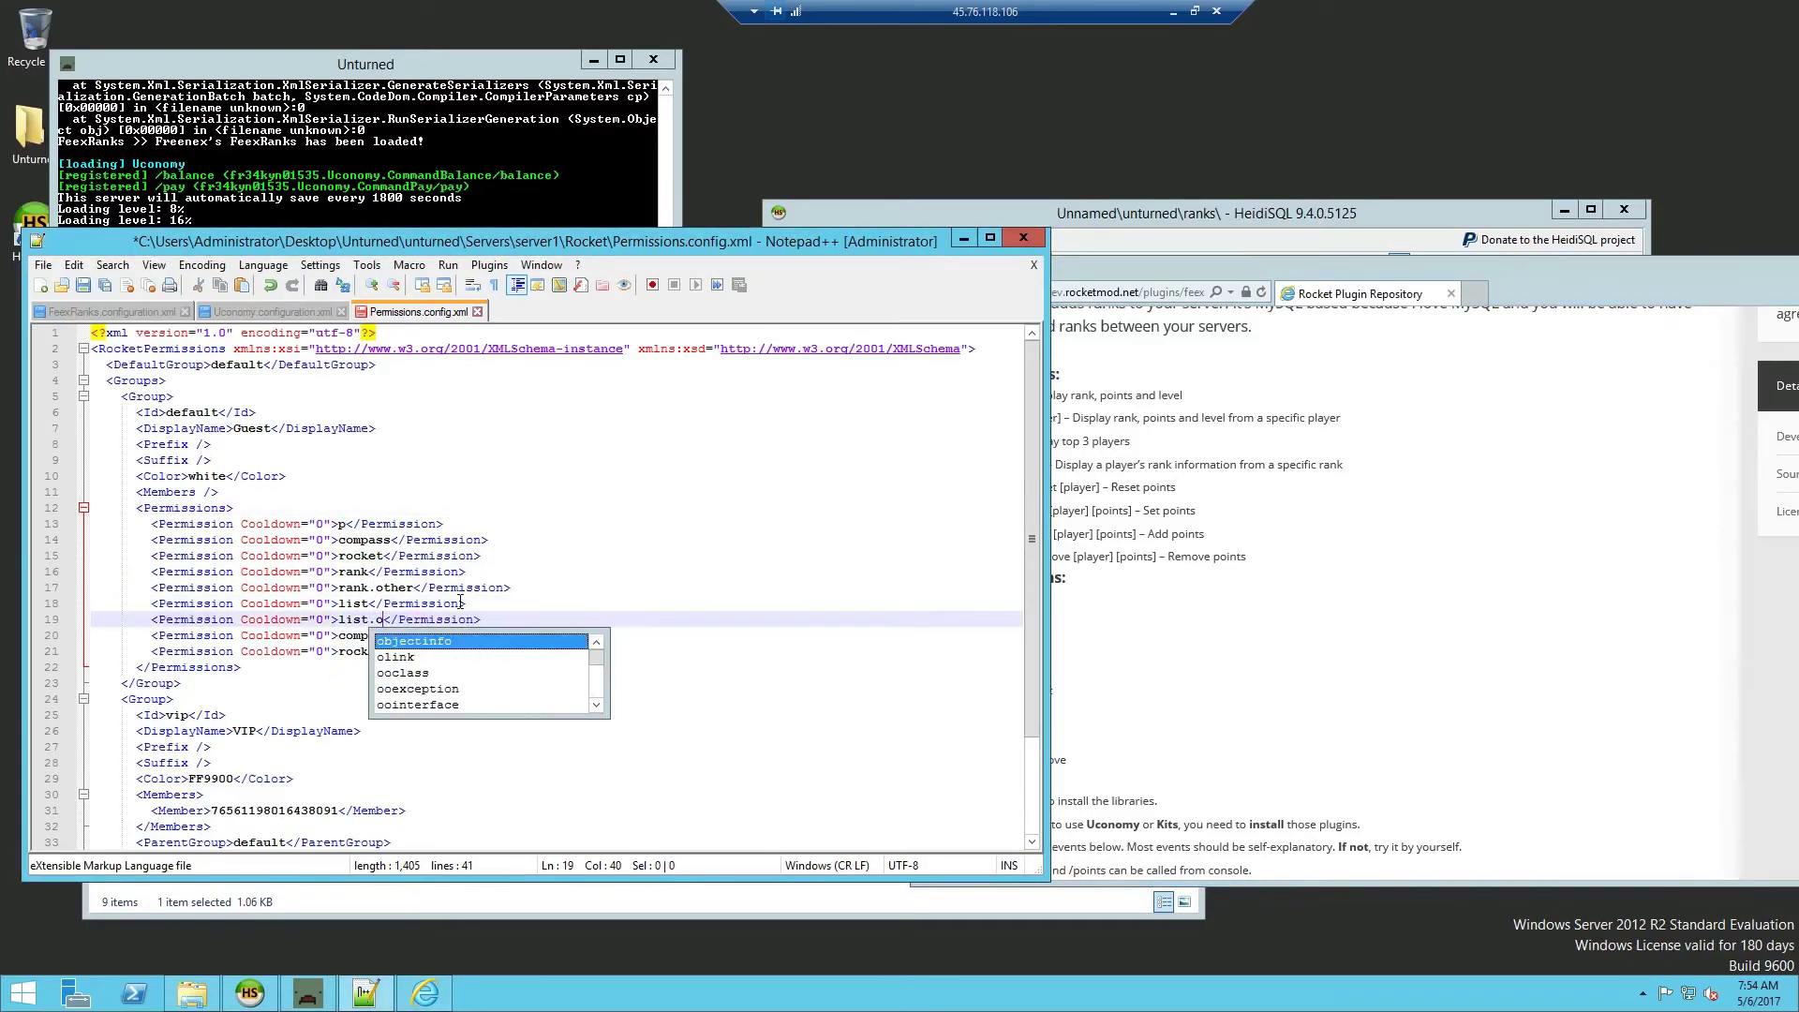
{"action": "type", "text": "her"}
{"action": "left_click", "coordinate": [1315, 651]}
{"action": "double_click", "coordinate": [1012, 691]}
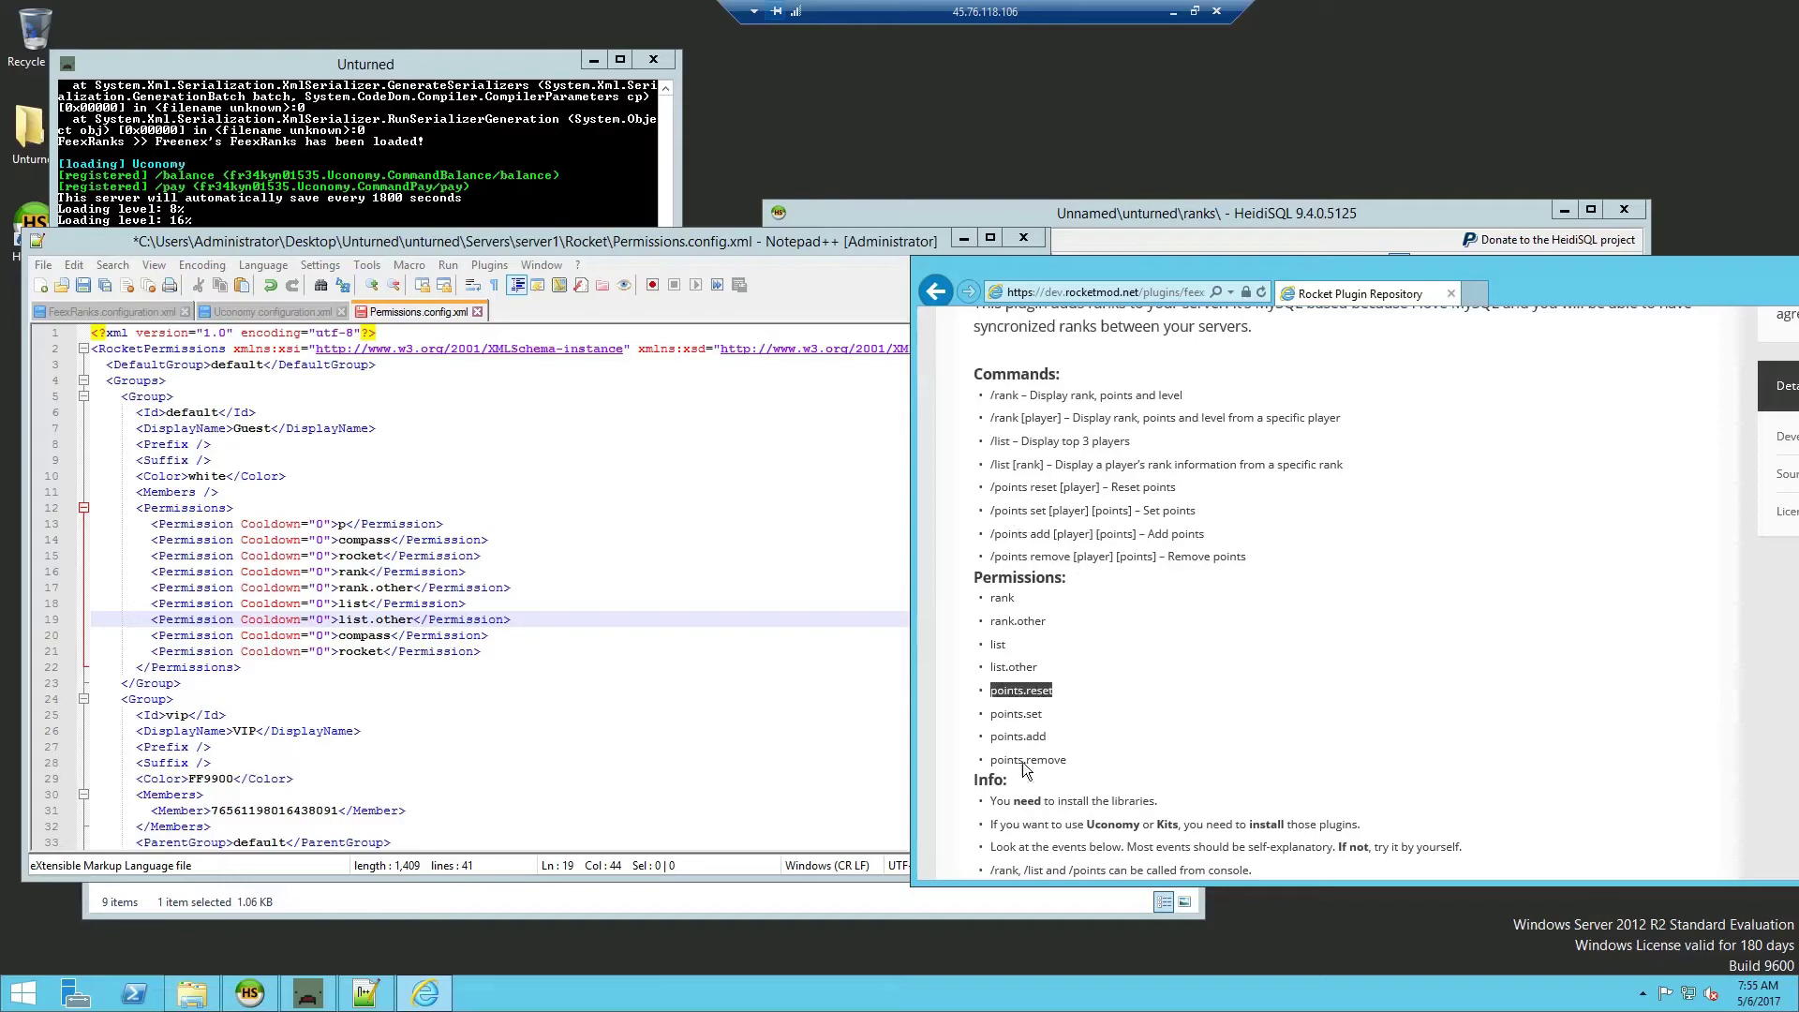
{"action": "left_click", "coordinate": [1118, 766]}
{"action": "left_click", "coordinate": [707, 618]}
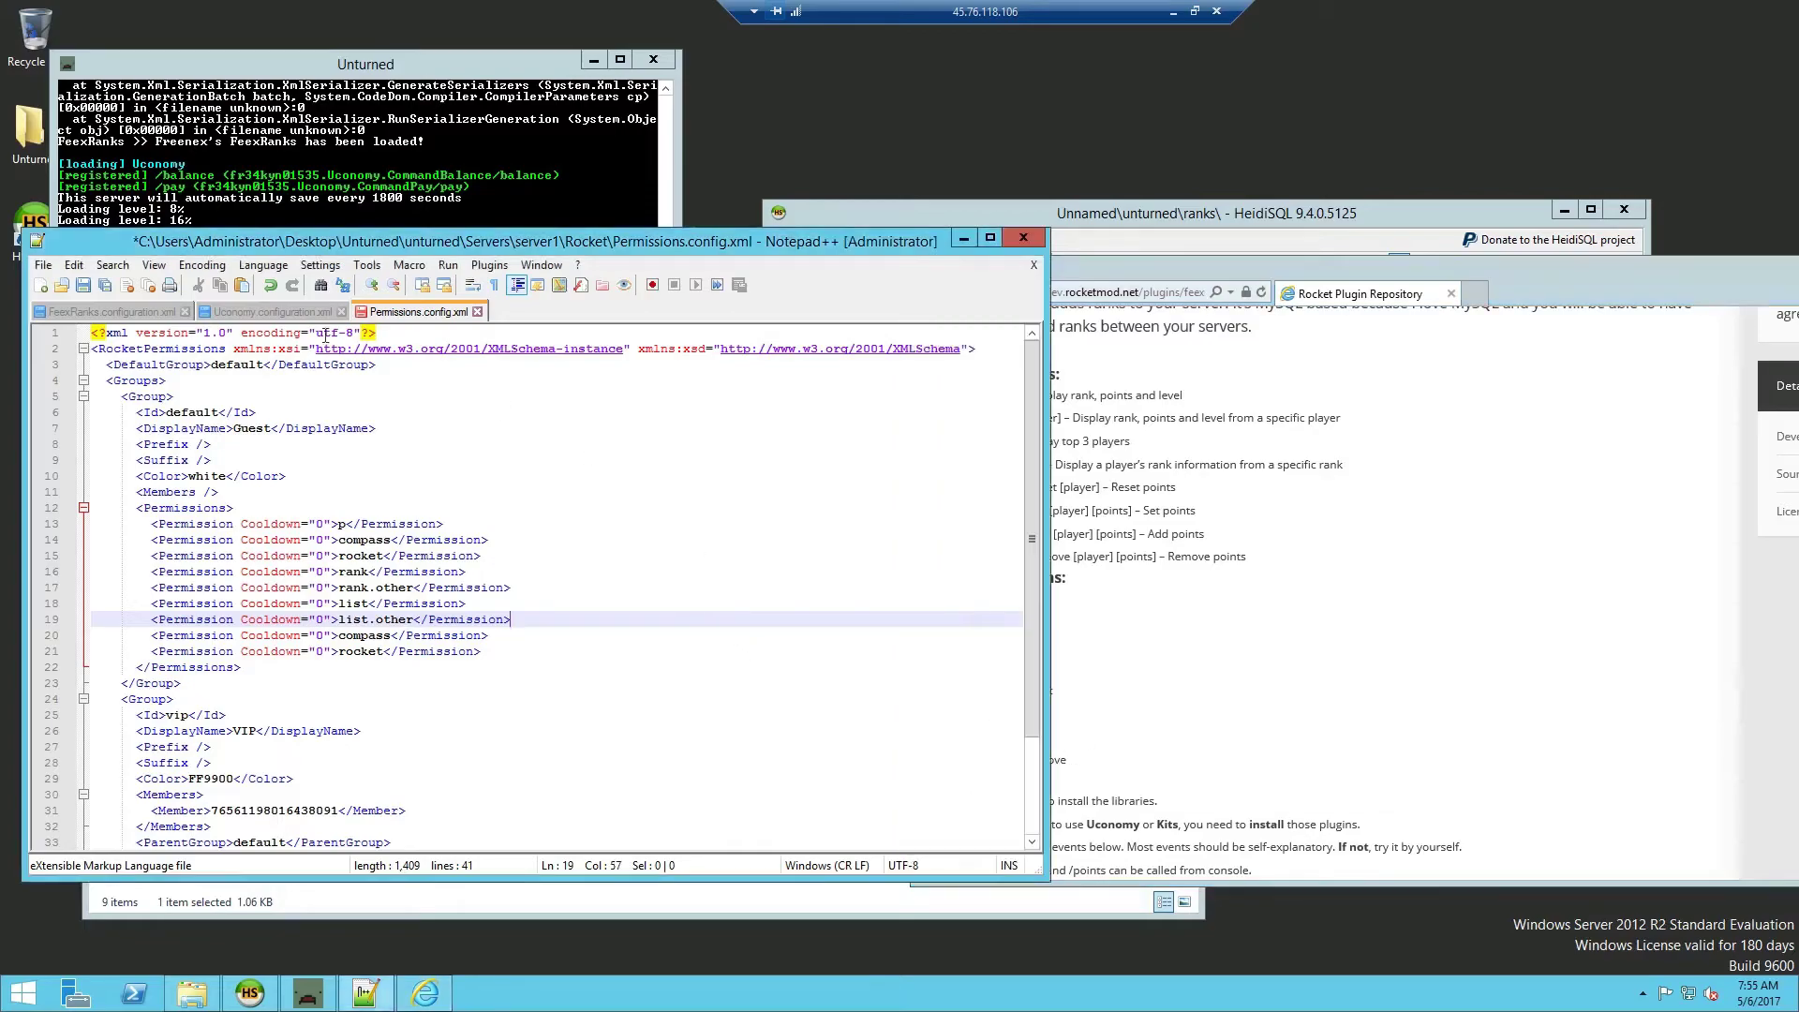
Reload server permissions, then check groups, permissions and rank 1 (Pig) in chat
{"action": "left_click", "coordinate": [389, 181]}
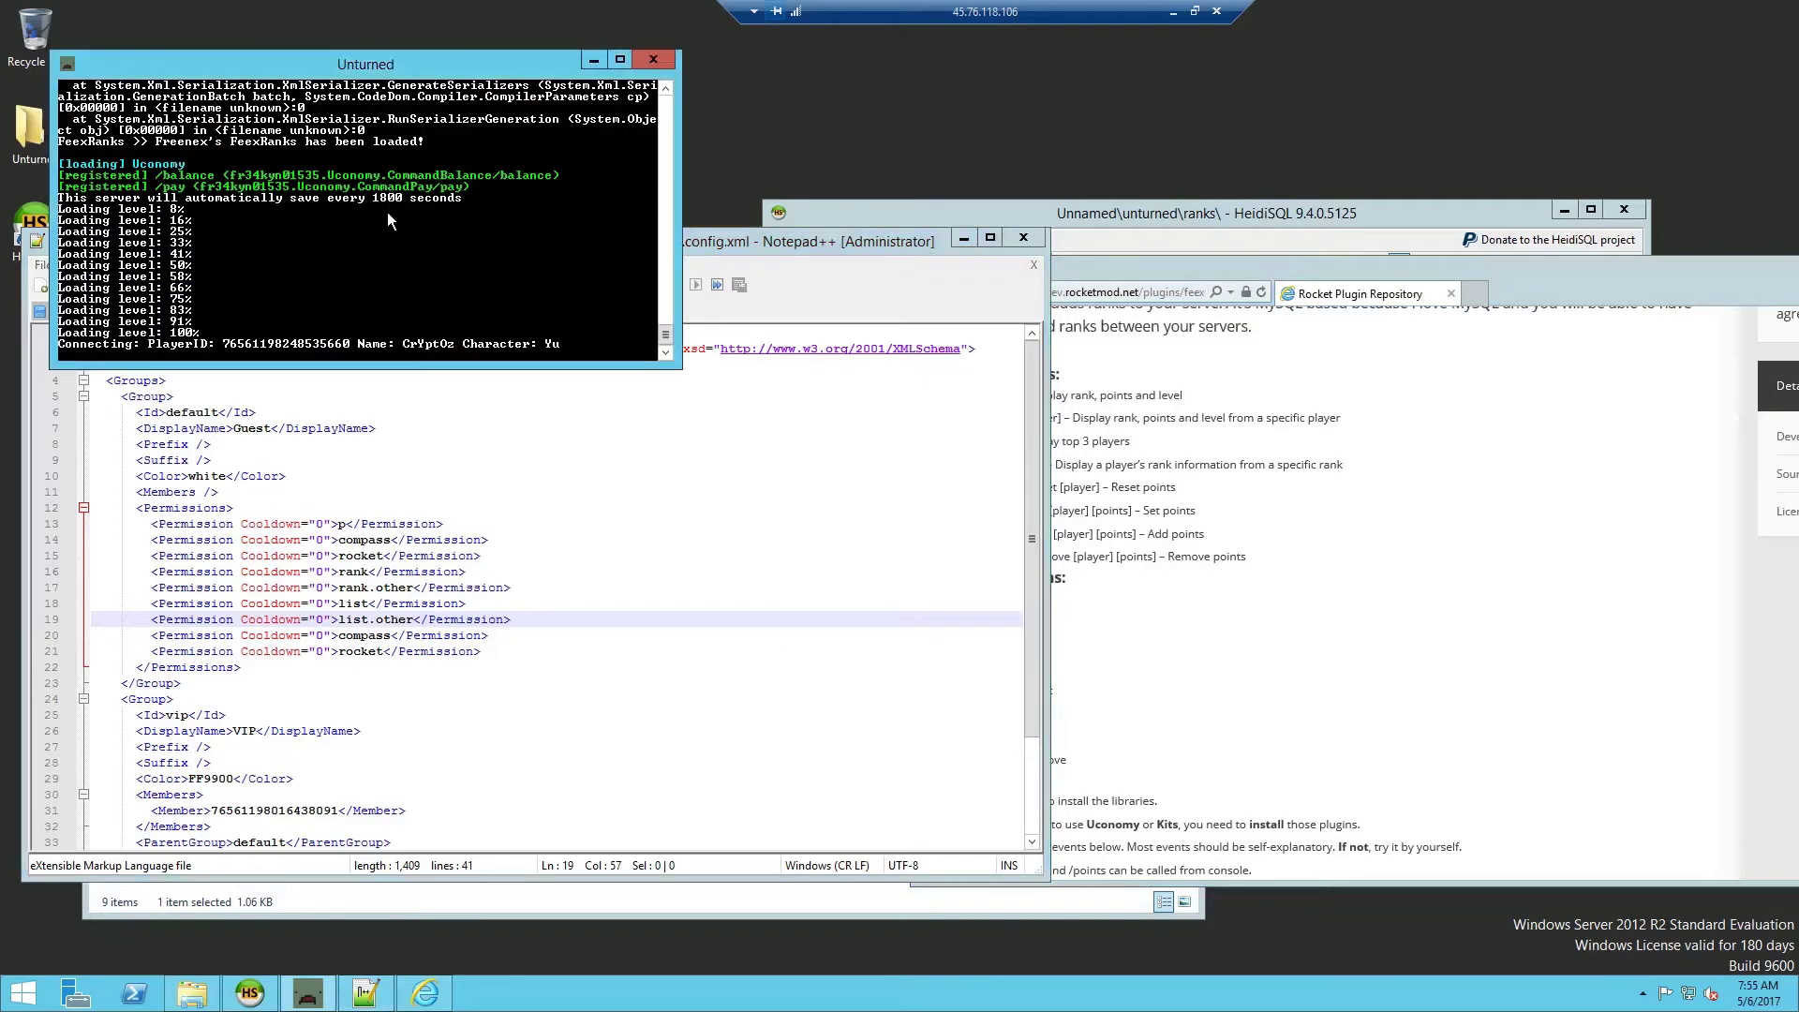
{"action": "type", "text": "reload"}
{"action": "key", "text": "Return"}
{"action": "left_click", "coordinate": [1173, 14]}
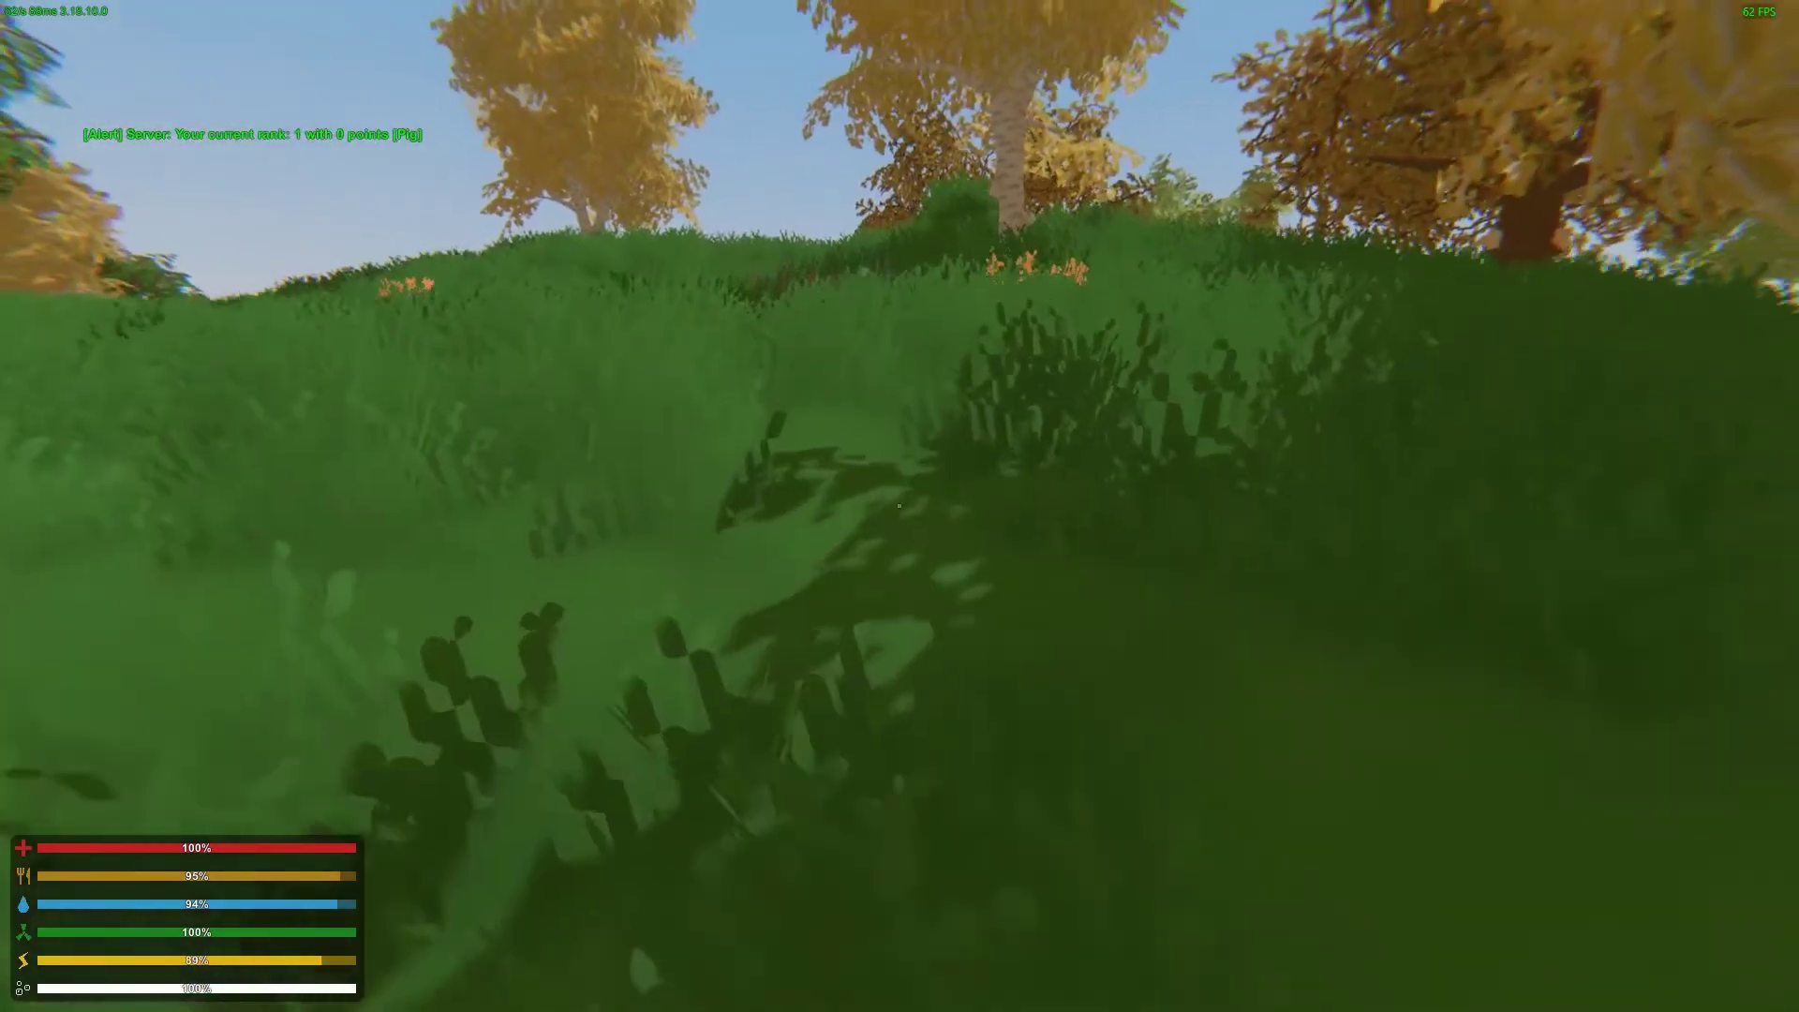
{"action": "key", "text": "j"}
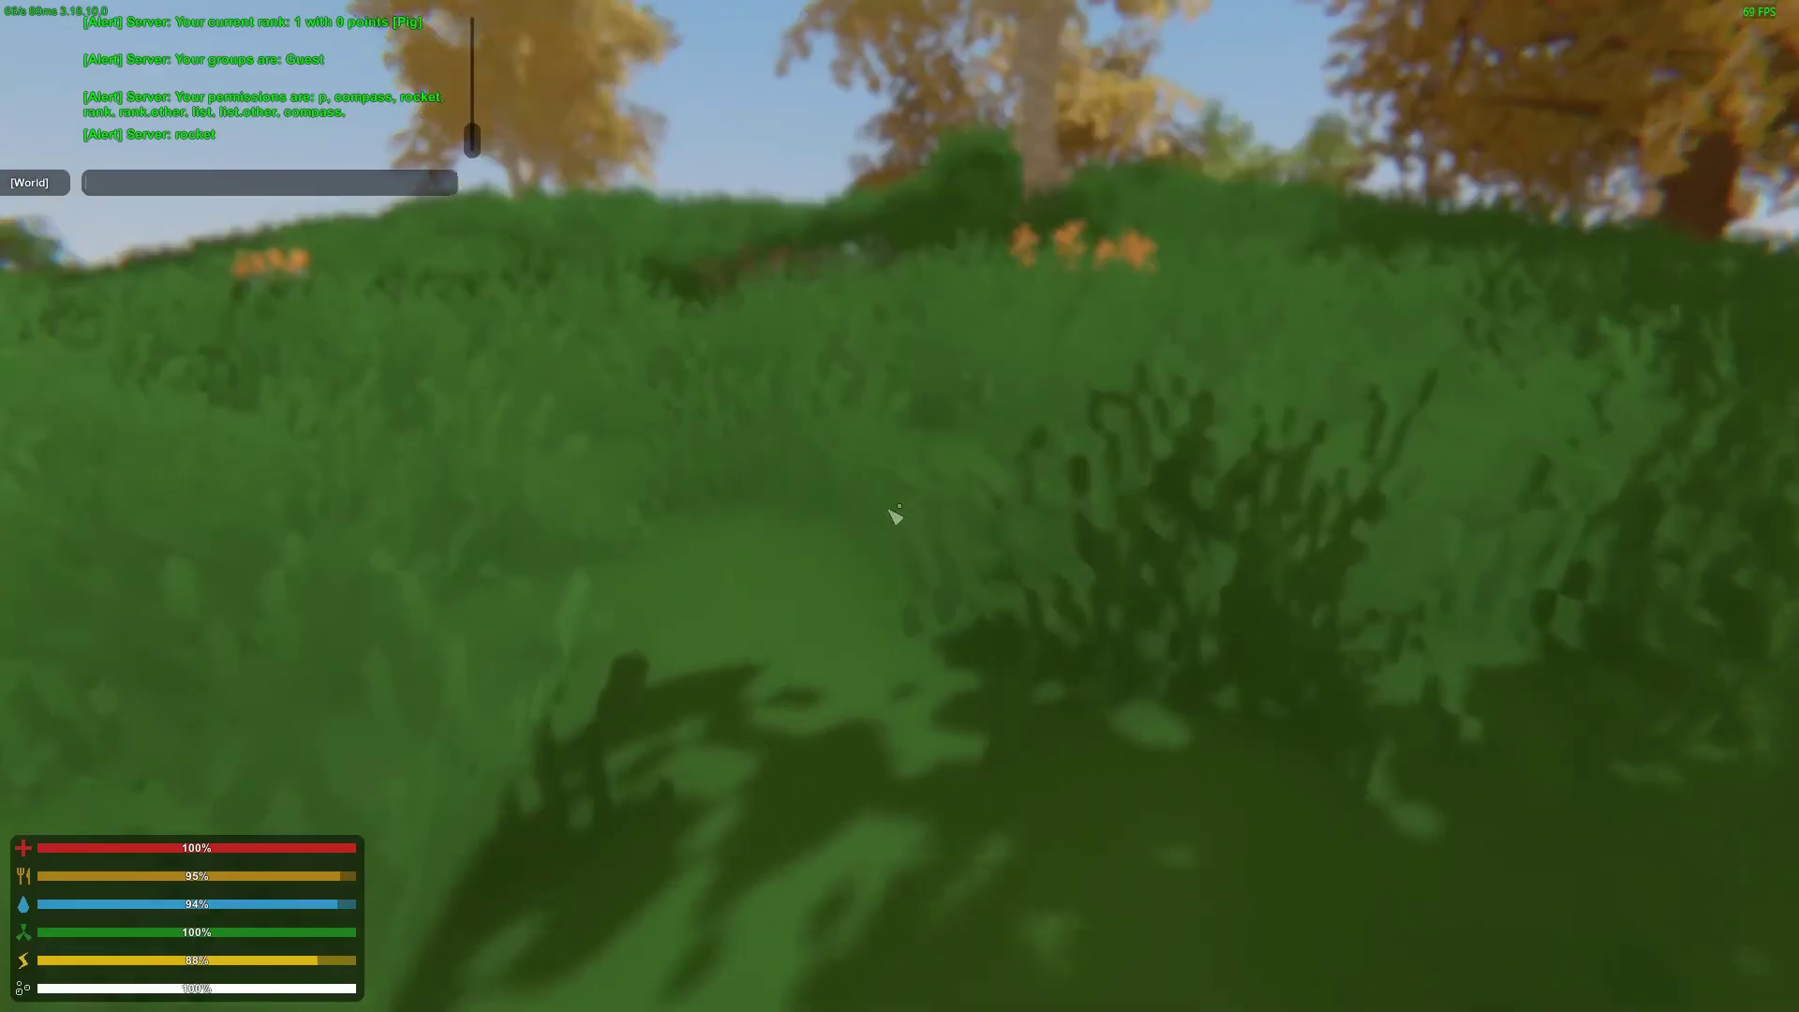
{"action": "key", "text": "Escape"}
{"action": "type", "text": "j/rank"}
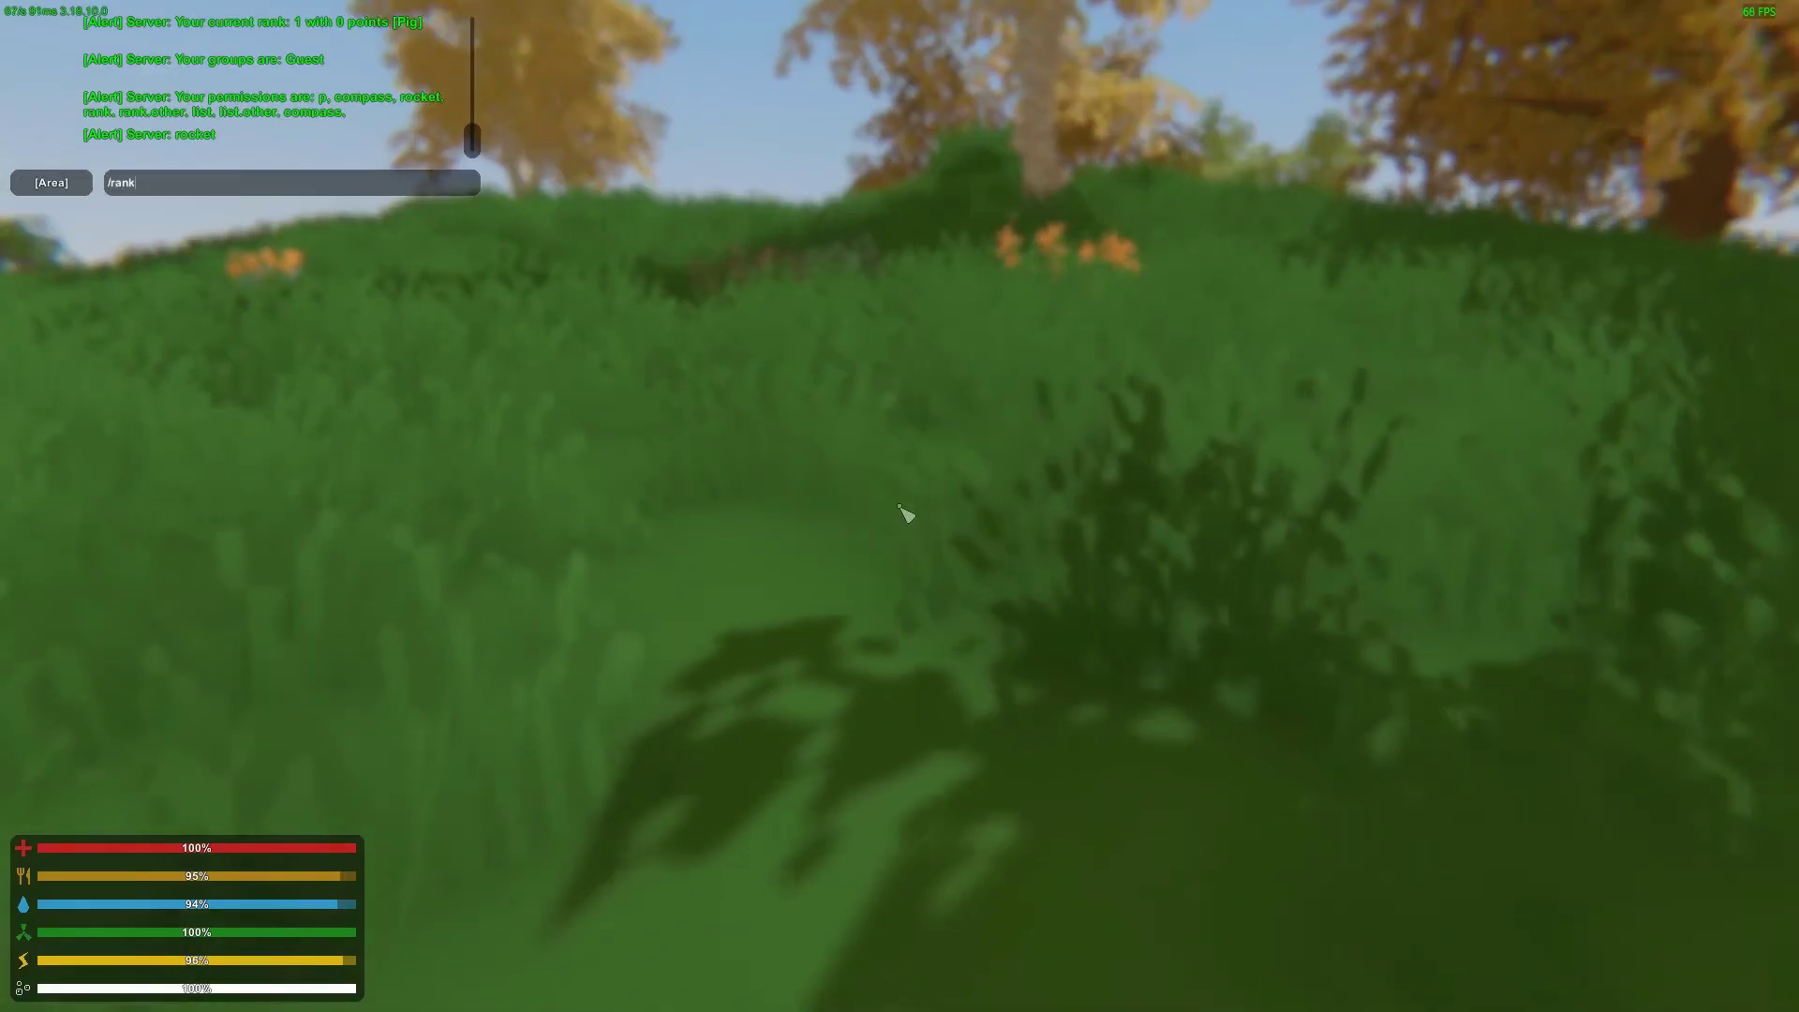
{"action": "key", "text": "Return"}
Show the top players list and walk through the trees onto the road toward the Laundromat
{"action": "key", "text": "w"}
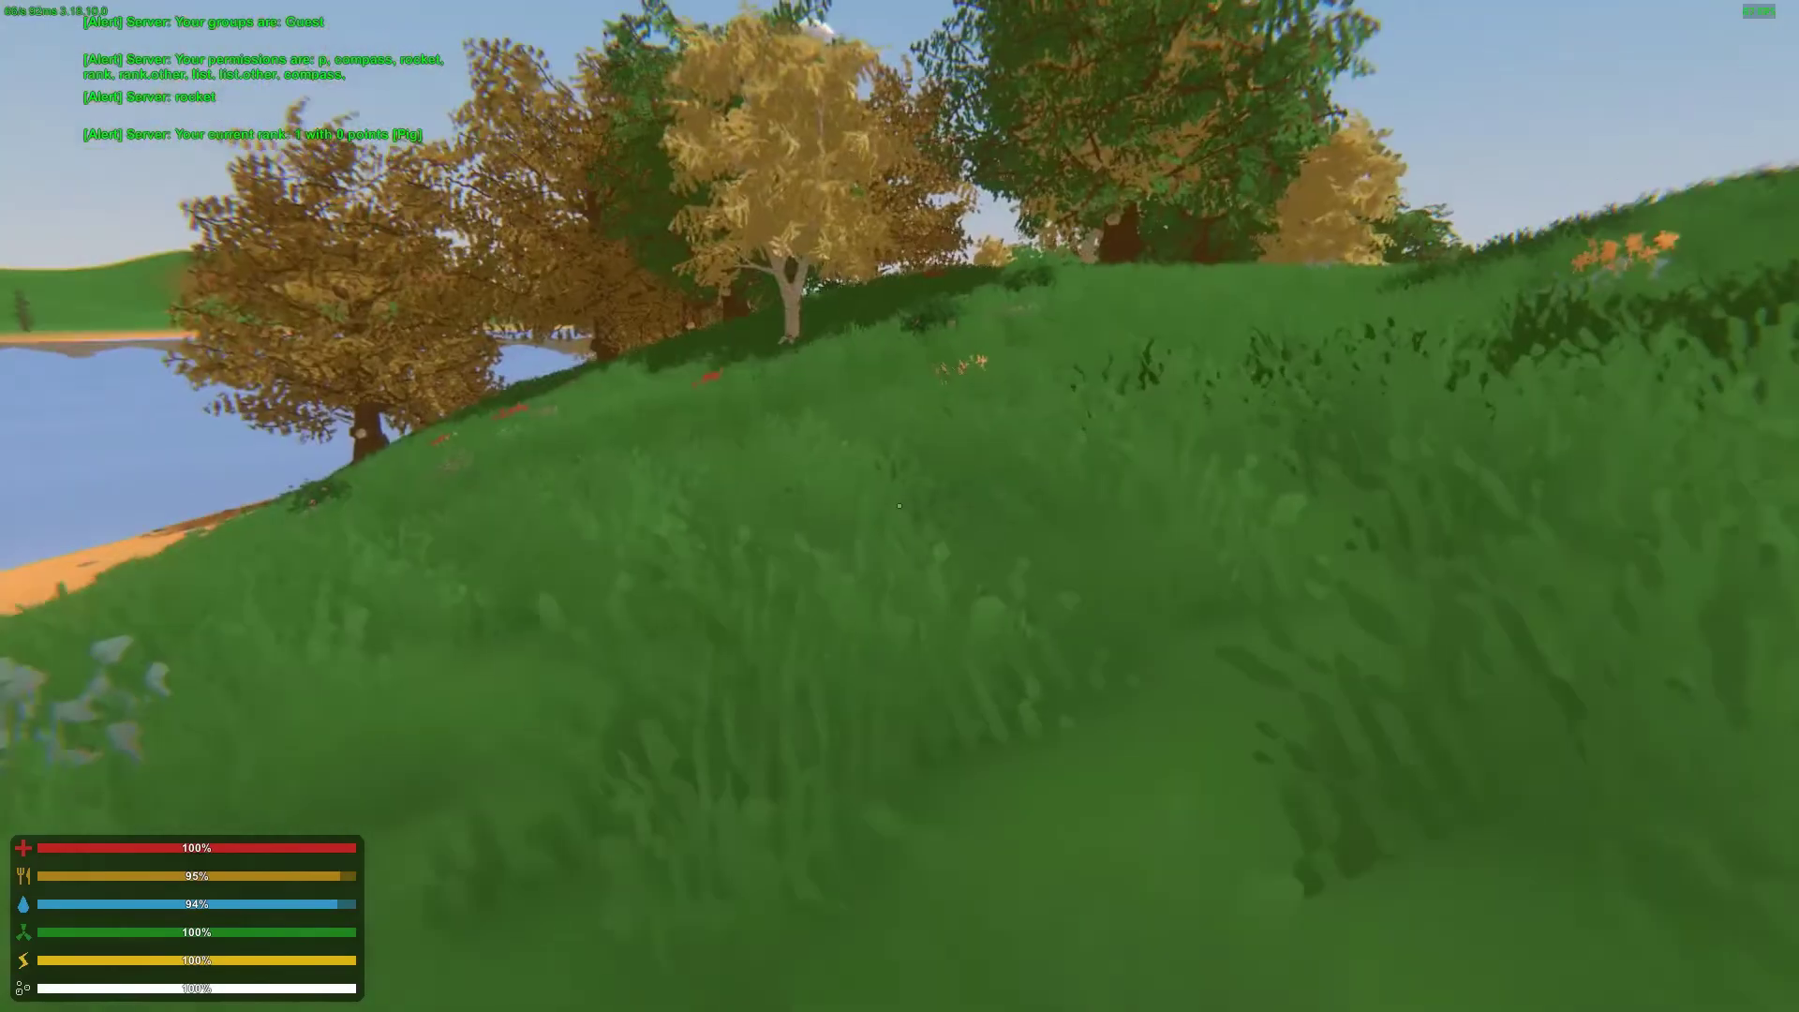
{"action": "key", "text": "w"}
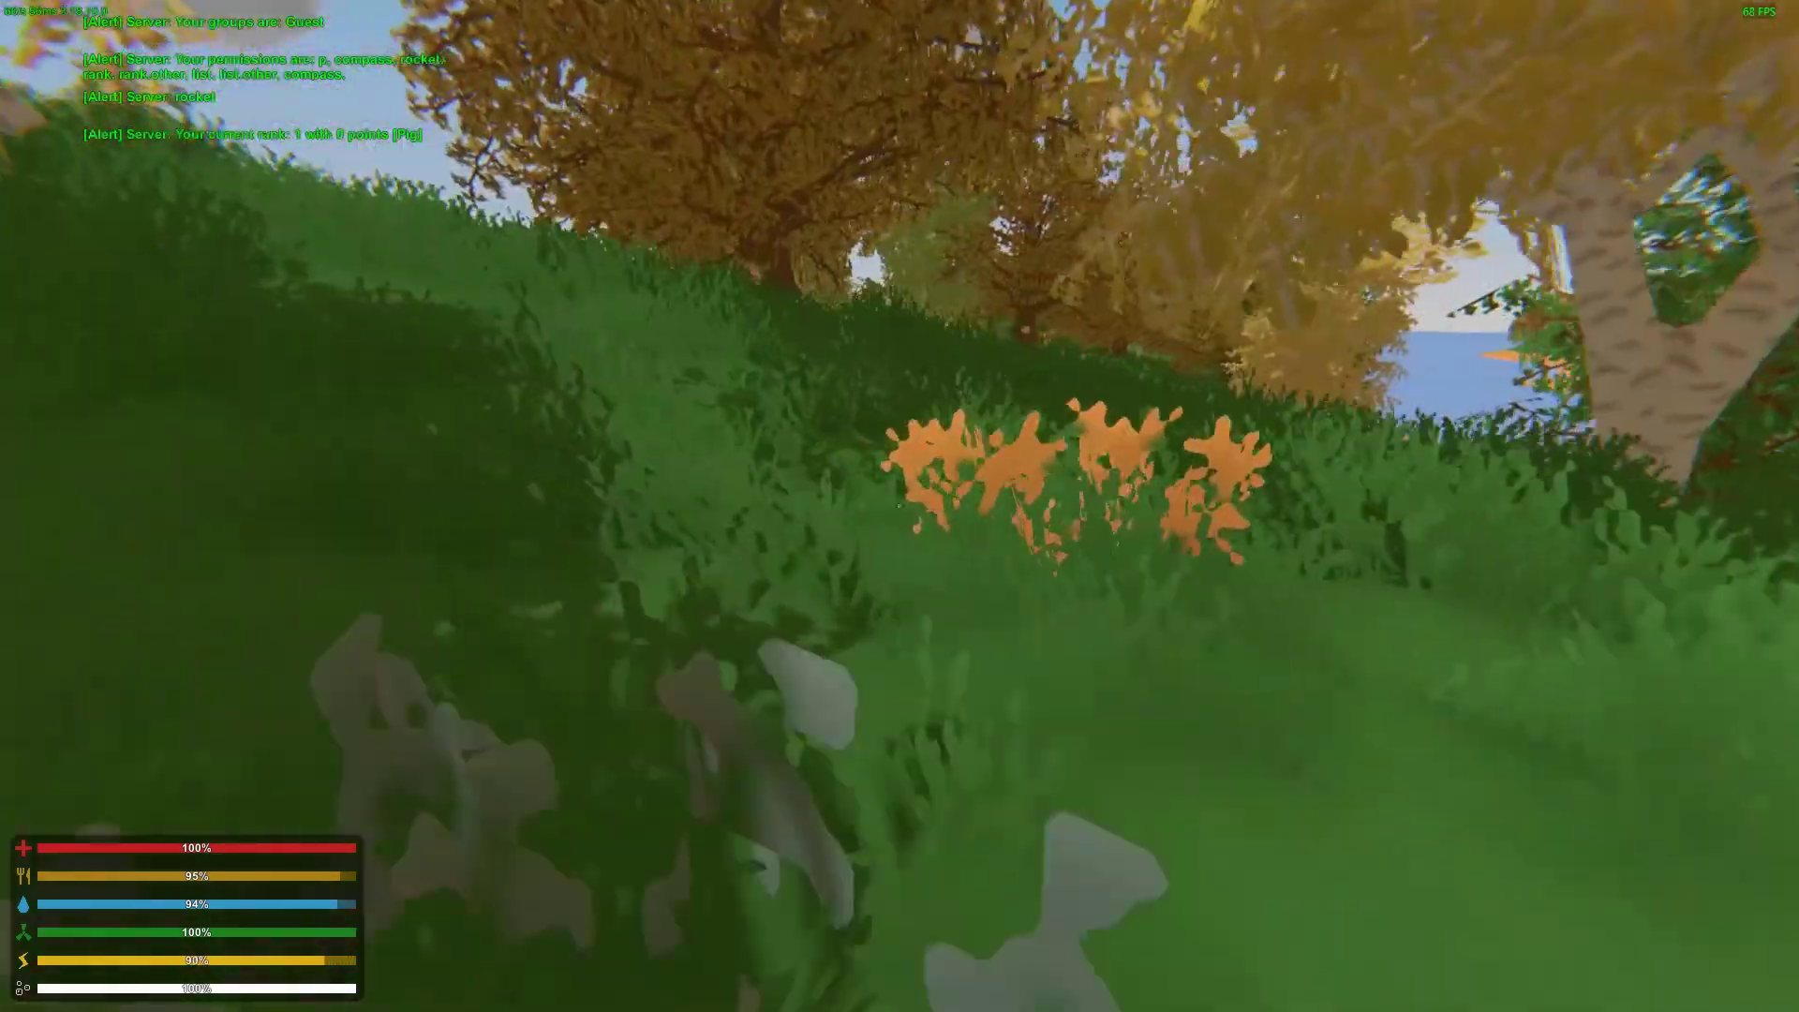
{"action": "key", "text": "j"}
{"action": "key", "text": "Return"}
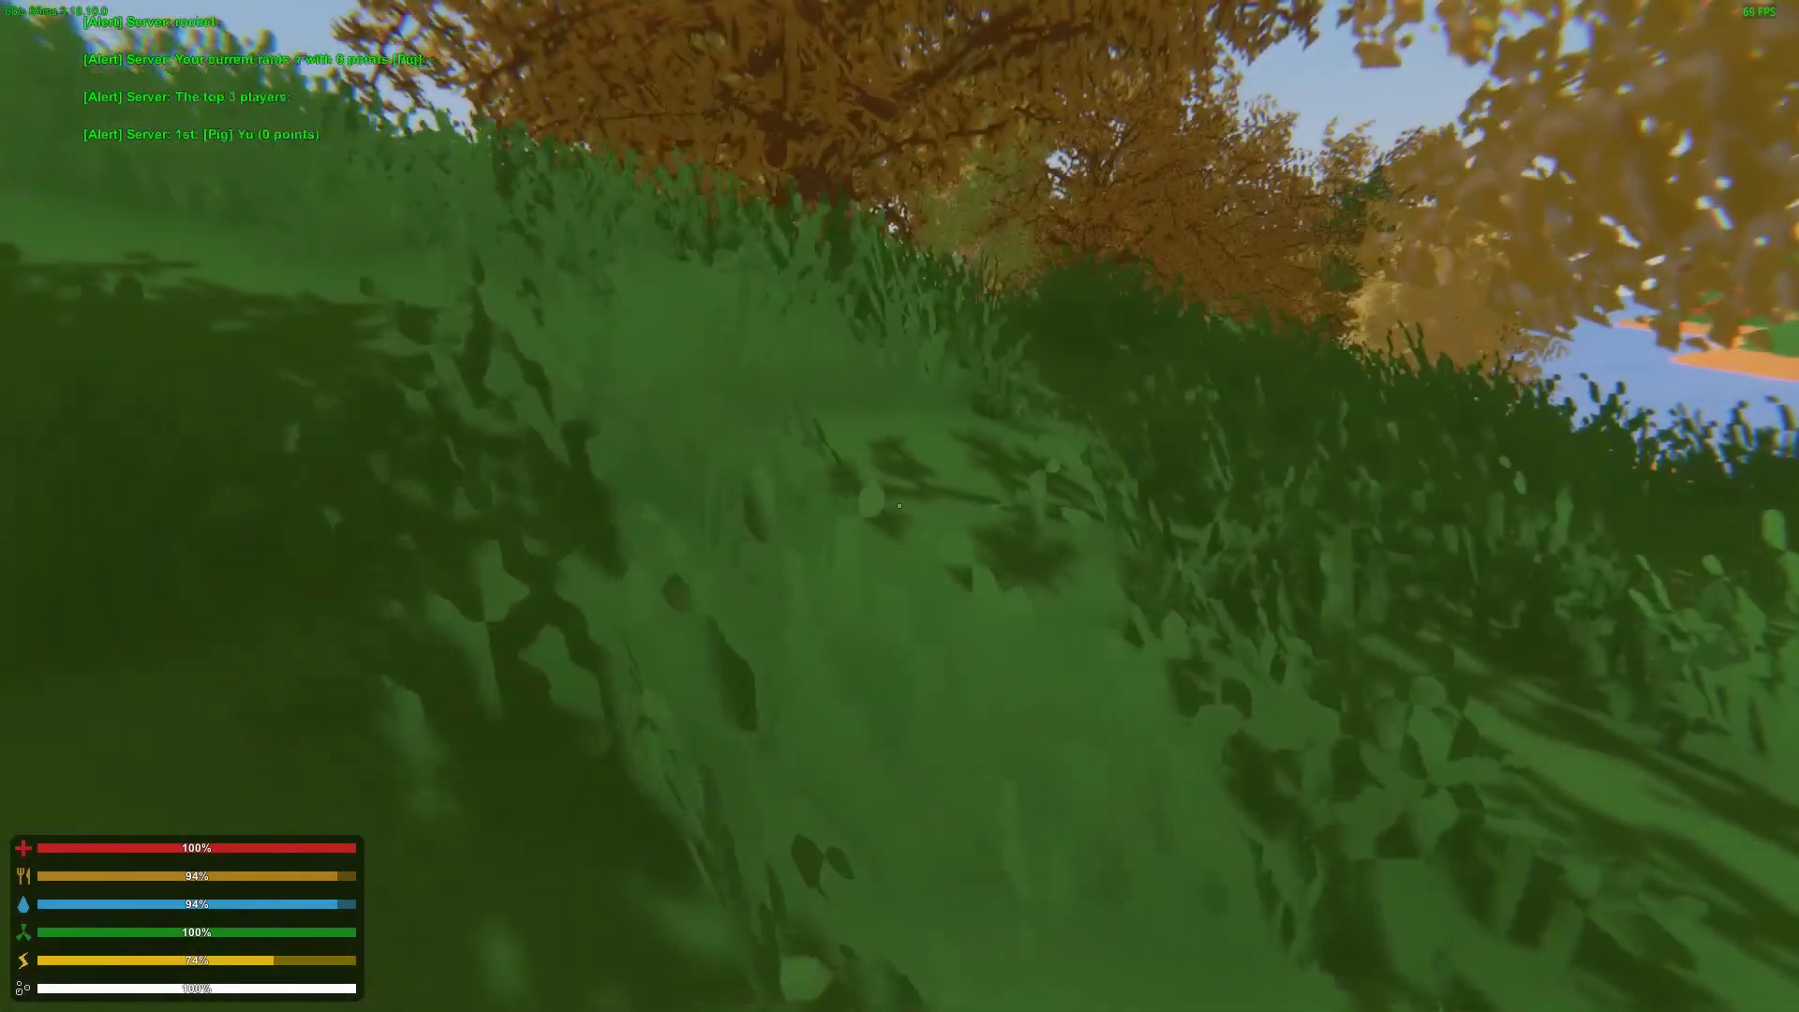
{"action": "key", "text": "w"}
{"action": "key", "text": "w"}
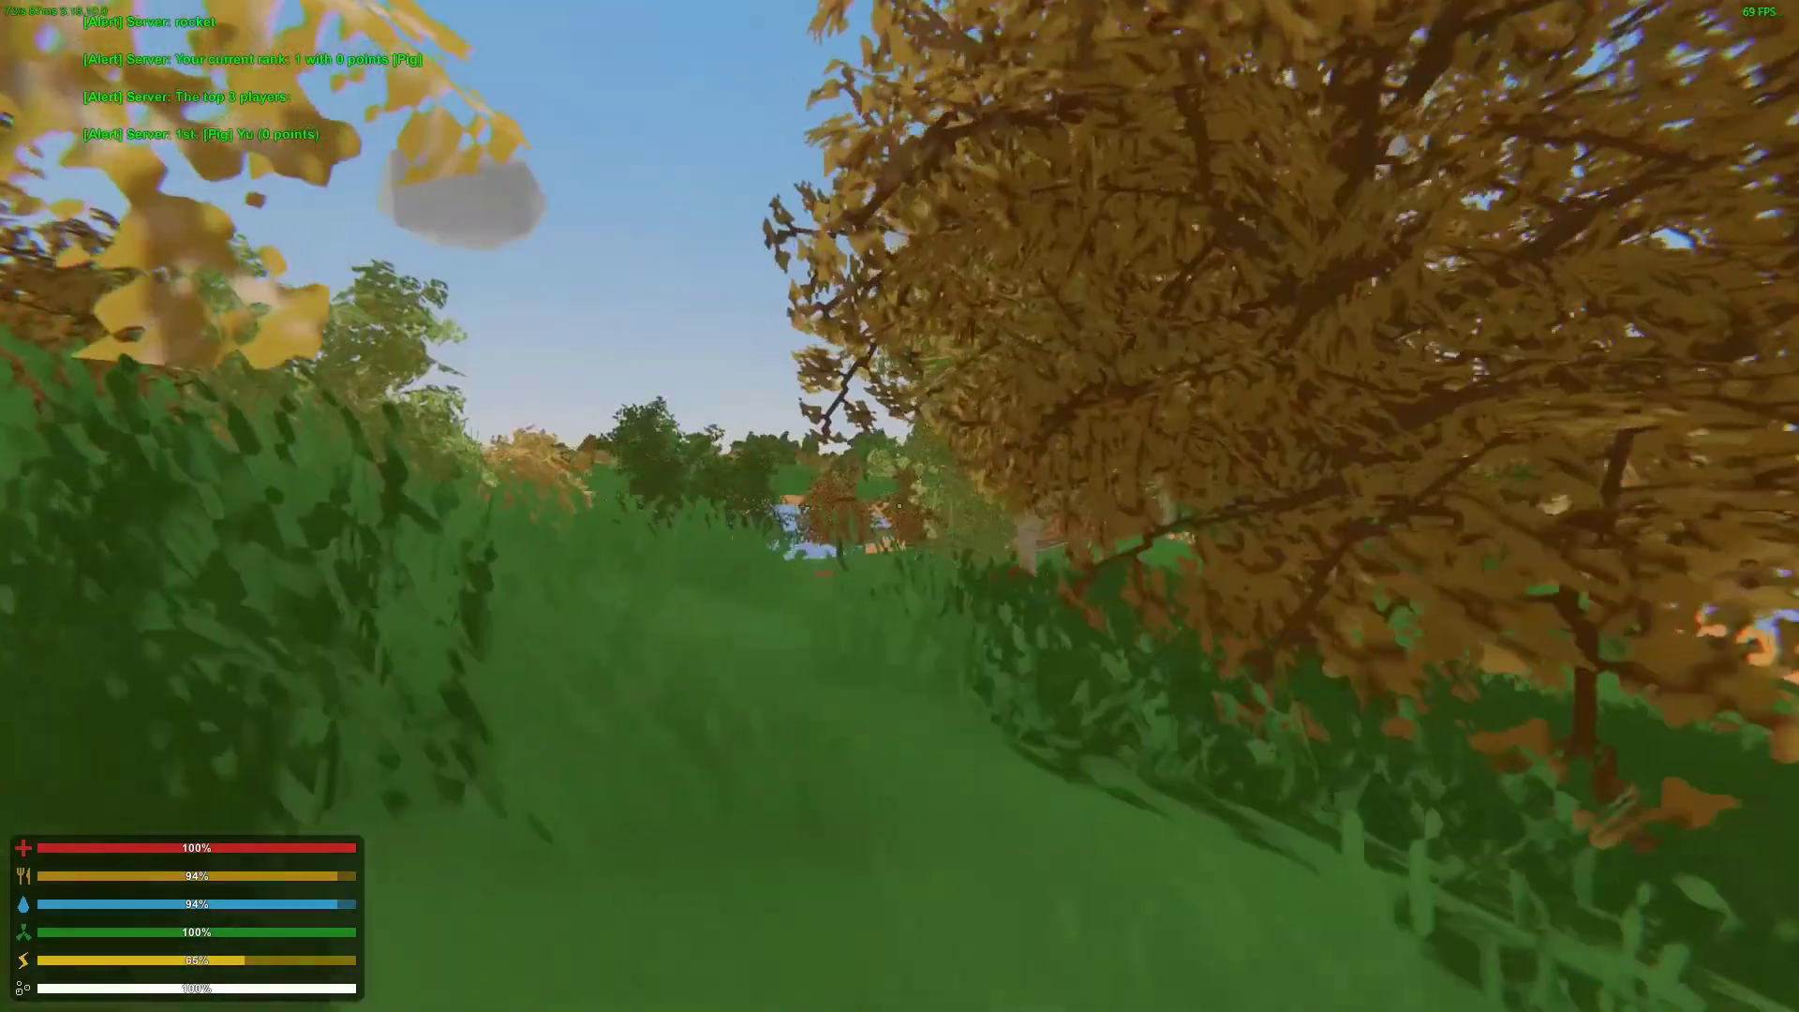
{"action": "key", "text": "w"}
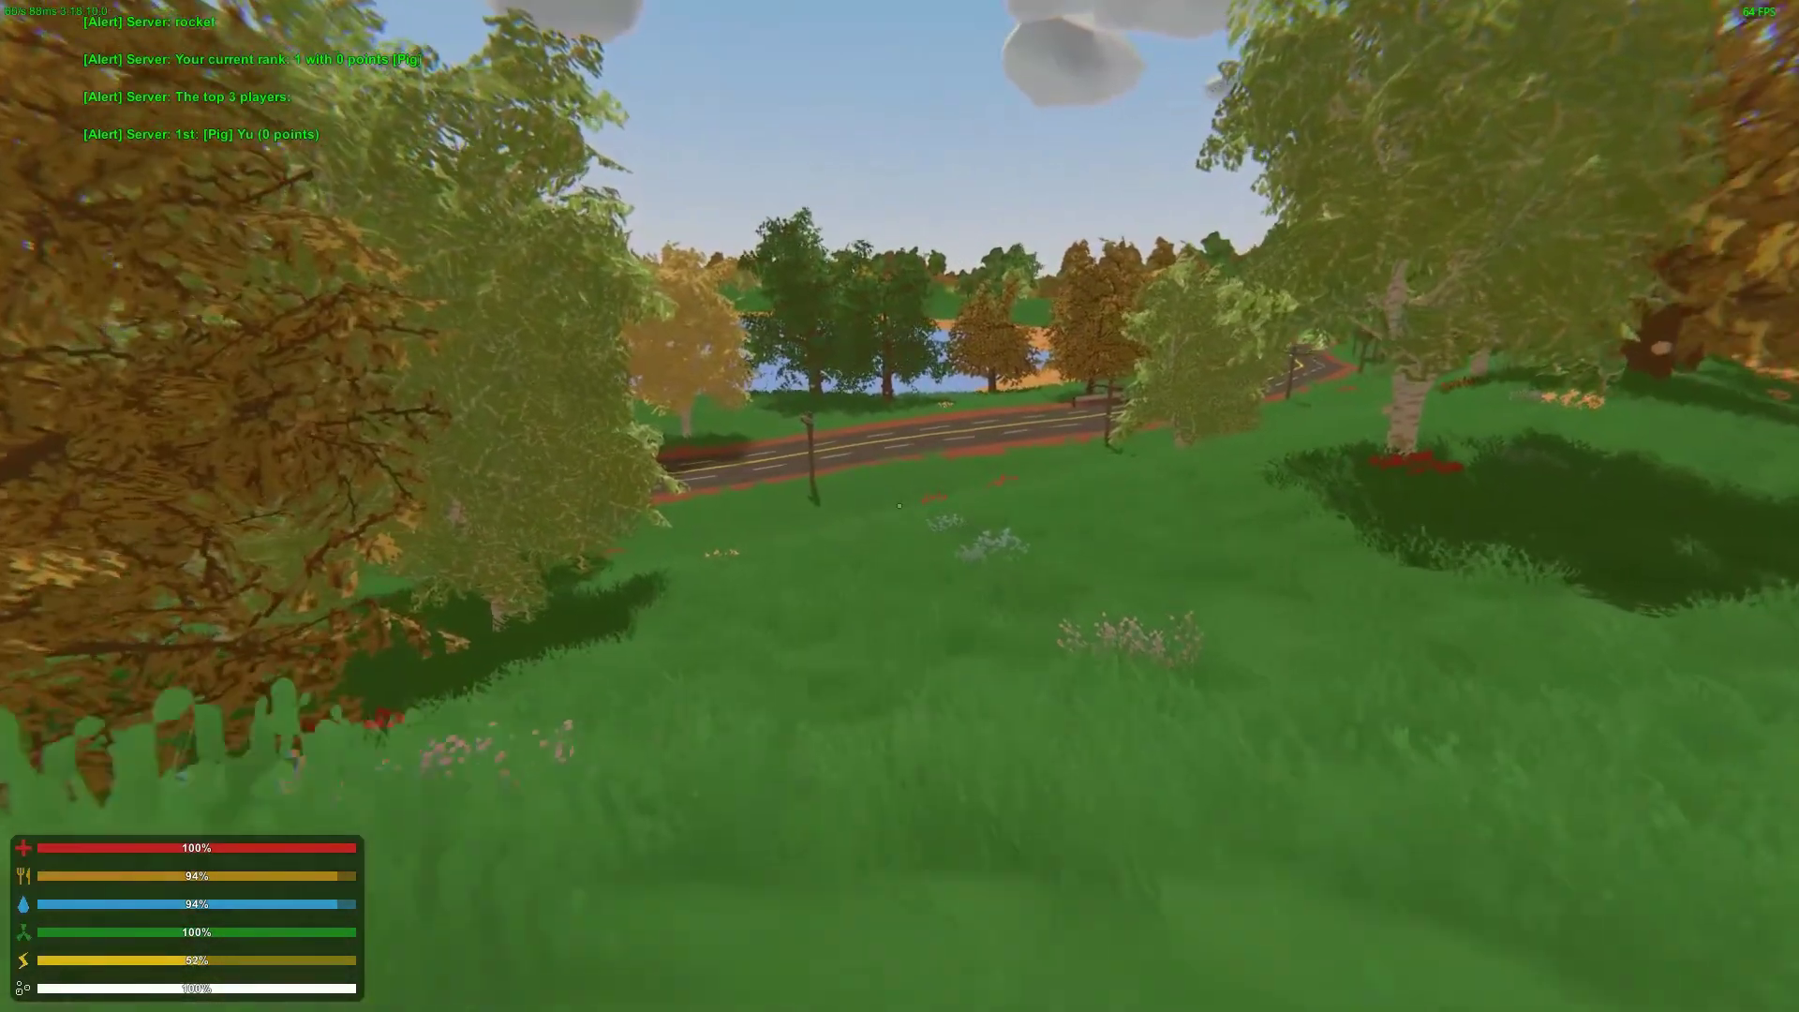
{"action": "key", "text": "w"}
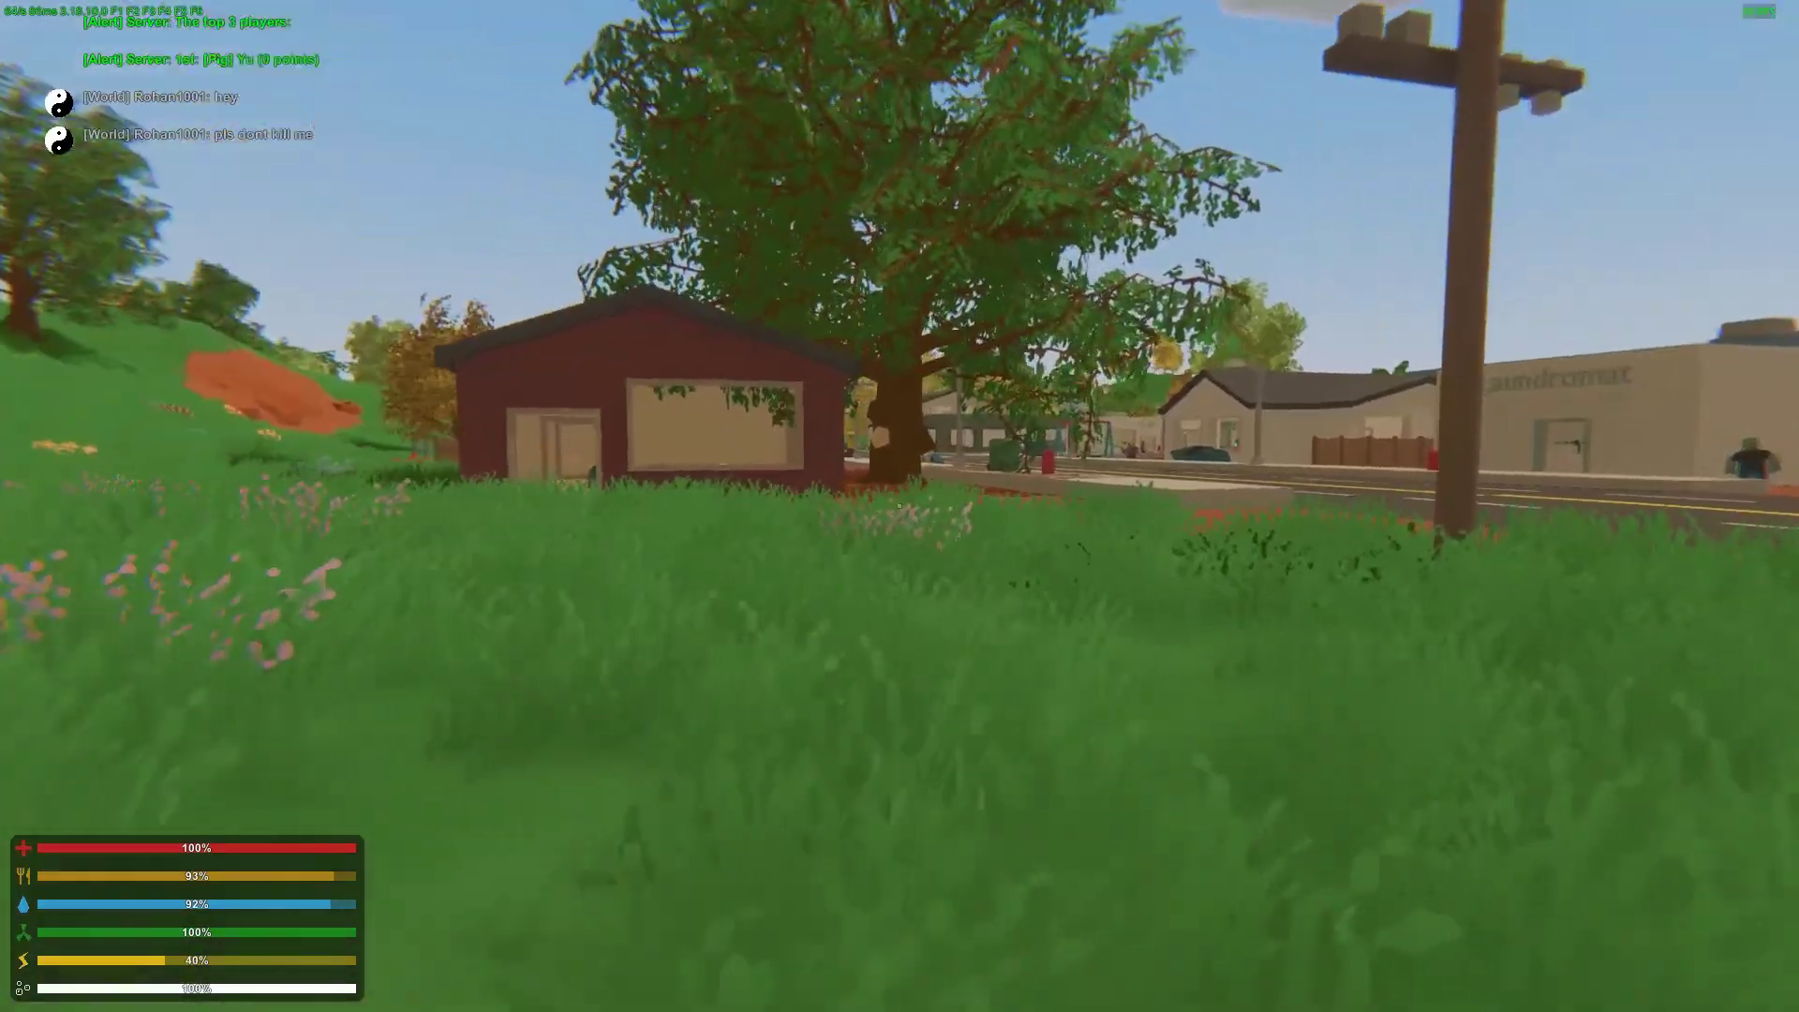
{"action": "key", "text": "w"}
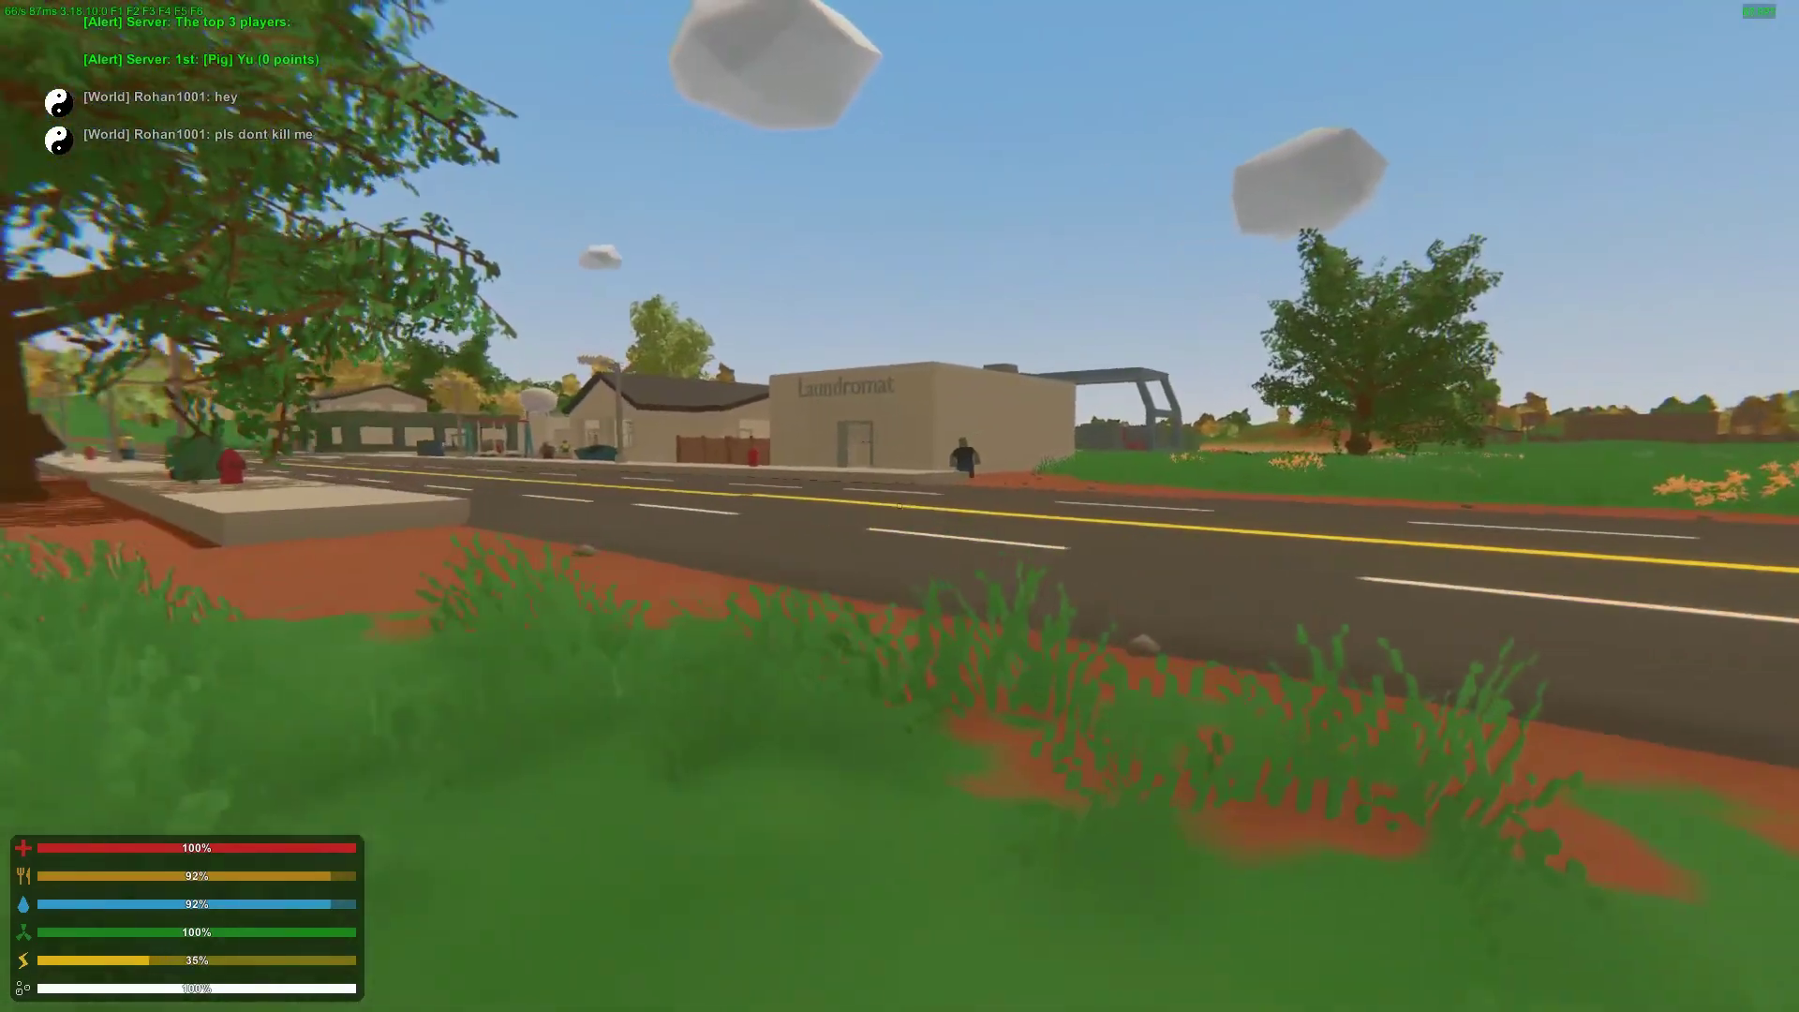
{"action": "key", "text": "w"}
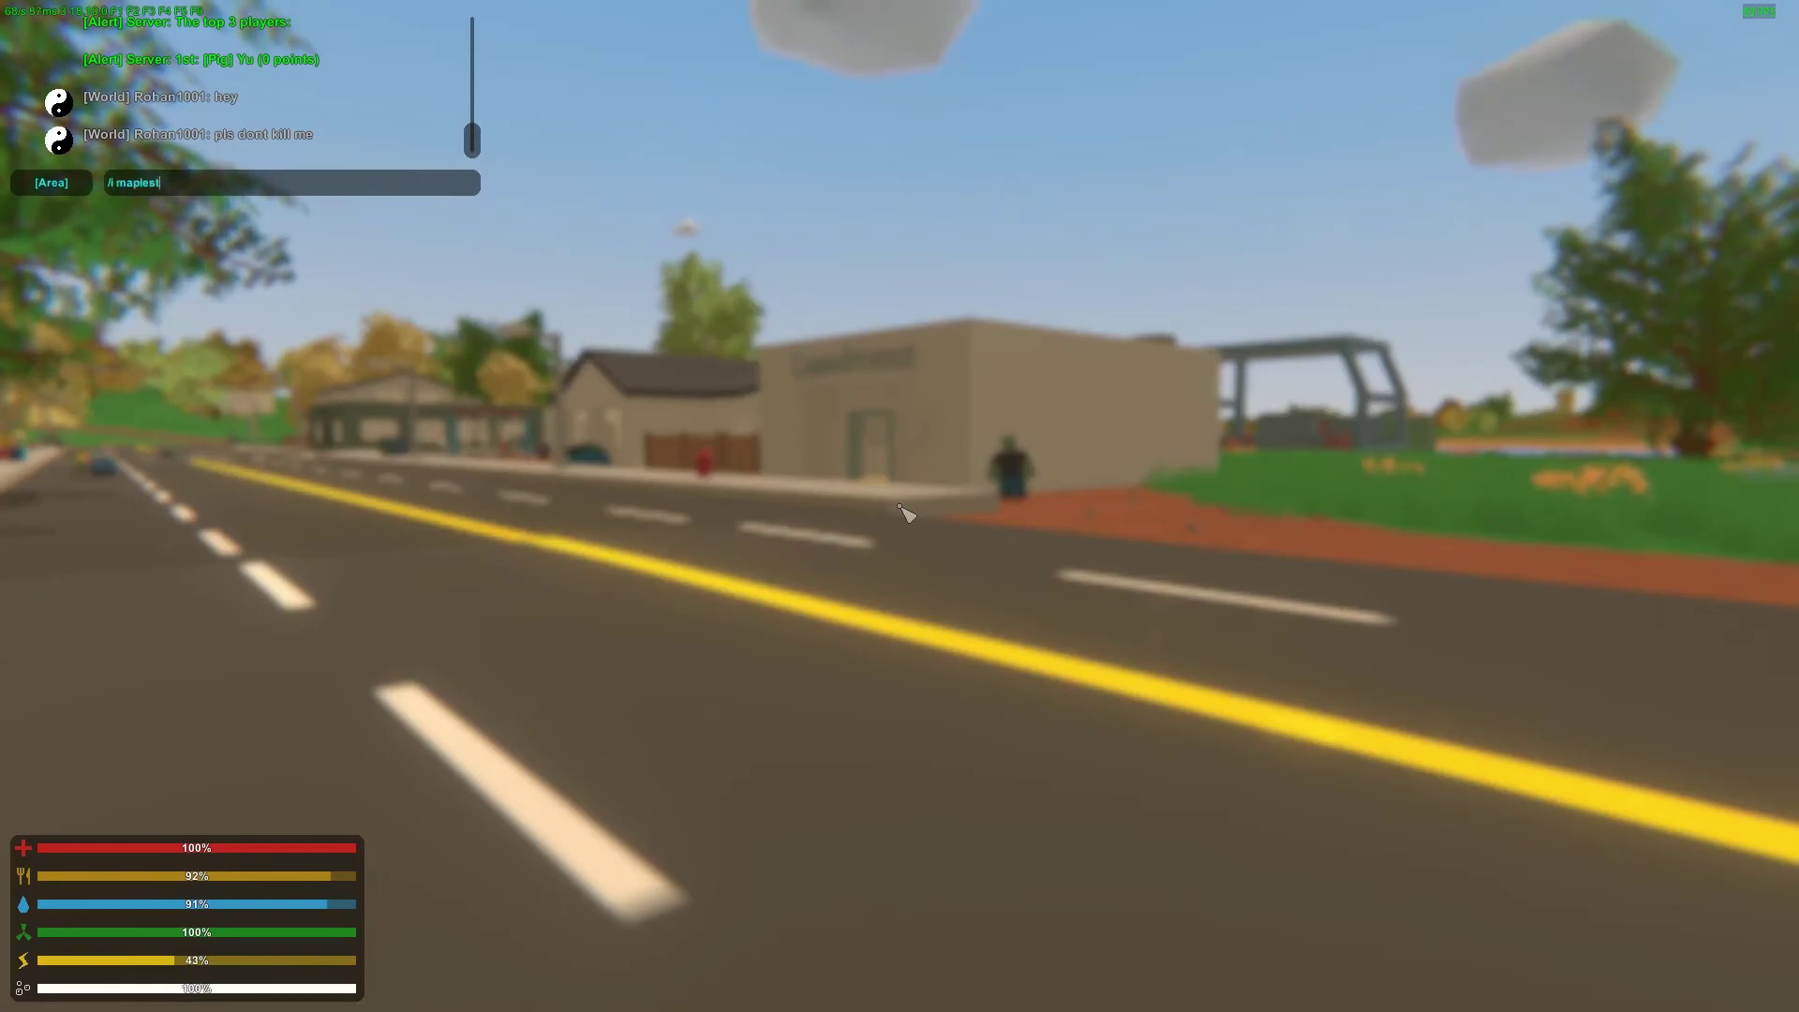
Equip the rifle and shoot the first zombies in the street, raising rank points
{"action": "key", "text": "1"}
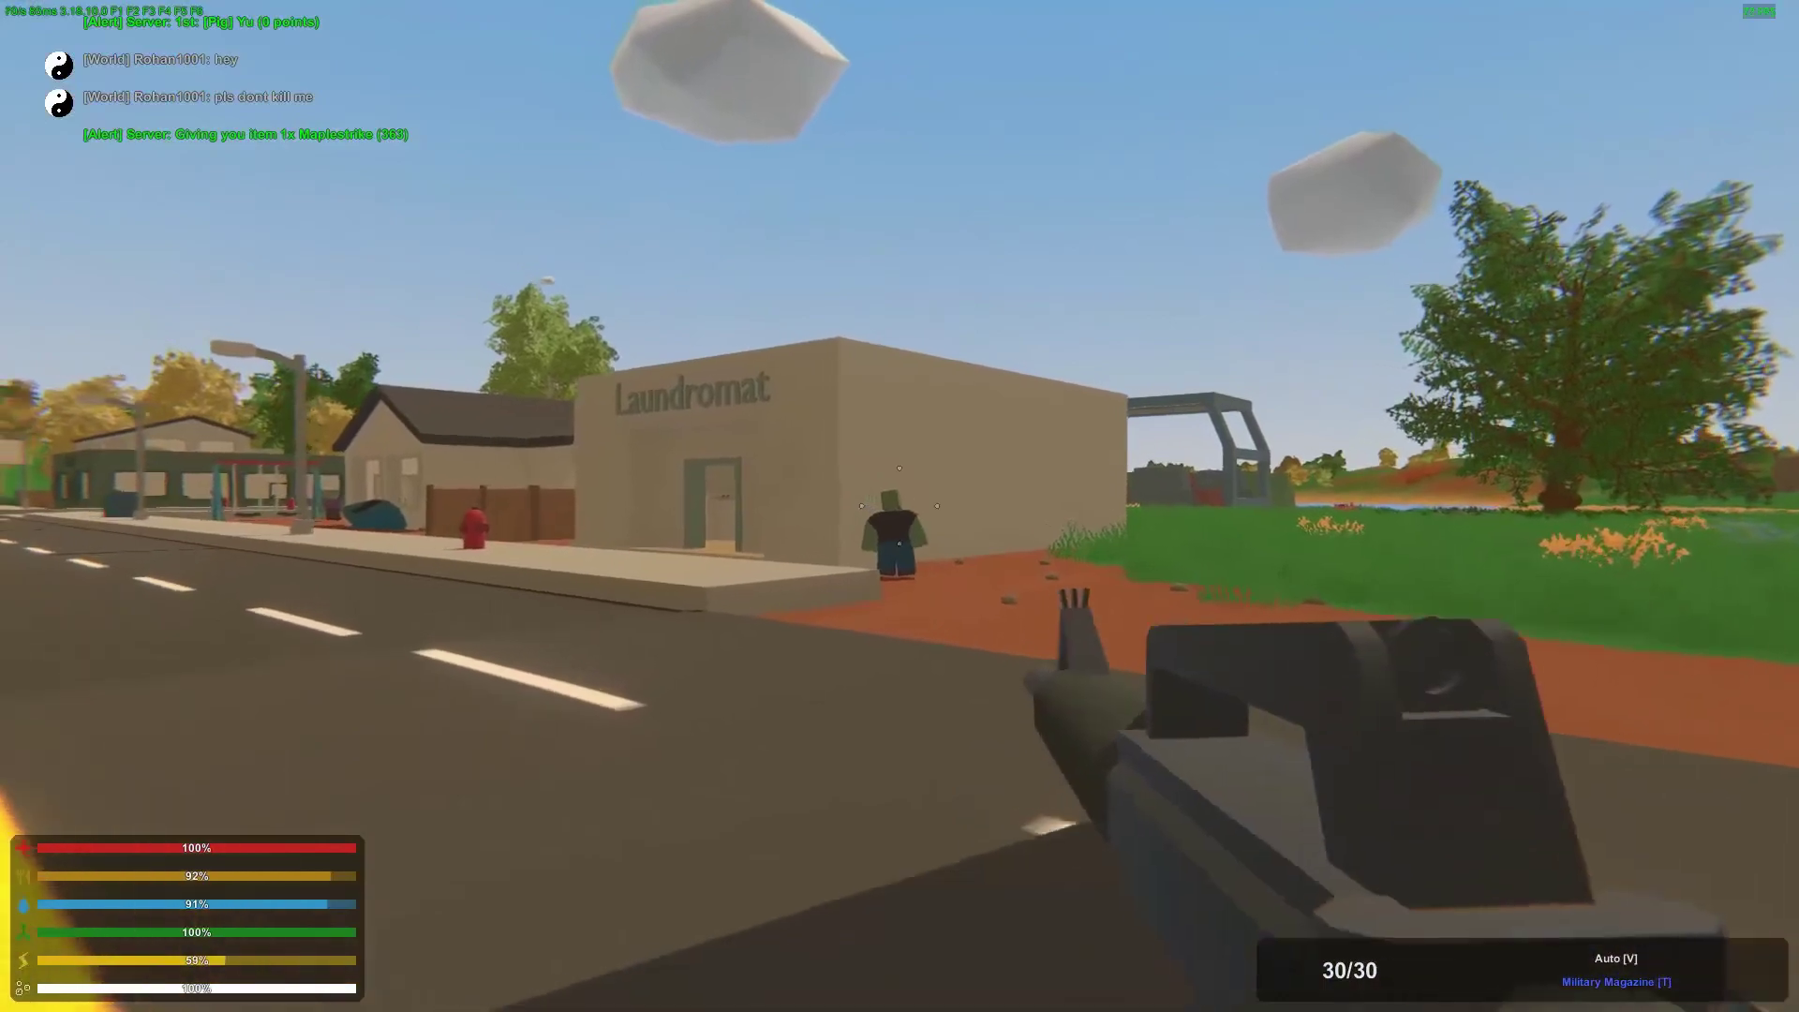
{"action": "right_click", "coordinate": [900, 506]}
{"action": "left_click", "coordinate": [899, 506]}
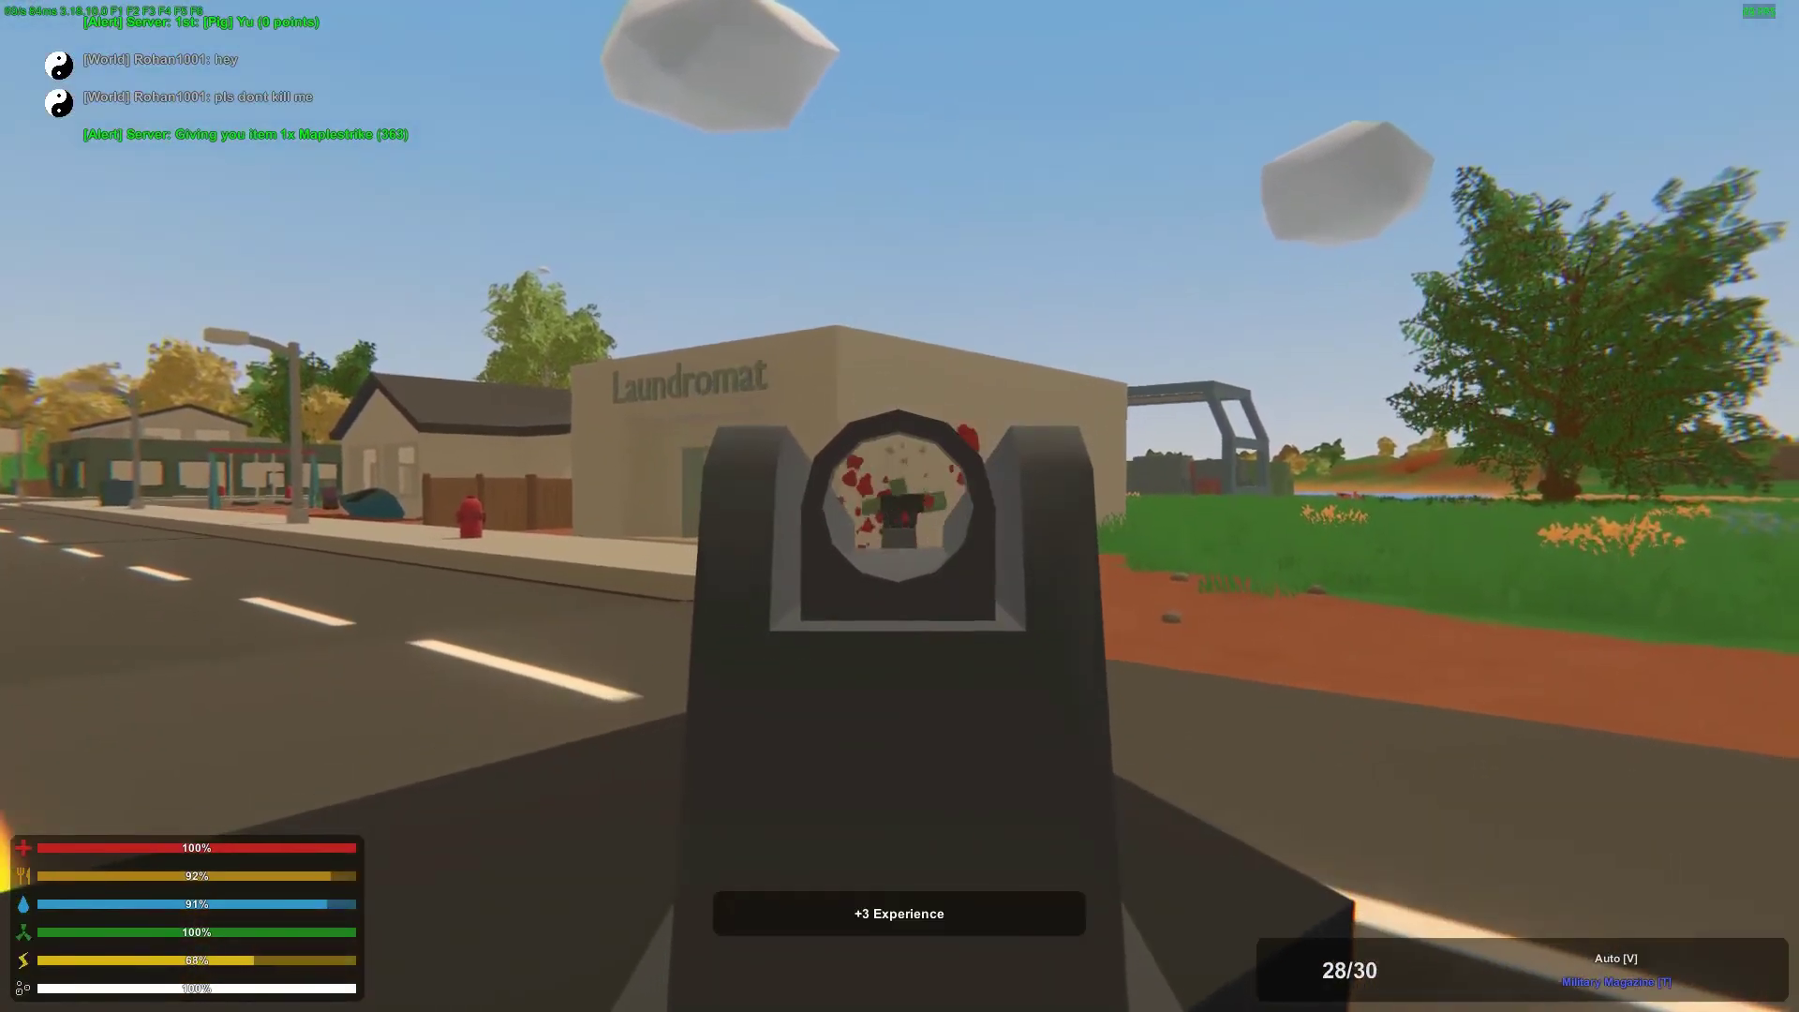
{"action": "right_click", "coordinate": [900, 506]}
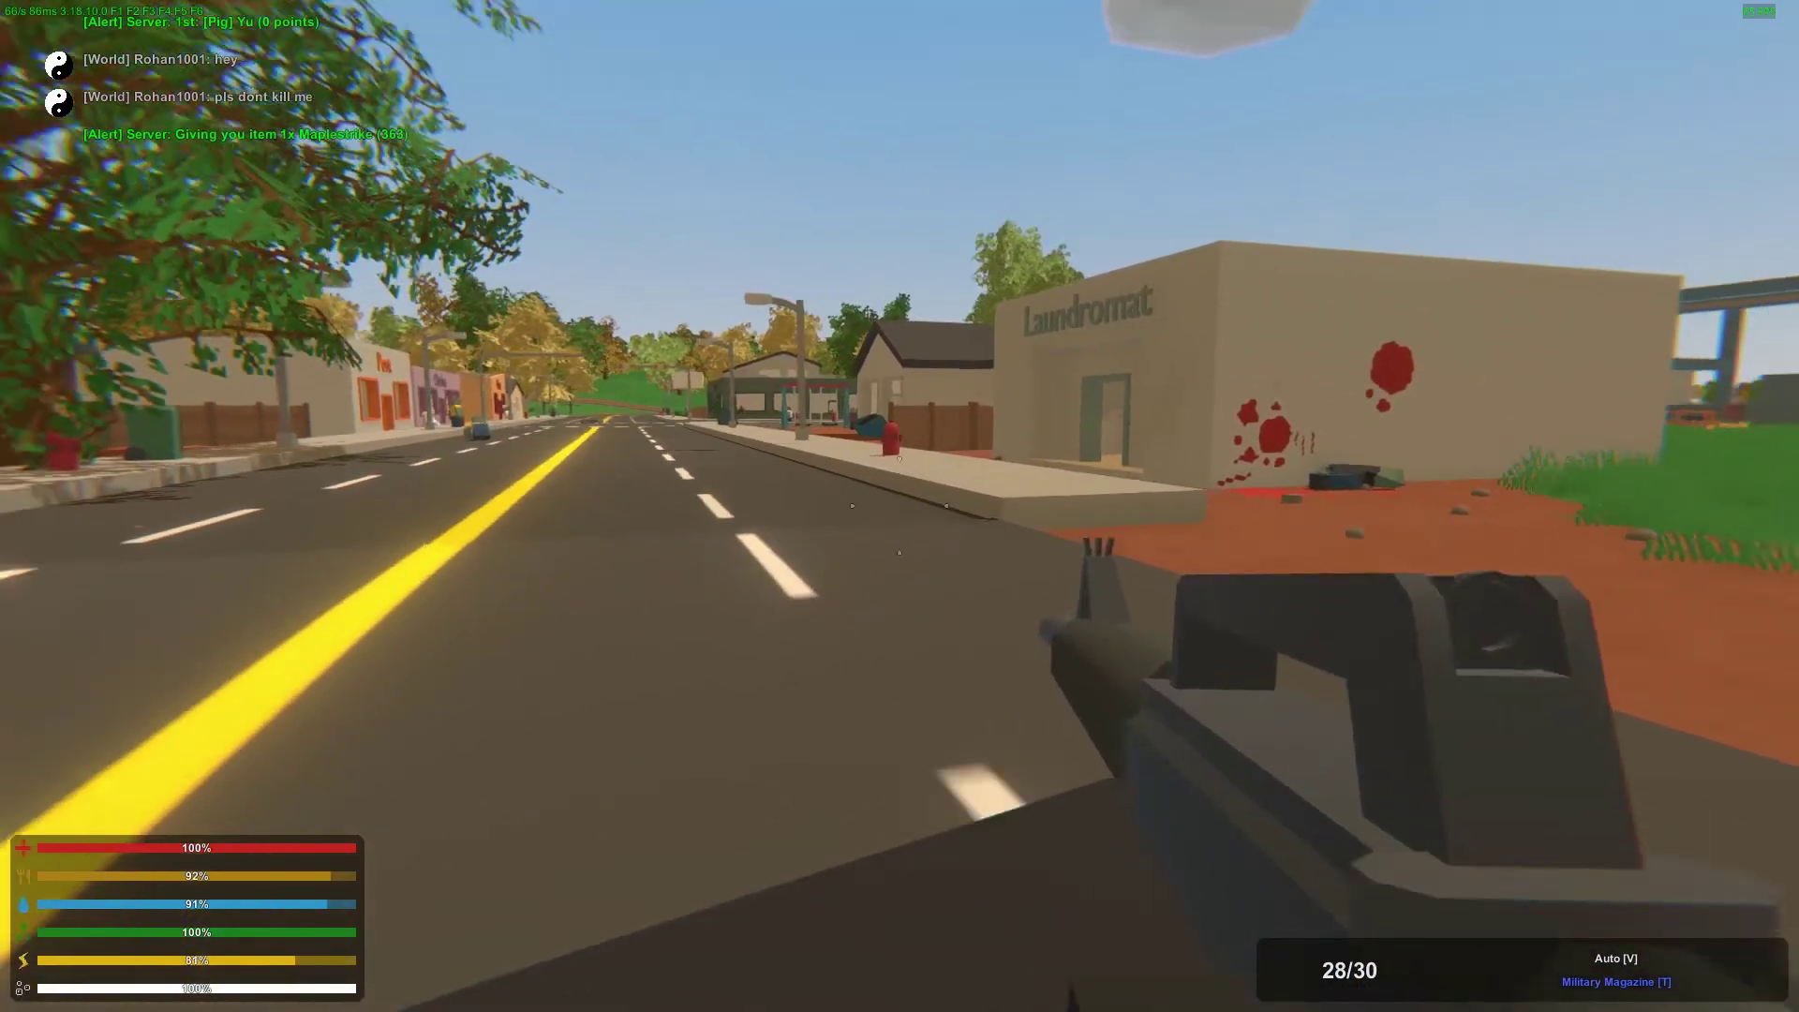
{"action": "type", "text": "kra"}
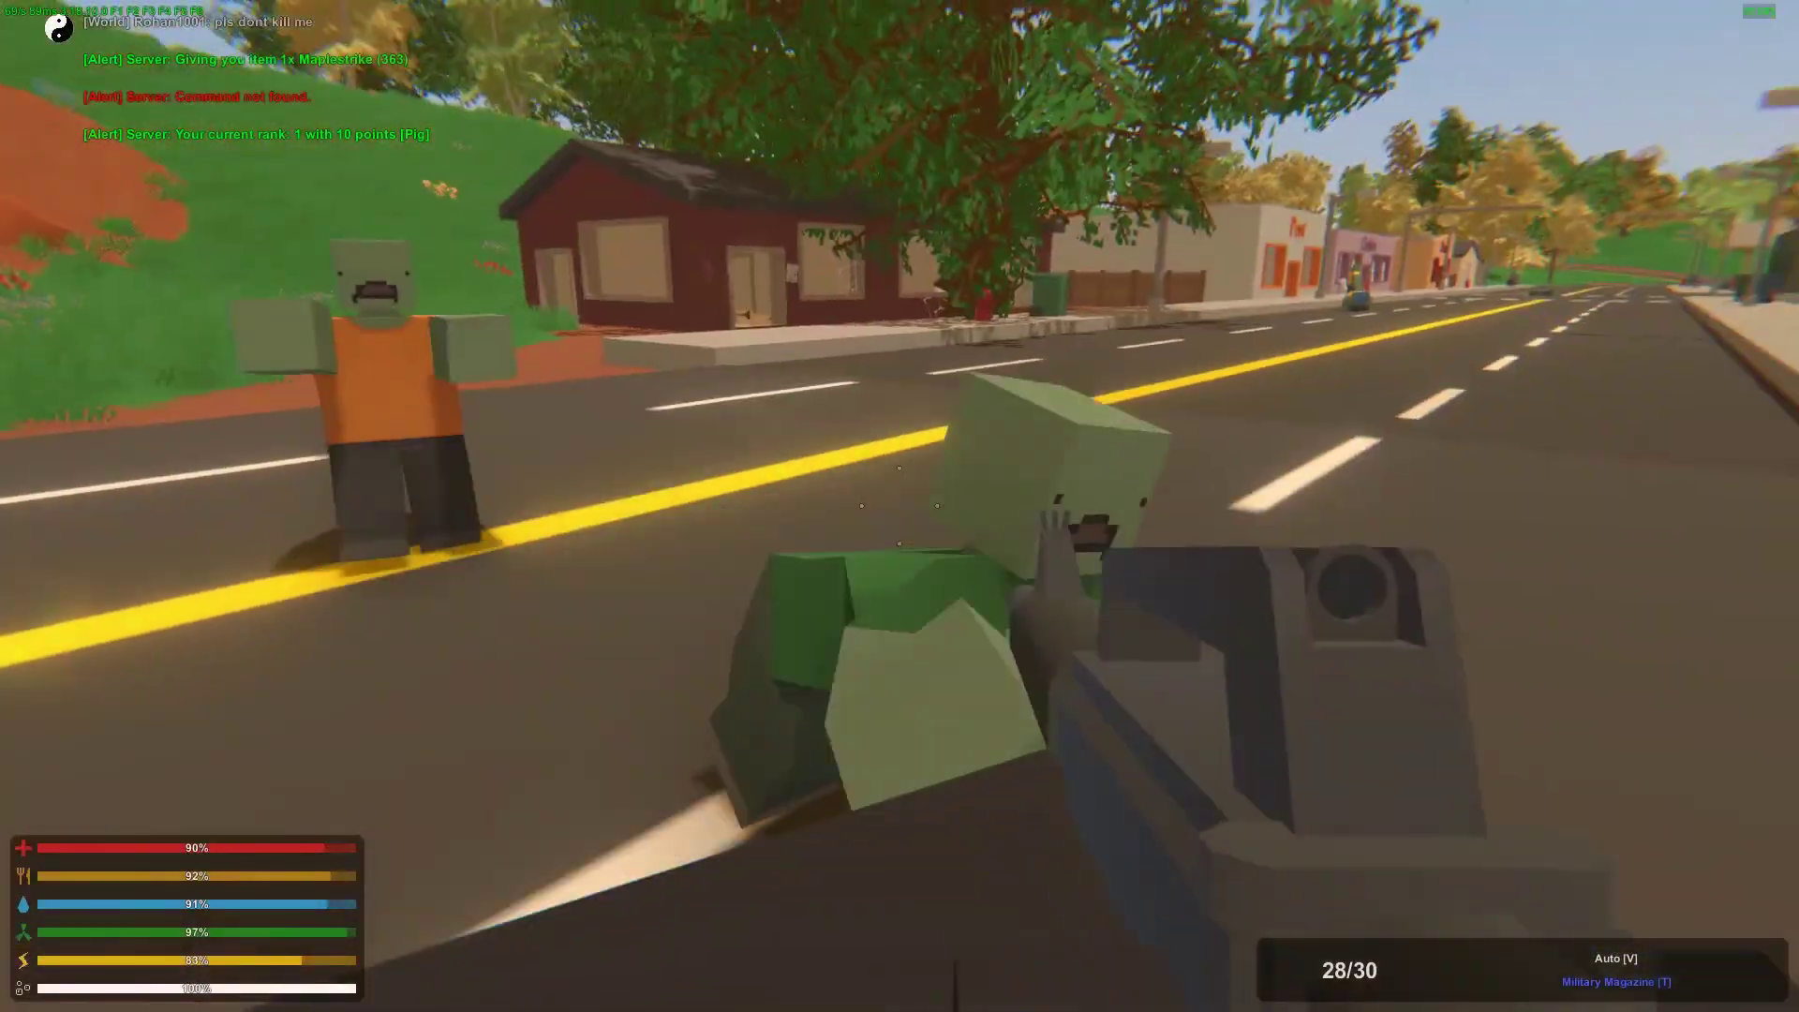
{"action": "left_click", "coordinate": [900, 507]}
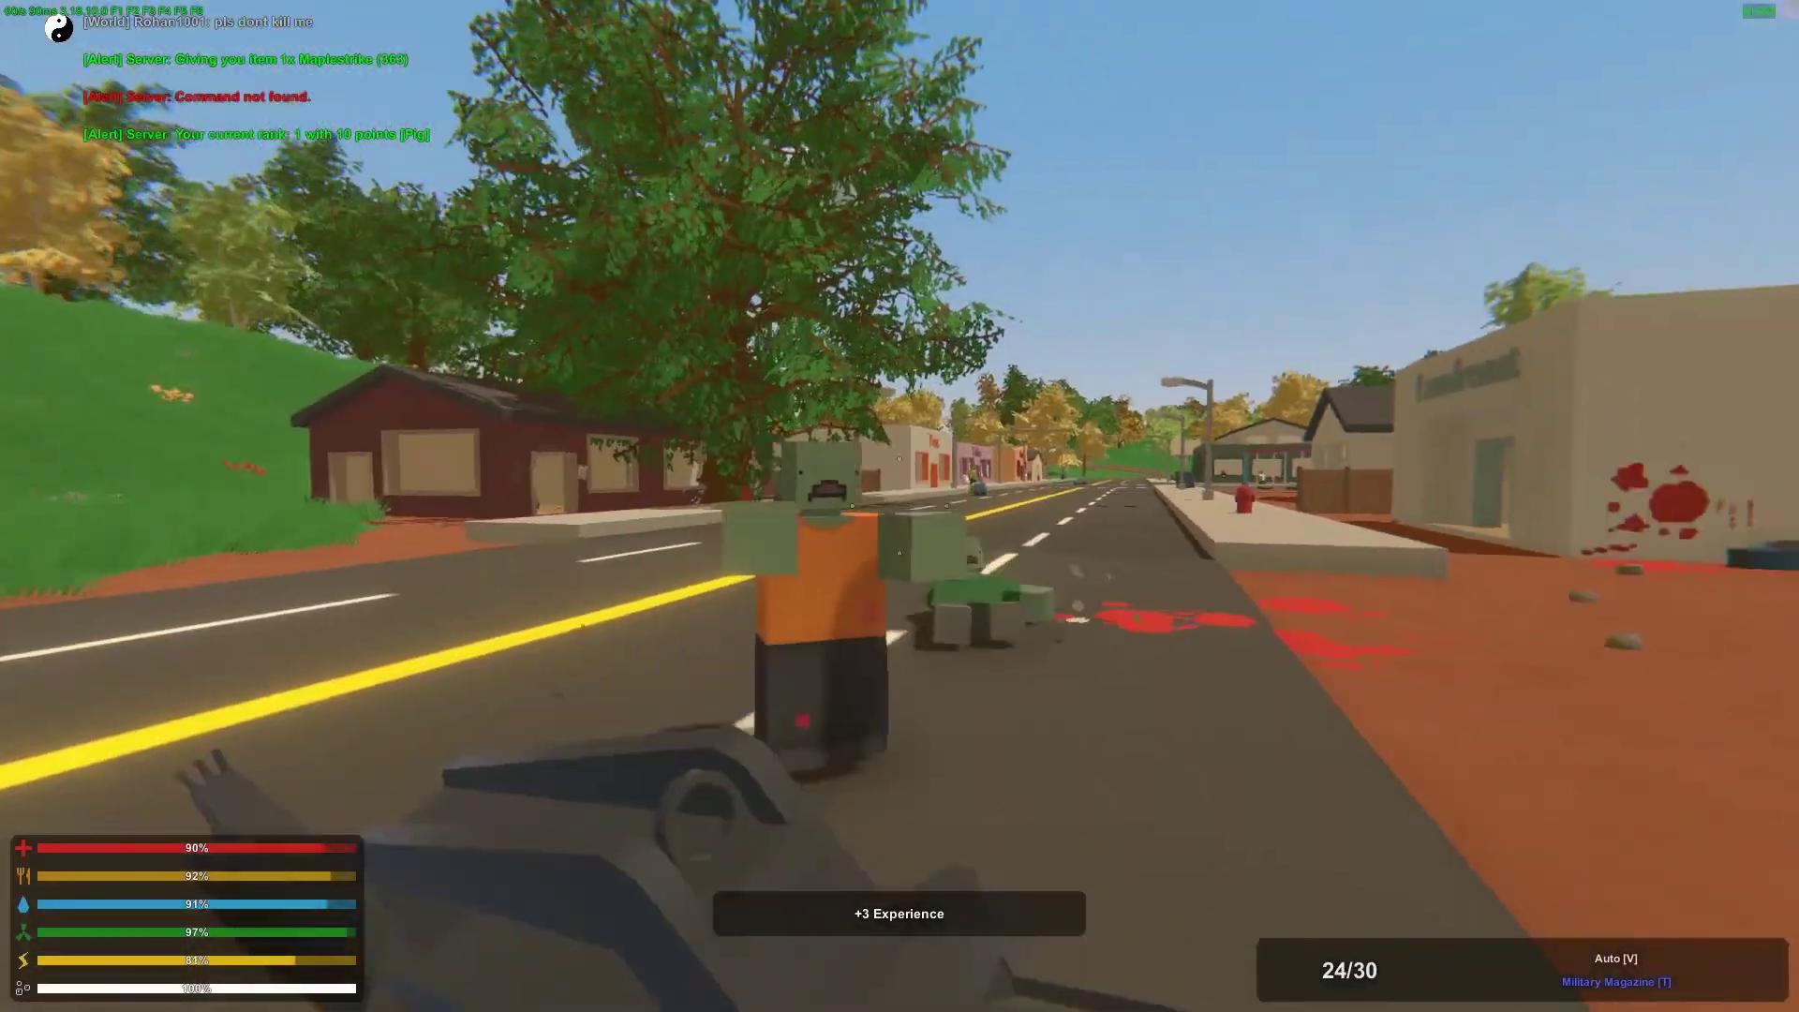
{"action": "right_click", "coordinate": [900, 506]}
{"action": "left_click", "coordinate": [900, 507]}
{"action": "right_click", "coordinate": [901, 507]}
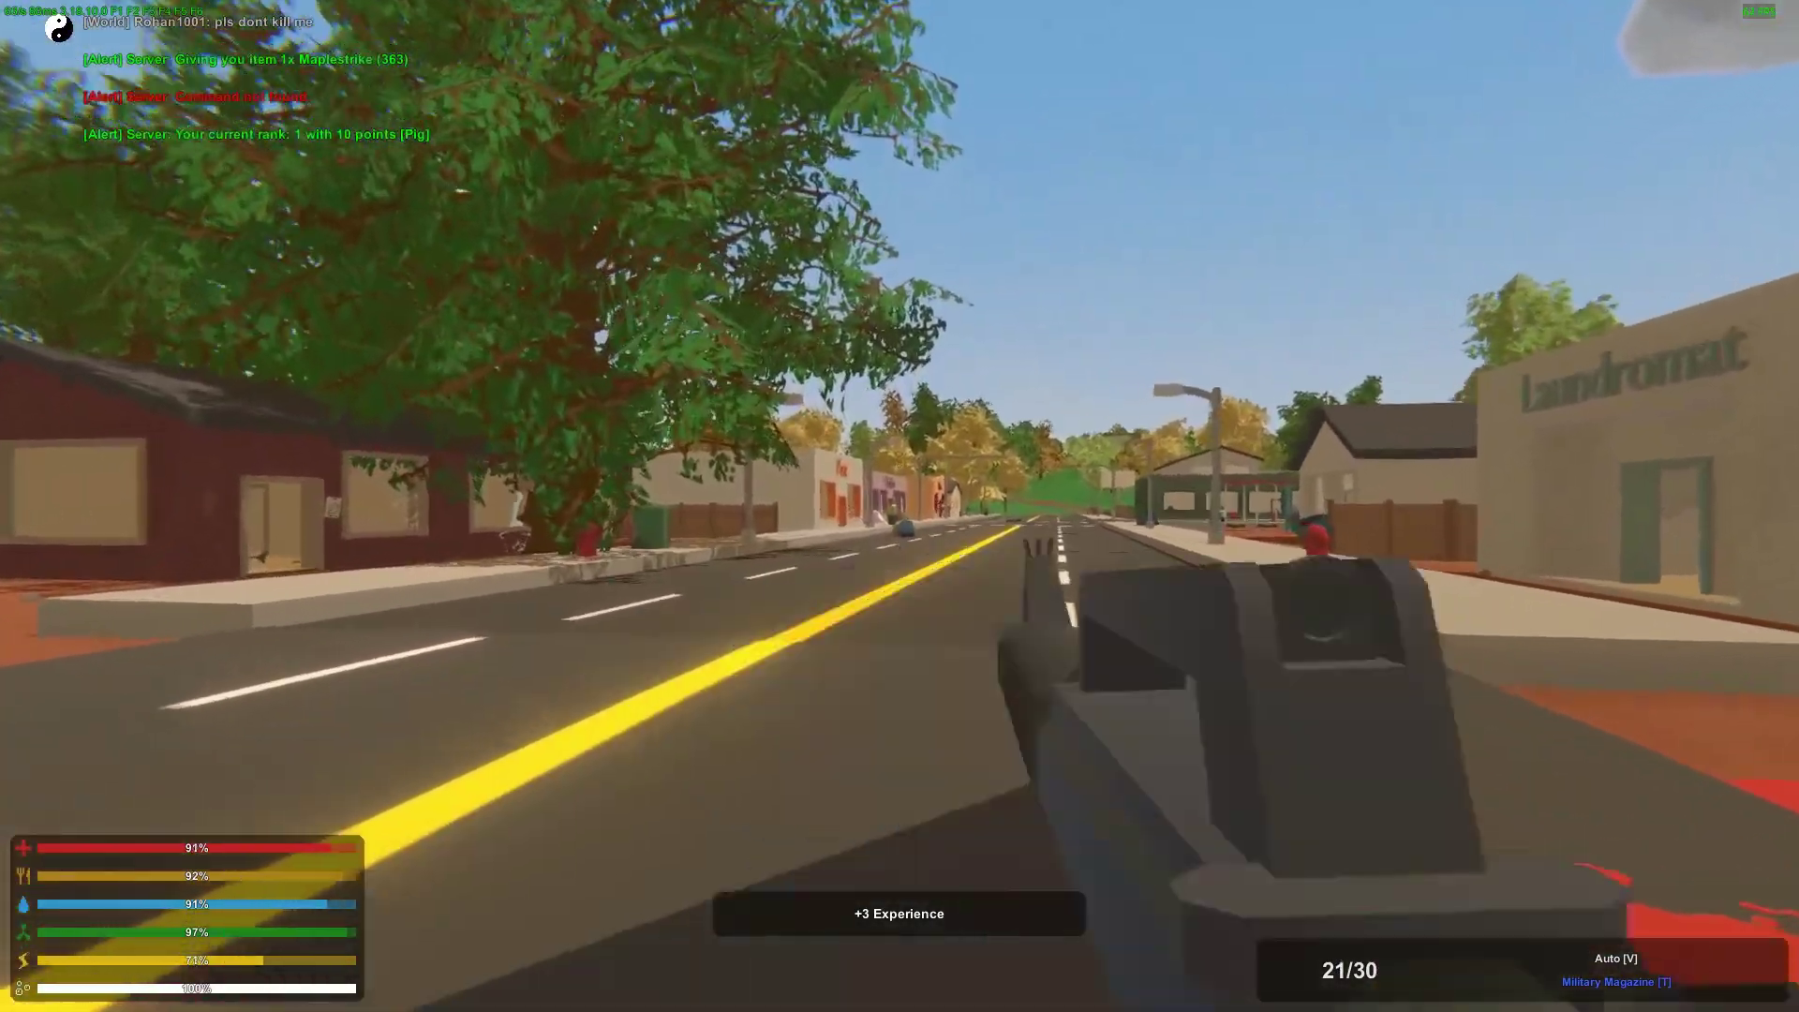
{"action": "right_click", "coordinate": [900, 507]}
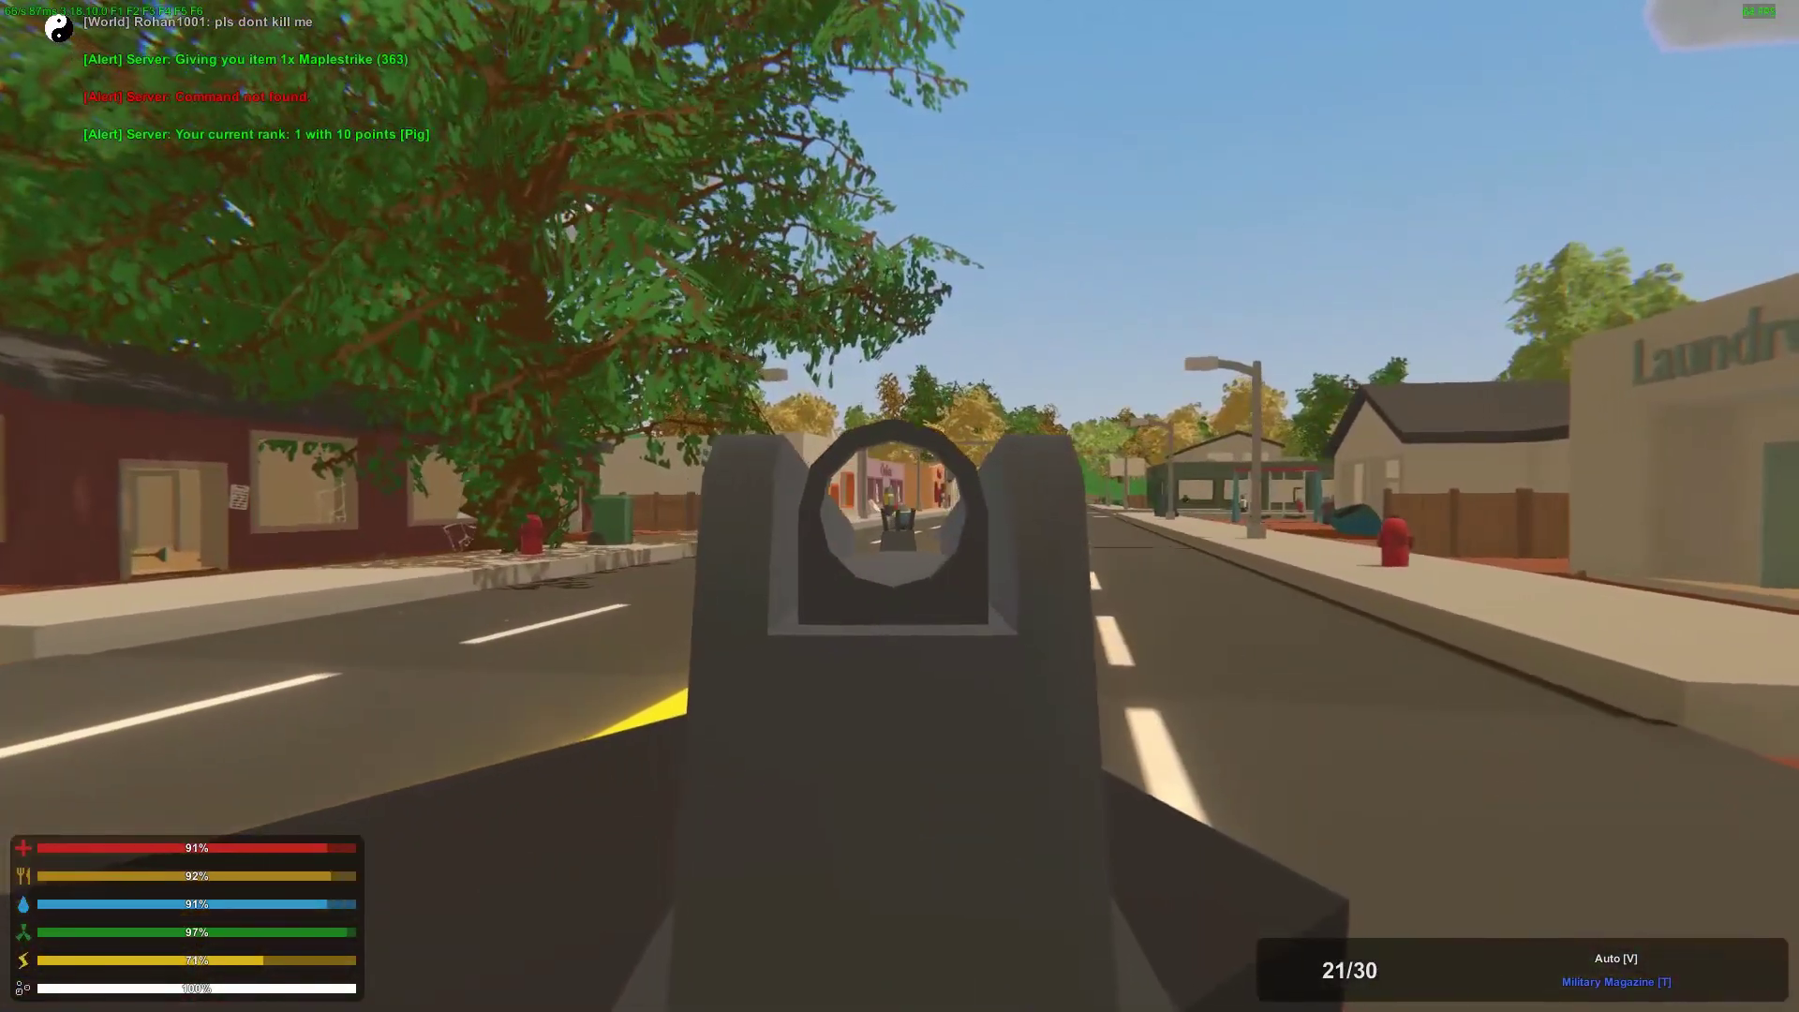
{"action": "left_click", "coordinate": [900, 506]}
{"action": "left_click", "coordinate": [900, 506]}
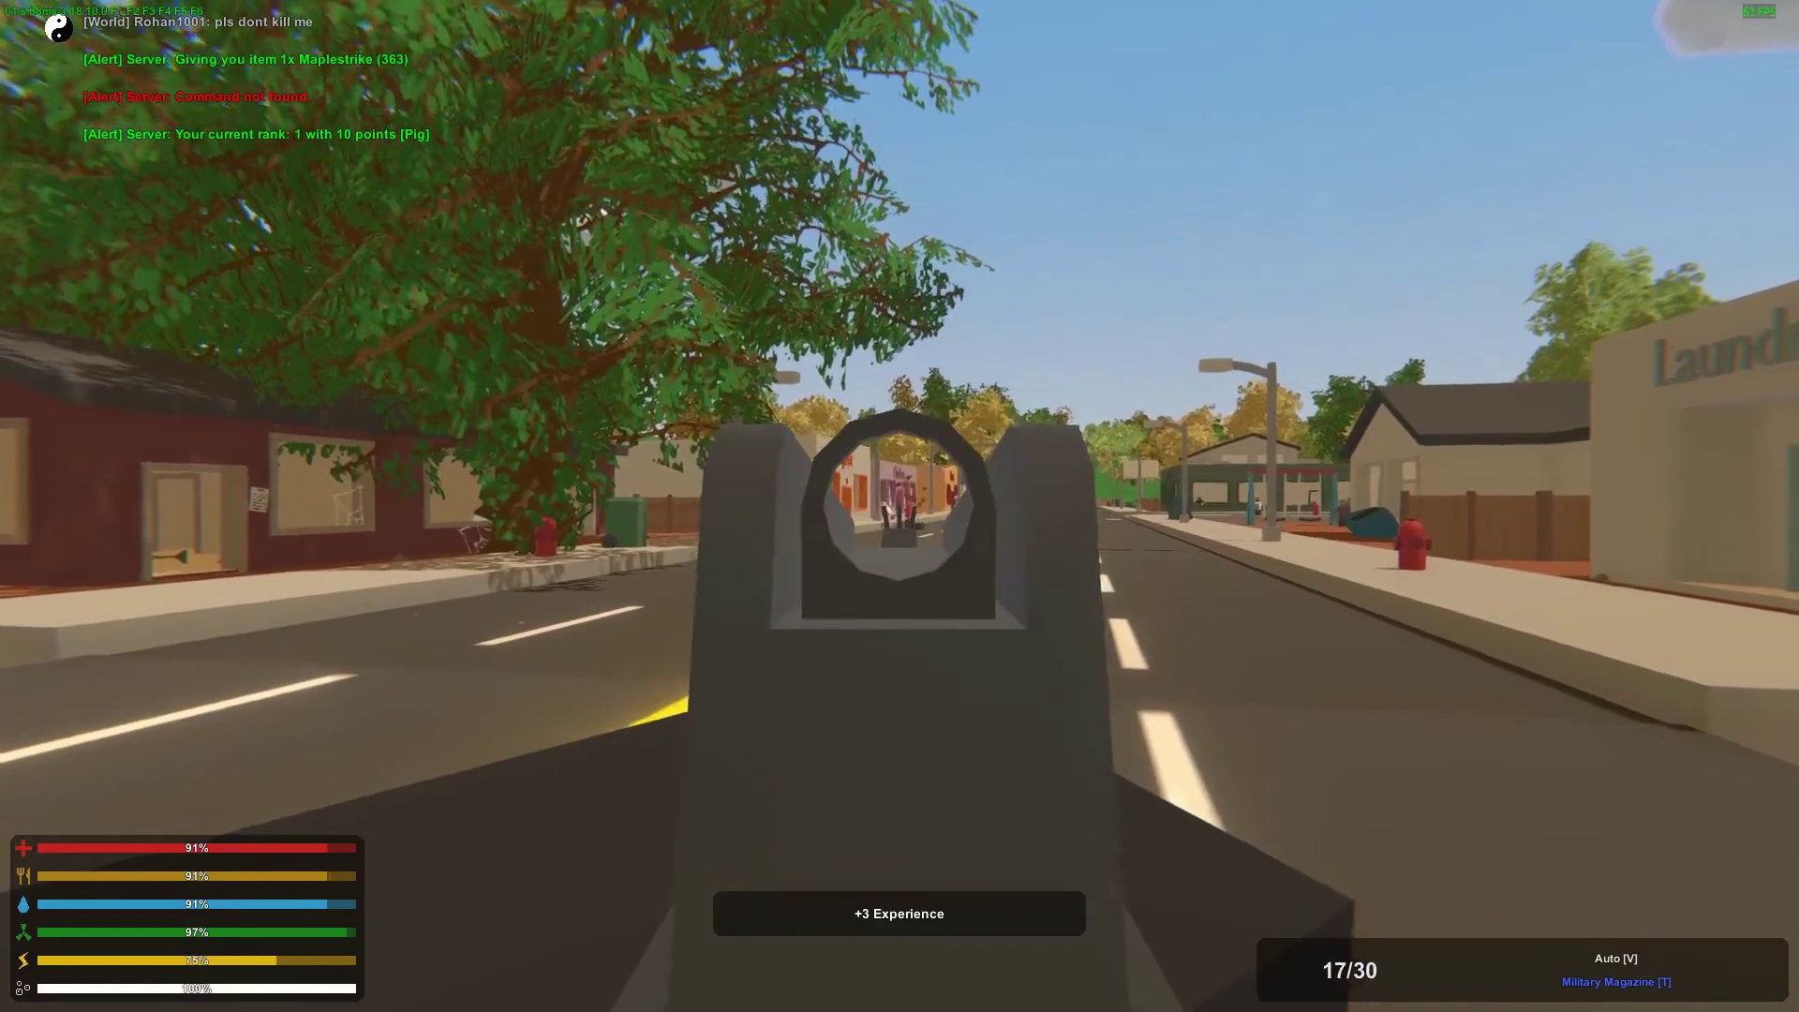
{"action": "right_click", "coordinate": [899, 506]}
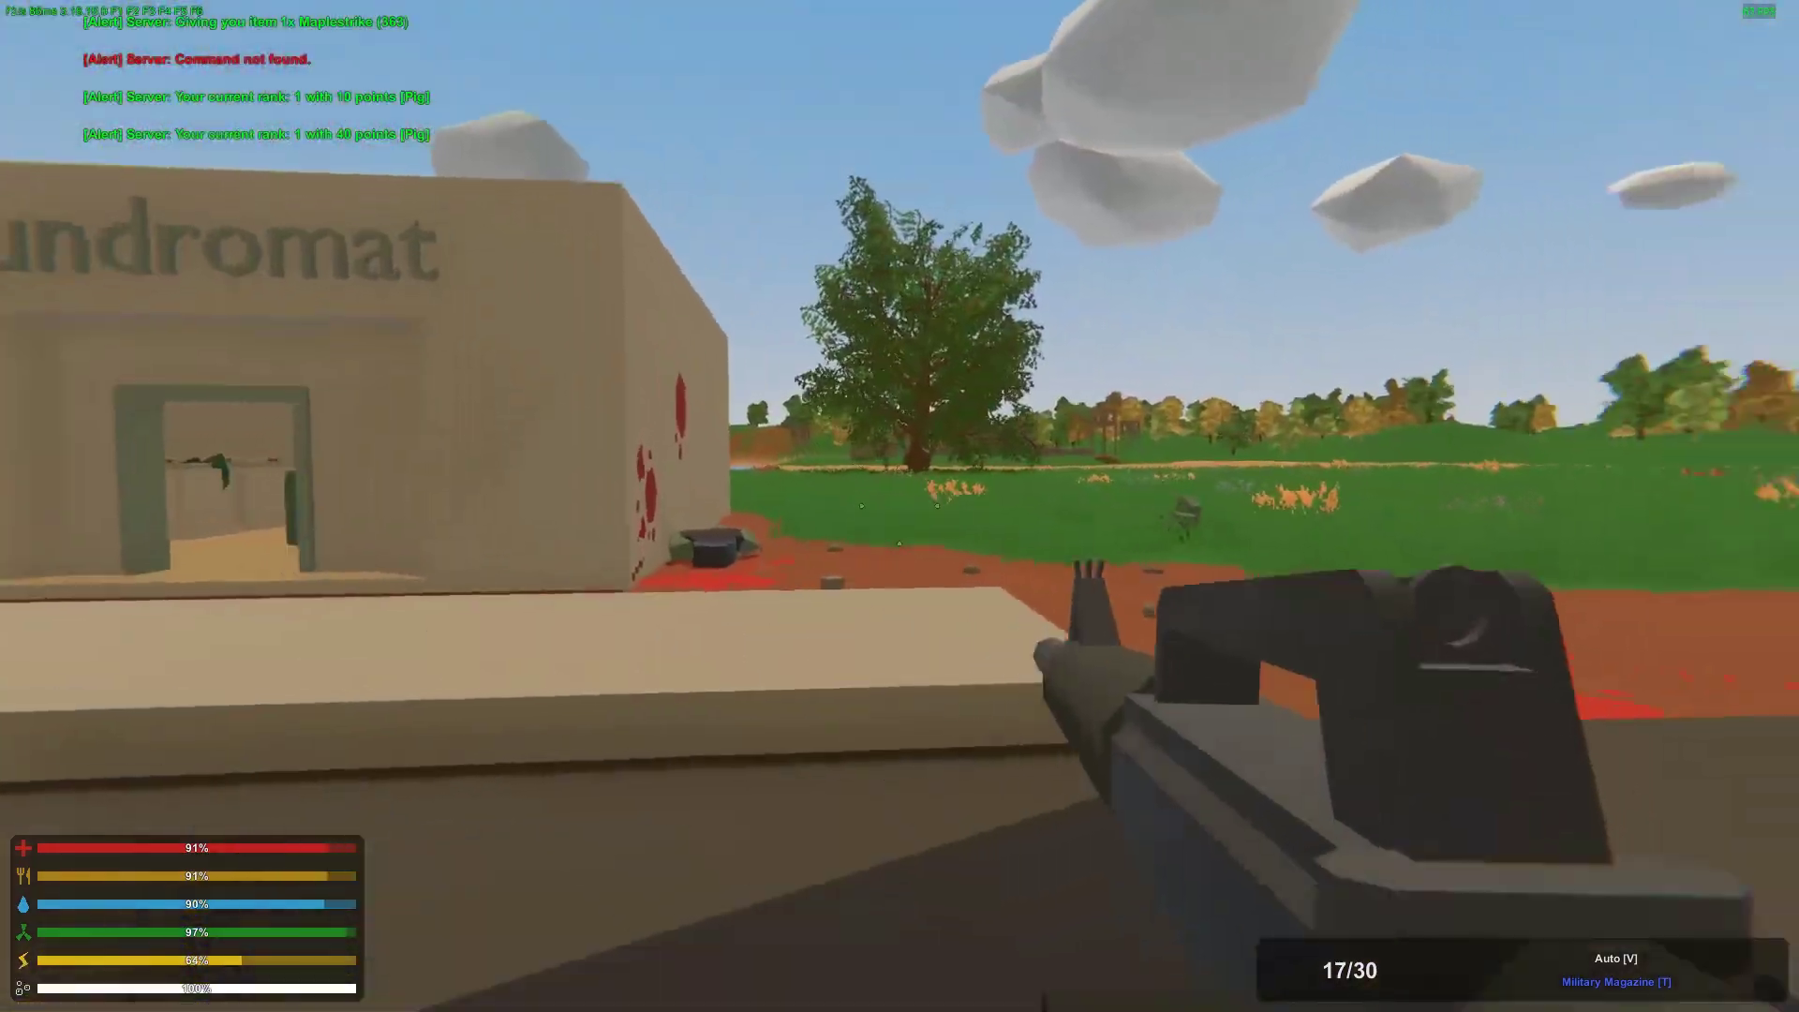
Shoot the zombies near the Laundromat until the magazine is empty, reaching 80 points
{"action": "right_click", "coordinate": [900, 506]}
{"action": "left_click", "coordinate": [900, 507]}
{"action": "right_click", "coordinate": [899, 507]}
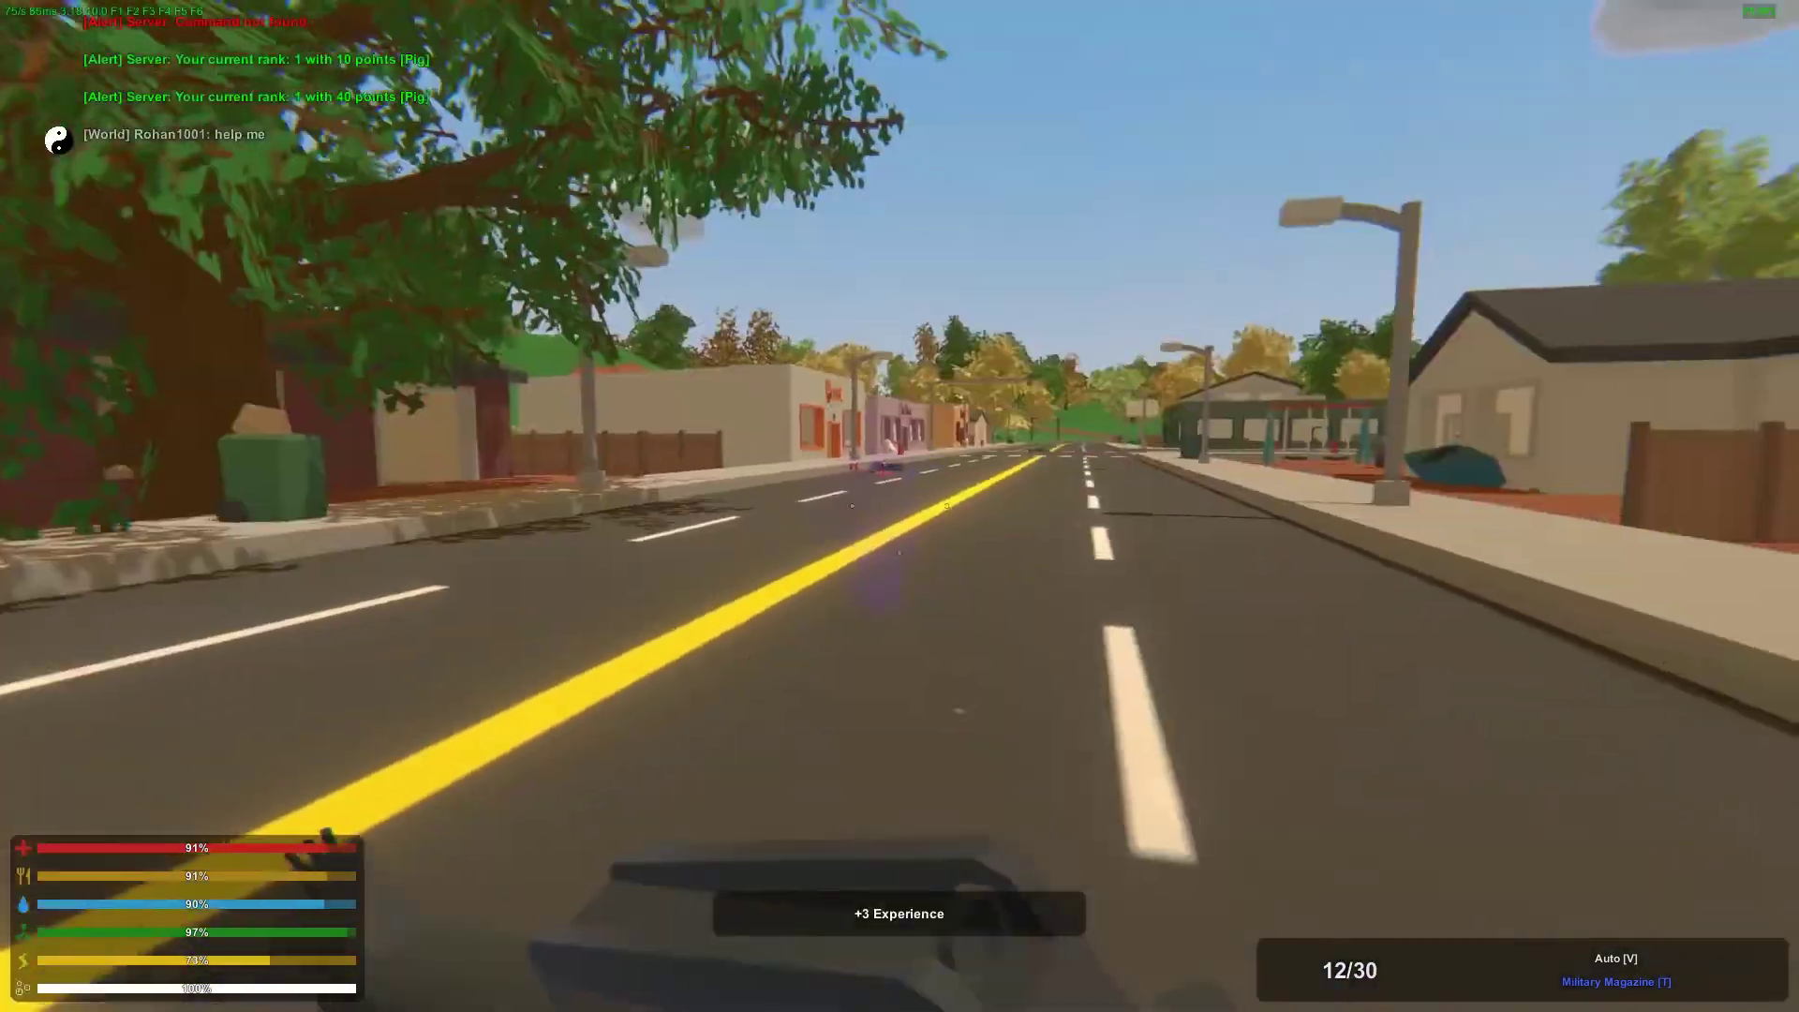
{"action": "left_click", "coordinate": [901, 506]}
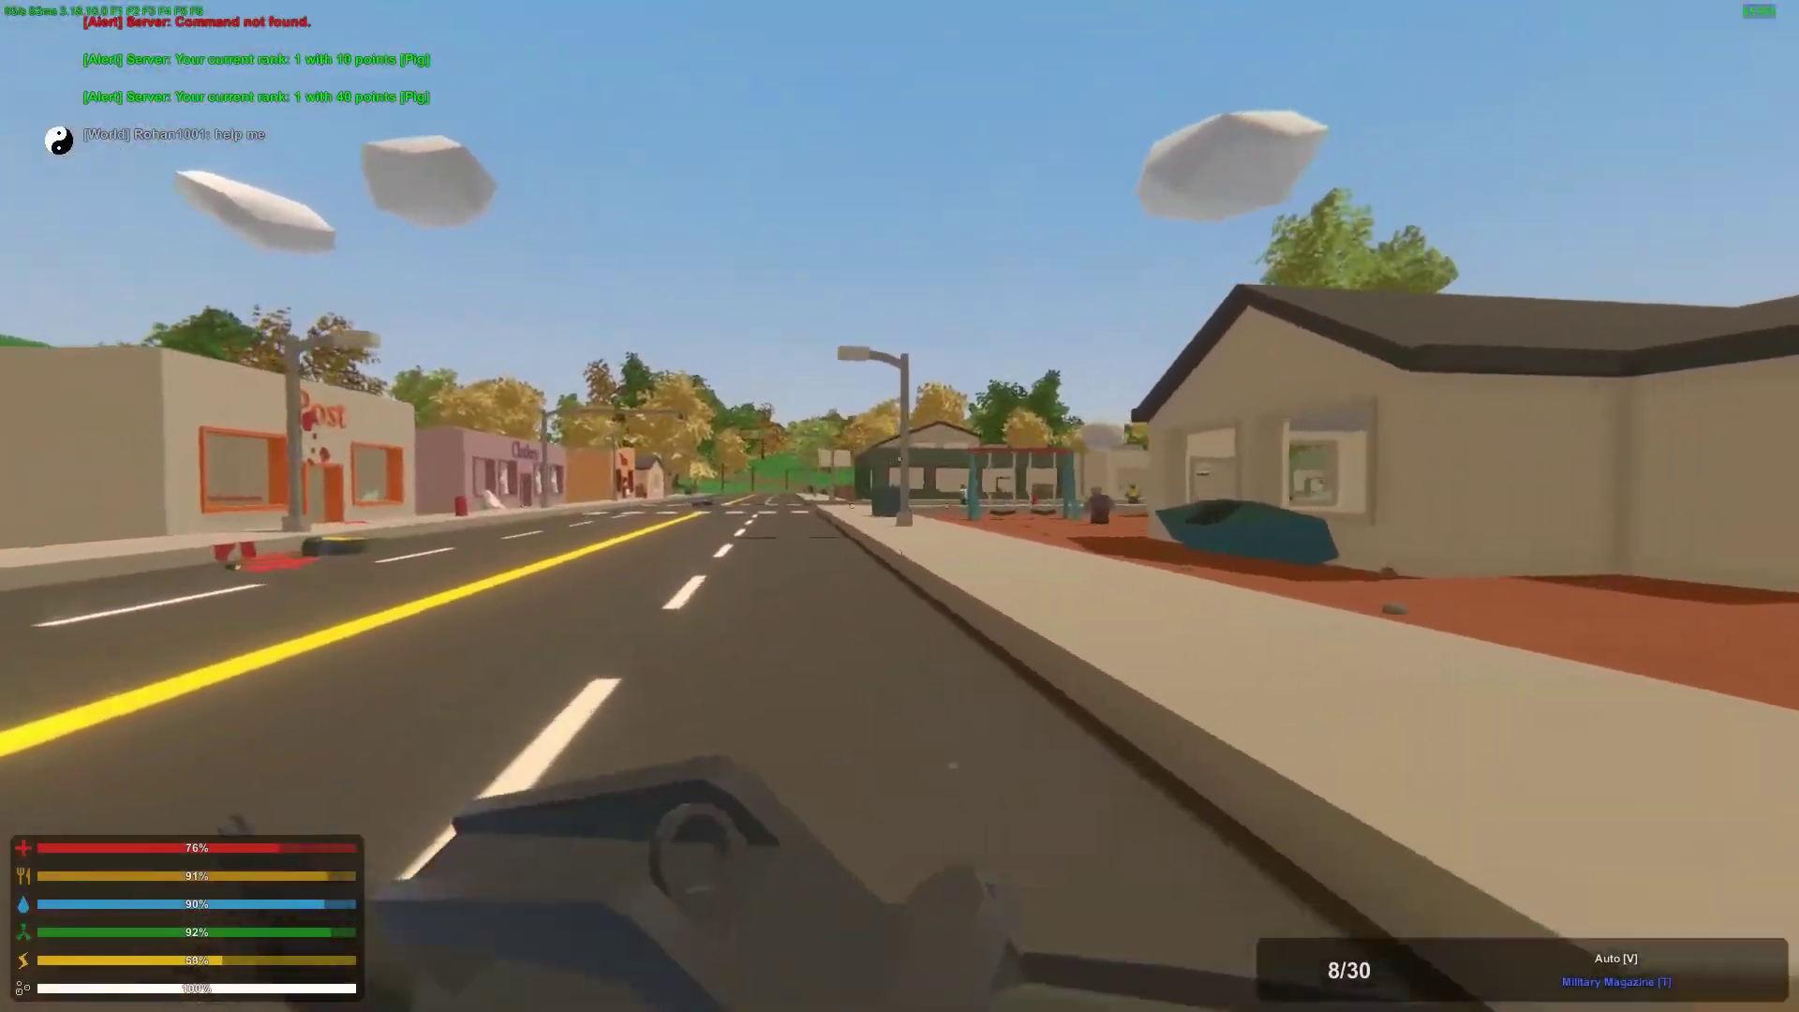
{"action": "right_click", "coordinate": [900, 506]}
{"action": "left_click", "coordinate": [899, 507]}
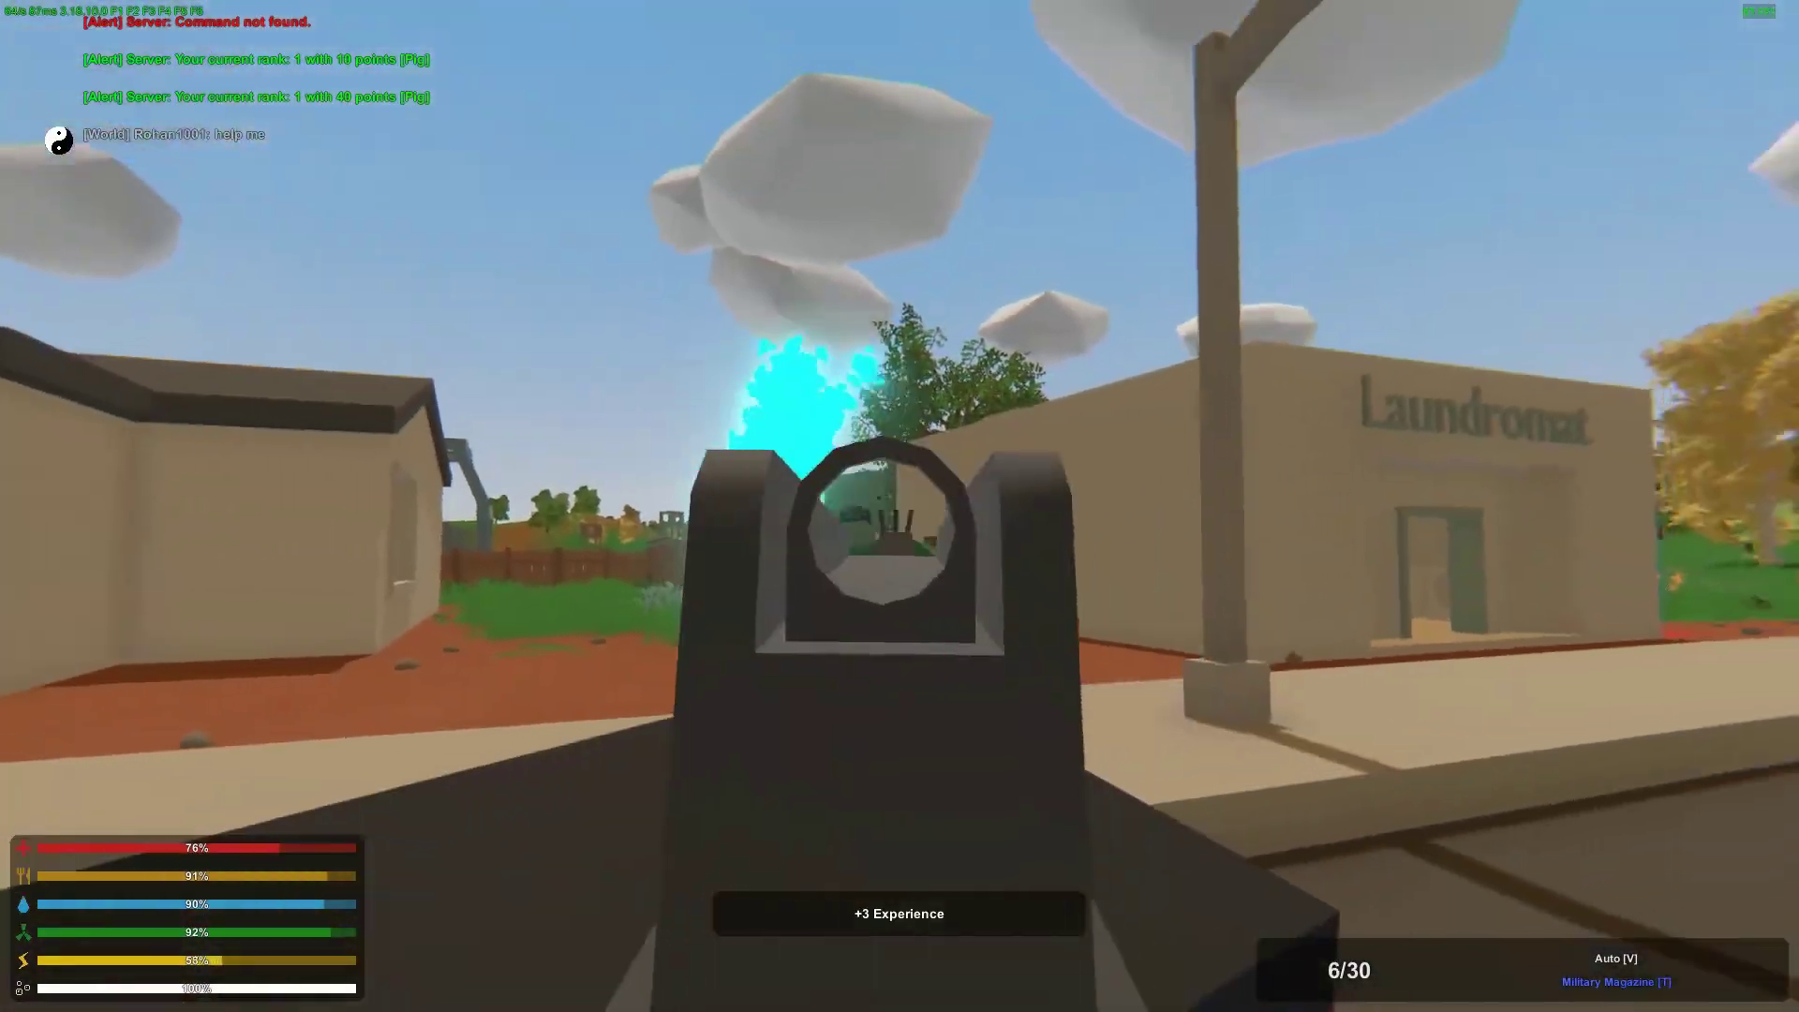
{"action": "left_click", "coordinate": [899, 506]}
{"action": "right_click", "coordinate": [899, 506]}
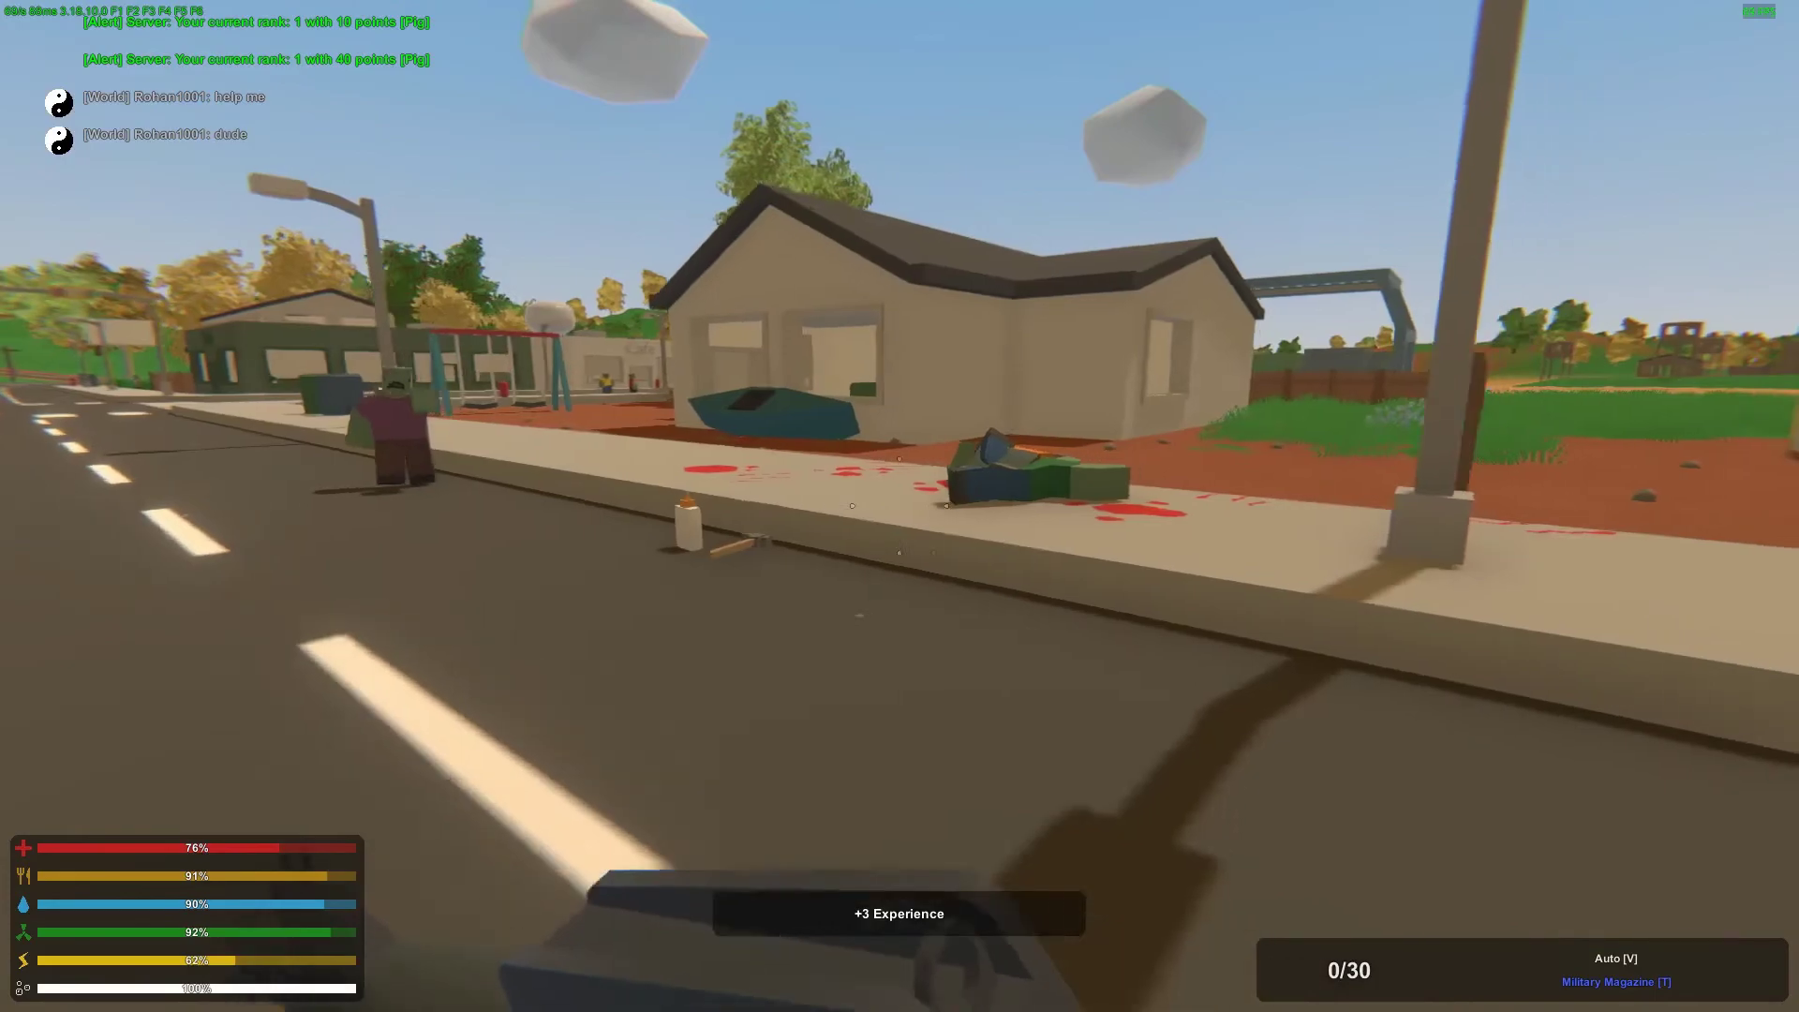
{"action": "right_click", "coordinate": [900, 506]}
{"action": "right_click", "coordinate": [900, 507]}
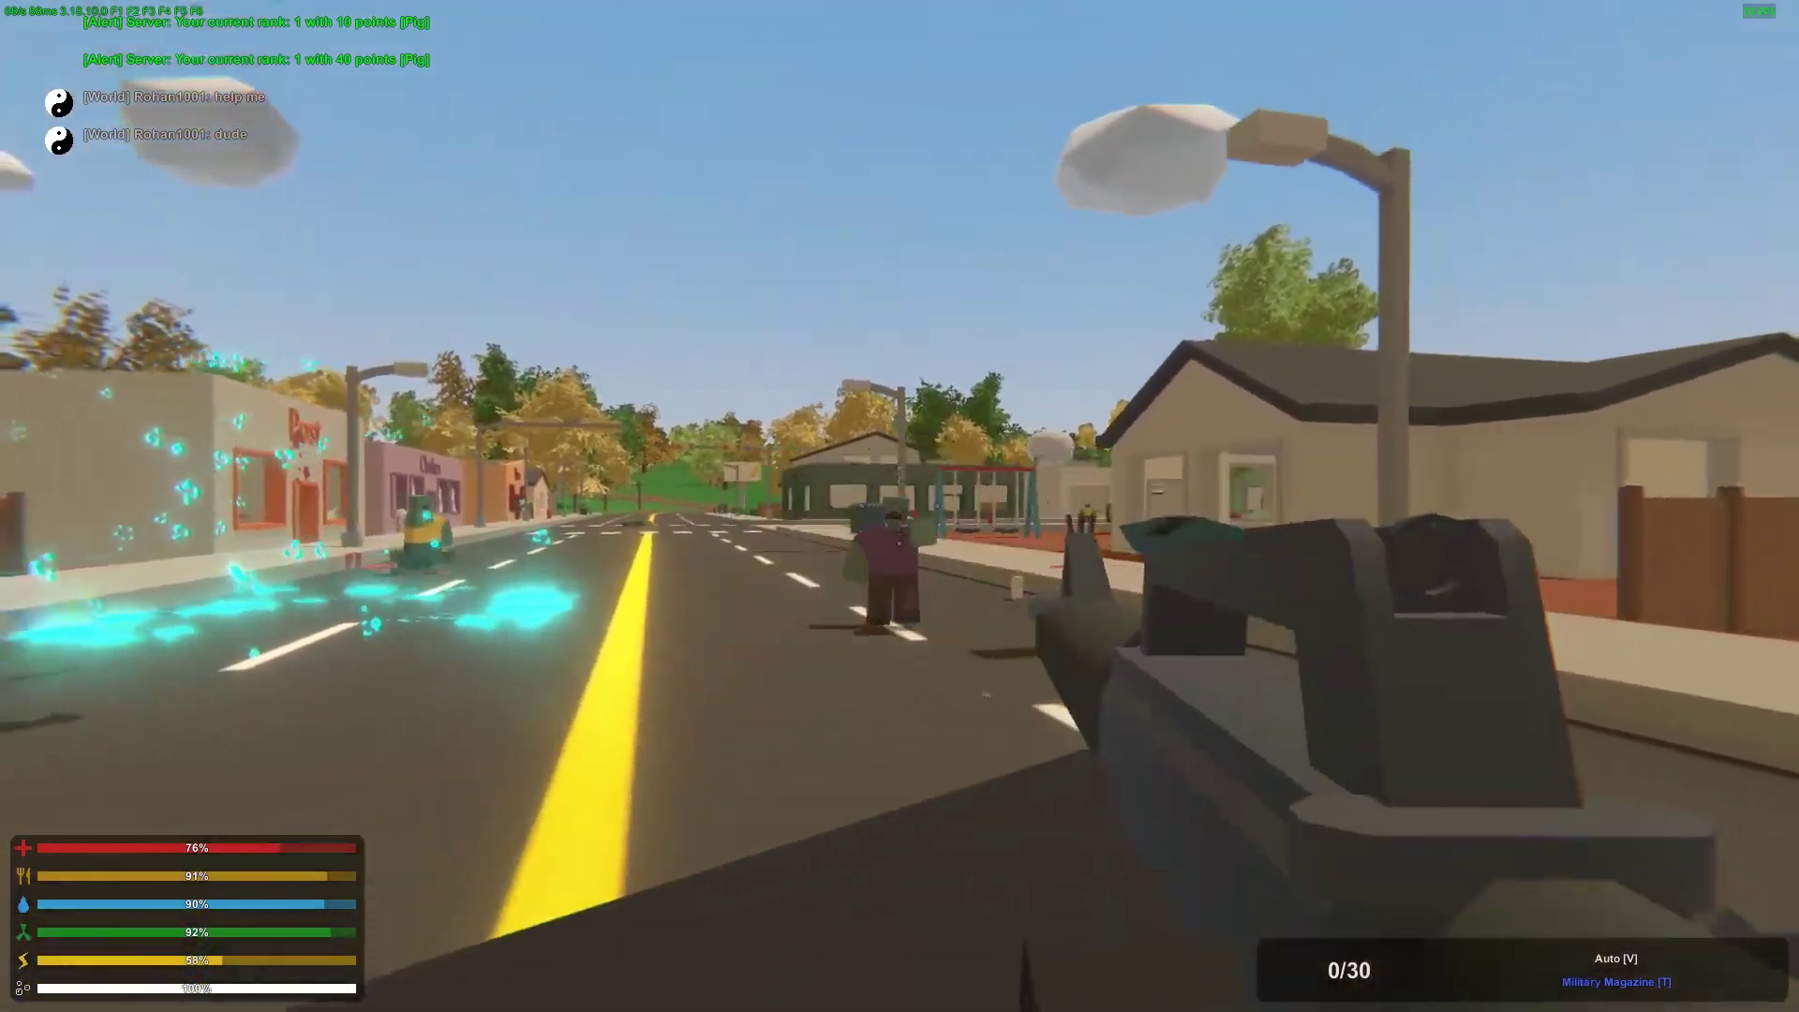
{"action": "key", "text": "k"}
Holster the empty rifle and punch the street zombie dead, earning Small Zombie and 100 Credits
{"action": "key", "text": "w"}
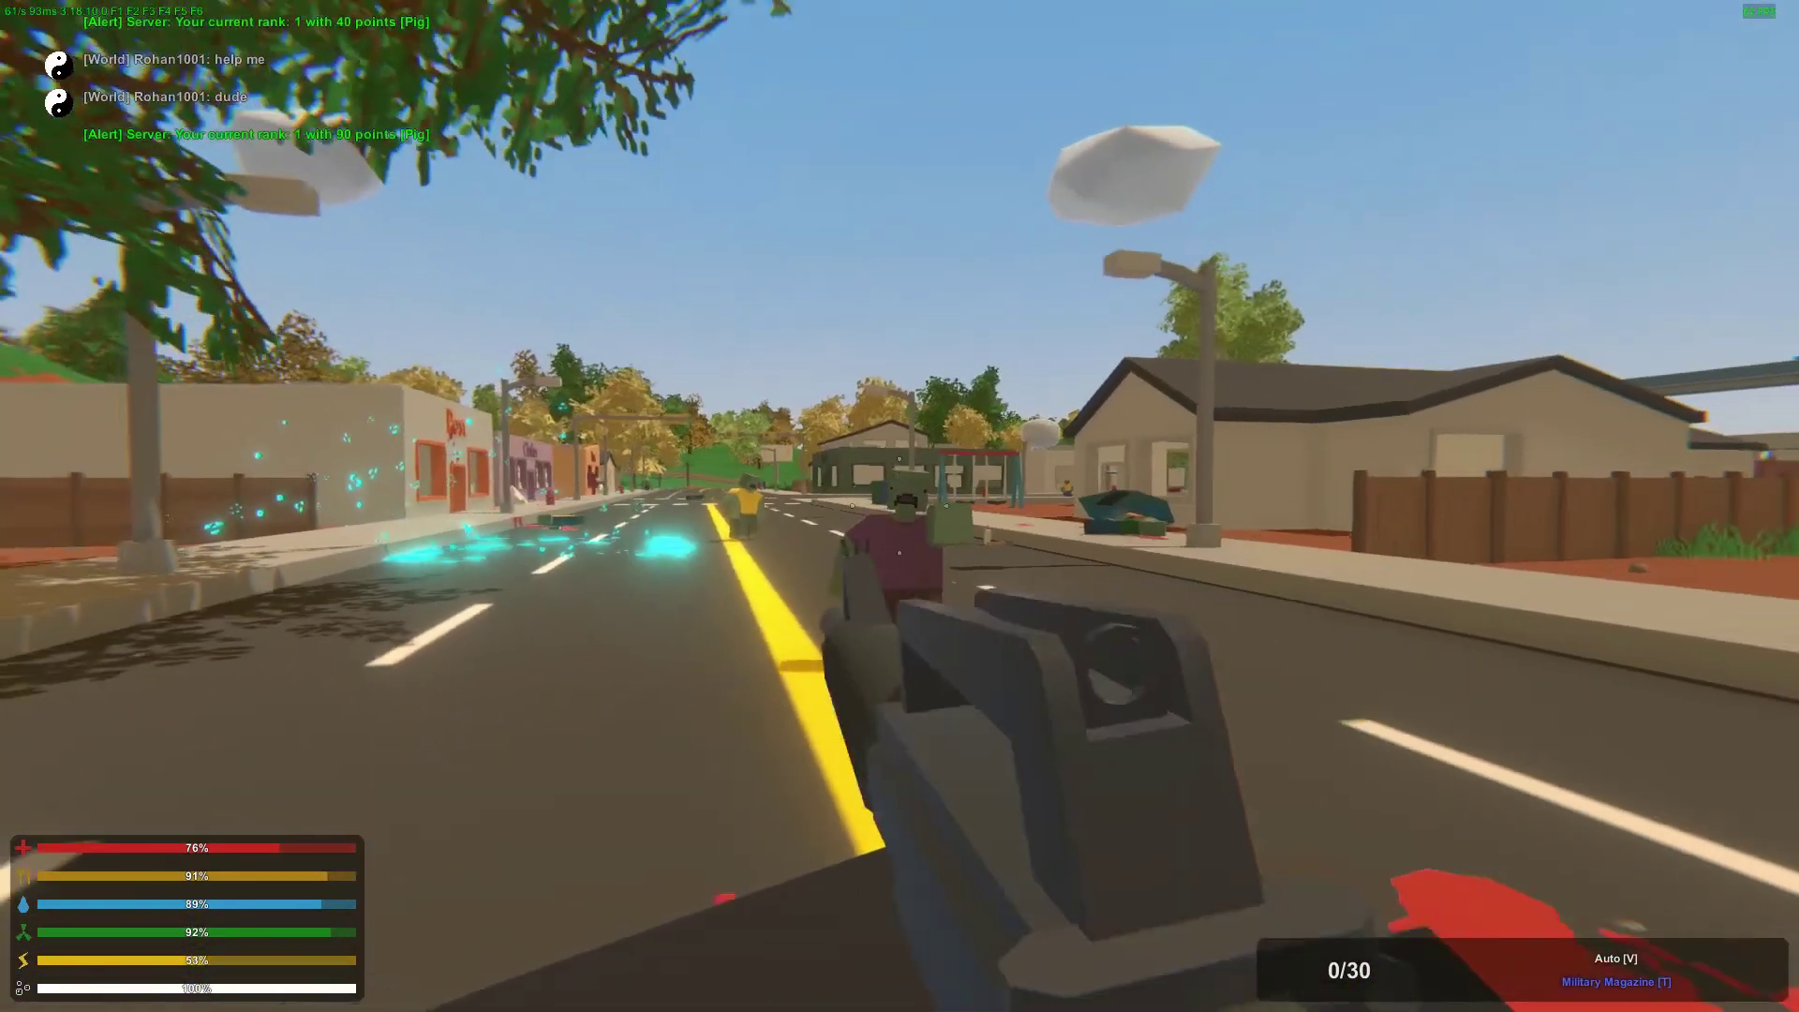
{"action": "key", "text": "1"}
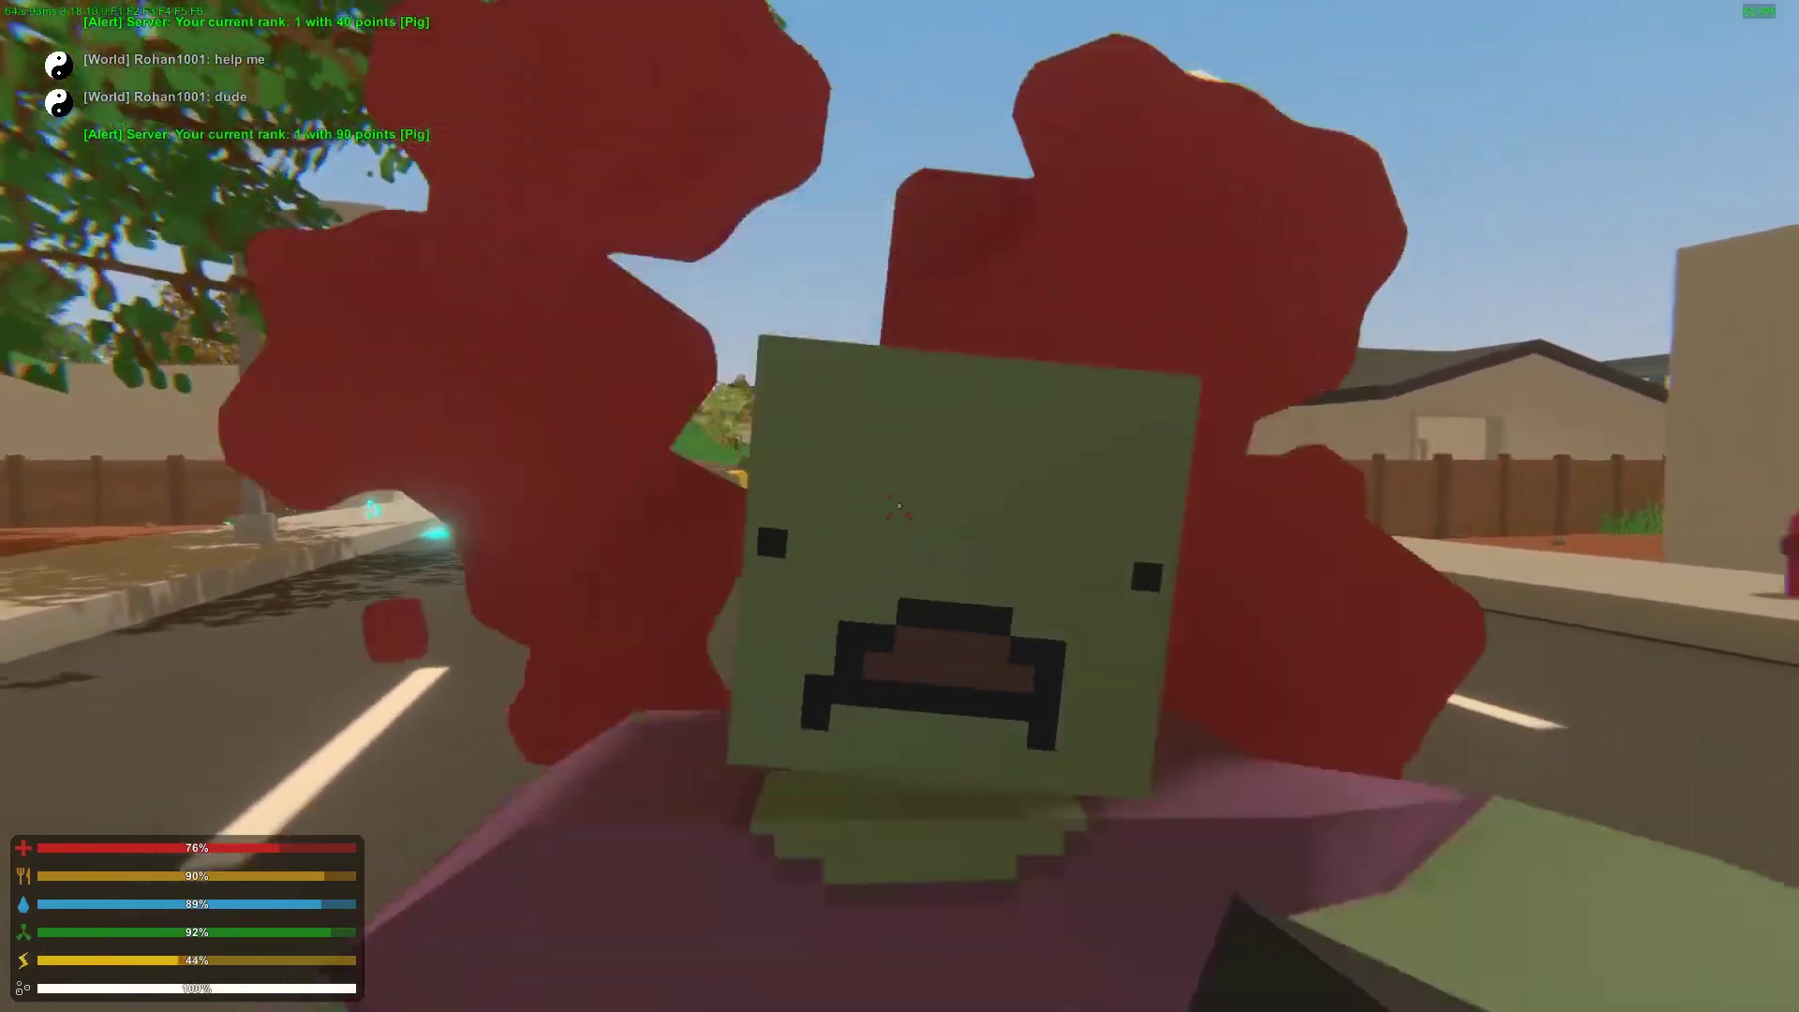
{"action": "left_click", "coordinate": [901, 507]}
{"action": "left_click", "coordinate": [900, 506]}
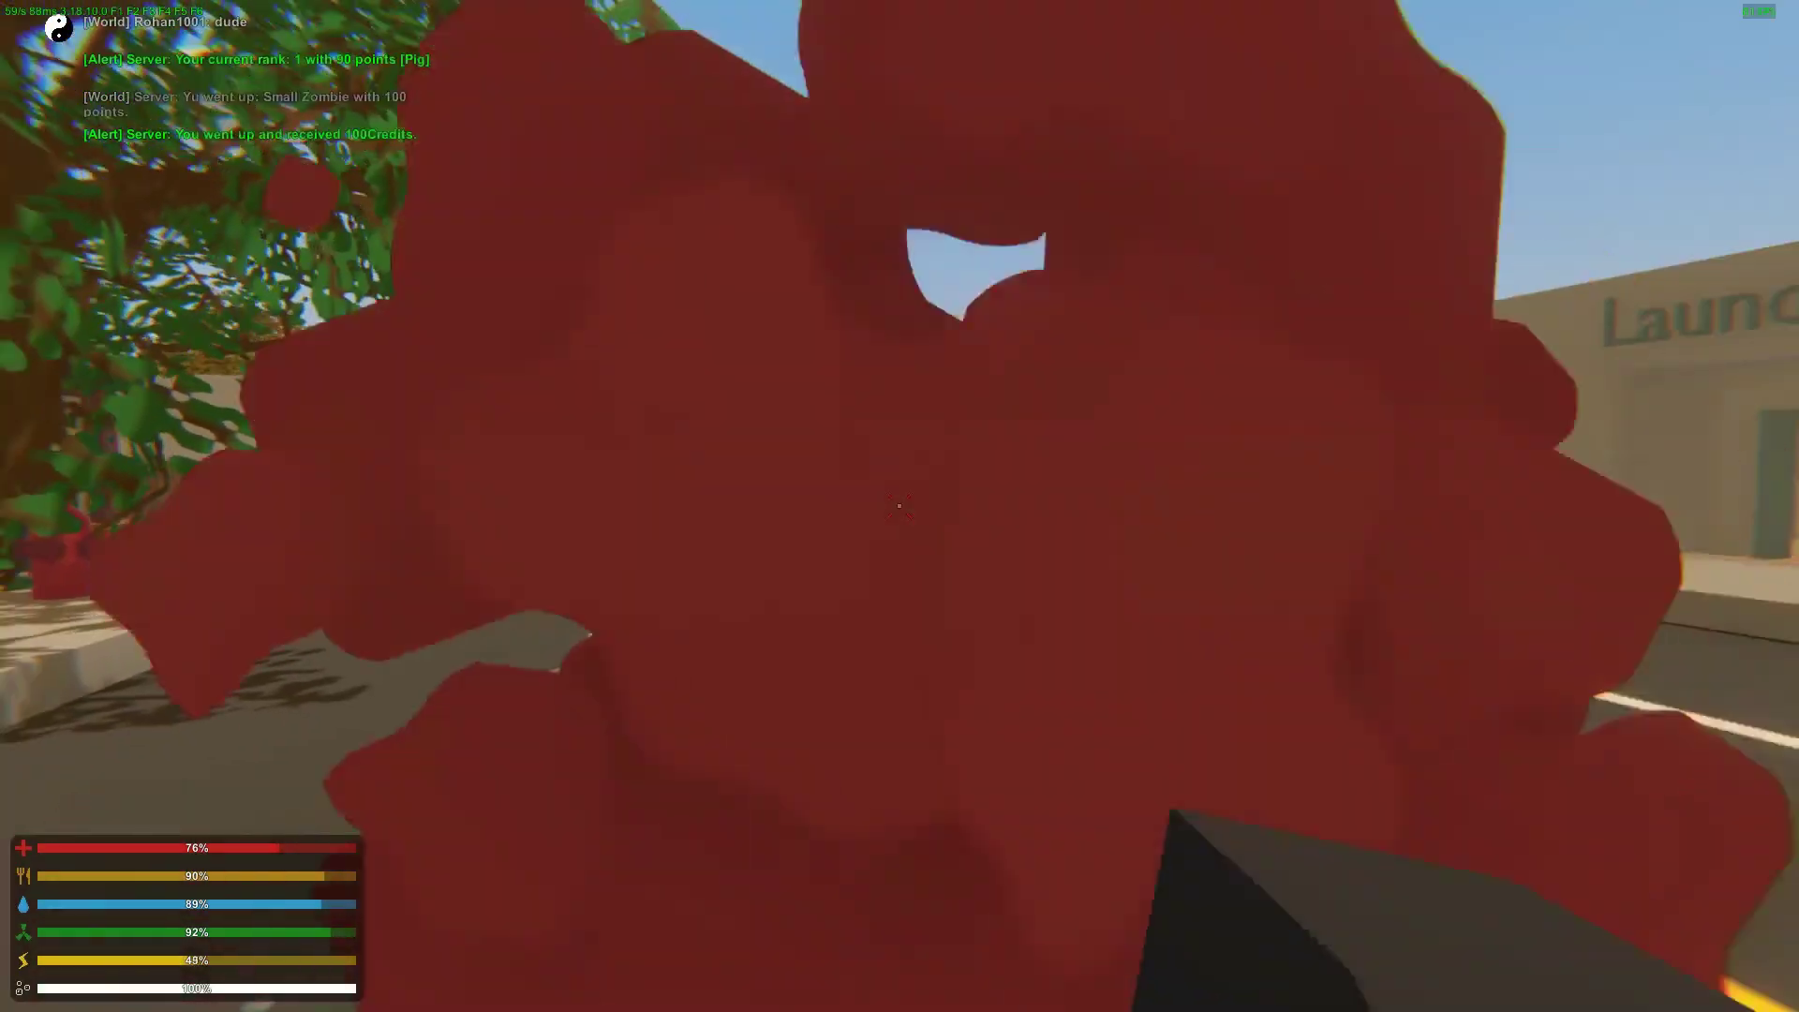
{"action": "left_click", "coordinate": [900, 506]}
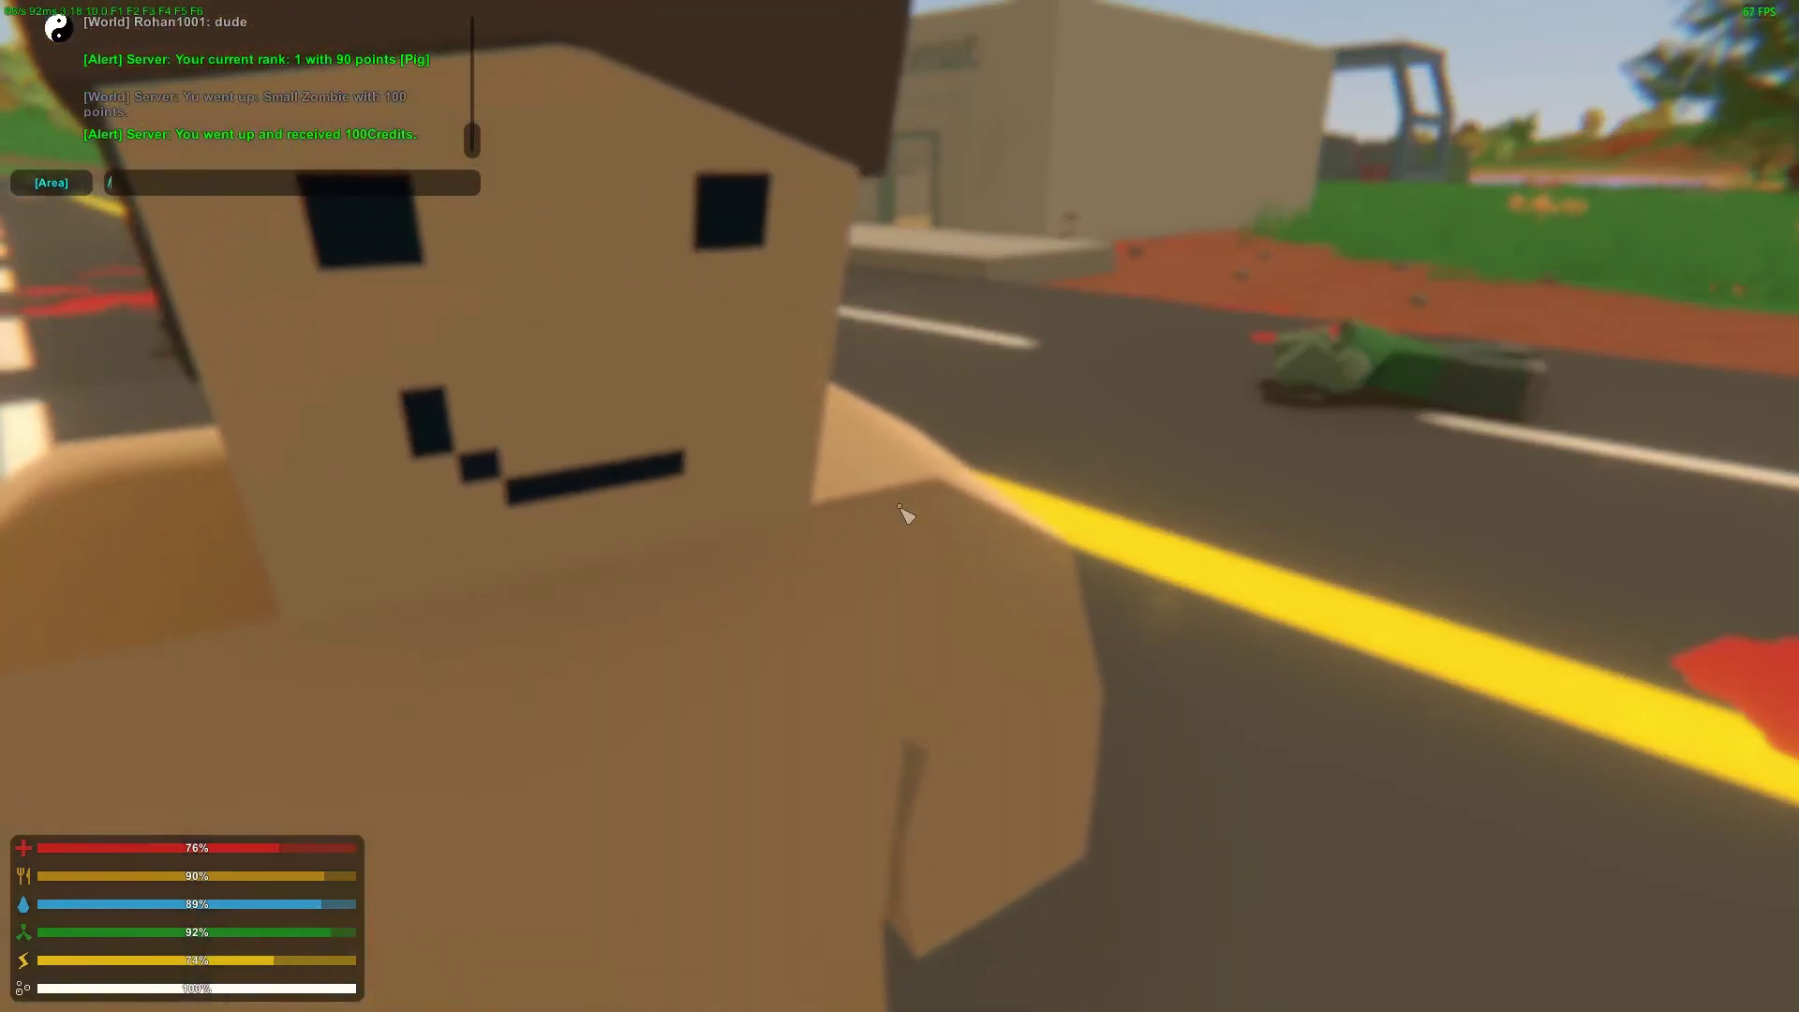
{"action": "key", "text": "s"}
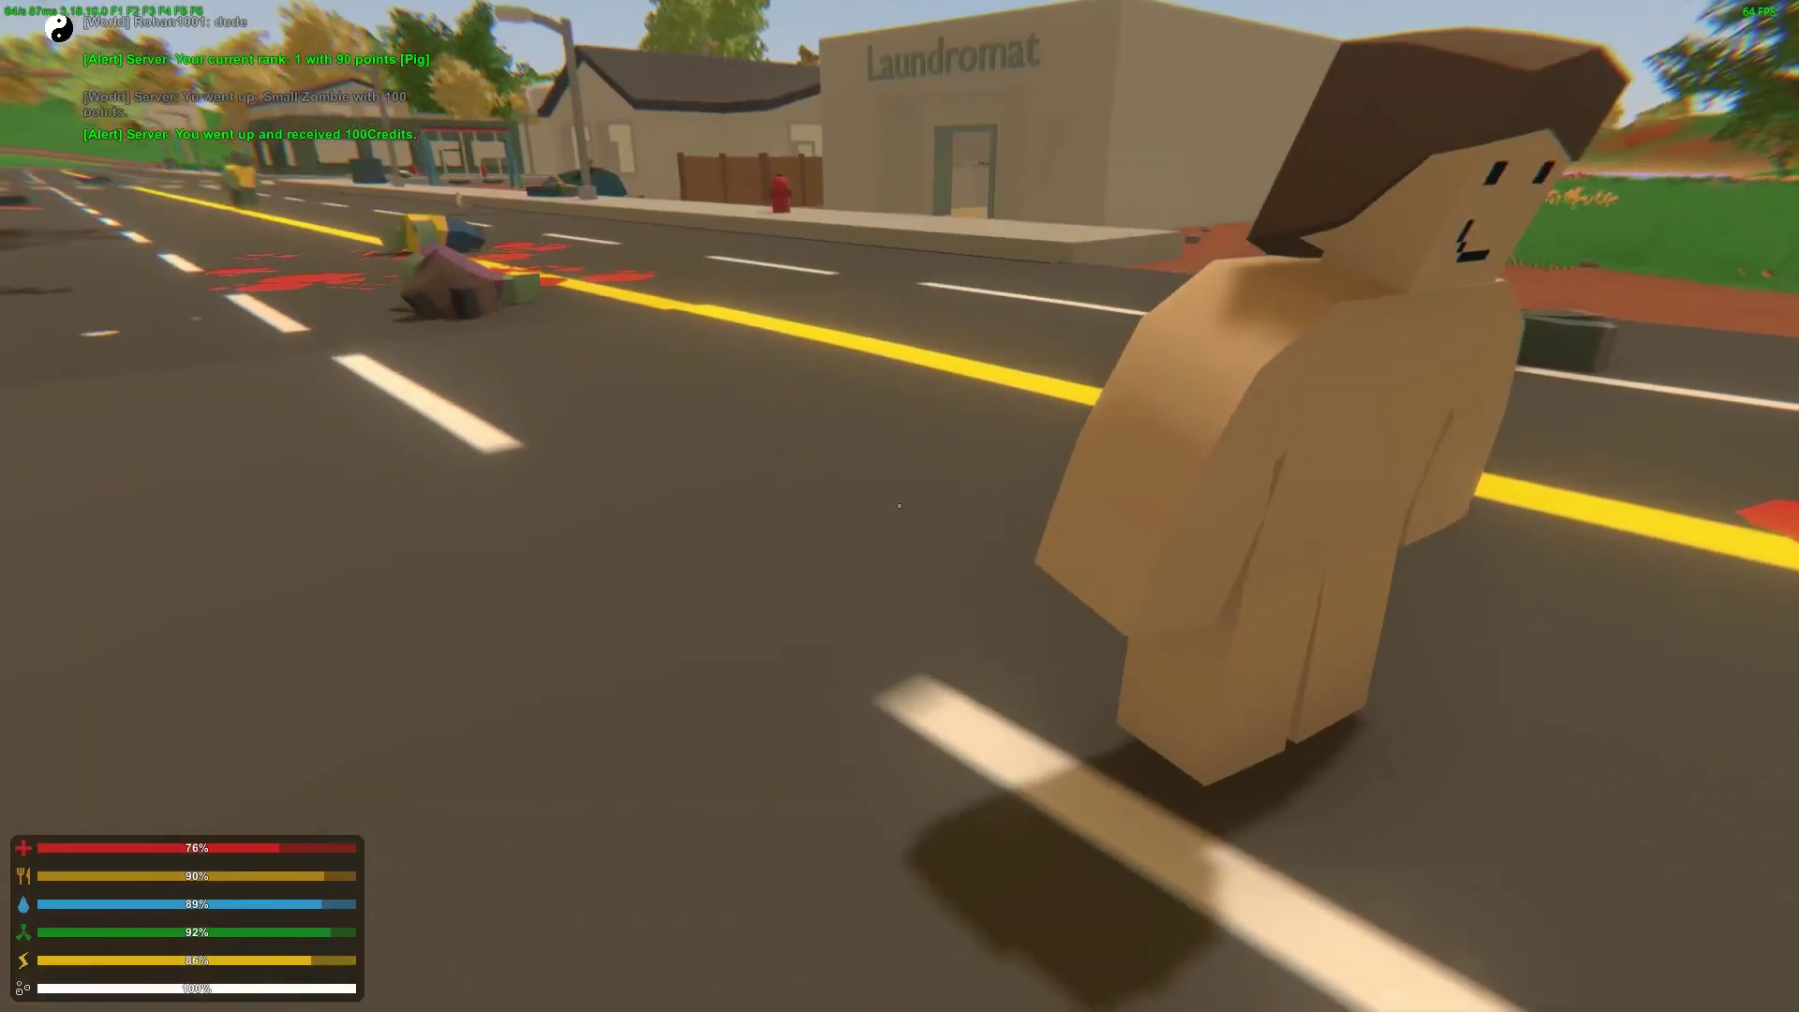
{"action": "type", "text": "a"}
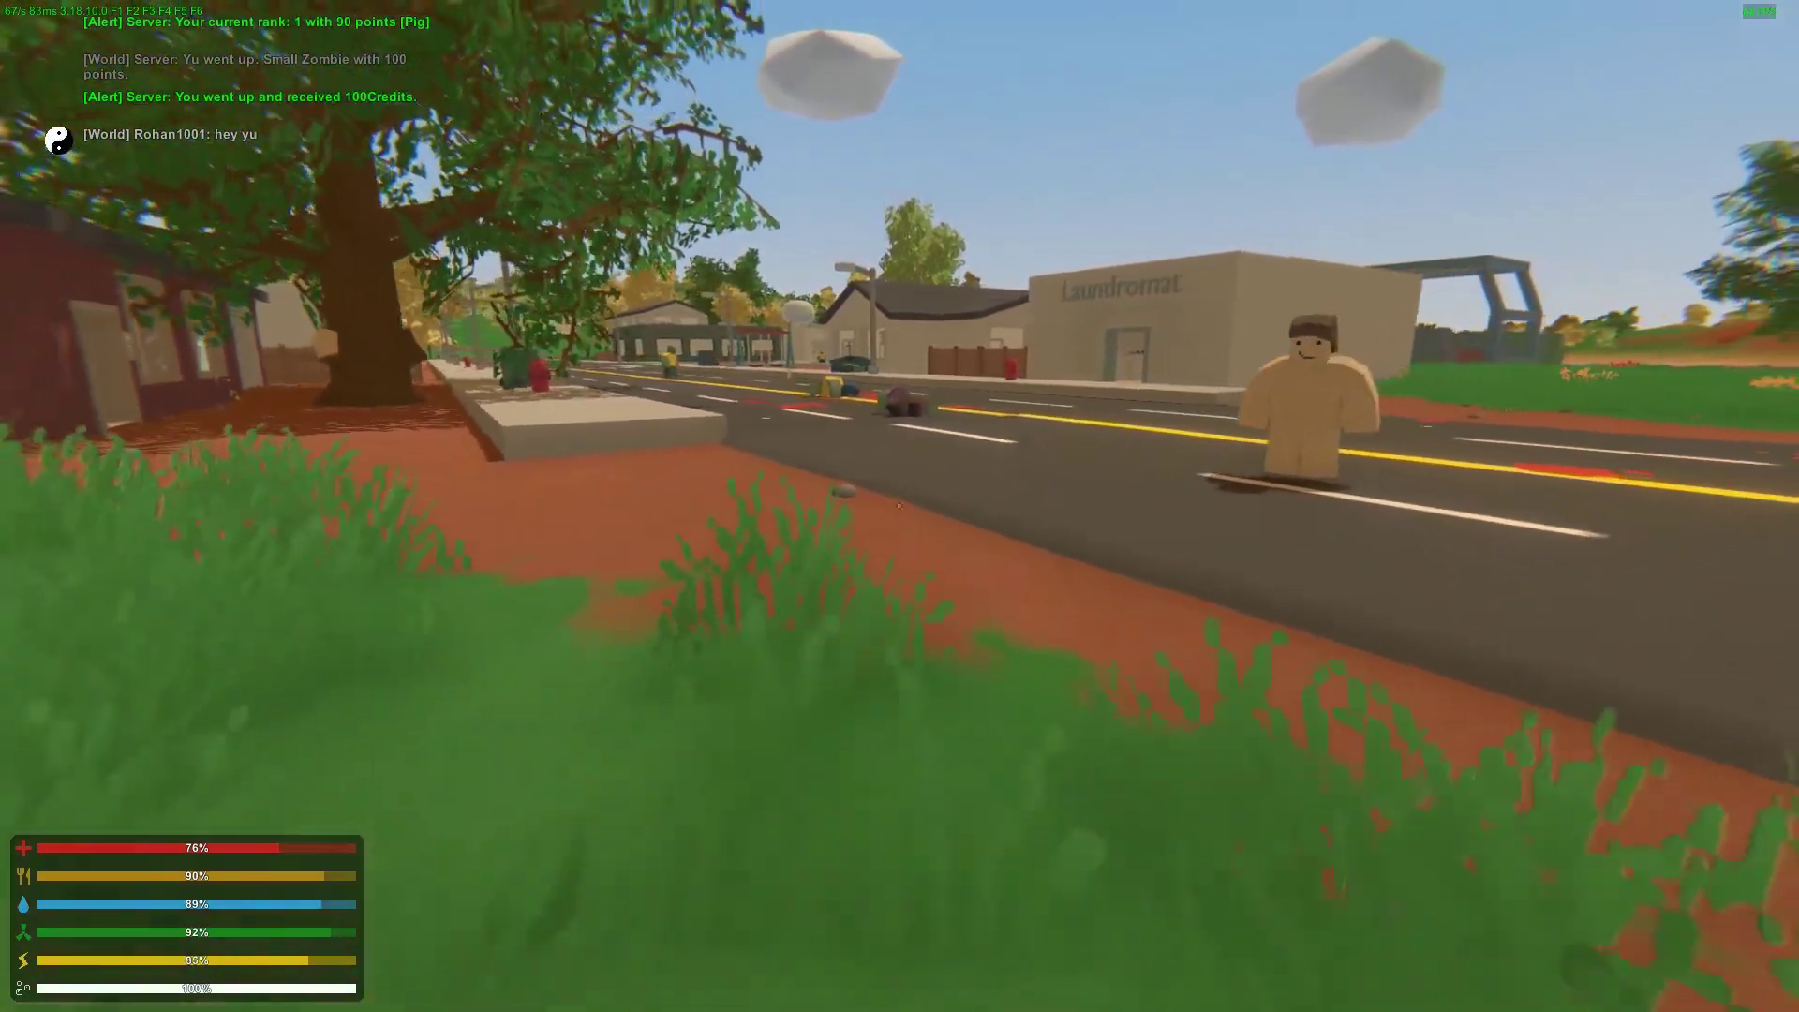
{"action": "type", "text": "k/"}
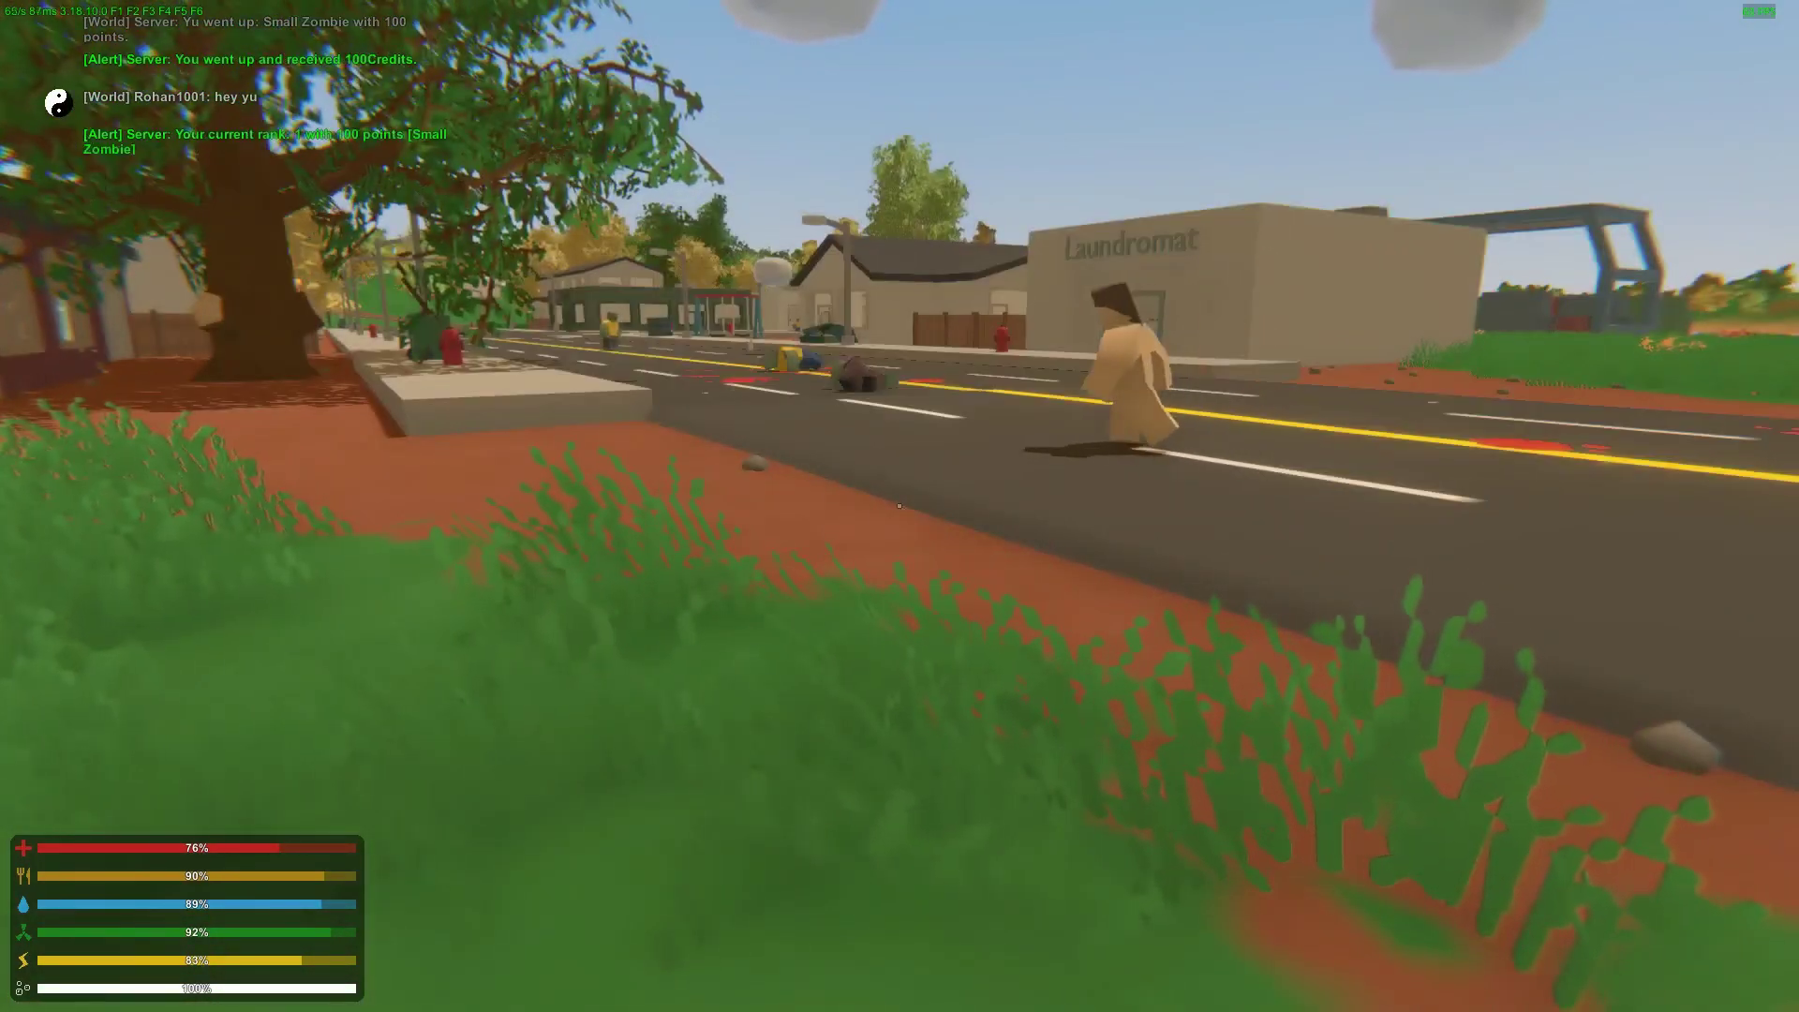
{"action": "type", "text": "s"}
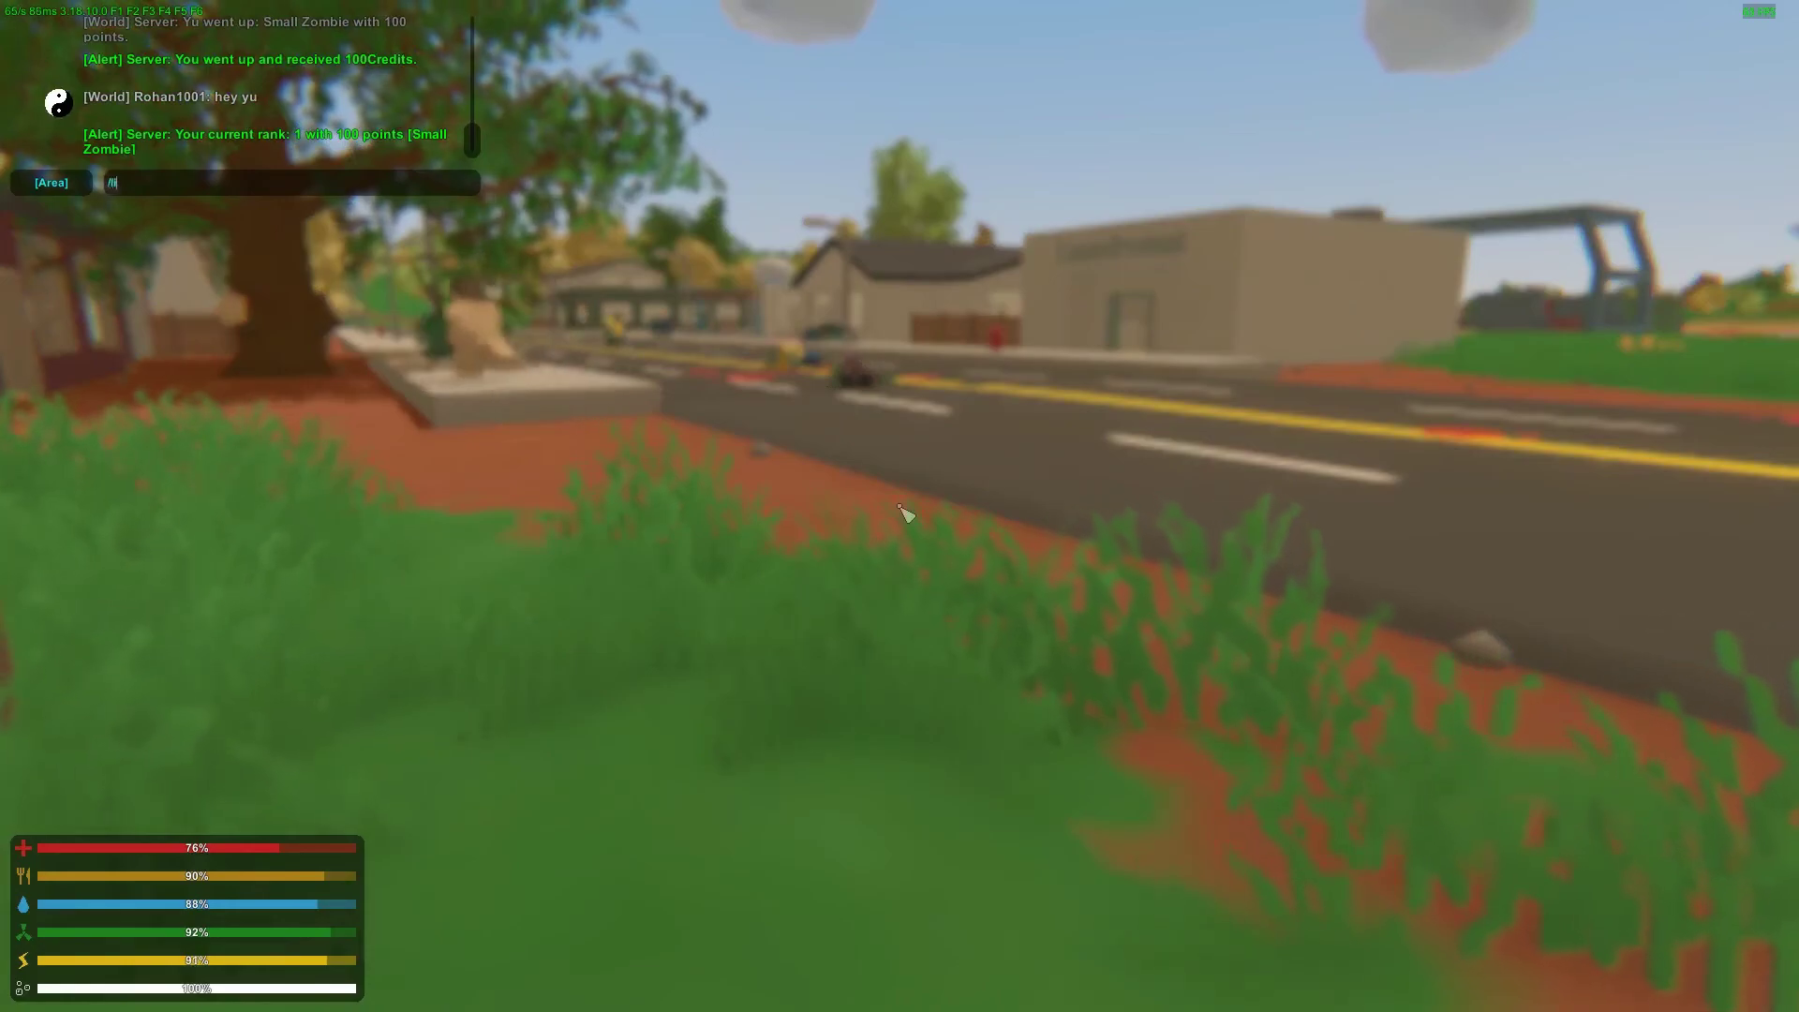
{"action": "type", "text": "w"}
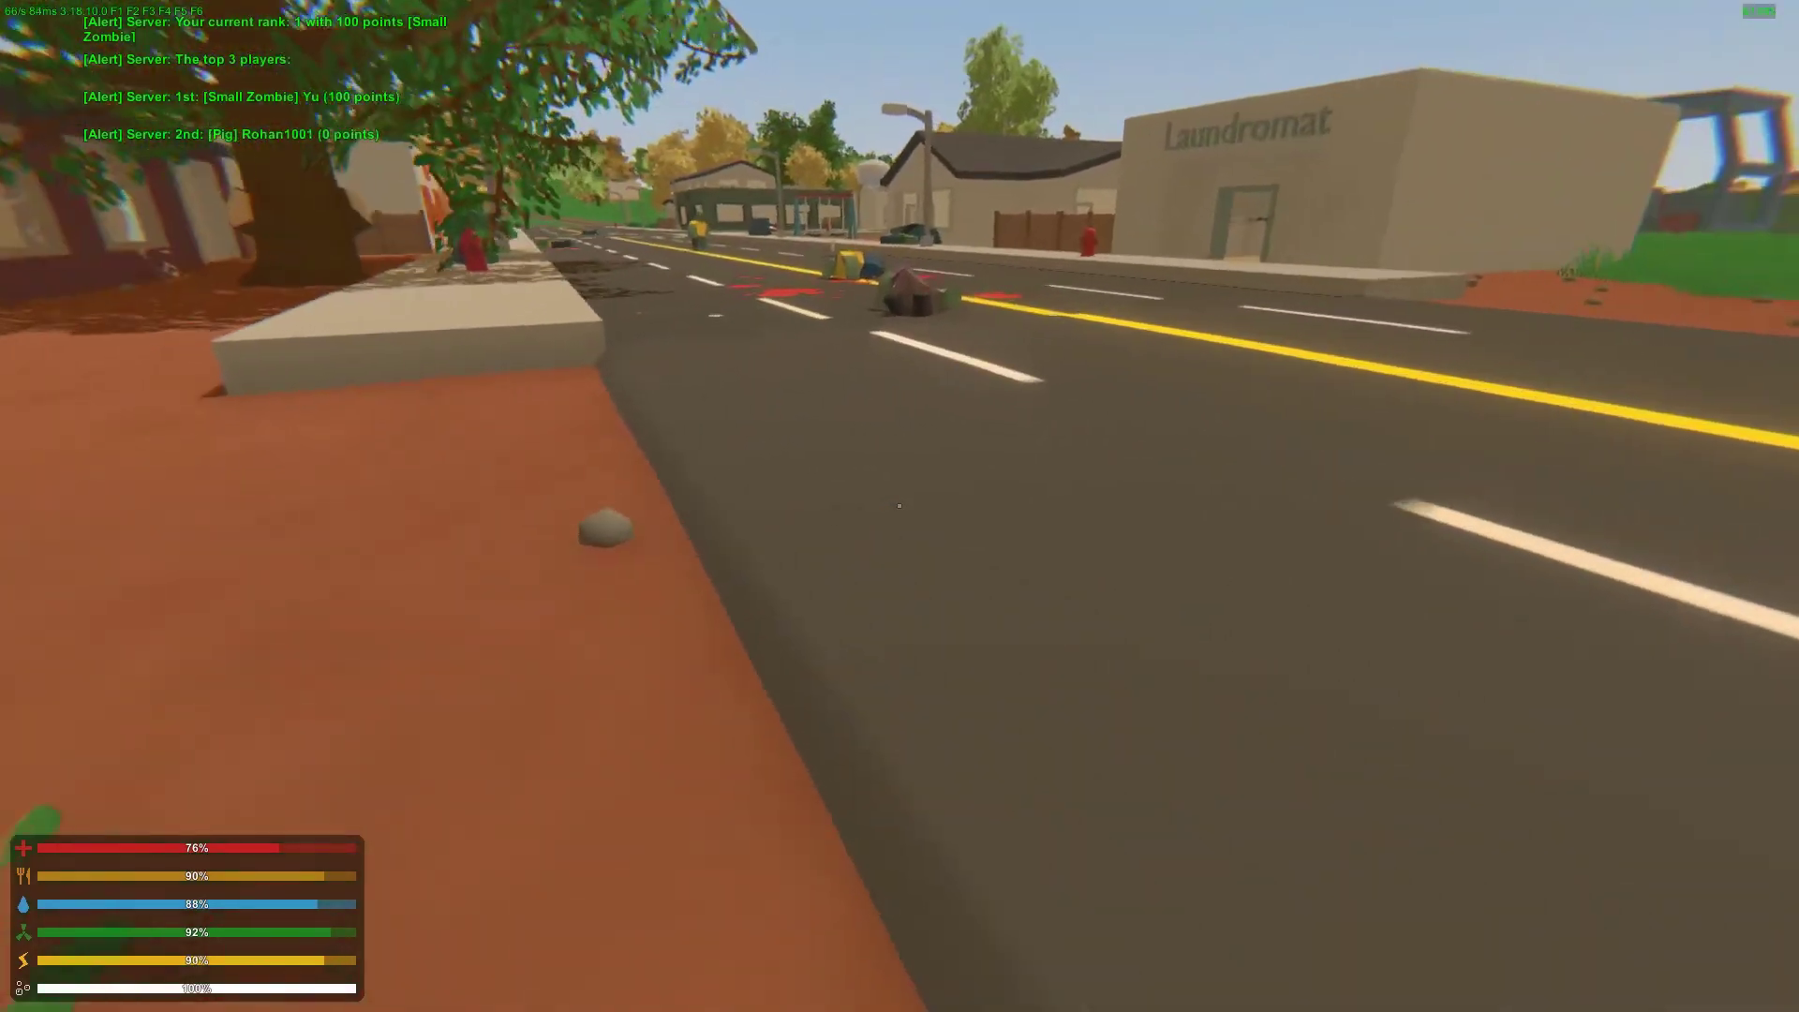
{"action": "type", "text": "k"}
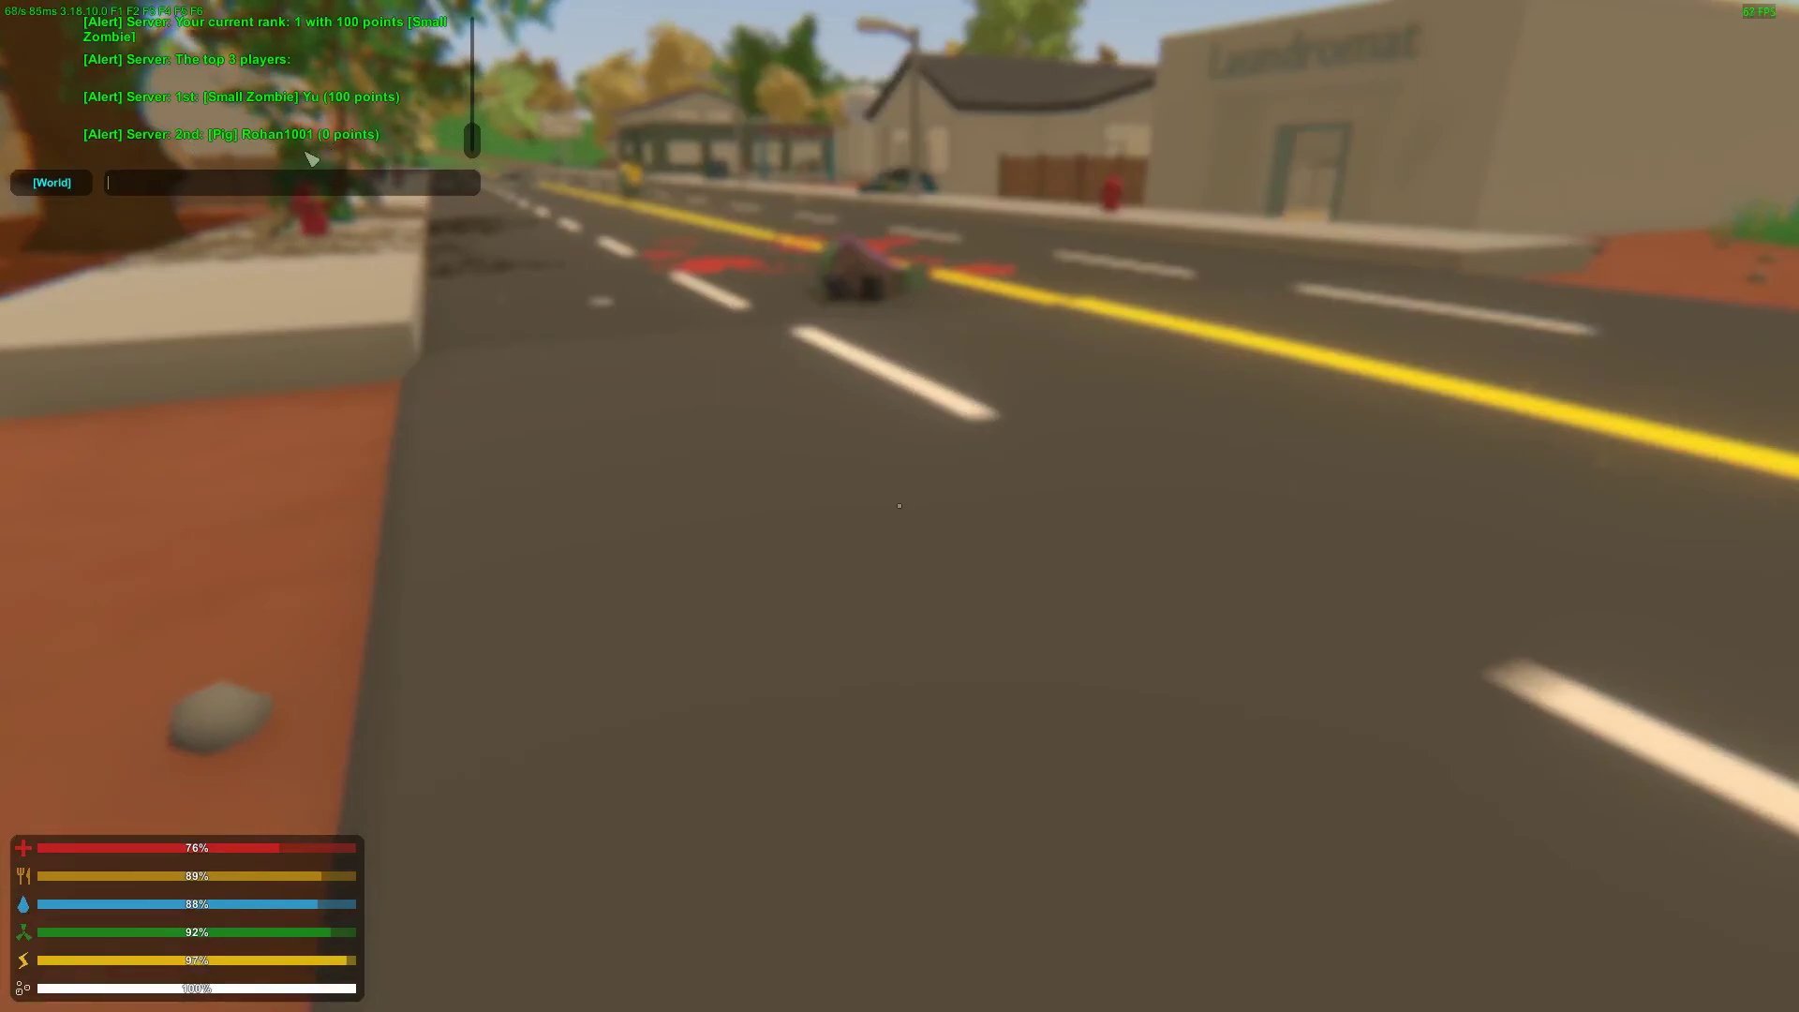
List top players, showing Small Zombie first at 100 points, then sprint toward the Post office
{"action": "key", "text": "Escape"}
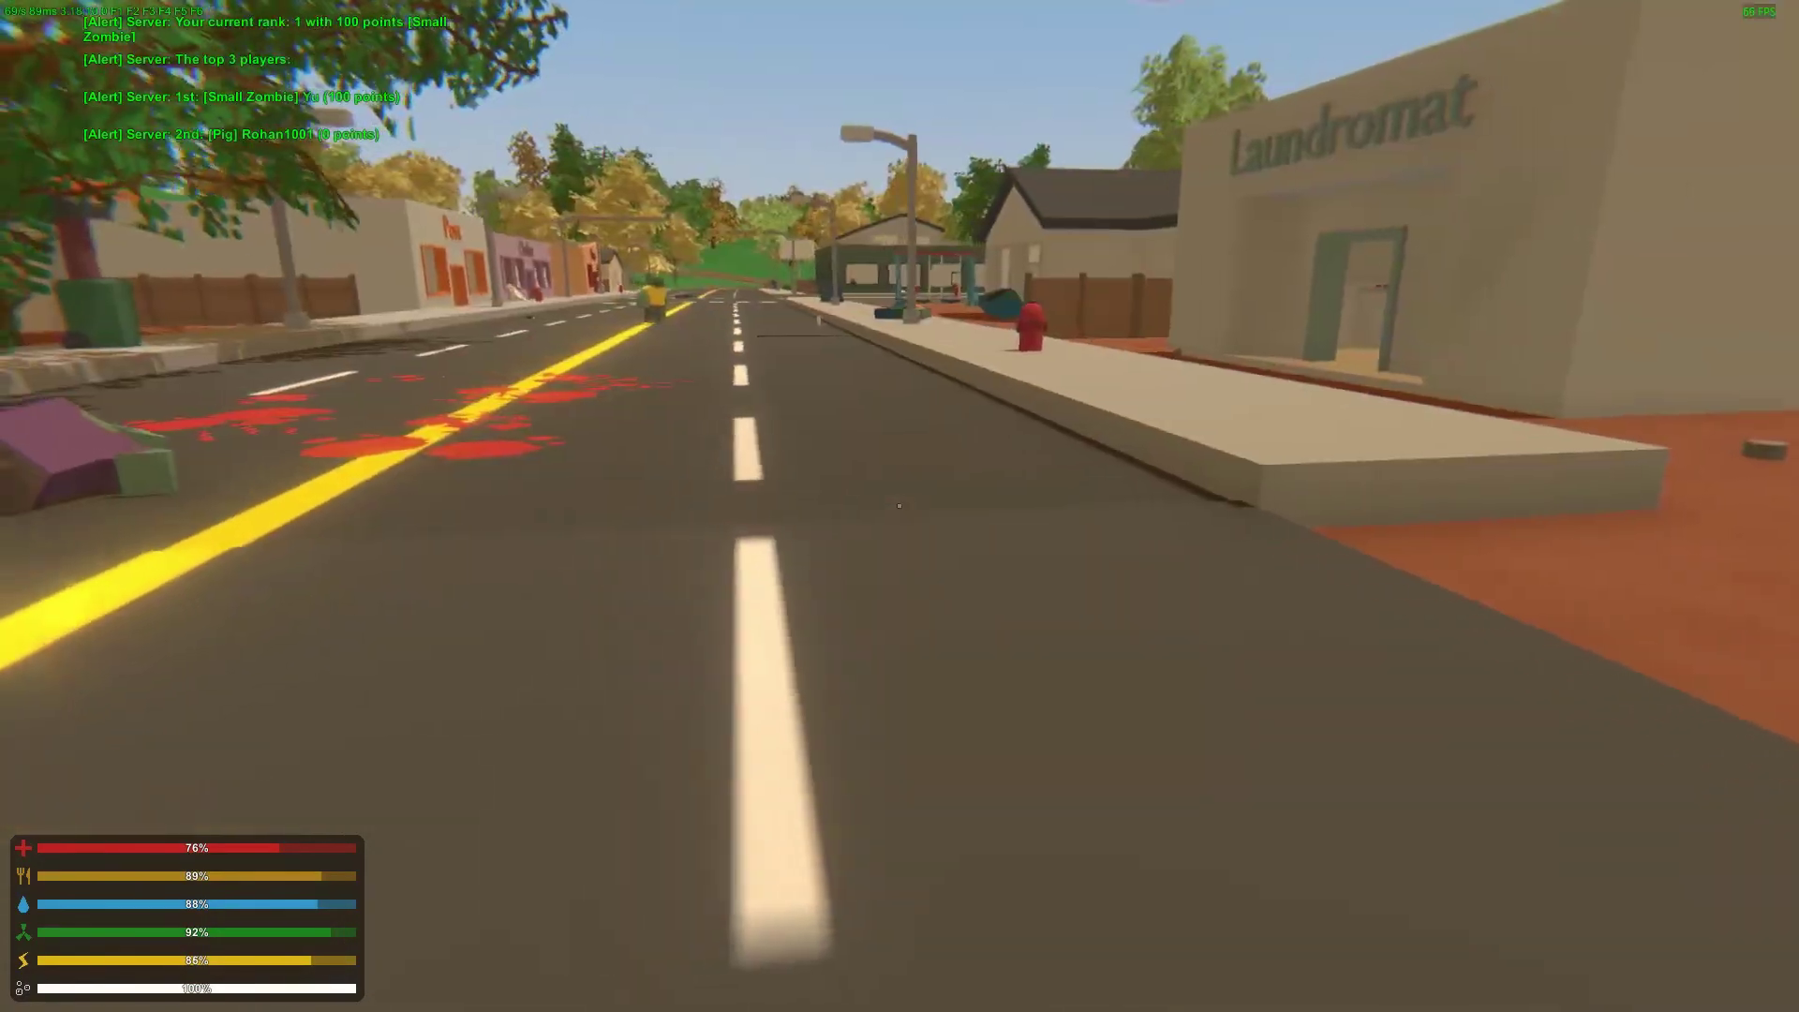
{"action": "key", "text": "w"}
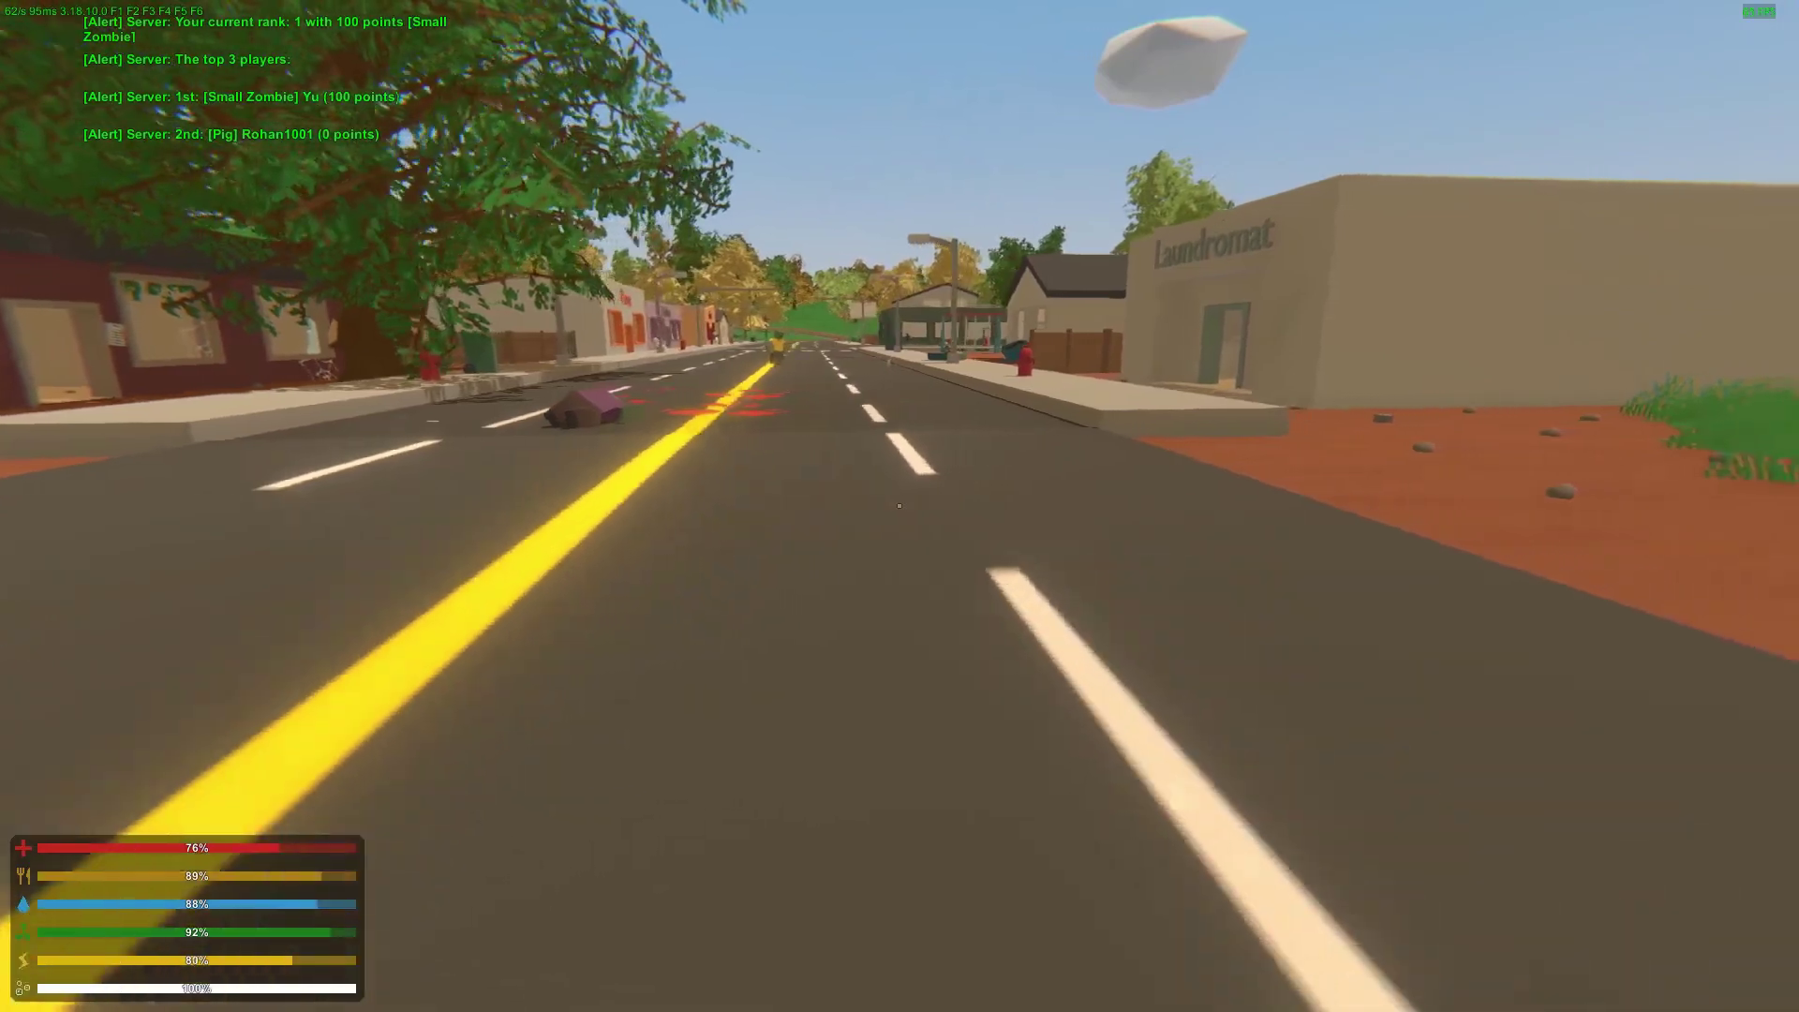
{"action": "key", "text": "w"}
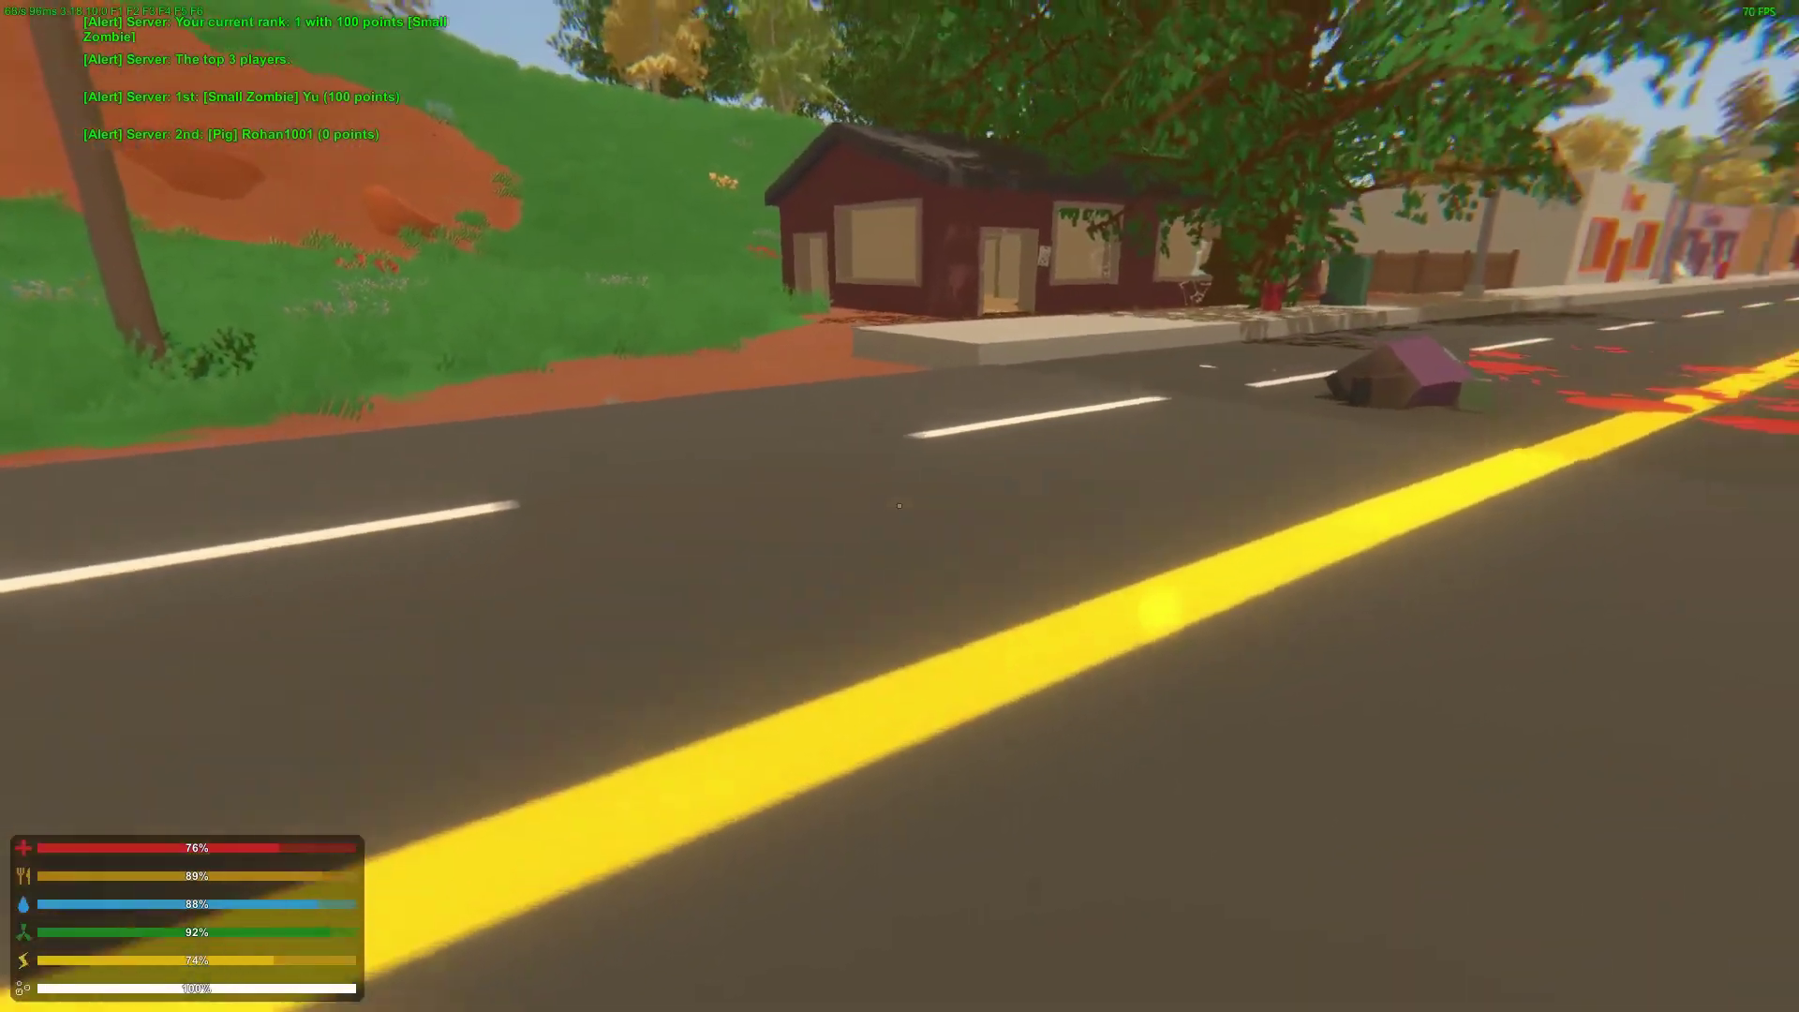
{"action": "key", "text": "w"}
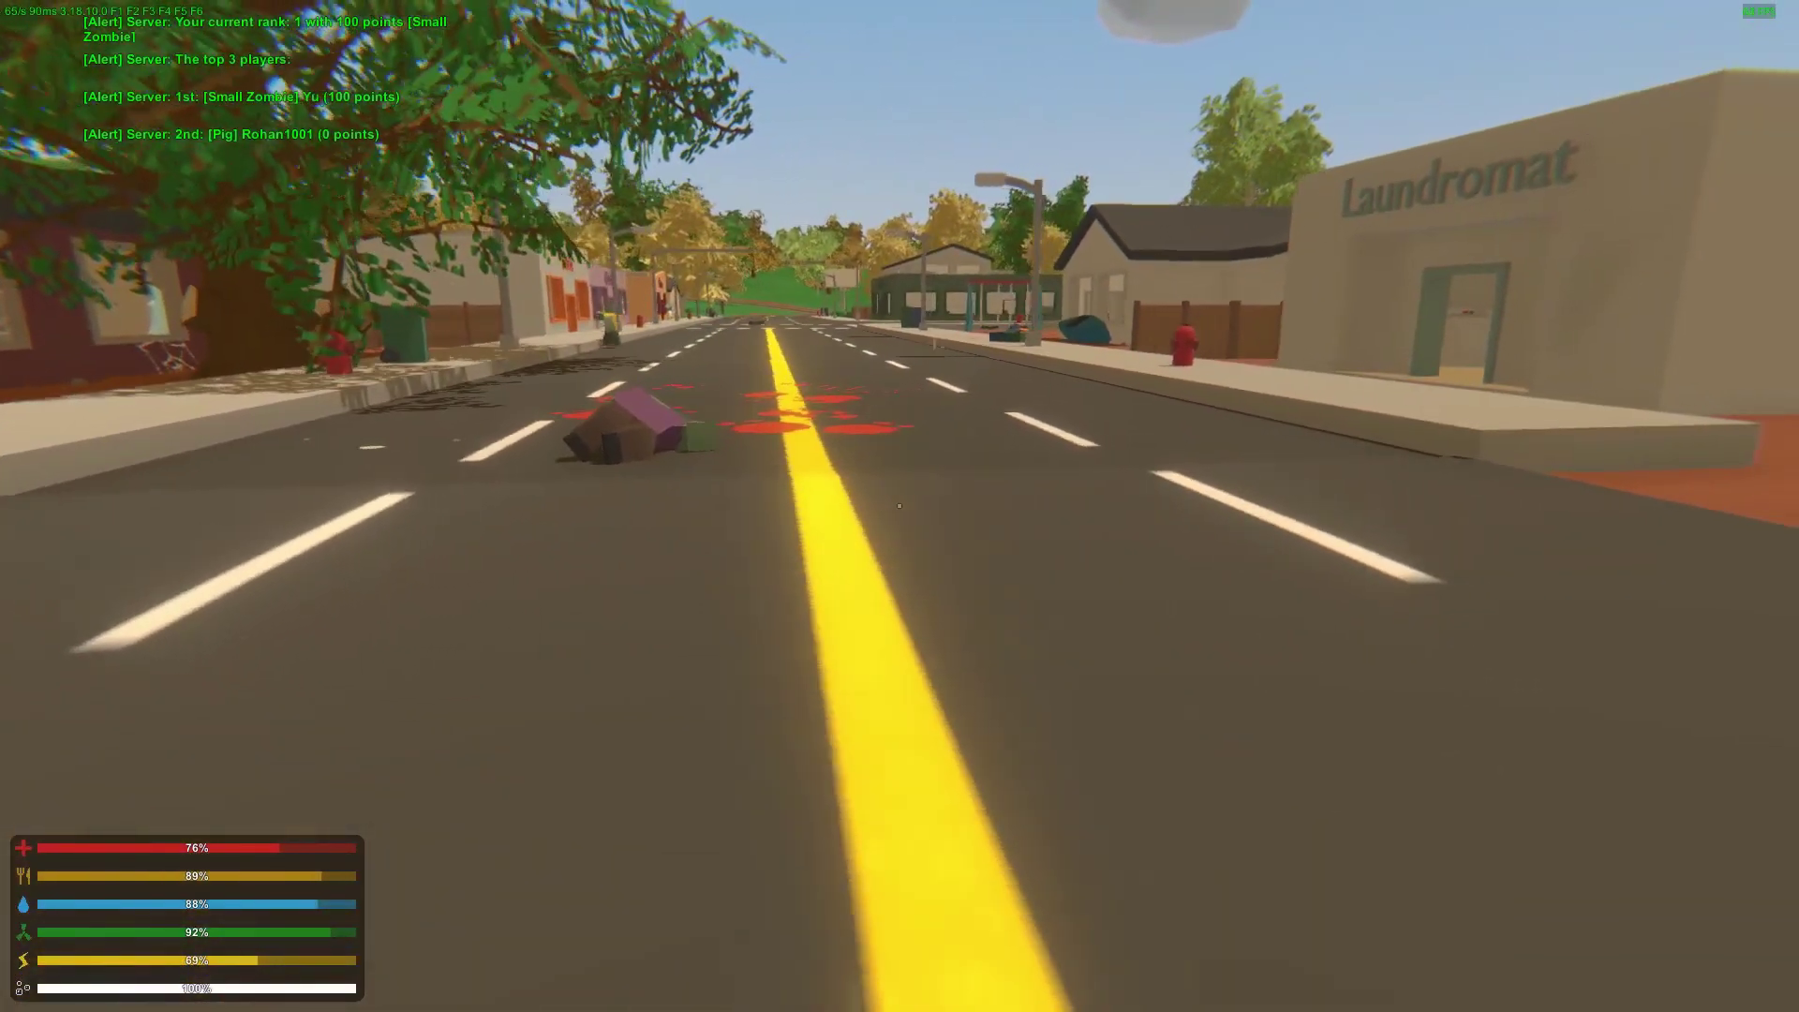
{"action": "key", "text": "s"}
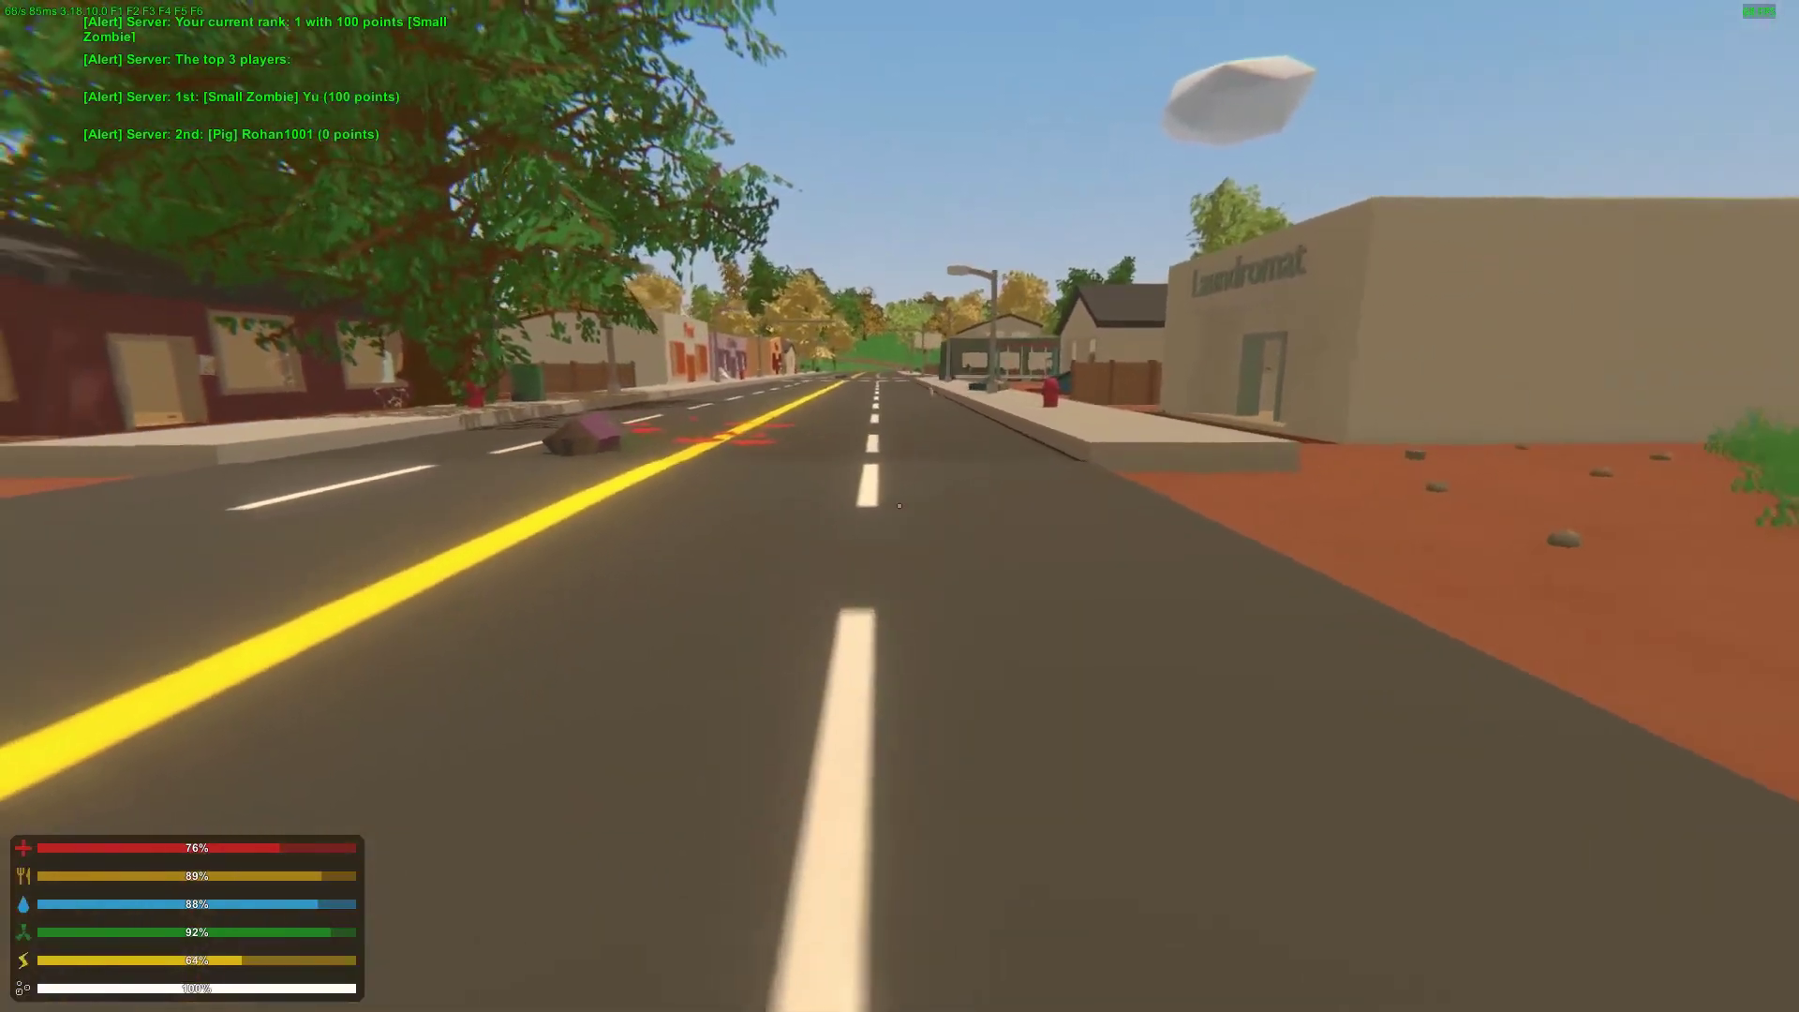
{"action": "key", "text": "w"}
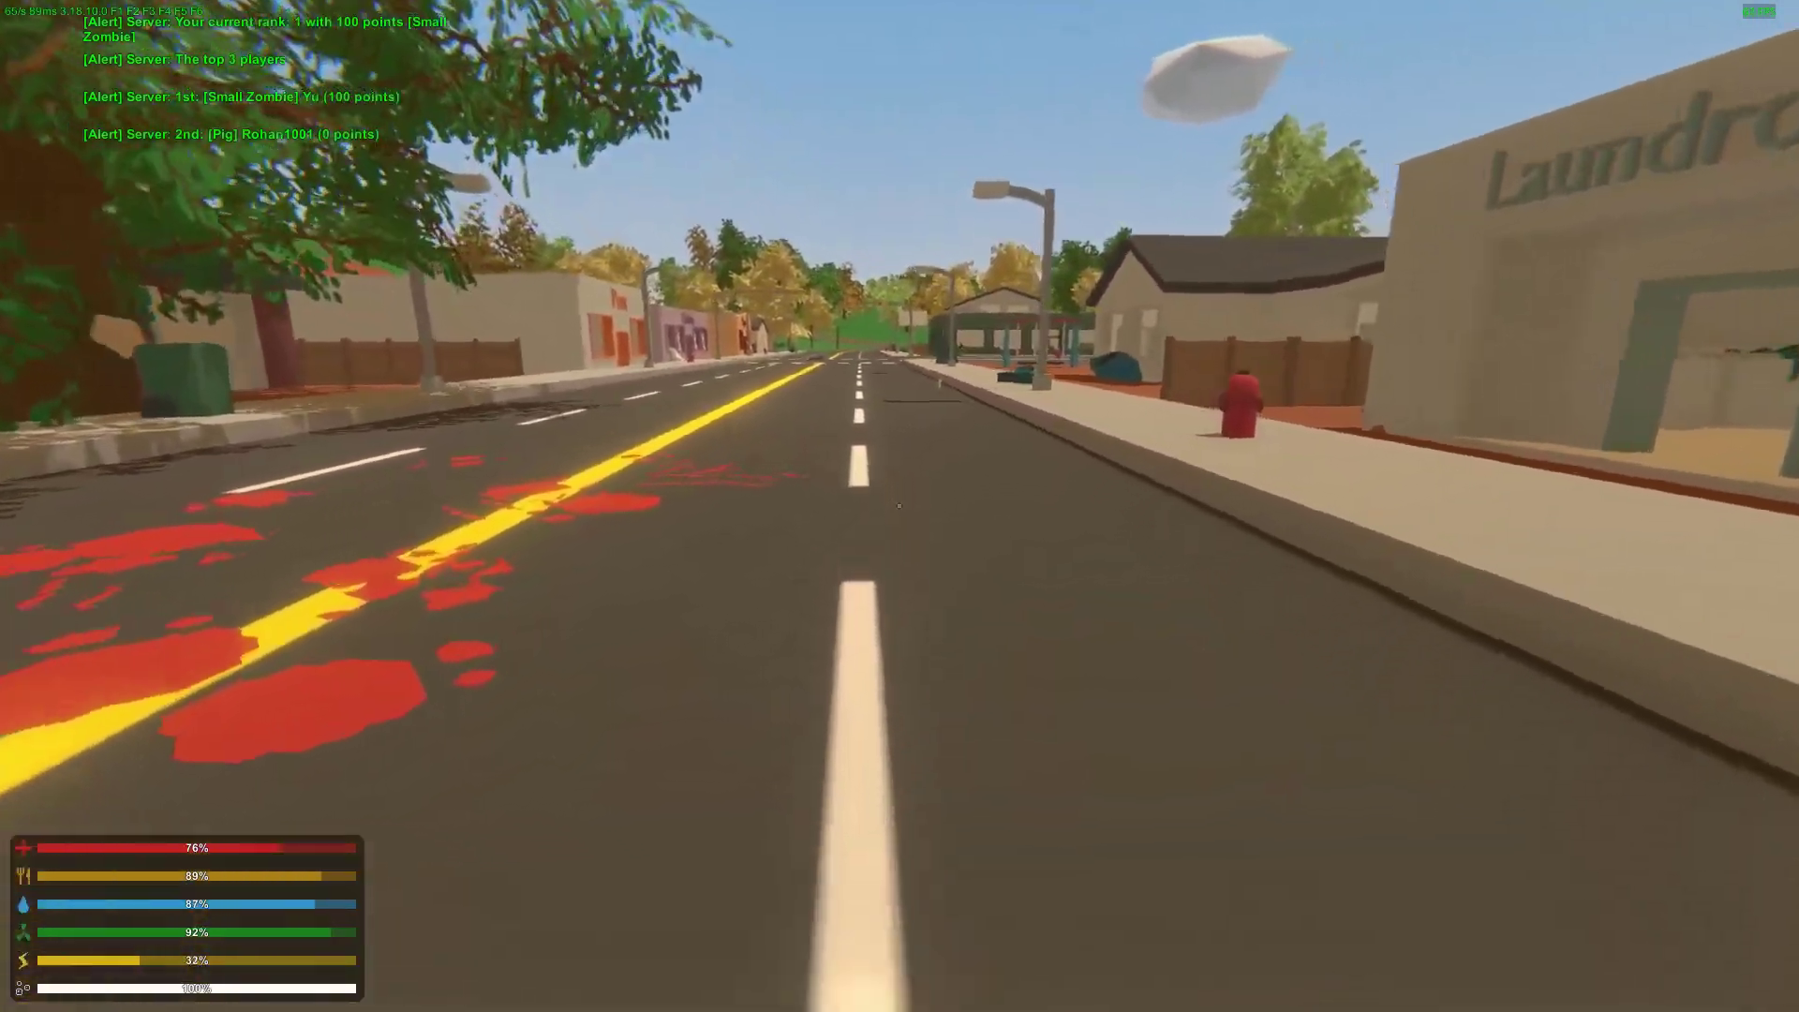
{"action": "key", "text": "w"}
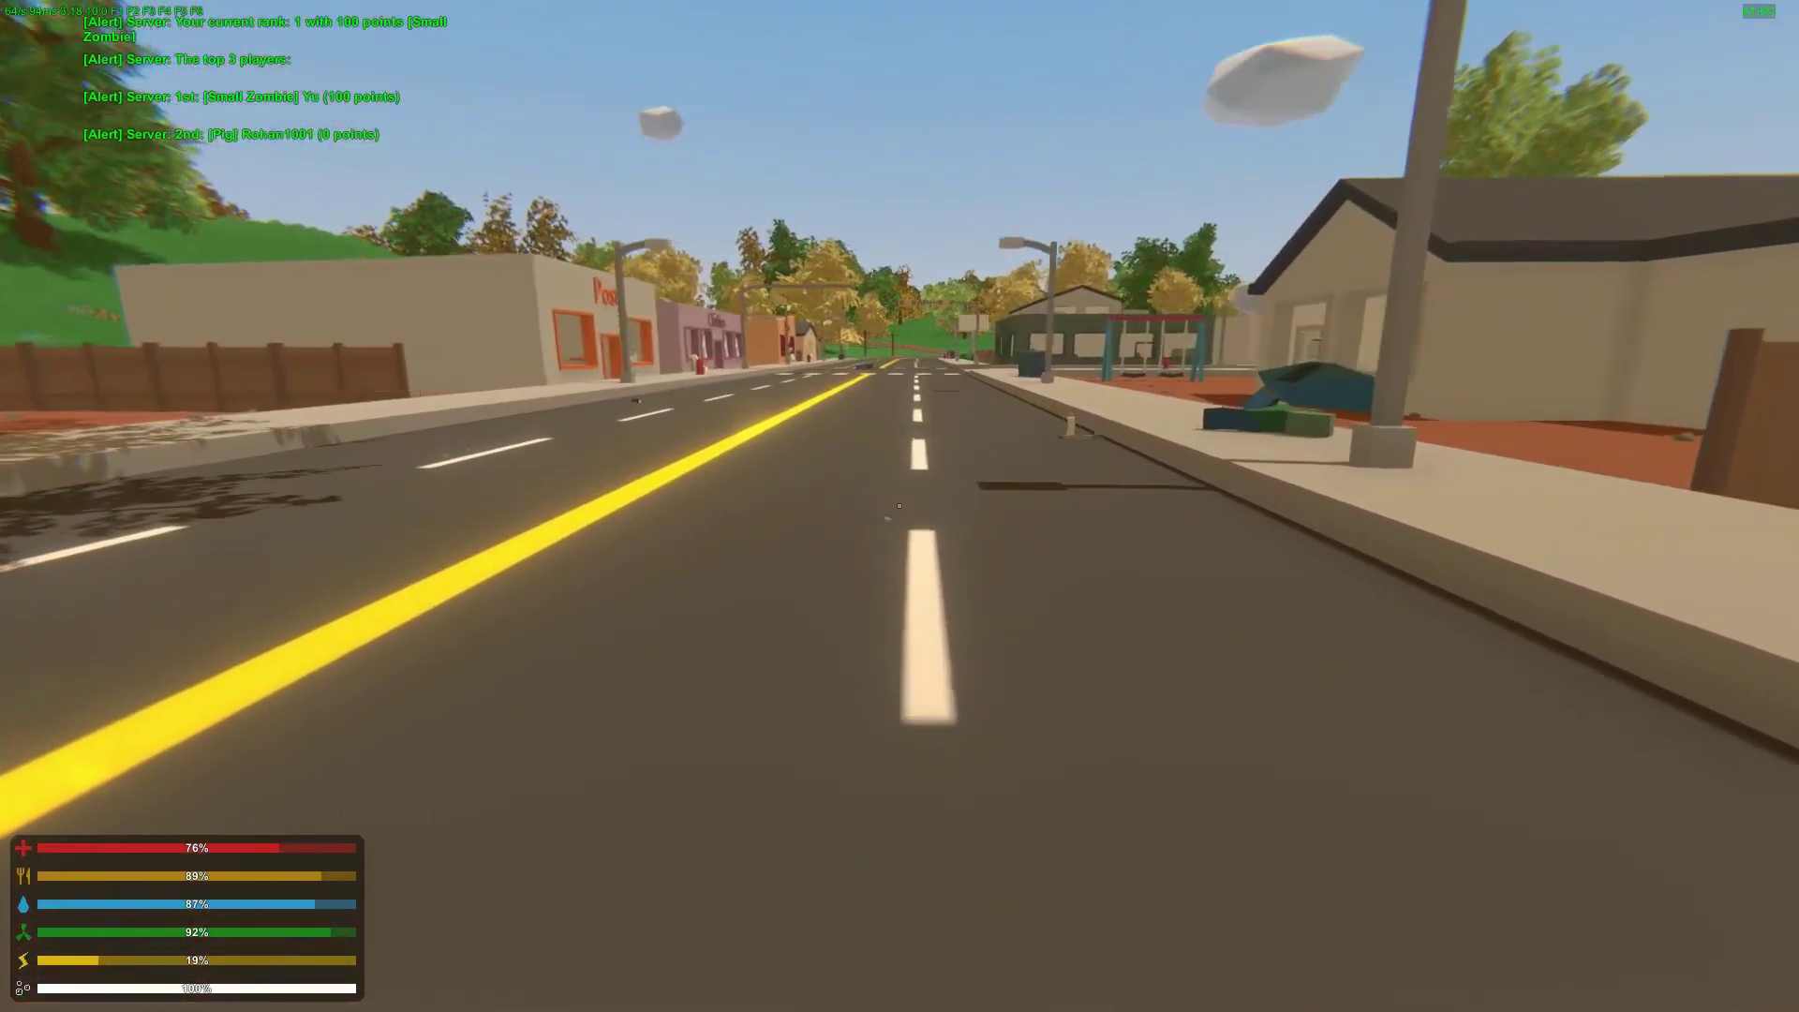
{"action": "key", "text": "w"}
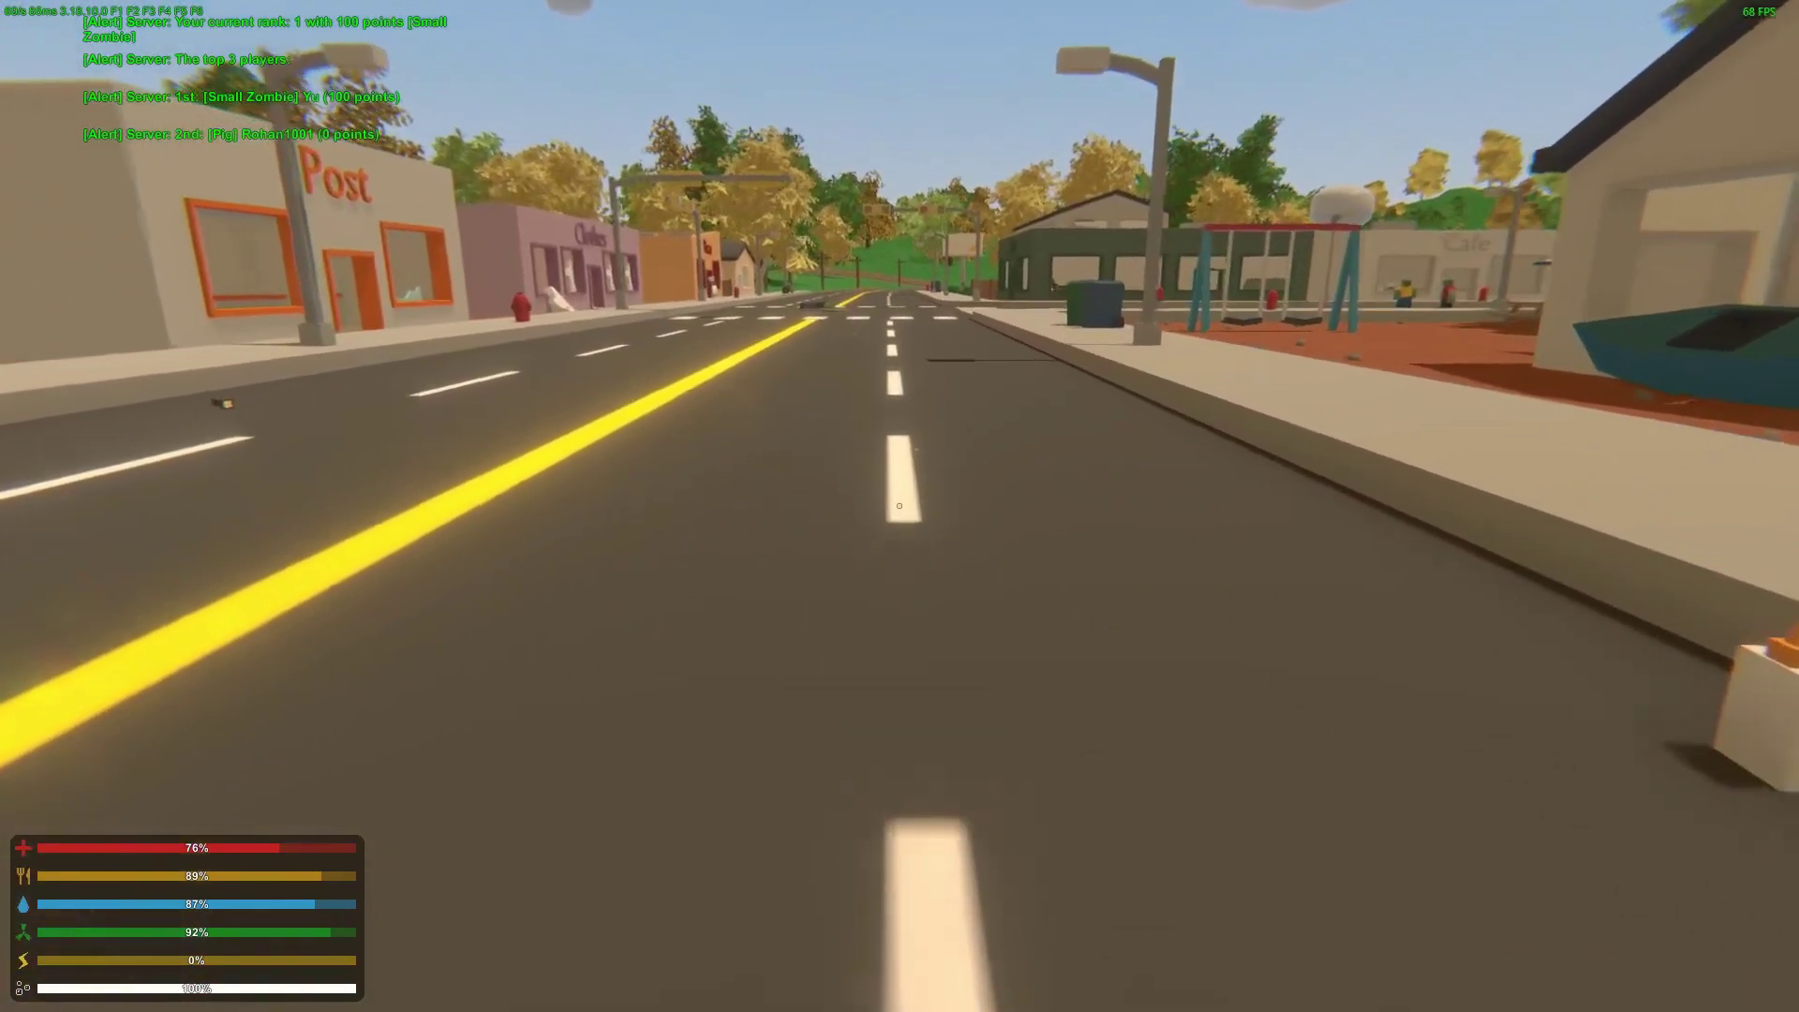
{"action": "key", "text": "w"}
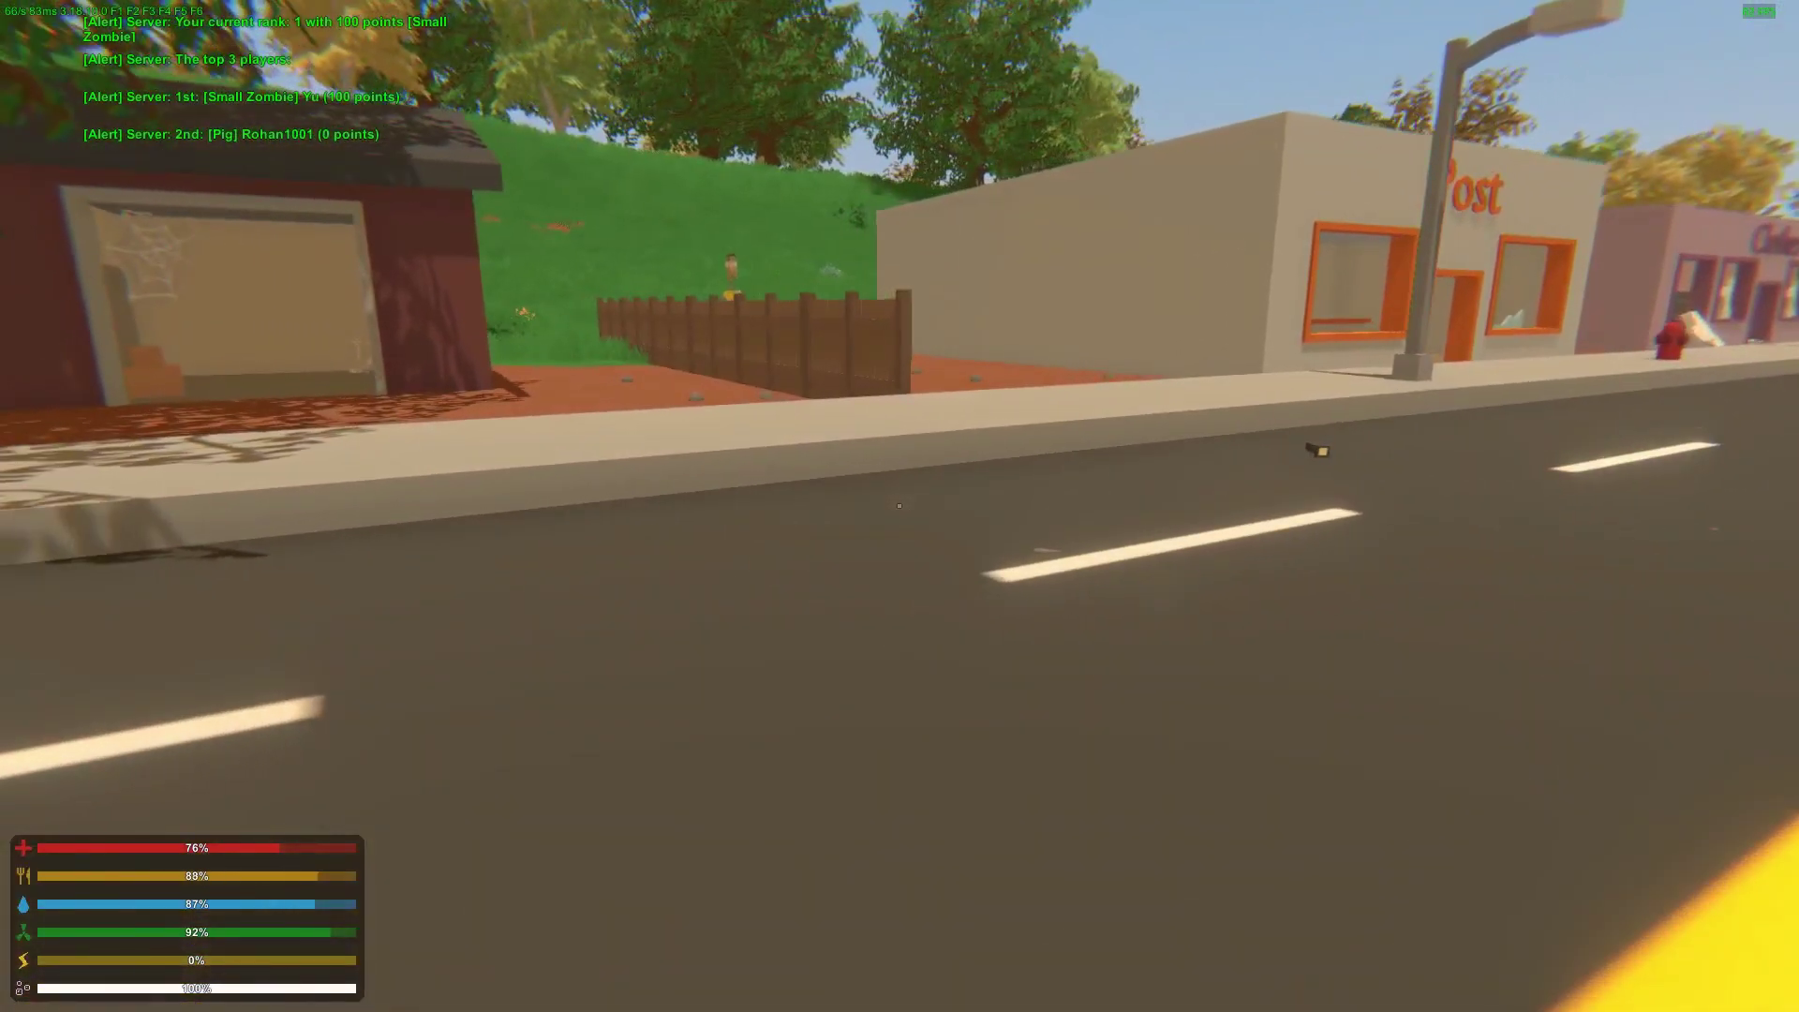